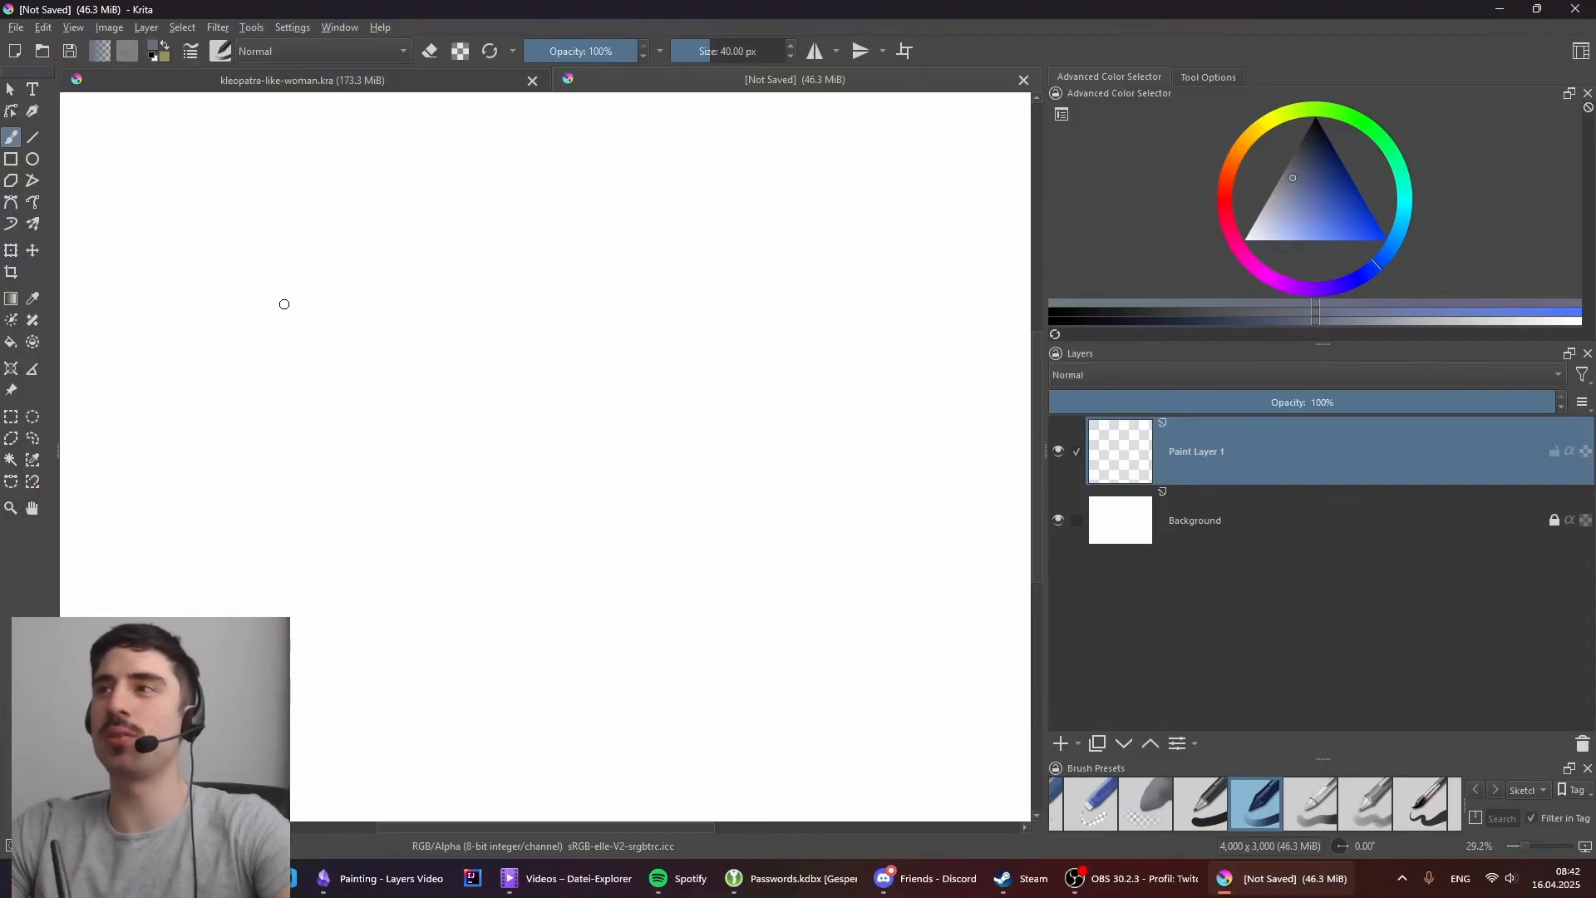
left_click(18, 27)
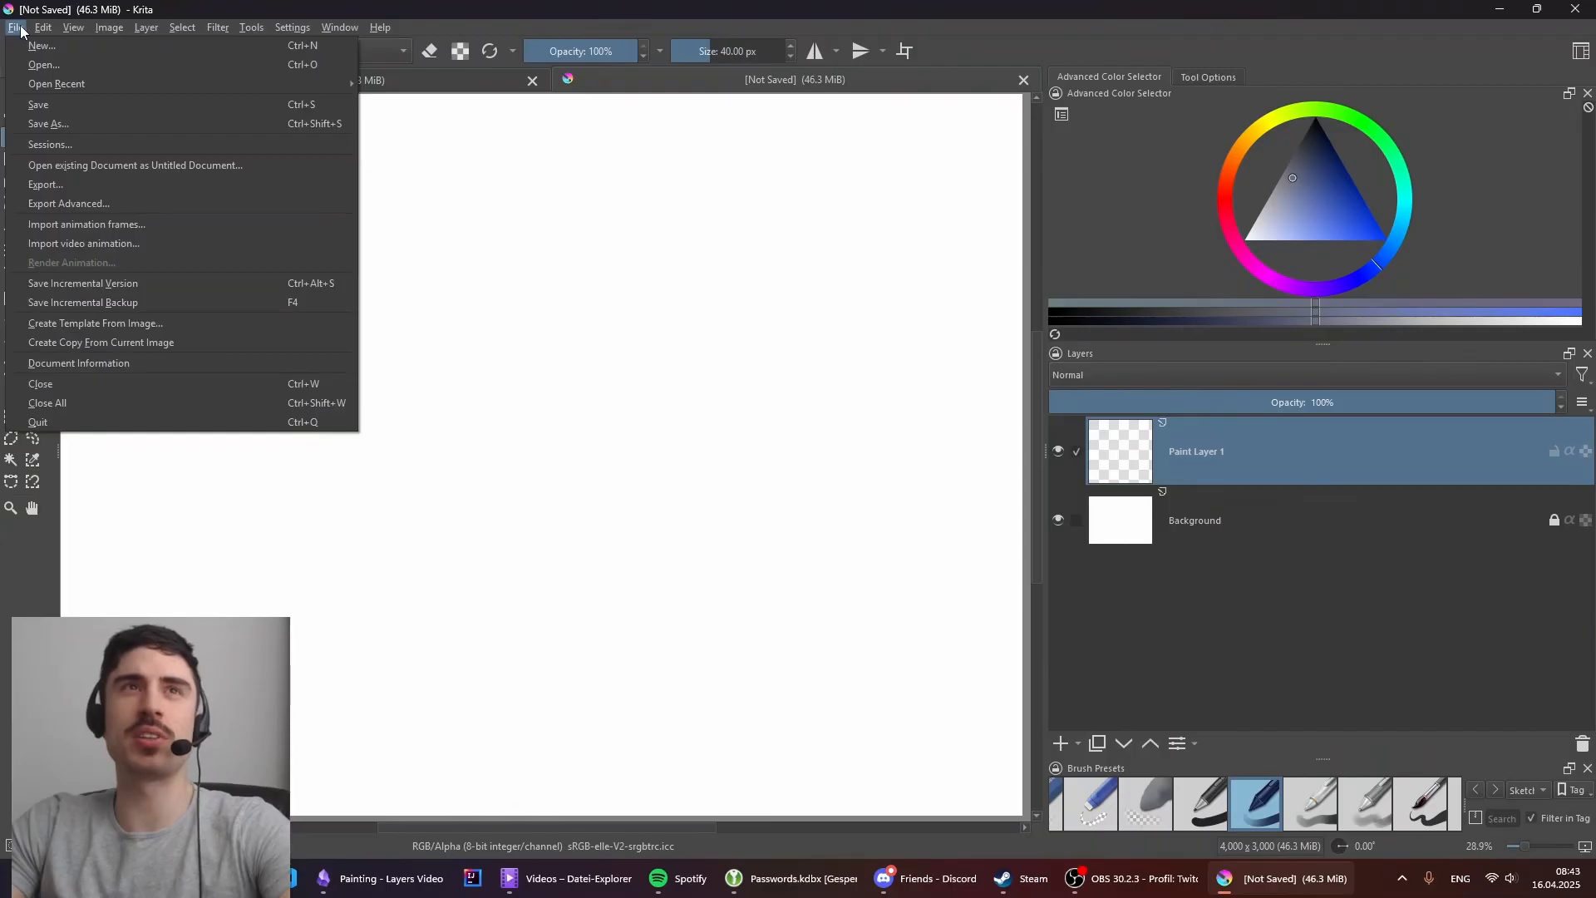
left_click(29, 48)
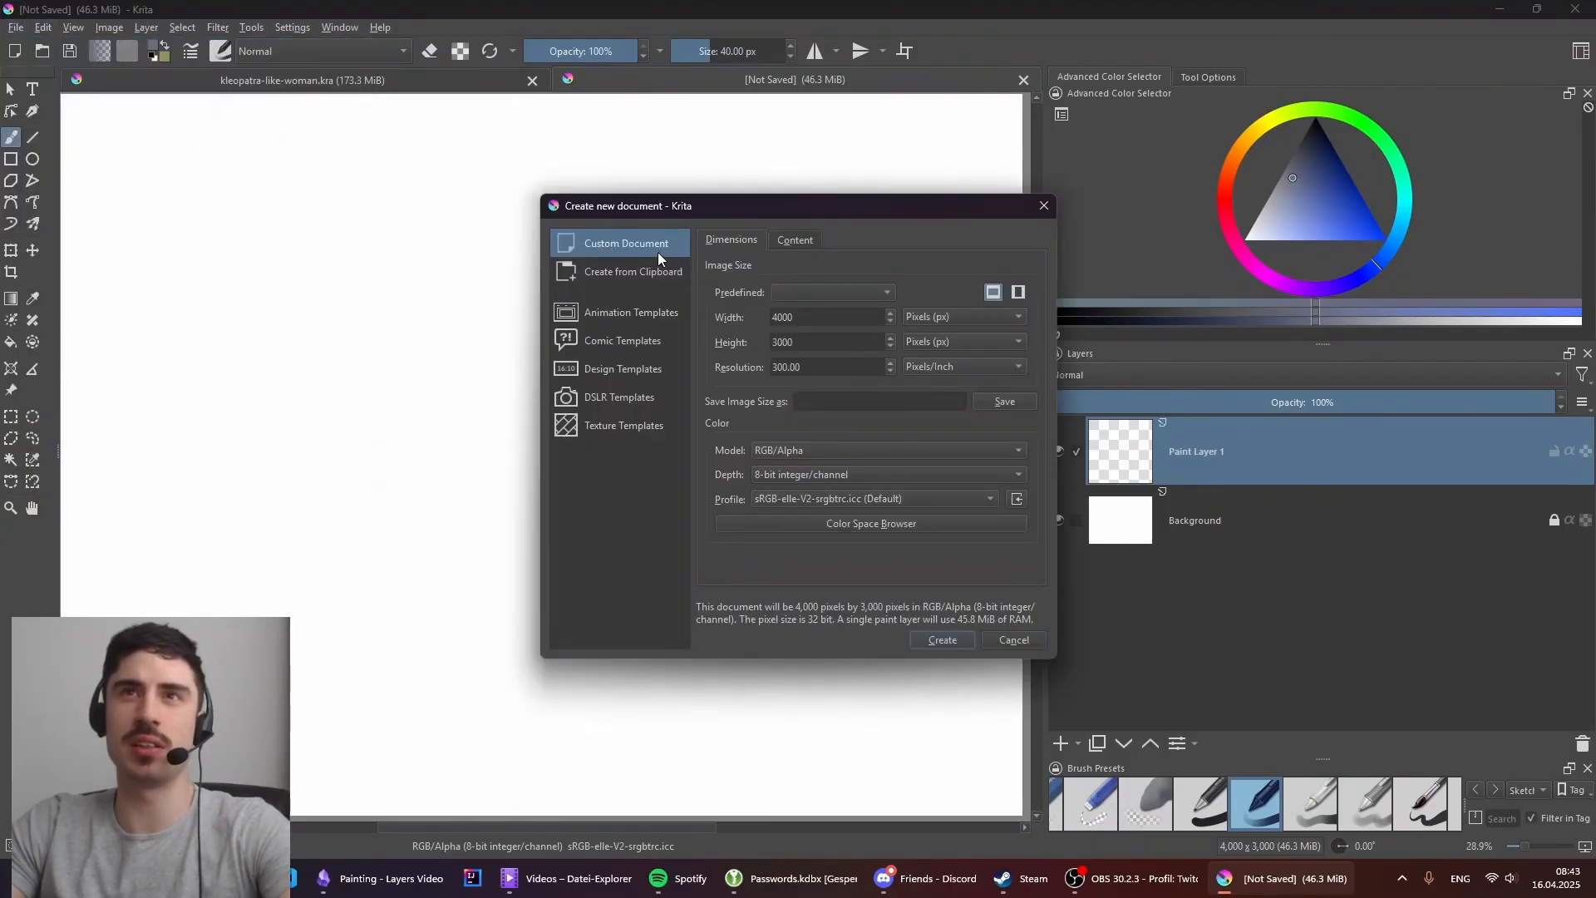
left_click(1013, 641)
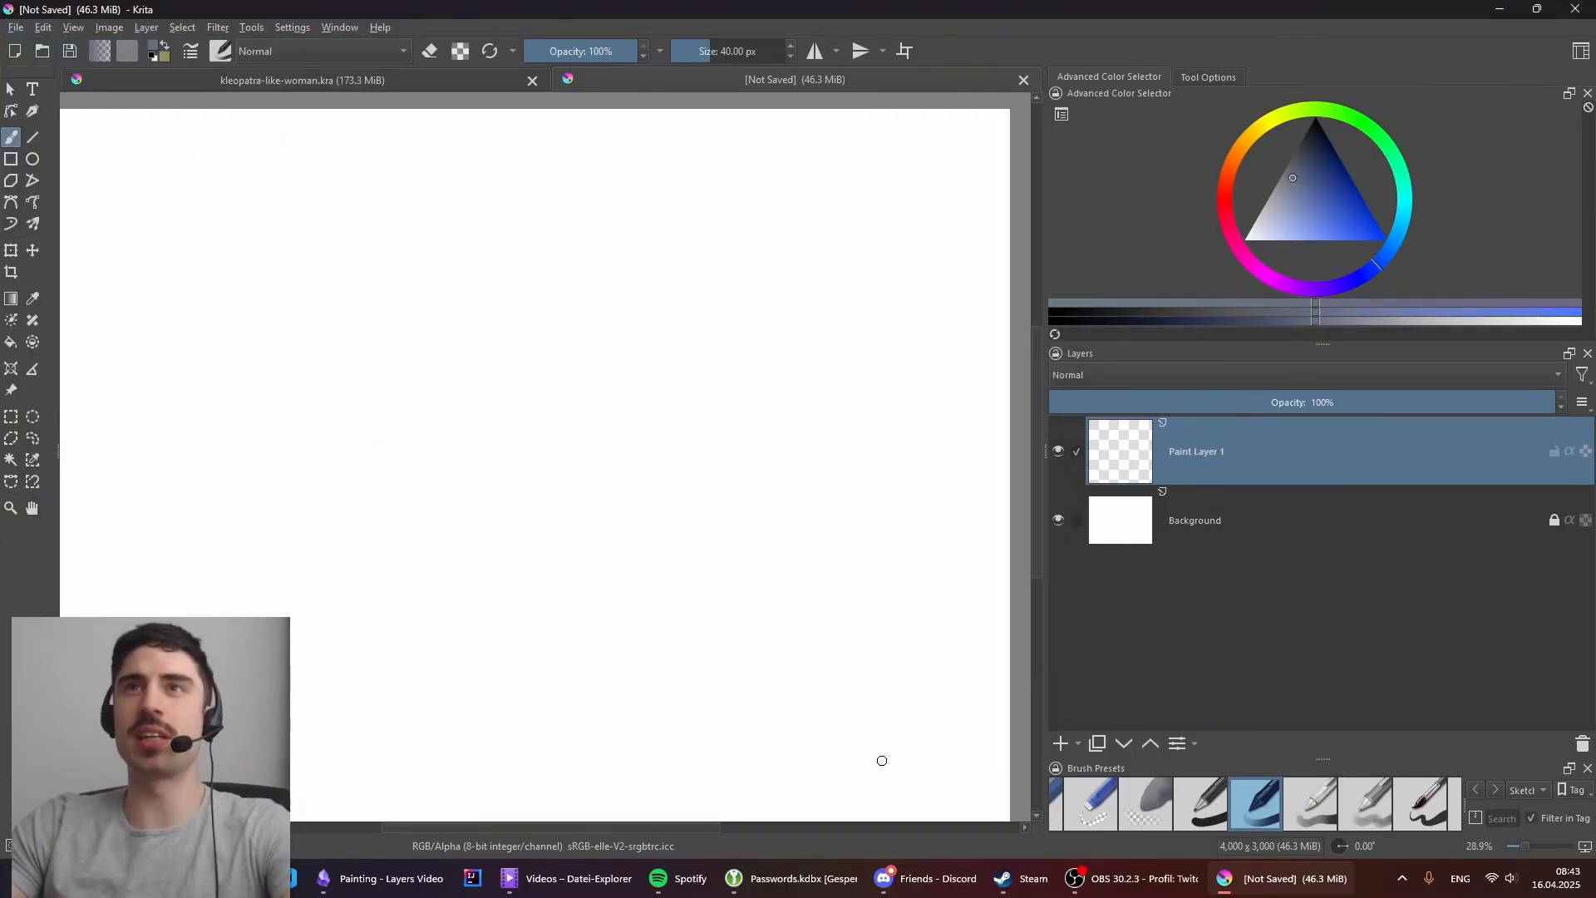
Step: Examine the full blank canvas and its layer stack of Paint Layer 1 above Background
scroll(796, 656, "down", 3)
left_click_drag(794, 653, 652, 544)
scroll(724, 576, "up", 4)
scroll(724, 577, "down", 2)
scroll(742, 602, "up", 2)
scroll(742, 602, "down", 3)
scroll(666, 532, "up", 1)
scroll(648, 547, "up", 1)
scroll(645, 545, "down", 1)
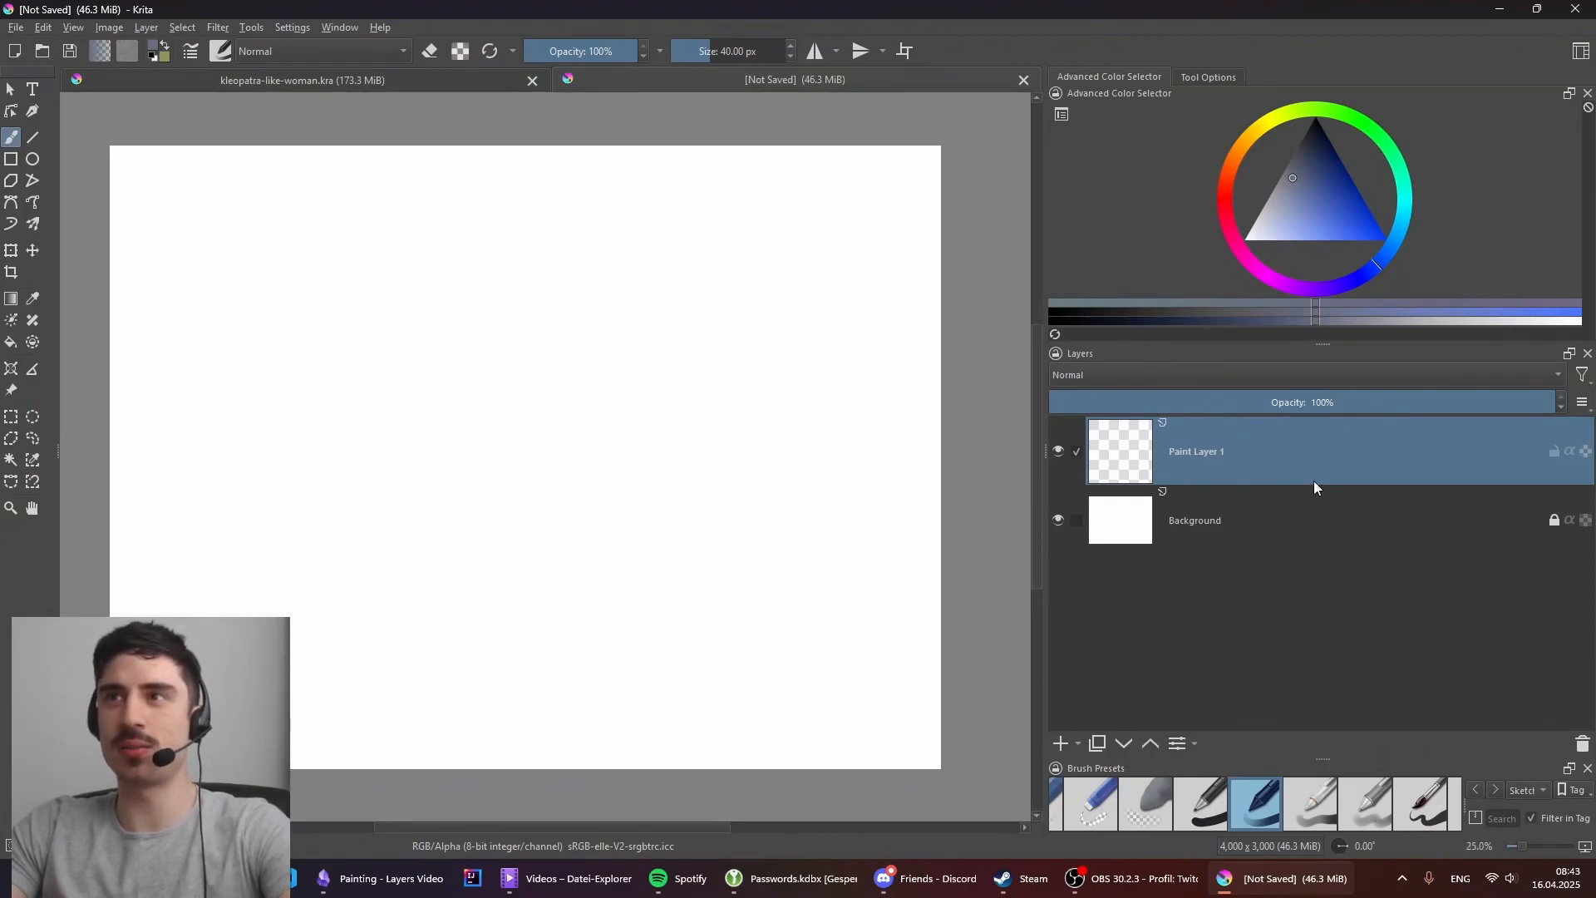
left_click(1335, 497)
left_click(1347, 475)
left_click(1330, 512)
left_click(1156, 461)
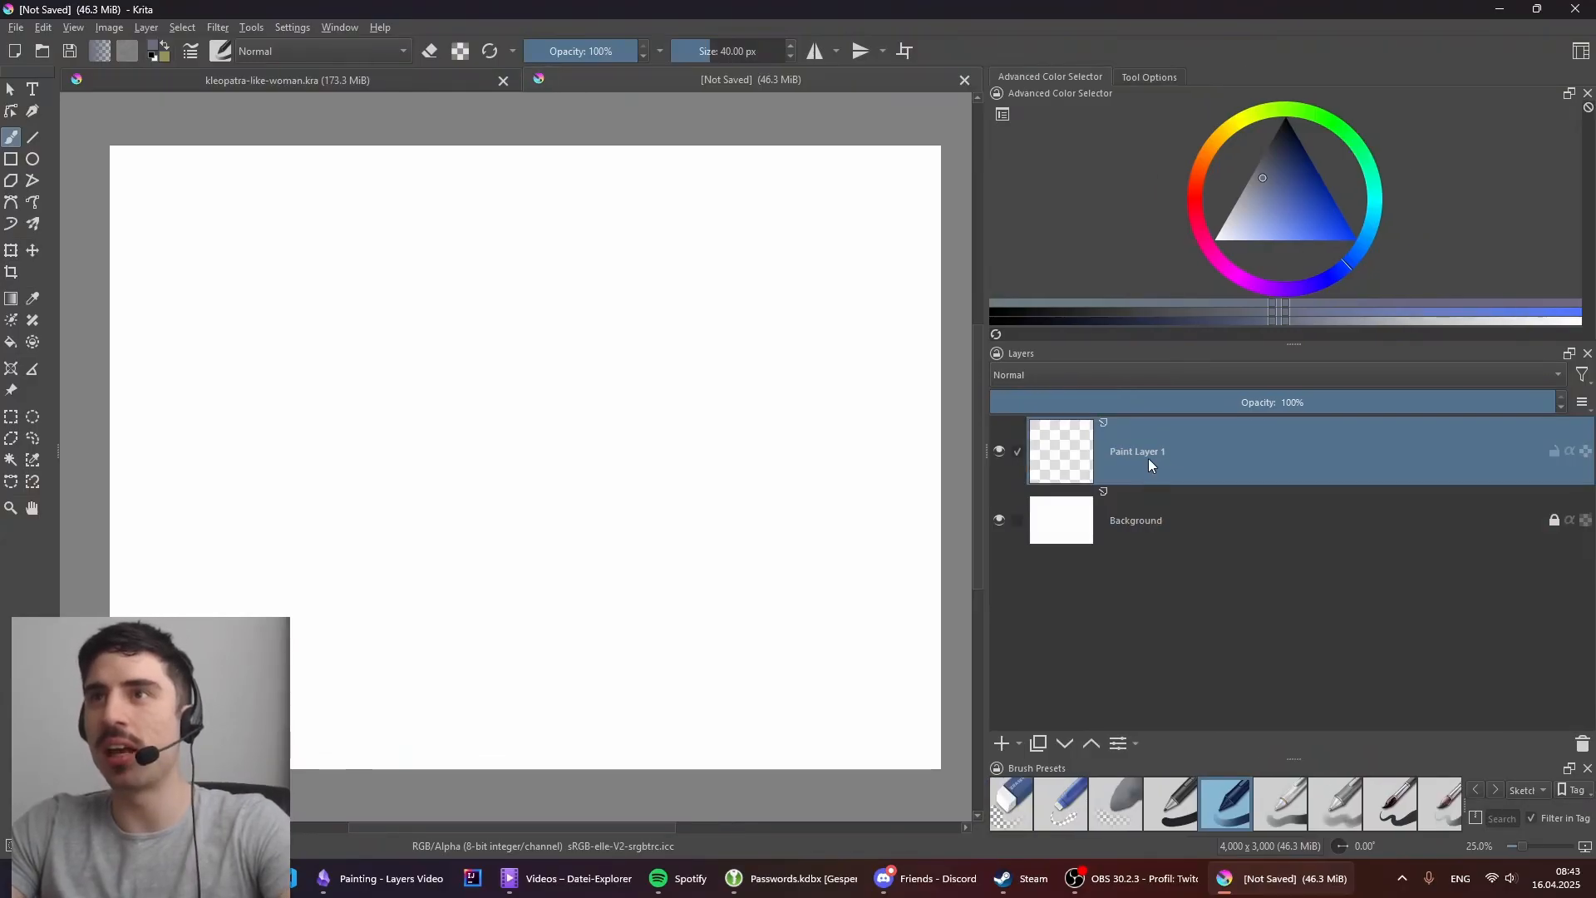
Step: Try adding several empty paint layers above Paint Layer 1 and undo the additions
left_click(1003, 747)
left_click(1003, 747)
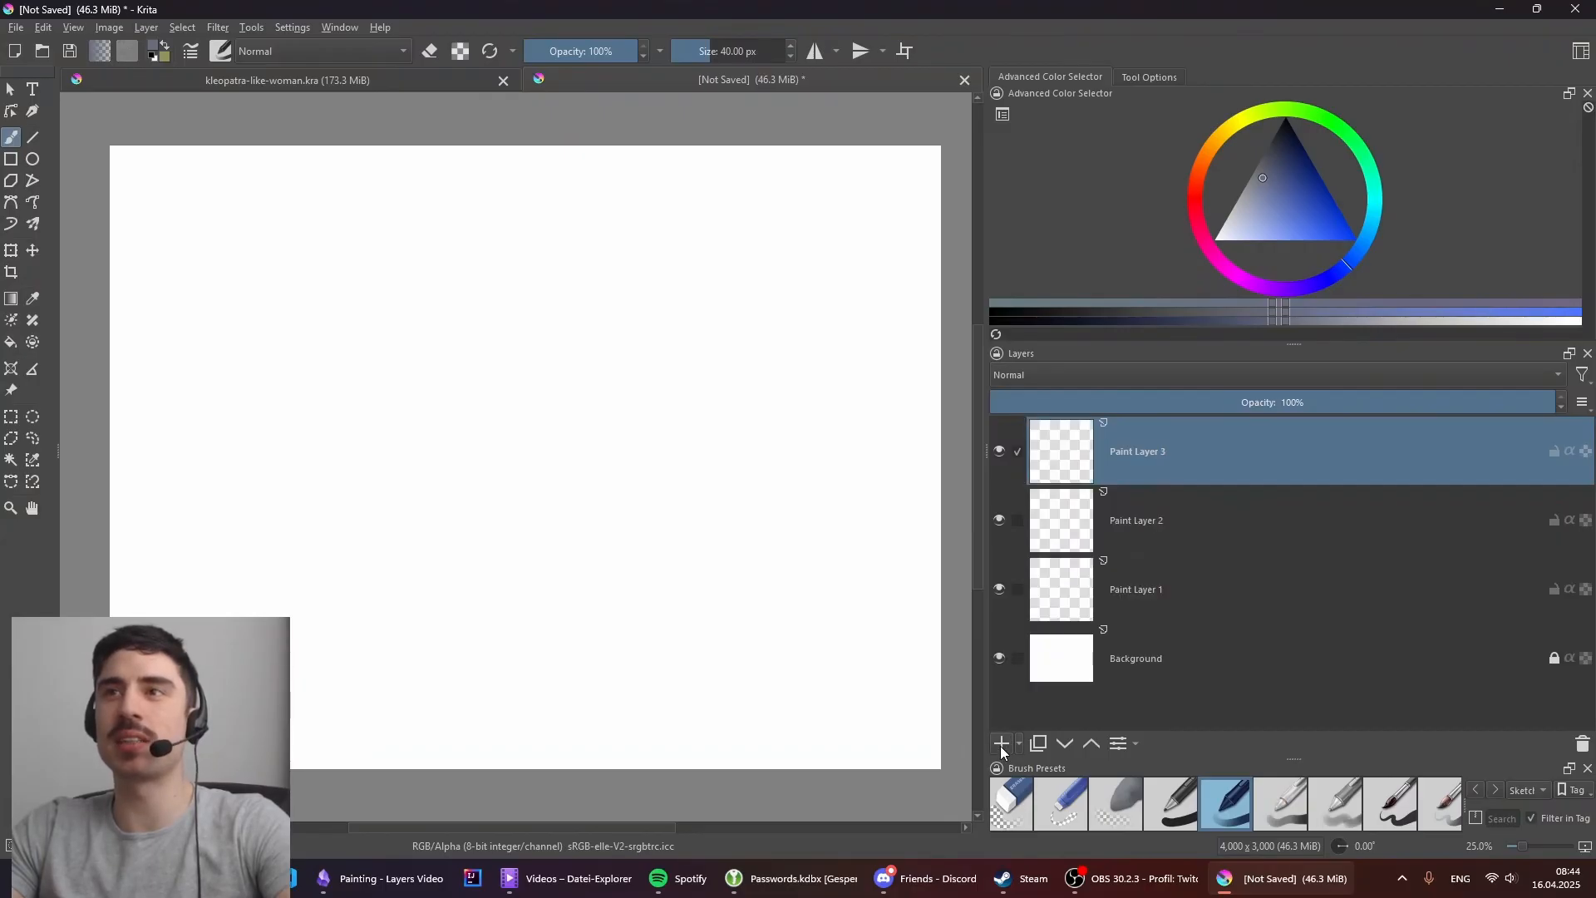
left_click(1003, 746)
key("ctrl+z")
key("ctrl+z")
key("ctrl+z")
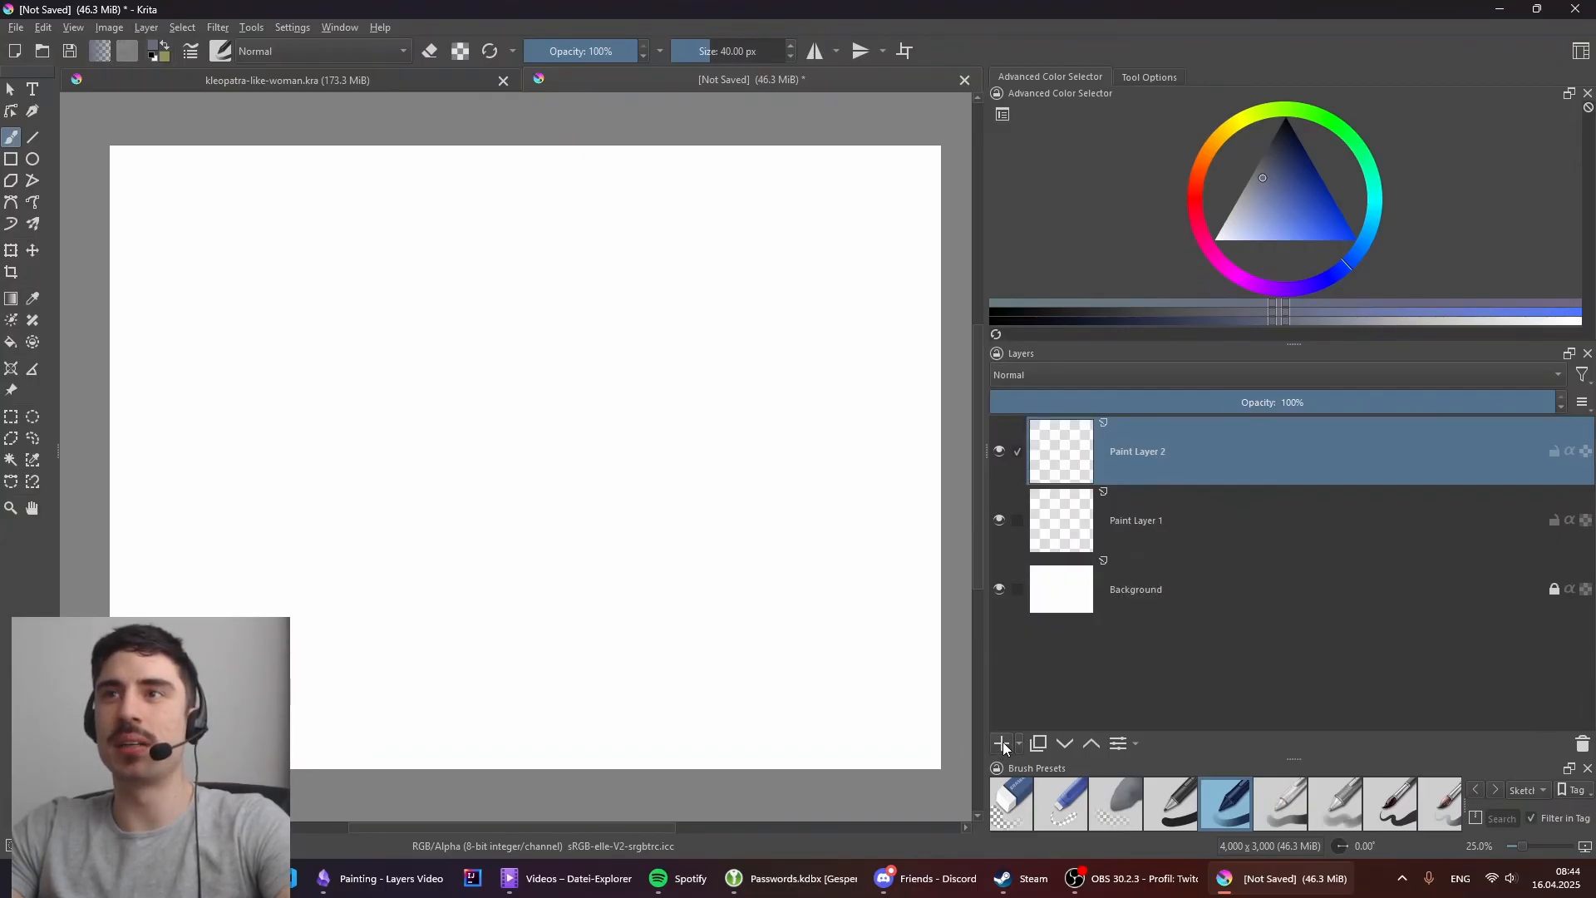
Step: Paint two solid blue blobs in the upper half of the canvas on Paint Layer 1 with a 189.59 px brush
left_click(1135, 510)
left_click(1139, 470)
left_click(1150, 532)
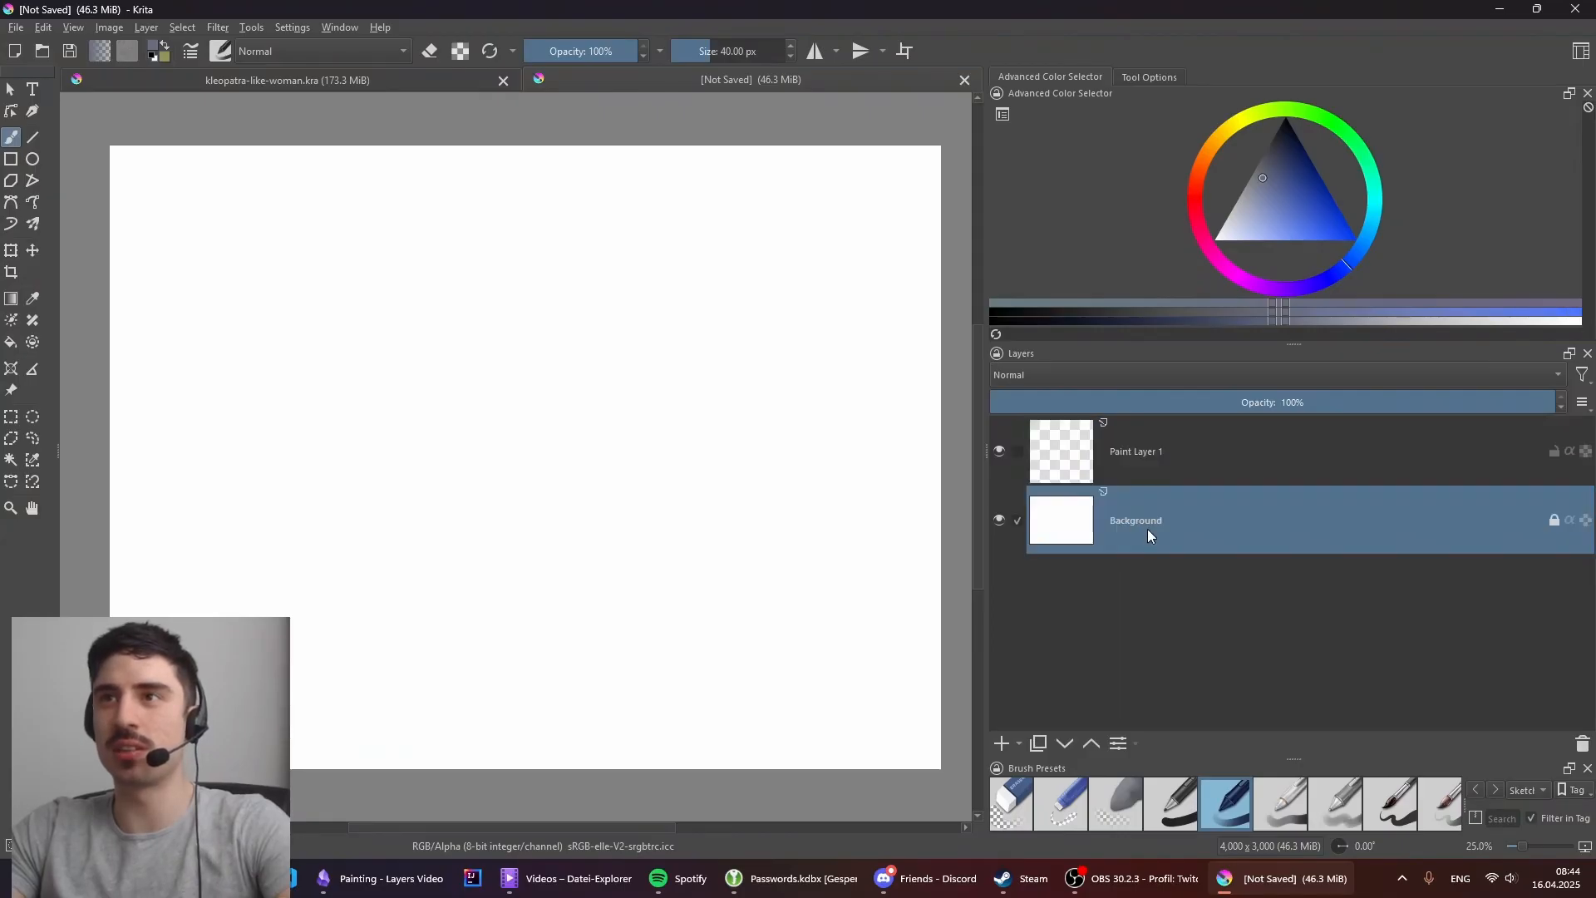
left_click(1143, 470)
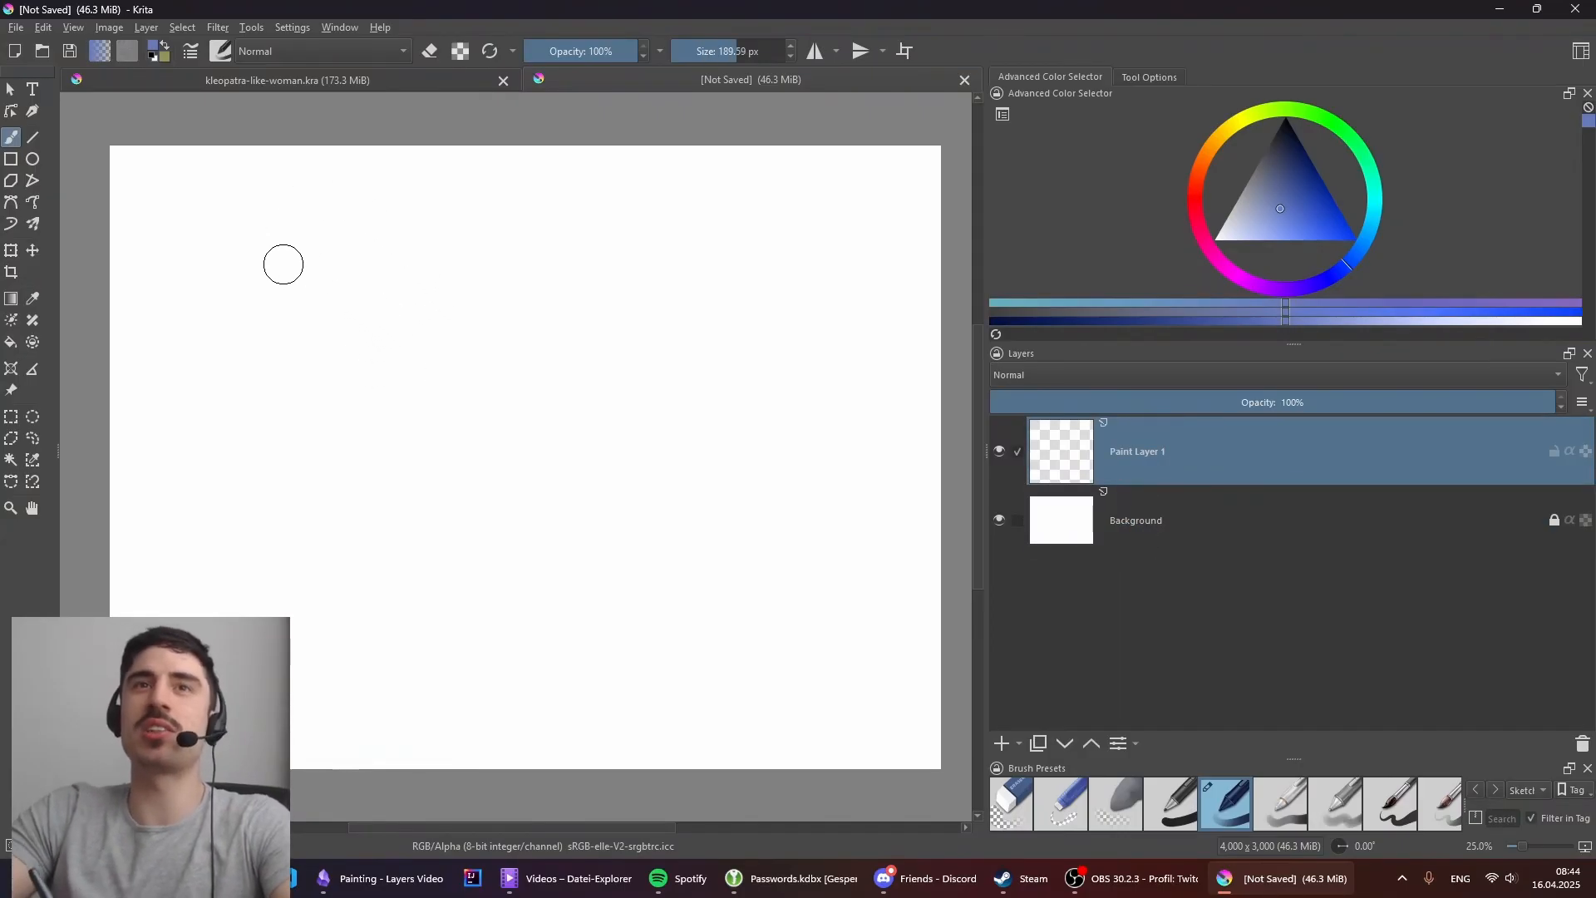
left_click_drag(389, 324, 356, 348)
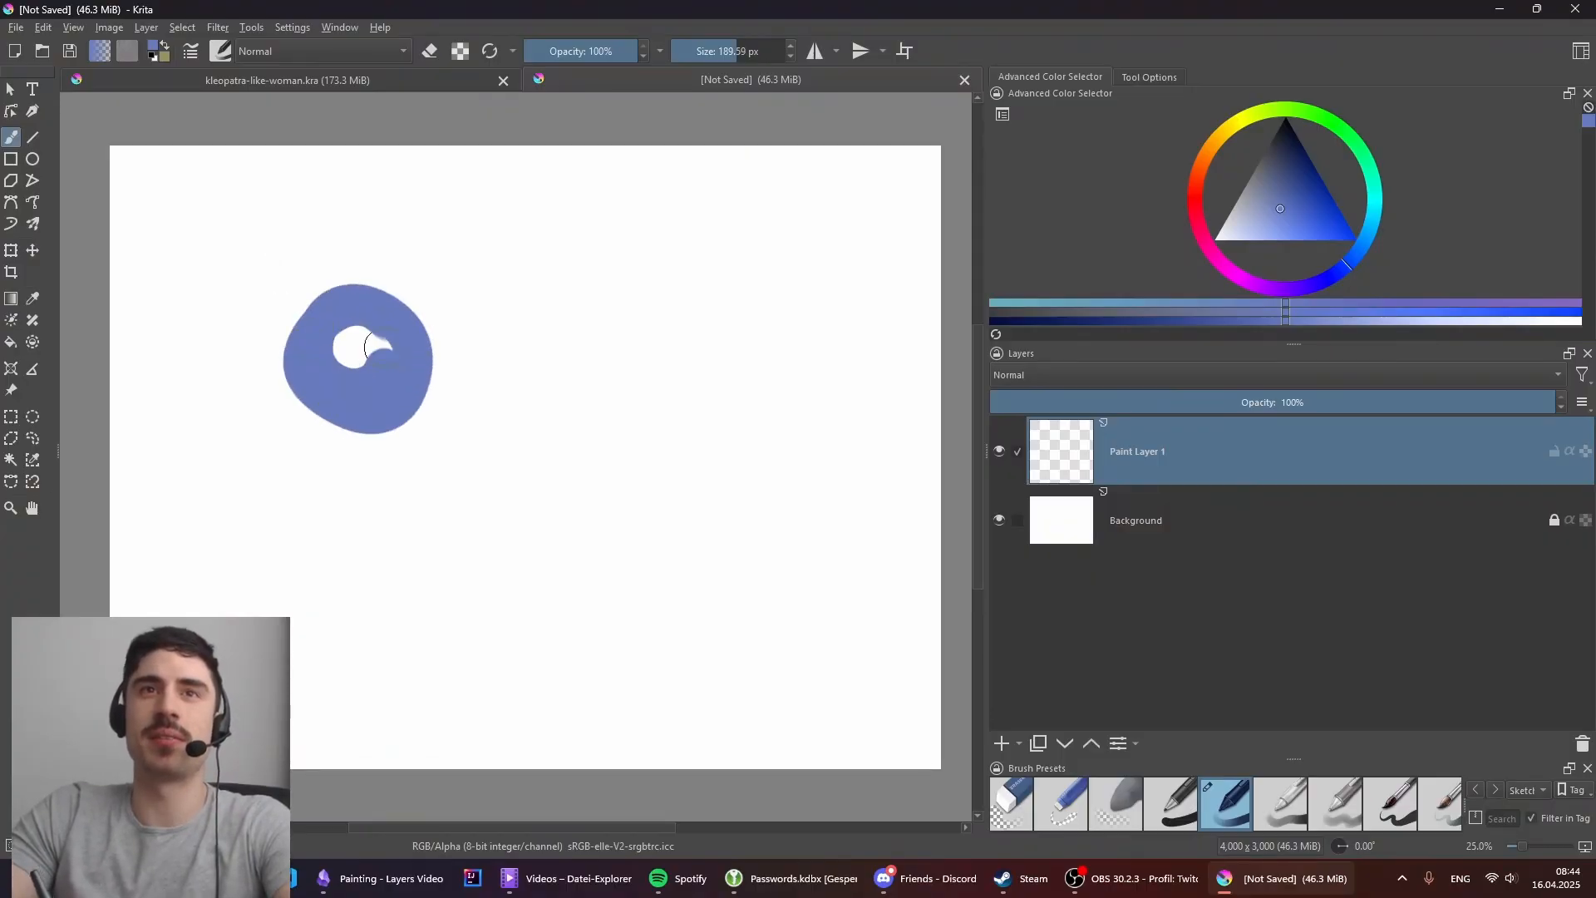
mouse_move(665, 237)
left_mouse_down()
mouse_move(608, 271)
mouse_move(669, 309)
mouse_move(690, 233)
mouse_move(672, 281)
left_mouse_up()
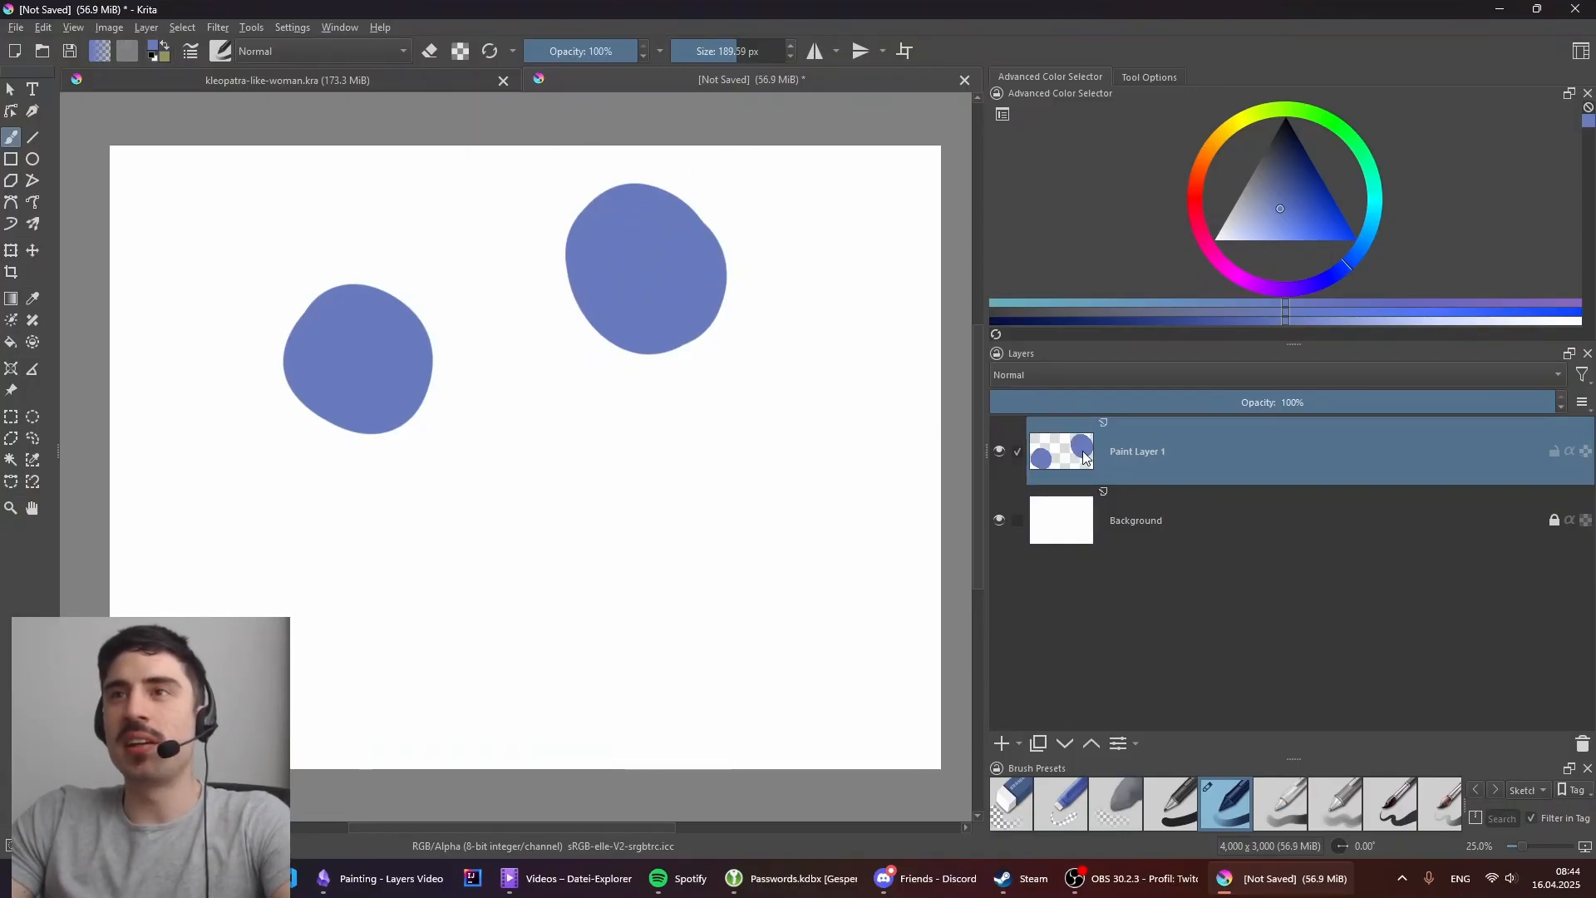
mouse_move(1084, 457)
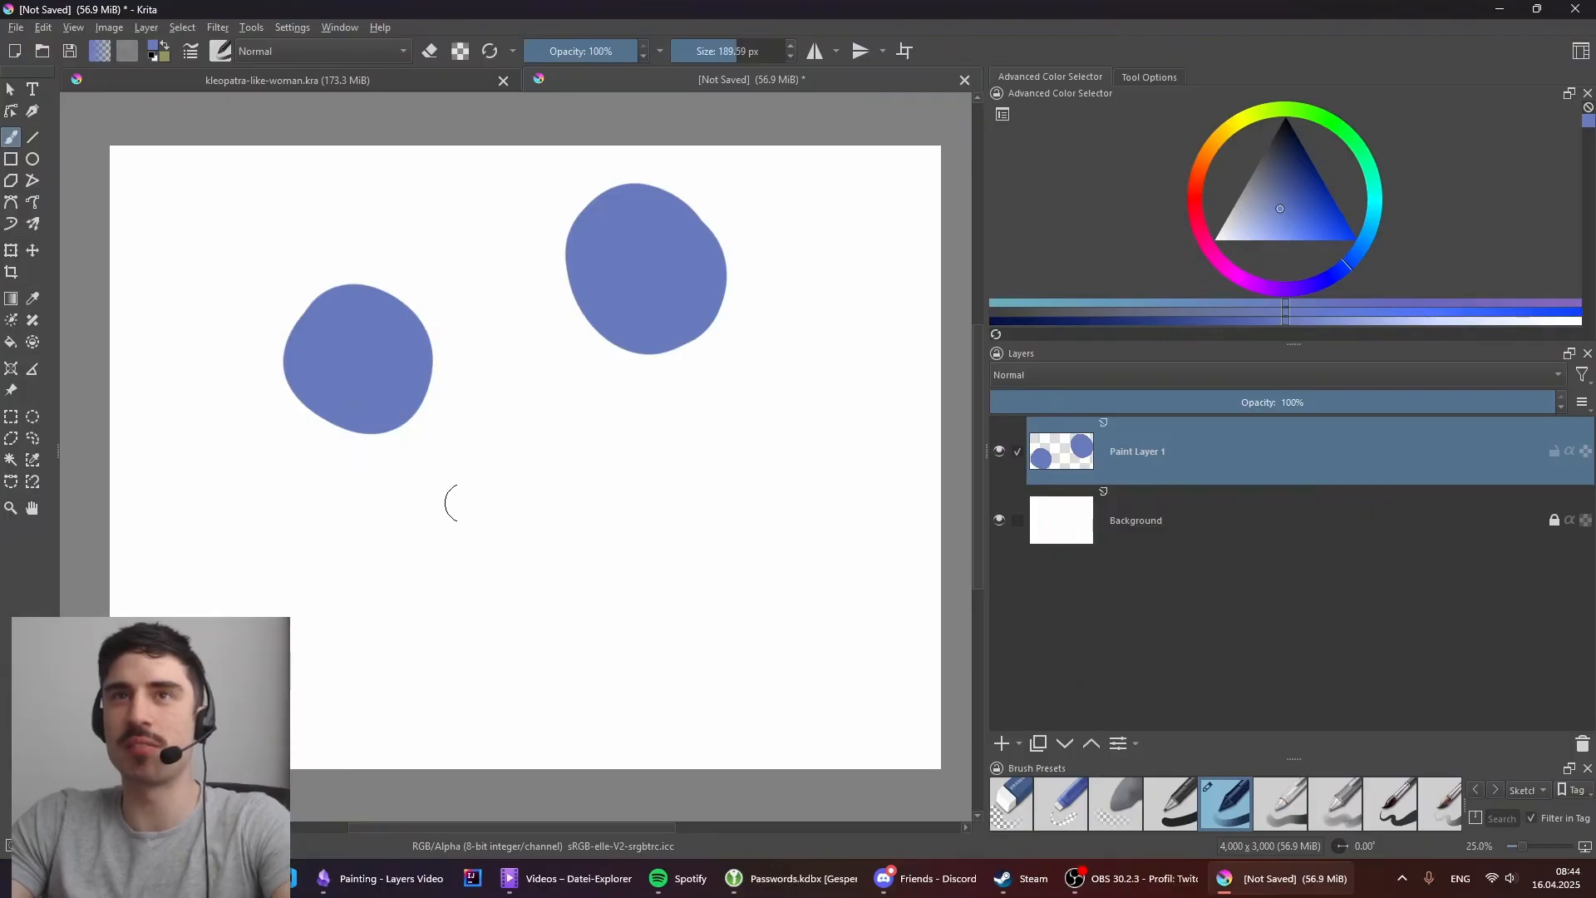
Step: Add a new empty paint layer above the layer with the blue blobs
left_click_drag(476, 409, 449, 421)
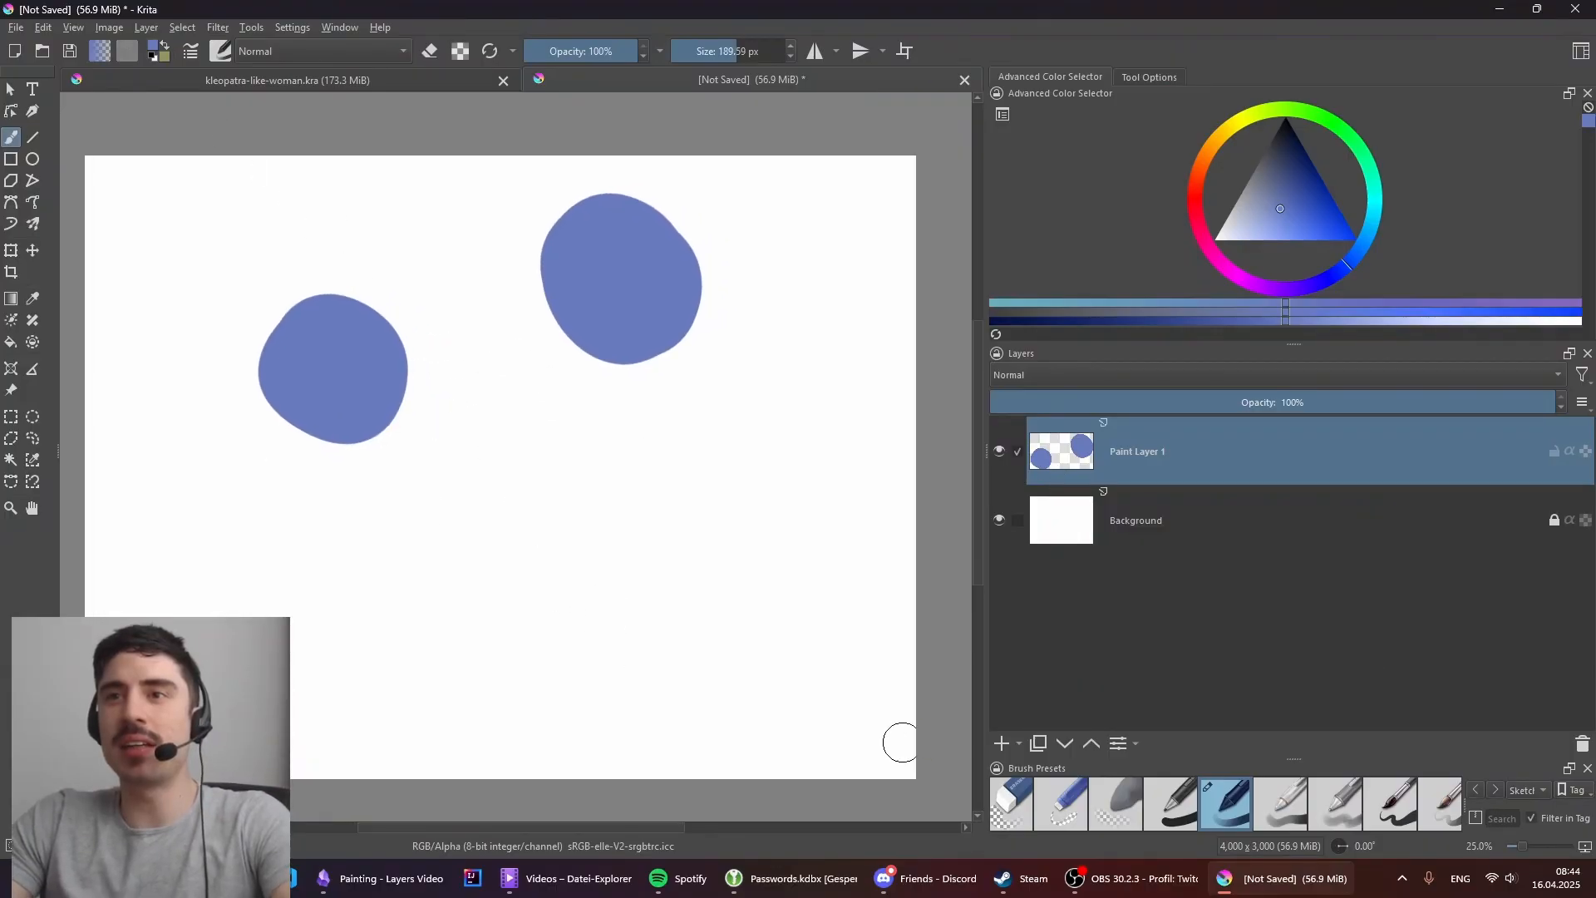
left_click(1002, 743)
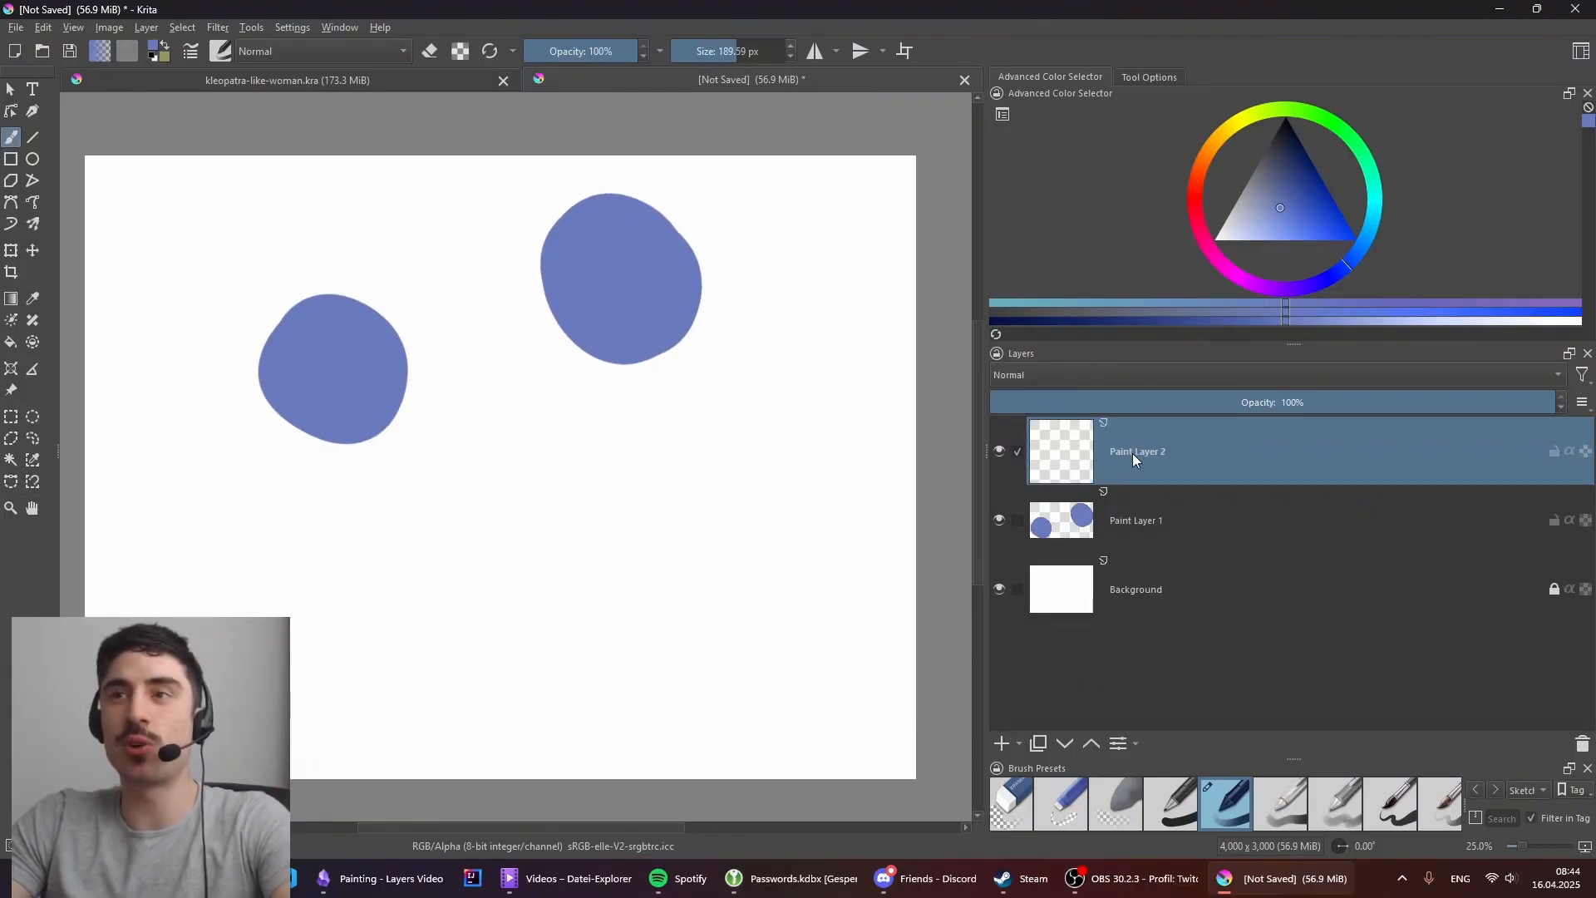
mouse_move(1132, 459)
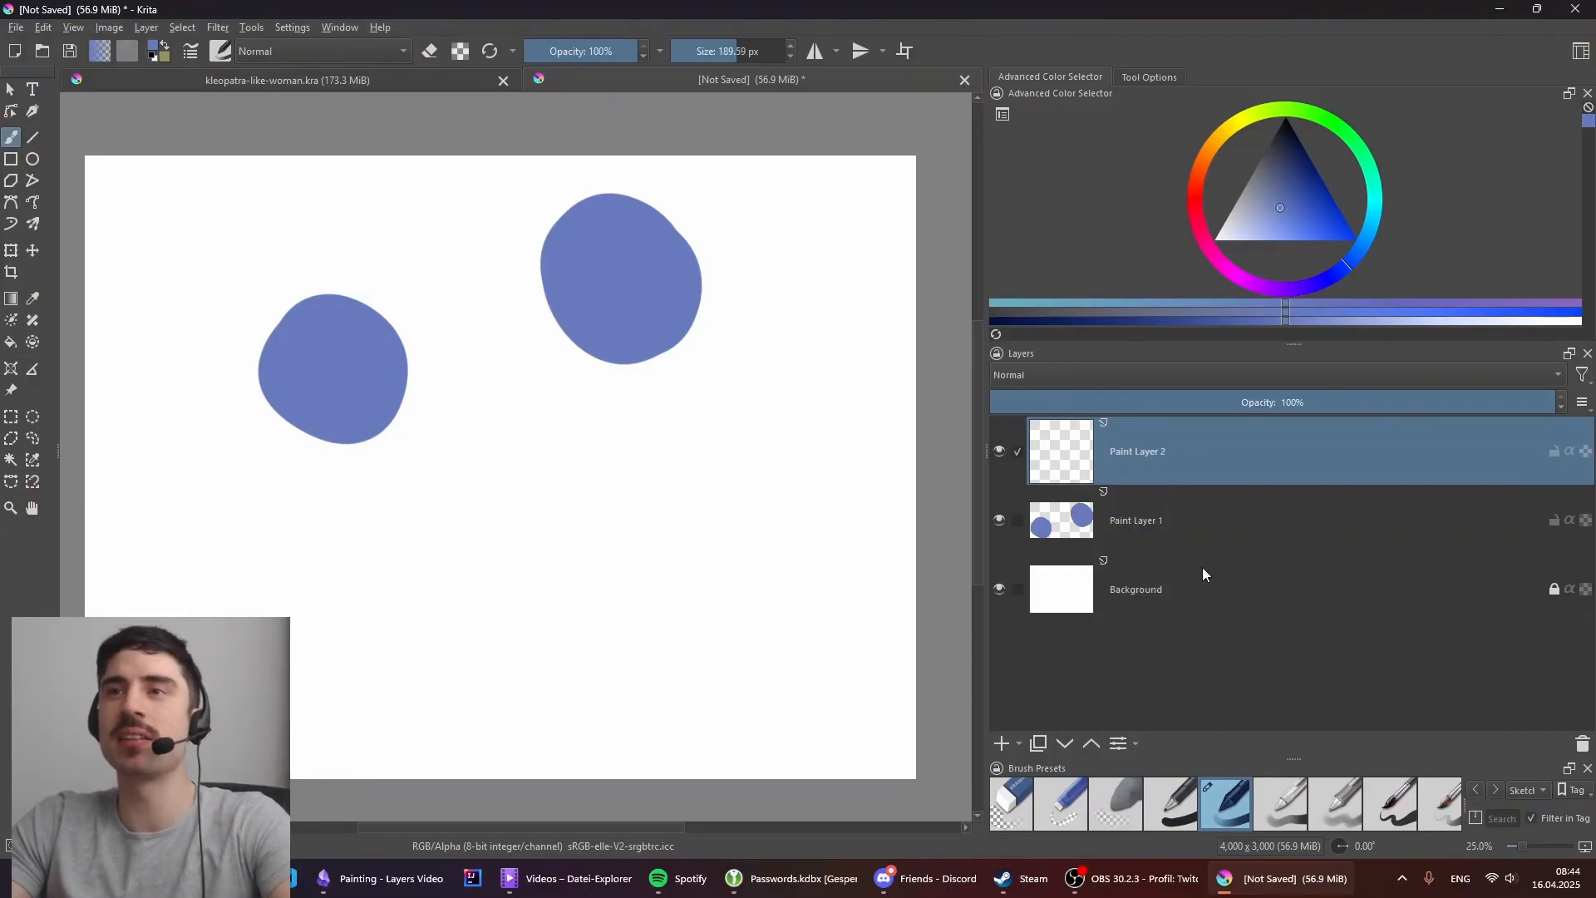
Step: Choose a medium green and paint two solid blobs on Paint Layer 2, each overlapping the lower part of a blue blob
left_click(1346, 136)
mouse_move(1351, 171)
left_mouse_down()
mouse_move(1348, 215)
mouse_move(1355, 172)
left_mouse_up()
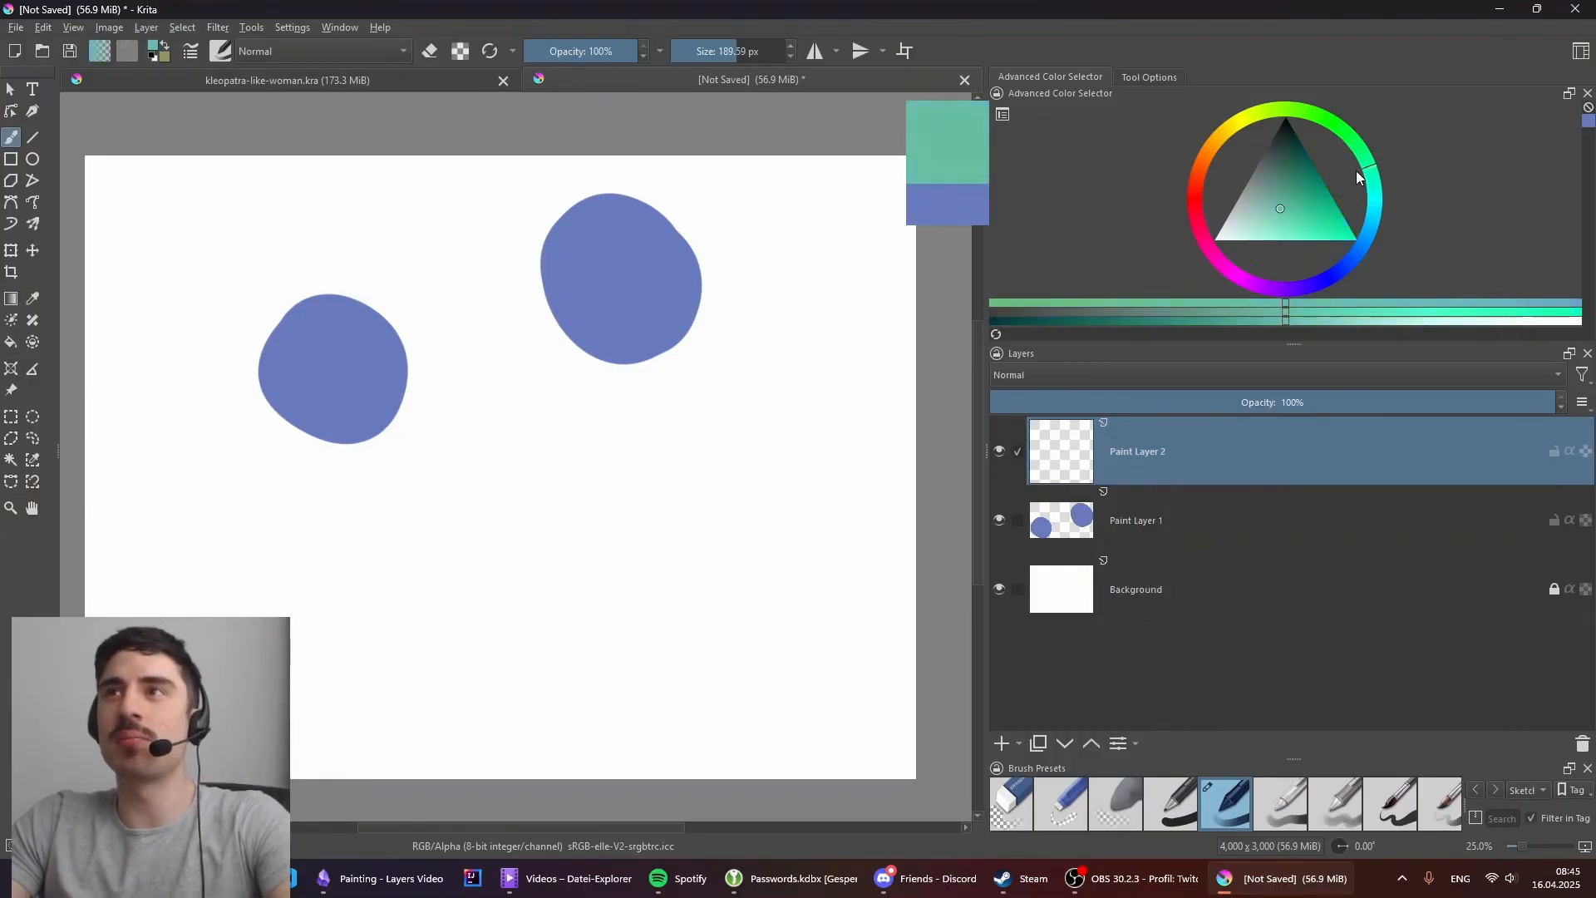
left_click(1286, 218)
mouse_move(382, 399)
left_mouse_down()
mouse_move(289, 436)
mouse_move(368, 491)
mouse_move(377, 456)
left_mouse_up()
mouse_move(623, 328)
left_mouse_down()
mouse_move(625, 383)
mouse_move(618, 337)
left_mouse_up()
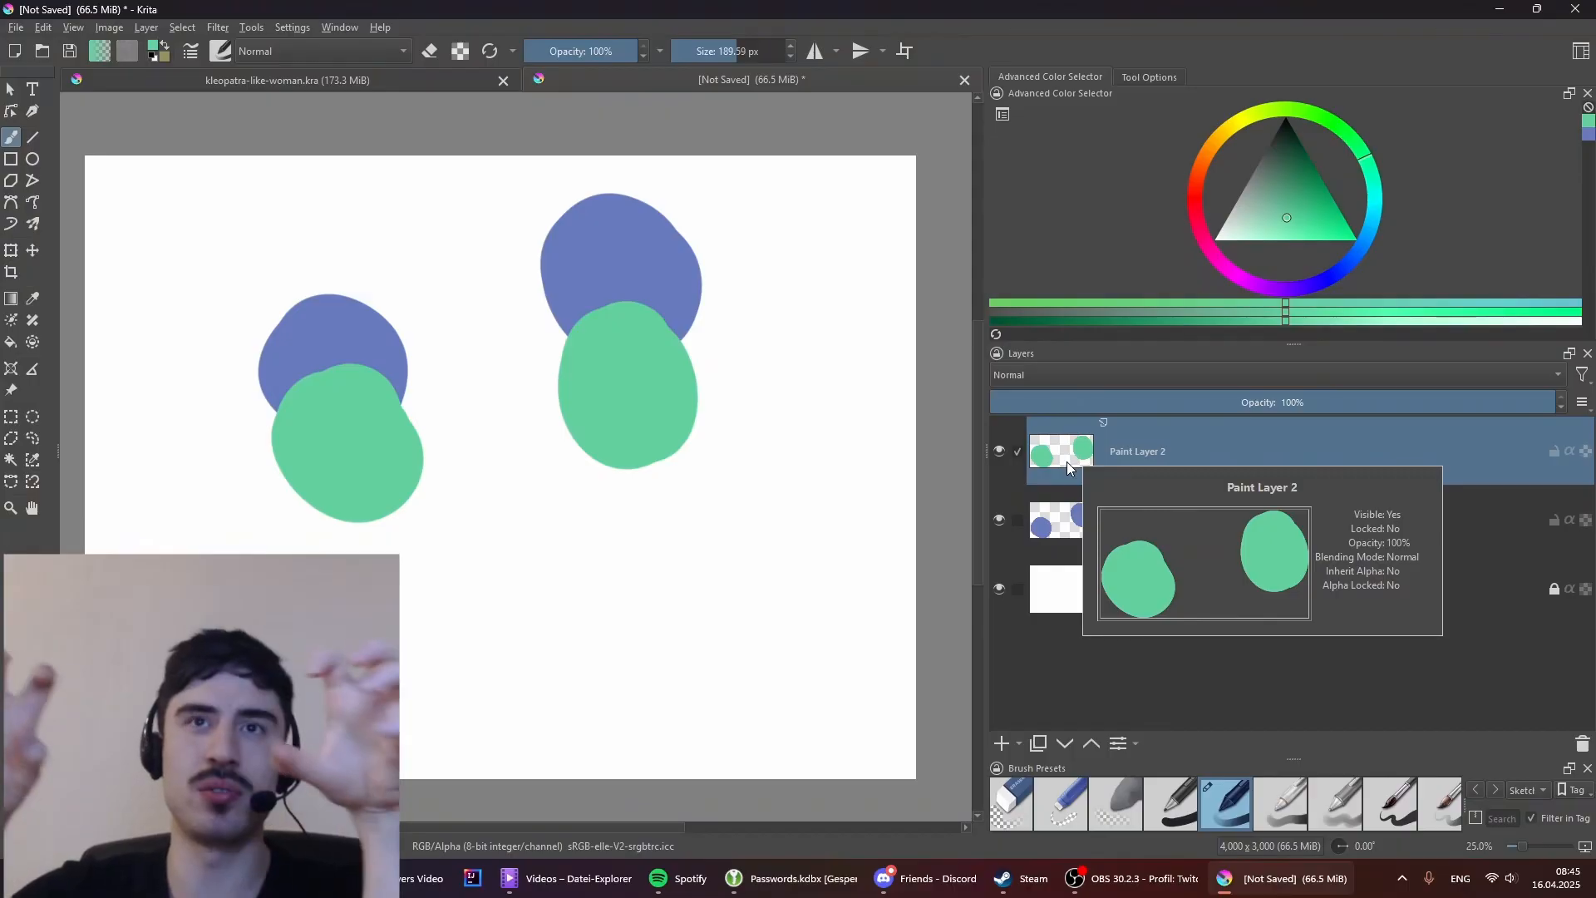
Step: Compare the contents and stacking order of Paint Layer 2 and Paint Layer 1 using their layer previews
left_click(1129, 521)
left_click(1150, 463)
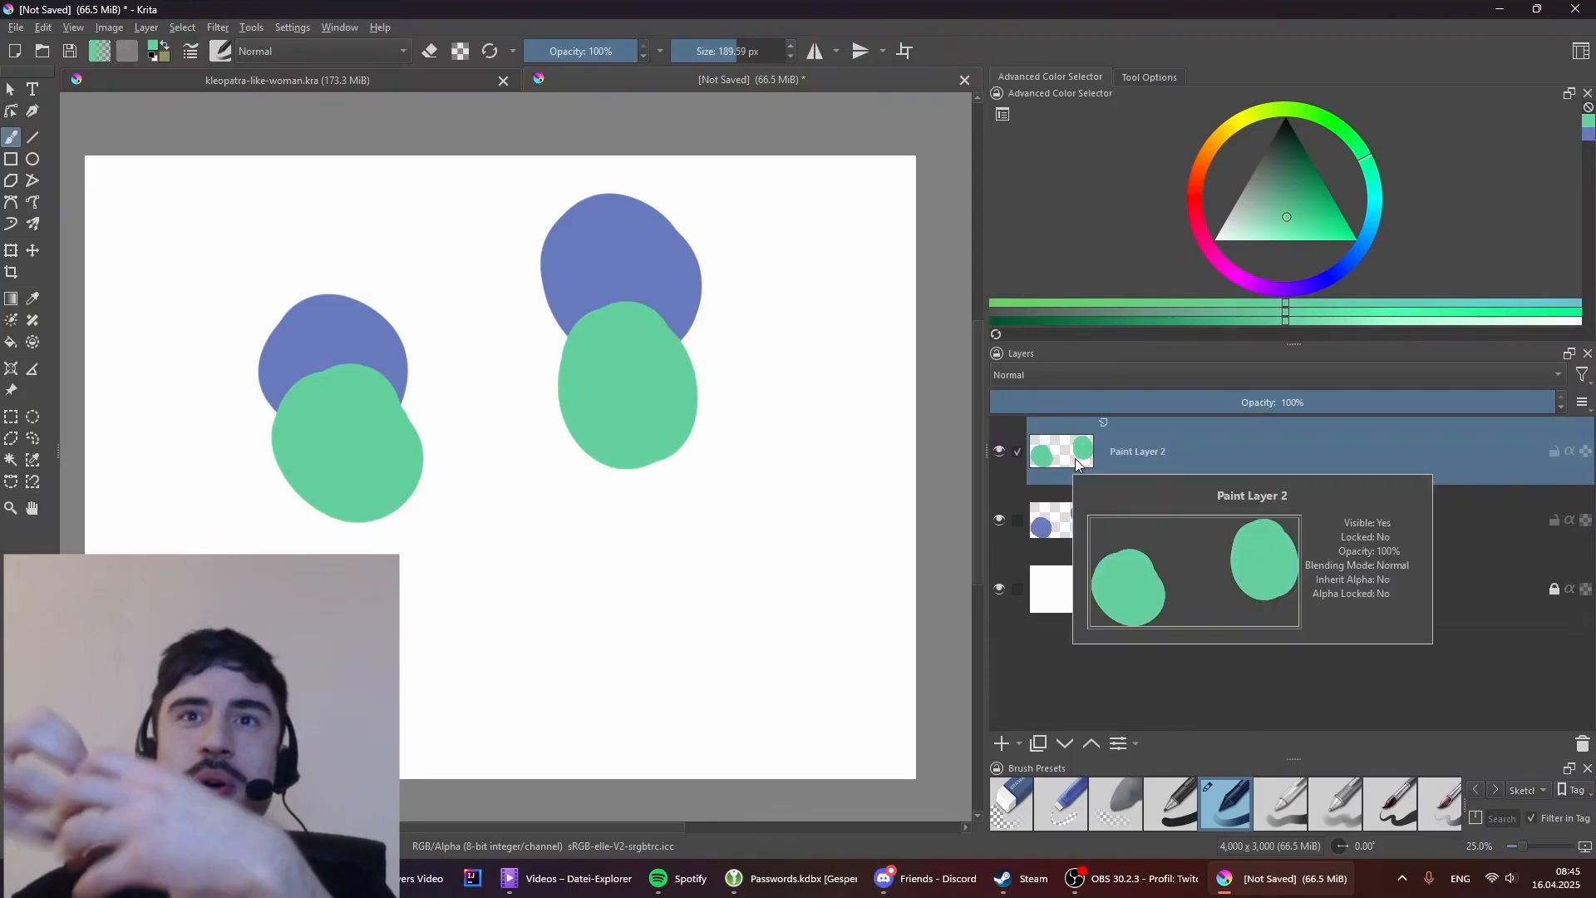
mouse_move(1081, 450)
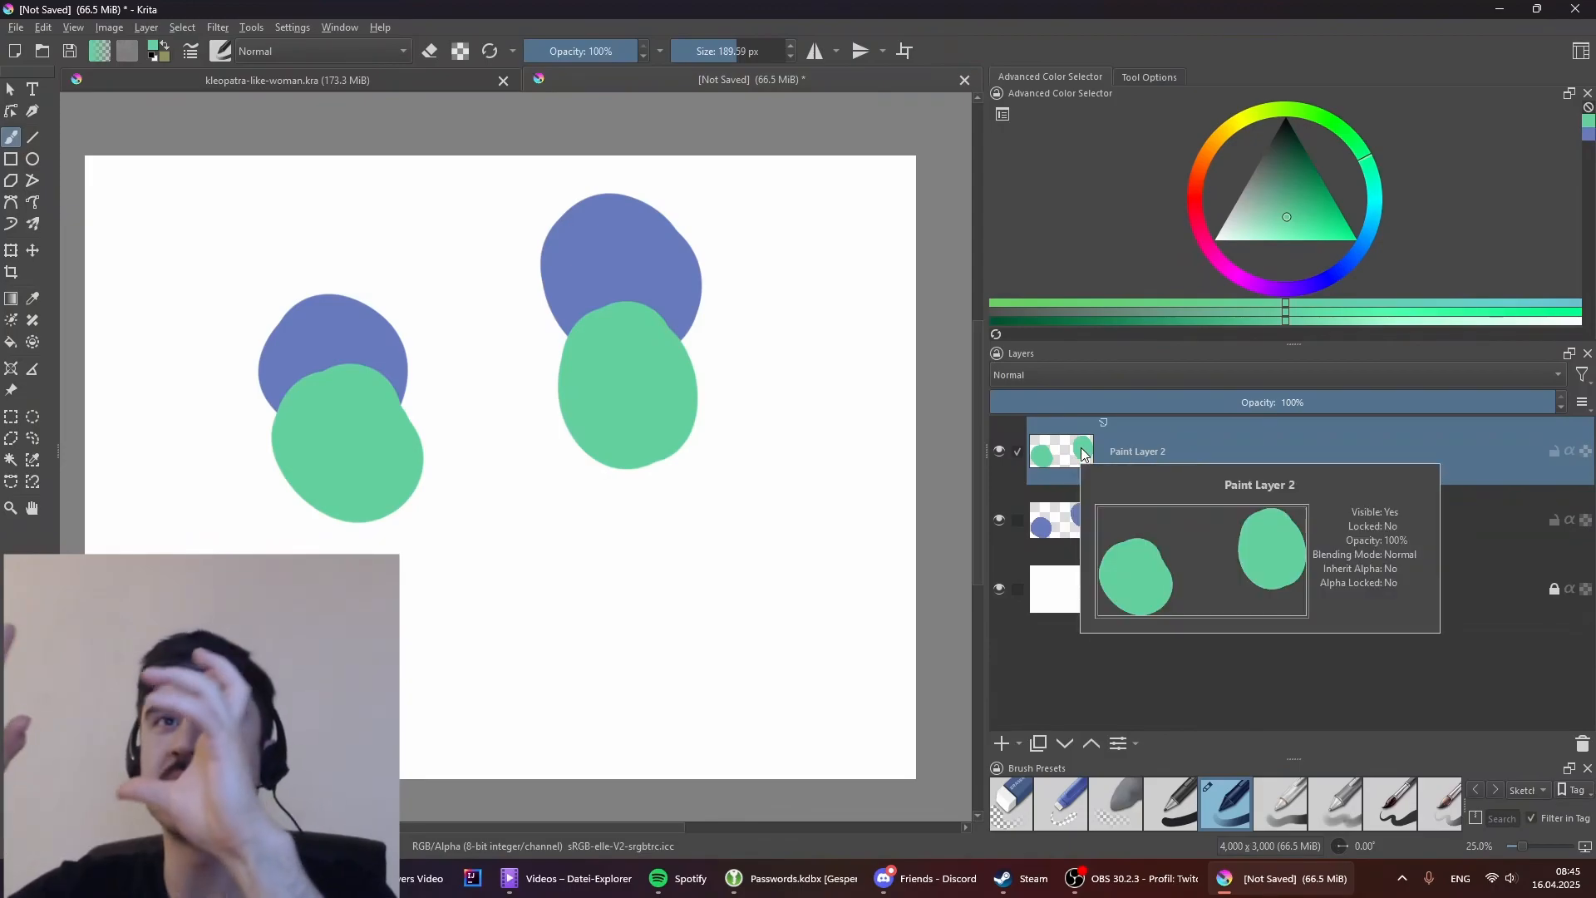
left_click(1060, 524)
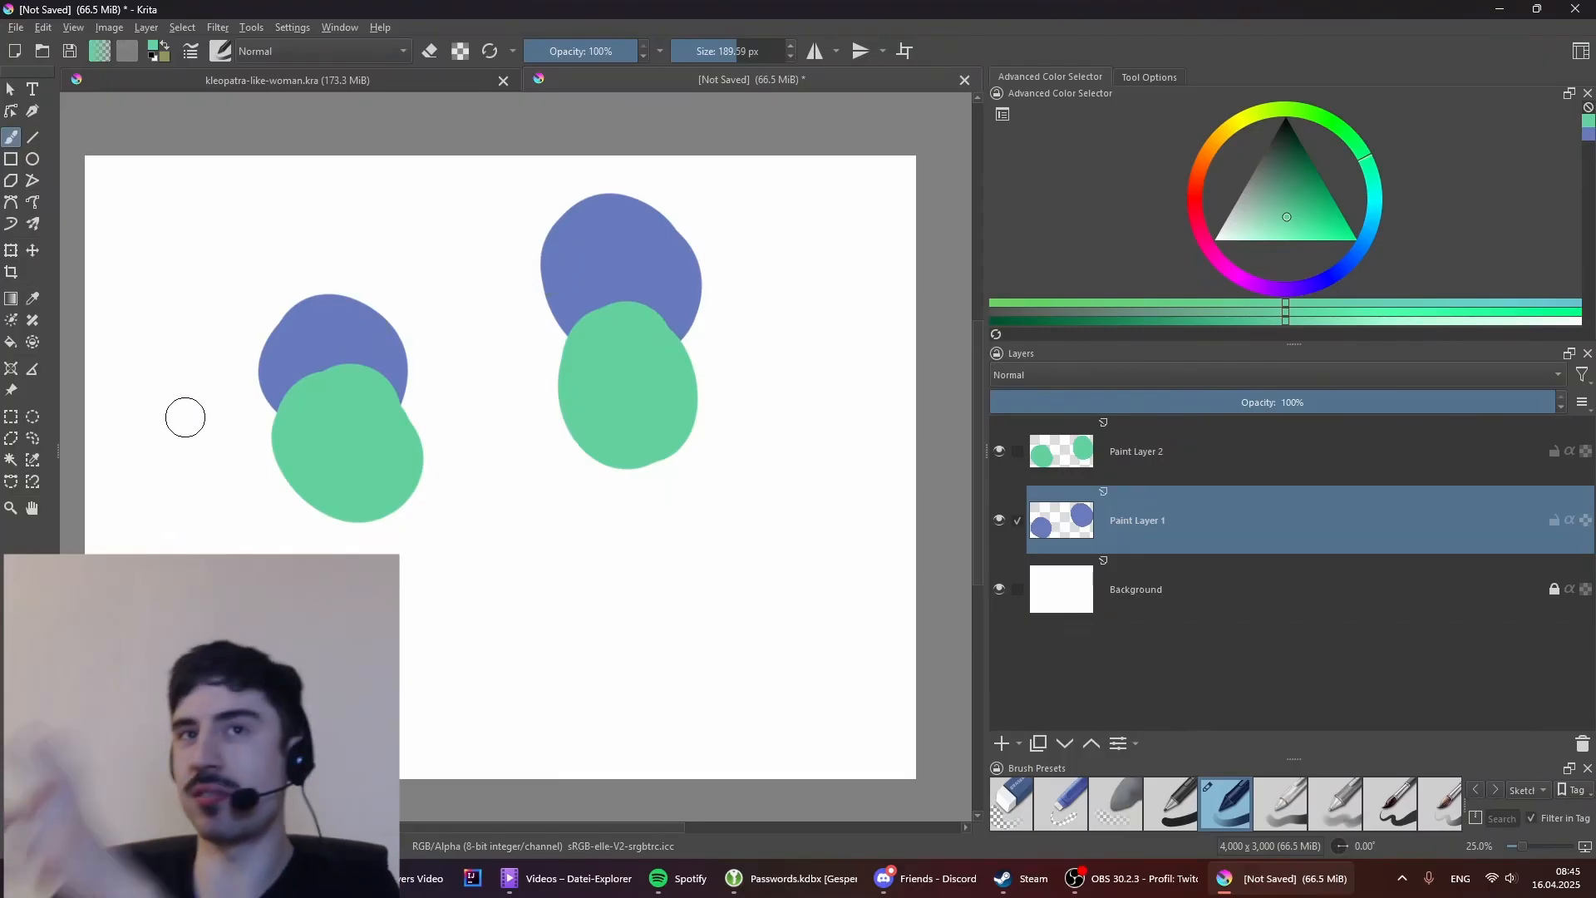
left_click(1149, 476)
mouse_move(1148, 476)
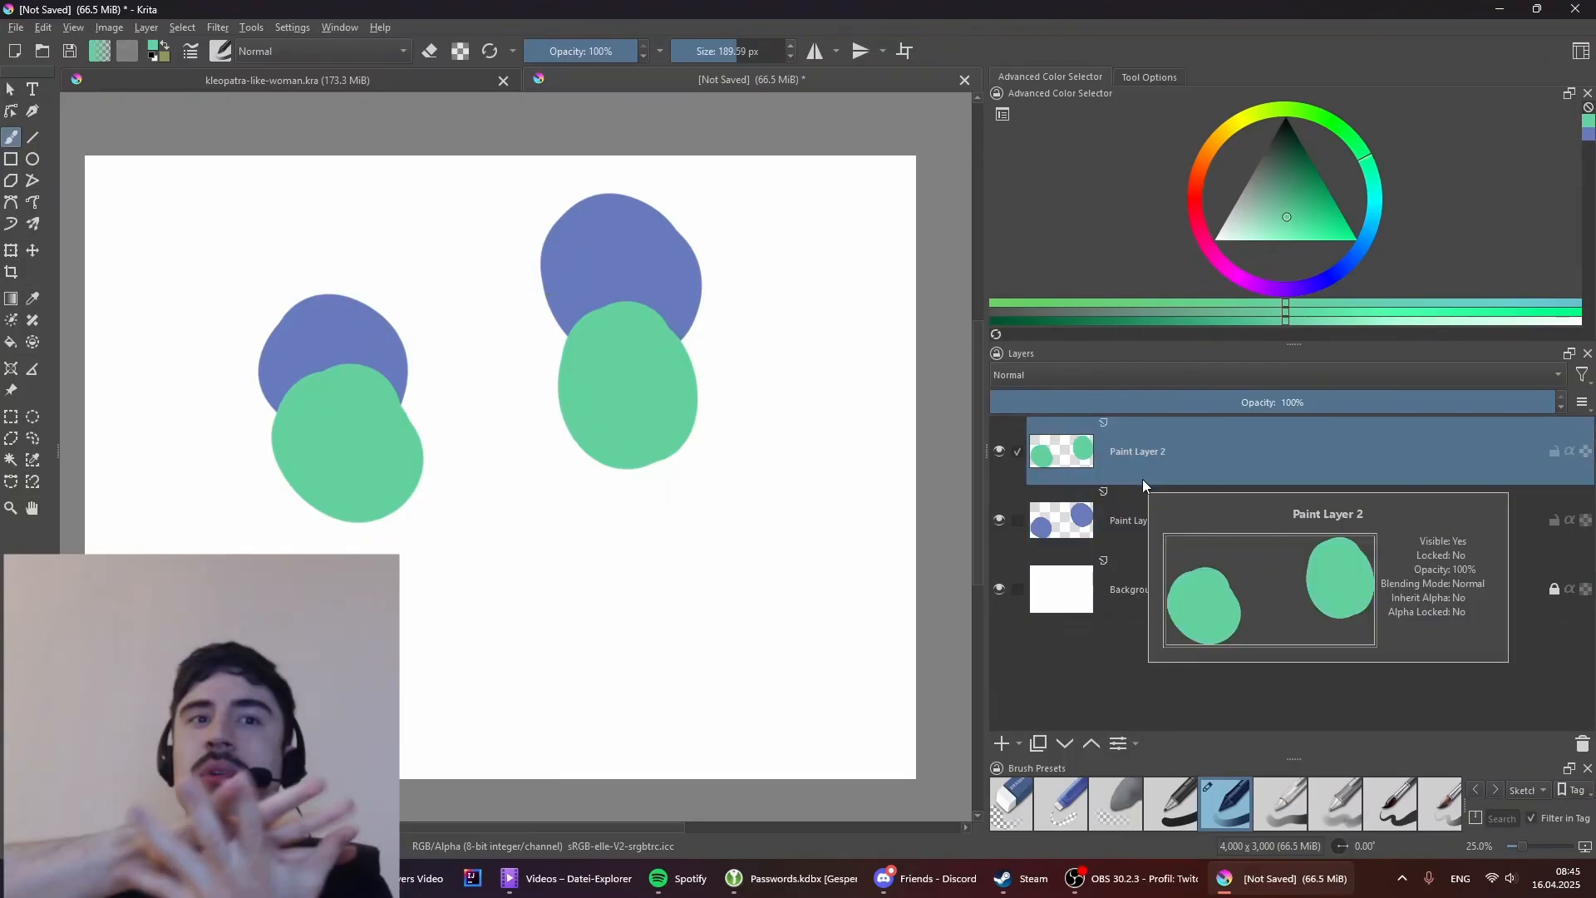
mouse_move(1122, 533)
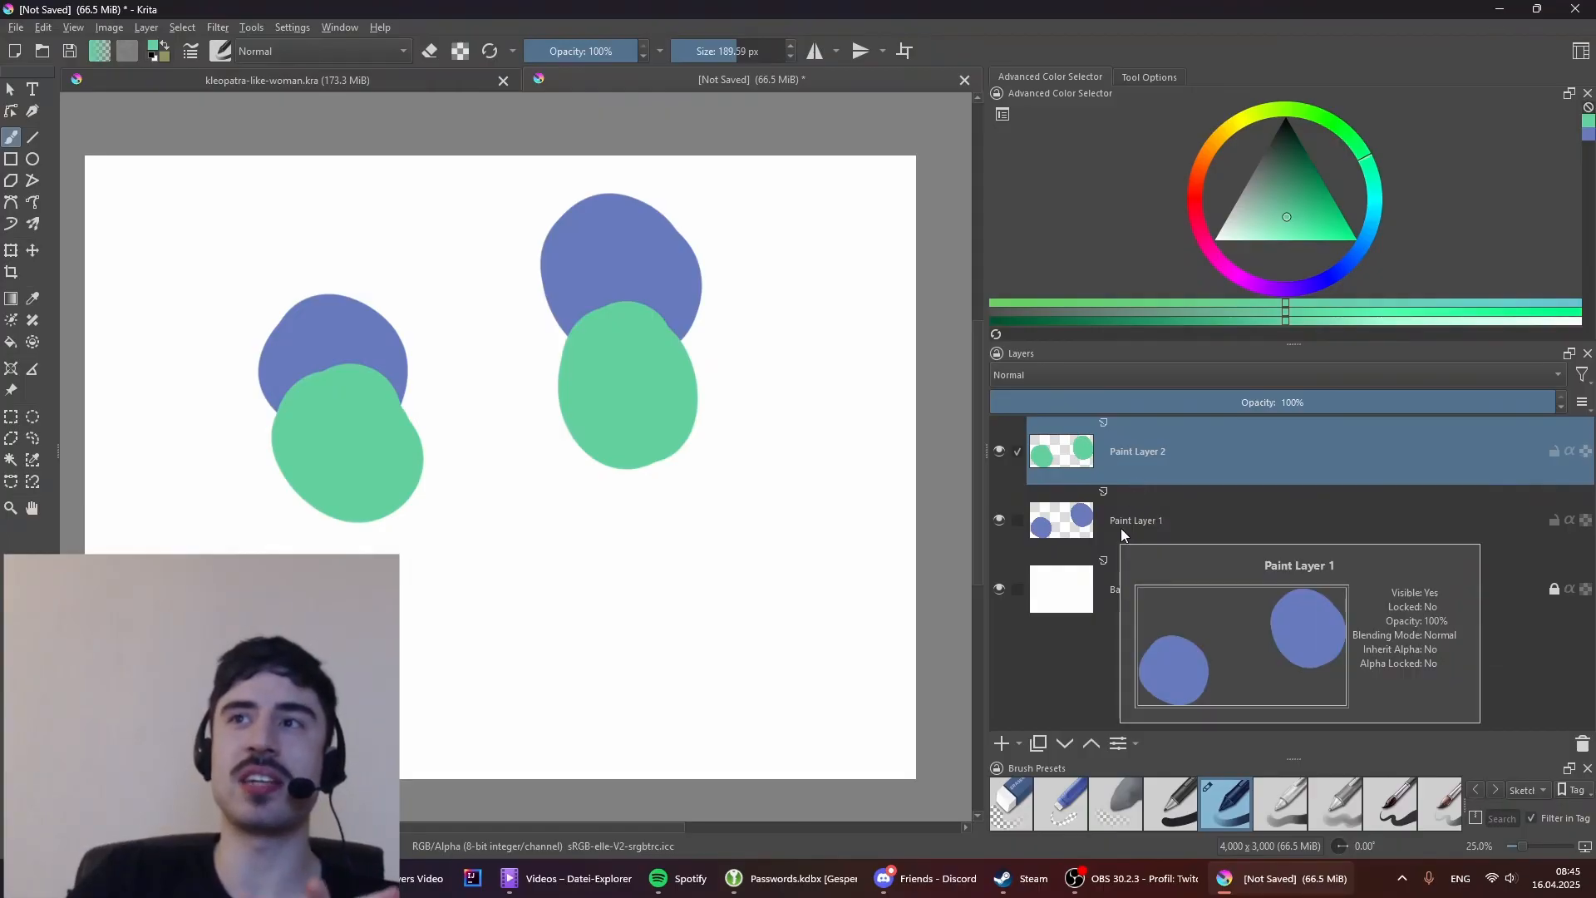
mouse_move(1172, 590)
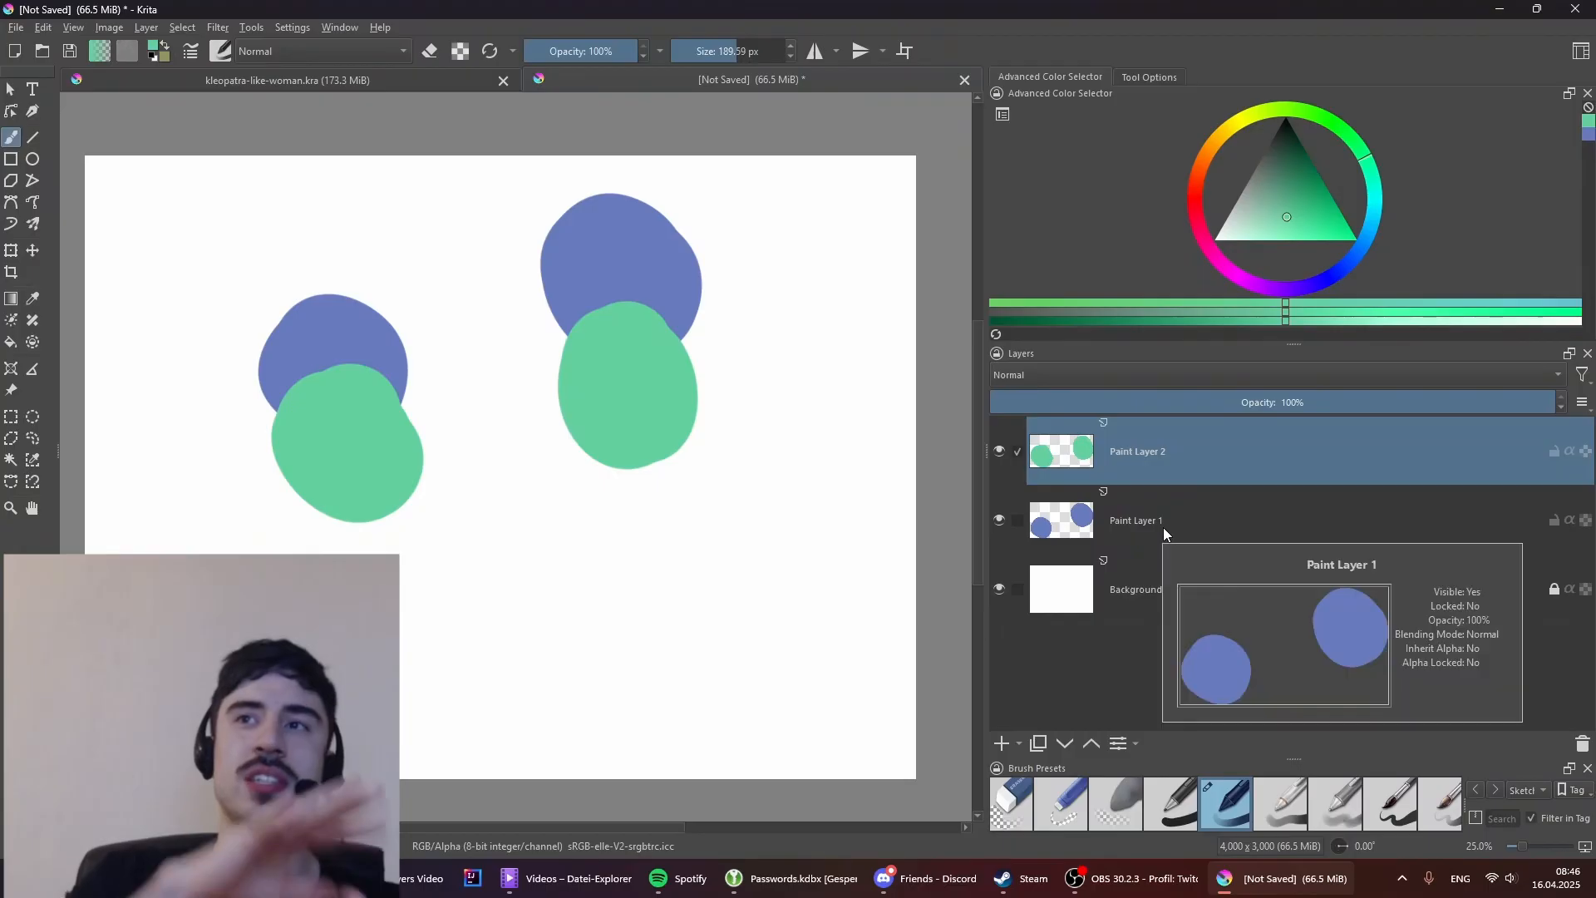
left_click(1169, 524)
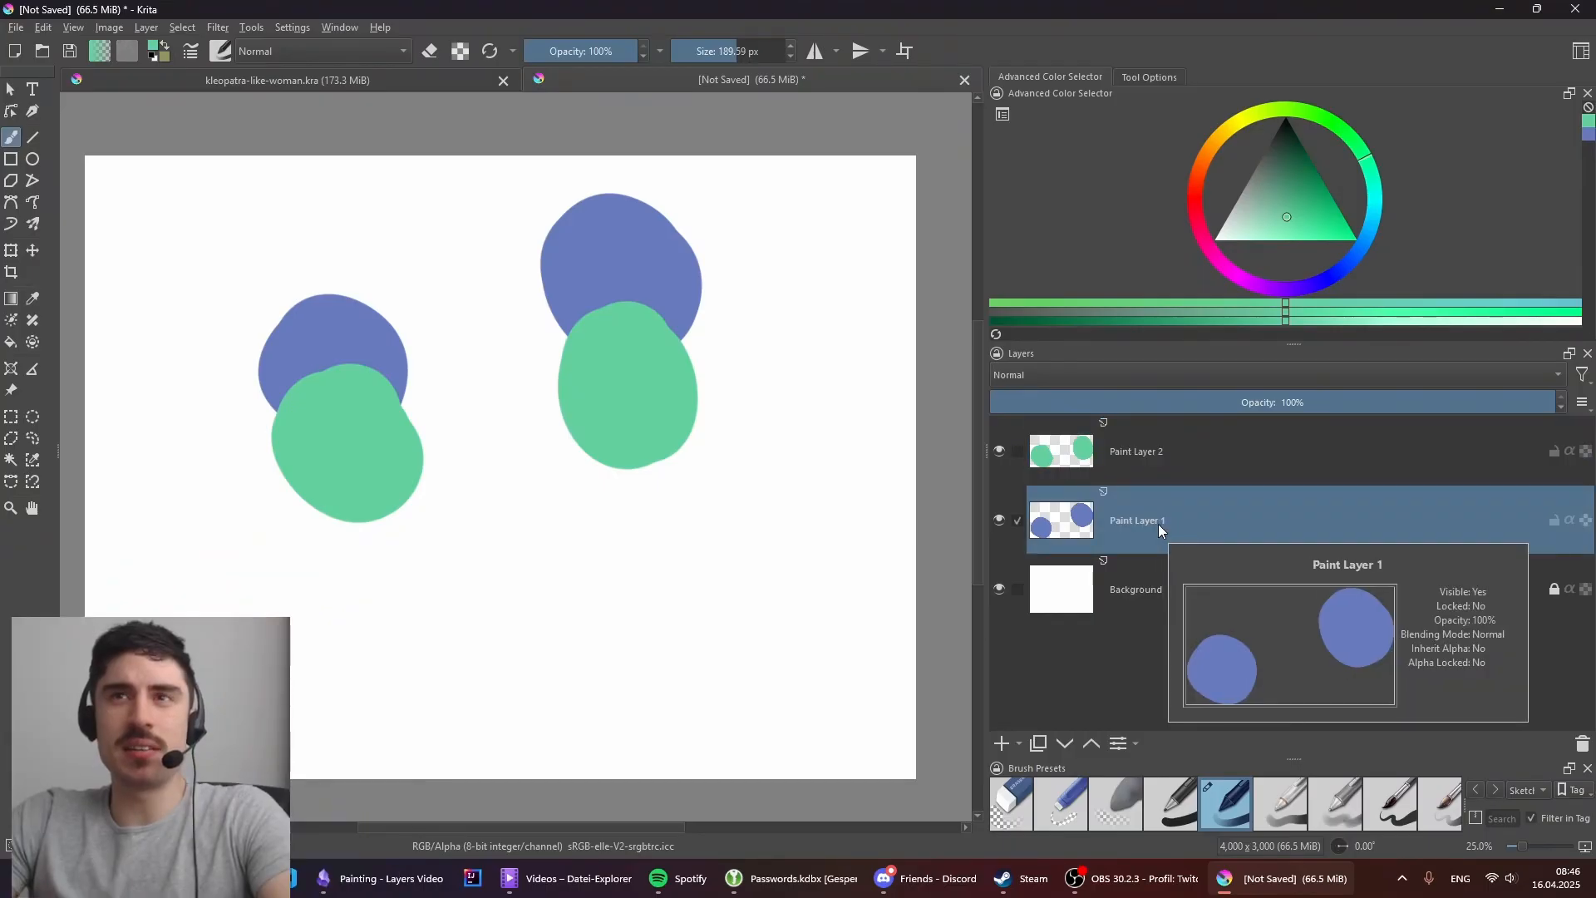
left_click(1163, 452)
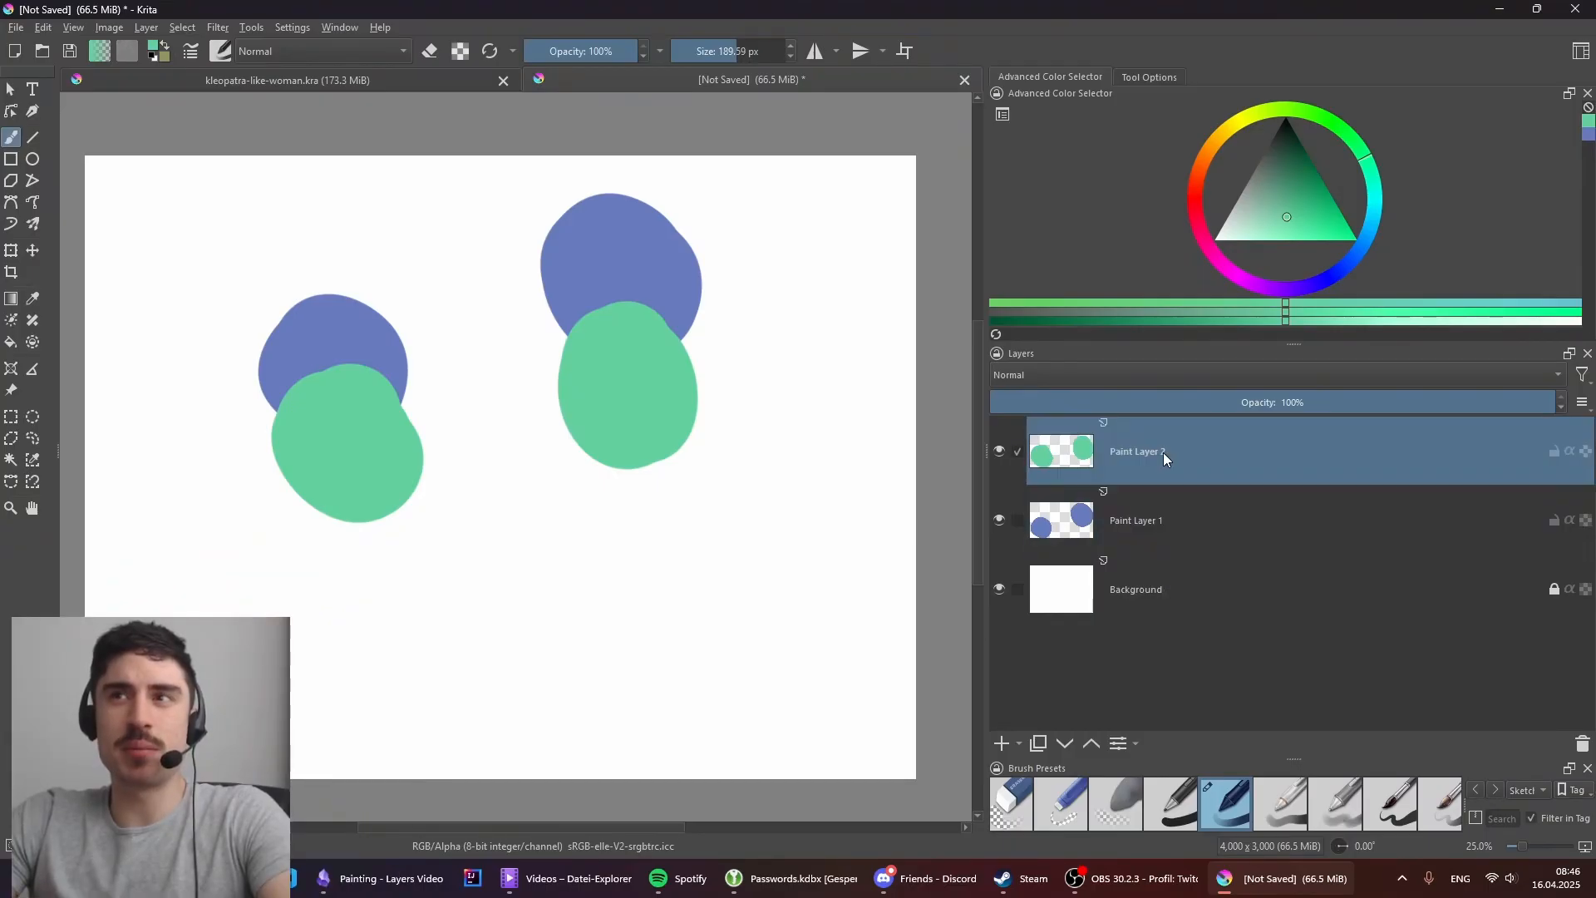
left_click(1070, 532)
Step: Move the green blobs on Paint Layer 2 slightly down and to the right with the Move tool
left_click(1076, 472)
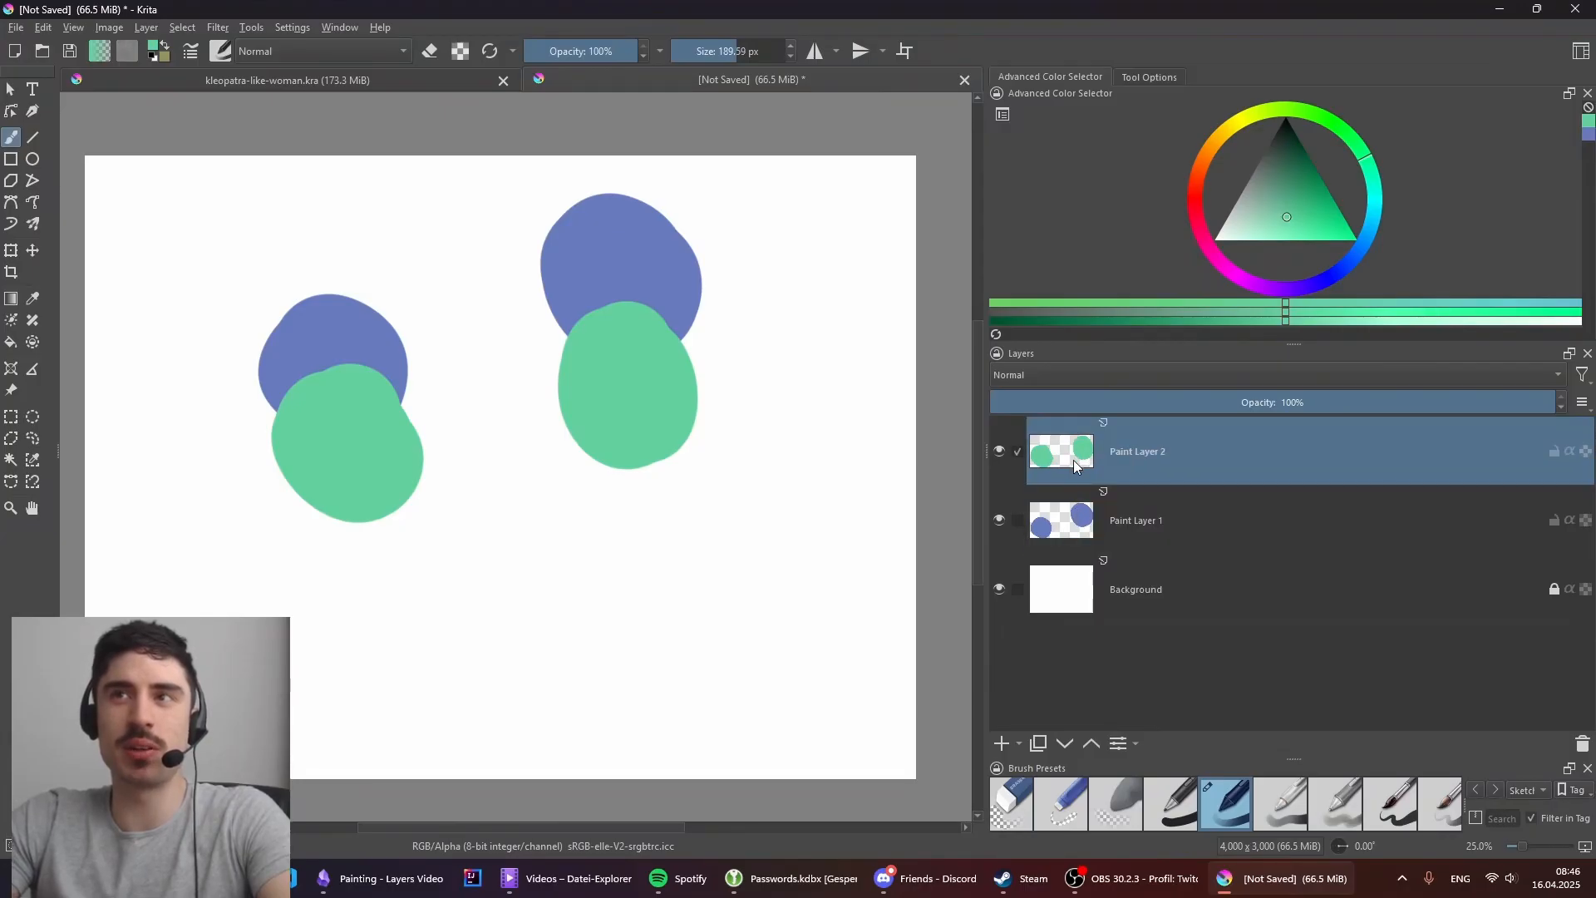
key("t")
mouse_move(615, 420)
left_mouse_down()
mouse_move(690, 431)
mouse_move(745, 278)
mouse_move(468, 302)
mouse_move(712, 374)
mouse_move(502, 473)
mouse_move(645, 349)
mouse_move(644, 220)
mouse_move(659, 441)
mouse_move(637, 217)
mouse_move(600, 420)
mouse_move(723, 310)
mouse_move(660, 409)
mouse_move(684, 438)
mouse_move(647, 443)
left_mouse_up()
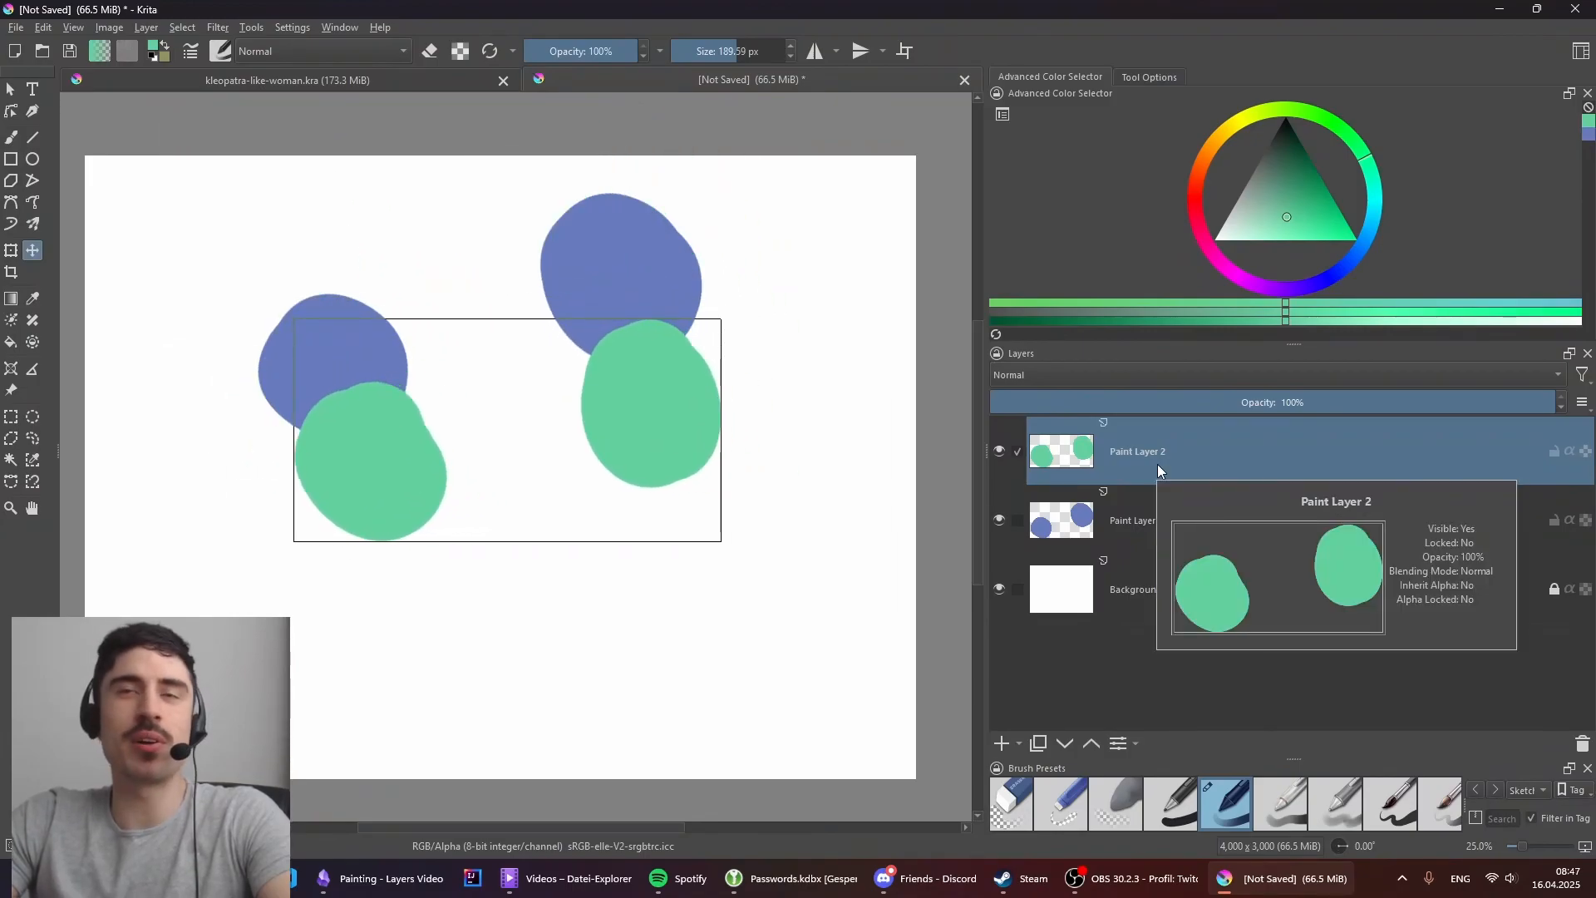
Step: Reorder the stack so Paint Layer 2 lies beneath Paint Layer 1, placing the green blobs behind the blue ones
mouse_move(1181, 457)
left_mouse_down()
mouse_move(1192, 438)
mouse_move(1188, 537)
left_mouse_up()
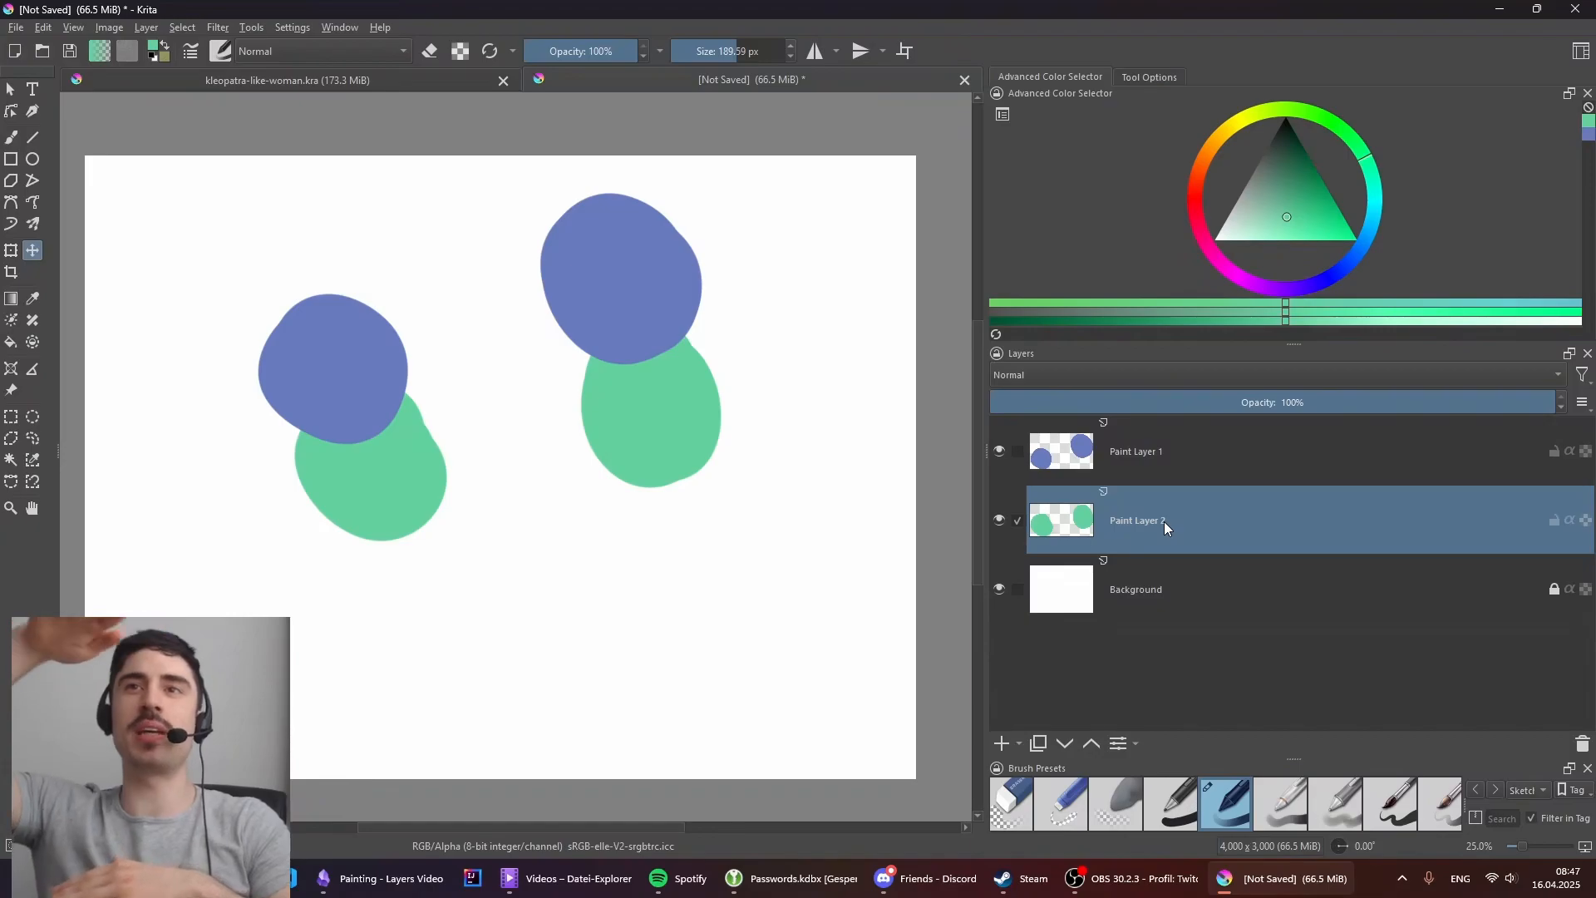
left_click(1180, 465)
left_click(1189, 515)
left_click(1201, 470)
left_click(1203, 510)
mouse_move(1204, 511)
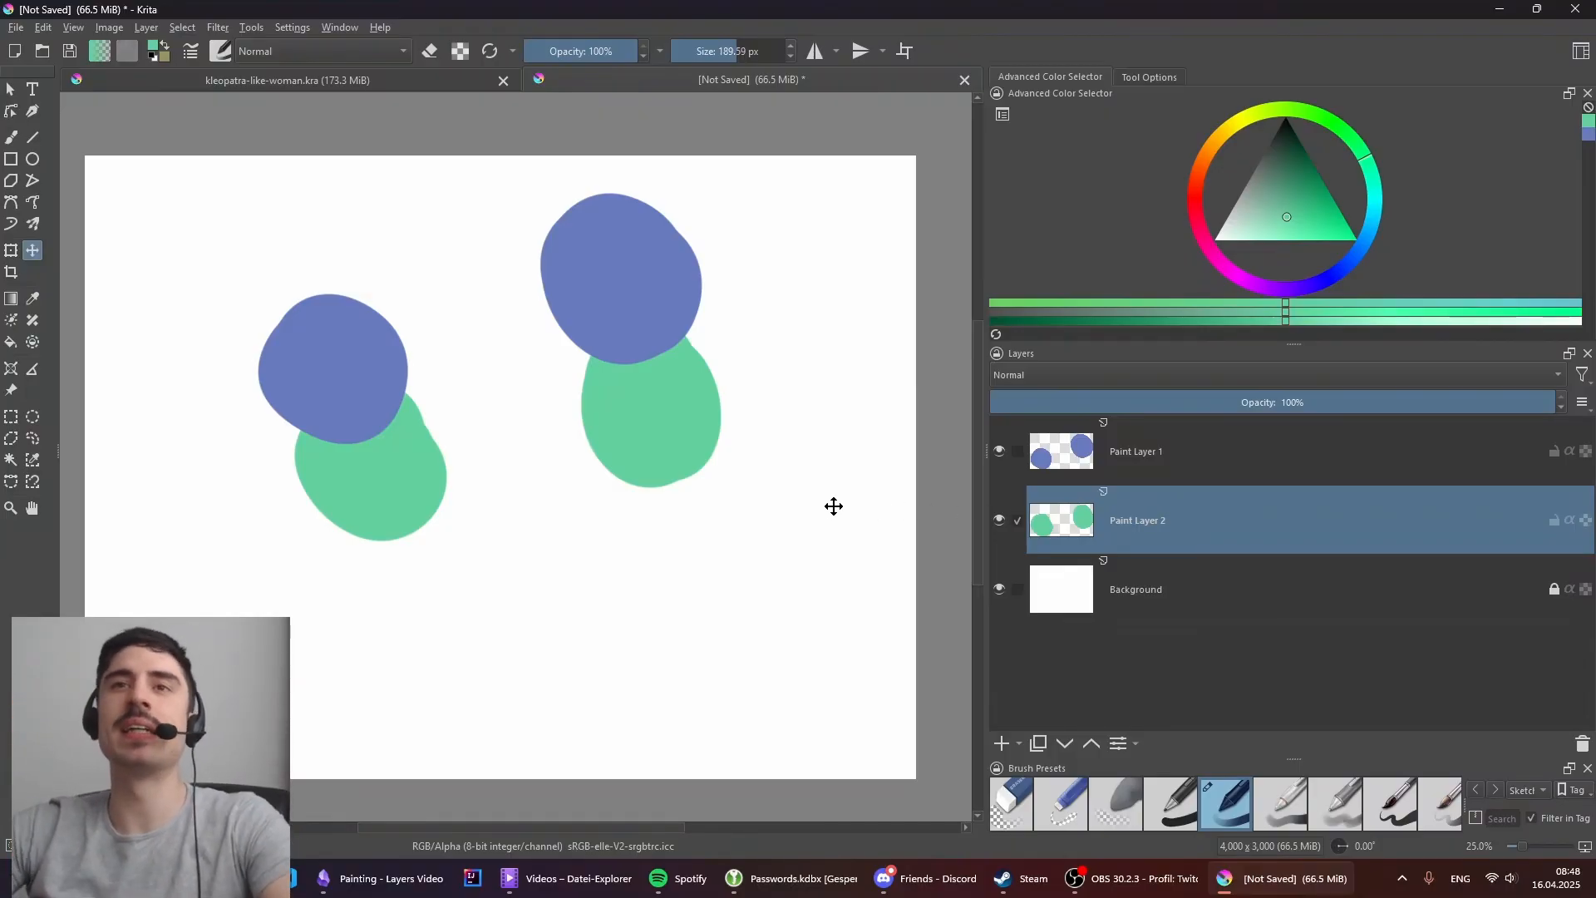
Step: Place Paint Layer 1 beneath Paint Layer 2 and reposition both layers so the blue blobs sit below and behind the green ones
key("Page_Up")
mouse_move(648, 305)
left_mouse_down()
mouse_move(645, 328)
mouse_move(734, 307)
mouse_move(751, 351)
left_mouse_up()
left_click_drag(1184, 450, 1179, 562)
mouse_move(721, 466)
left_mouse_down()
mouse_move(690, 503)
mouse_move(658, 605)
left_mouse_up()
mouse_move(608, 512)
left_mouse_down()
mouse_move(542, 527)
mouse_move(604, 505)
left_mouse_up()
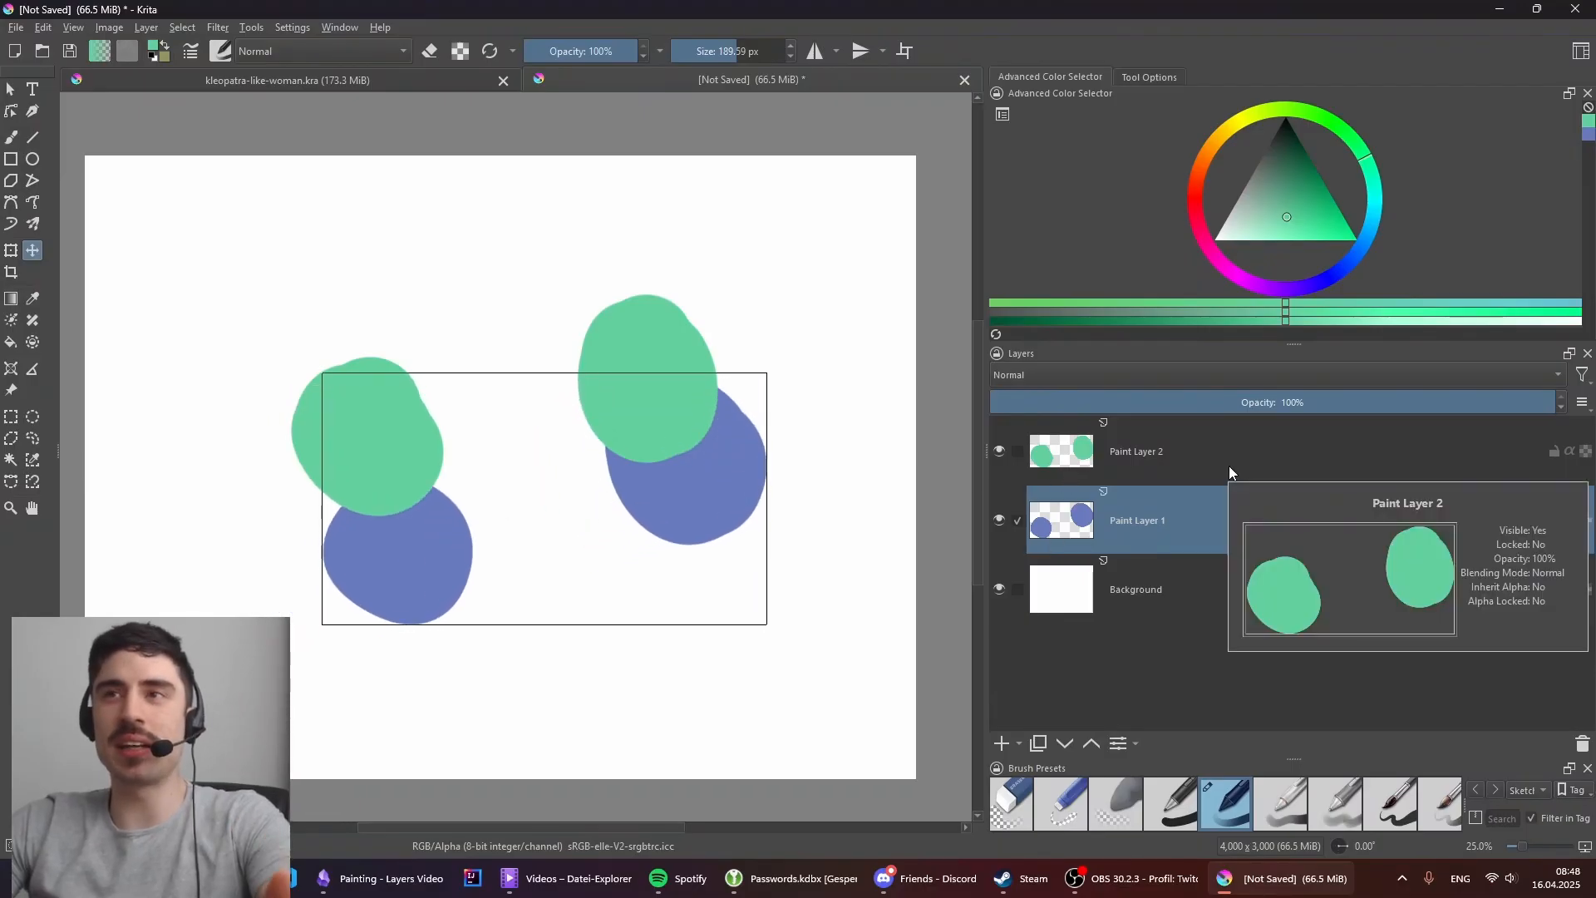
Step: Paint a green band joining the two green blobs on Paint Layer 2 with a 91.18 px brush
left_click(1227, 470)
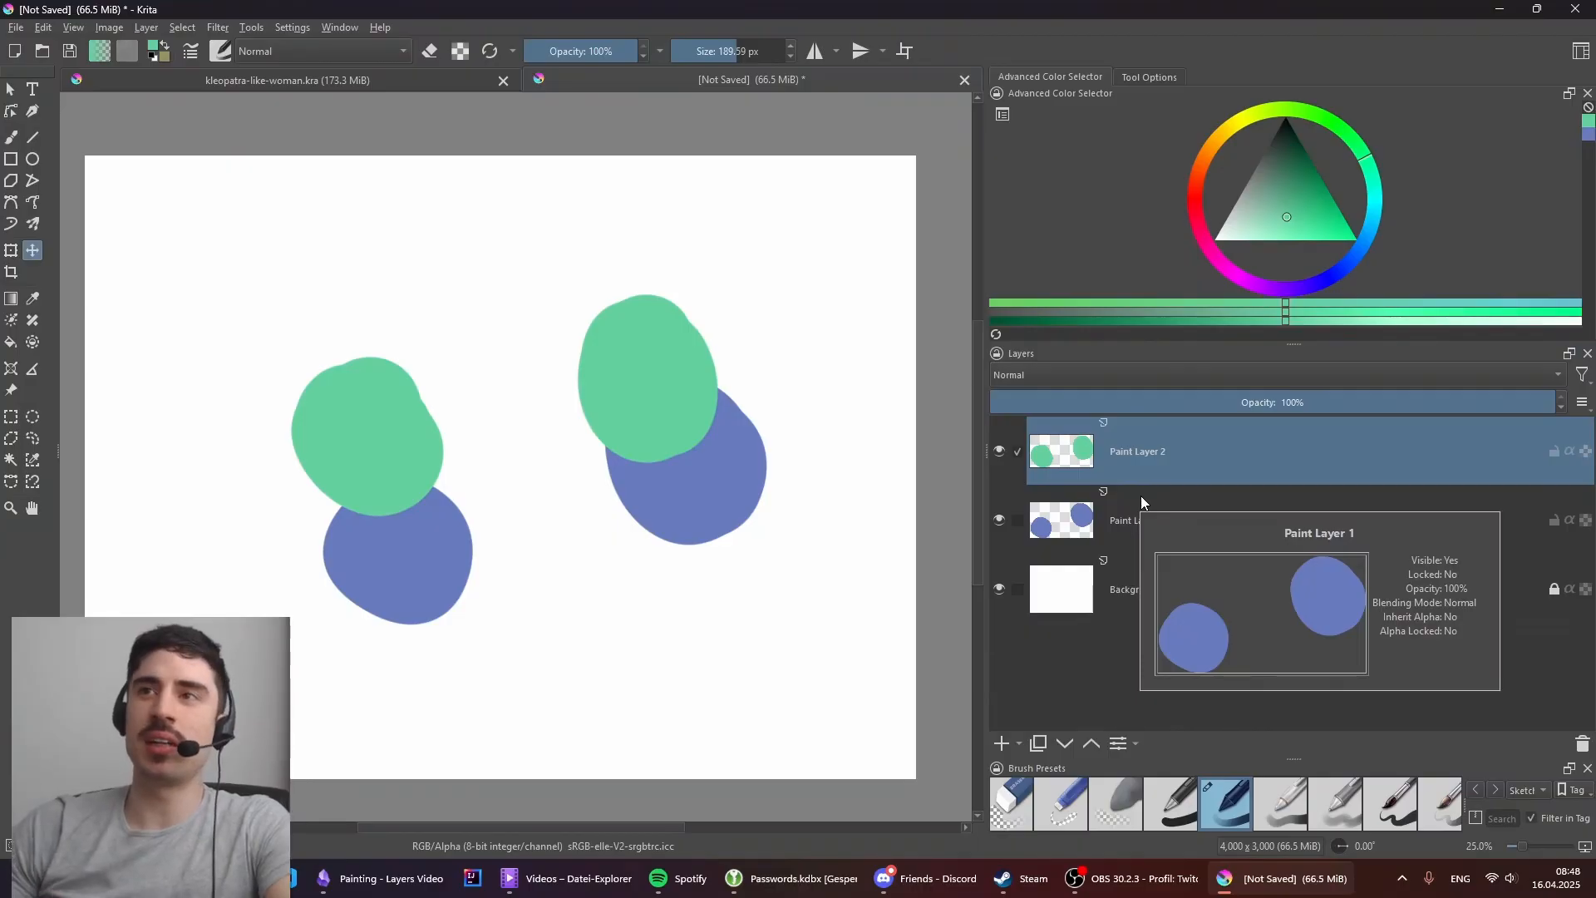
left_click(1274, 532)
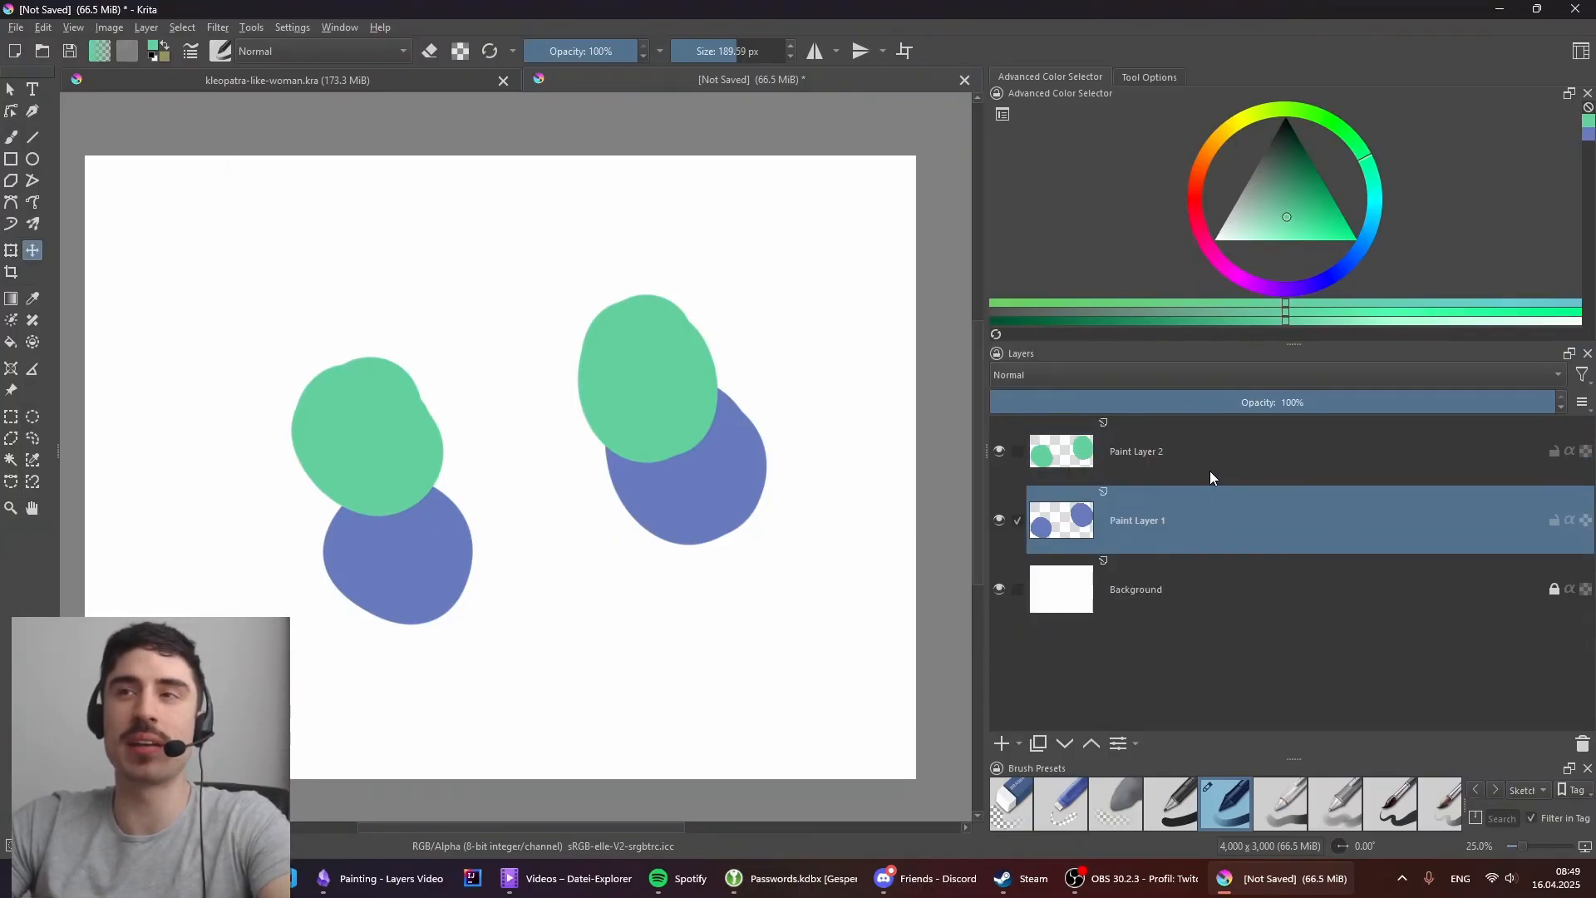
mouse_move(1216, 455)
left_click(1139, 456)
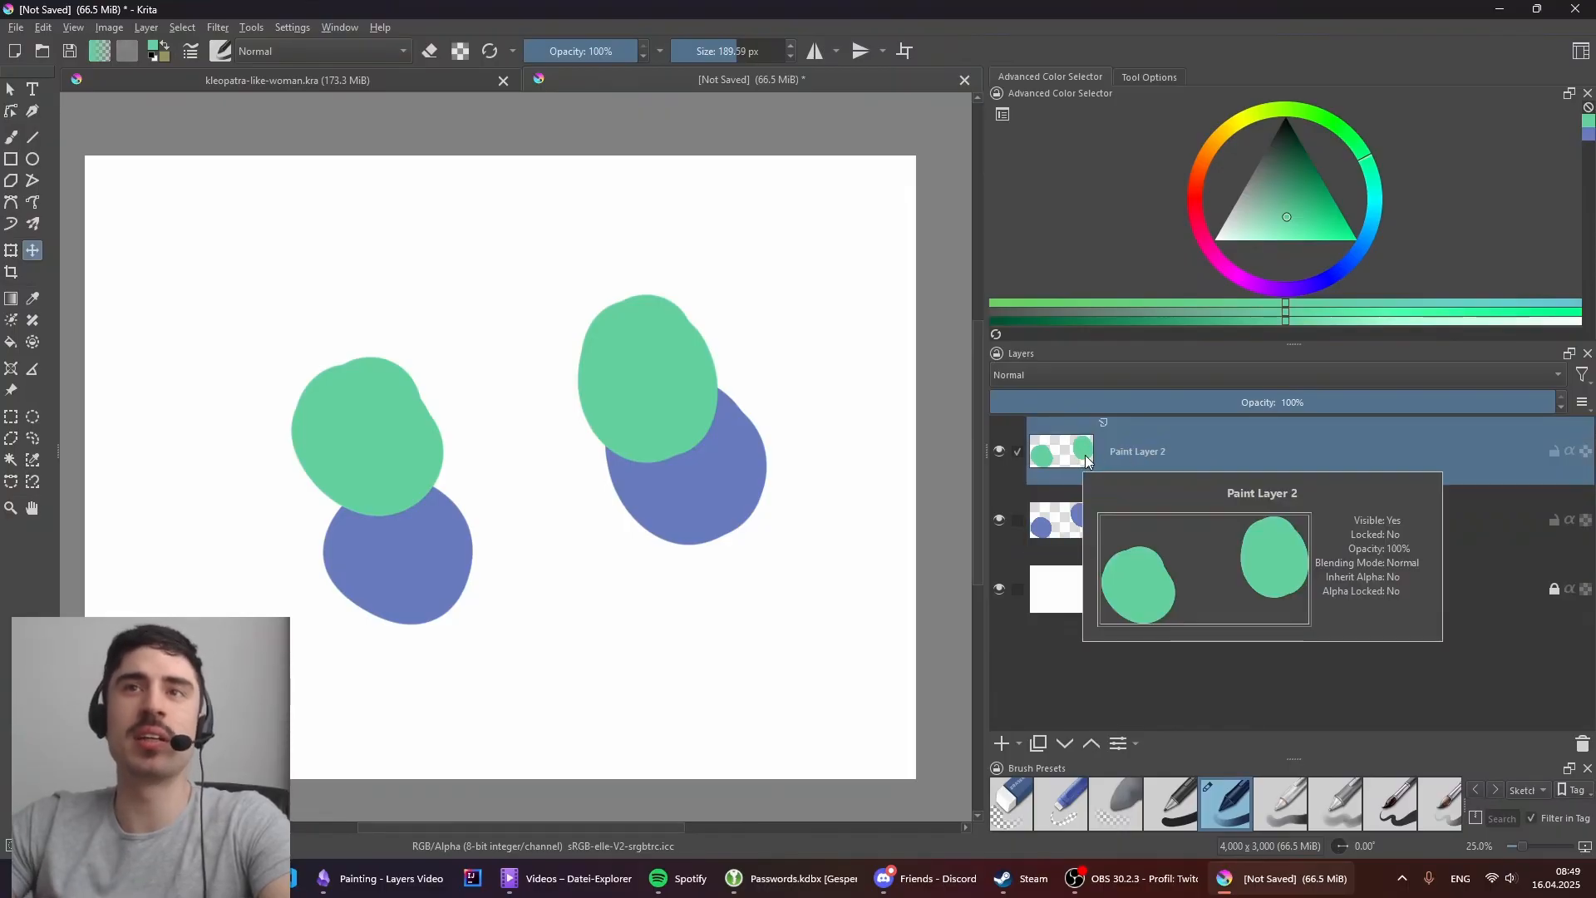
key("b")
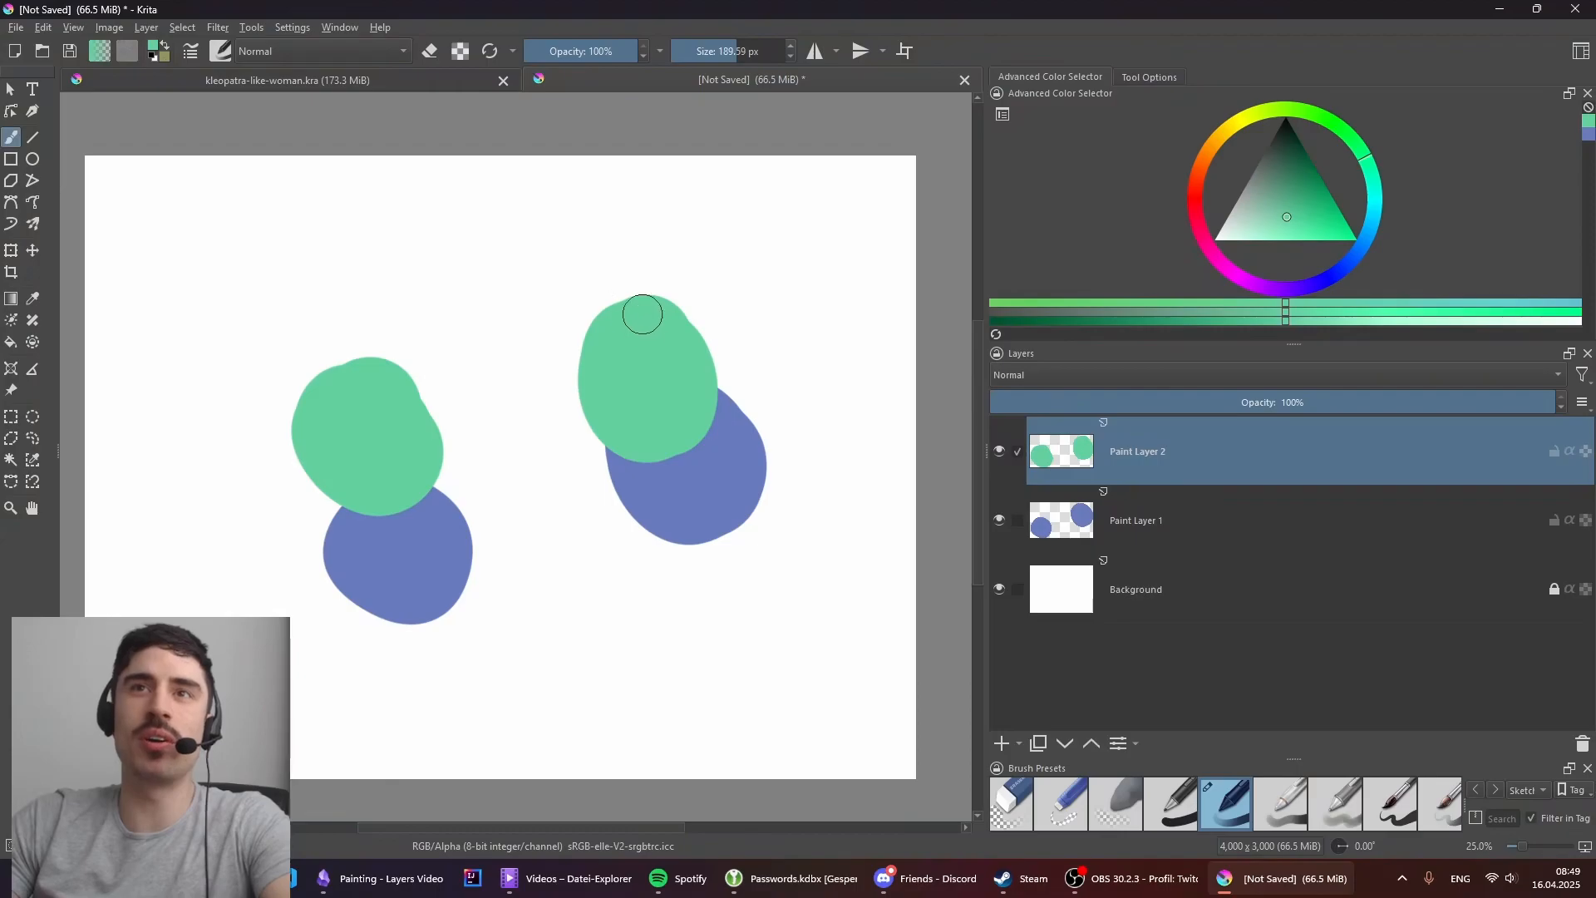
mouse_move(391, 410)
left_mouse_down()
mouse_move(614, 389)
mouse_move(588, 374)
mouse_move(379, 414)
mouse_move(435, 384)
left_mouse_up()
key("ctrl+z")
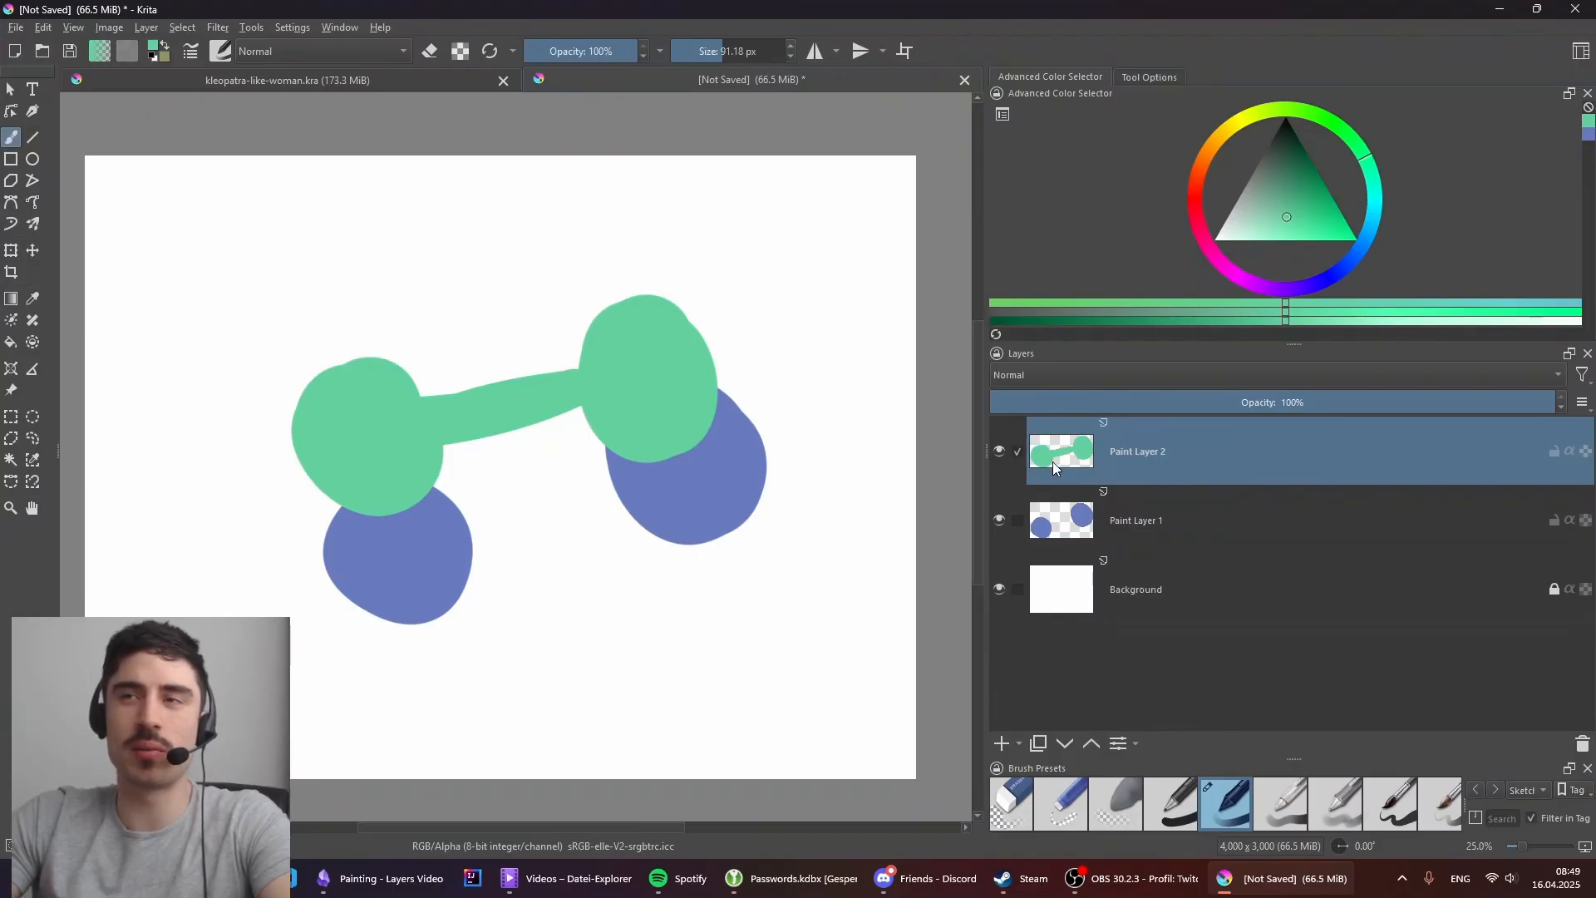
Step: Paint a blue band joining the two blue blobs on Paint Layer 1 with the 91.18 px brush
left_click(1145, 530)
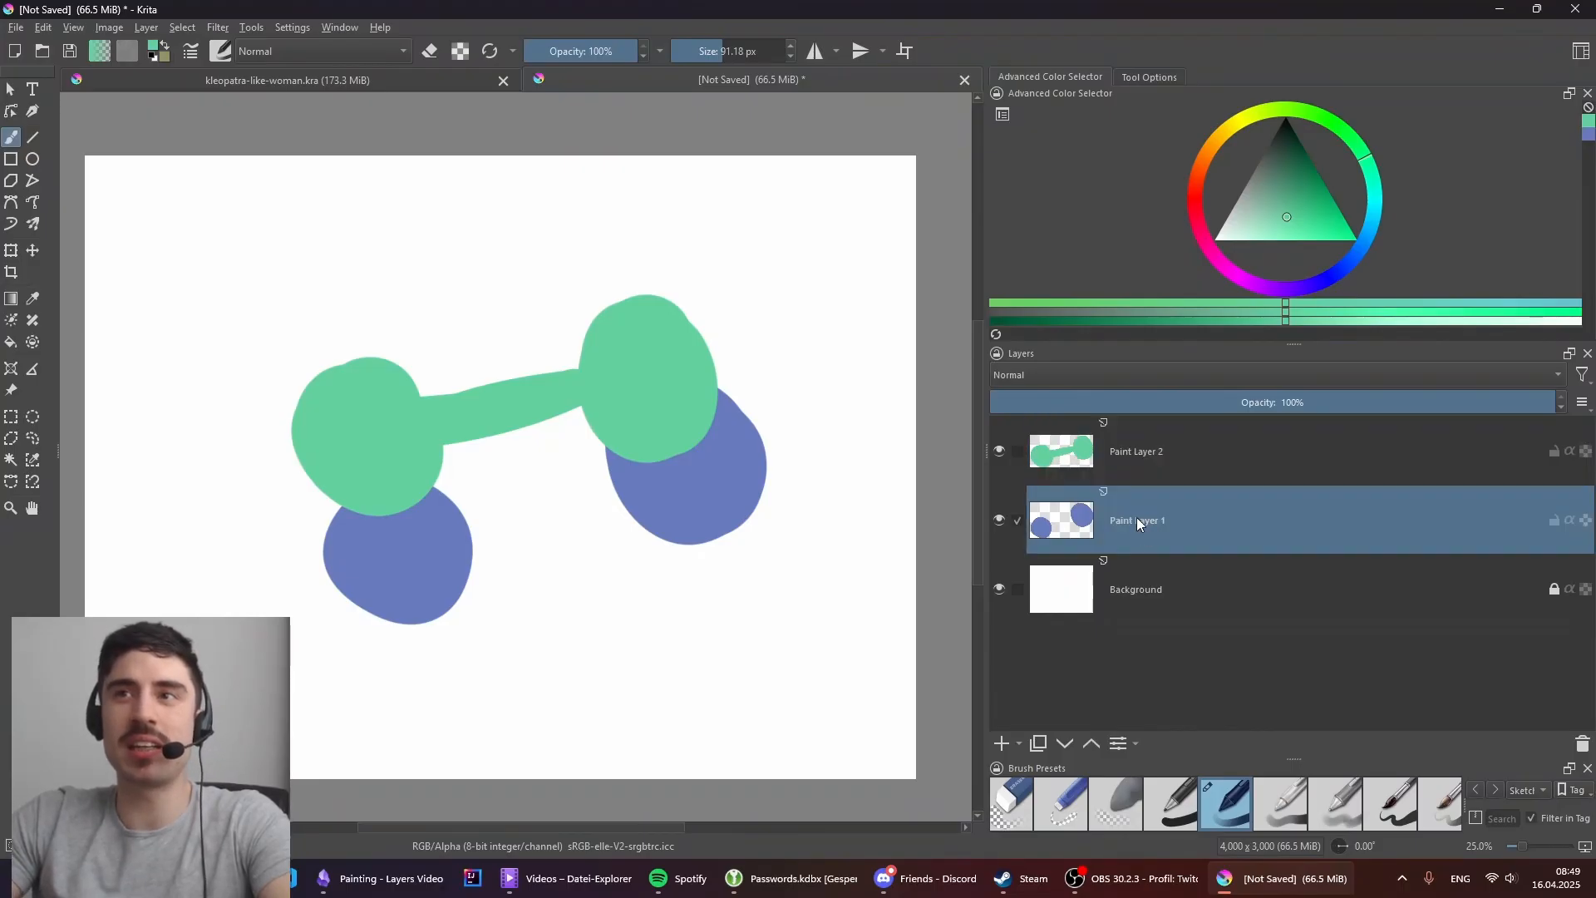
left_click_drag(390, 553, 657, 469)
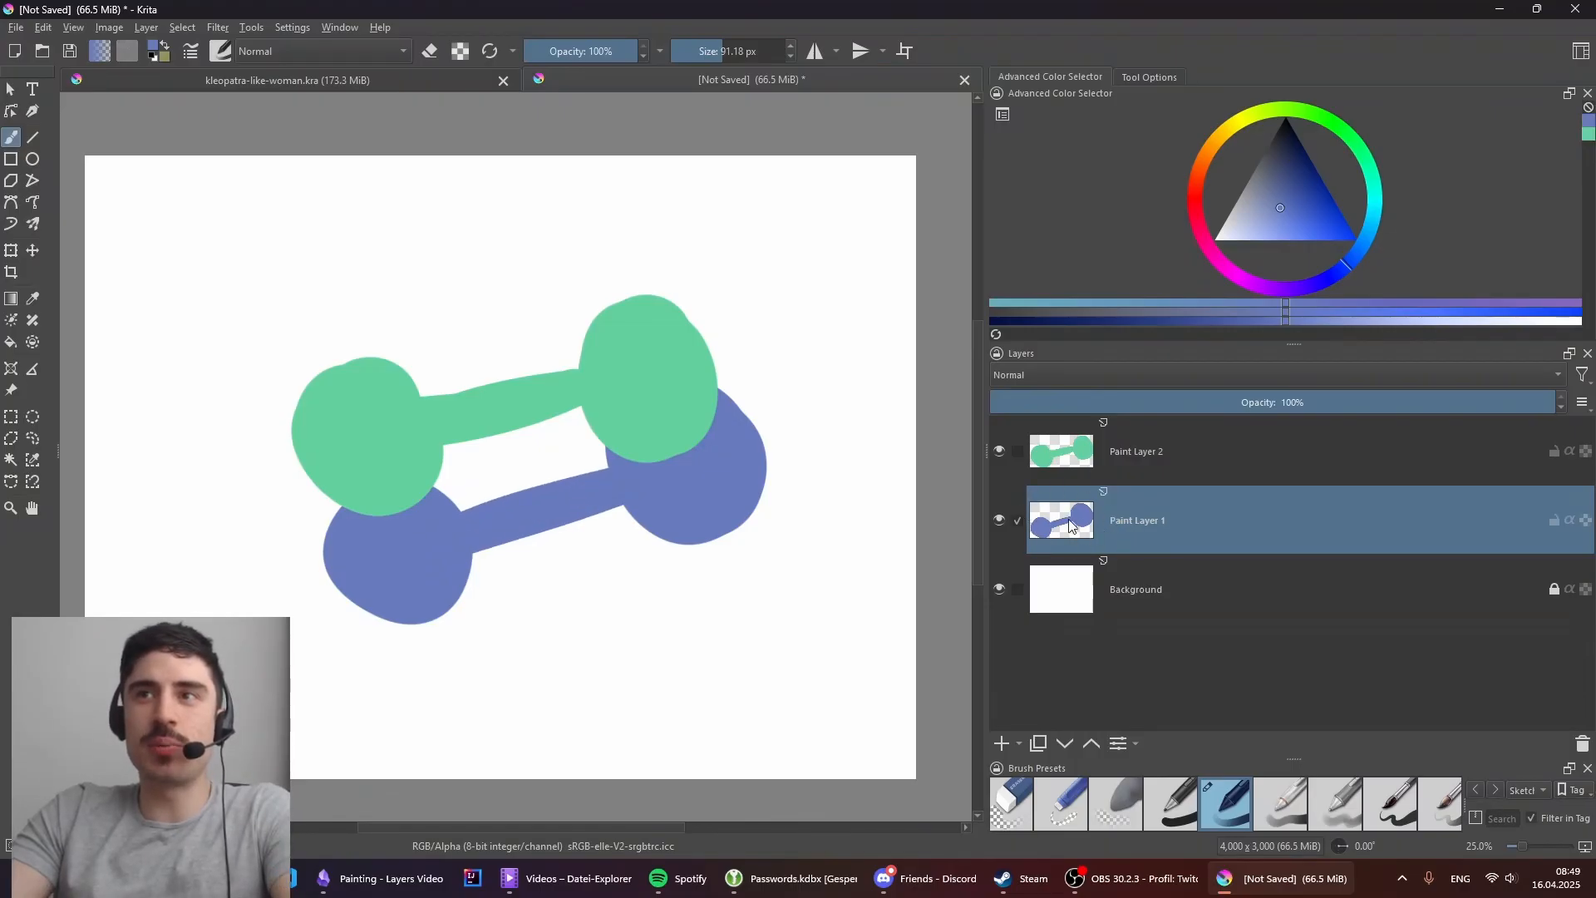
left_click(1139, 478)
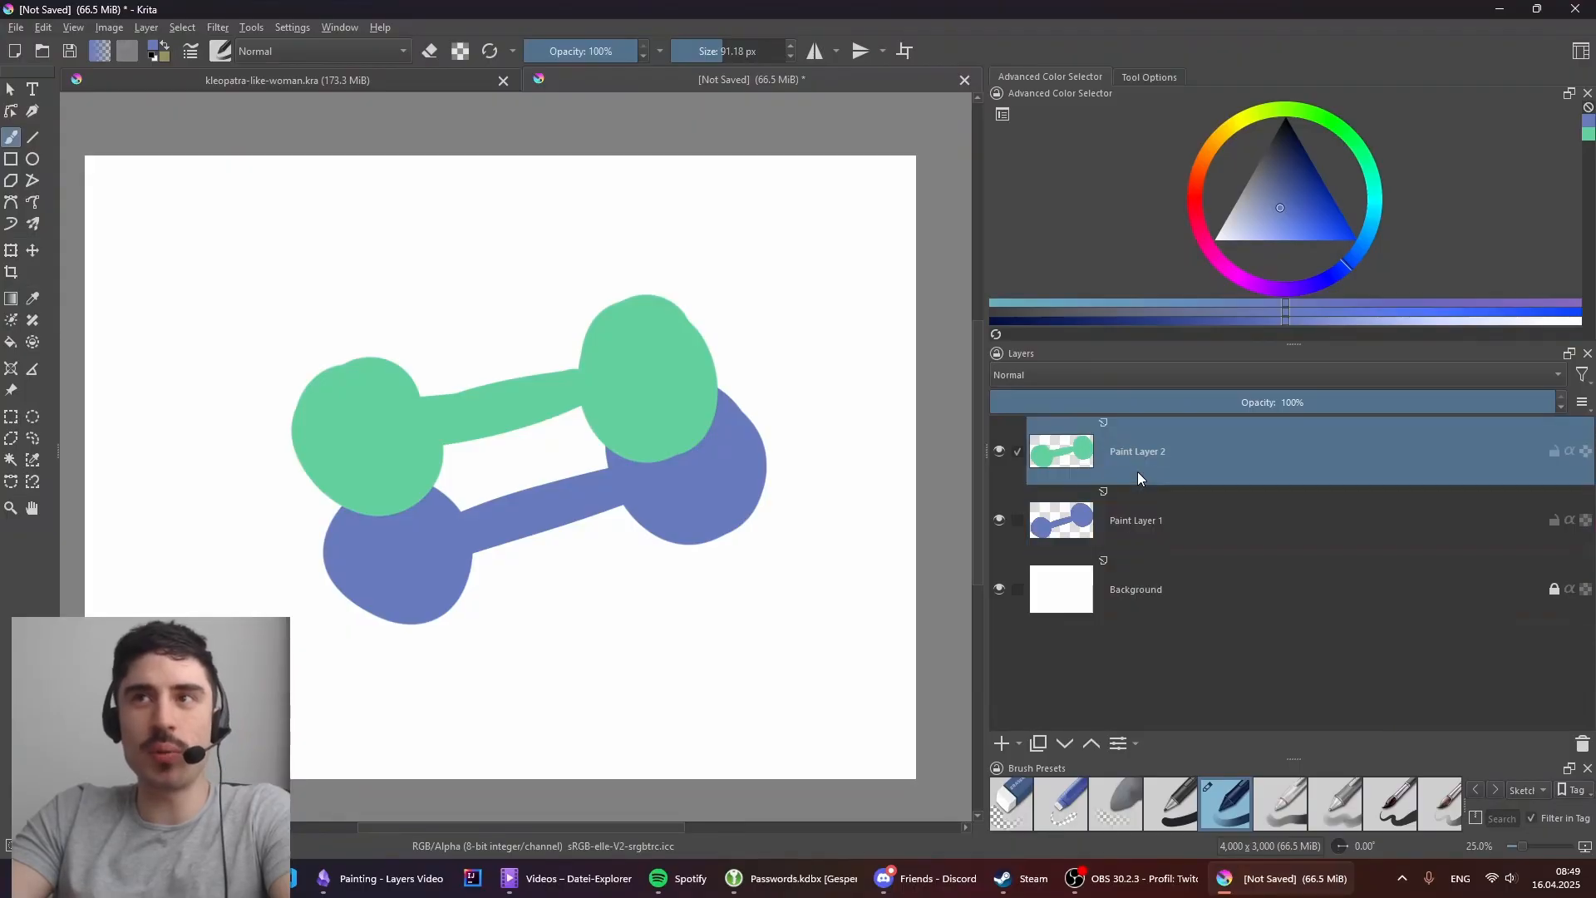
Step: Raise Paint Layer 1 above Paint Layer 2 and move the blue shape slightly left so it overlaps the green one
left_click(1145, 531)
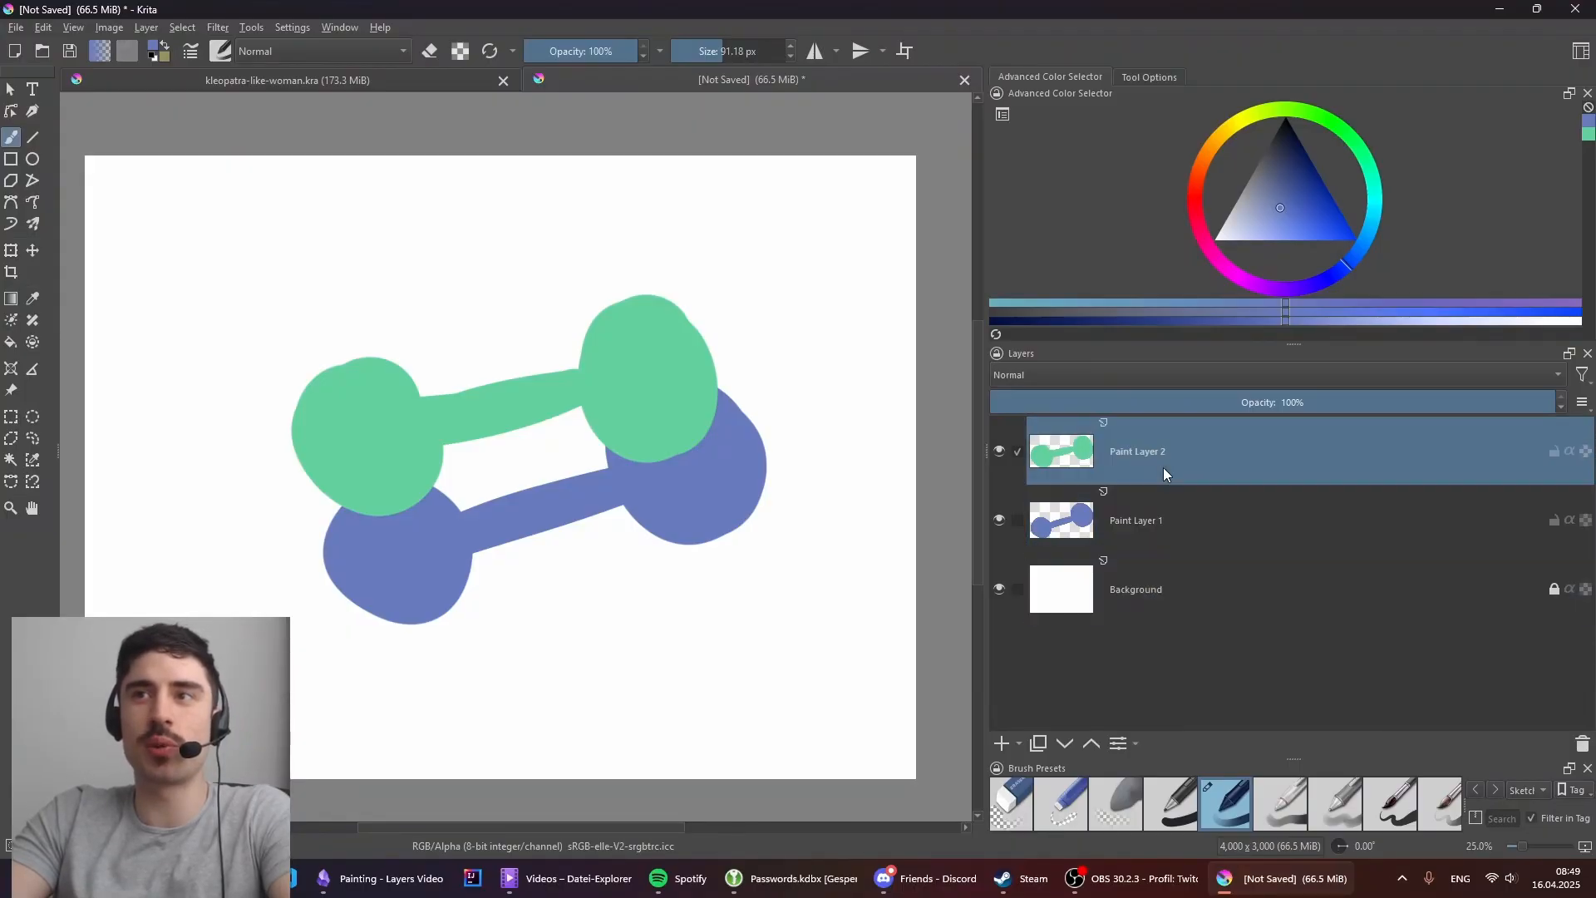
mouse_move(1162, 500)
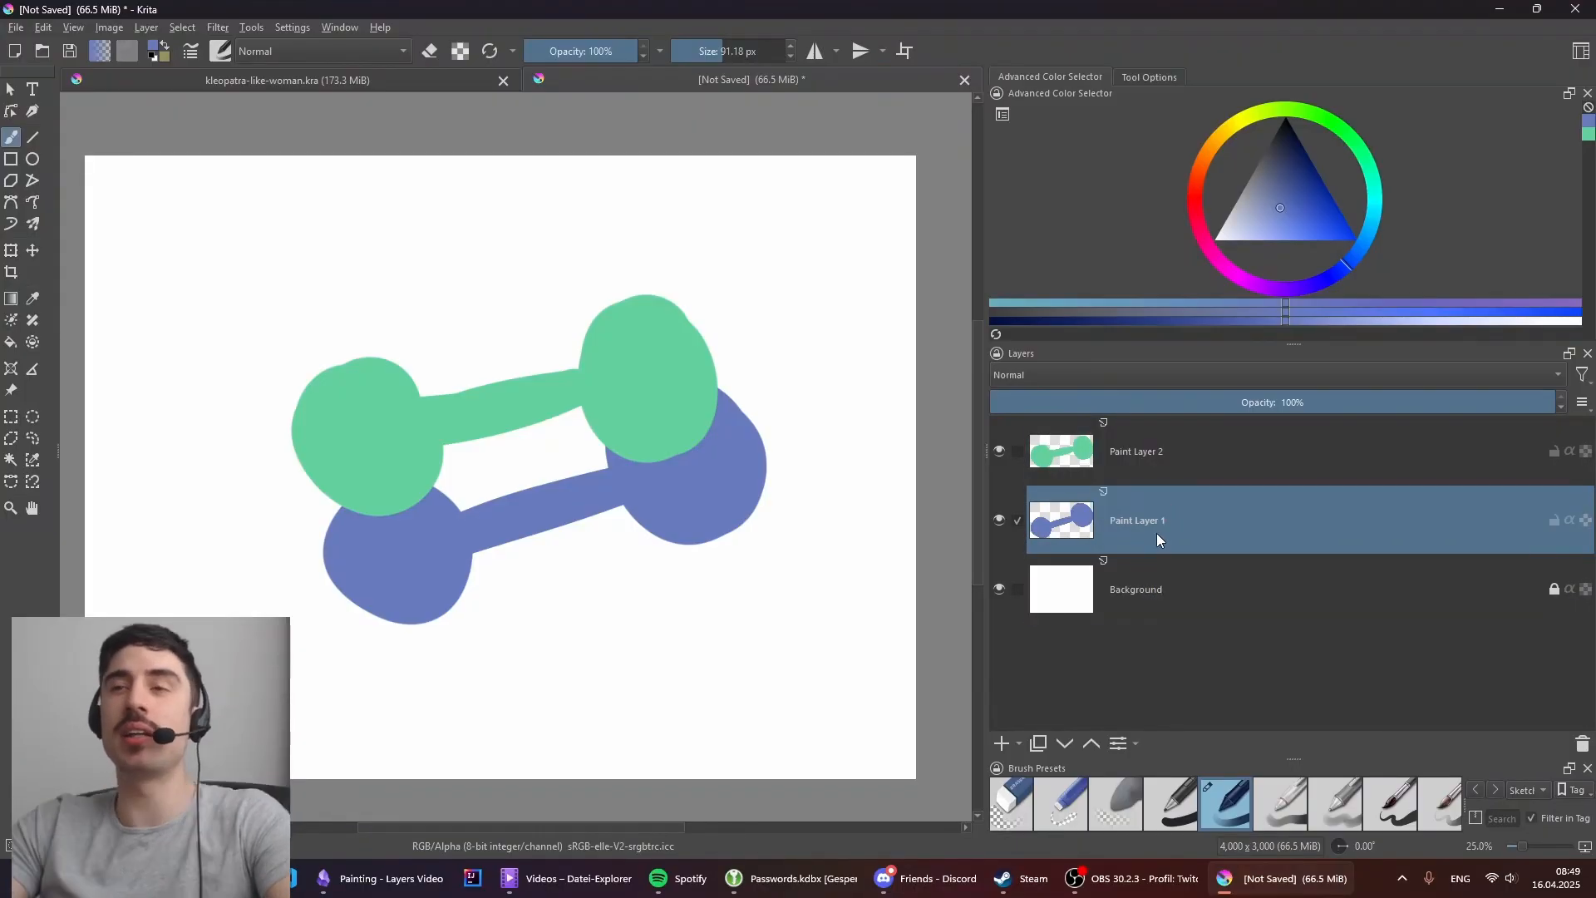
key("t")
left_click_drag(1140, 516, 1147, 443)
mouse_move(748, 494)
left_mouse_down()
mouse_move(677, 510)
mouse_move(651, 402)
mouse_move(598, 313)
mouse_move(633, 348)
mouse_move(631, 374)
mouse_move(633, 351)
left_mouse_up()
left_click_drag(640, 419, 646, 515)
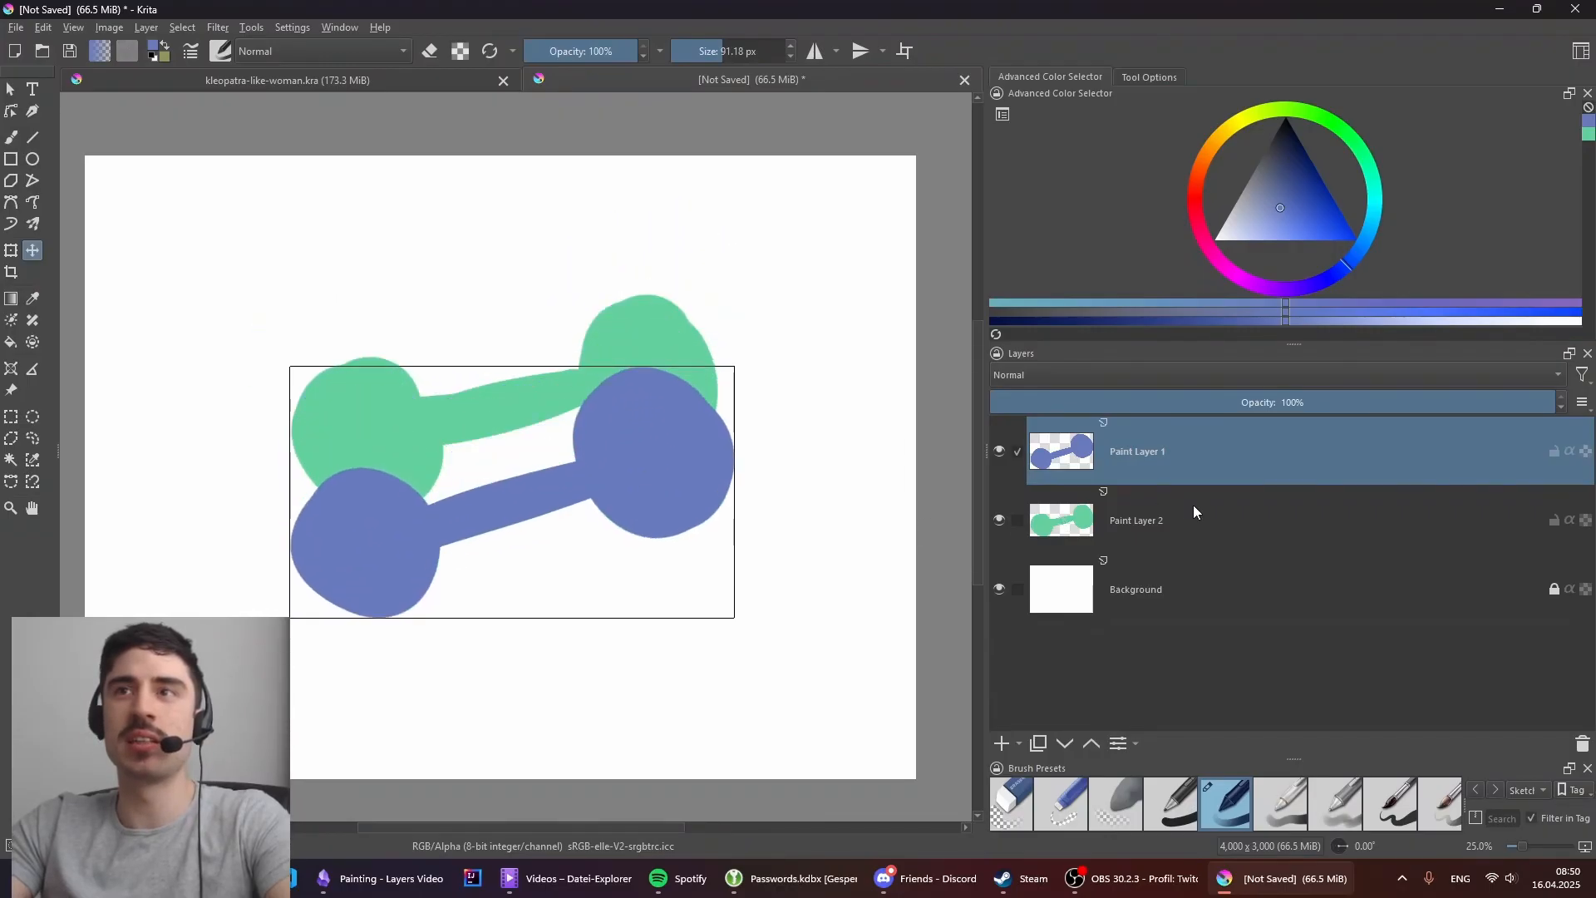
Step: Place Paint Layer 1 beneath Paint Layer 2 and reposition both, green slightly up and blue slightly right and down
left_click_drag(1163, 442, 1165, 546)
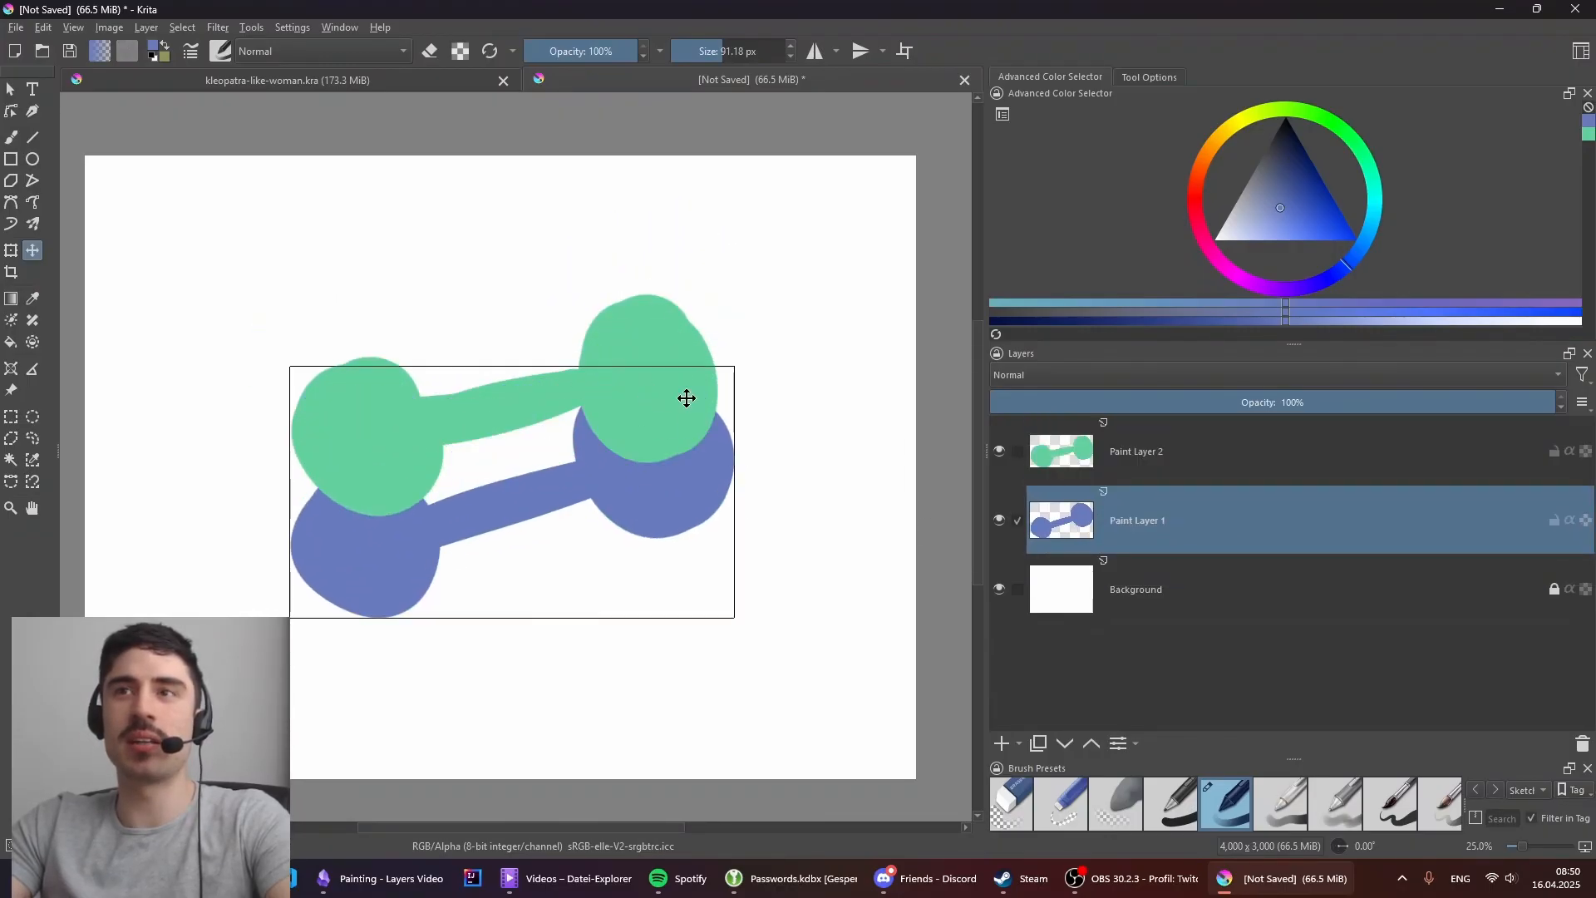
key("Page_Up")
mouse_move(583, 374)
left_mouse_down()
mouse_move(595, 550)
mouse_move(598, 329)
left_mouse_up()
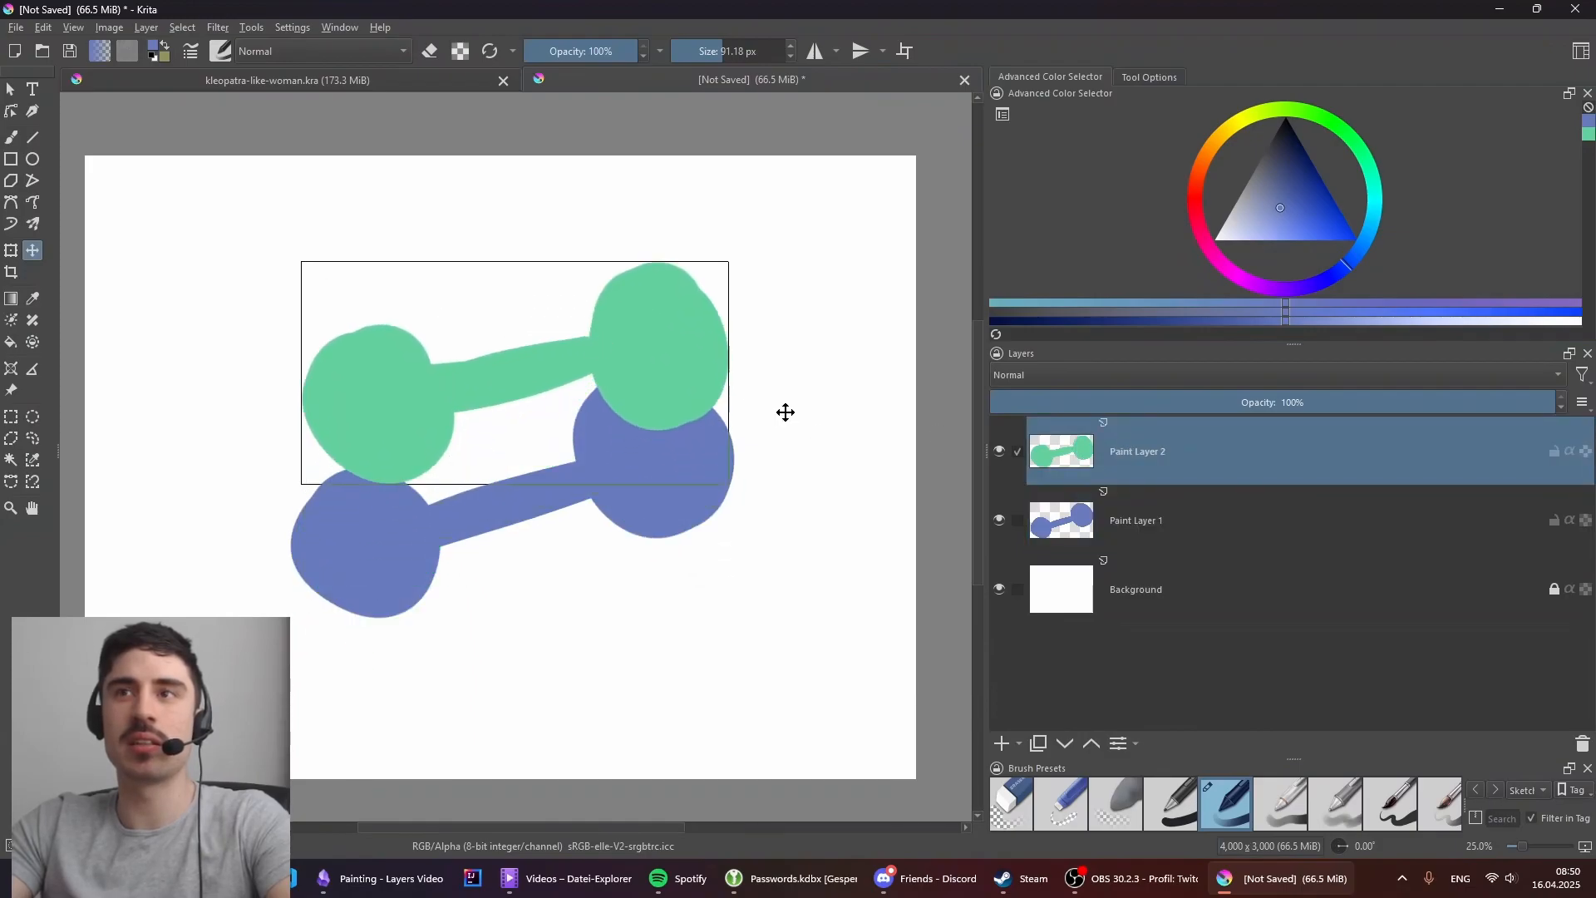
key("Page_Down")
mouse_move(524, 466)
left_mouse_down()
mouse_move(684, 360)
mouse_move(698, 425)
mouse_move(773, 456)
mouse_move(692, 479)
left_mouse_up()
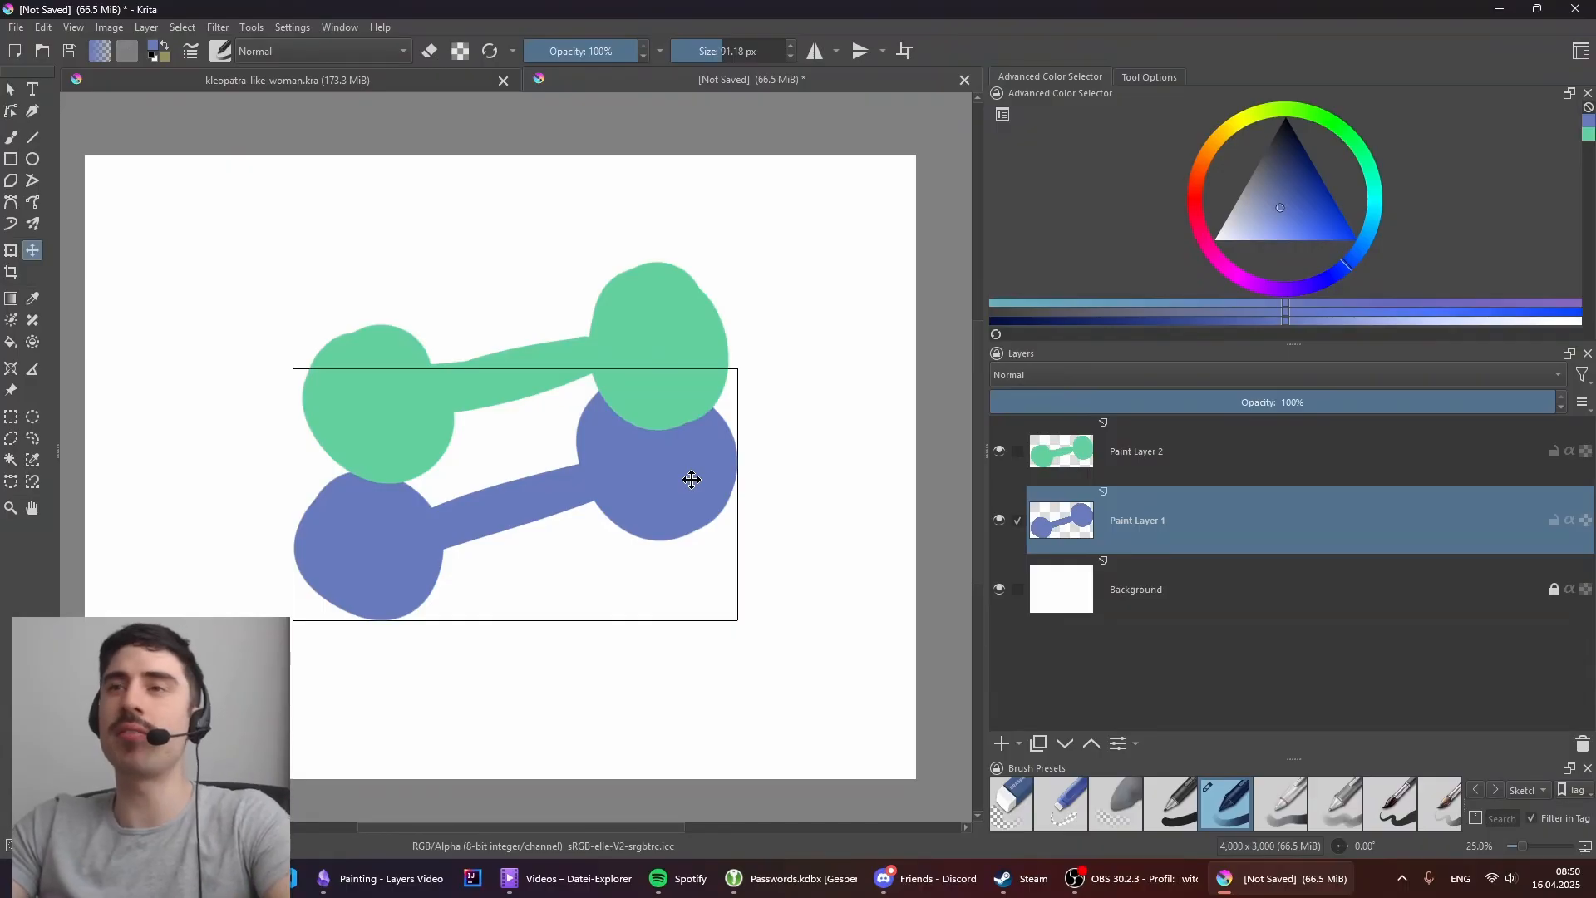
left_click_drag(685, 484, 702, 494)
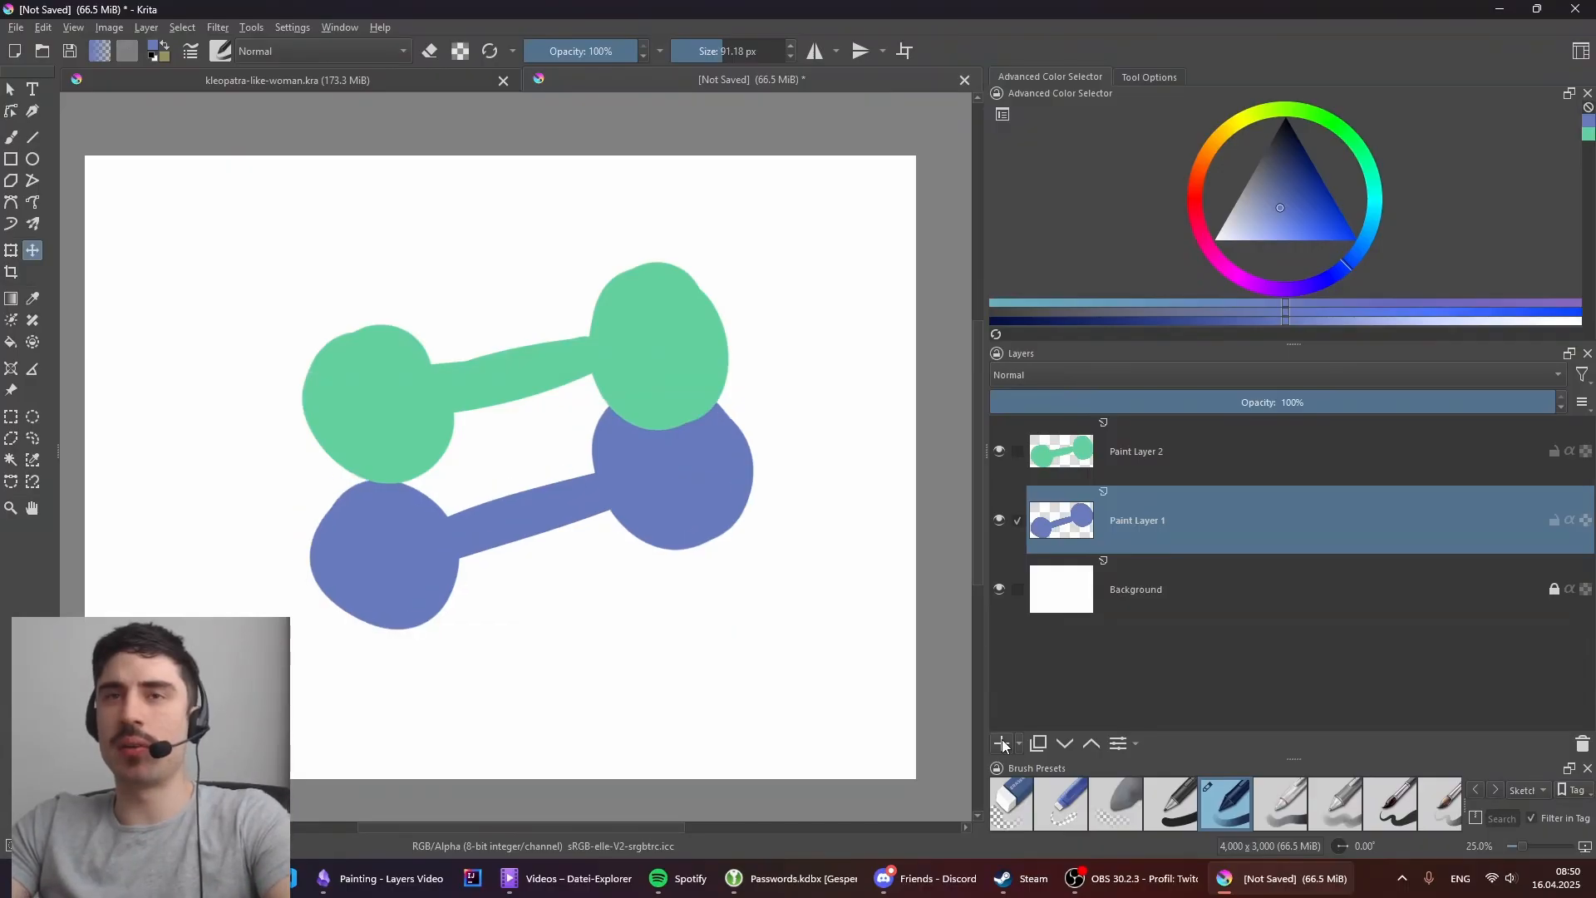
Step: Add a third paint layer at the top of the stack and choose a pinkish red brush colour
left_click(1001, 742)
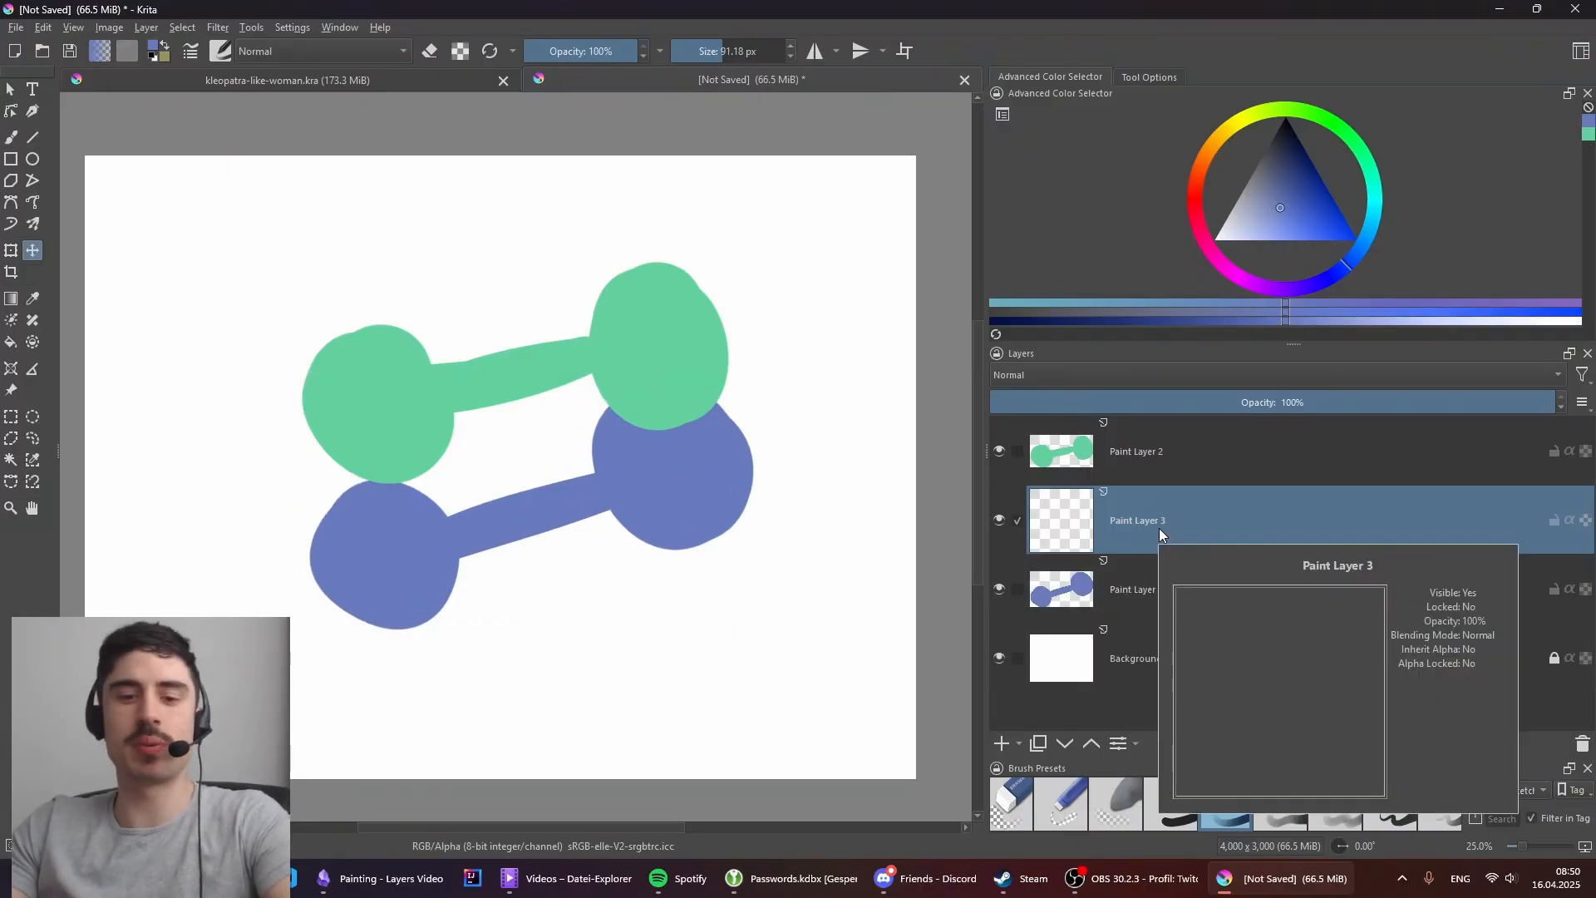
key("b")
left_click(1205, 196)
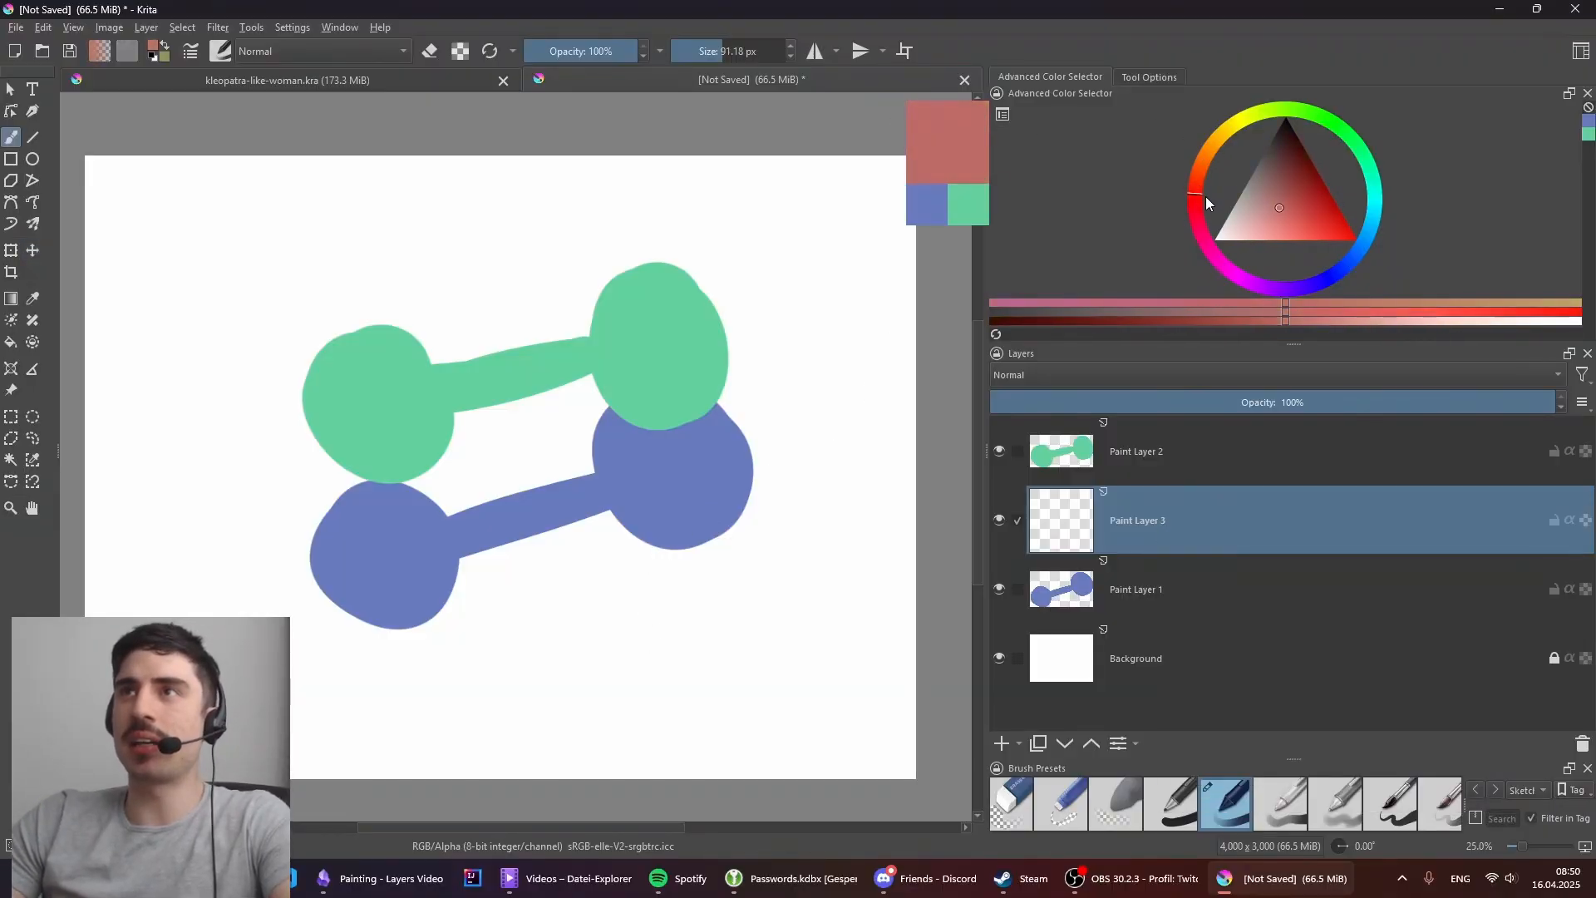
mouse_move(1296, 217)
left_mouse_down()
mouse_move(1319, 221)
mouse_move(1303, 207)
left_mouse_up()
left_click_drag(1162, 520, 1165, 448)
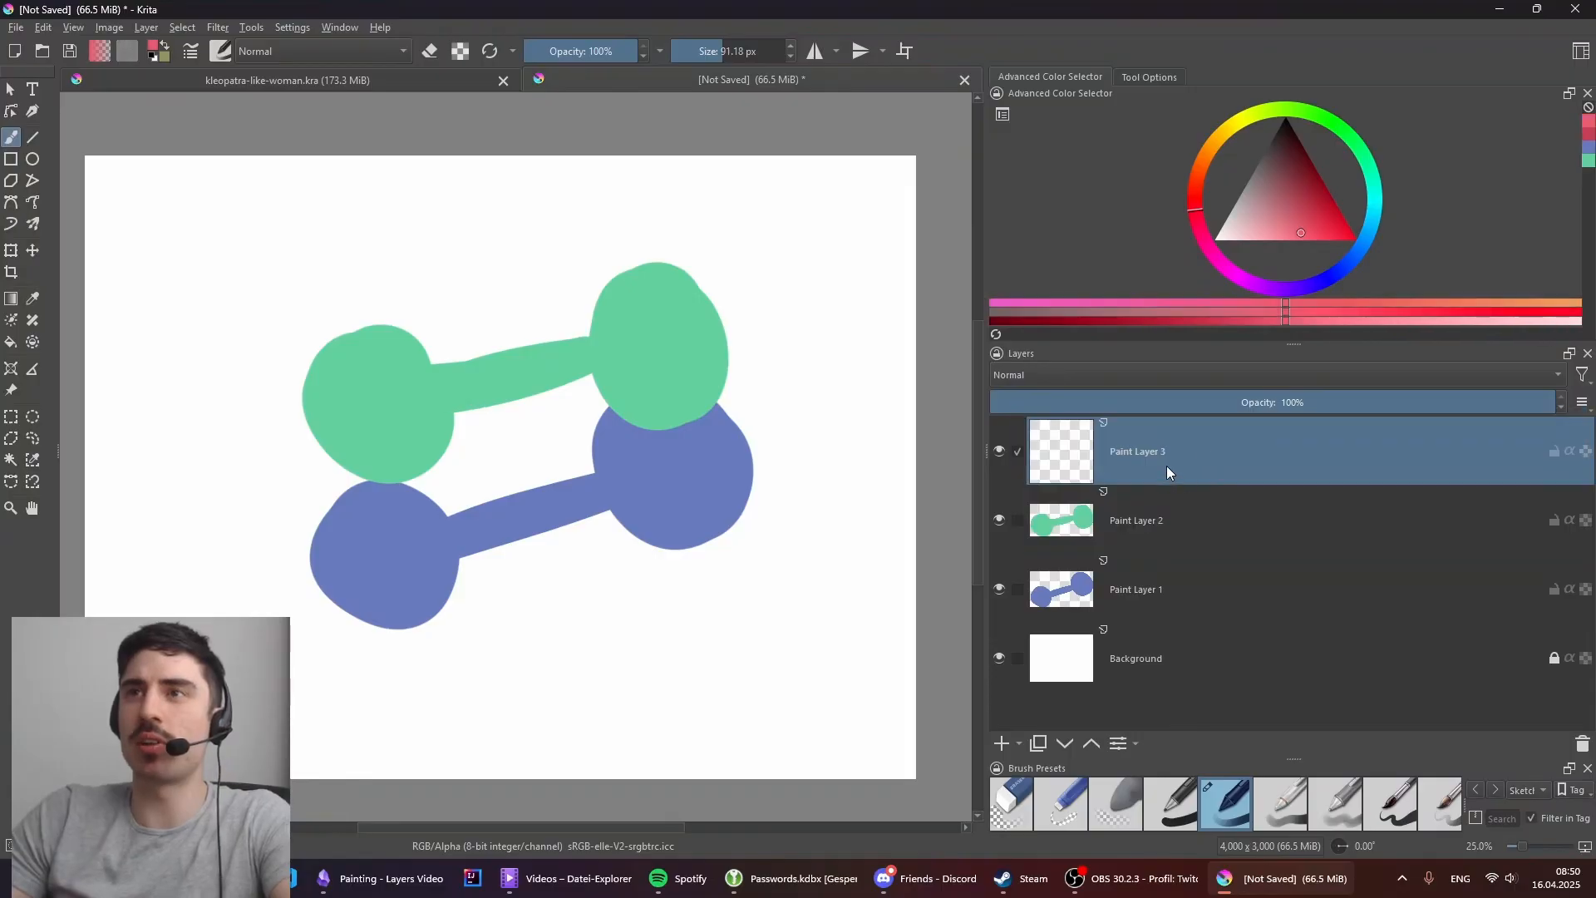
Step: Reduce the brush to 45.88 px and paint a red S-curve and two filled dots across the shapes on Paint Layer 3
key("bracketleft")
key("bracketleft")
key("bracketleft")
mouse_move(366, 418)
left_mouse_down()
mouse_move(368, 447)
mouse_move(532, 366)
mouse_move(688, 442)
left_mouse_up()
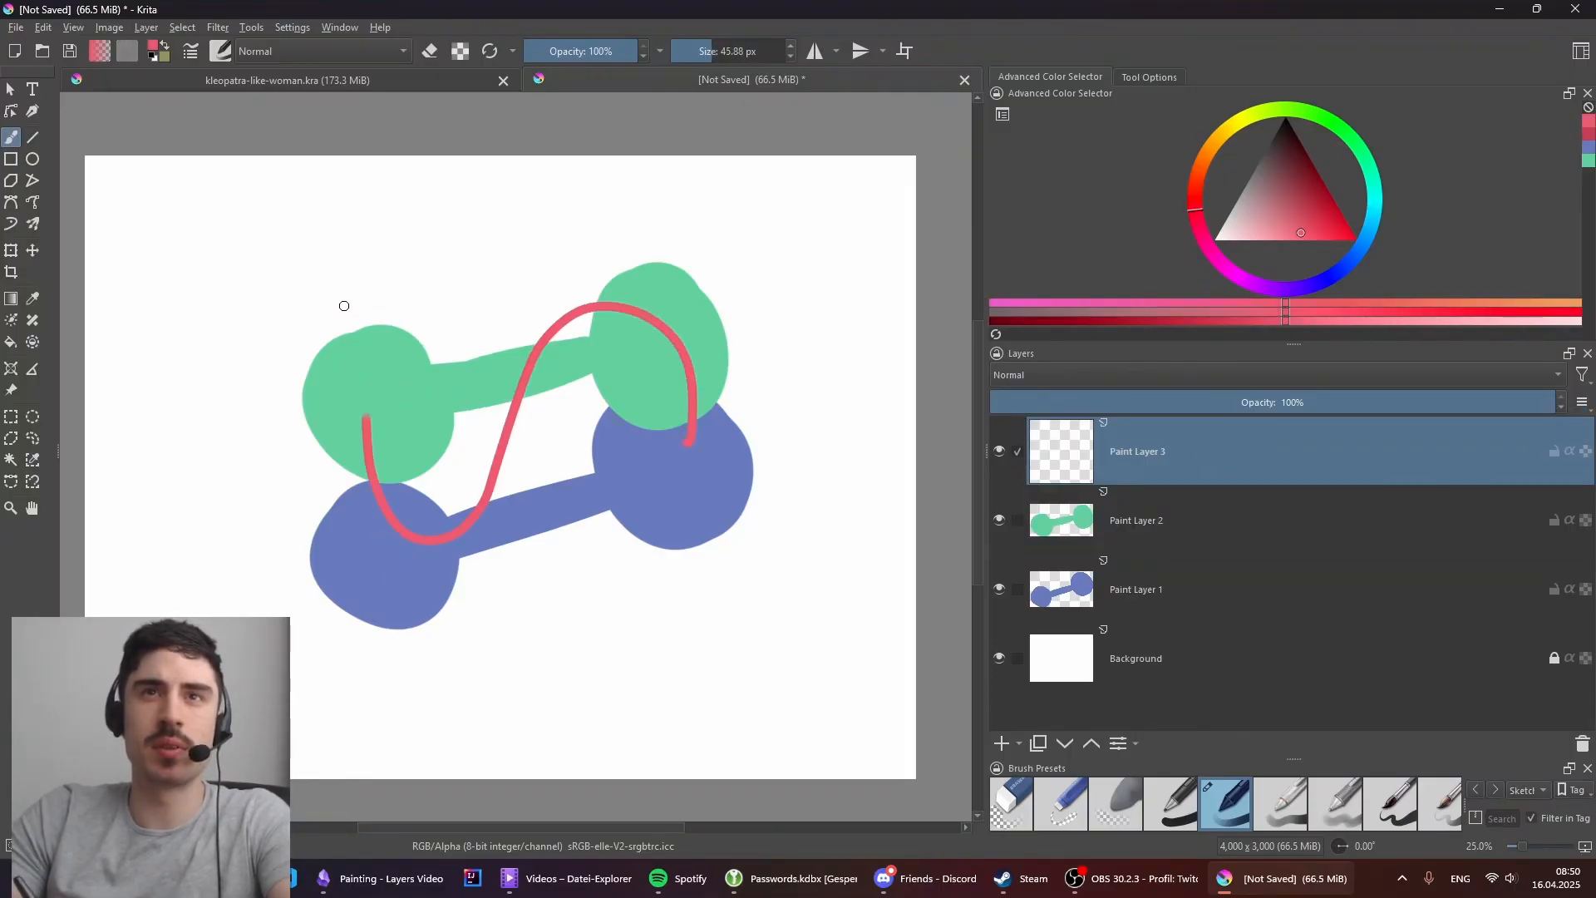
left_click_drag(427, 447, 434, 462)
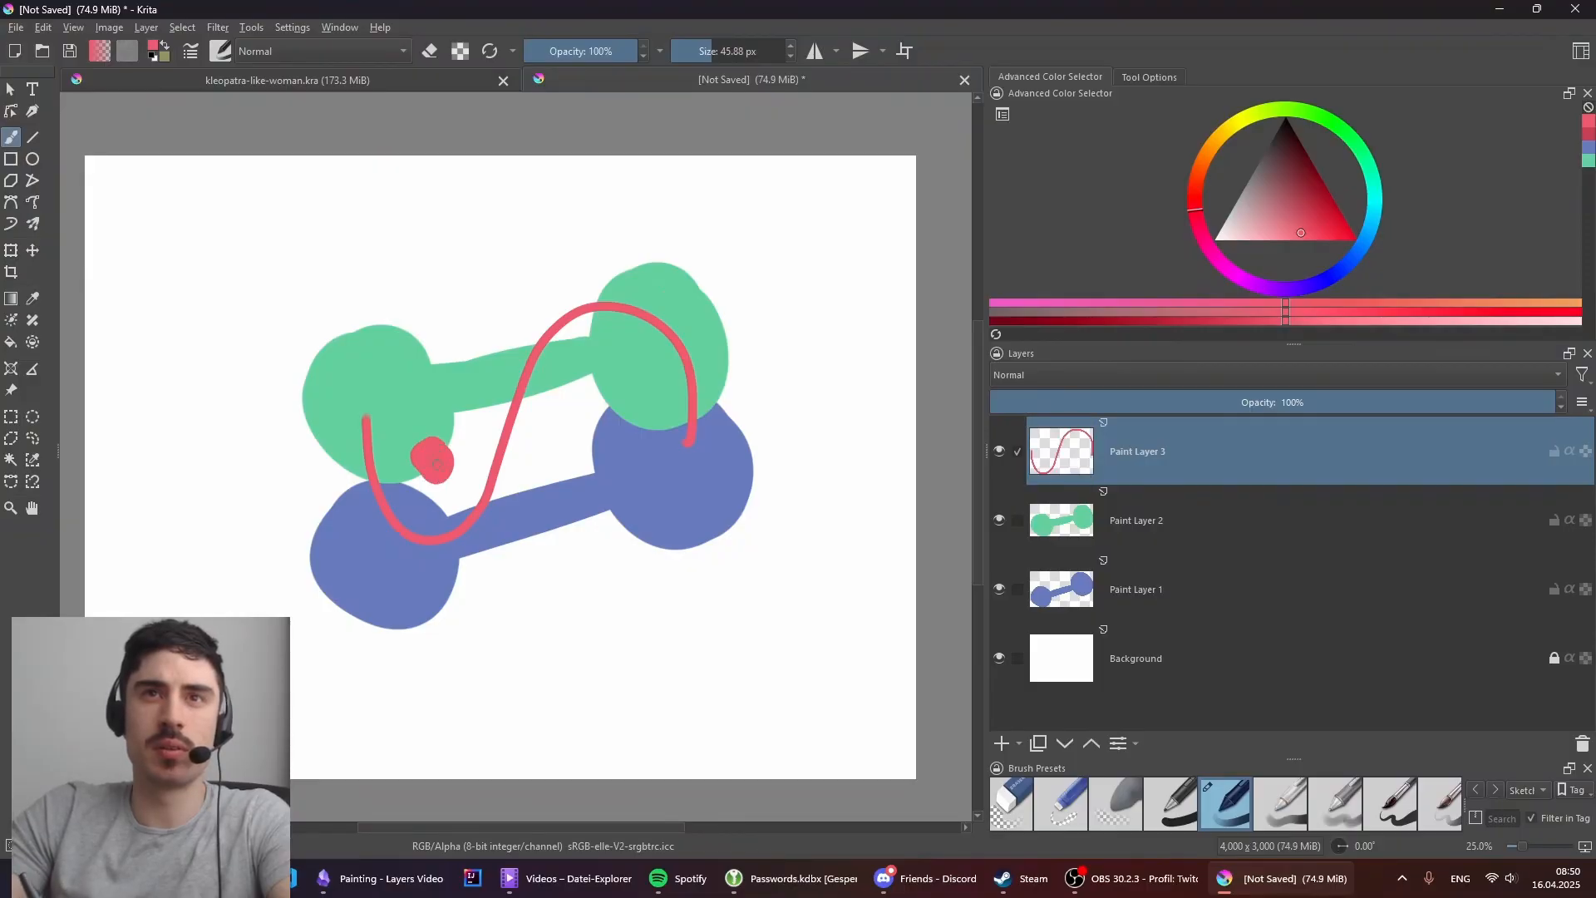
left_click_drag(610, 379, 607, 392)
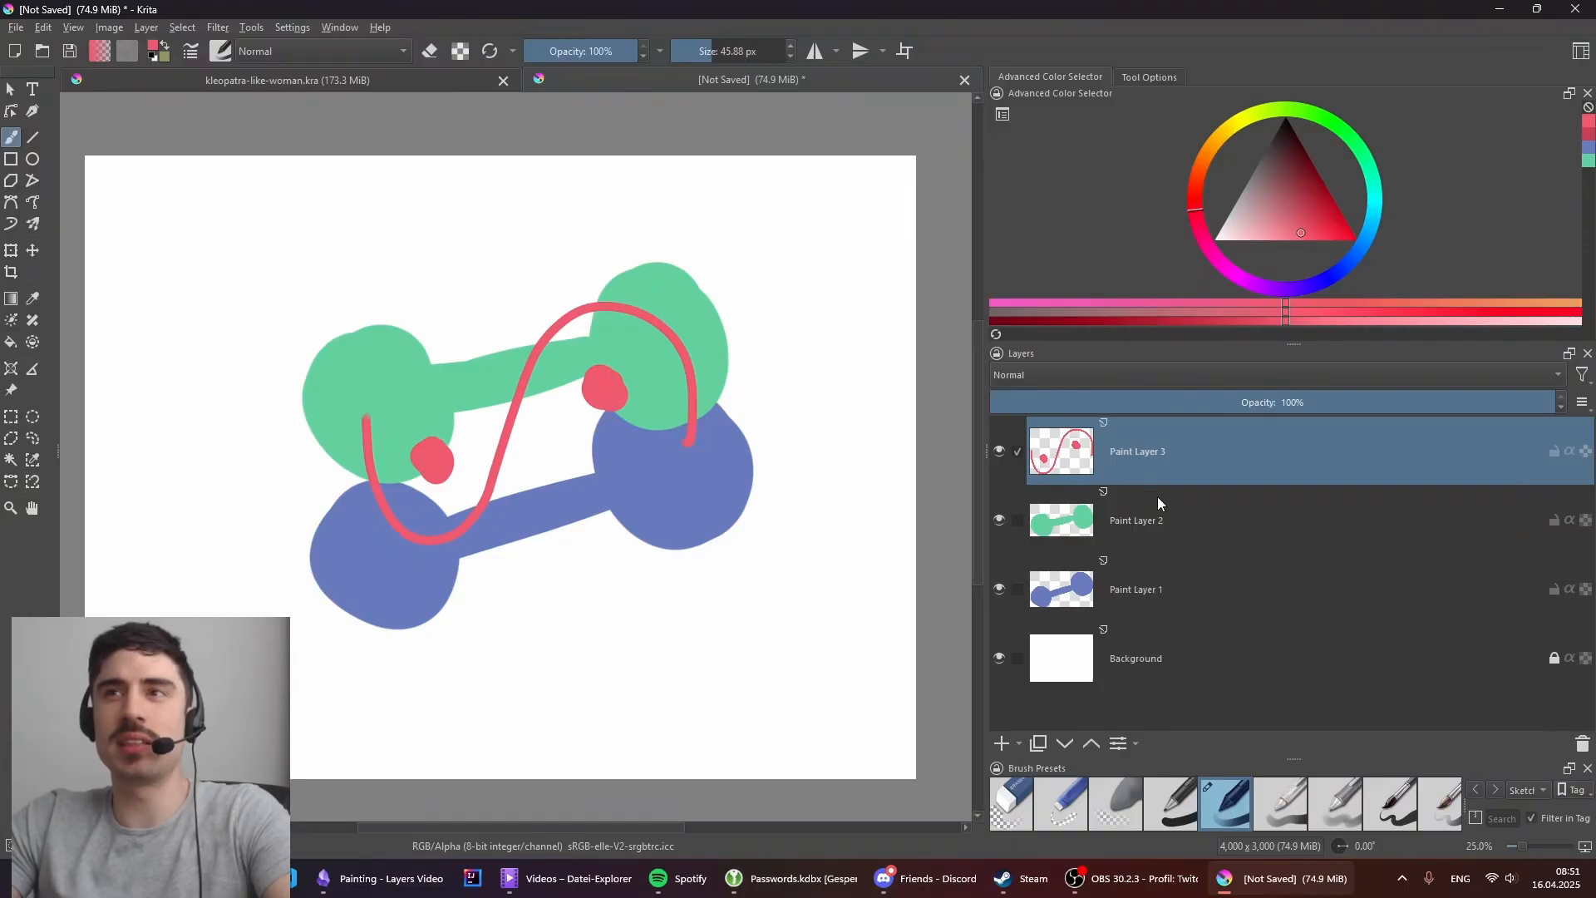
Step: Place Paint Layer 3 beneath Paint Layer 2 and shift the red strokes slightly down with the Move tool
key("t")
mouse_move(520, 384)
left_mouse_down()
mouse_move(395, 242)
mouse_move(563, 515)
mouse_move(640, 437)
mouse_move(434, 395)
mouse_move(531, 389)
left_mouse_up()
left_click(1199, 501)
left_click(1203, 594)
left_click(1186, 459)
left_click_drag(1189, 463, 1189, 516)
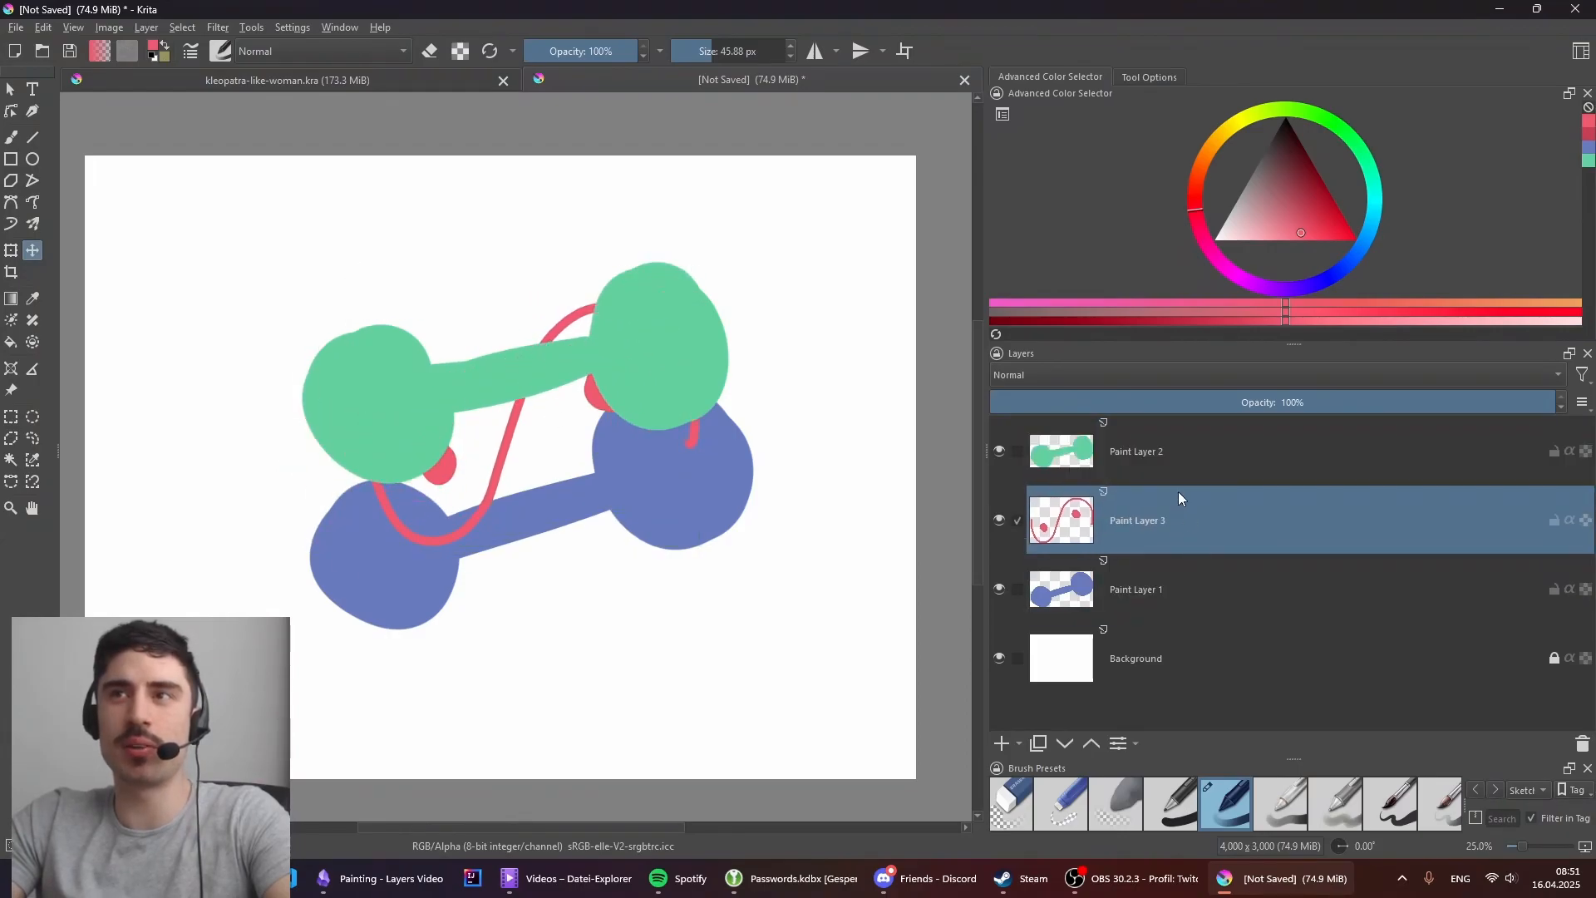
mouse_move(520, 463)
left_mouse_down()
mouse_move(578, 297)
mouse_move(410, 548)
mouse_move(626, 526)
mouse_move(556, 417)
mouse_move(521, 494)
left_mouse_up()
Step: Place Paint Layer 3 beneath Paint Layer 1, move the blue shape slightly down, and undo the accidental background copy
left_click_drag(1115, 550, 1142, 629)
left_click(1155, 527)
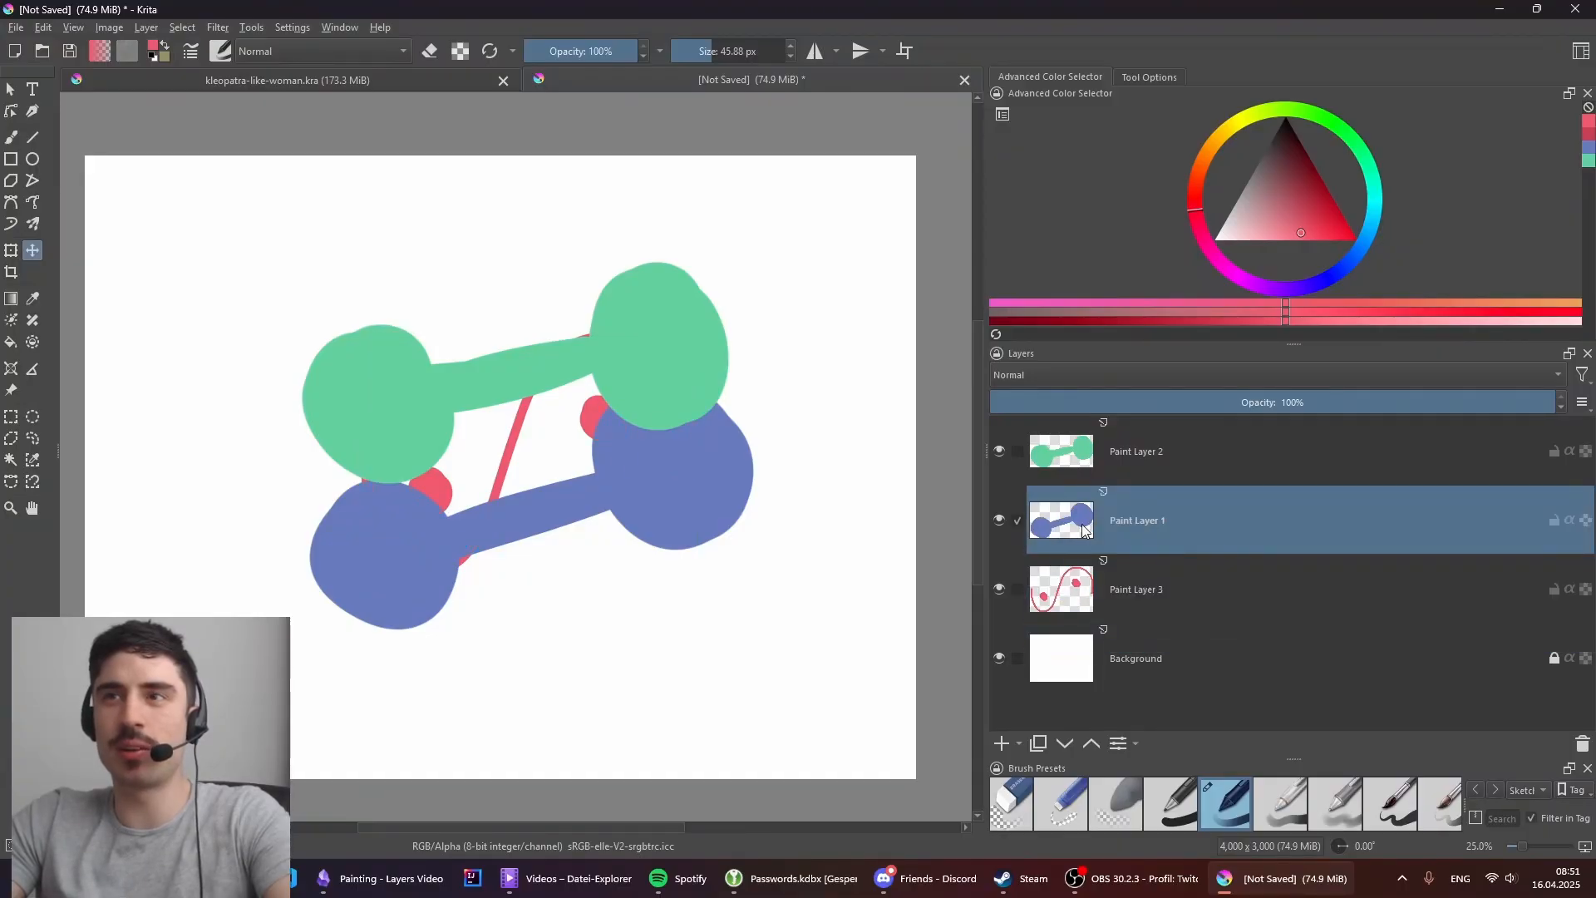
mouse_move(481, 471)
left_mouse_down()
mouse_move(499, 502)
mouse_move(499, 485)
left_mouse_up()
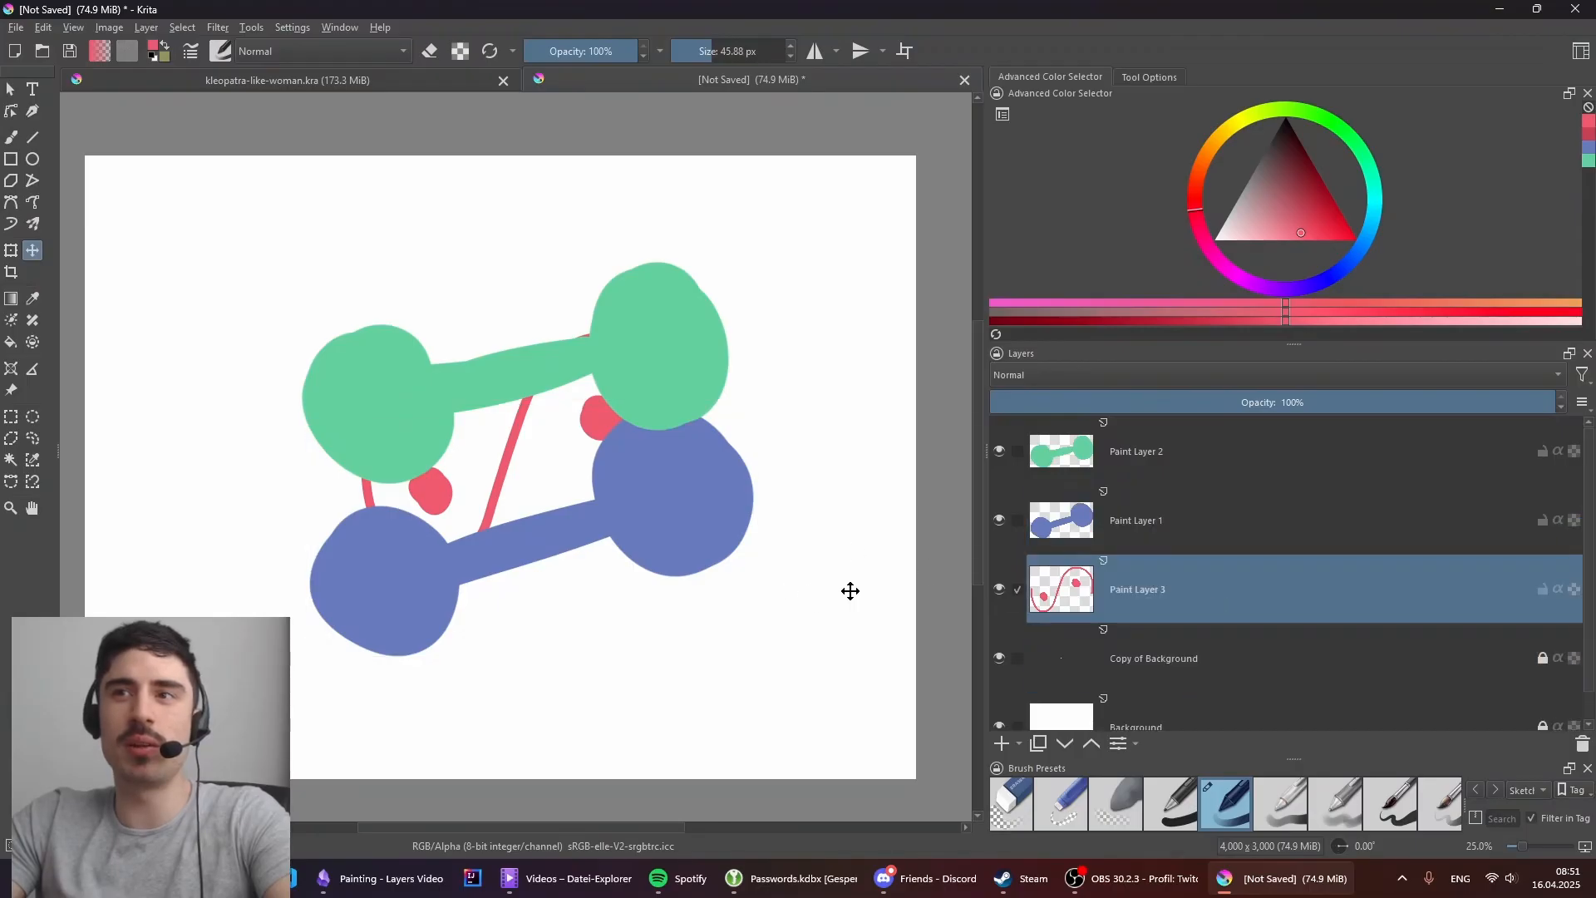
key("ctrl+z")
Step: Raise Paint Layer 3 to the top of the stack and nudge the red strokes slightly down
left_click(1200, 581)
mouse_move(499, 462)
left_mouse_down()
mouse_move(570, 471)
mouse_move(420, 452)
left_mouse_up()
left_click_drag(1160, 540, 1153, 449)
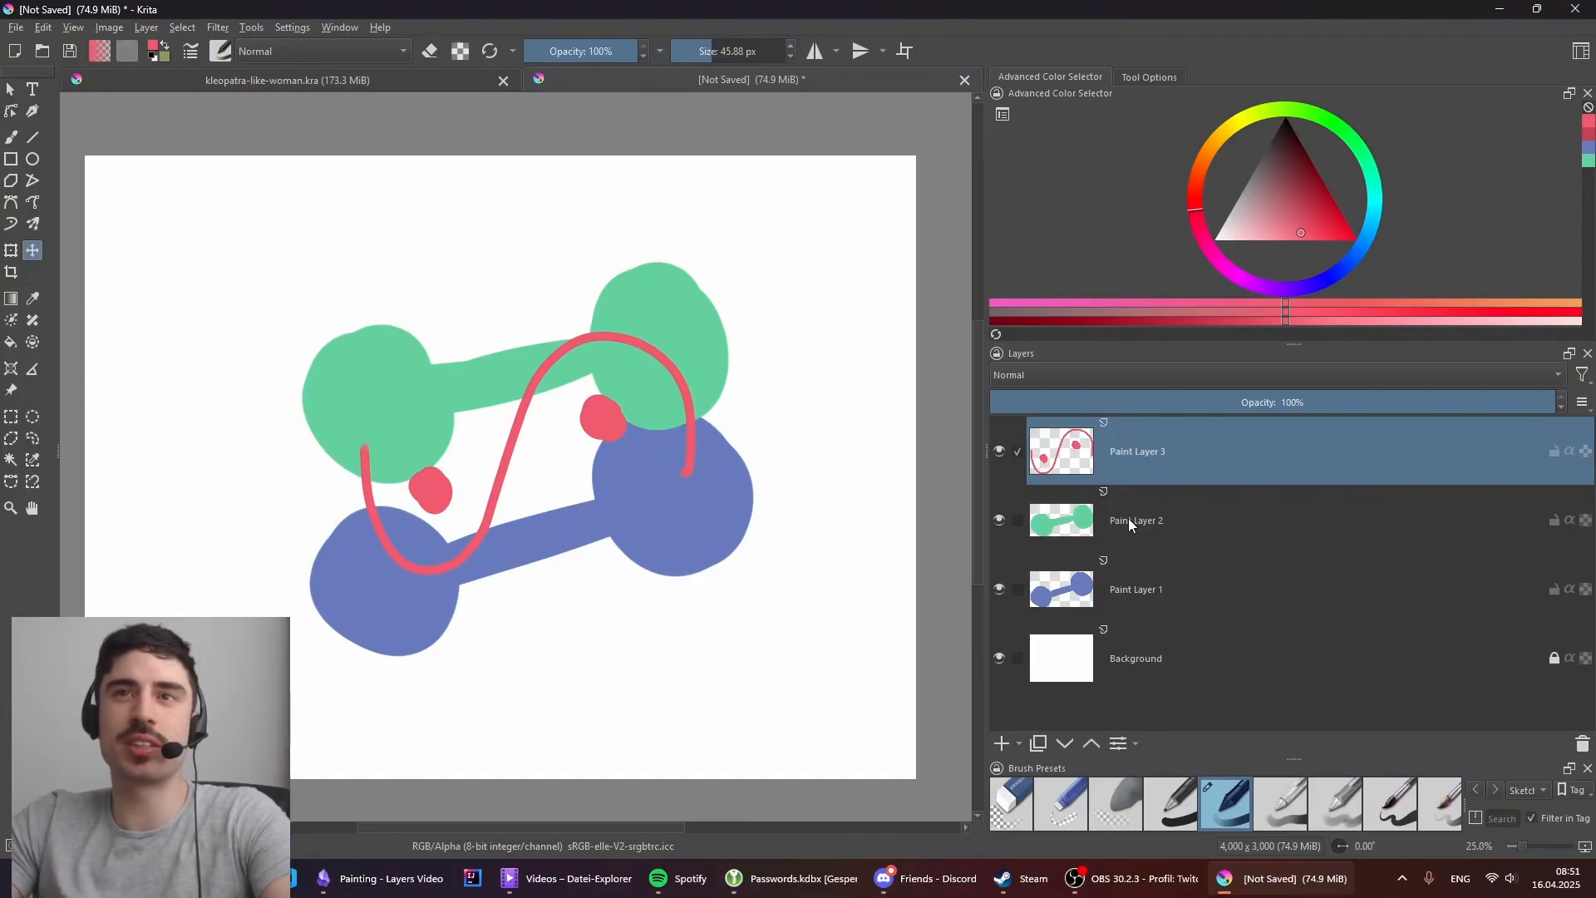
mouse_move(1124, 505)
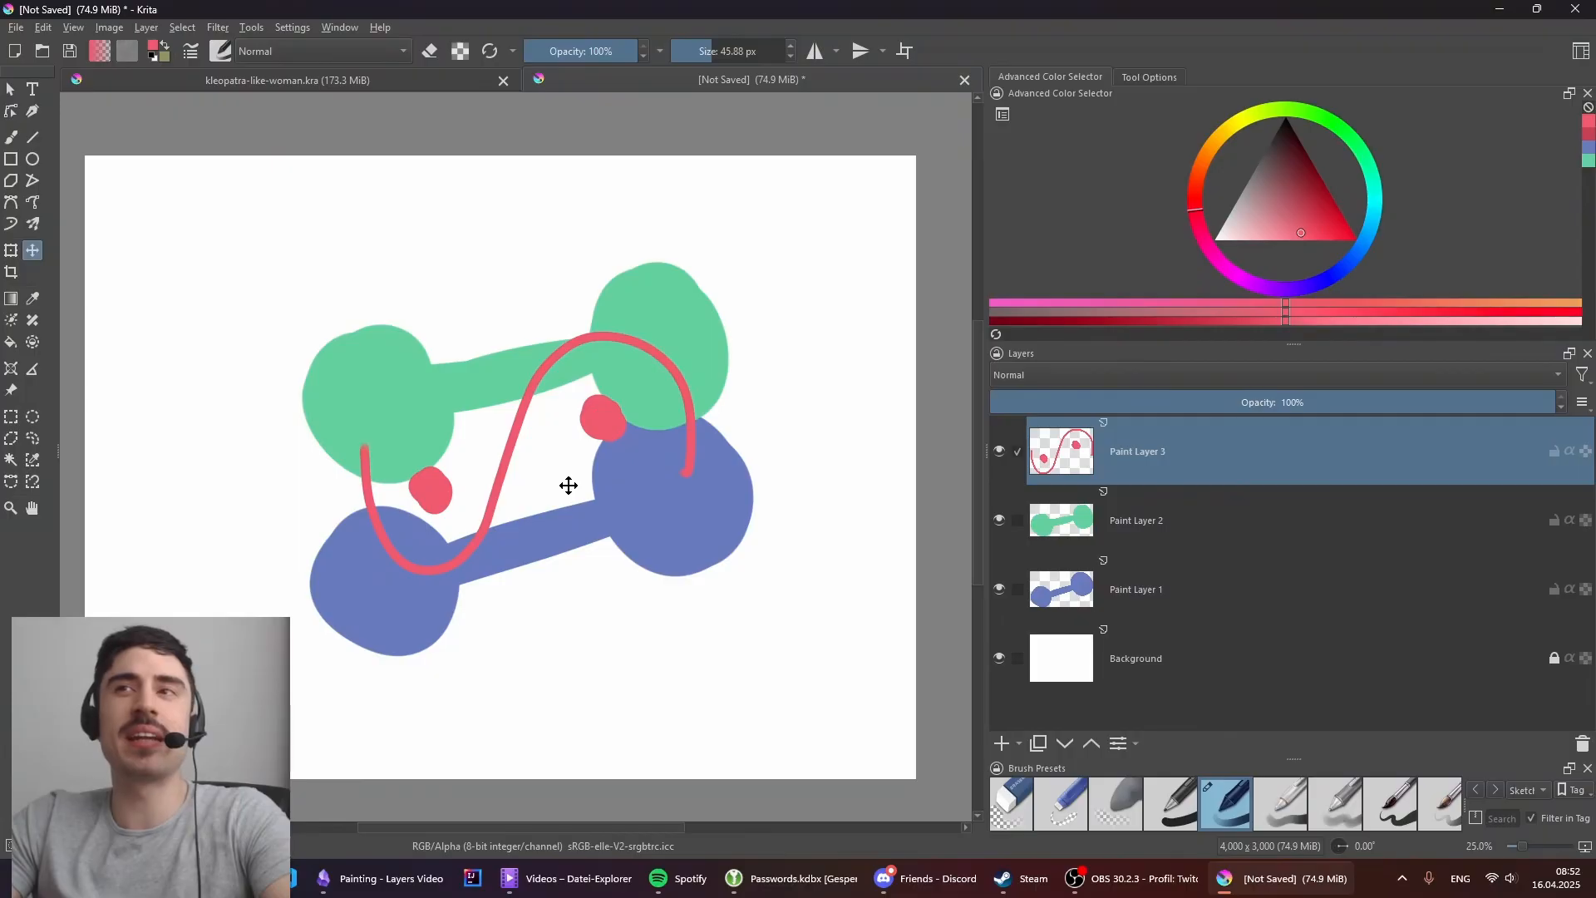
left_click_drag(569, 485, 570, 494)
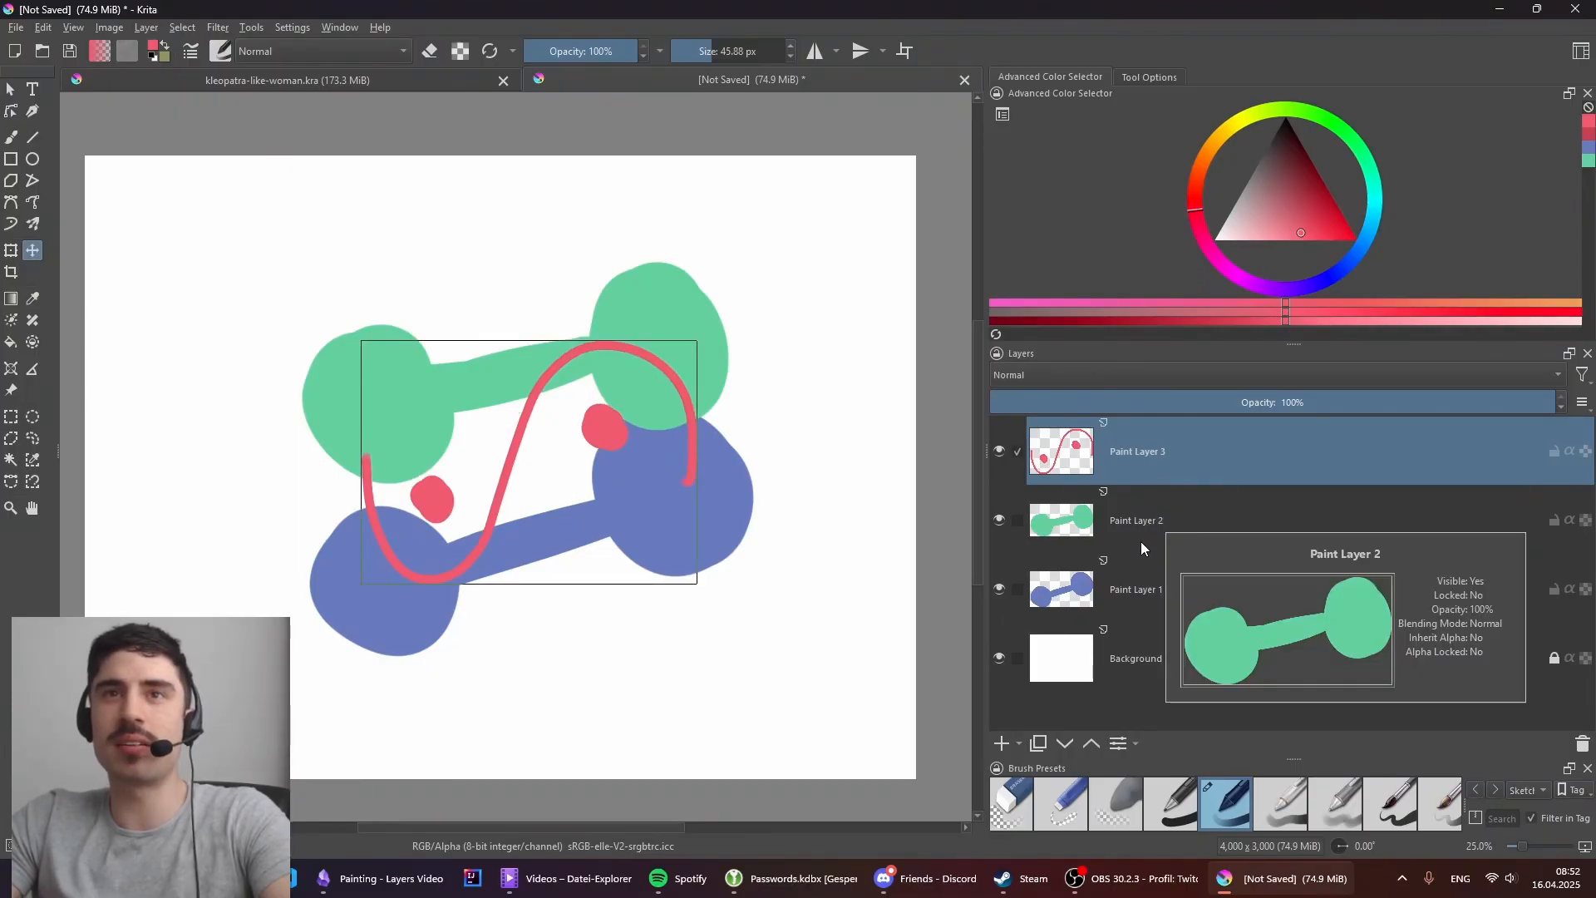
left_click(1197, 509)
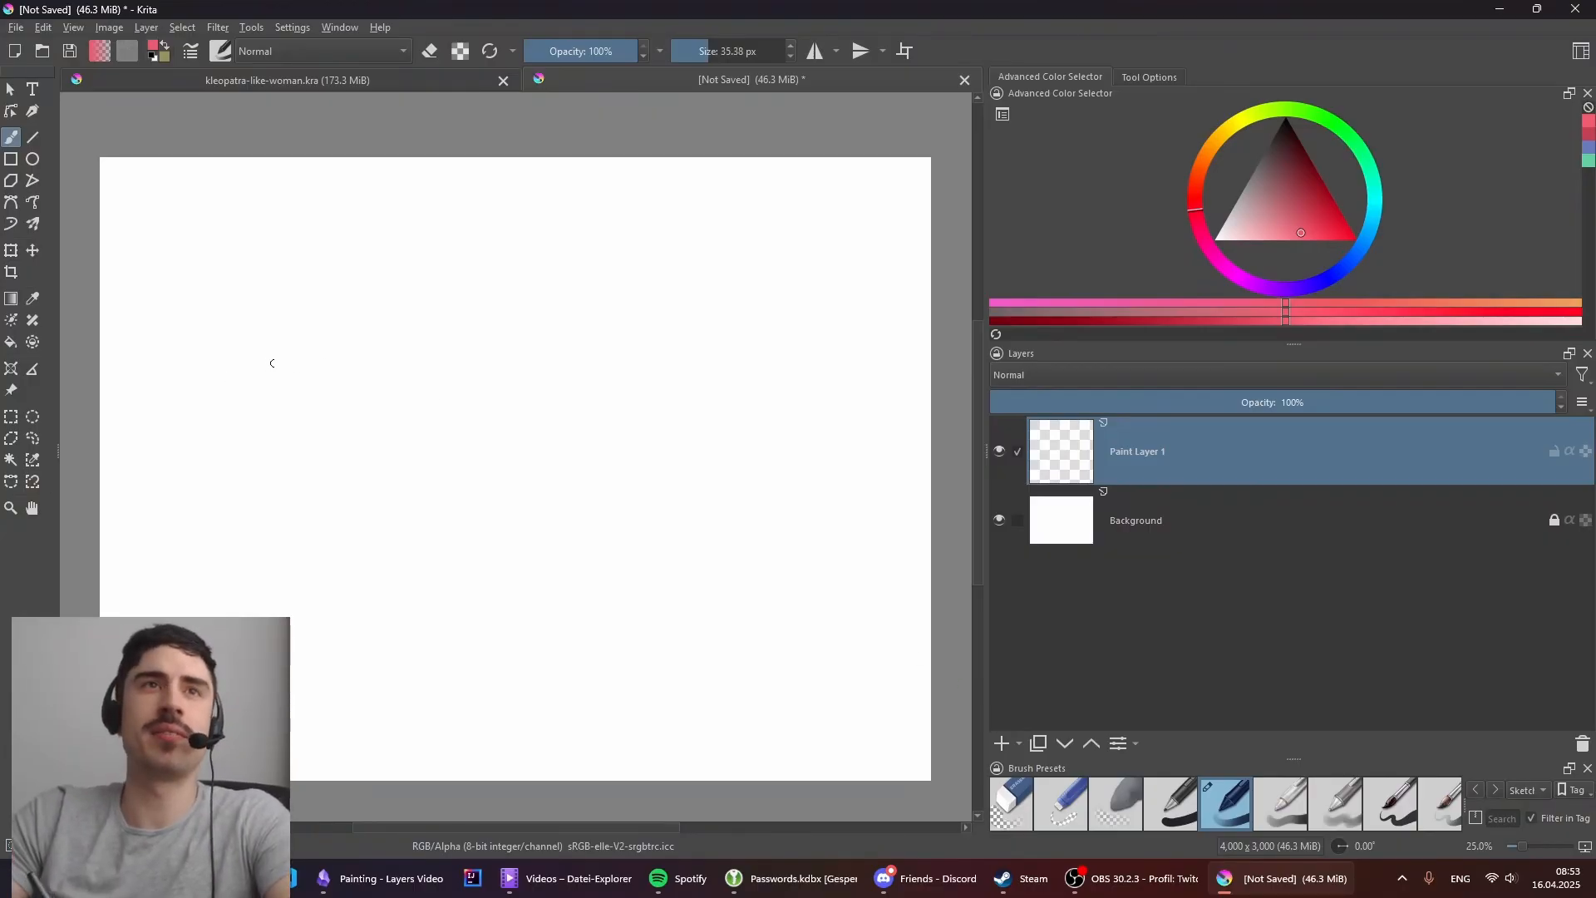
Step: Sketch a bird's head with a long pointed crest and a beak in very dark red on Paint Layer 1
left_click_drag(1268, 159, 1284, 152)
left_click_drag(393, 337, 467, 492)
key("ctrl+z")
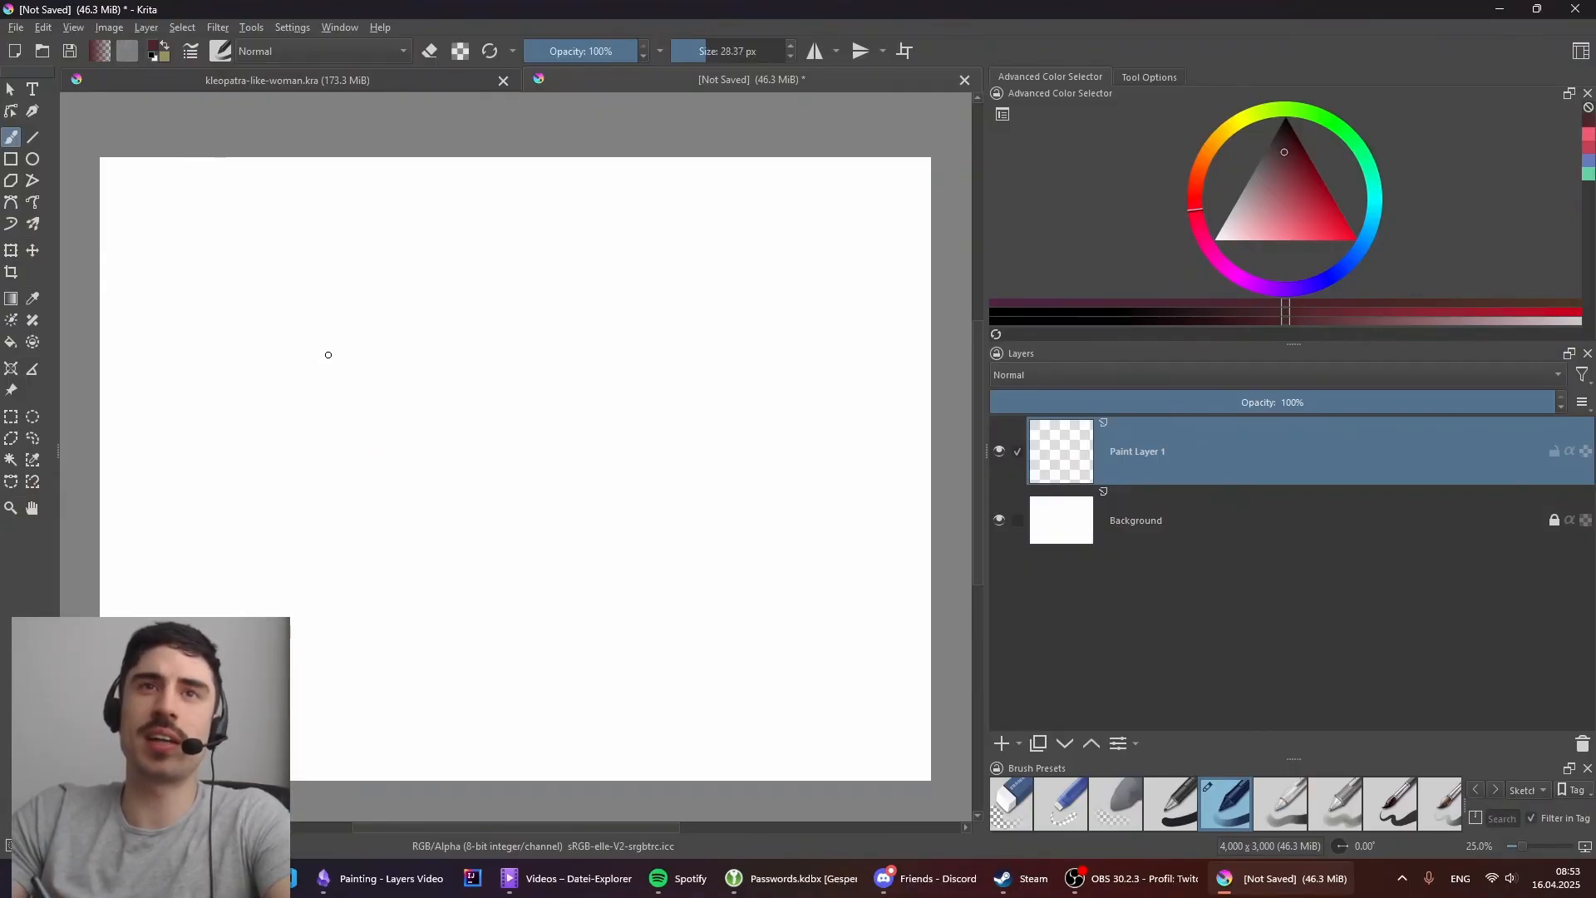
mouse_move(321, 308)
left_mouse_down()
mouse_move(381, 474)
mouse_move(396, 440)
left_mouse_up()
left_click_drag(397, 438, 531, 482)
left_click_drag(380, 485, 505, 551)
left_click_drag(531, 481, 618, 579)
left_click_drag(548, 513, 611, 581)
mouse_move(506, 551)
left_mouse_down()
mouse_move(545, 492)
mouse_move(613, 579)
left_mouse_up()
key("ctrl+z")
key("e")
key("e")
Step: Scale the head sketch down and move it higher on the canvas to make room for the body
key("t")
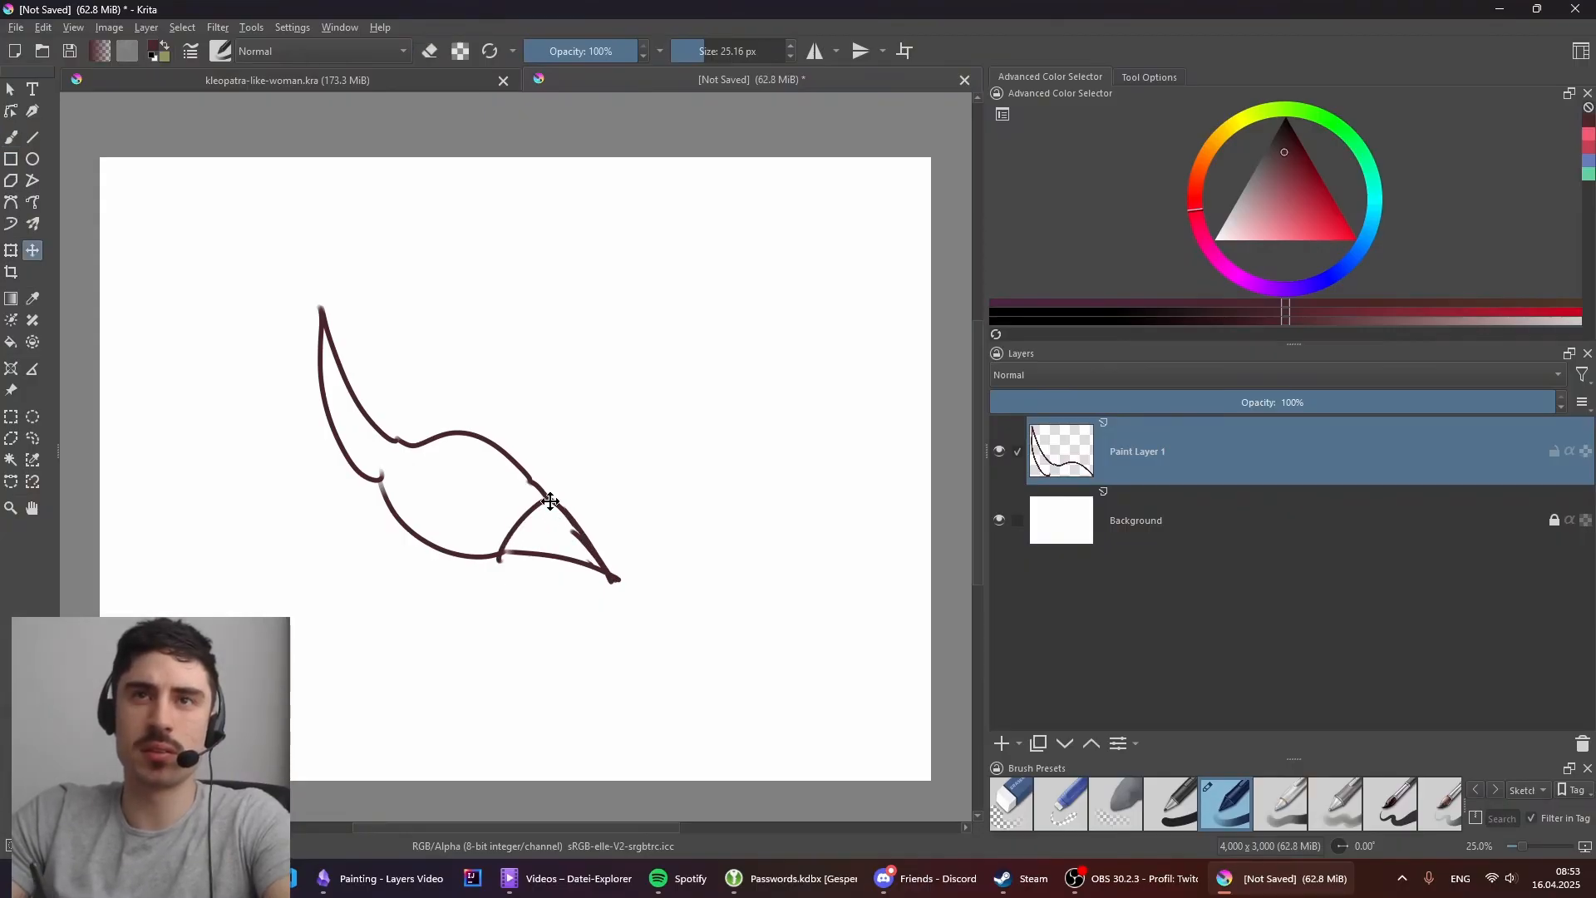
left_click_drag(551, 502, 570, 429)
left_click_drag(639, 231, 532, 328)
mouse_move(495, 414)
left_mouse_down()
mouse_move(559, 339)
mouse_move(449, 541)
mouse_move(509, 445)
left_mouse_up()
Step: Sketch the bird's neck, body, wing, tail and foot beneath the head in the same dark colour
key("b")
key("ctrl+z")
mouse_move(471, 416)
left_mouse_down()
mouse_move(436, 570)
mouse_move(515, 442)
left_mouse_up()
key("ctrl+z")
left_click_drag(369, 527, 358, 581)
left_click_drag(349, 594, 428, 587)
key("ctrl+z")
mouse_move(495, 453)
left_mouse_down()
mouse_move(407, 597)
mouse_move(512, 652)
left_mouse_up()
mouse_move(428, 639)
left_mouse_down()
mouse_move(510, 660)
mouse_move(383, 666)
left_mouse_up()
left_click_drag(396, 635, 427, 639)
left_click_drag(430, 609, 430, 619)
Step: Draw the bird's filled eye and a small nostril mark on the beak with a 20.27 px brush
left_click_drag(503, 365, 501, 373)
key("ctrl+z")
left_click_drag(546, 425, 554, 388)
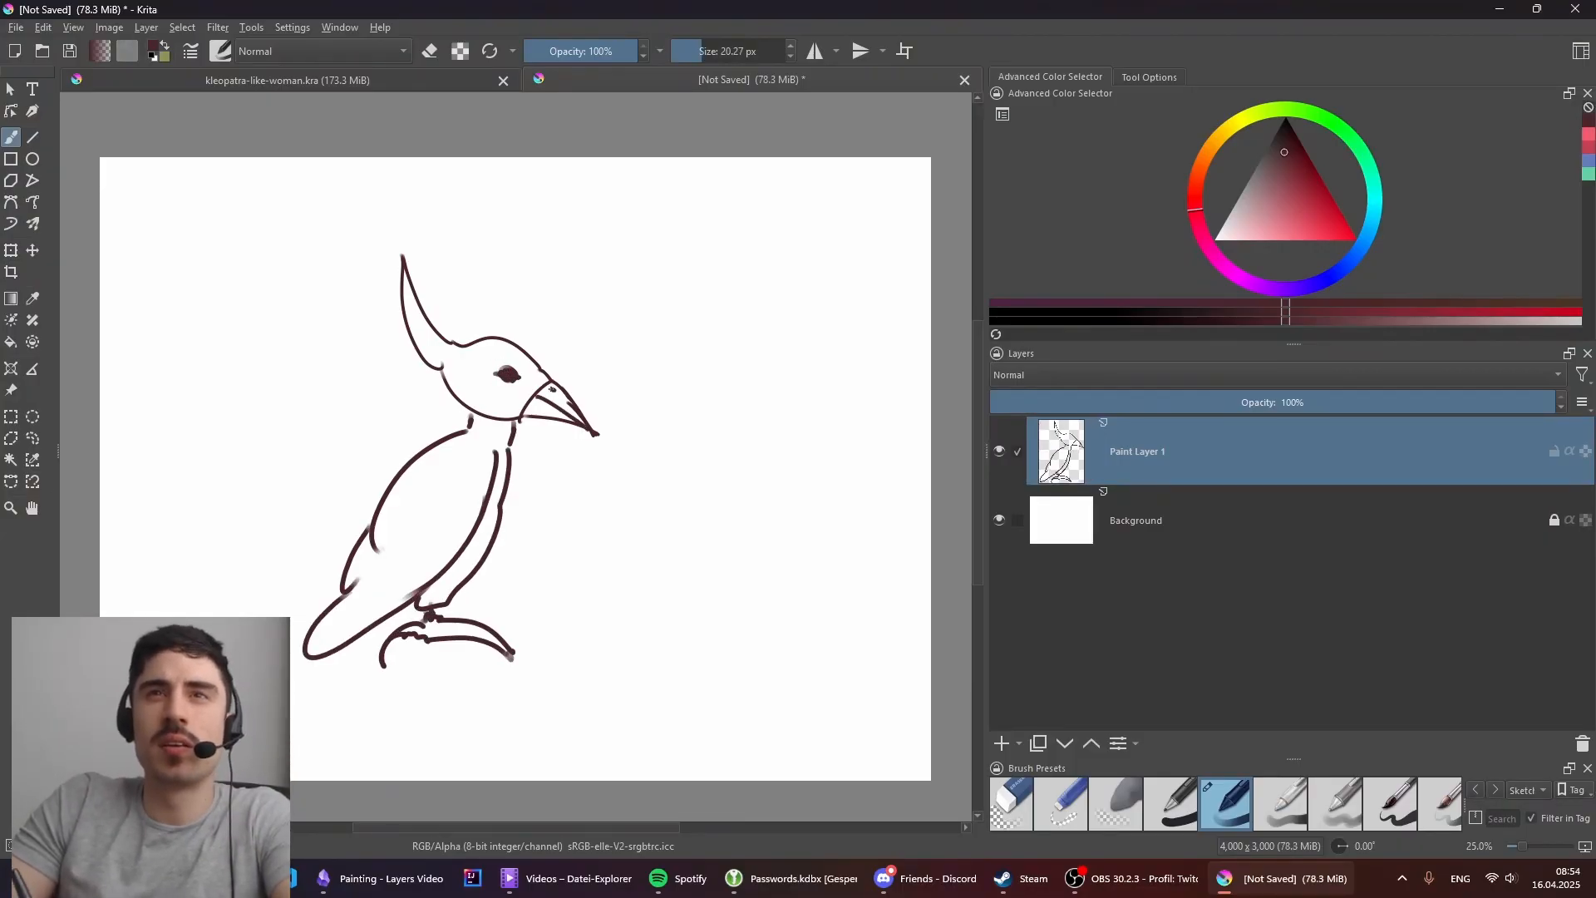
mouse_move(570, 477)
left_mouse_down()
mouse_move(581, 466)
mouse_move(559, 482)
left_mouse_up()
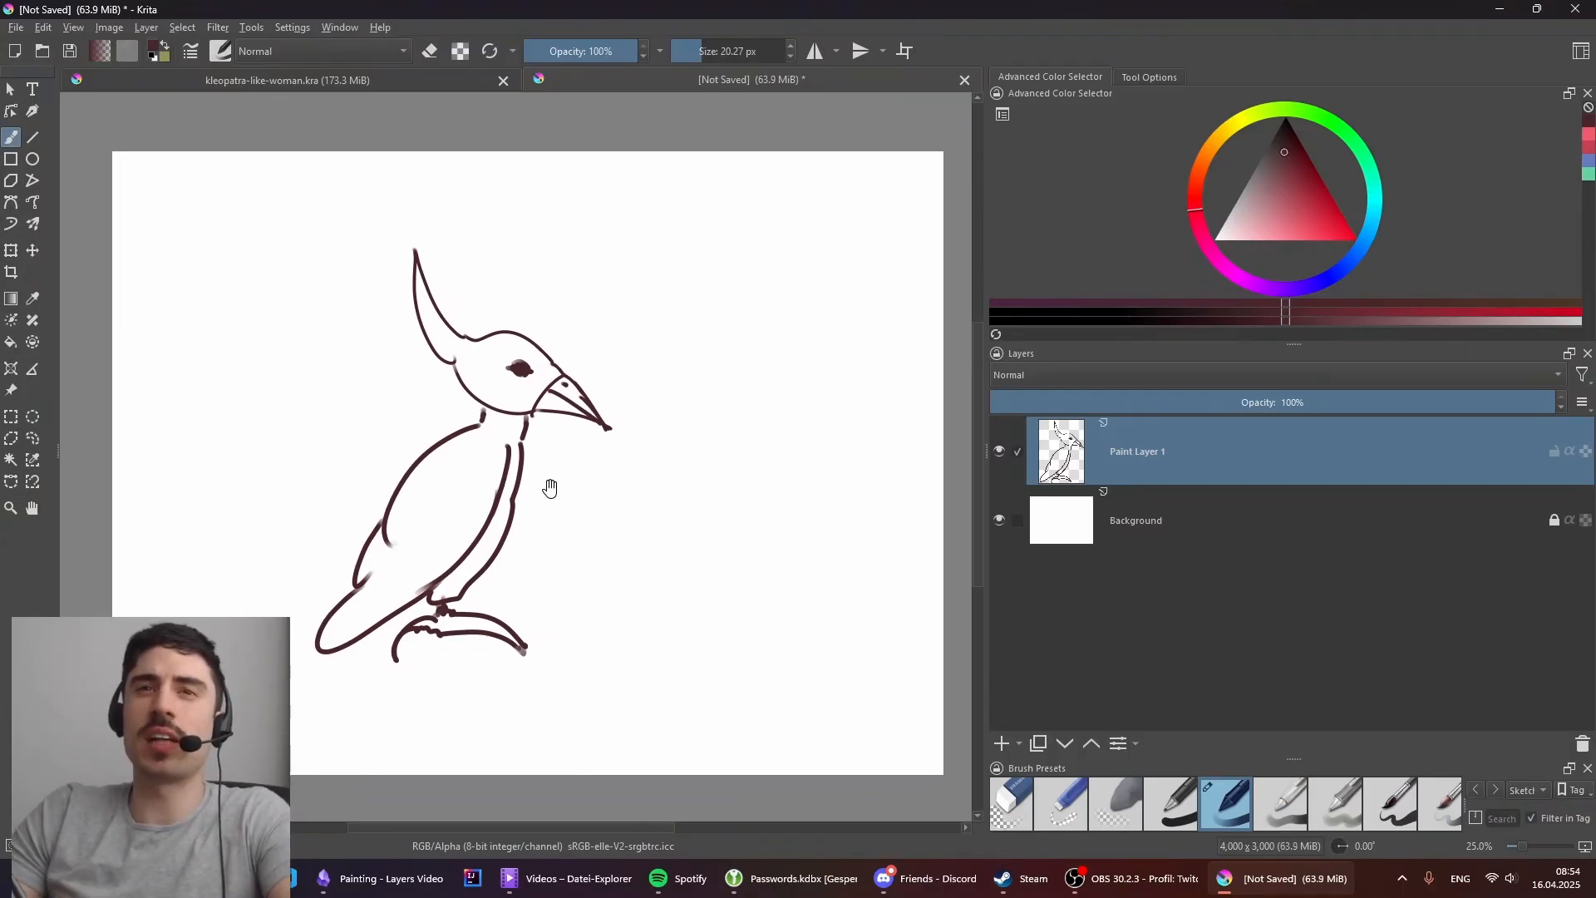
left_click_drag(624, 549, 613, 546)
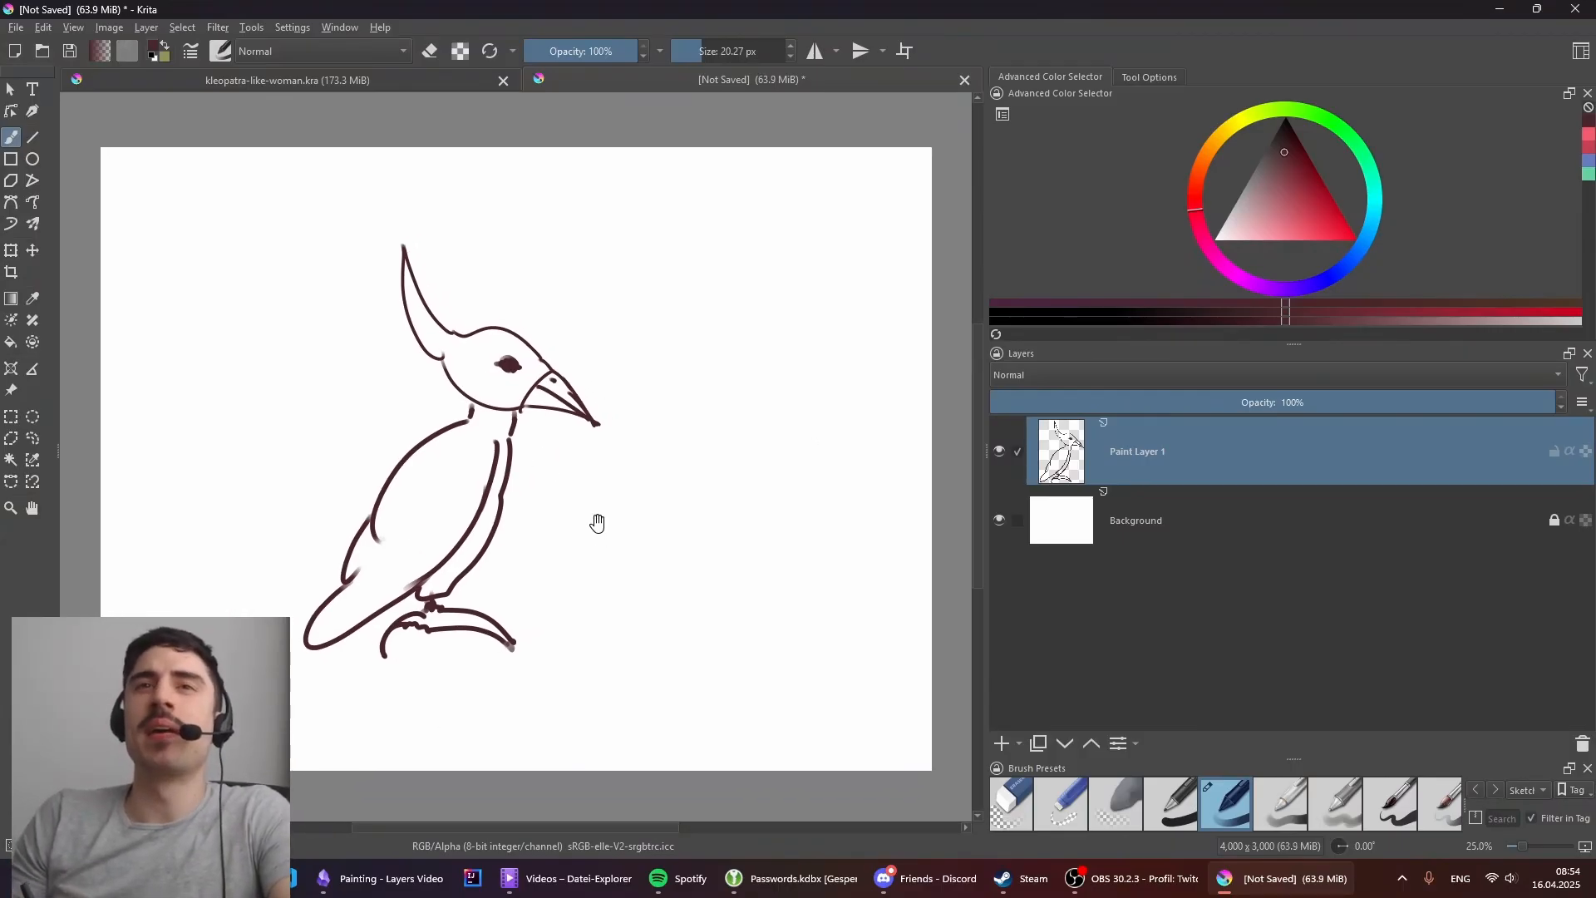
Step: Add a new paint layer beneath the bird sketch layer and choose a purple brush colour
left_click(1004, 743)
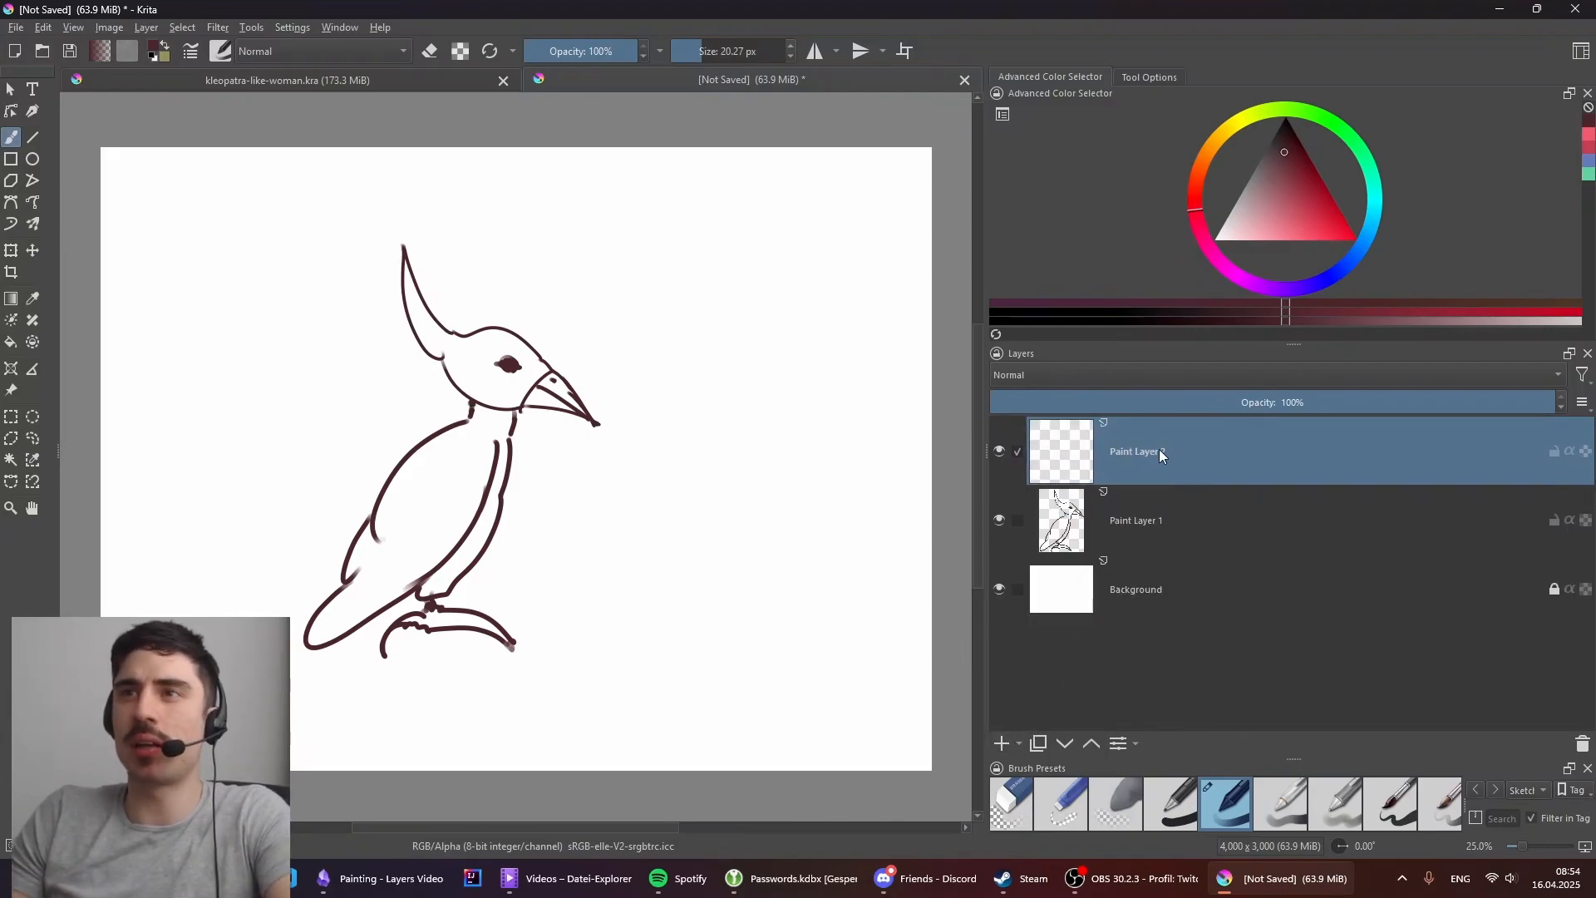
mouse_move(1149, 455)
left_mouse_down()
mouse_move(1149, 545)
mouse_move(1138, 532)
left_mouse_up()
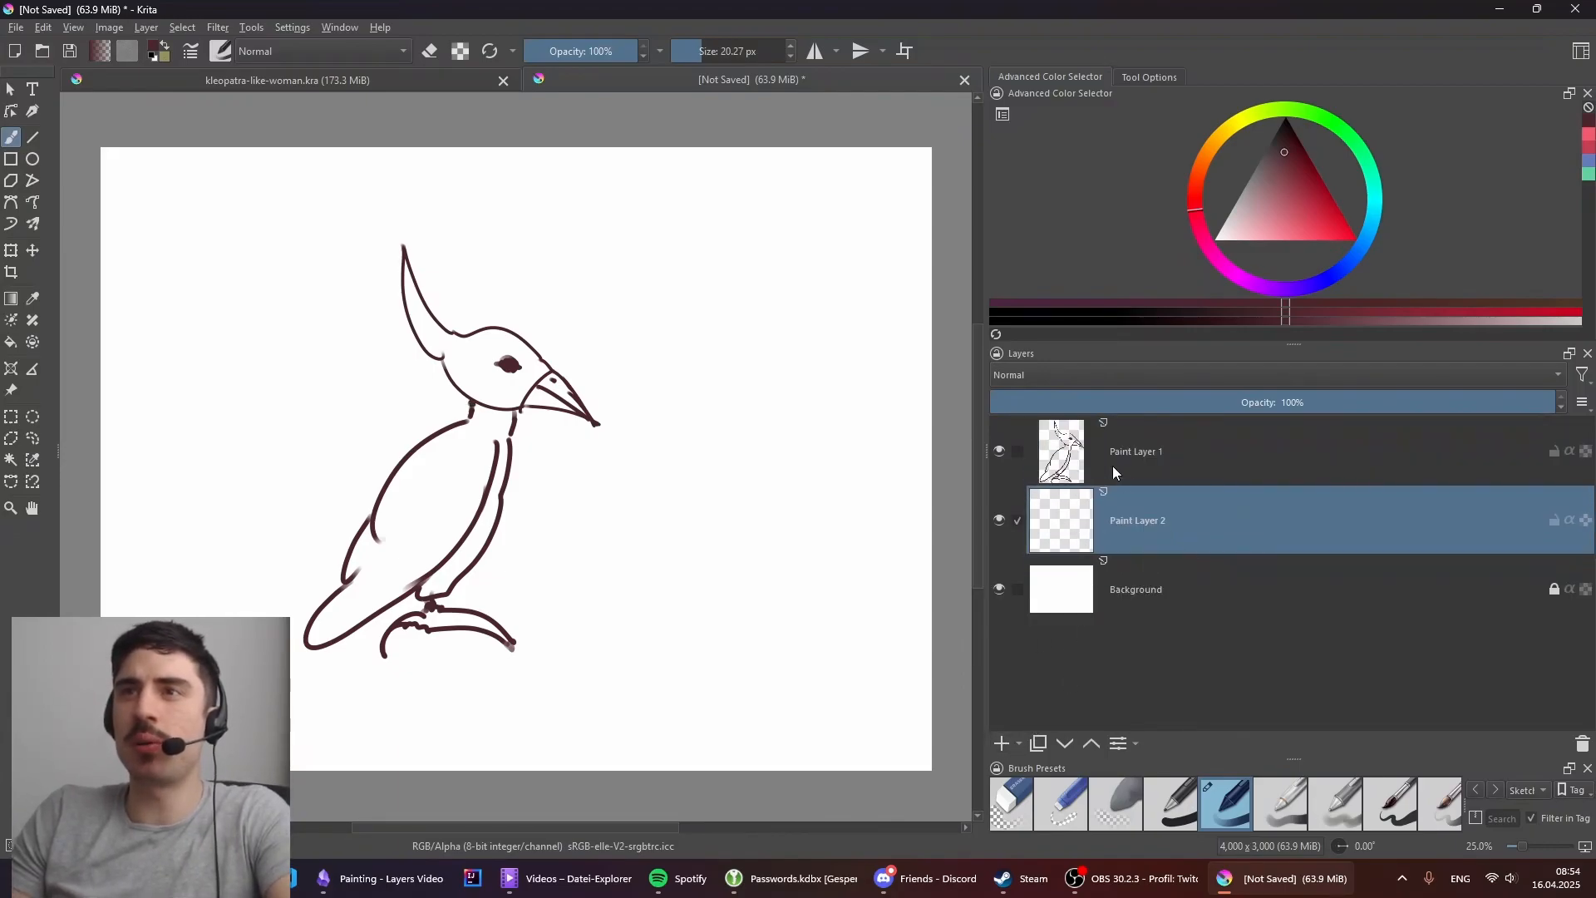
mouse_move(1255, 125)
left_mouse_down()
mouse_move(1272, 117)
mouse_move(1199, 193)
mouse_move(1203, 234)
mouse_move(1273, 287)
left_mouse_up()
left_click(1295, 222)
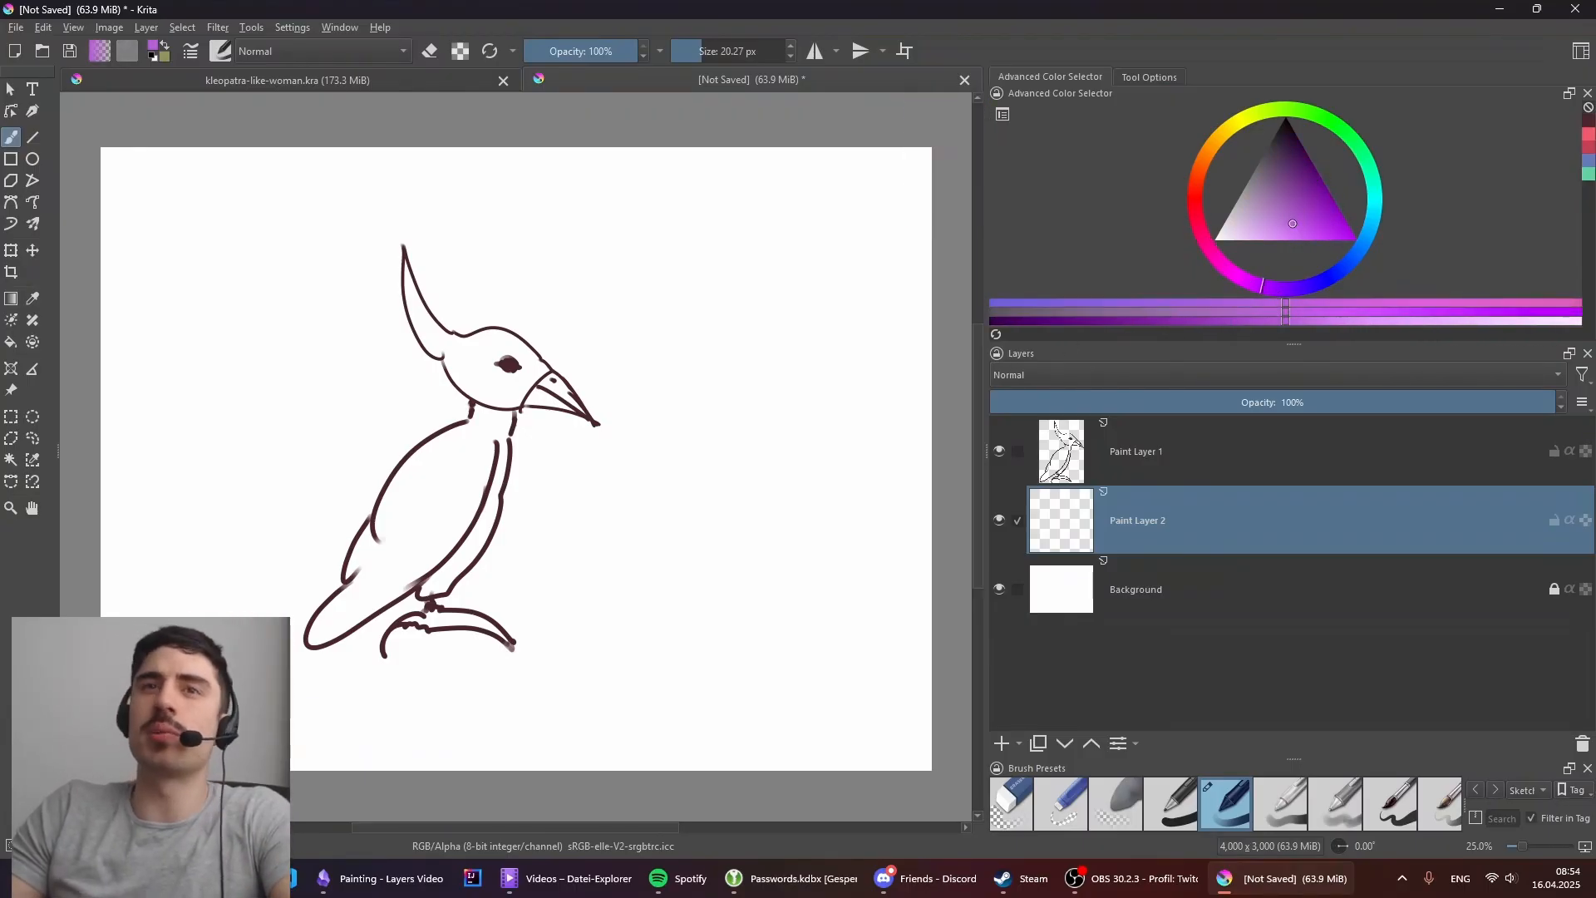
left_click(1214, 480)
left_click(1218, 493)
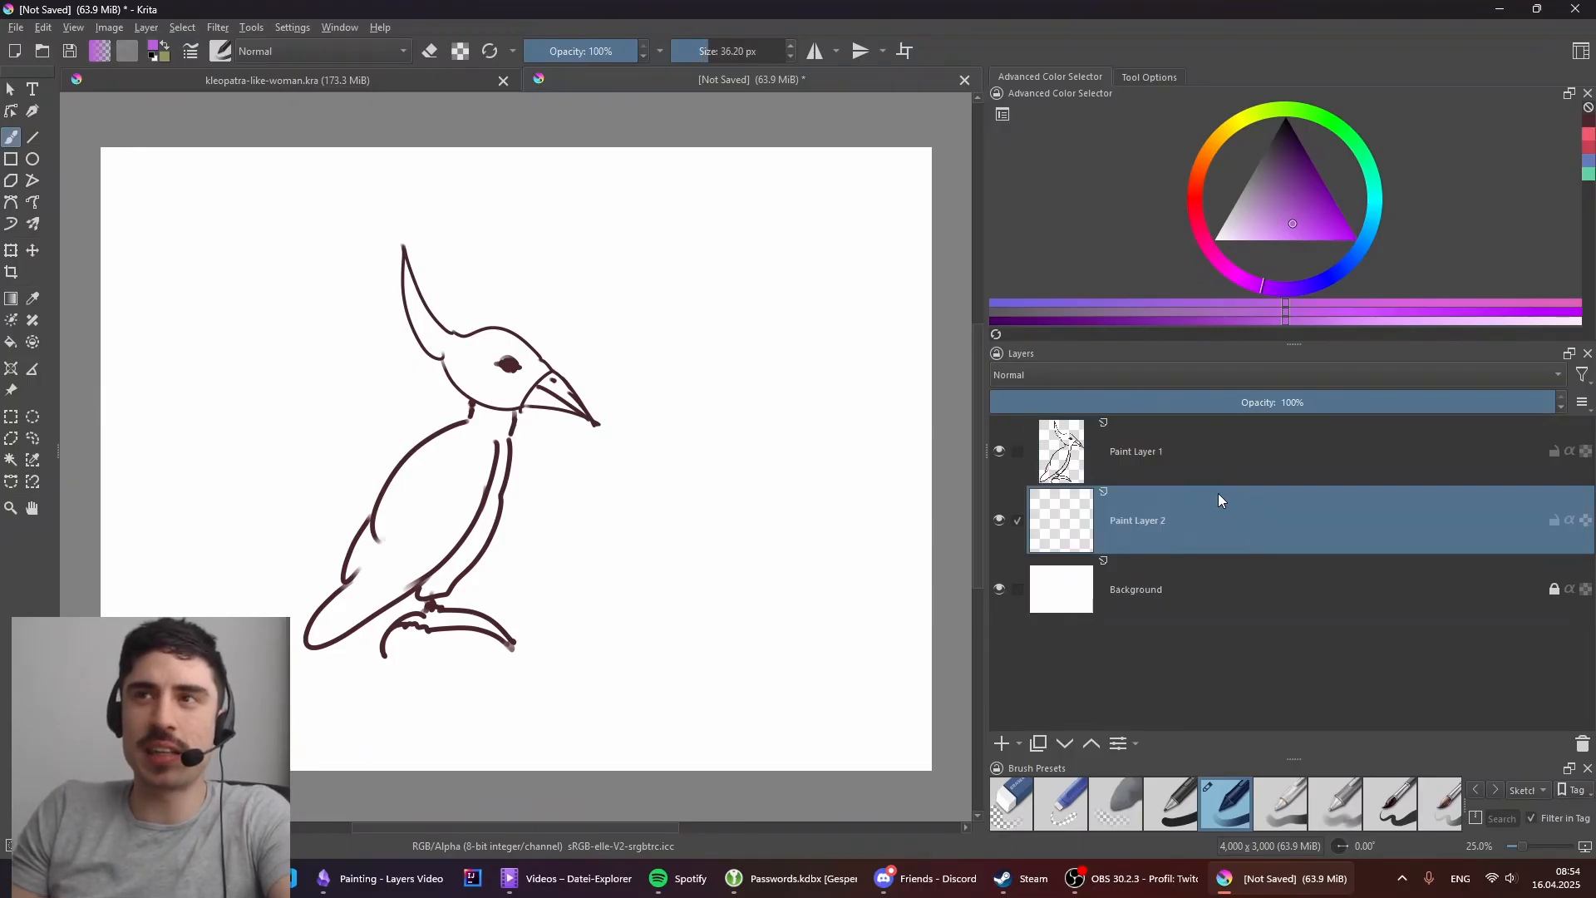
Step: Fill the bird's tail, body, head and crest with purple on Paint Layer 2, enlarging the brush to 43.48 px
left_click_drag(314, 641, 374, 614)
mouse_move(359, 614)
left_mouse_down()
mouse_move(320, 636)
mouse_move(358, 586)
mouse_move(411, 570)
mouse_move(374, 528)
mouse_move(395, 526)
mouse_move(389, 474)
mouse_move(453, 439)
mouse_move(411, 469)
mouse_move(460, 524)
mouse_move(486, 436)
mouse_move(486, 540)
mouse_move(434, 588)
left_mouse_up()
left_click_drag(457, 353, 442, 353, "shift")
mouse_move(428, 343)
left_mouse_down()
mouse_move(405, 281)
mouse_move(457, 365)
mouse_move(532, 374)
mouse_move(490, 332)
left_mouse_up()
Step: Erase the purple spilling over the beak and outside the head and crest outlines on Paint Layer 2
key("e")
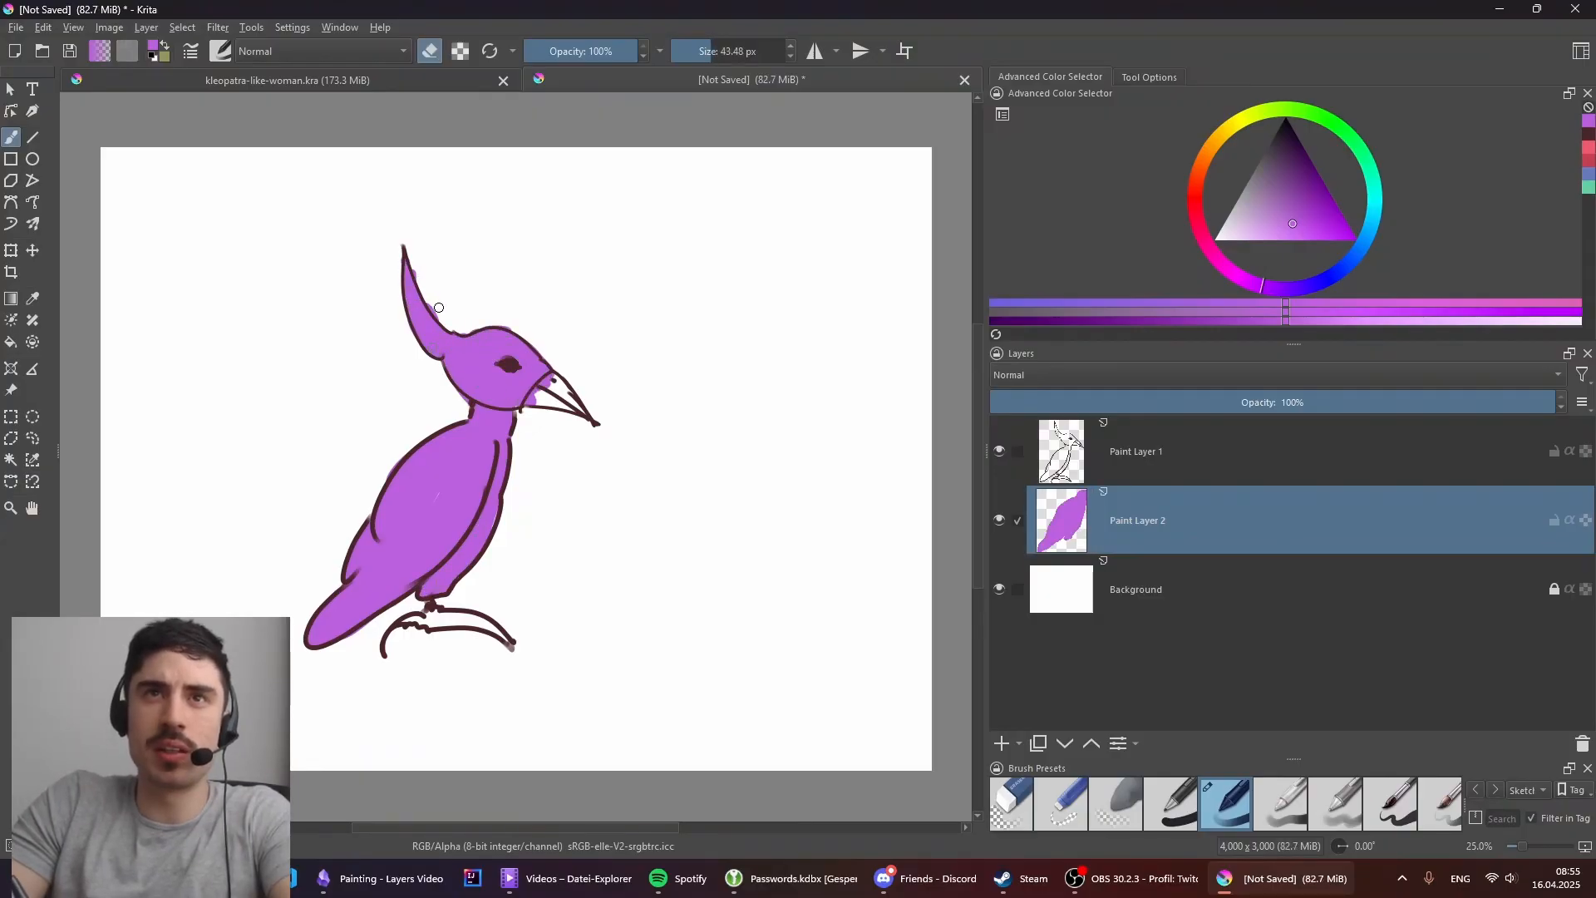
left_click_drag(539, 393, 550, 374)
mouse_move(467, 329)
left_mouse_down()
mouse_move(529, 341)
mouse_move(555, 372)
left_mouse_up()
key("e")
Step: Try erasing a patch of the purple body on Paint Layer 2, and undo the erasure
key("e")
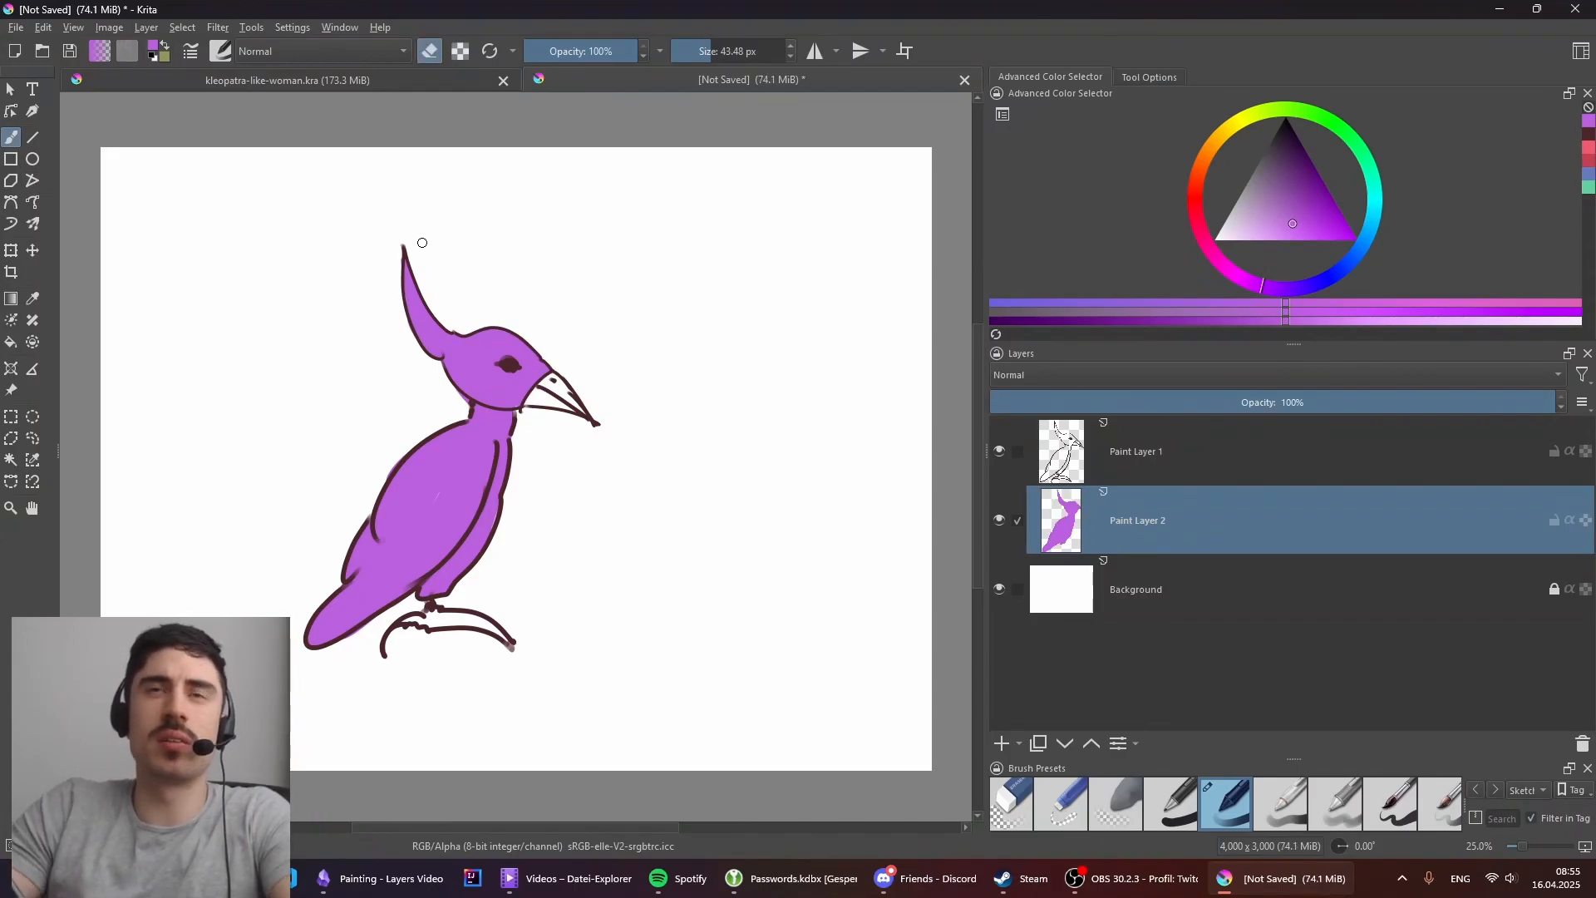
left_click_drag(428, 497, 411, 535)
key("ctrl+z")
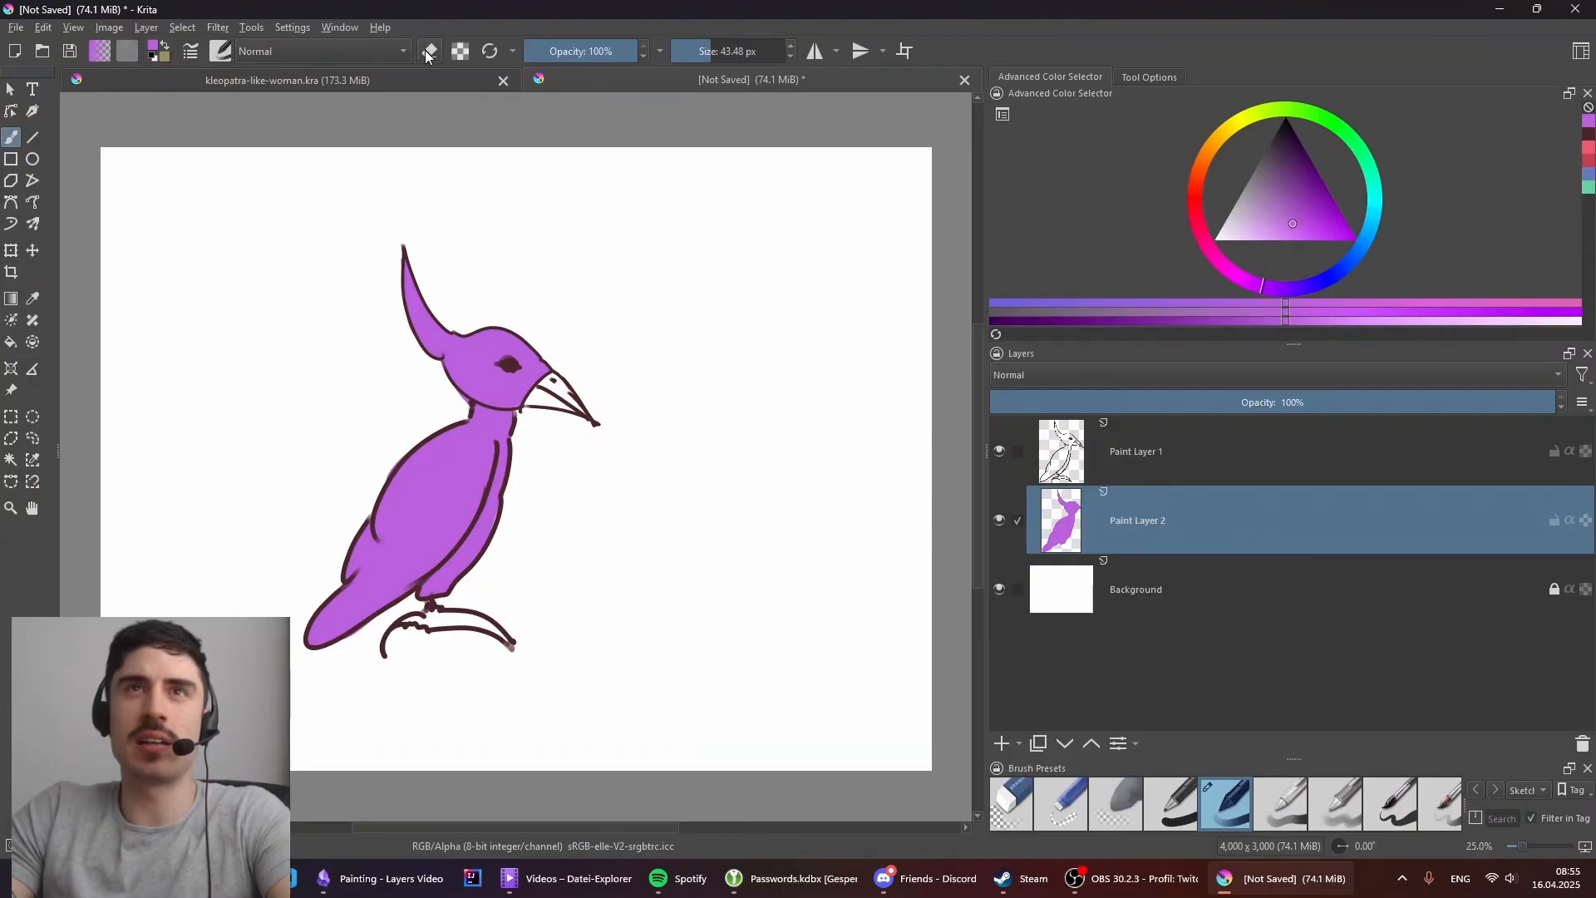
Step: Pick a yellow brush colour for the bird's beak and fill the beak with it on Paint Layer 2
left_click_drag(1238, 122, 1215, 143)
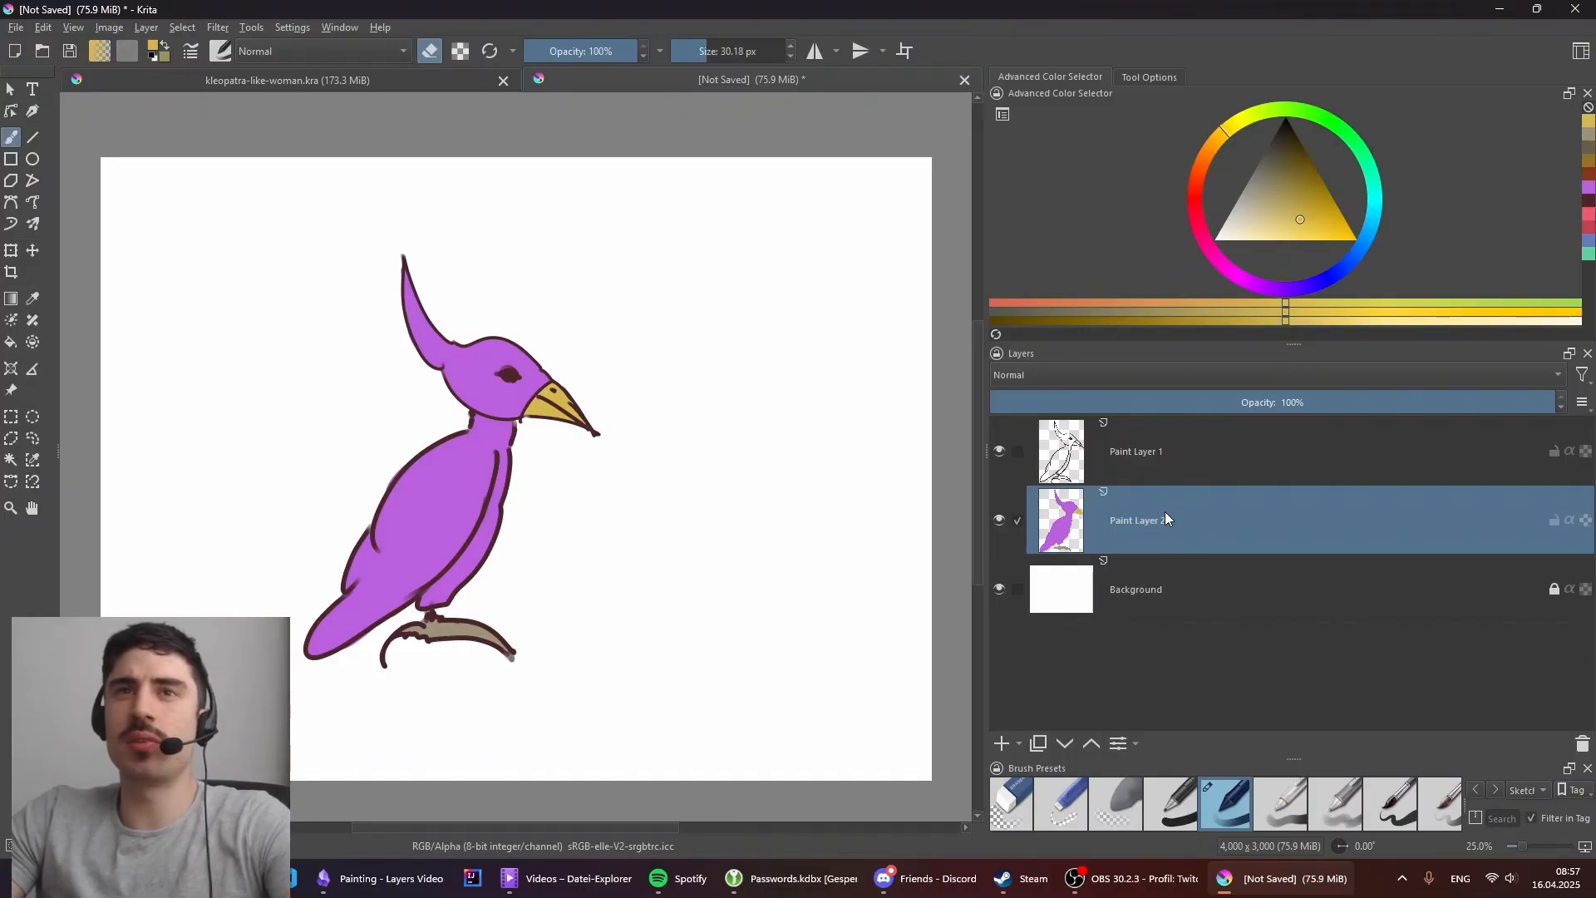
Step: Move the colour layer Paint Layer 2 above the bird line art on Paint Layer 1, and return it beneath
mouse_move(1161, 517)
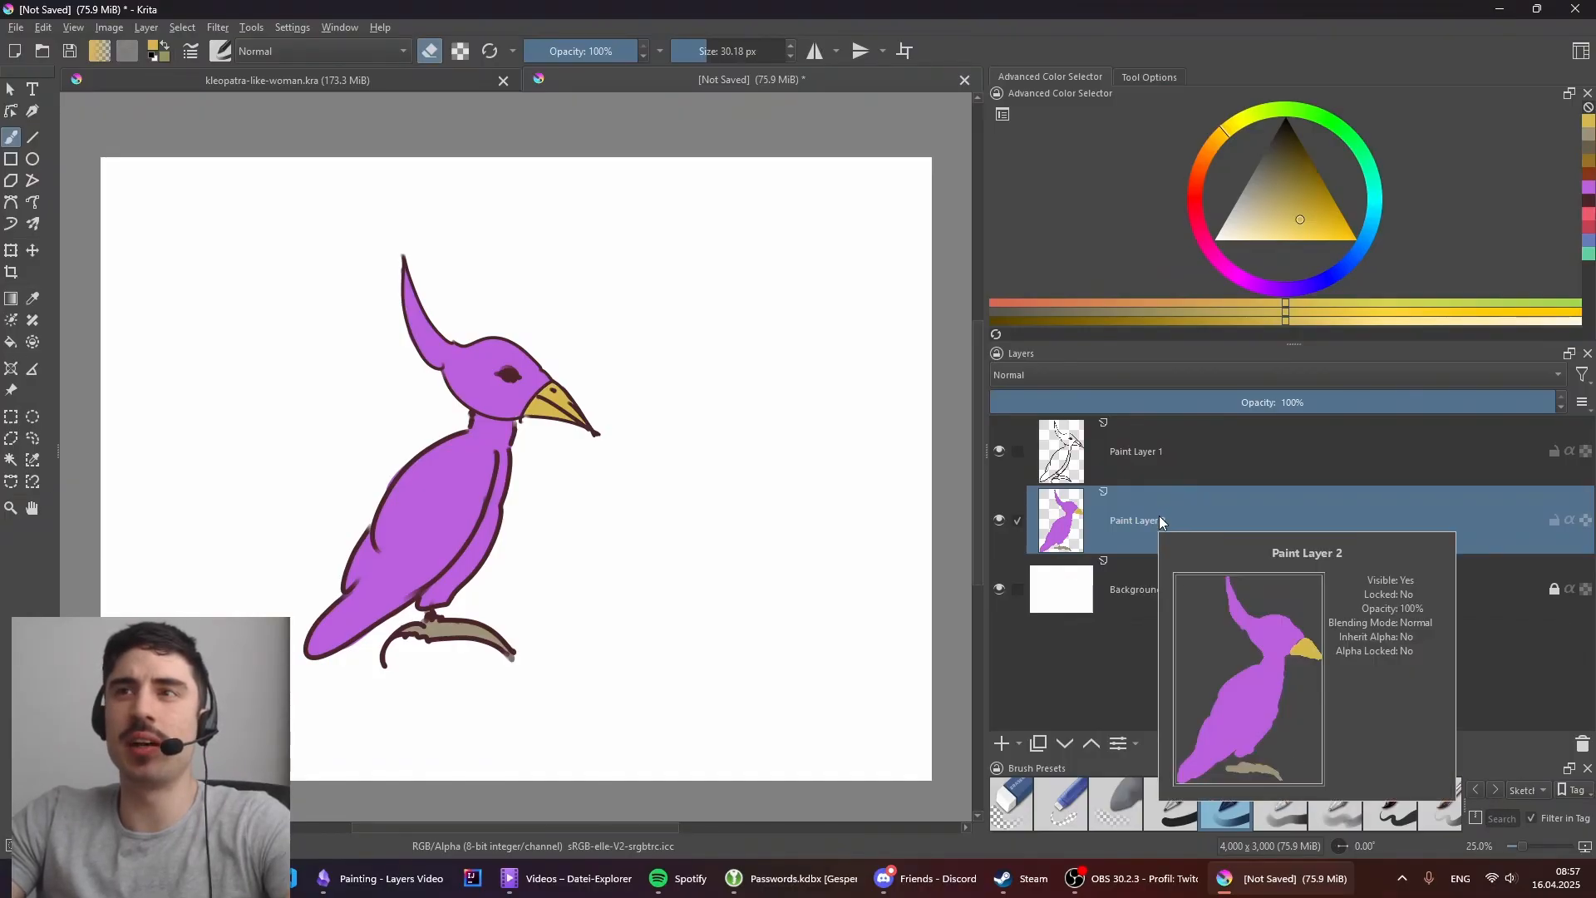
mouse_move(1178, 527)
left_mouse_down()
mouse_move(1185, 419)
mouse_move(1162, 449)
left_mouse_up()
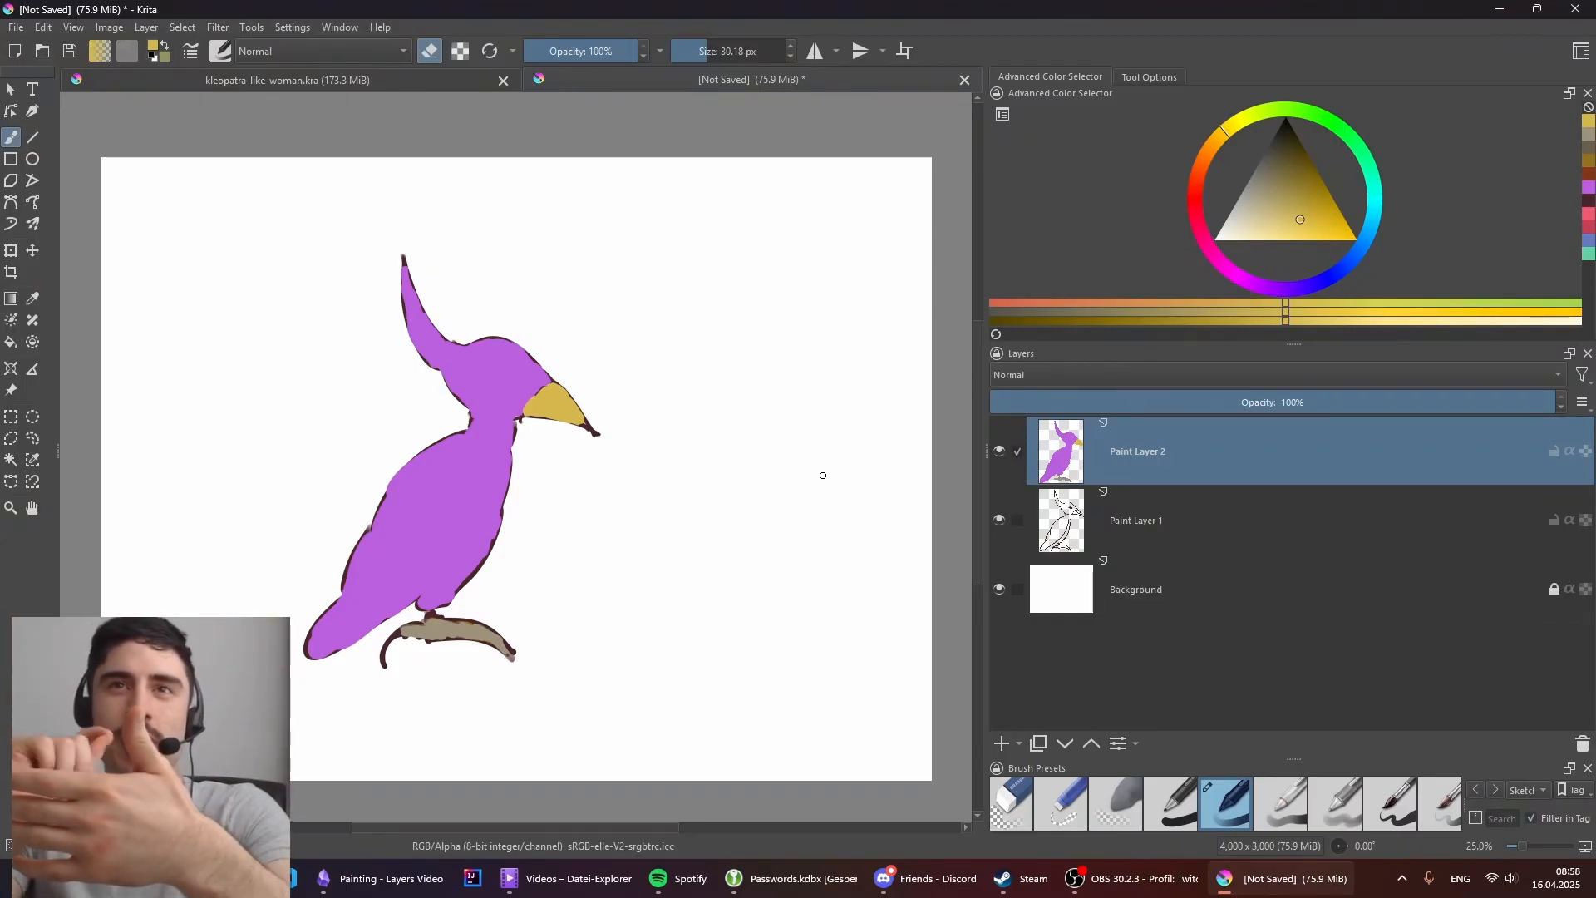
left_click_drag(1146, 453, 1149, 499)
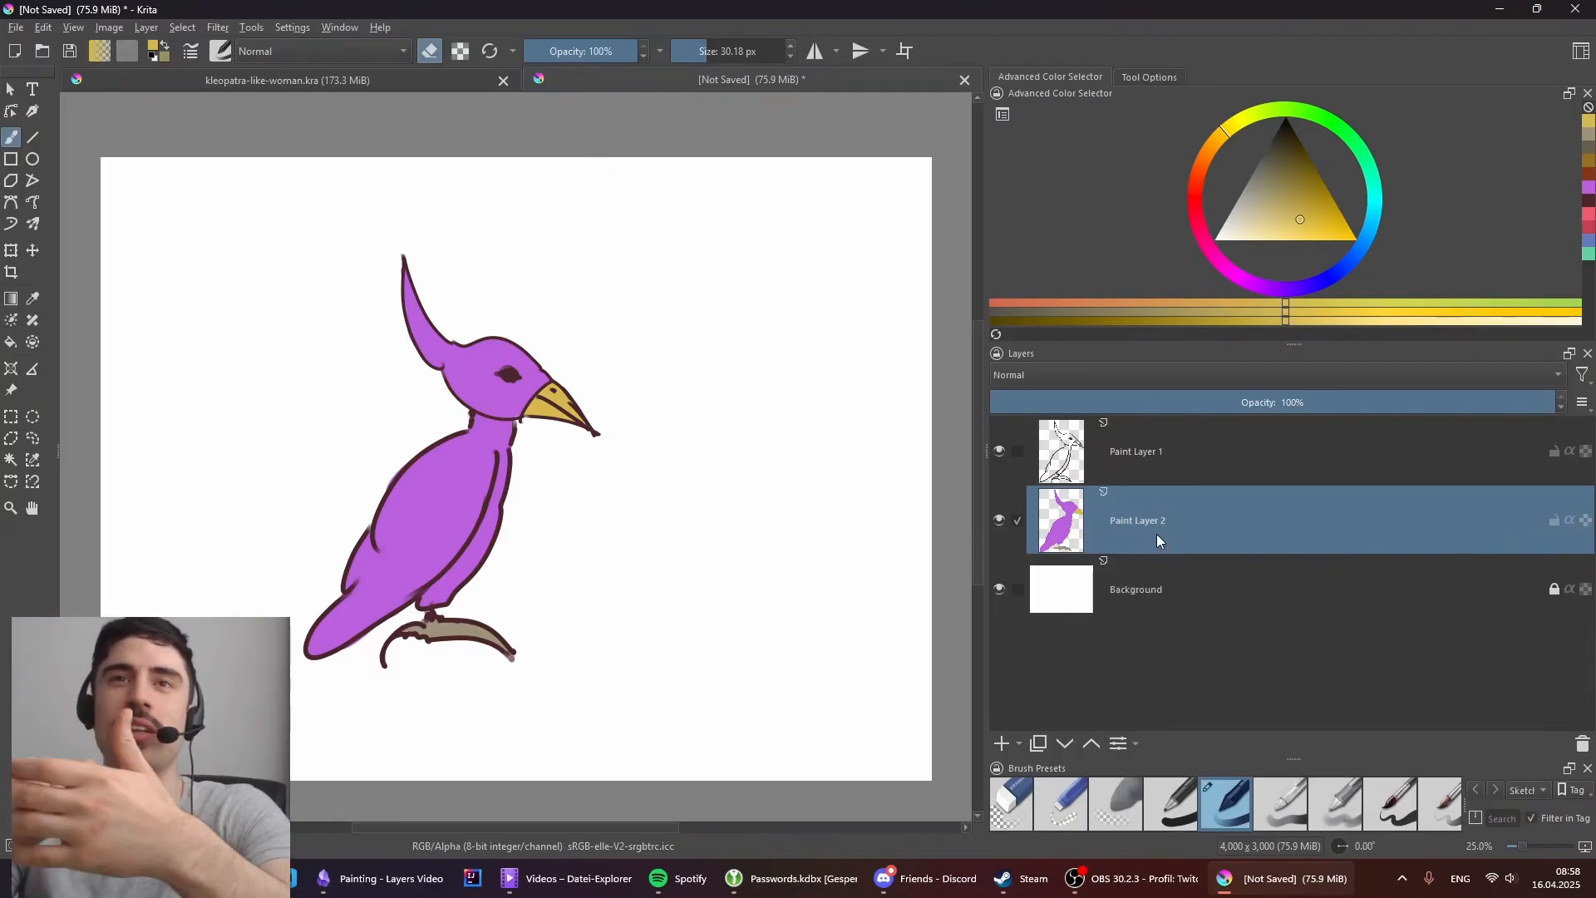
left_click(1119, 462)
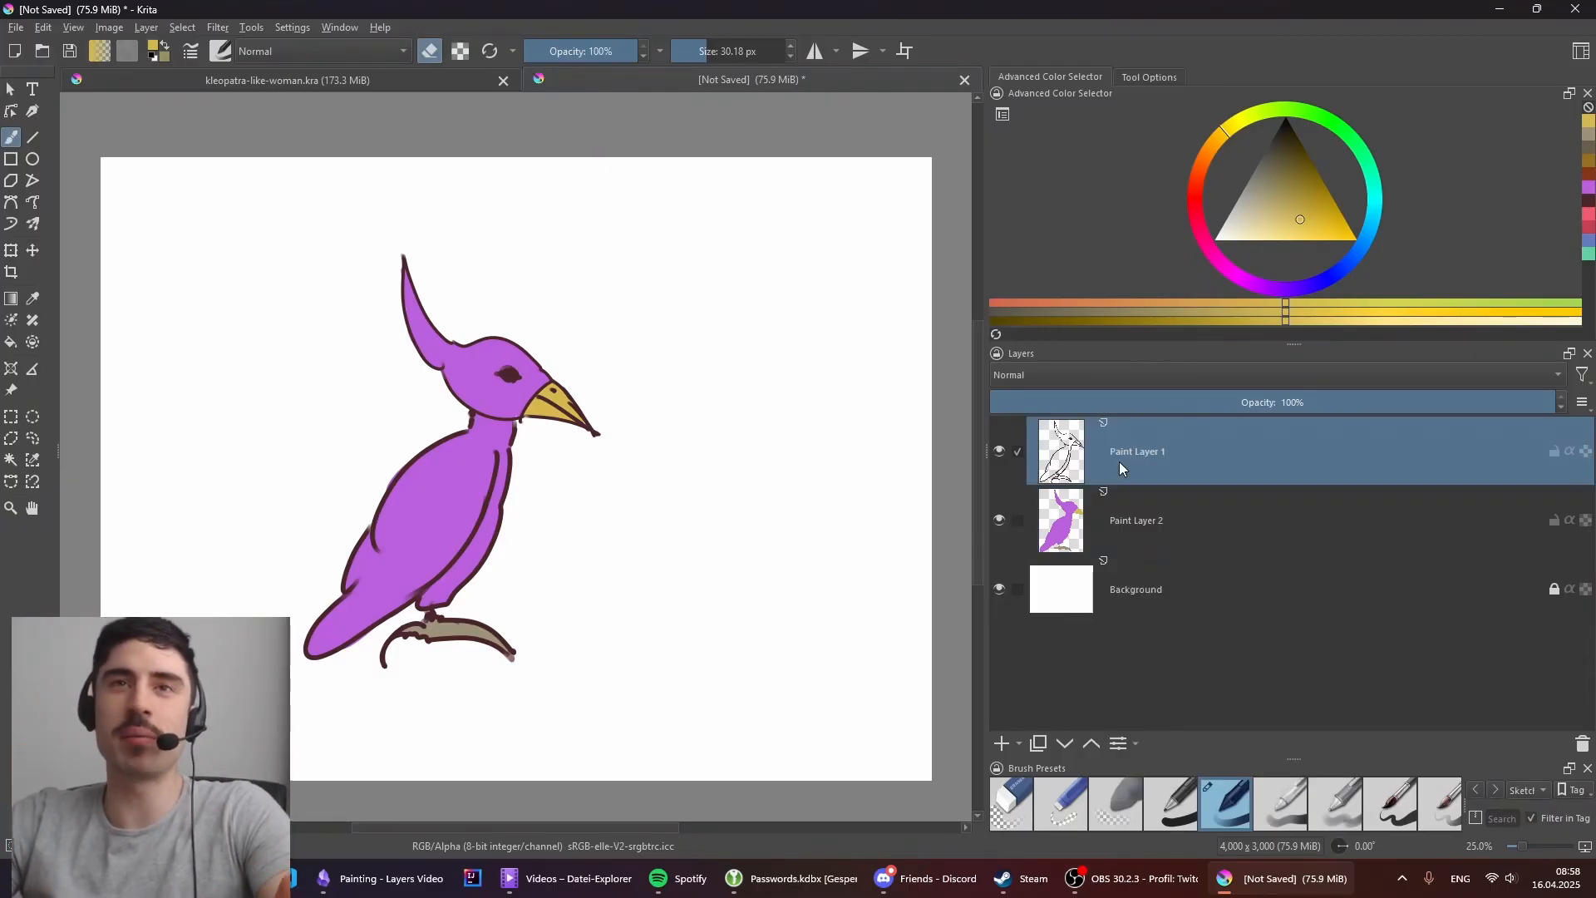
left_click(1152, 500)
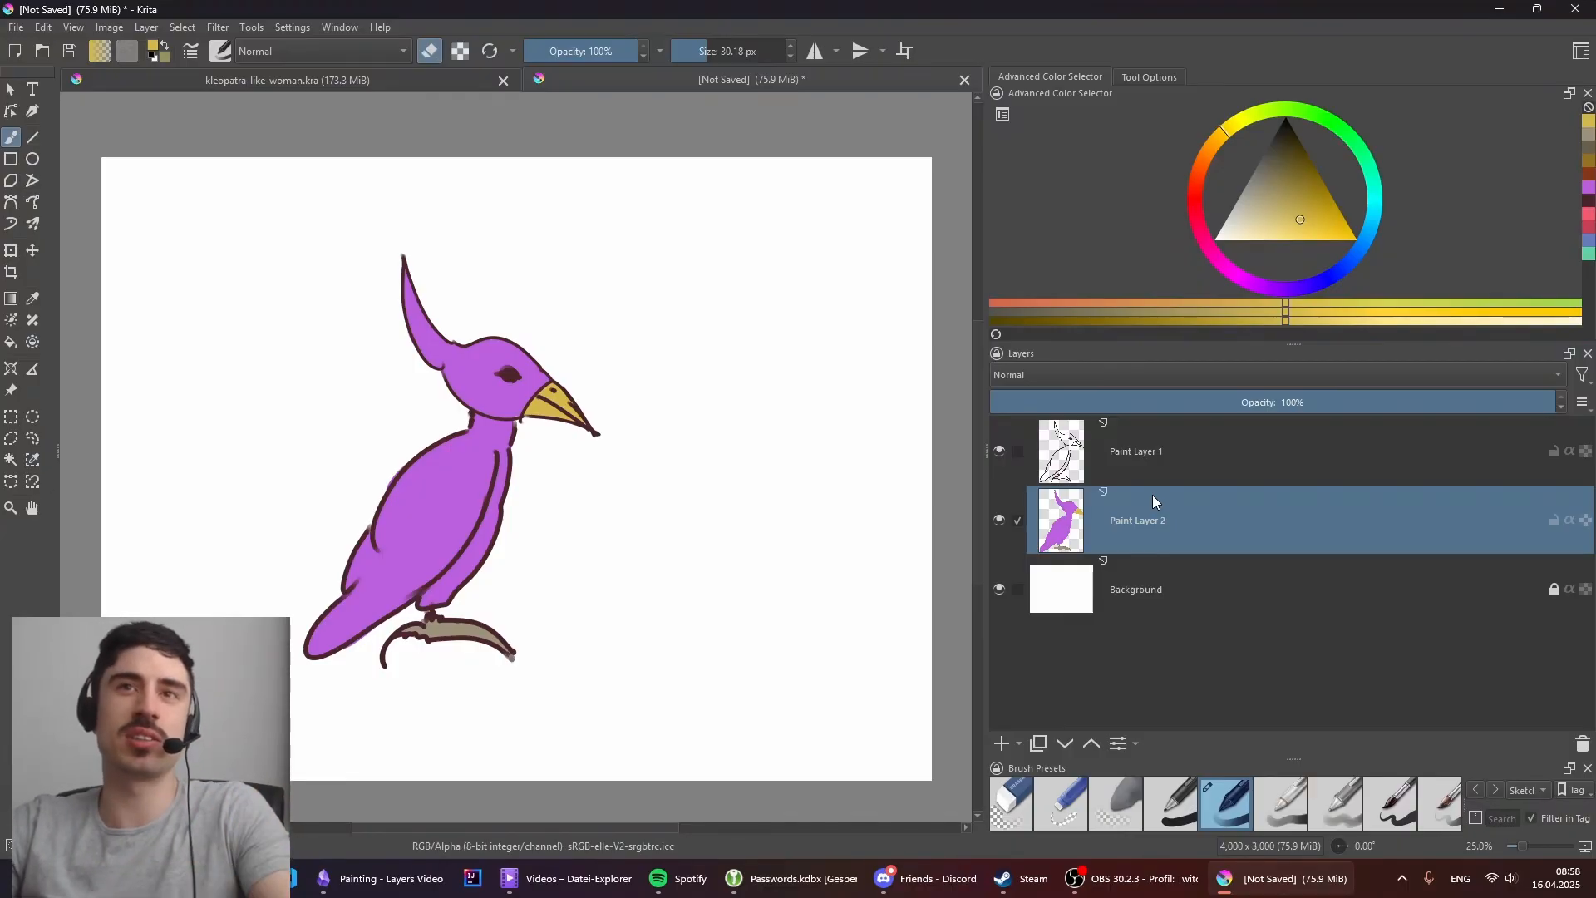
Step: Add a new paint layer directly above the Background layer and switch from erasing to painting in black
left_click(1004, 743)
mouse_move(1138, 522)
left_mouse_down()
mouse_move(1159, 577)
mouse_move(1199, 611)
left_mouse_up()
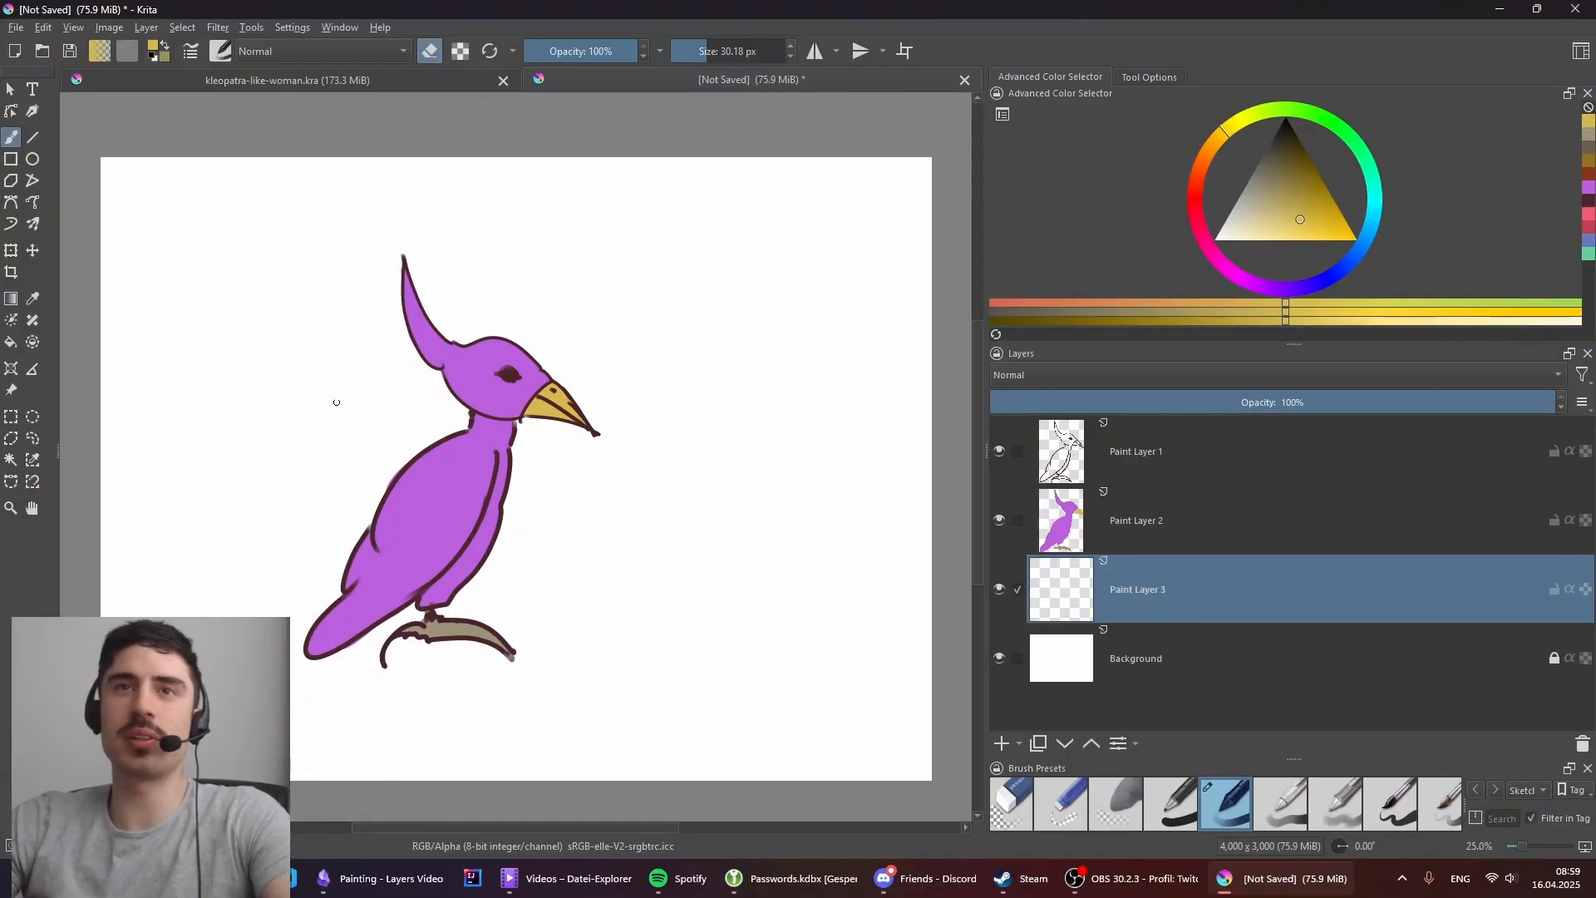
key("e")
key("d")
Step: Draw a round head outline with two black eyes beside the bird on Paint Layer 3
mouse_move(739, 442)
left_mouse_down()
mouse_move(812, 467)
mouse_move(677, 465)
left_mouse_up()
left_click_drag(726, 476, 729, 499)
left_click_drag(777, 475, 780, 497)
Step: Draw a smiling mouth with two teeth on the round face, undoing and redrawing unsatisfactory strokes
mouse_move(722, 537)
left_mouse_down()
mouse_move(688, 529)
mouse_move(741, 541)
mouse_move(790, 520)
left_mouse_up()
key("ctrl+z")
left_click_drag(752, 538, 778, 532)
key("ctrl+z")
mouse_move(738, 559)
left_mouse_down()
mouse_move(752, 540)
mouse_move(669, 540)
left_mouse_up()
key("ctrl+z")
key("ctrl+z")
left_click_drag(791, 506, 808, 531)
key("ctrl+z")
key("e")
left_click_drag(712, 562, 808, 528)
Step: Add another paint layer beneath the face line art on Paint Layer 3 and choose a yellow brush colour
key("Insert")
mouse_move(1118, 591)
left_mouse_down()
mouse_move(1136, 629)
mouse_move(1108, 689)
left_mouse_up()
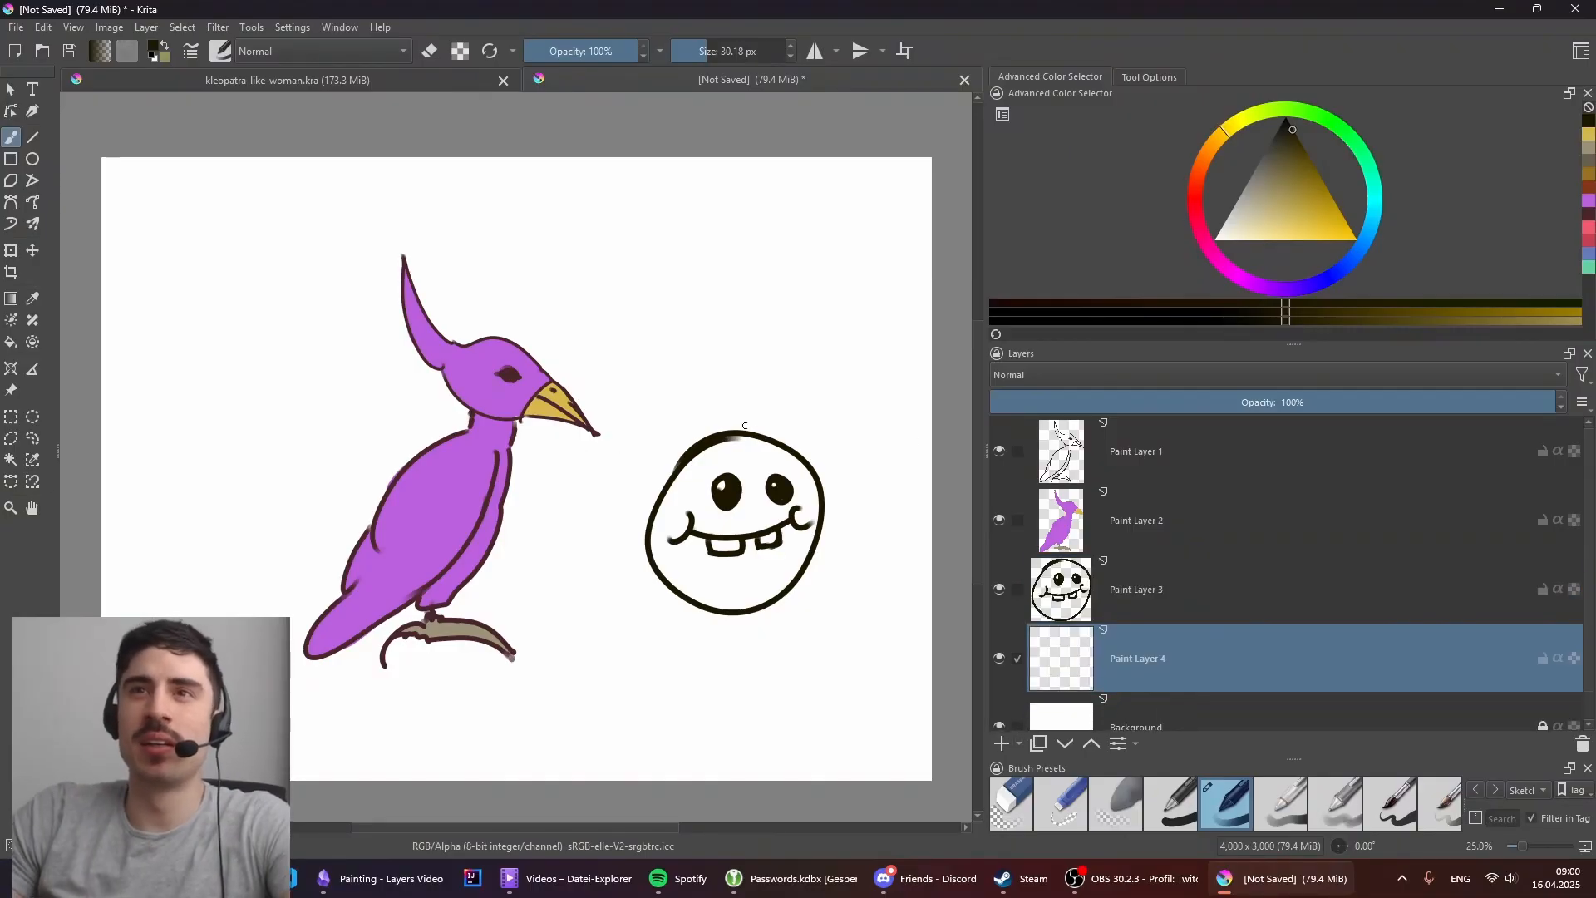
left_click_drag(1257, 176, 1297, 225)
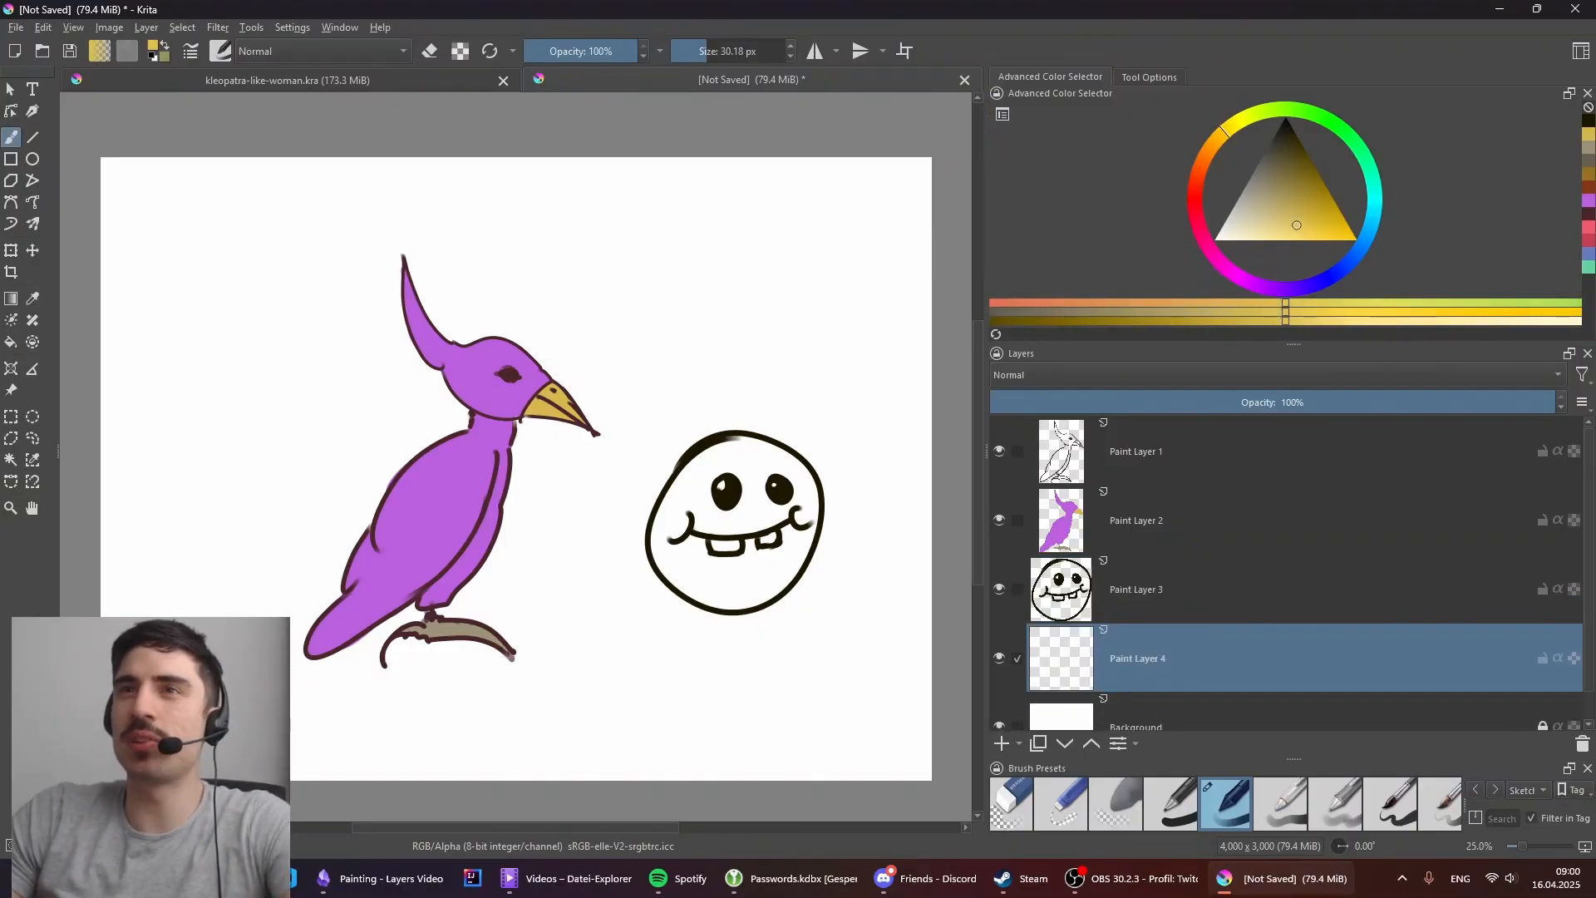
Step: Fill the face with yellow on Paint Layer 4 using a 70.27 px brush, keeping the teeth and eye highlights unpainted
left_click_drag(749, 511, 770, 511, "shift")
mouse_move(671, 562)
left_mouse_down()
mouse_move(686, 588)
mouse_move(682, 548)
mouse_move(748, 453)
mouse_move(794, 474)
mouse_move(793, 511)
left_mouse_up()
mouse_move(698, 533)
left_mouse_down()
mouse_move(777, 586)
mouse_move(802, 540)
left_mouse_up()
key("e")
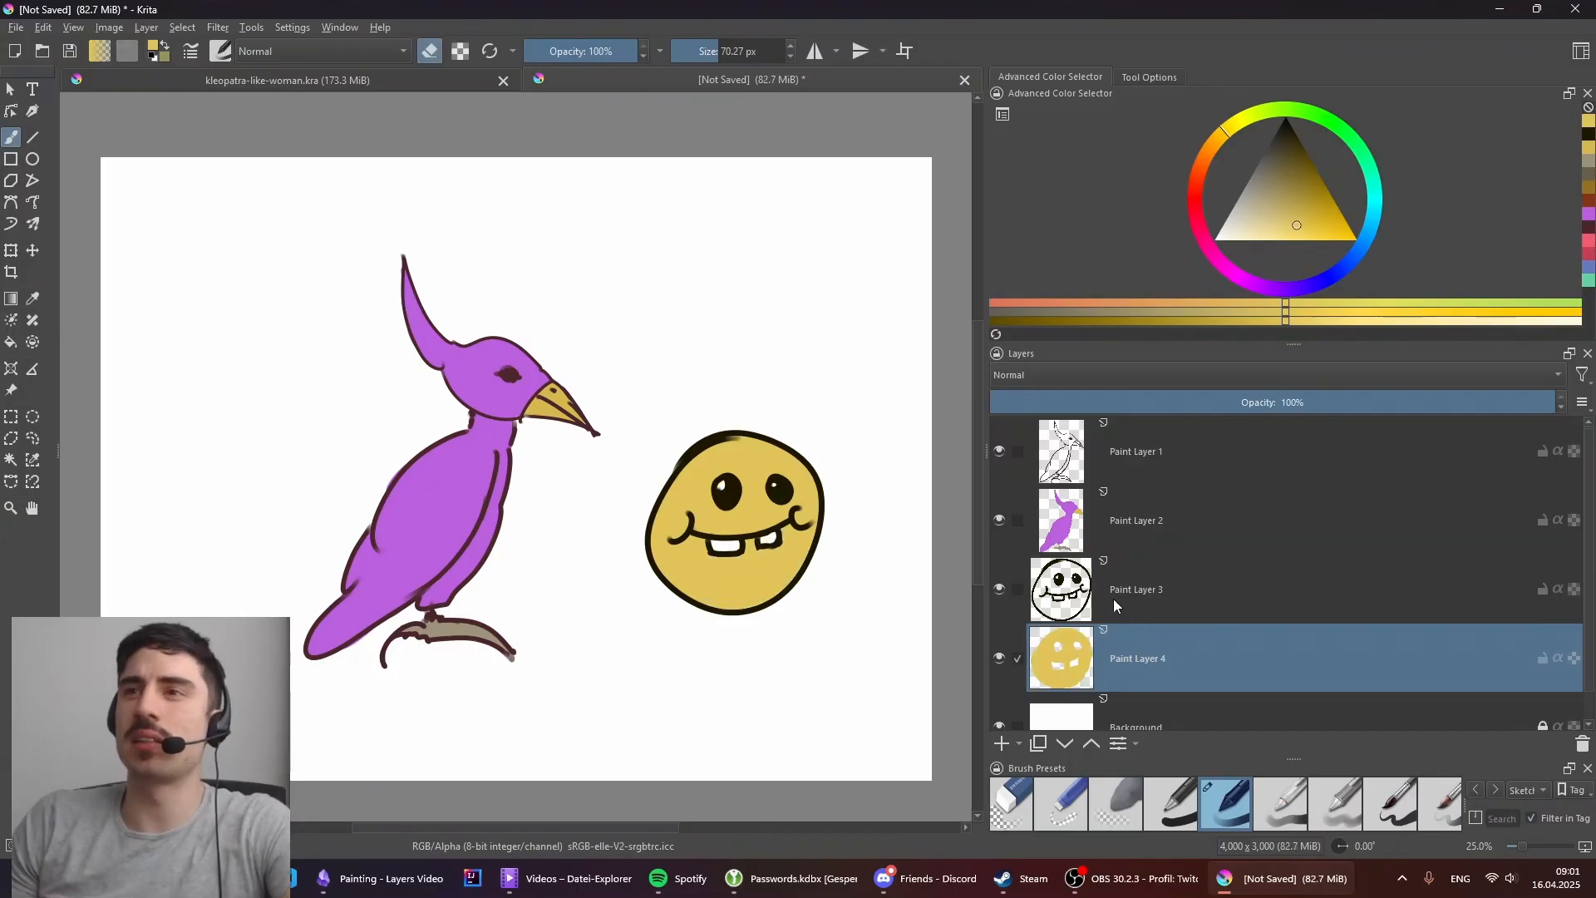
Step: Toggle the face line art on Paint Layer 3 and the bird line art on Paint Layer 1 off and on to compare
left_click(1005, 591)
left_click(1000, 592)
left_click(1000, 592)
left_click(1003, 593)
left_click(1001, 593)
left_click(1001, 593)
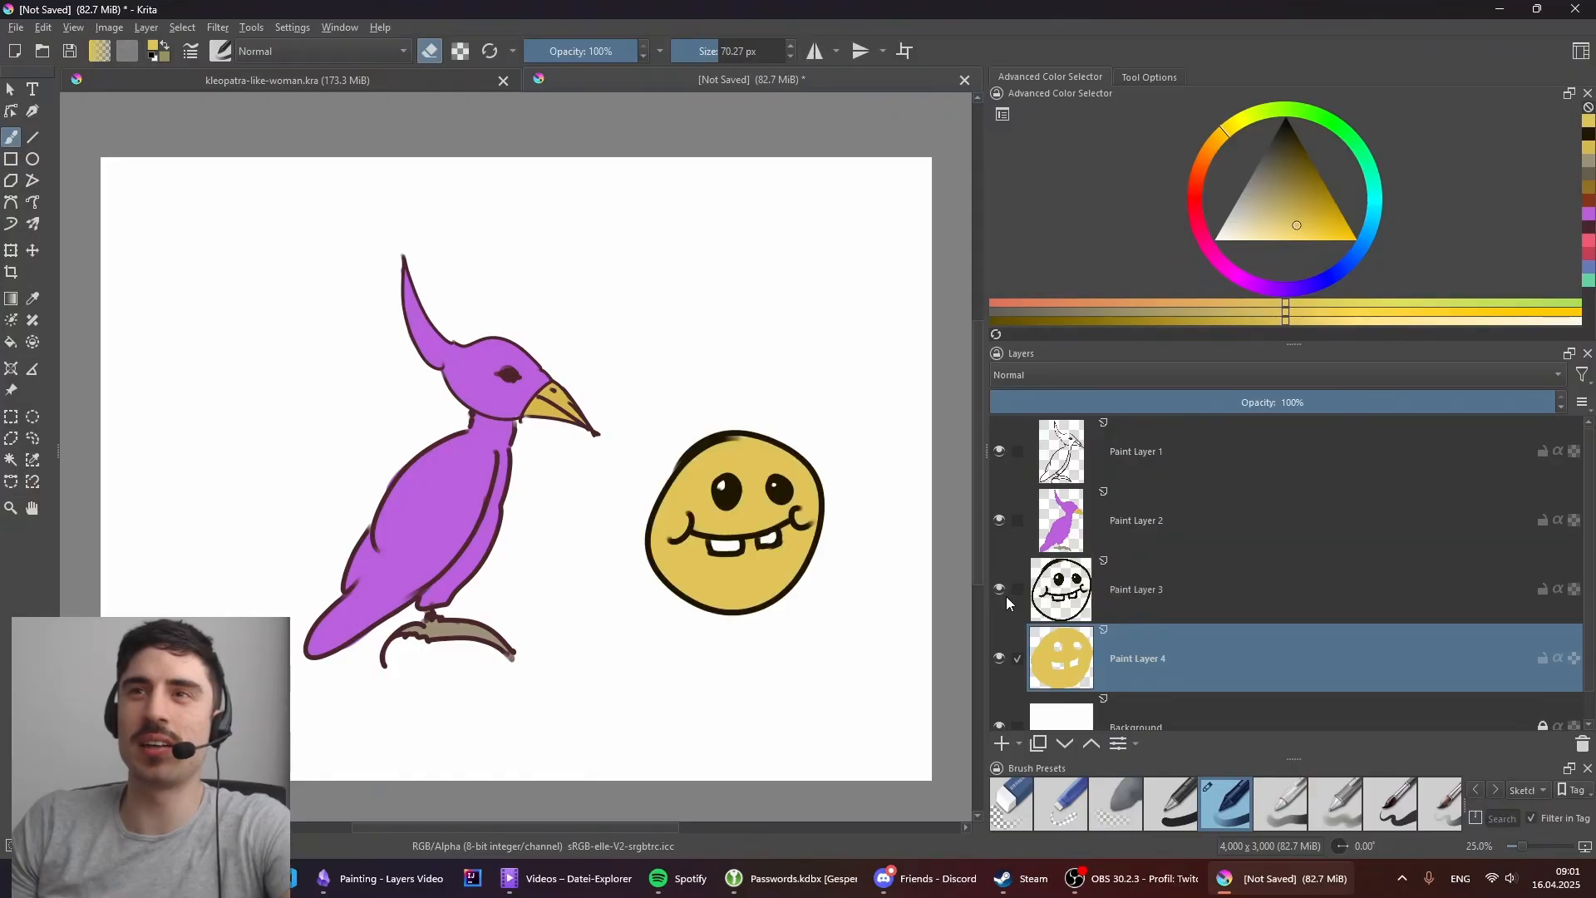
left_click(1003, 595)
left_click(999, 589)
left_click(998, 588)
left_click(998, 588)
left_click(999, 591)
left_click(1000, 590)
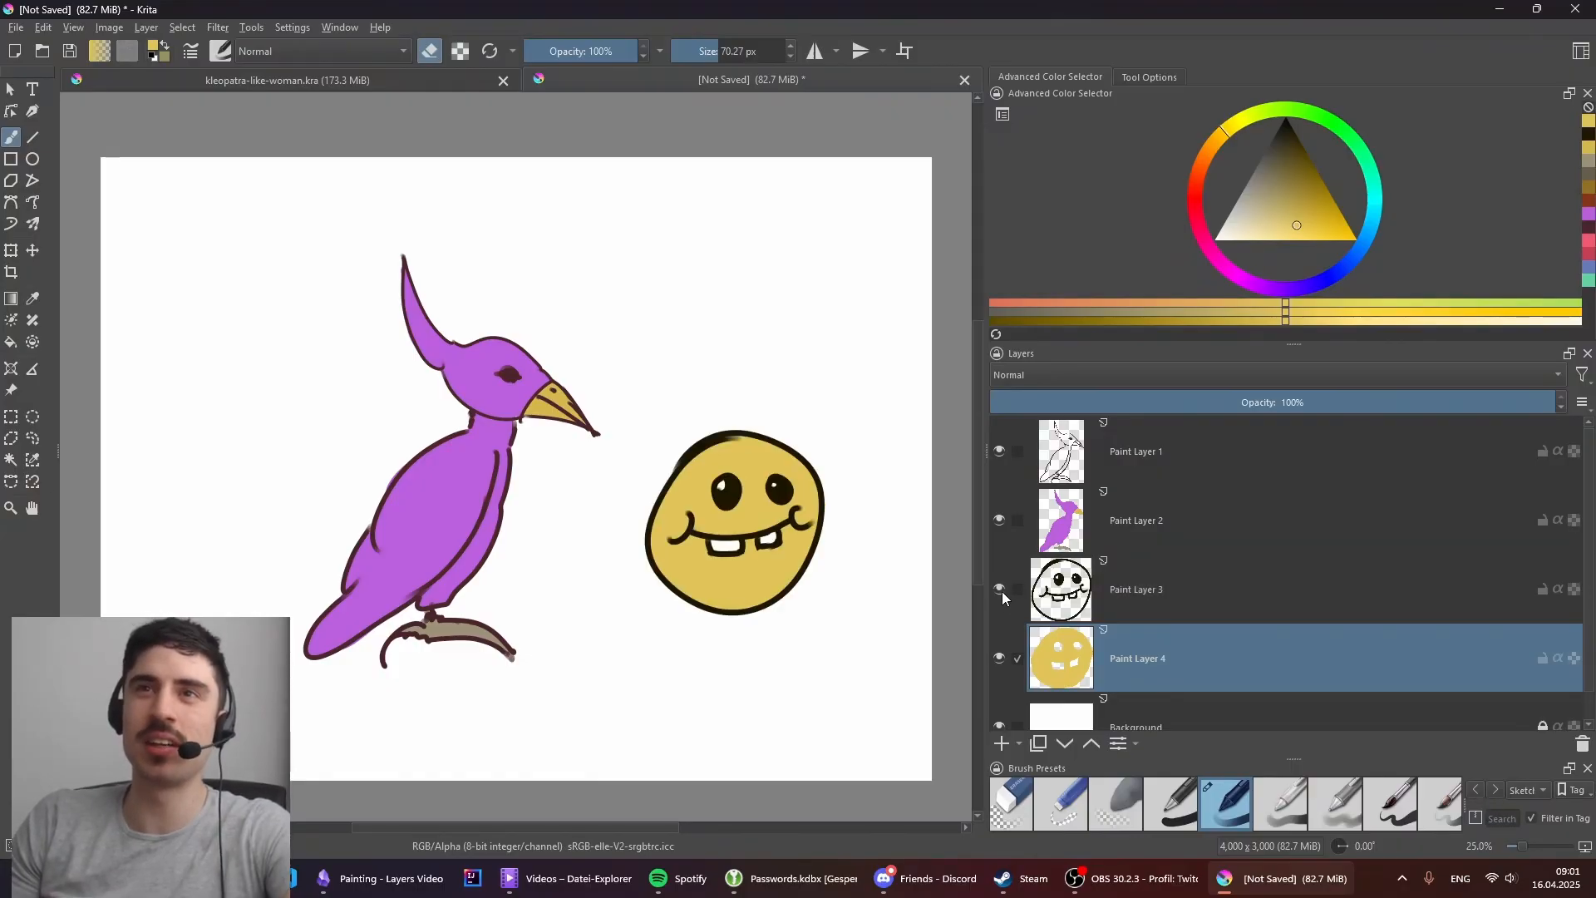
left_click(1001, 451)
left_click(999, 451)
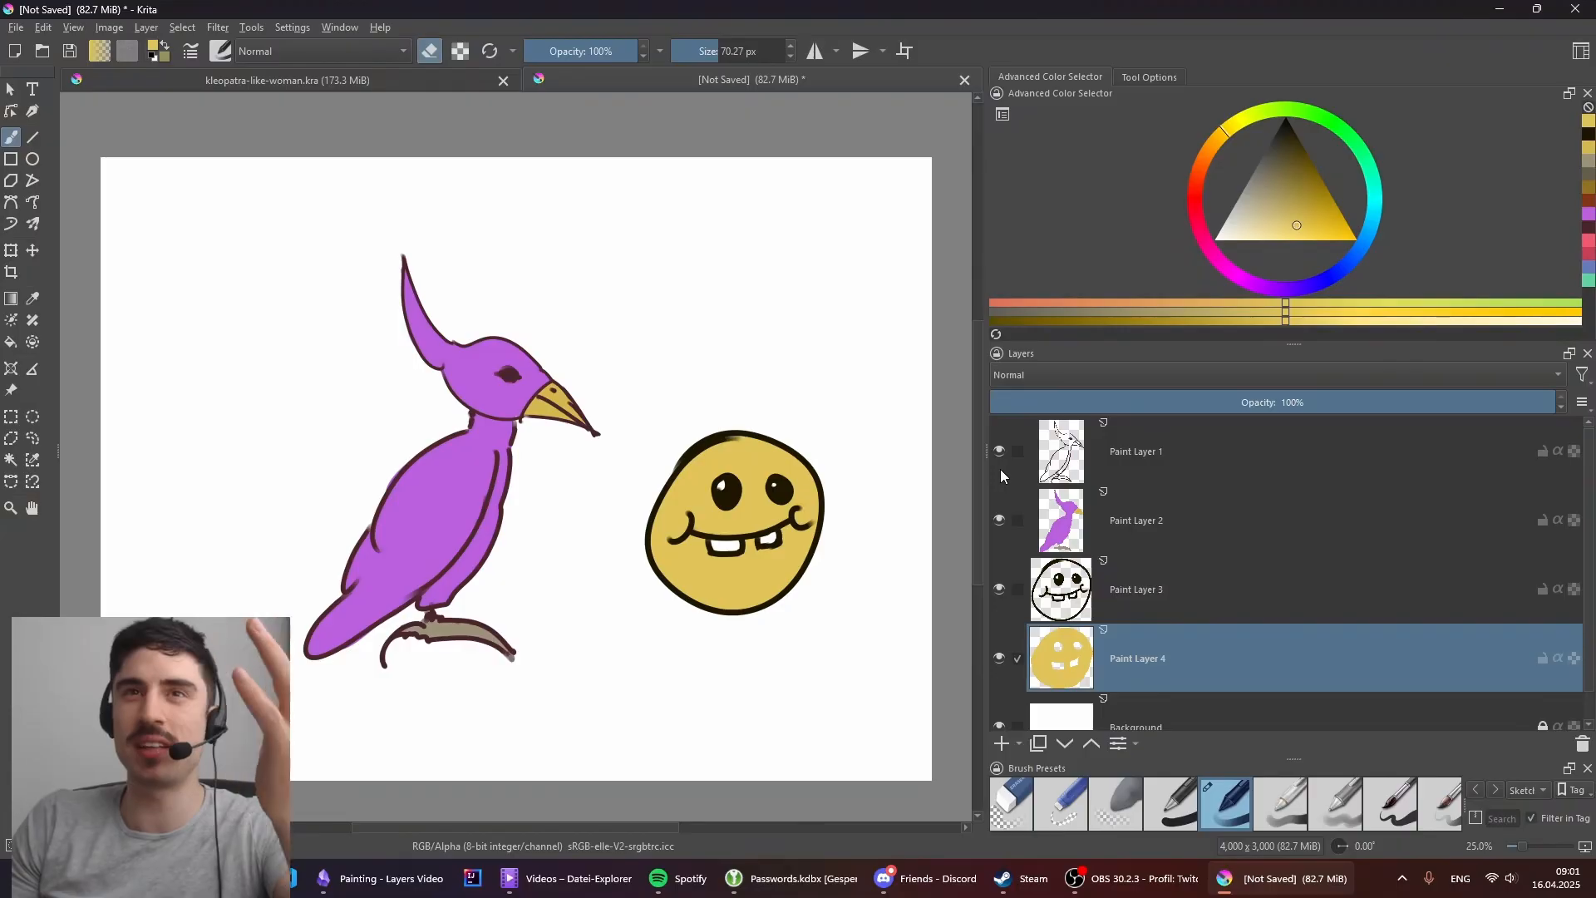
left_click(999, 588)
left_click(999, 588)
left_click(997, 592)
left_click(996, 595)
Step: Move the yellow fill on Paint Layer 4 above the face line art, and return it beneath Paint Layer 3
left_click_drag(1069, 651, 1064, 572)
mouse_move(1183, 573)
left_mouse_down()
mouse_move(1174, 651)
mouse_move(1164, 567)
mouse_move(1155, 606)
mouse_move(1164, 531)
left_mouse_up()
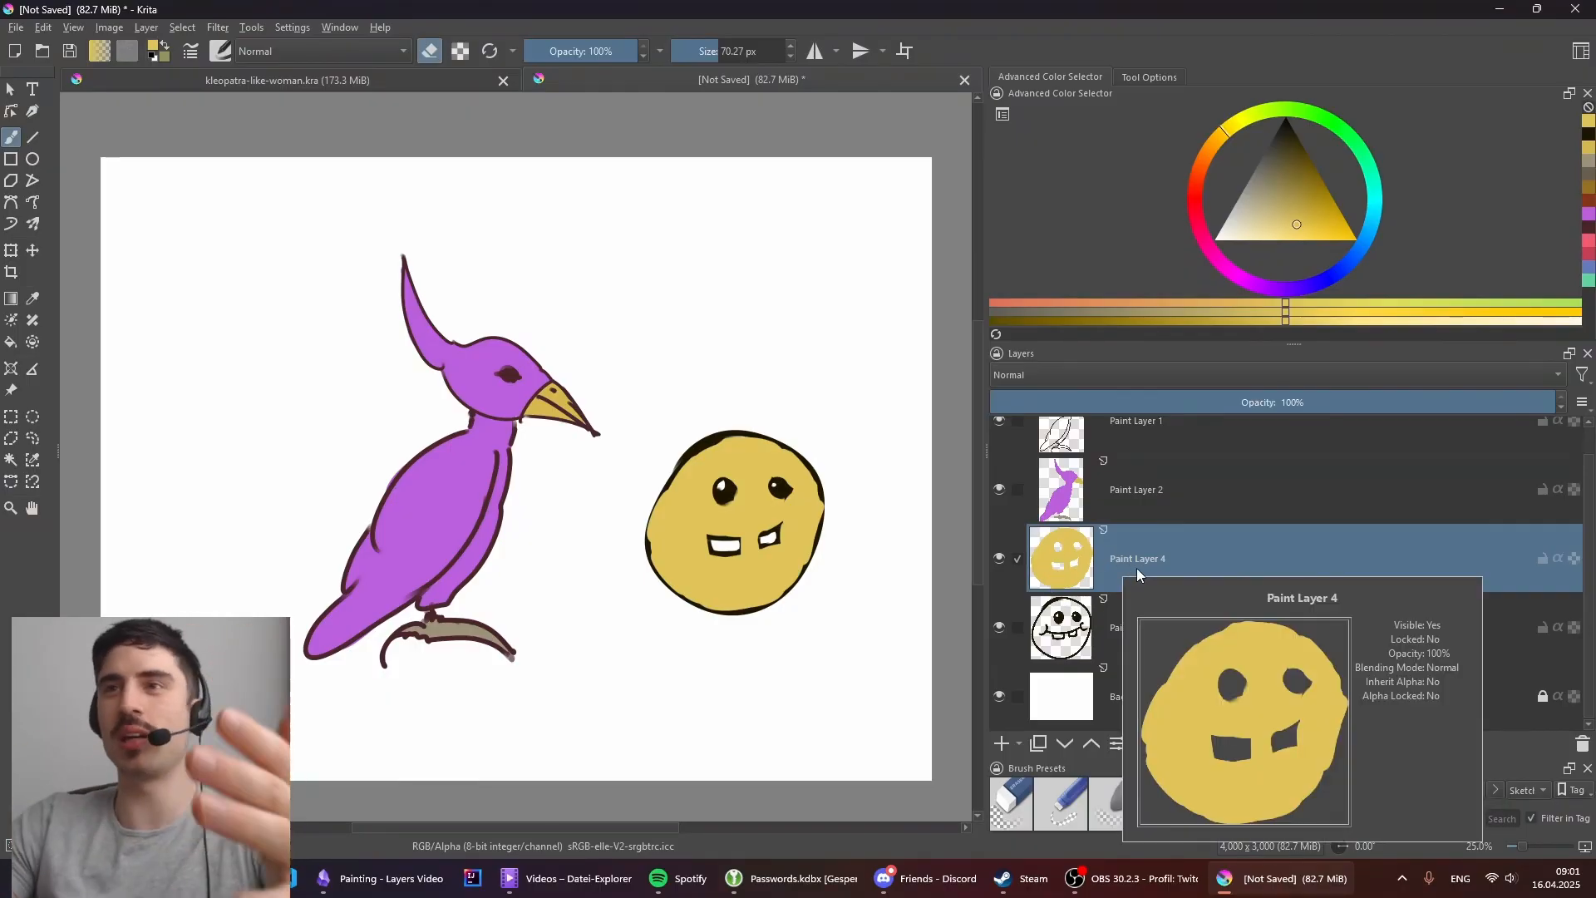
left_click_drag(1139, 573, 1158, 650)
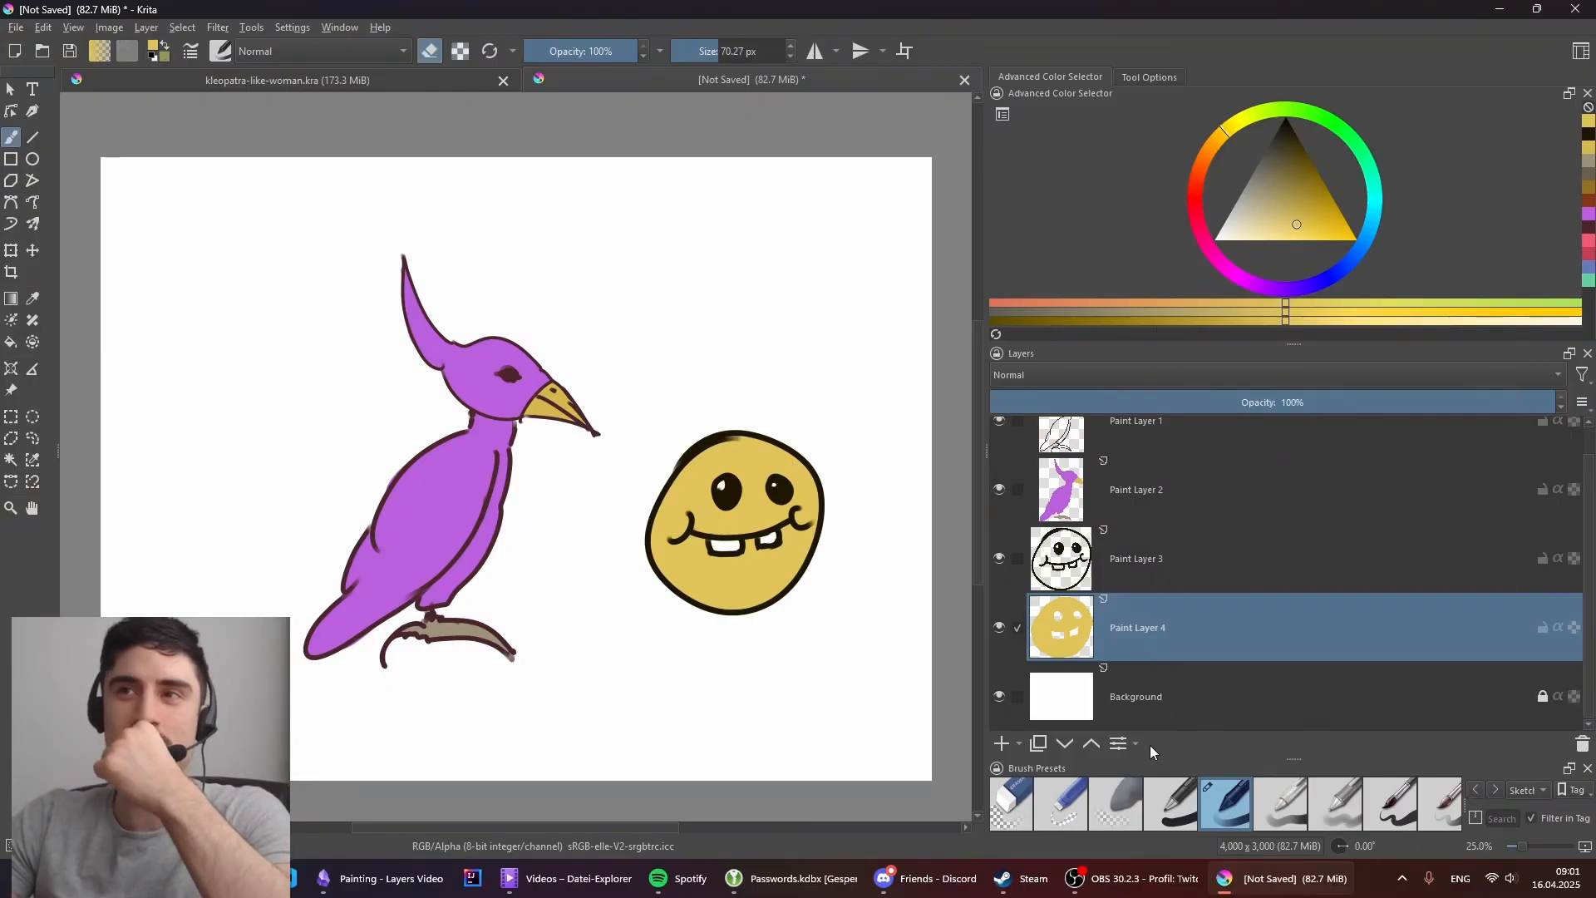
Step: Select Paint Layer 3 and extend the selection up to Paint Layer 1
mouse_move(1159, 537)
scroll(1142, 572, "up", 1)
scroll(1184, 646, "down", 1)
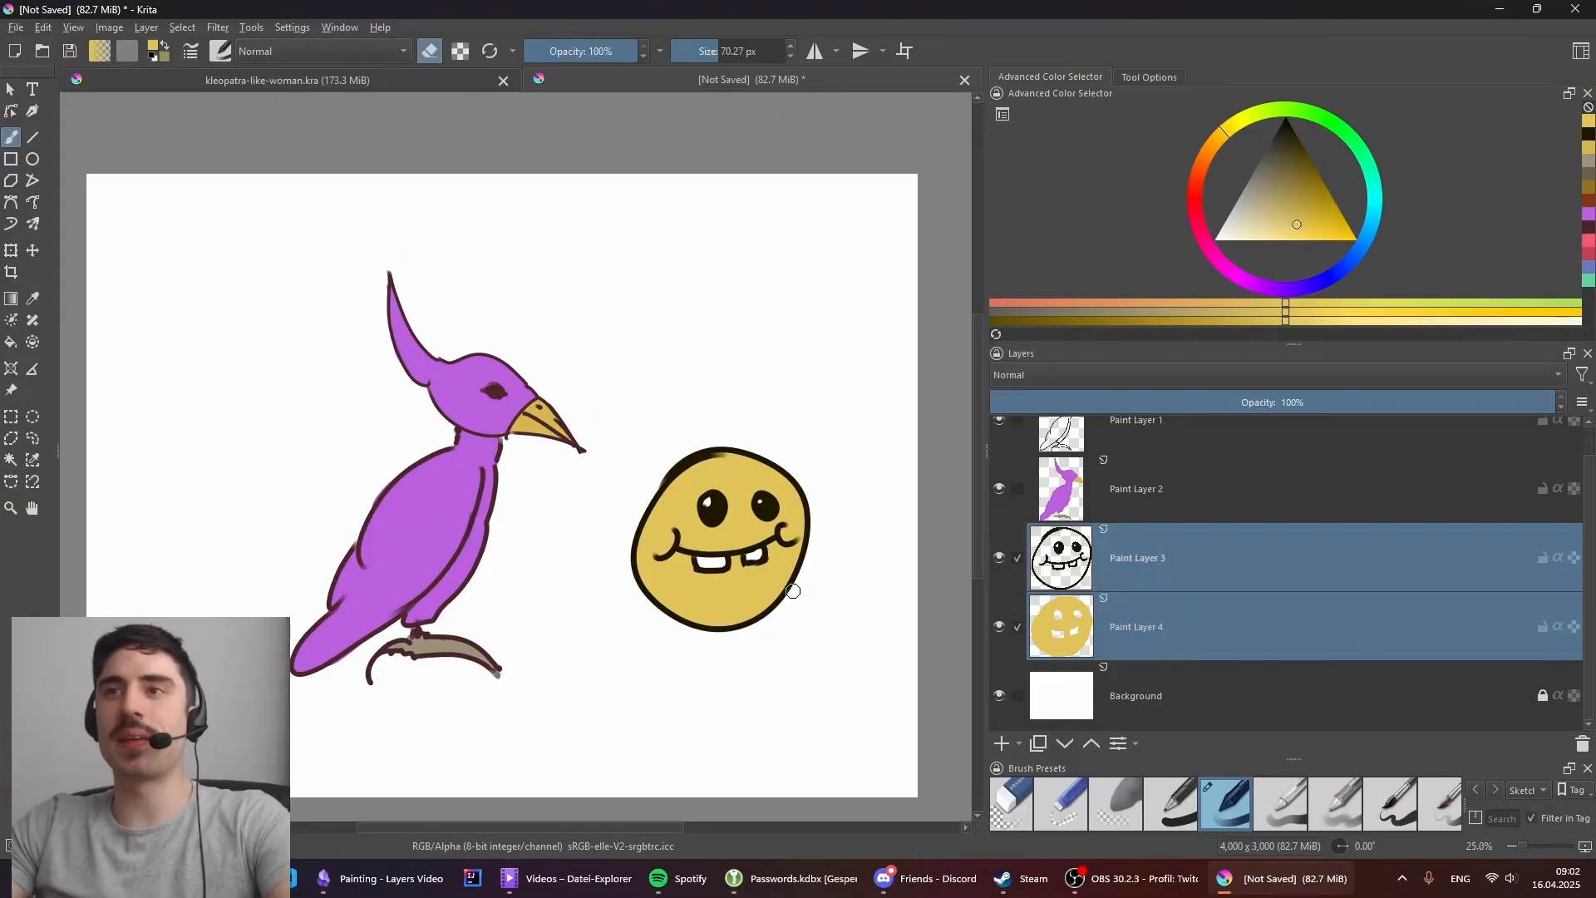
left_click(1187, 557)
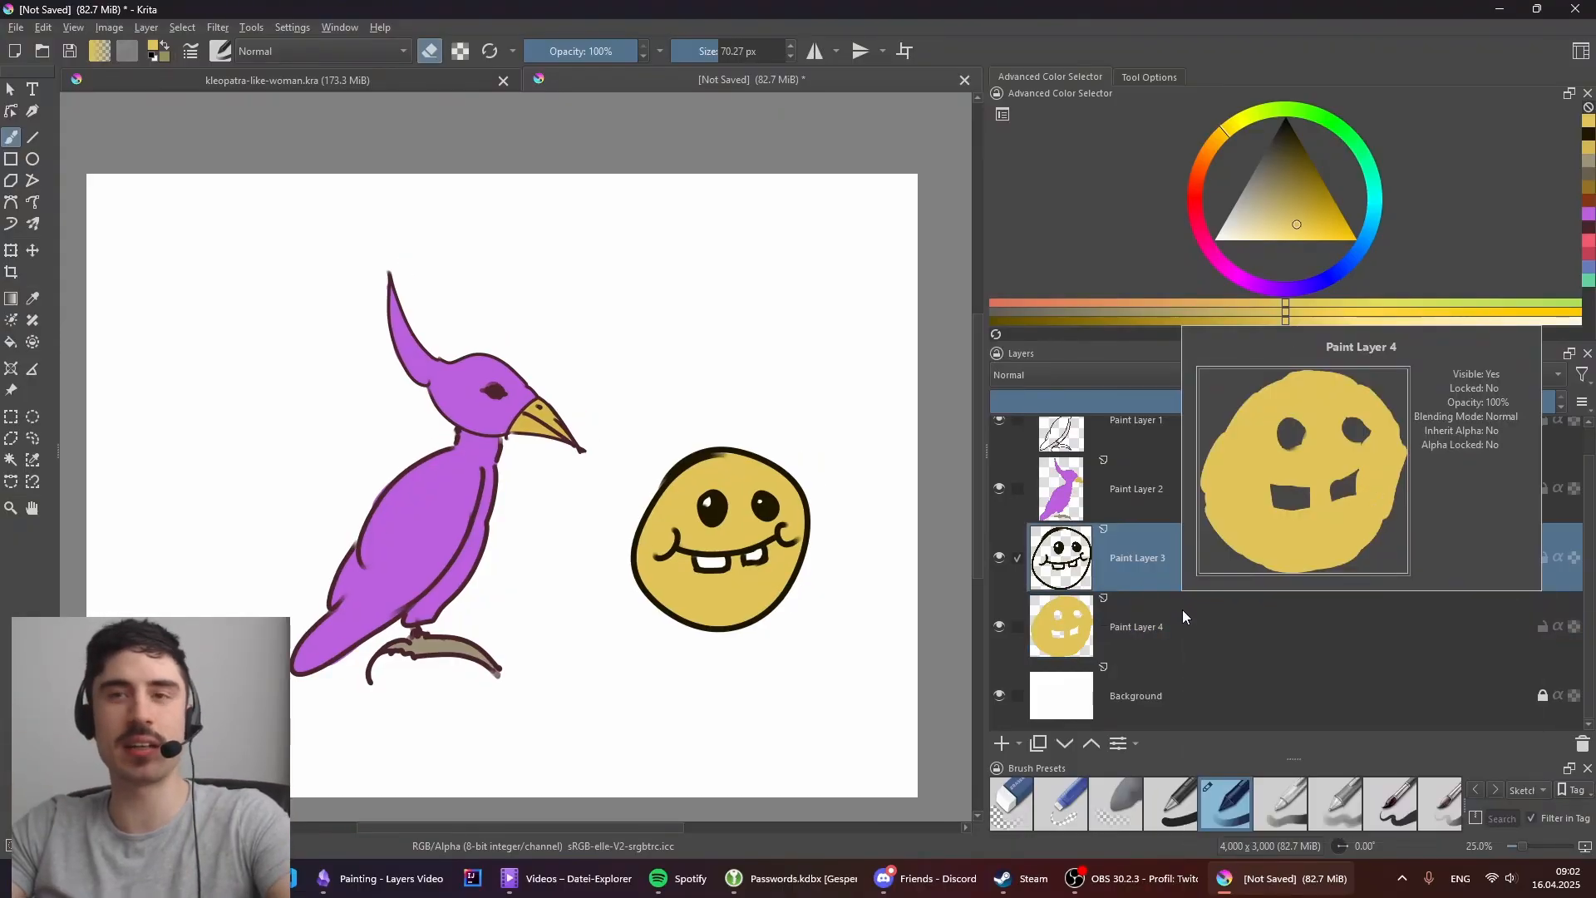
scroll(1189, 497, "up", 1)
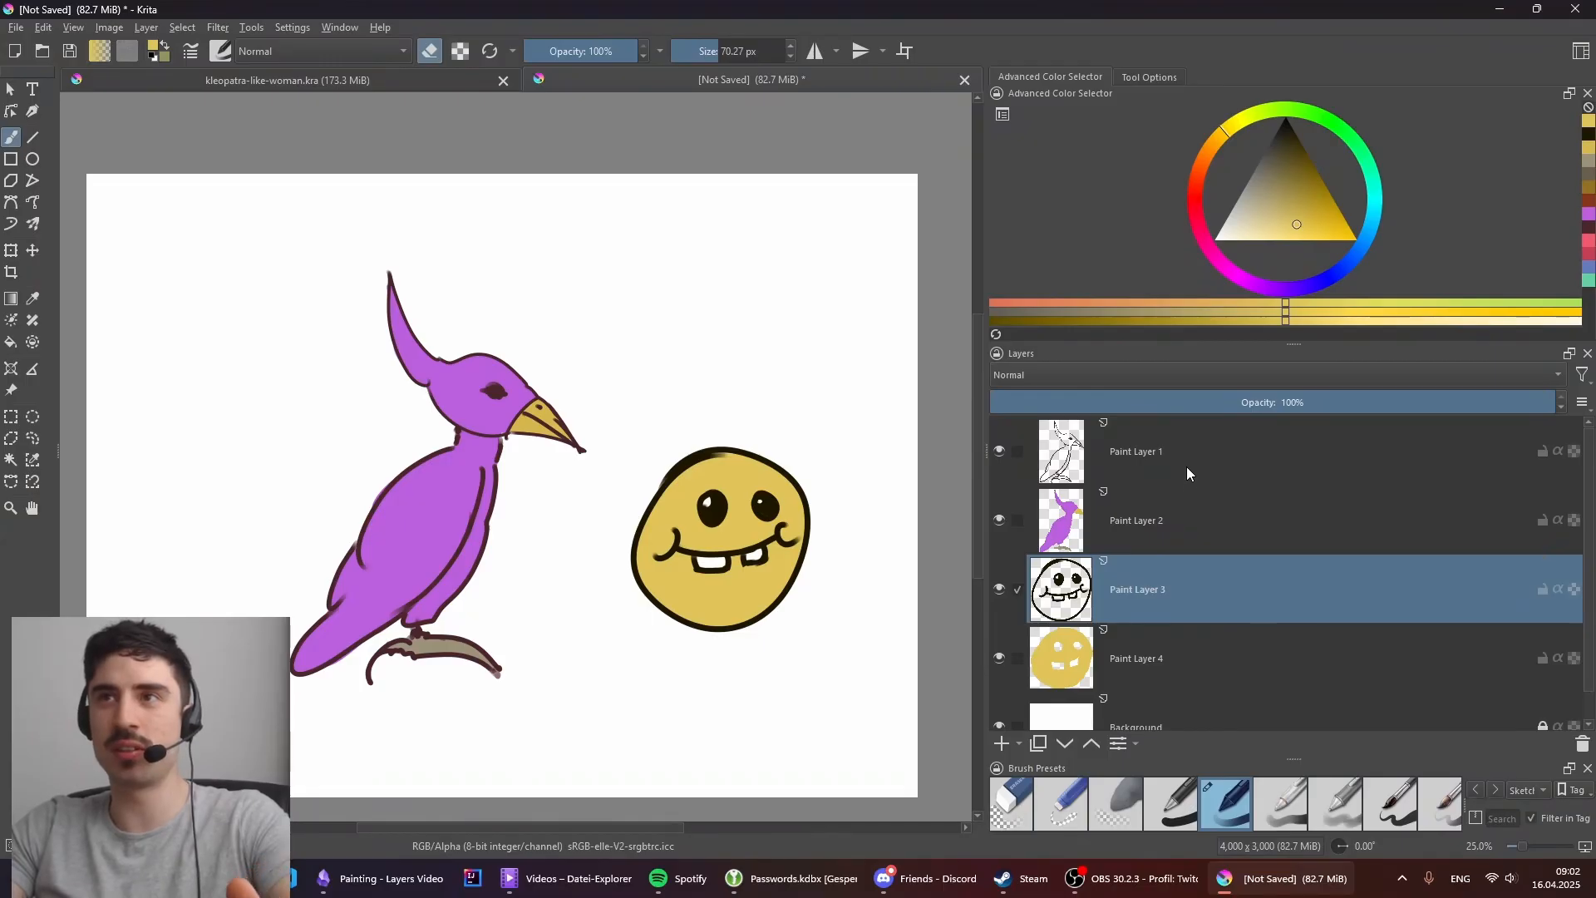
left_click(1185, 466, "shift")
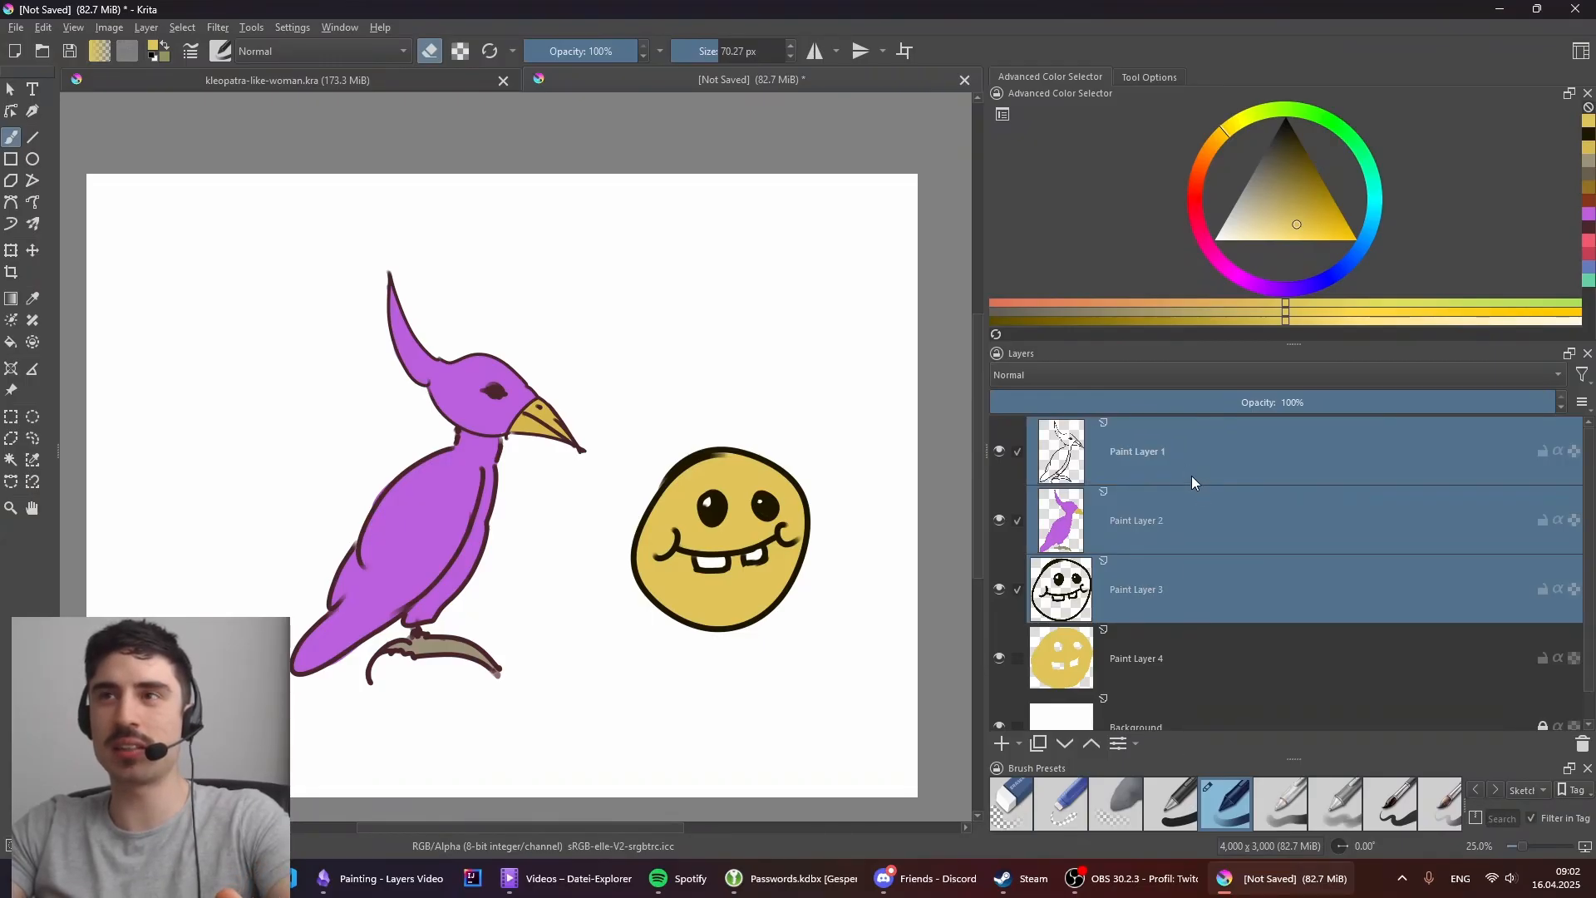
mouse_move(1178, 454)
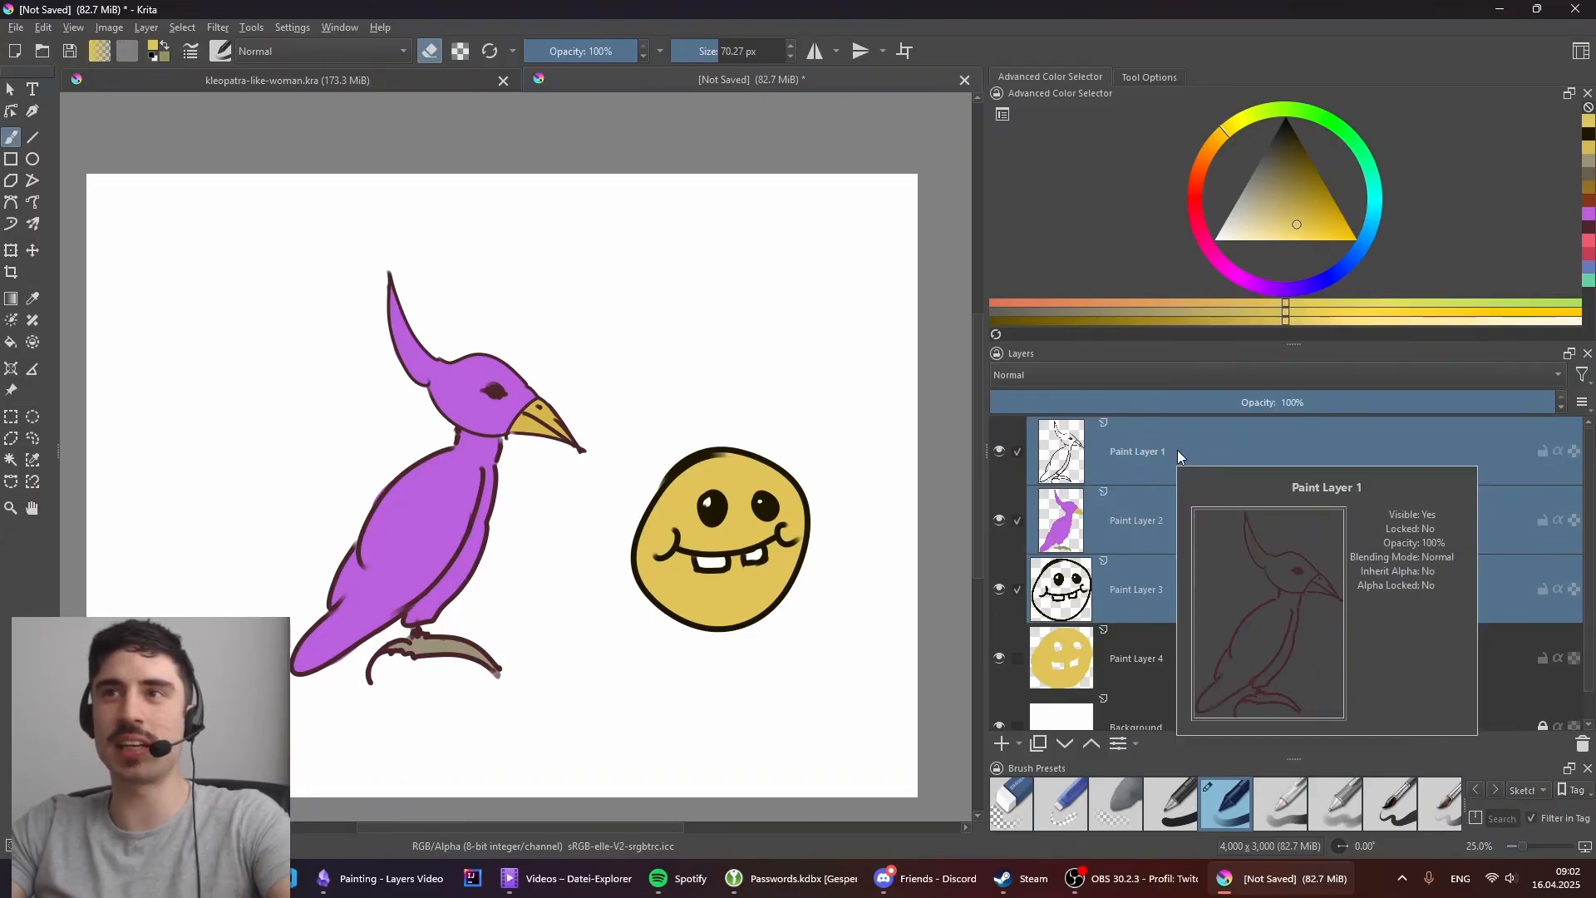
mouse_move(1176, 570)
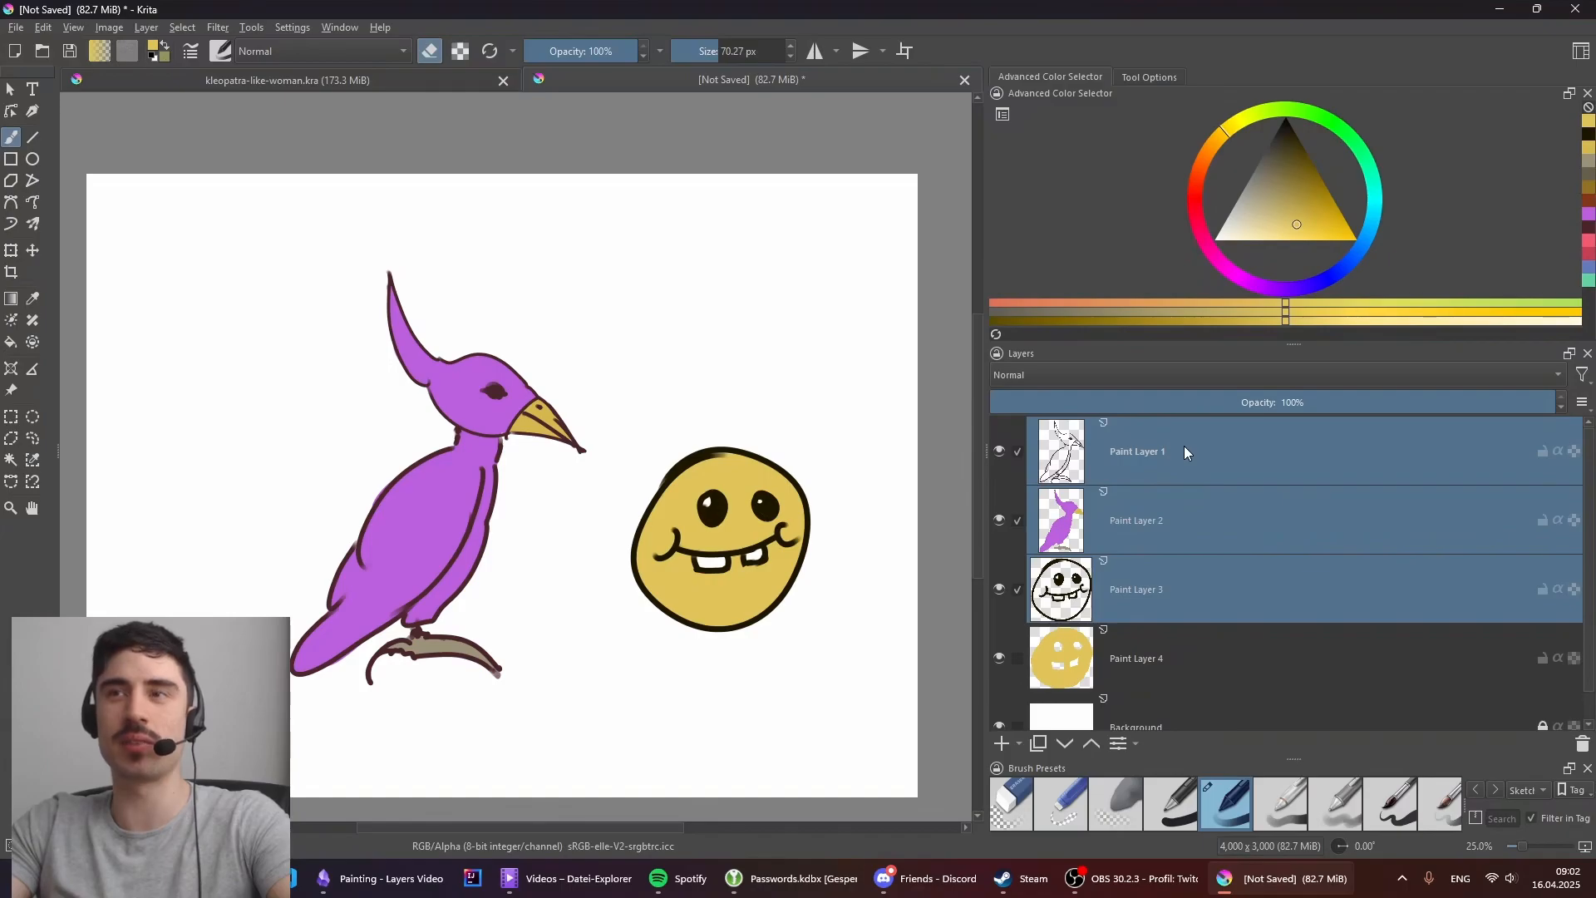
Step: Try different multi-layer range selections starting from Paint Layer 3, and remove Paint Layer 2 from the selection
left_click(1193, 596)
left_click(1201, 644, "shift")
left_click(1216, 532, "shift")
left_click(1211, 469, "shift")
left_click(1198, 640, "shift")
left_click(1199, 563, "shift")
left_click(1201, 532, "shift")
left_click(1202, 476, "shift")
left_click(1200, 569, "shift")
left_click(1199, 517, "shift")
left_click(1203, 475, "shift")
left_click(1205, 516, "shift")
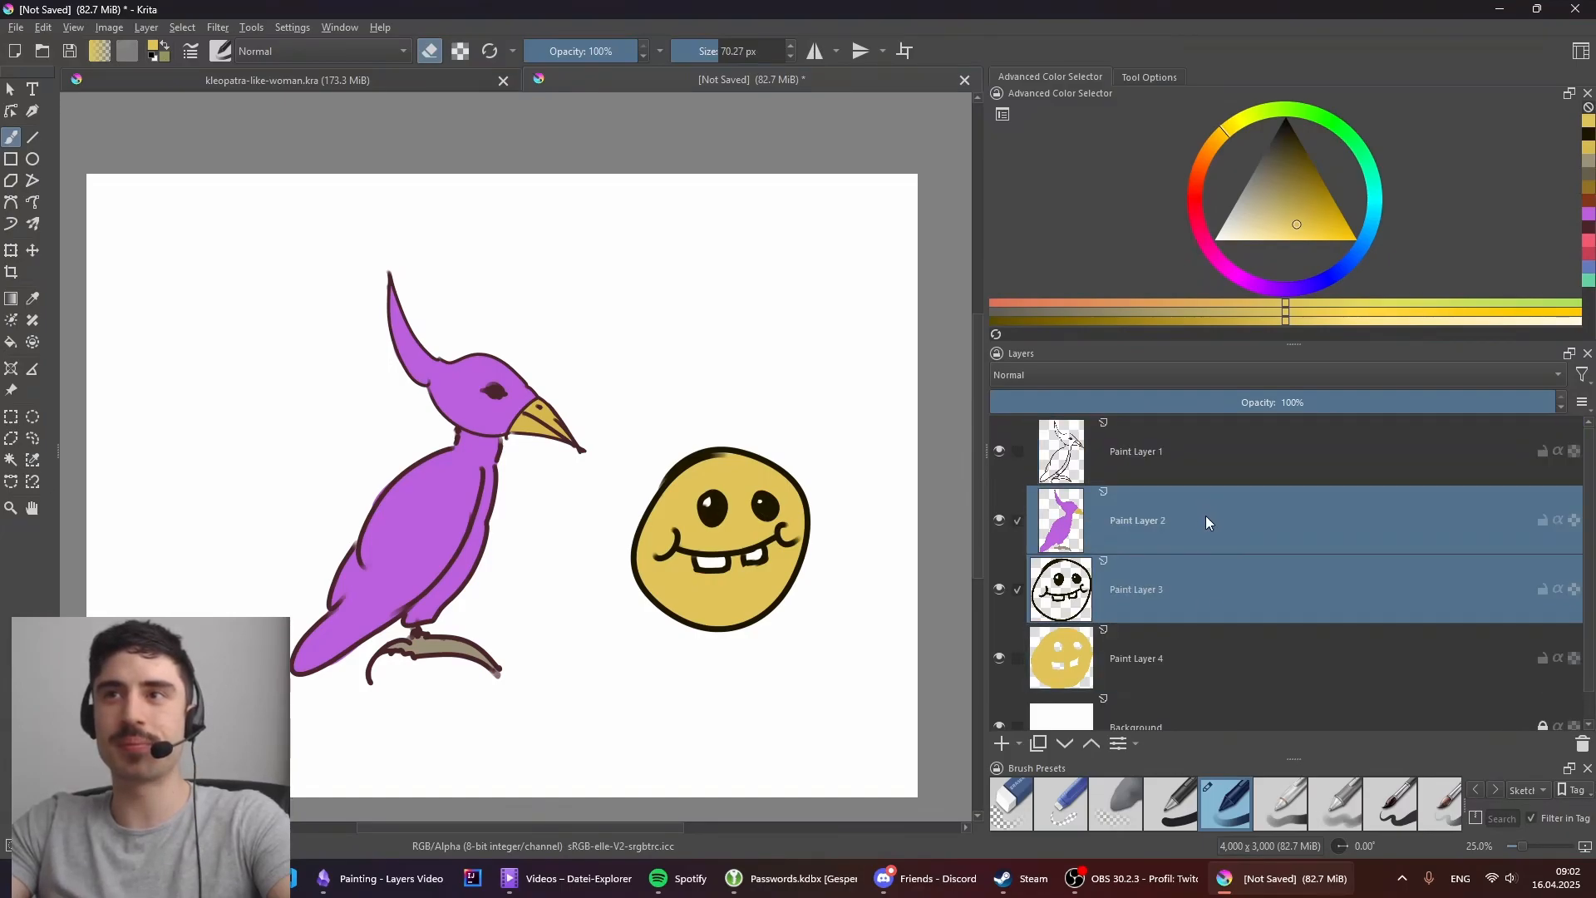
left_click(1205, 515, "ctrl")
Step: Select Paint Layer 3 and Paint Layer 4 together and move the whole face around the canvas next to the bird's beak
scroll(1219, 610, "down", 1)
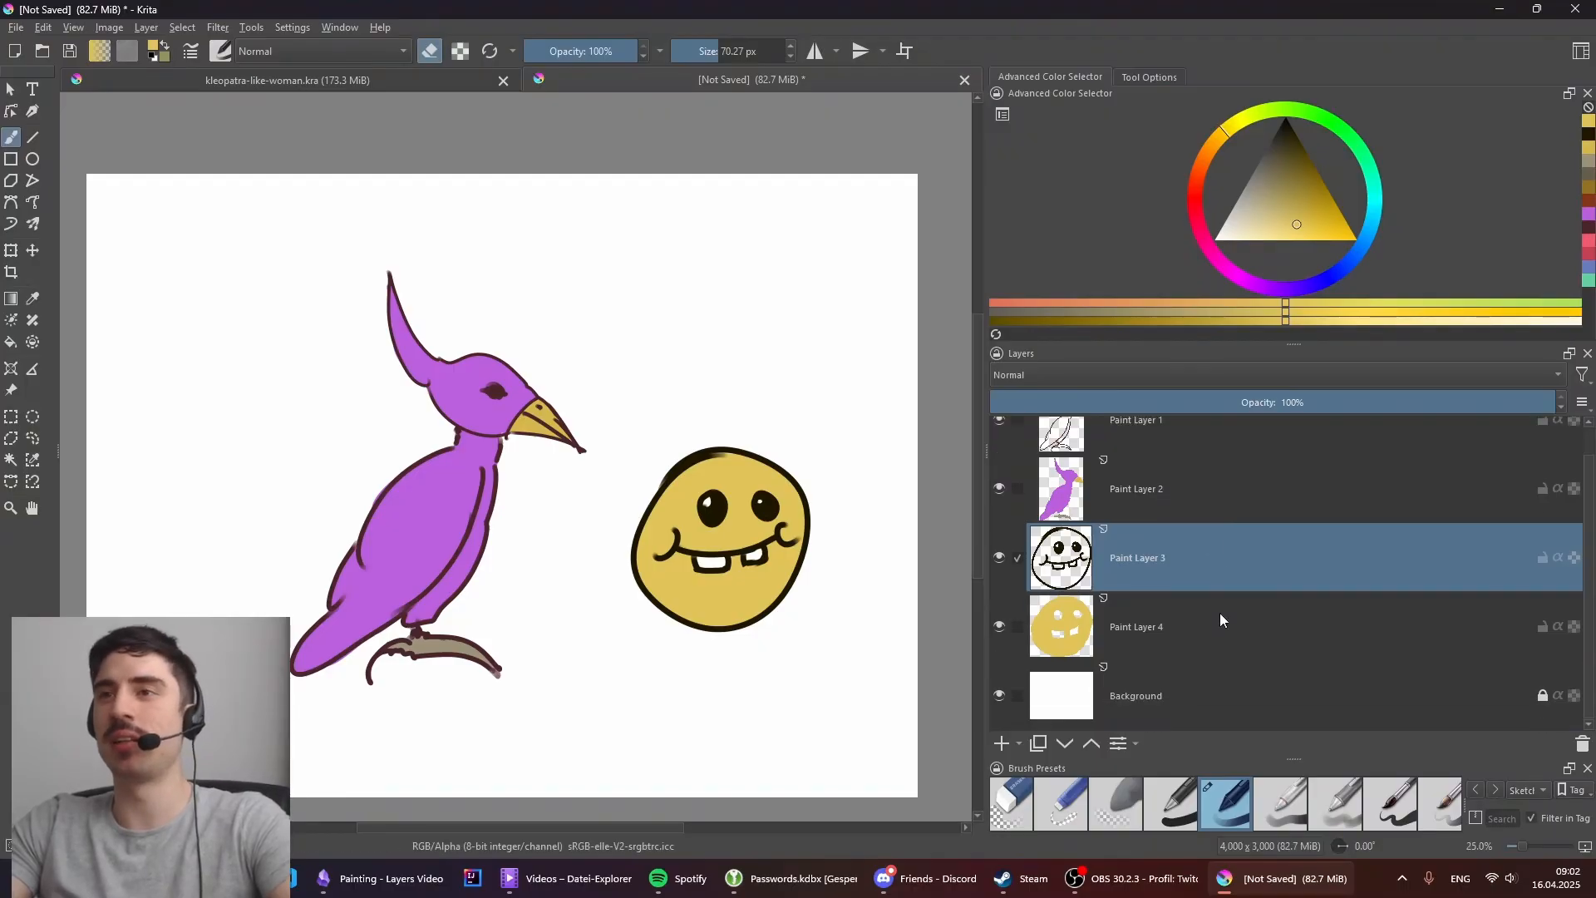
left_click(1220, 617)
left_click(1226, 577, "shift")
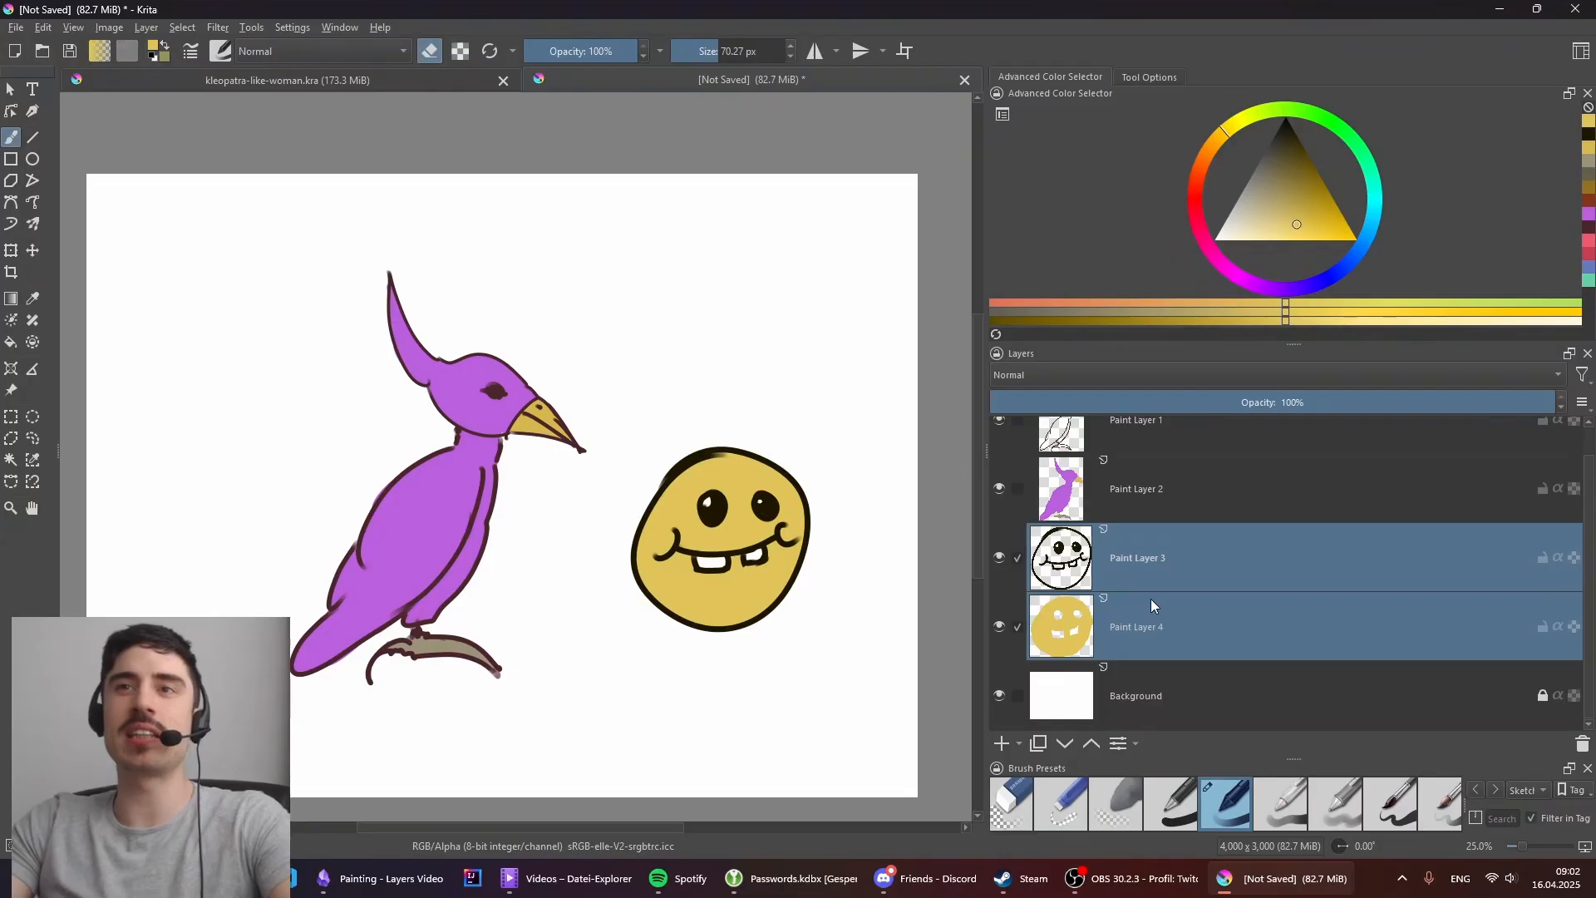
left_click(1207, 627)
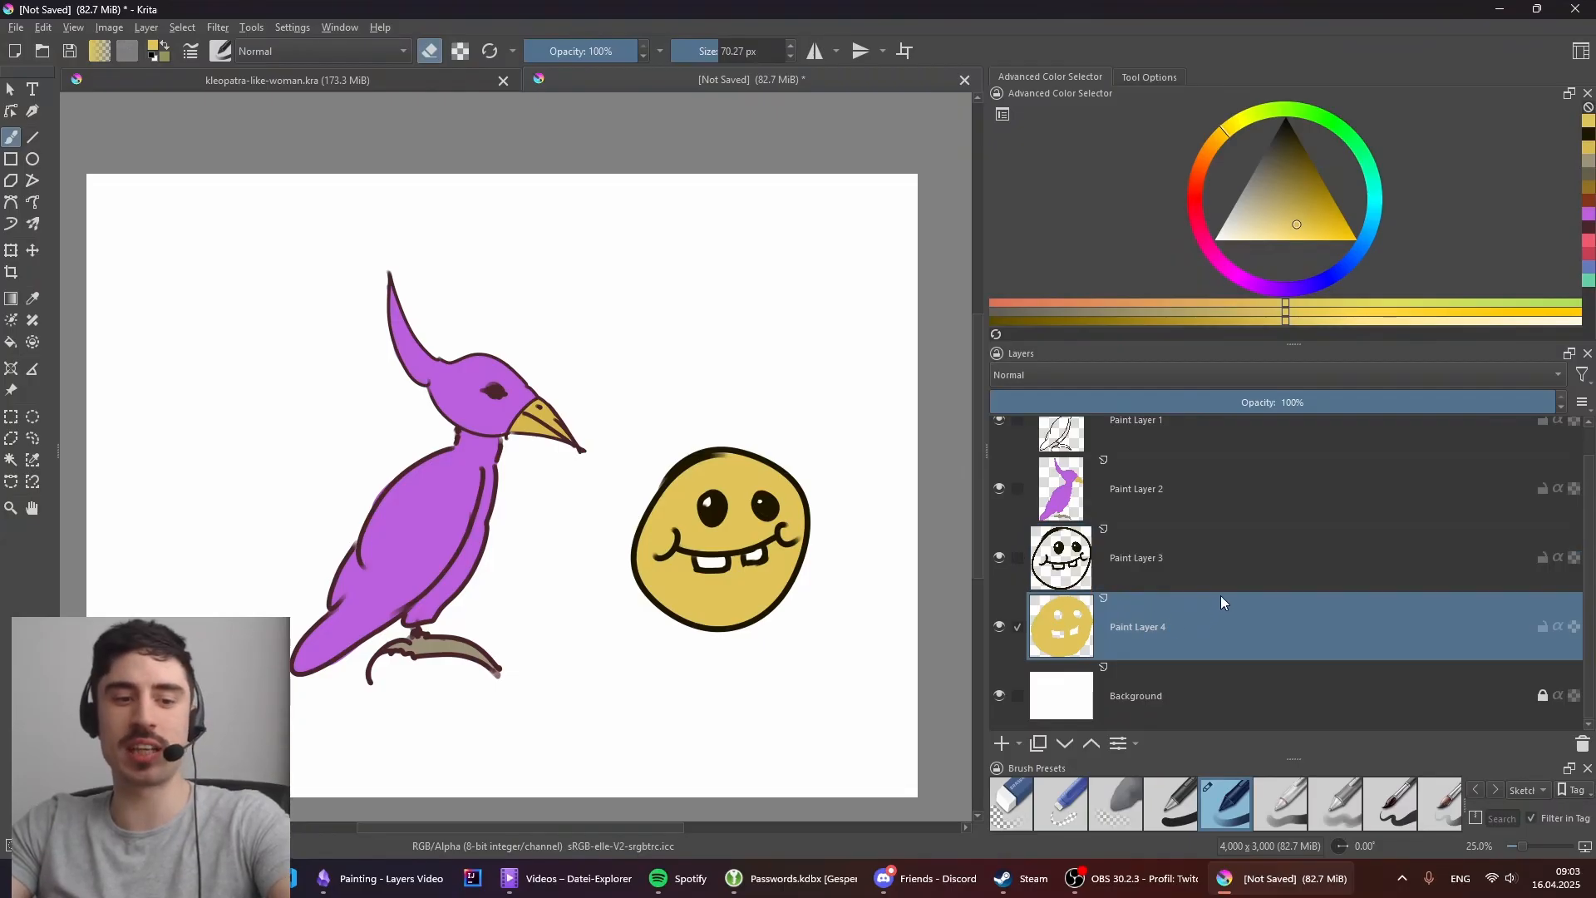
left_click(1213, 572, "shift")
key("t")
left_click_drag(747, 578, 749, 525)
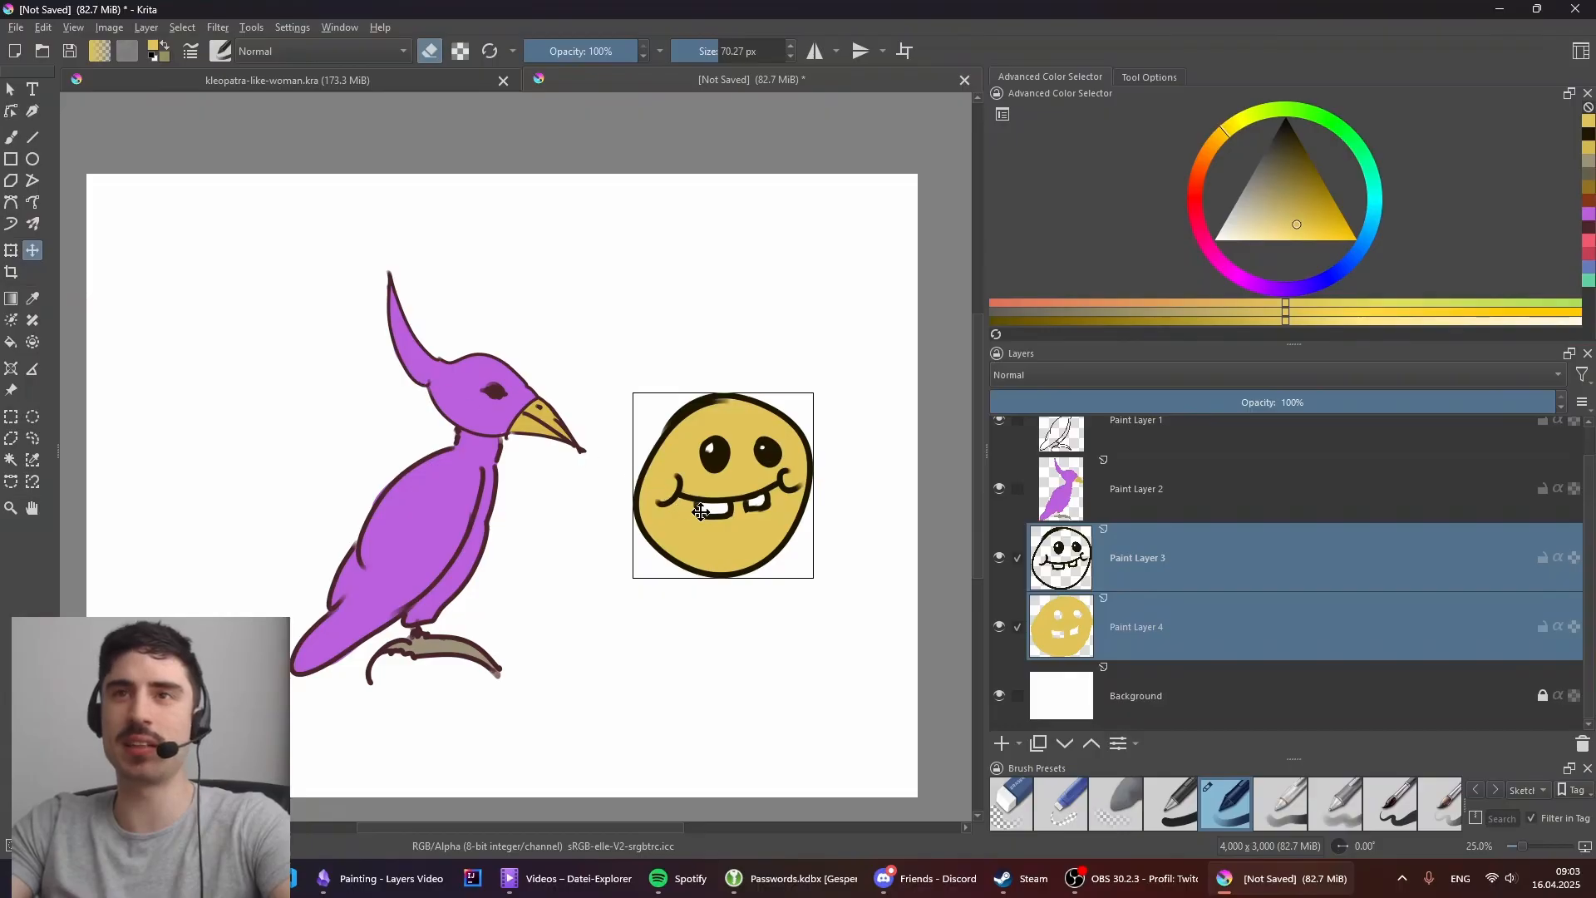
mouse_move(788, 541)
left_mouse_down()
mouse_move(734, 408)
mouse_move(784, 522)
mouse_move(687, 562)
mouse_move(775, 549)
left_mouse_up()
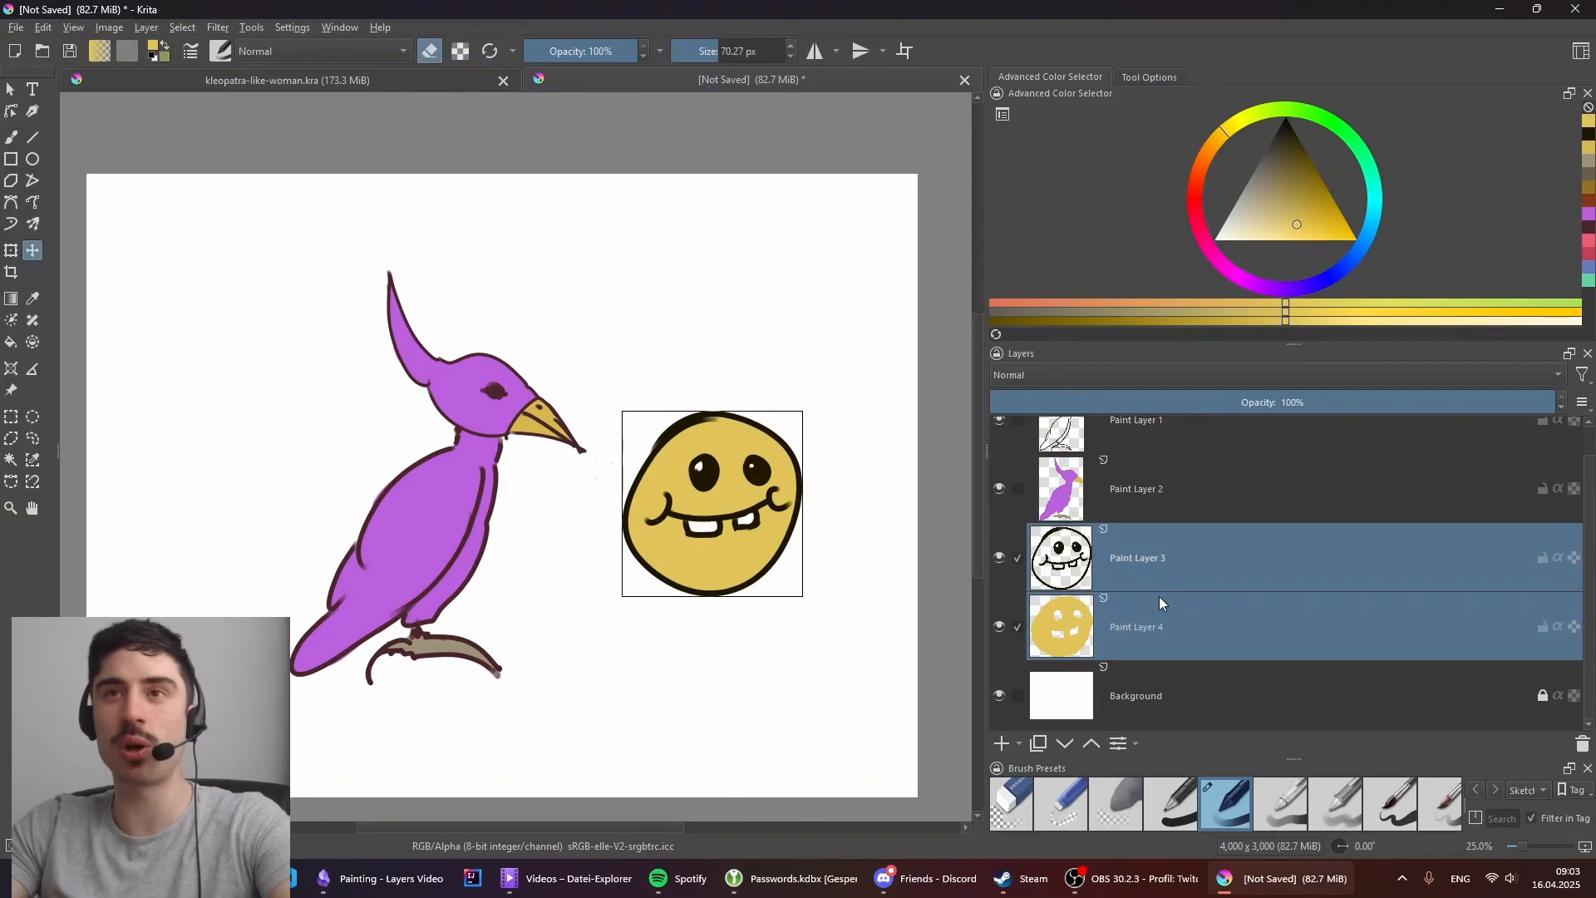
left_click_drag(753, 508, 728, 544)
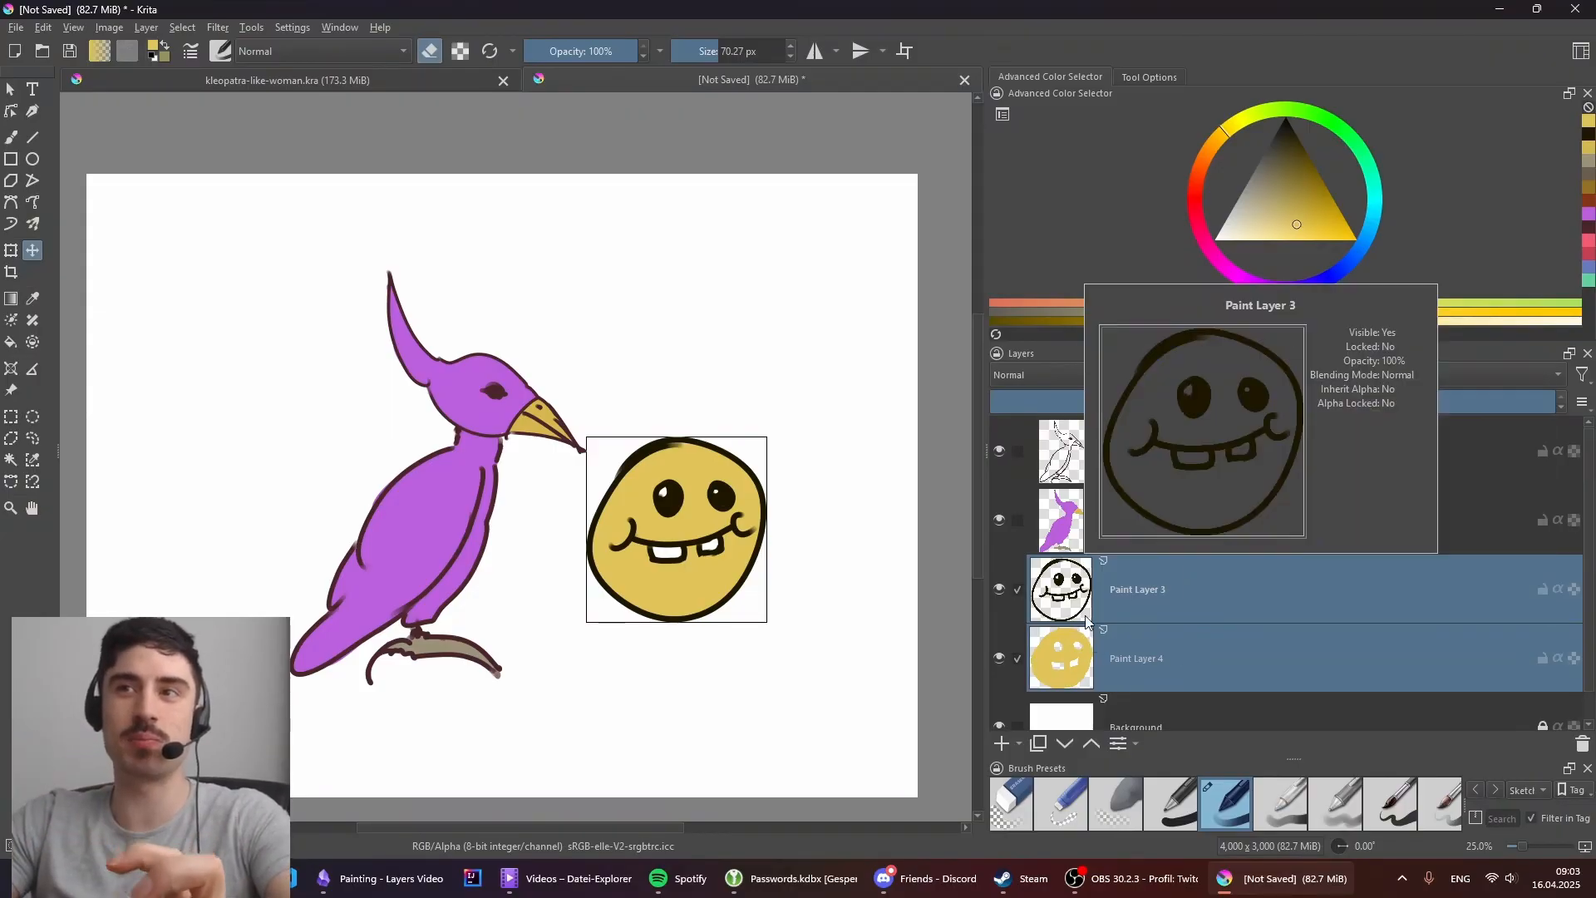
mouse_move(731, 496)
left_mouse_down()
mouse_move(493, 188)
mouse_move(369, 451)
mouse_move(541, 499)
mouse_move(748, 437)
left_mouse_up()
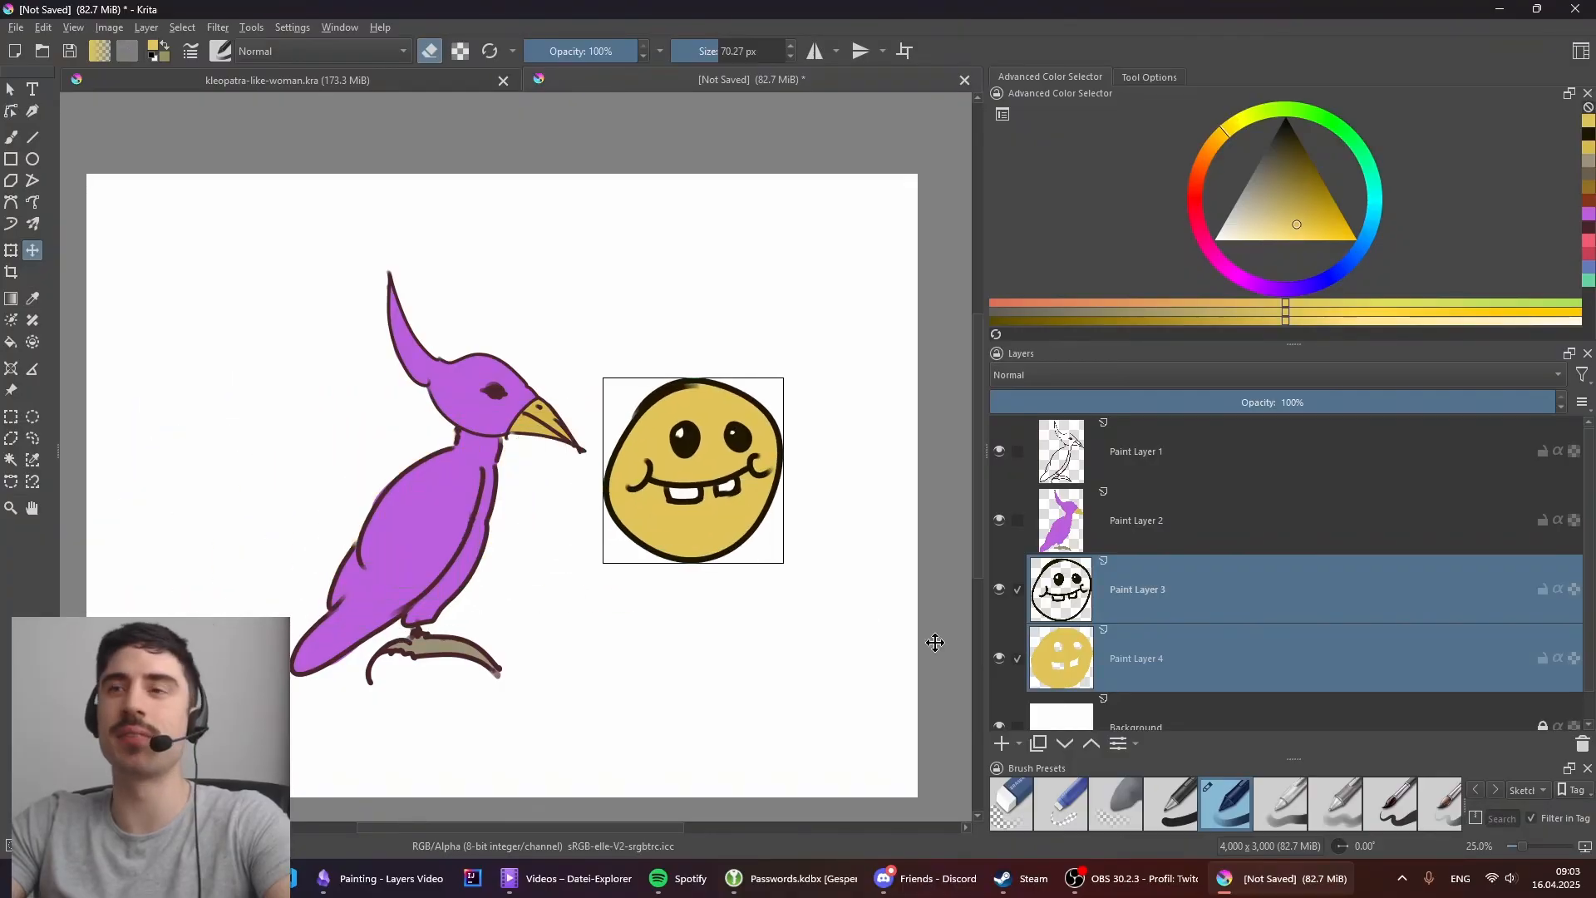
Step: Place the two face layers between Paint Layer 1 and Paint Layer 2, and move the face over the bird's body
left_click_drag(1165, 580, 1165, 507)
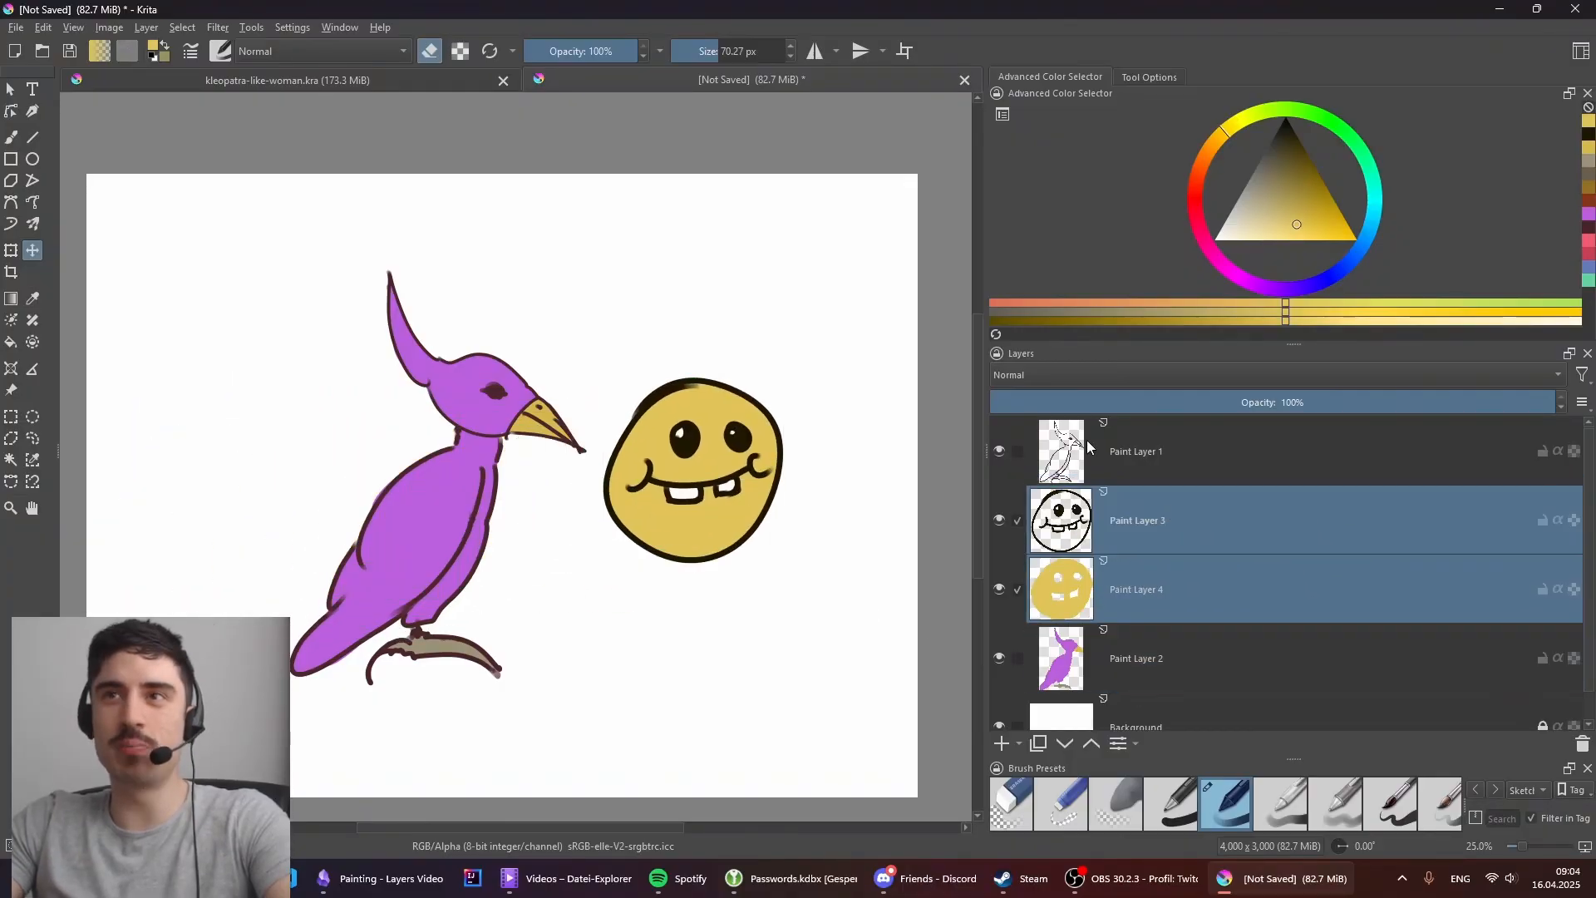
left_click_drag(745, 507, 502, 536)
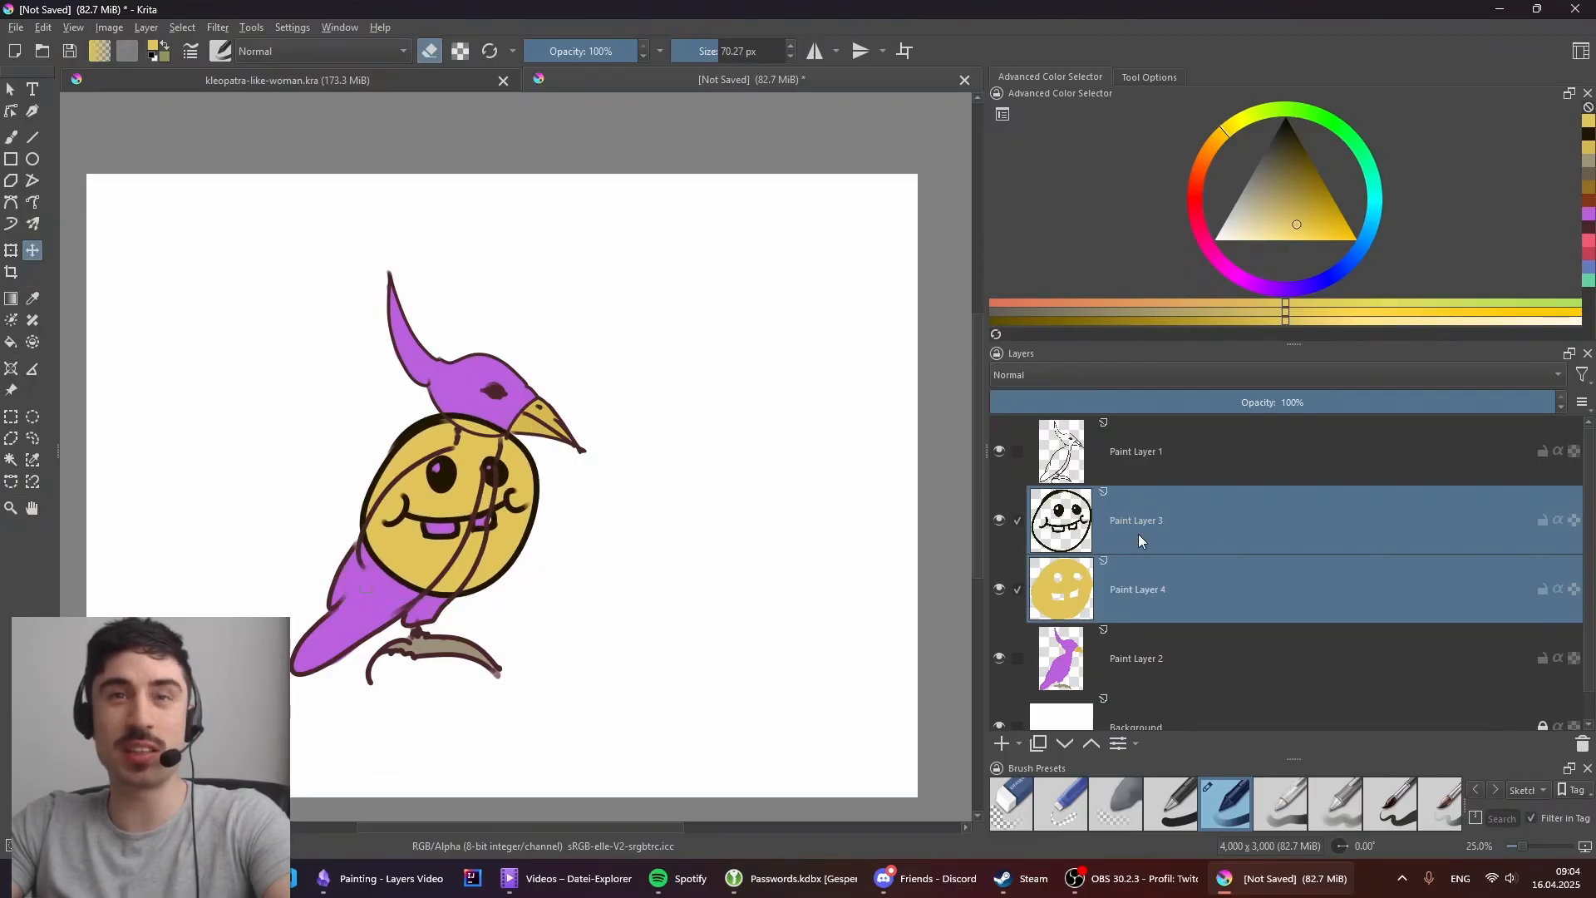
mouse_move(1154, 666)
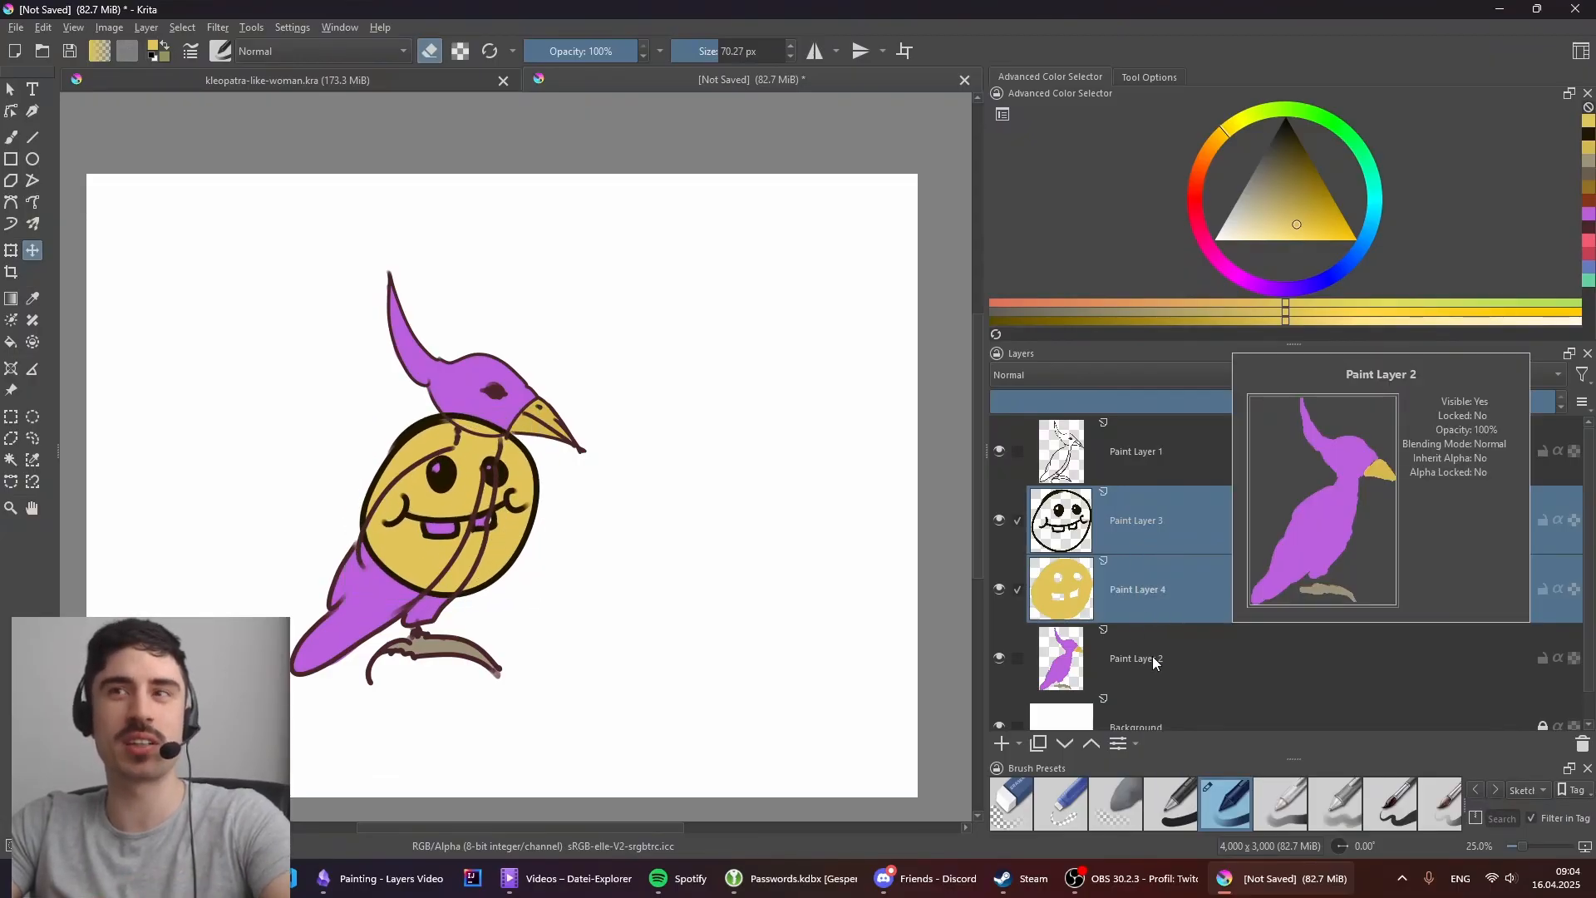
mouse_move(535, 542)
left_mouse_down()
mouse_move(625, 567)
mouse_move(530, 547)
left_mouse_up()
left_click(1132, 474)
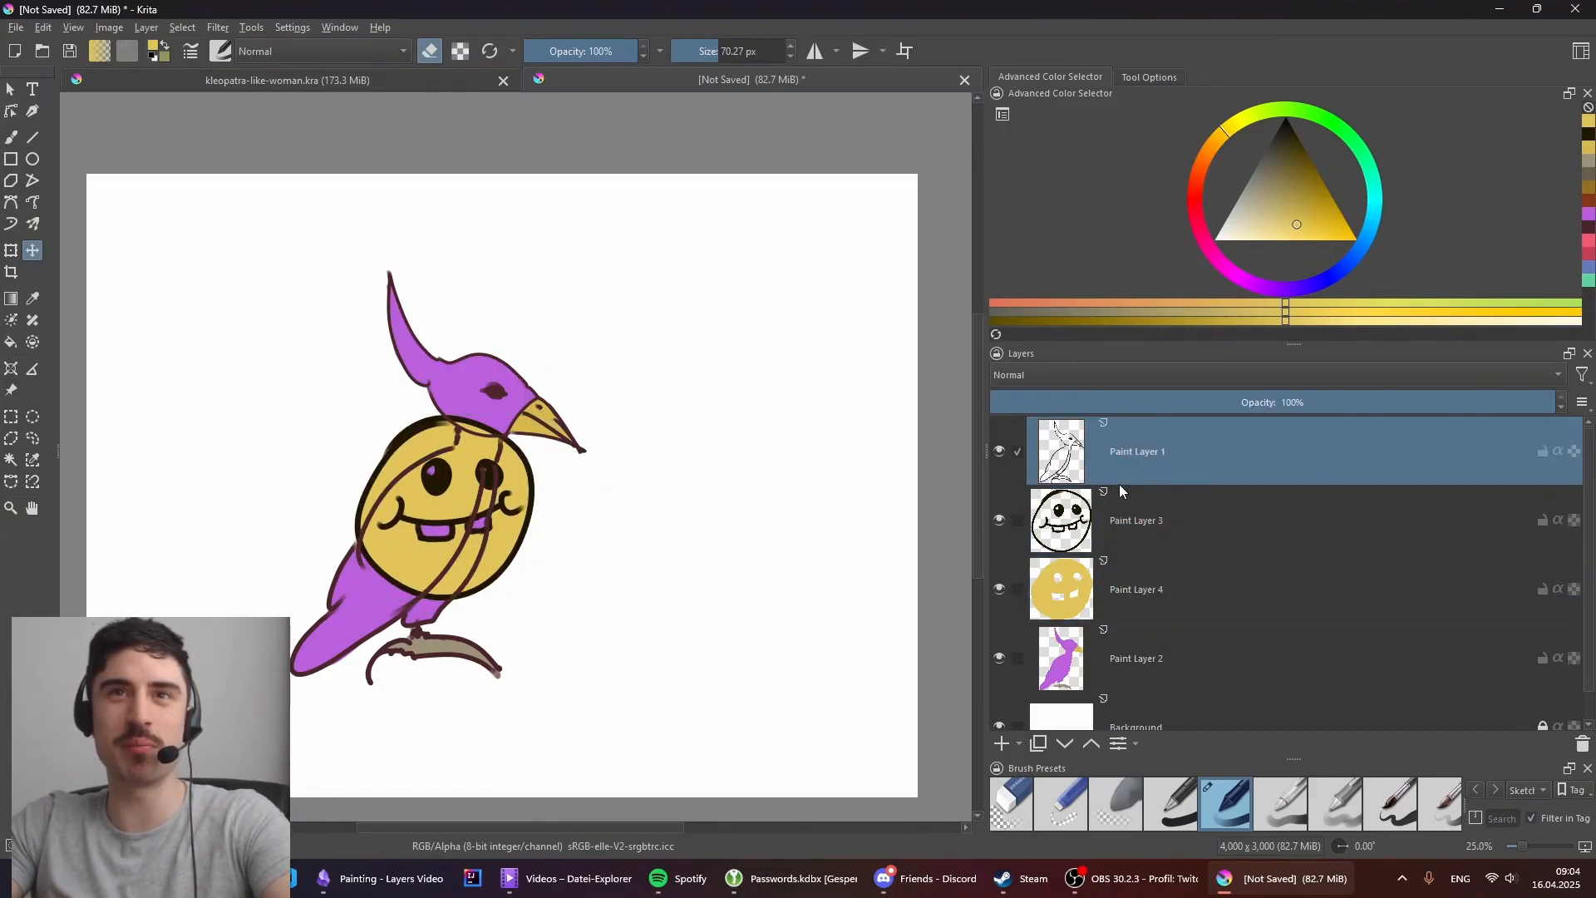
Step: Reselect Paint Layers 3 and 4, move the face off the bird's body, and place both layers above Paint Layer 1
left_click(1145, 526)
left_click(1110, 573, "shift")
mouse_move(484, 519)
left_mouse_down()
mouse_move(599, 487)
mouse_move(369, 578)
mouse_move(524, 603)
mouse_move(475, 487)
mouse_move(540, 650)
mouse_move(449, 568)
mouse_move(514, 426)
mouse_move(569, 408)
mouse_move(746, 502)
left_mouse_up()
mouse_move(1147, 520)
left_mouse_down()
mouse_move(1177, 502)
mouse_move(1172, 424)
left_mouse_up()
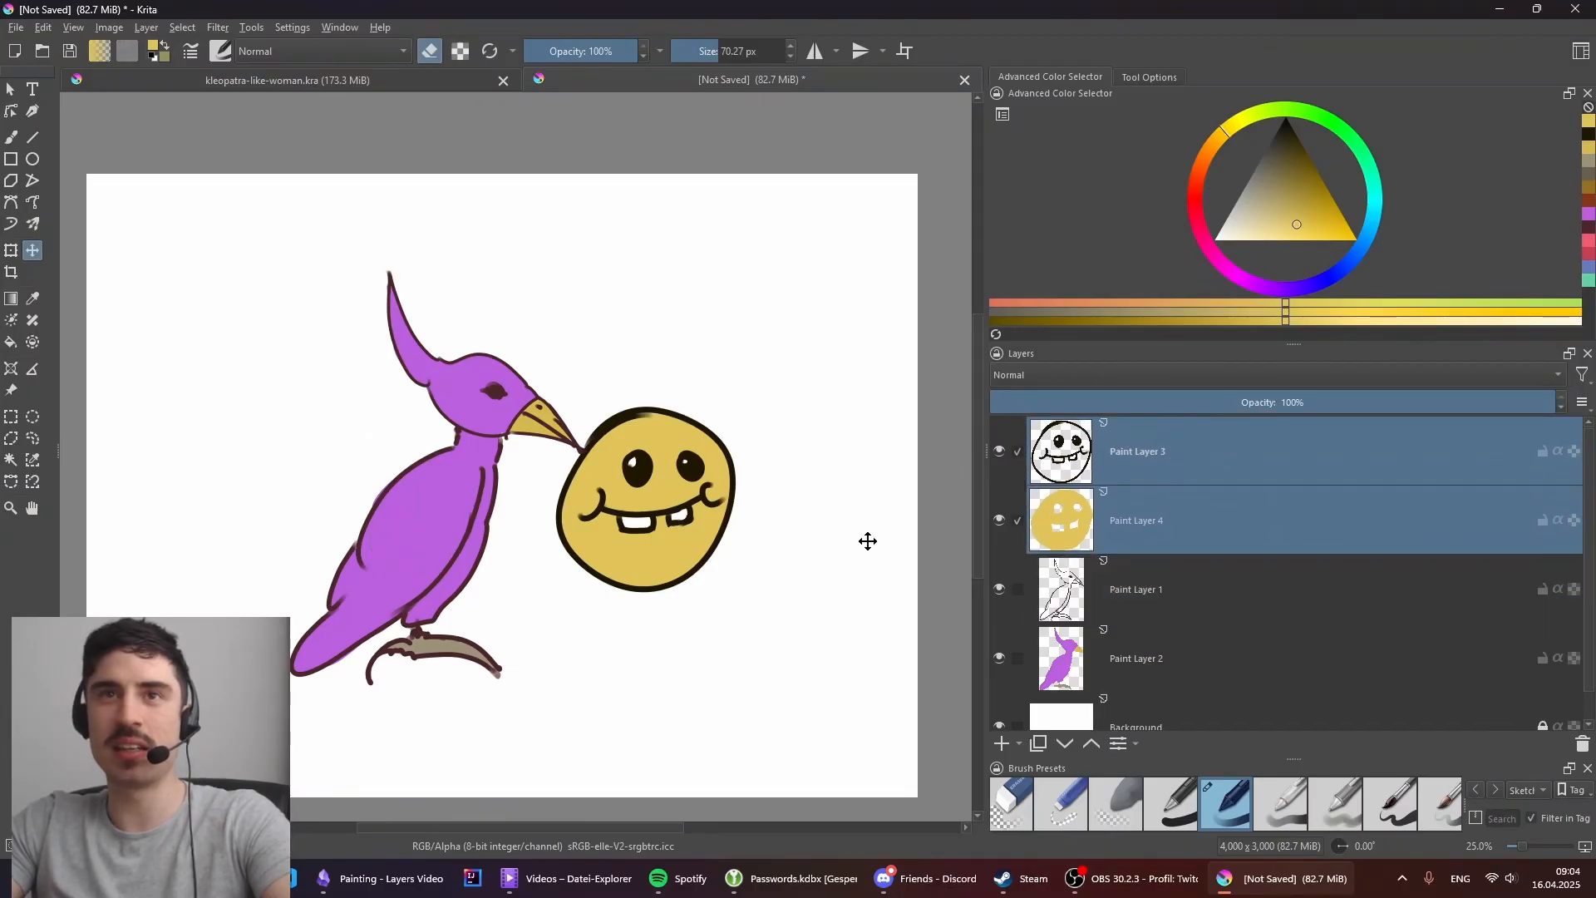
Step: Move the face up and away from the beak, and select Paint Layer 3 and Paint Layer 4 together again
mouse_move(675, 520)
left_mouse_down()
mouse_move(646, 570)
mouse_move(620, 575)
mouse_move(485, 387)
mouse_move(485, 476)
mouse_move(368, 646)
mouse_move(545, 615)
mouse_move(462, 400)
mouse_move(713, 430)
mouse_move(390, 429)
mouse_move(364, 672)
mouse_move(720, 556)
mouse_move(725, 429)
left_mouse_up()
left_click(1114, 587)
left_click(1114, 519)
left_click(1114, 451, "ctrl")
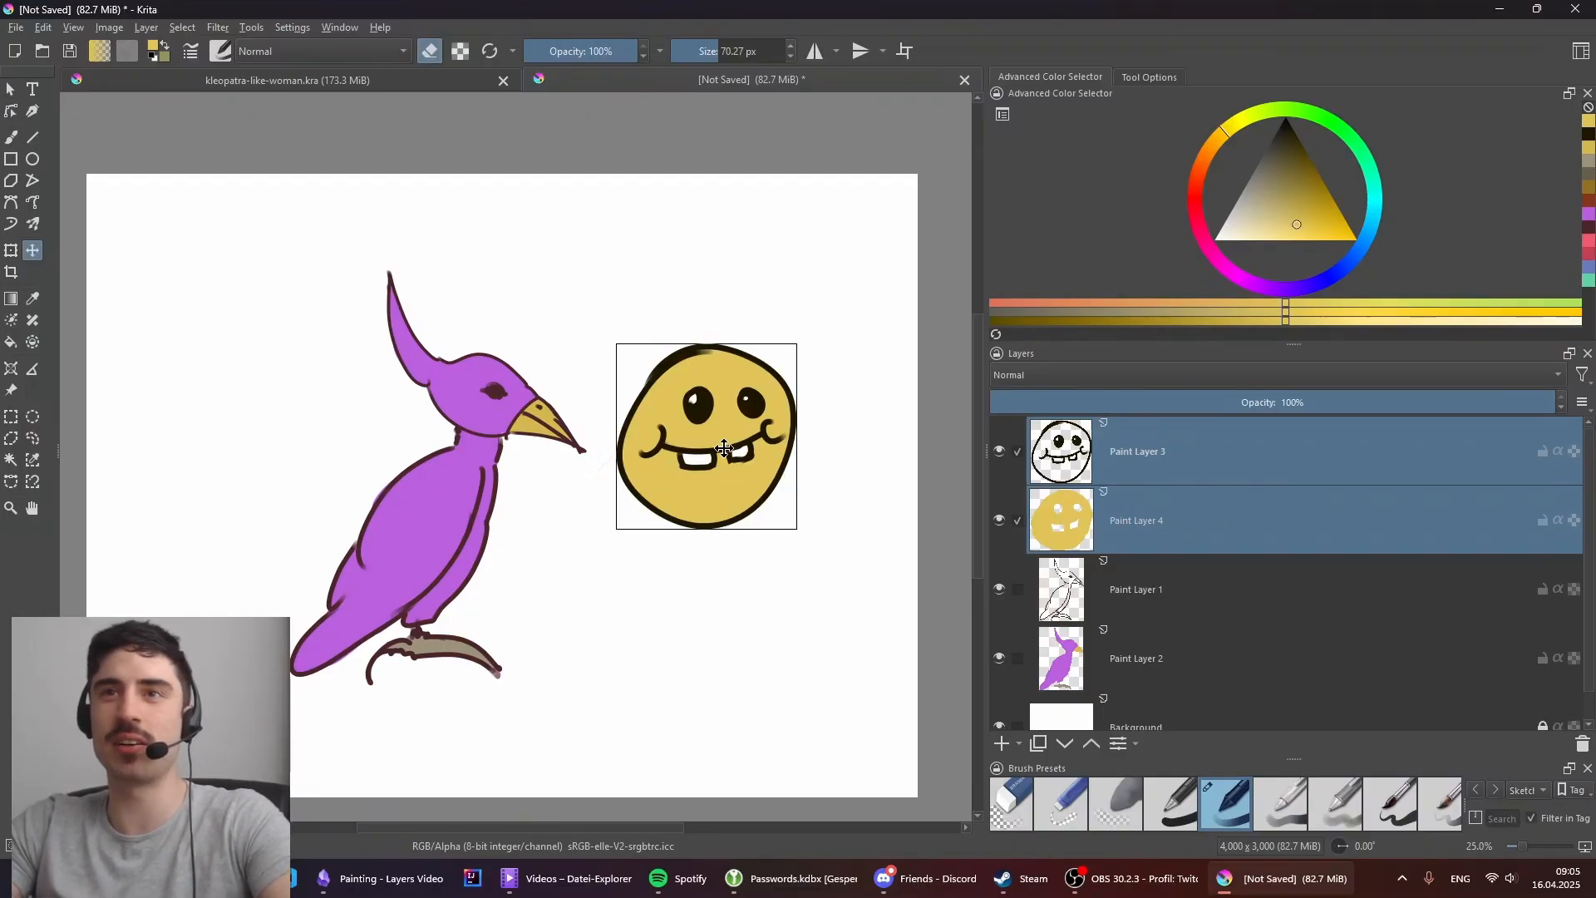
Step: Move the face around the area beside the bird's beak, and group Paint Layer 3 and Paint Layer 4
left_click_drag(725, 448, 733, 514)
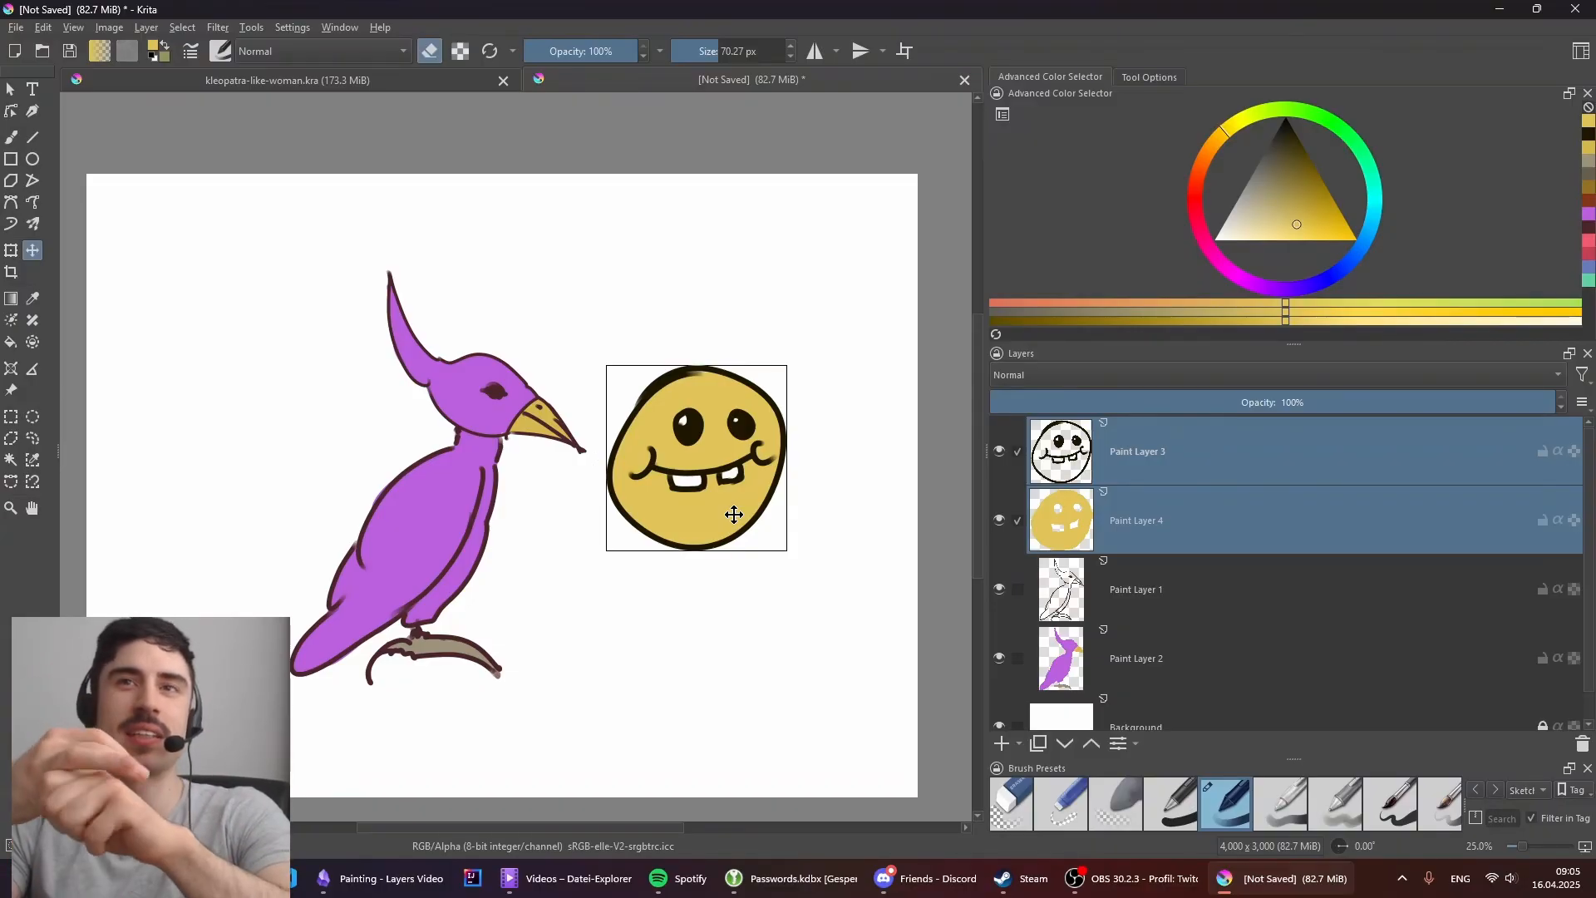
left_click_drag(734, 515, 778, 468)
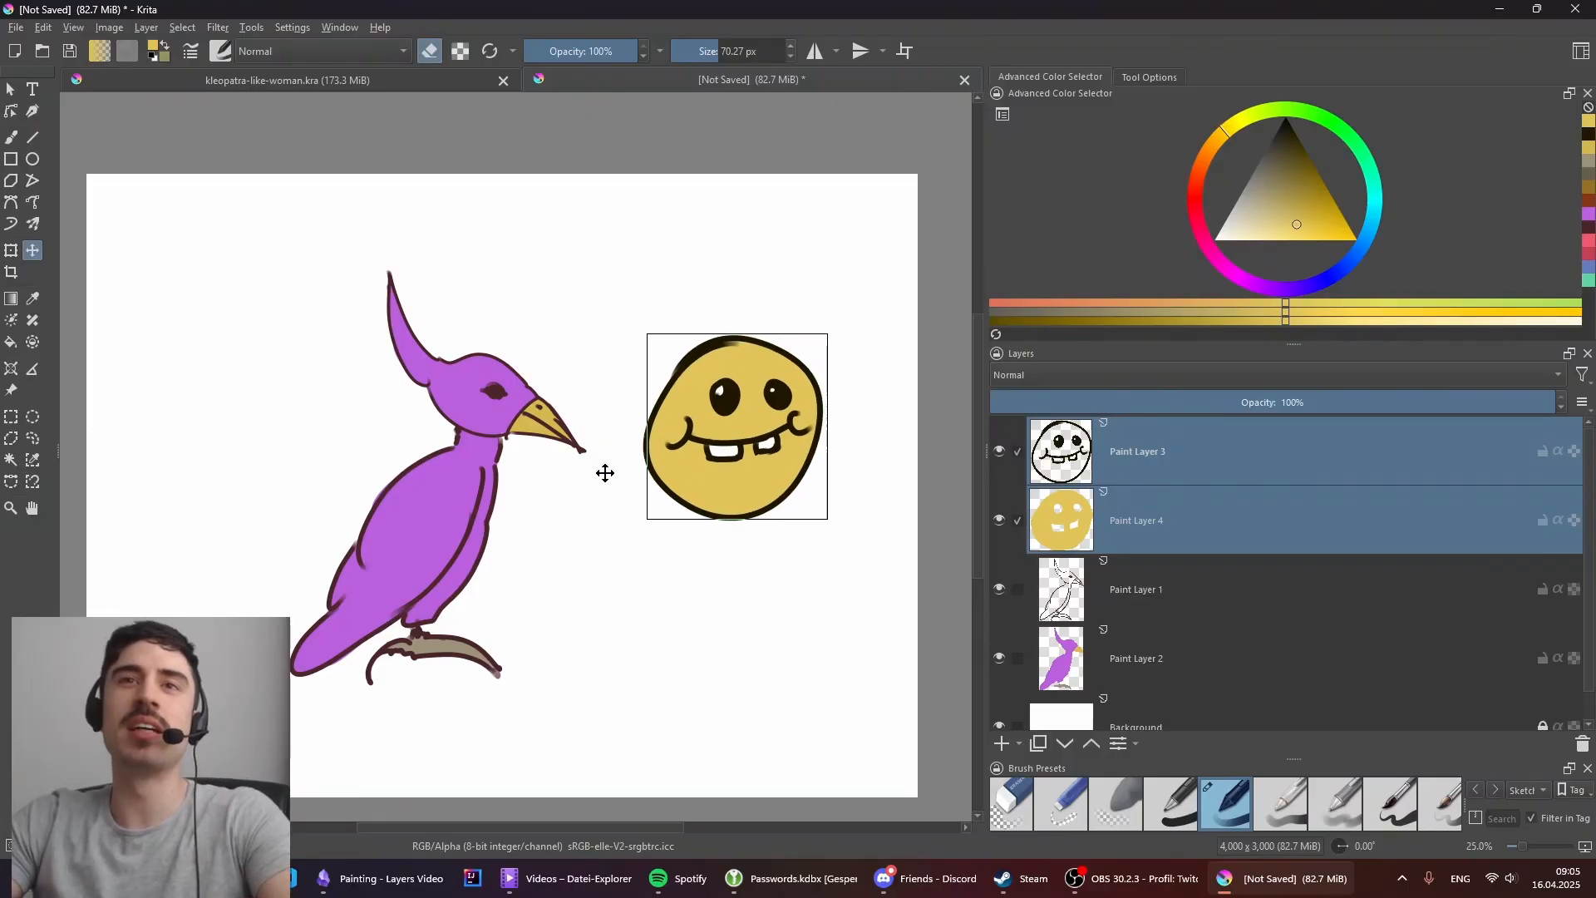
scroll(1166, 591, "down", 1)
left_click(1002, 745)
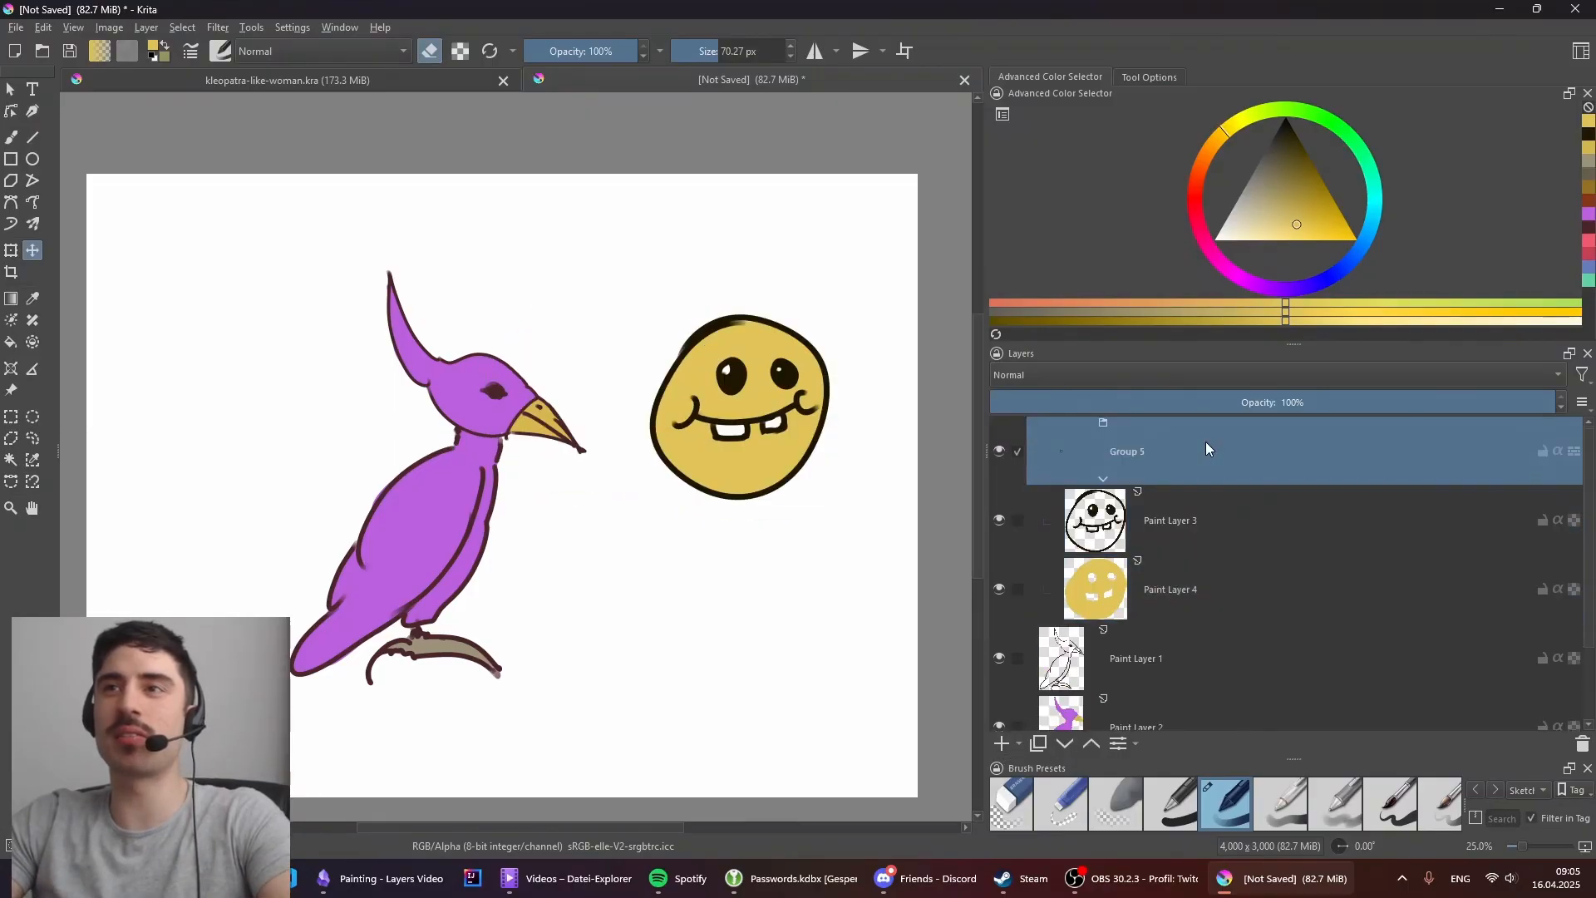
Step: Place a new paint layer between Paint Layer 2 and Background, and set the brush colour to a medium green
left_click_drag(1144, 456, 1197, 623)
key("b")
key("e")
left_click(1288, 108)
left_click(1295, 197)
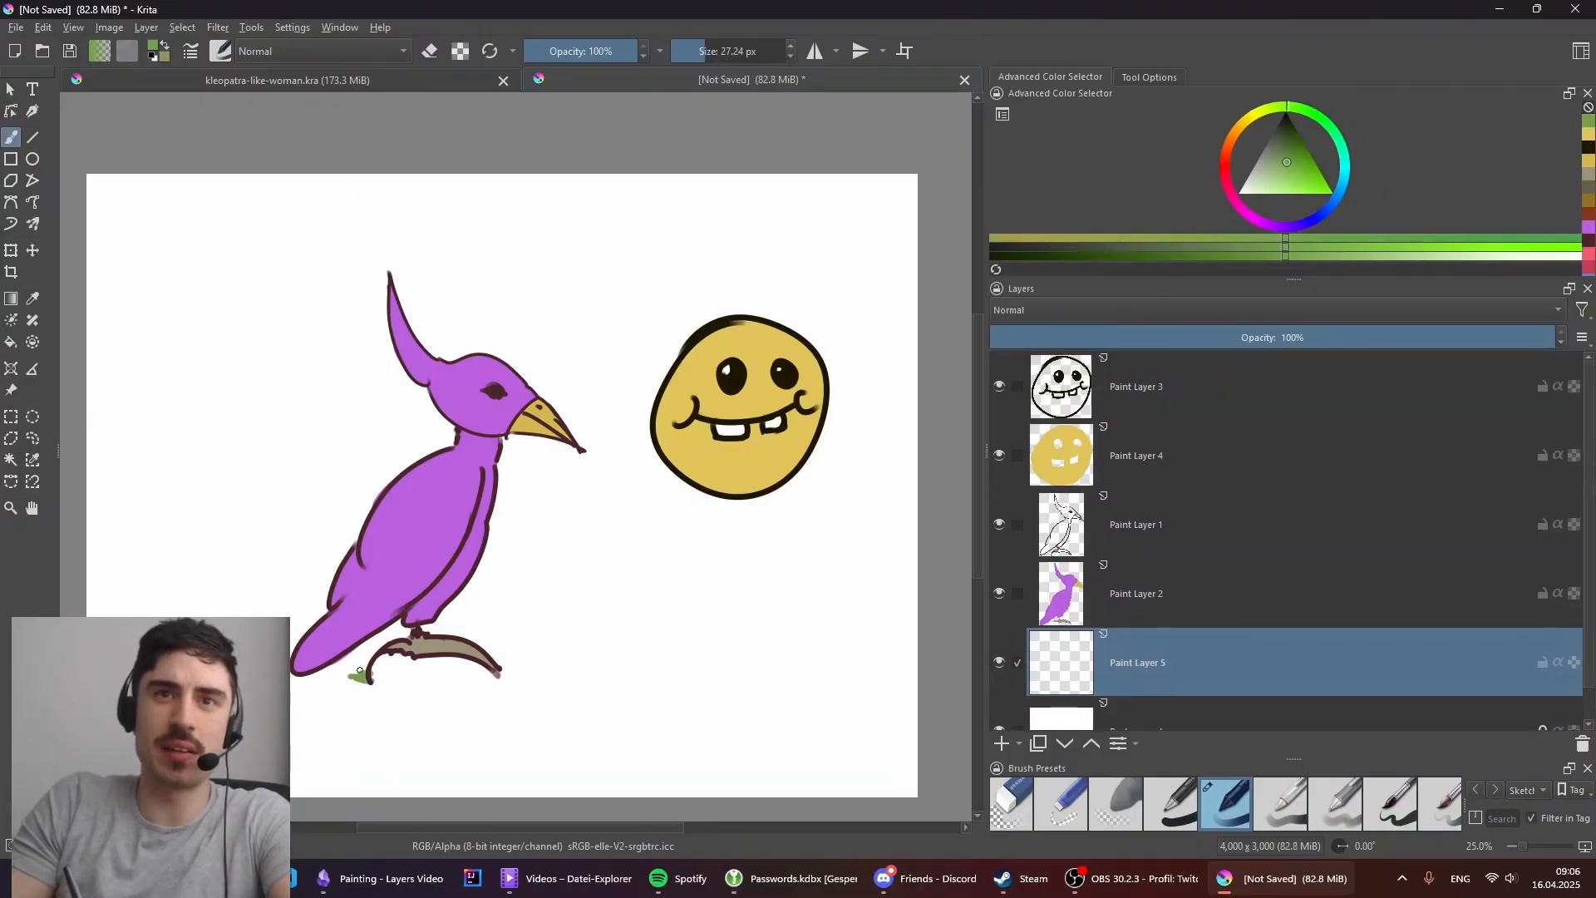
left_click_drag(331, 680, 366, 673)
mouse_move(370, 669)
left_mouse_down()
mouse_move(397, 661)
mouse_move(362, 658)
mouse_move(374, 648)
left_mouse_up()
key("ctrl+z")
key("ctrl+z")
key("ctrl+z")
Step: Paint loose green grass strokes on Paint Layer 5 around the bird's branch and tail, extending across the ground beneath it
mouse_move(495, 650)
left_mouse_down()
mouse_move(527, 652)
mouse_move(499, 656)
left_mouse_up()
mouse_move(505, 677)
left_mouse_down()
mouse_move(530, 683)
mouse_move(502, 679)
left_mouse_up()
mouse_move(490, 665)
left_mouse_down()
mouse_move(474, 683)
mouse_move(457, 670)
left_mouse_up()
left_click_drag(354, 682, 399, 688)
left_click_drag(311, 682, 342, 695)
mouse_move(413, 688)
left_mouse_down()
mouse_move(400, 706)
mouse_move(399, 665)
left_mouse_up()
mouse_move(391, 636)
left_mouse_down()
mouse_move(384, 668)
mouse_move(482, 639)
left_mouse_up()
mouse_move(461, 673)
left_mouse_down()
mouse_move(324, 719)
mouse_move(361, 681)
left_mouse_up()
left_click_drag(503, 690, 661, 690)
mouse_move(584, 710)
left_mouse_down()
mouse_move(424, 703)
mouse_move(601, 708)
left_mouse_up()
left_click_drag(636, 686, 736, 689)
mouse_move(299, 691)
left_mouse_down()
mouse_move(403, 629)
mouse_move(590, 654)
left_mouse_up()
Step: Refine the grass by switching between erasing and painting along its upper edge and under the bird's tail
key("e")
left_click_drag(548, 631, 643, 634)
mouse_move(303, 688)
left_mouse_down()
mouse_move(383, 634)
mouse_move(403, 698)
mouse_move(349, 698)
left_mouse_up()
key("e")
key("e")
key("e")
mouse_move(344, 695)
left_mouse_down()
mouse_move(309, 708)
mouse_move(336, 710)
left_mouse_up()
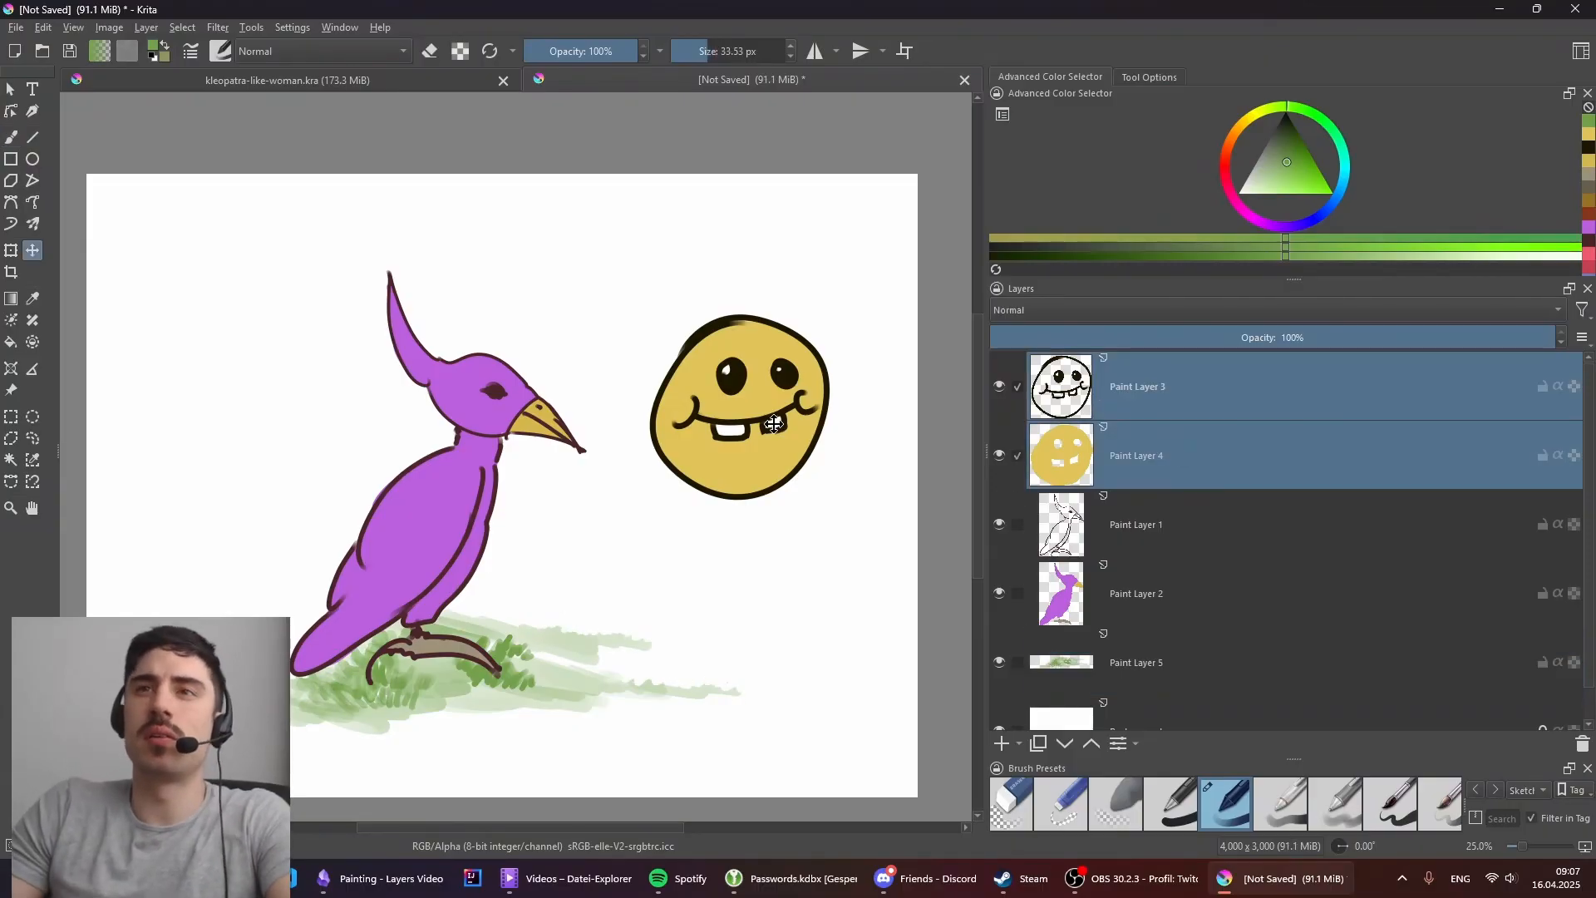
Step: Move the face down to ground level and paint green grass beneath it on Paint Layer 5
left_click(1072, 662)
key("b")
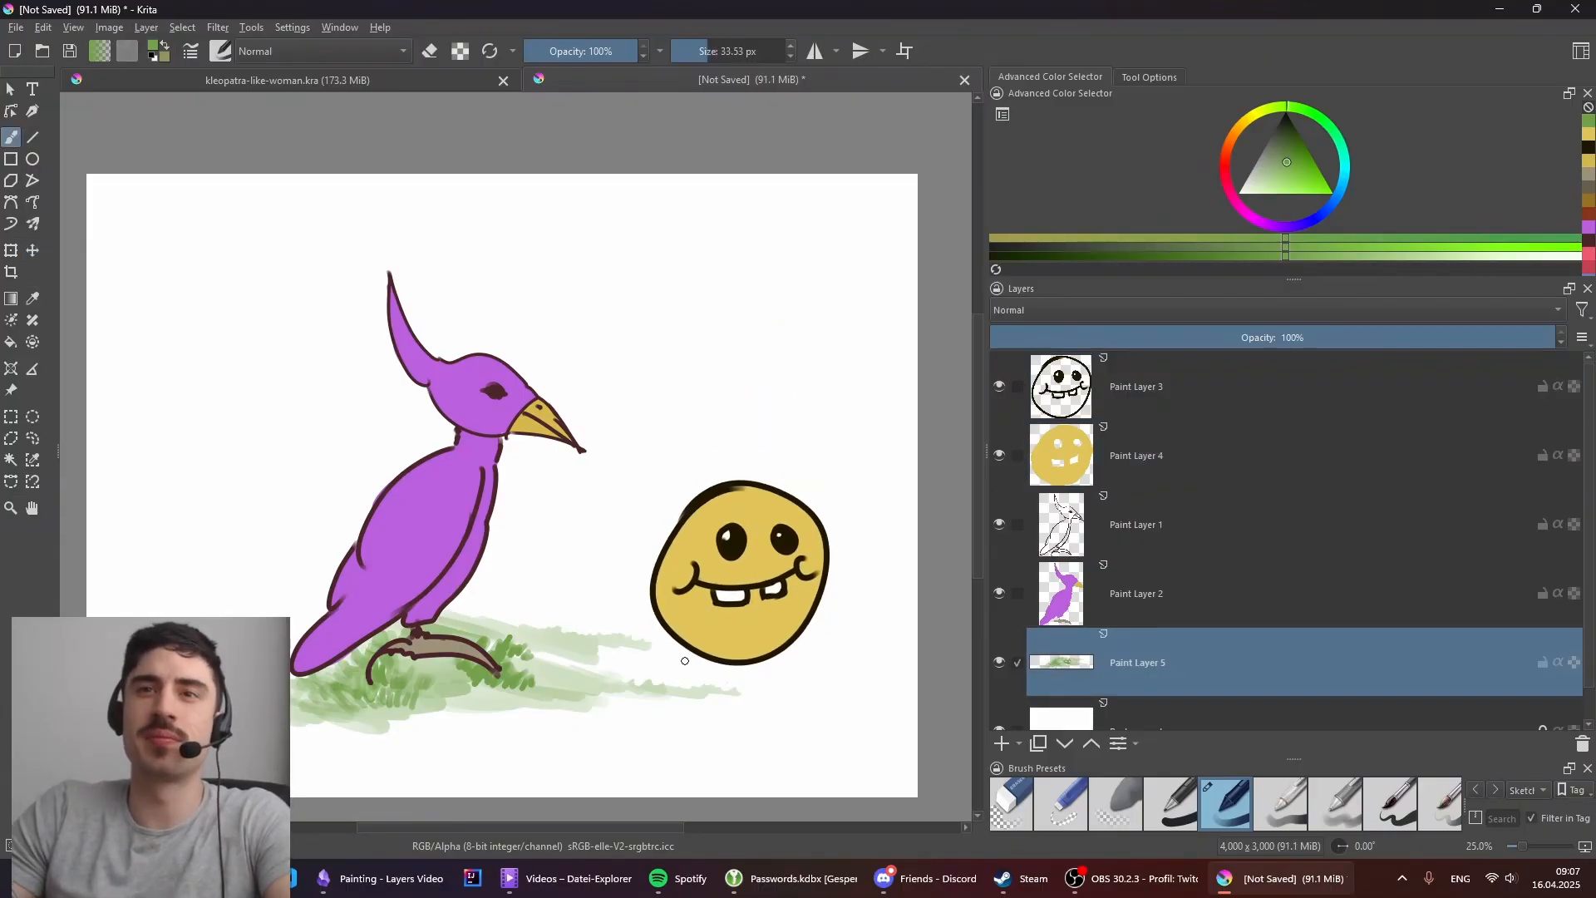
mouse_move(656, 651)
left_mouse_down()
mouse_move(790, 669)
mouse_move(848, 648)
left_mouse_up()
mouse_move(631, 656)
left_mouse_down()
mouse_move(796, 662)
mouse_move(661, 675)
left_mouse_up()
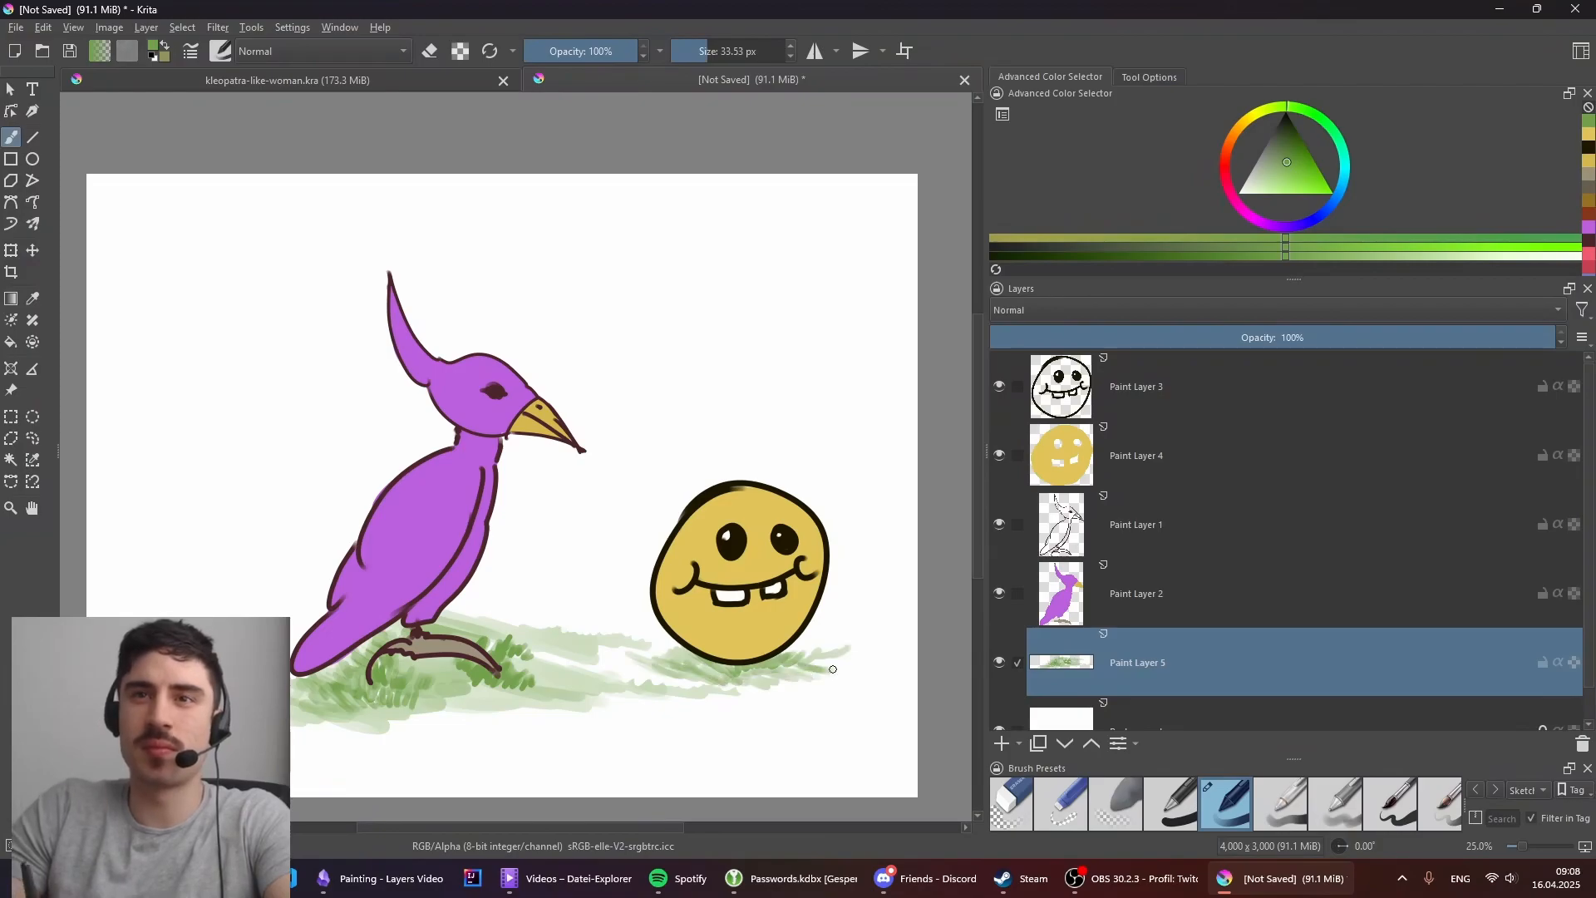
left_click_drag(822, 669, 855, 652)
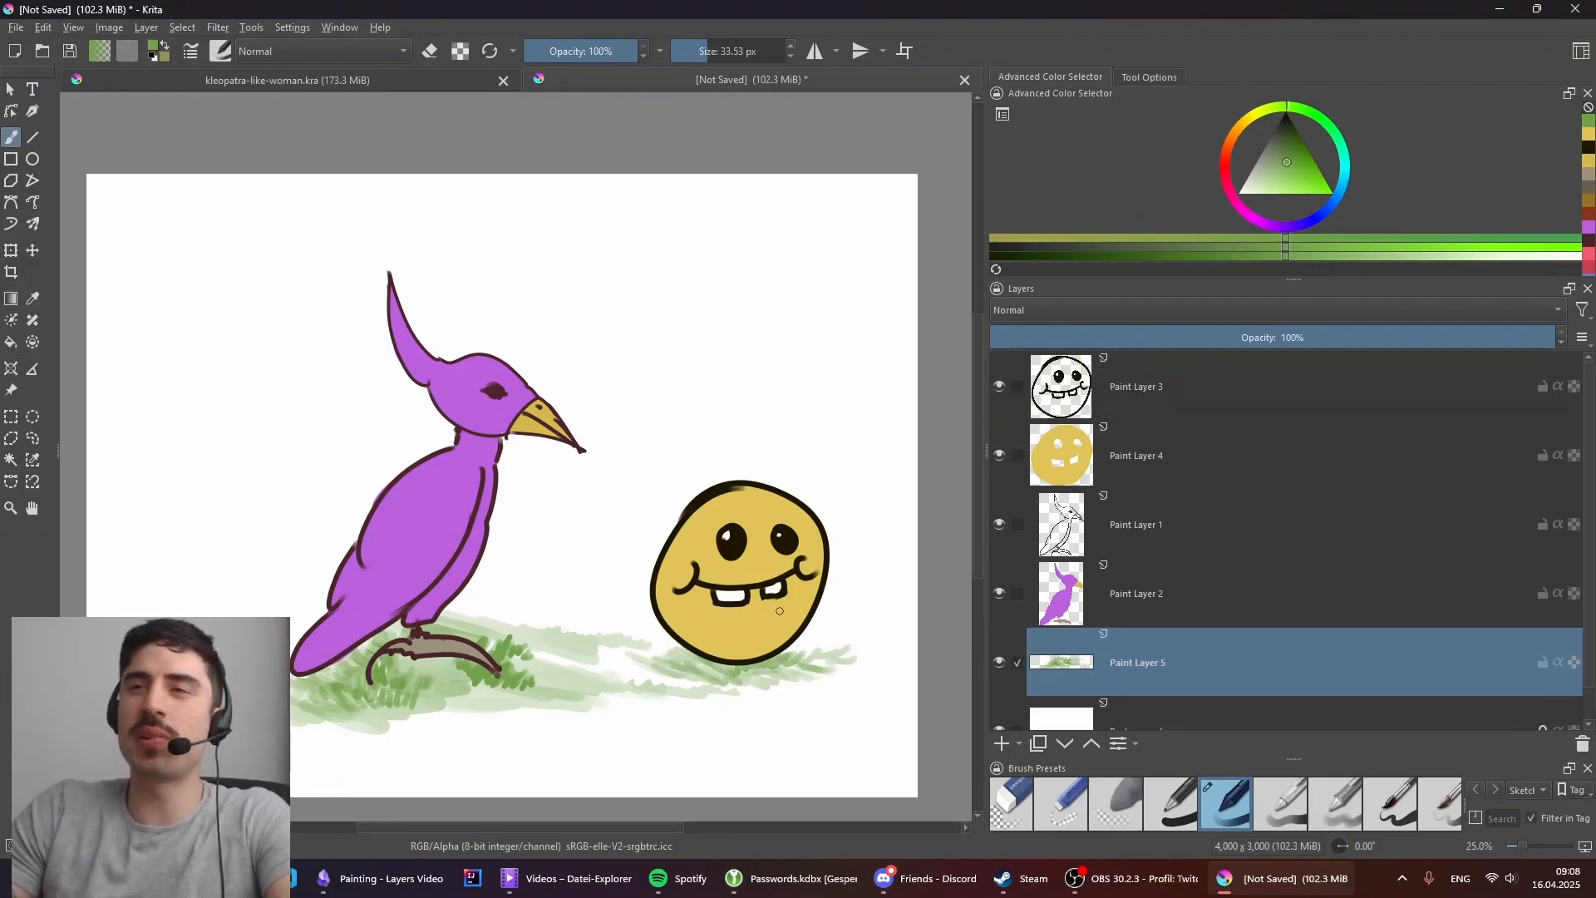
left_click_drag(773, 642, 835, 648)
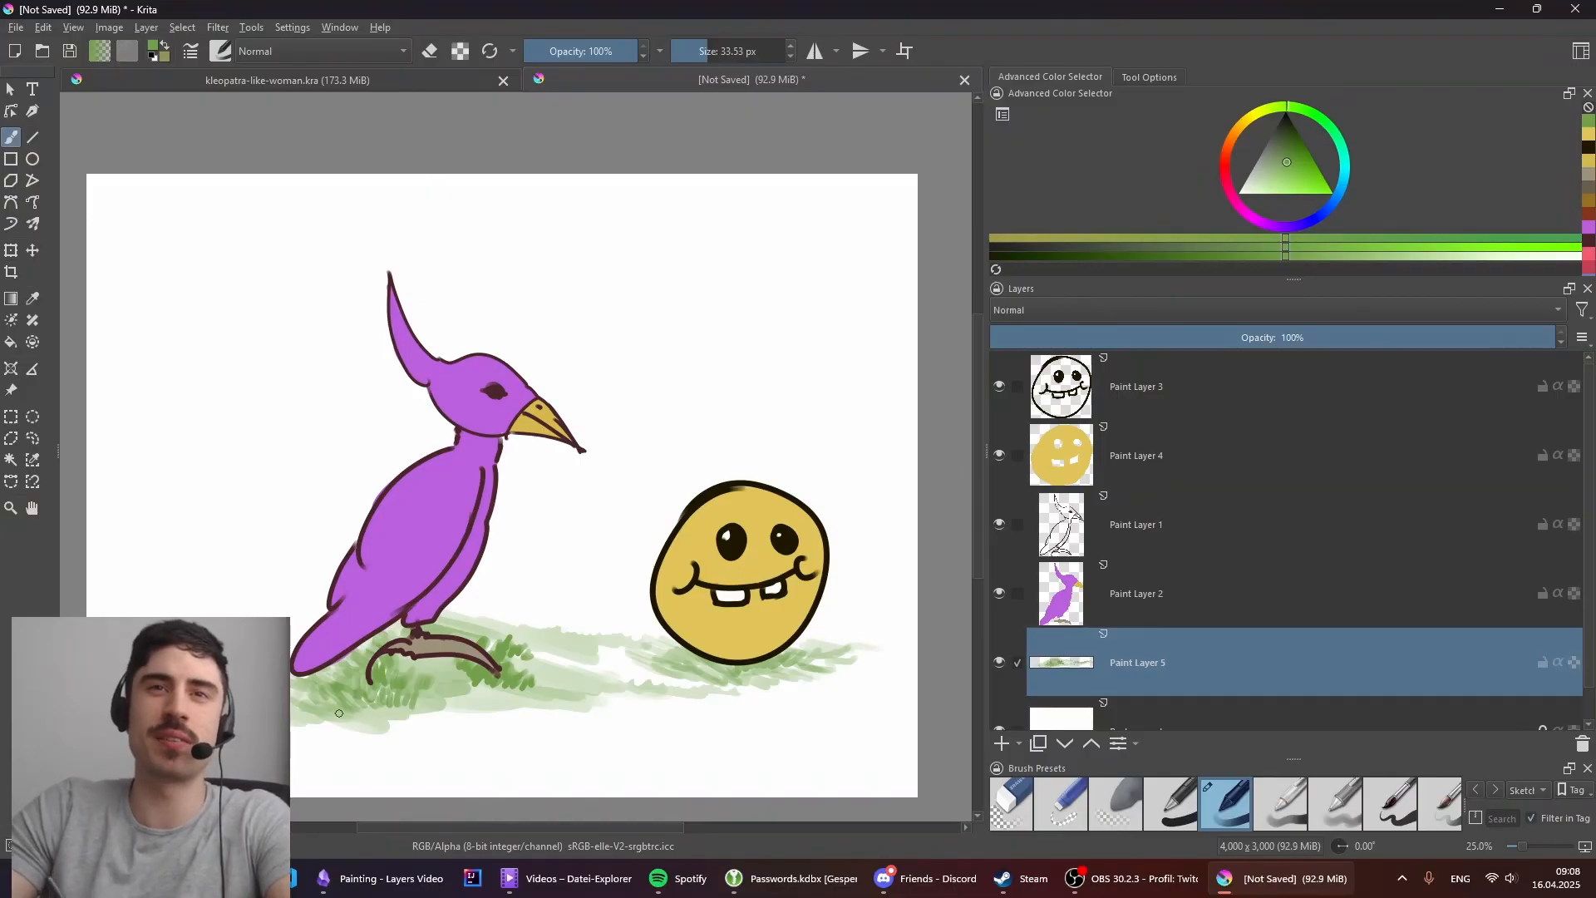
Step: Shift the brush hue to a bluish green, and select Paint Layer 4 and Paint Layer 3 together
left_click(1253, 121)
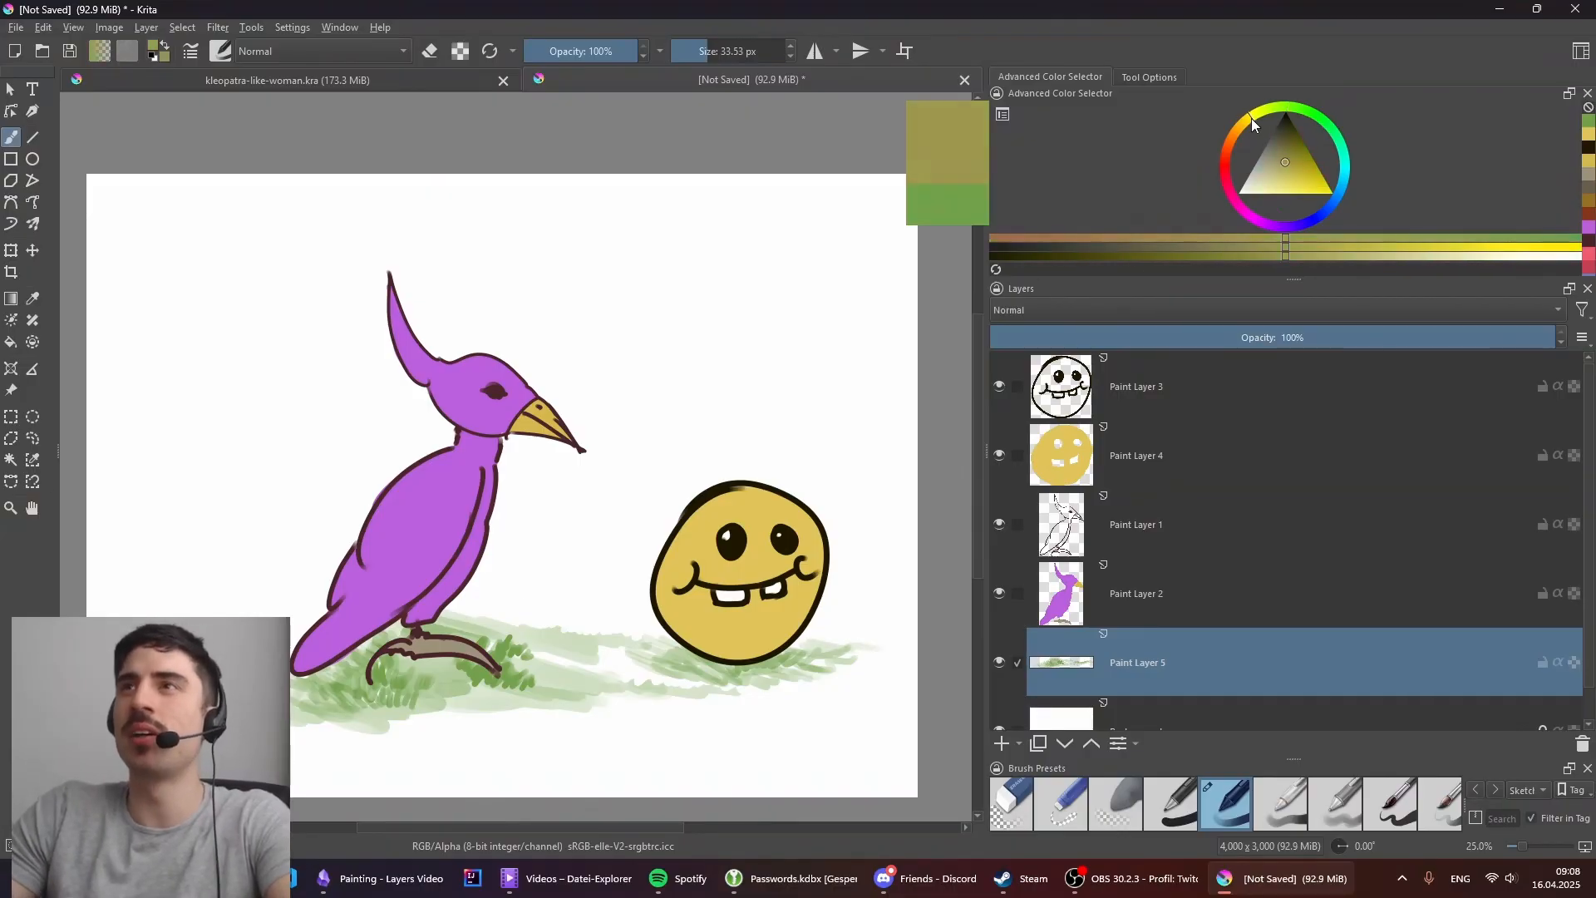
left_click(1315, 119)
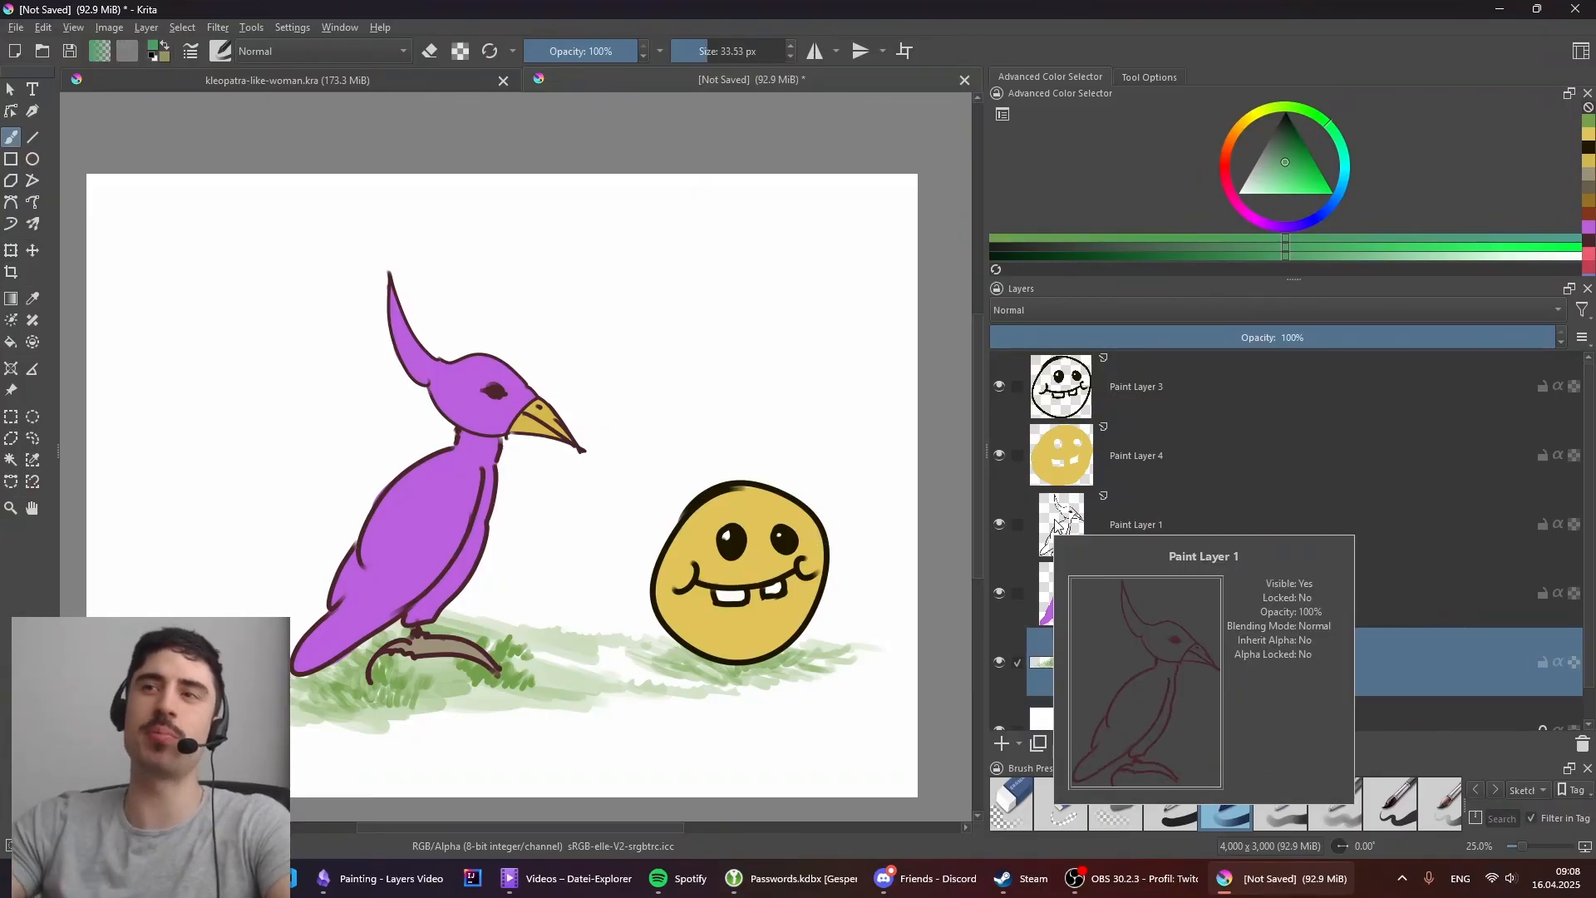
mouse_move(1350, 689)
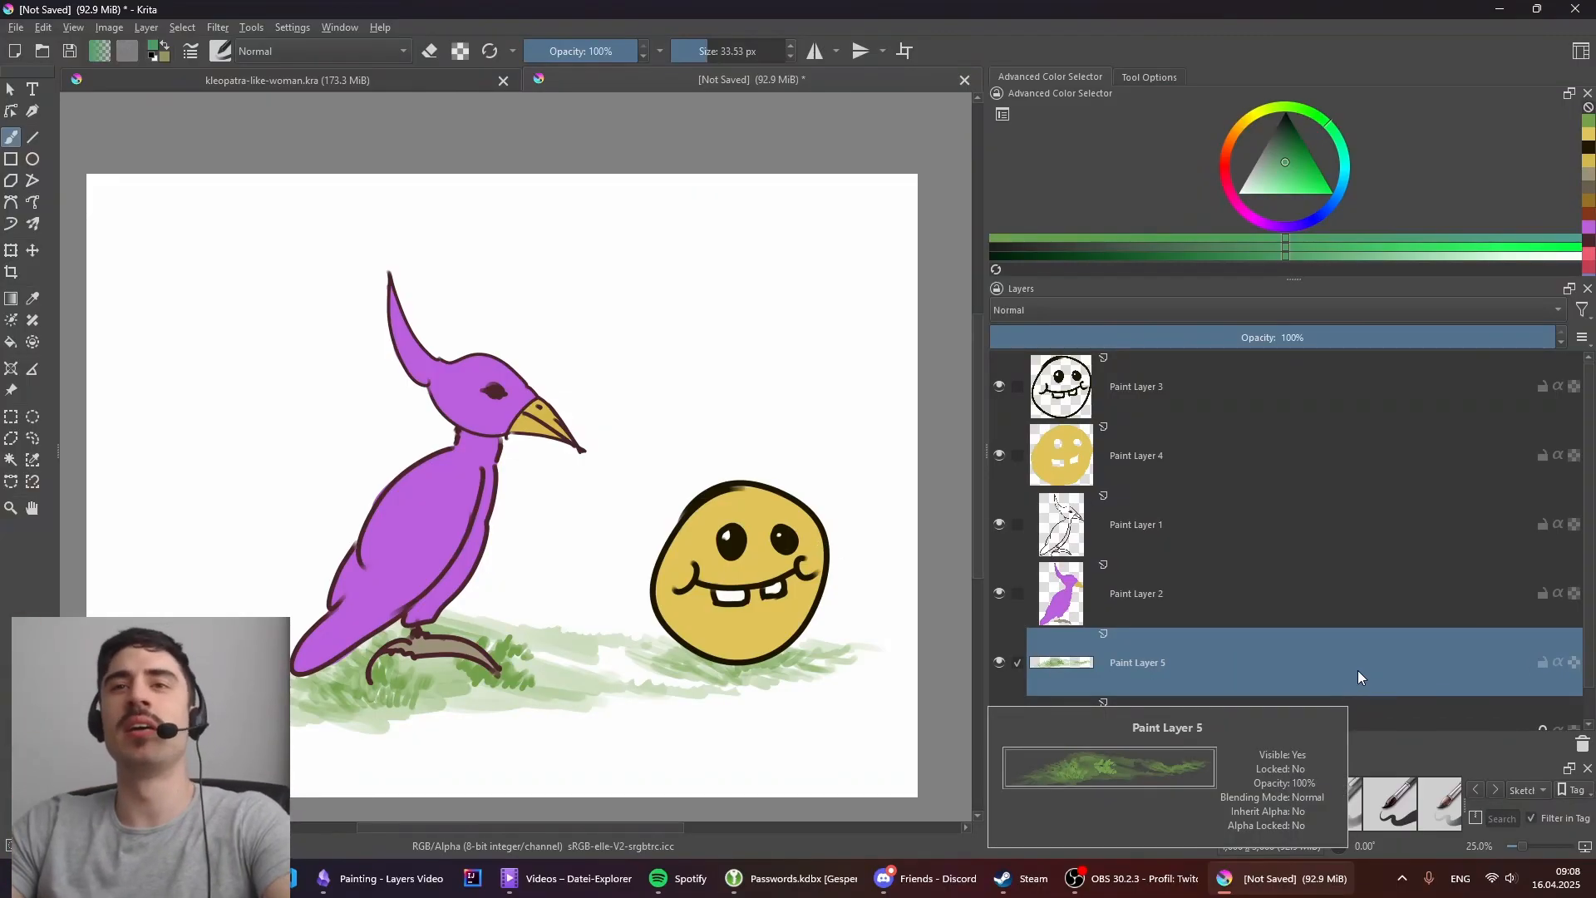
left_click(1210, 470)
left_click(1208, 395, "shift")
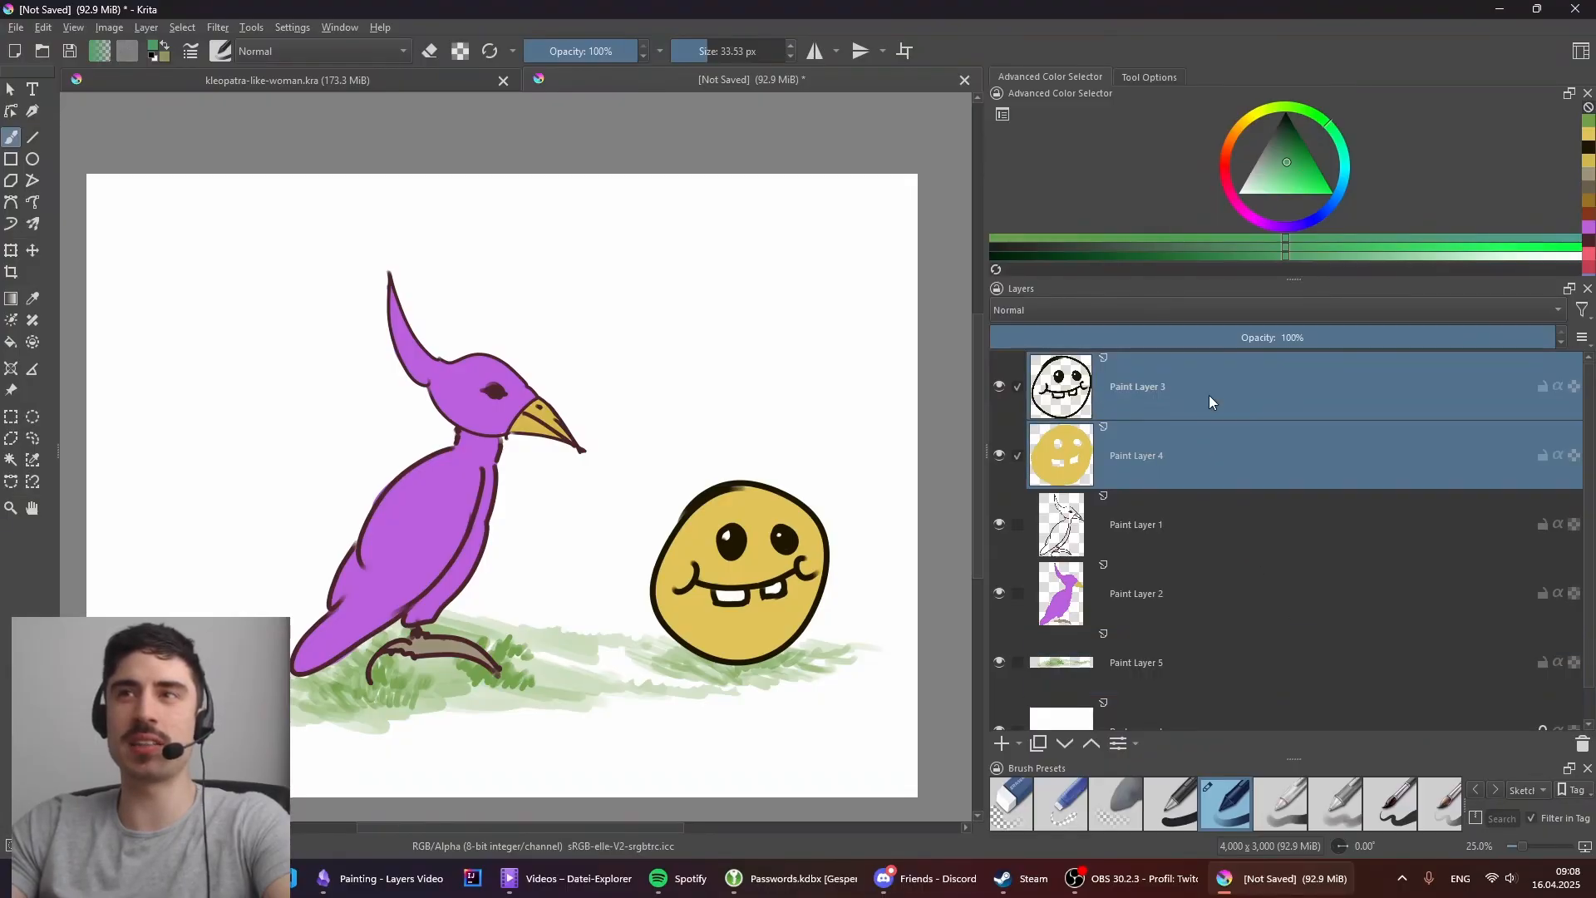
Step: Add a new paint layer above Paint Layer 1 and paint a thick cyan wavy line across the whole canvas
left_click(1210, 510)
key("Insert")
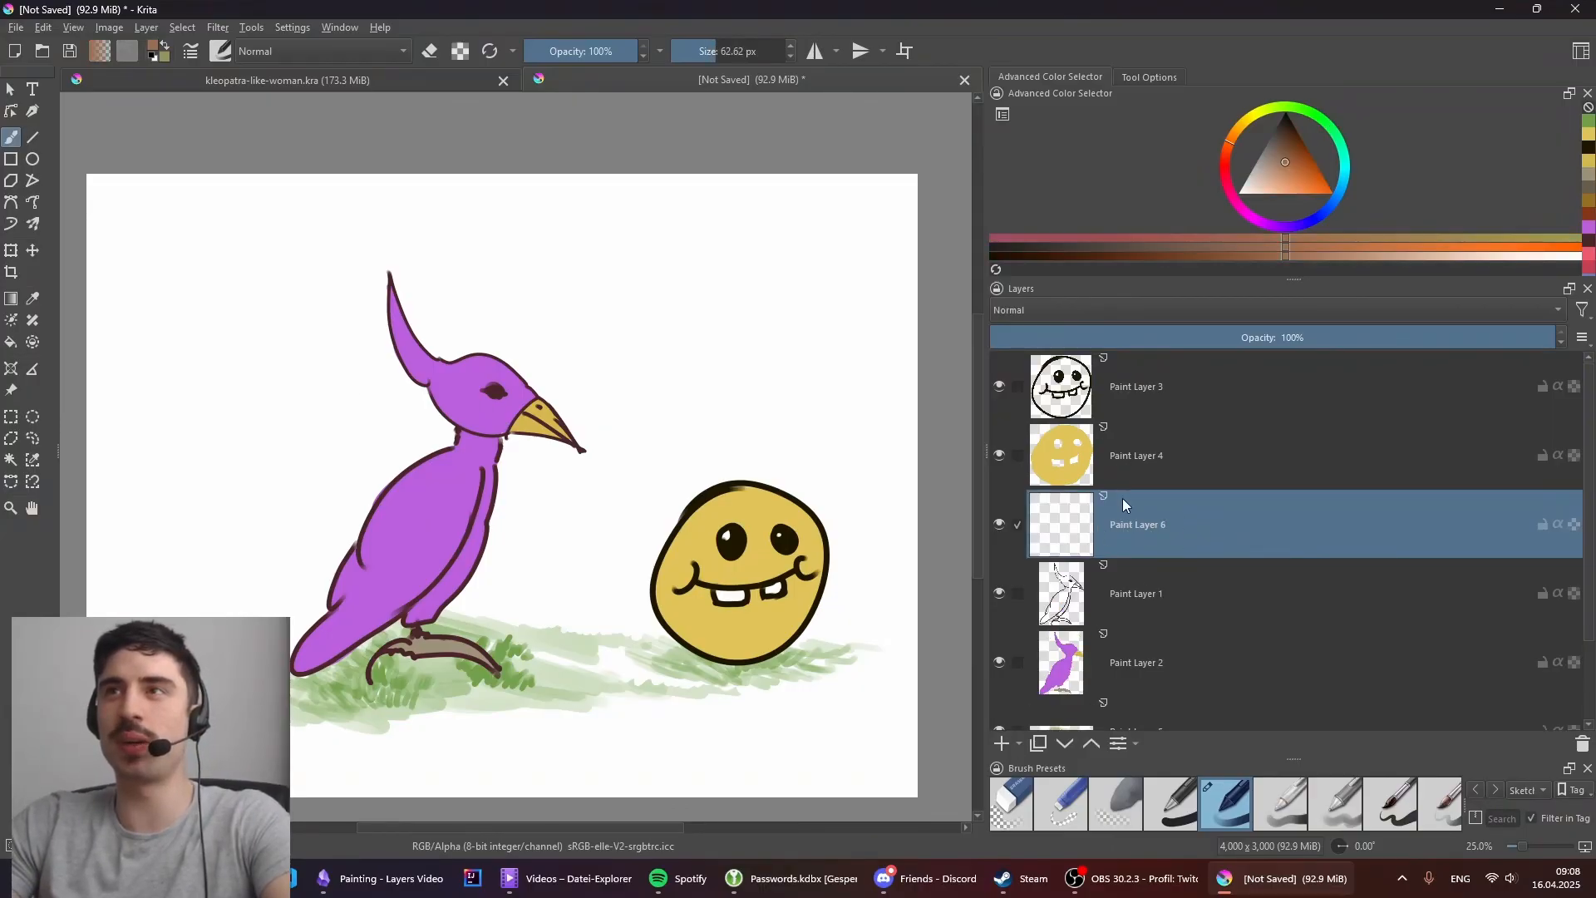
mouse_move(87, 449)
left_mouse_down()
mouse_move(186, 503)
mouse_move(564, 420)
mouse_move(700, 493)
mouse_move(918, 366)
left_mouse_up()
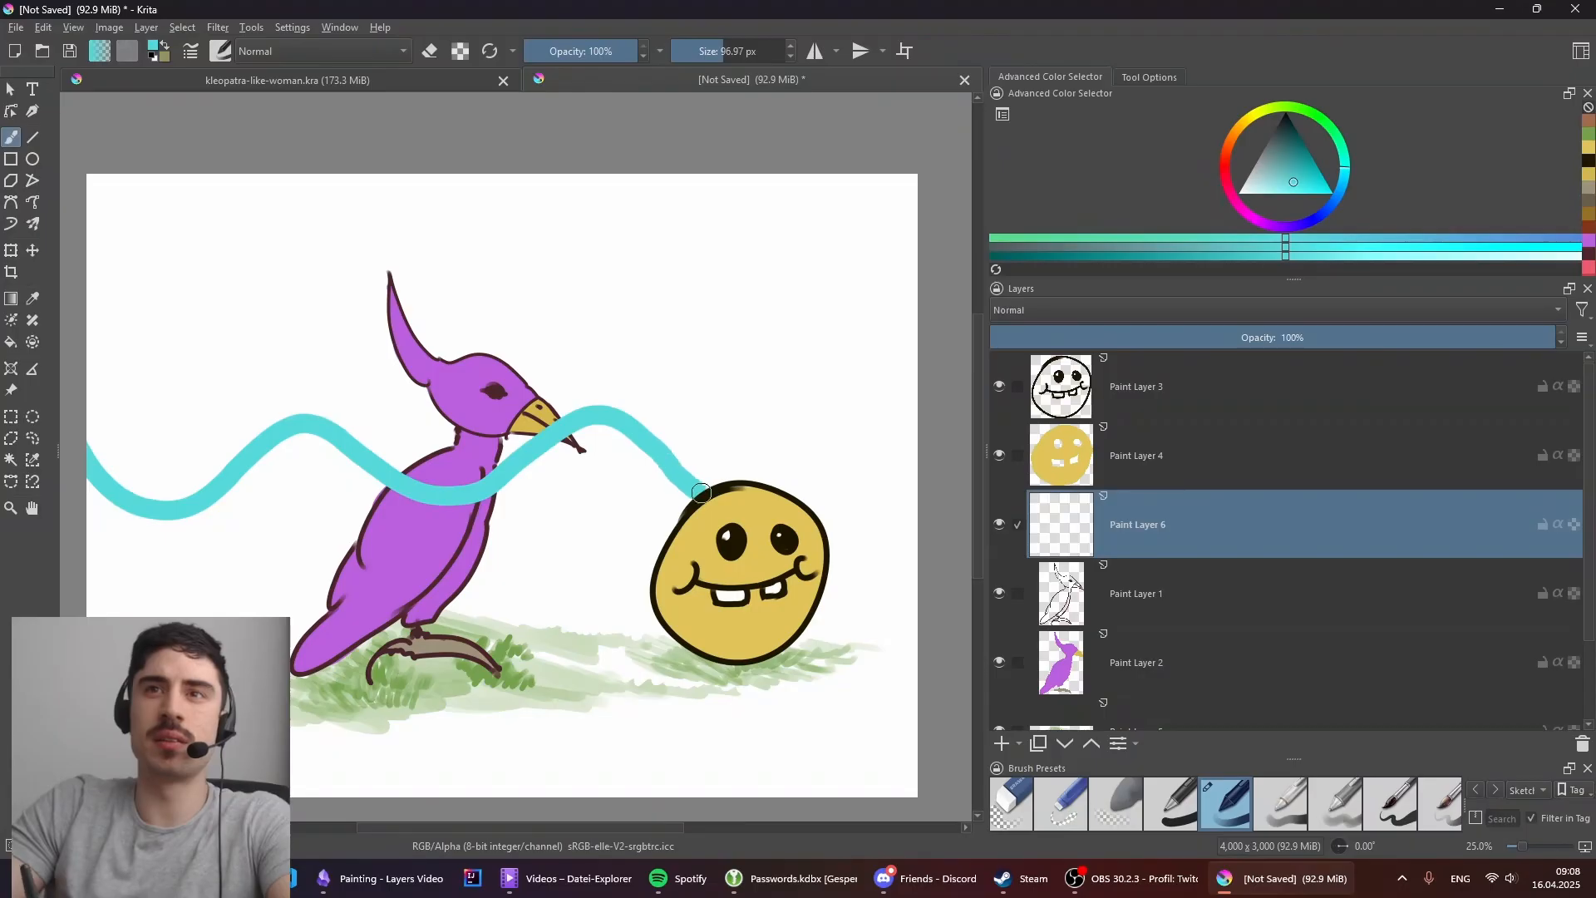
Step: Move the cyan wavy line down and paint a second cyan wave above it on Paint Layer 6
key("t")
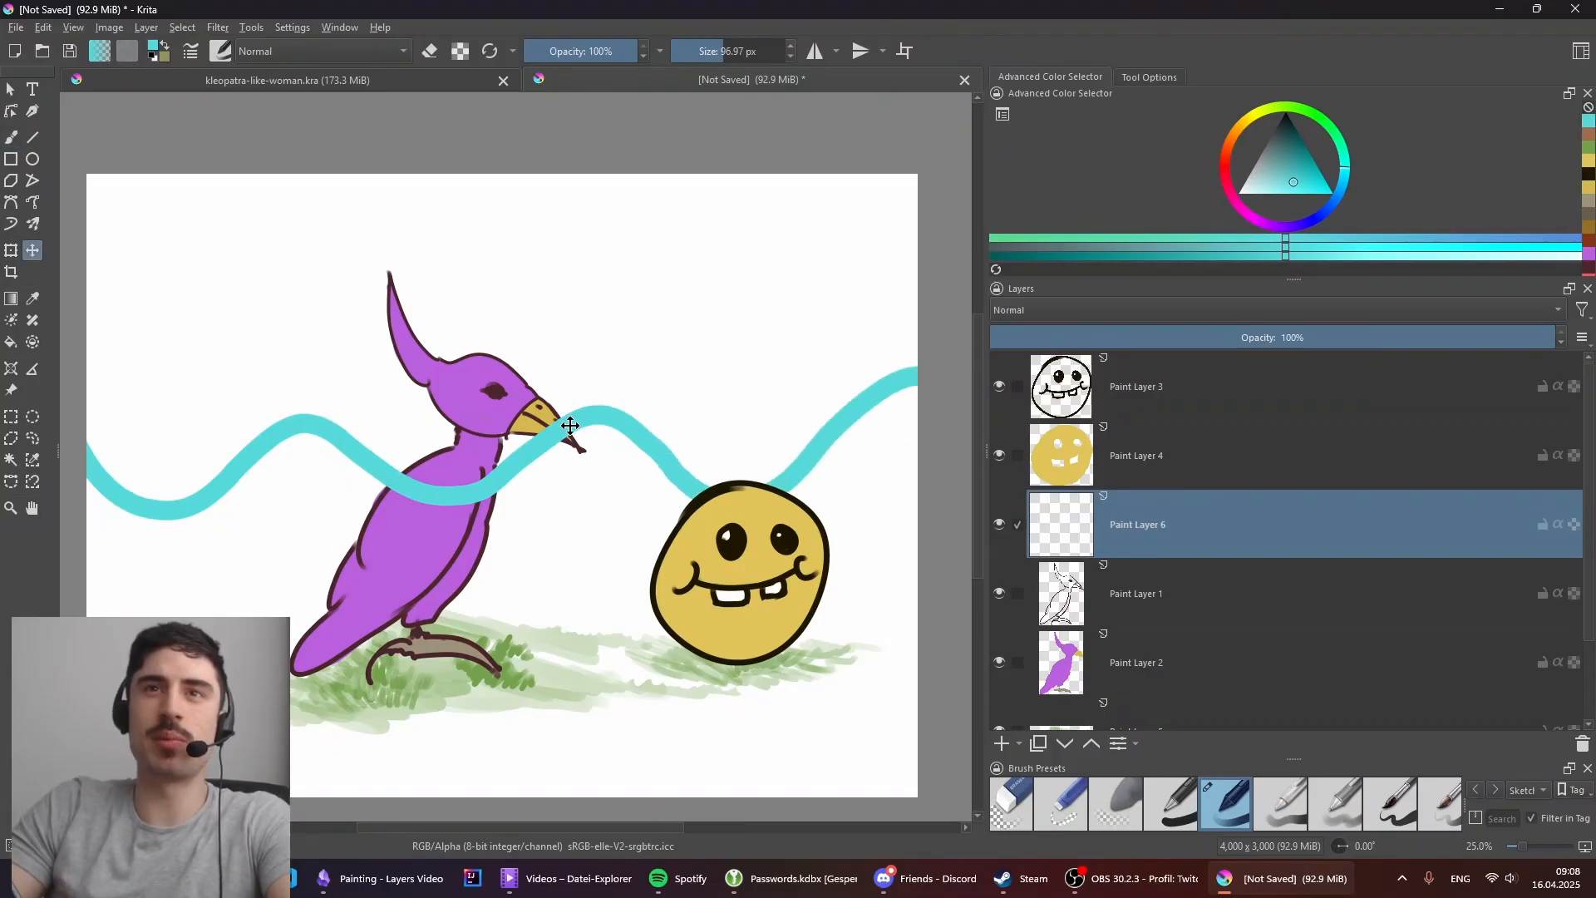
left_click_drag(567, 432, 556, 496)
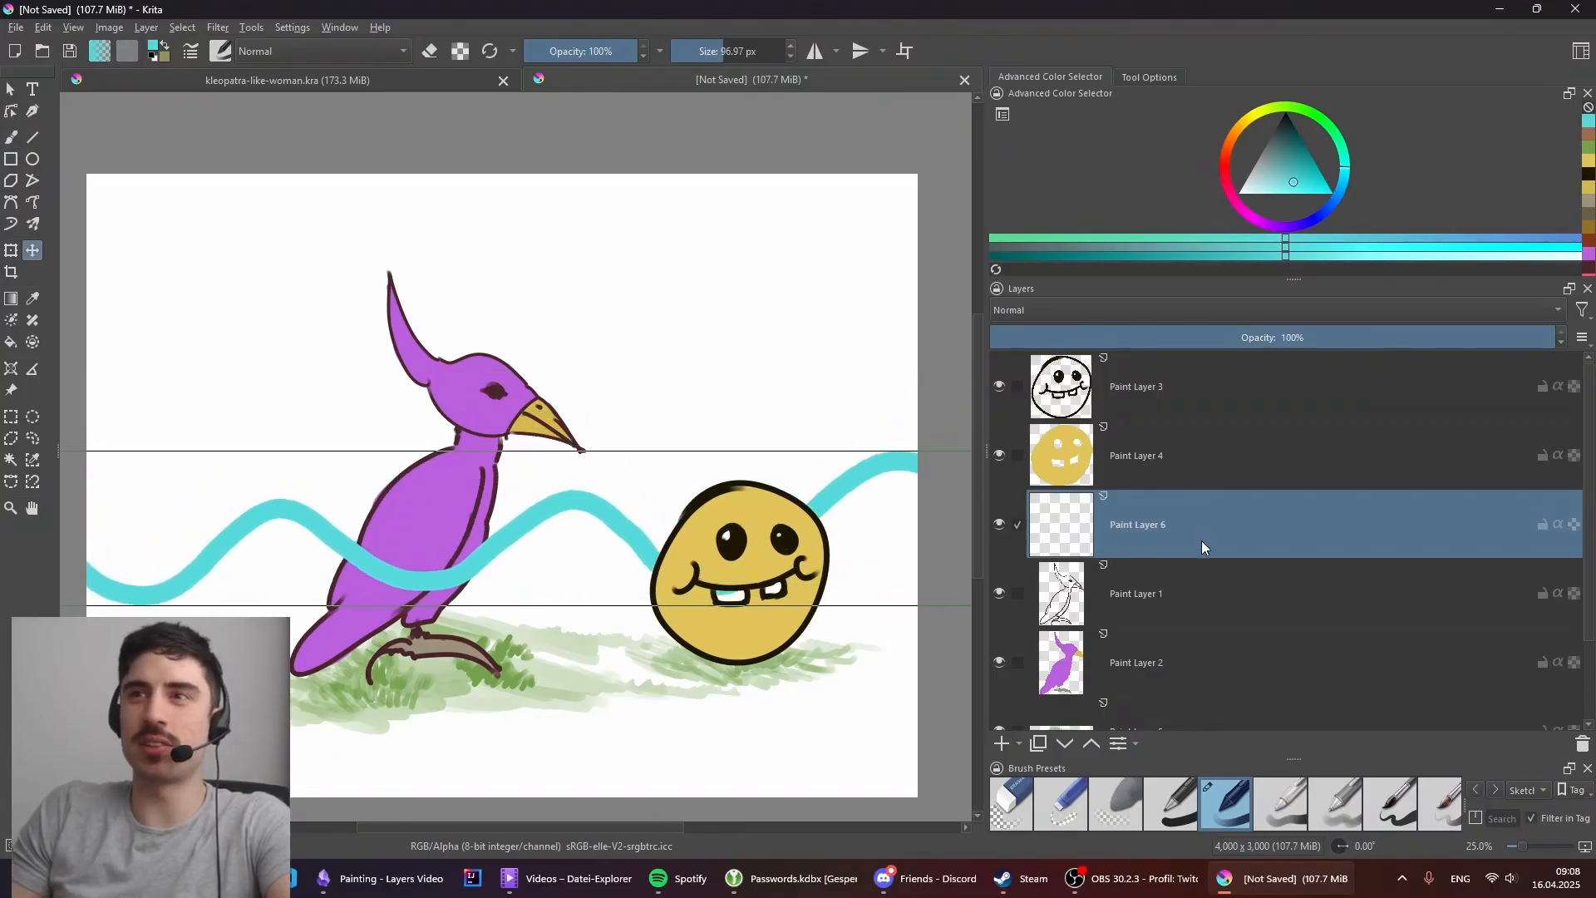
key("b")
mouse_move(90, 524)
left_mouse_down()
mouse_move(327, 474)
mouse_move(917, 413)
left_mouse_up()
Step: Delete Paint Layer 6 with the cyan waves
key("e")
left_click_drag(858, 542, 838, 538)
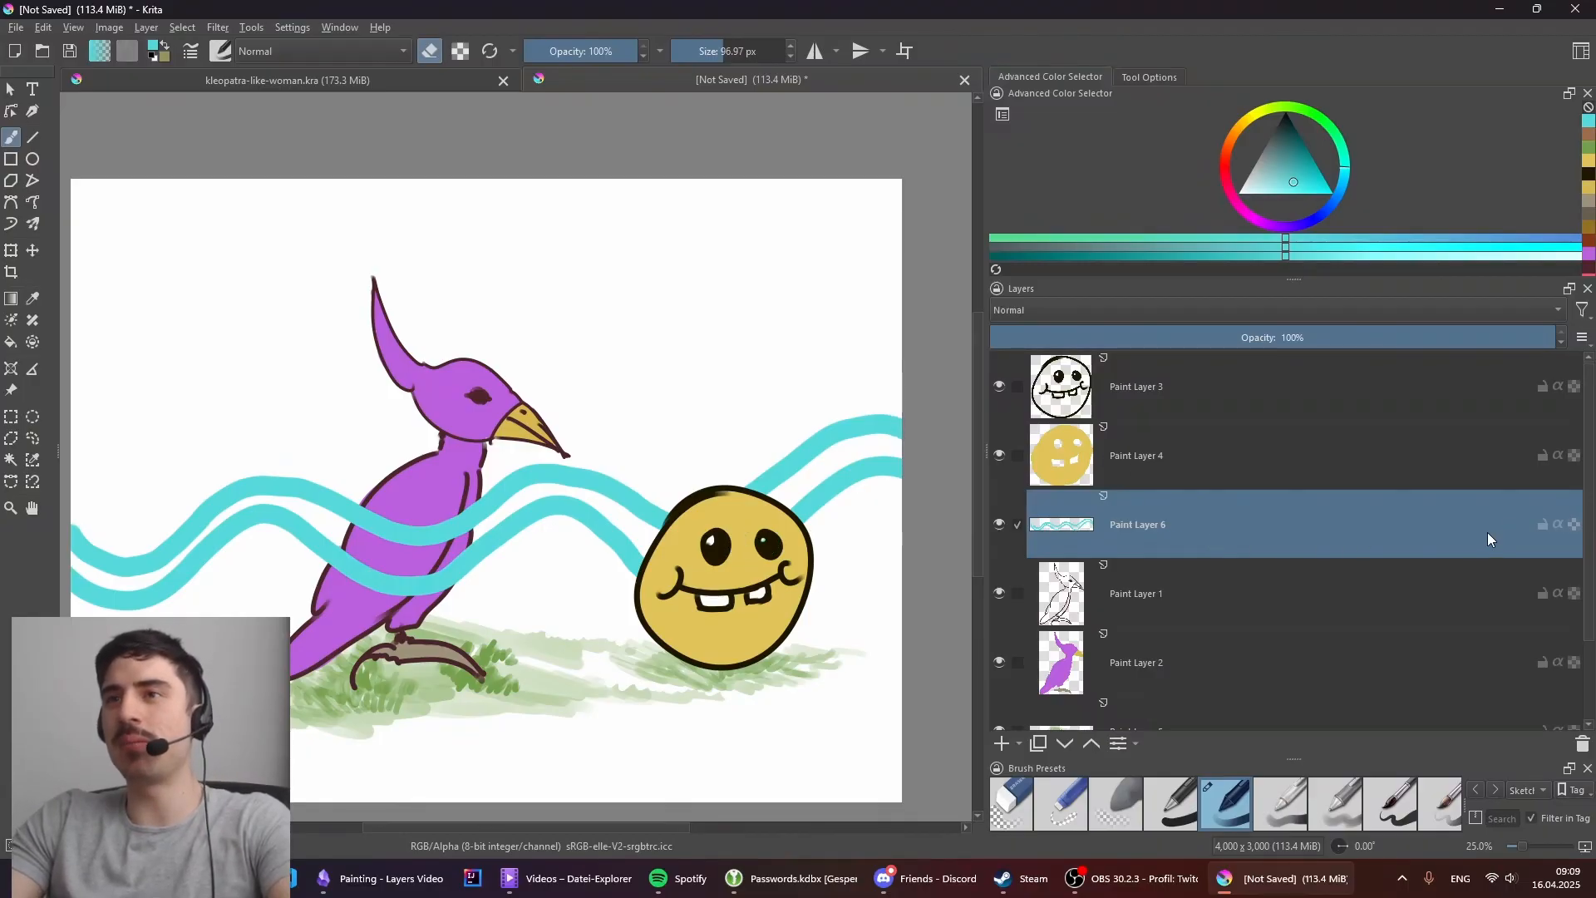
key("shift+Delete")
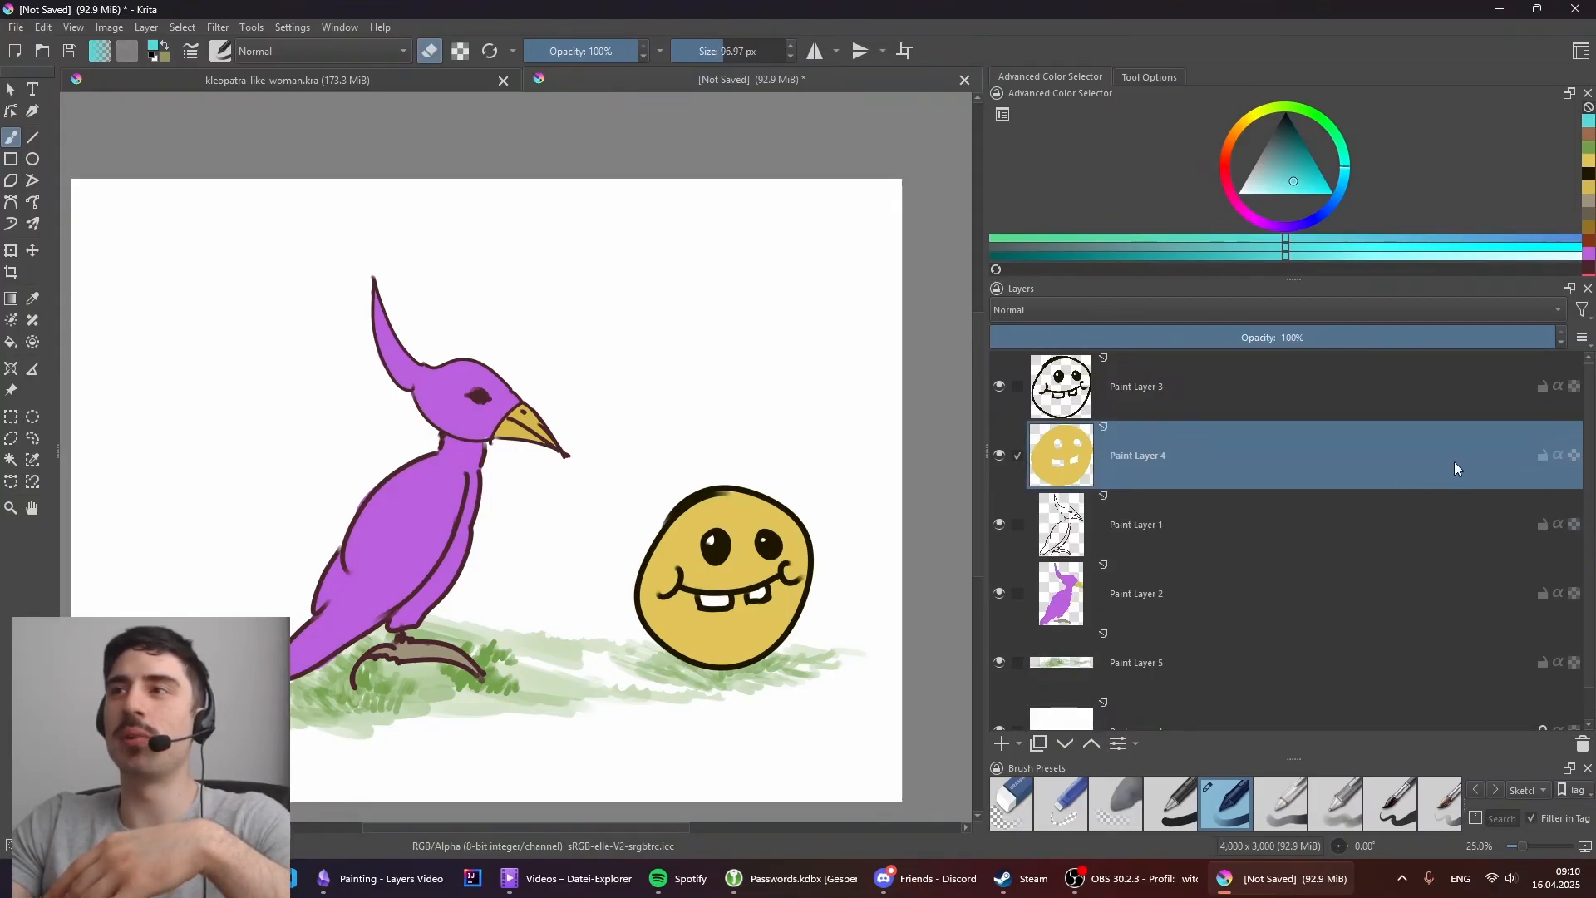
Step: Turn on alpha lock for Paint Layer 4, the yellow fill of the face
mouse_move(1573, 457)
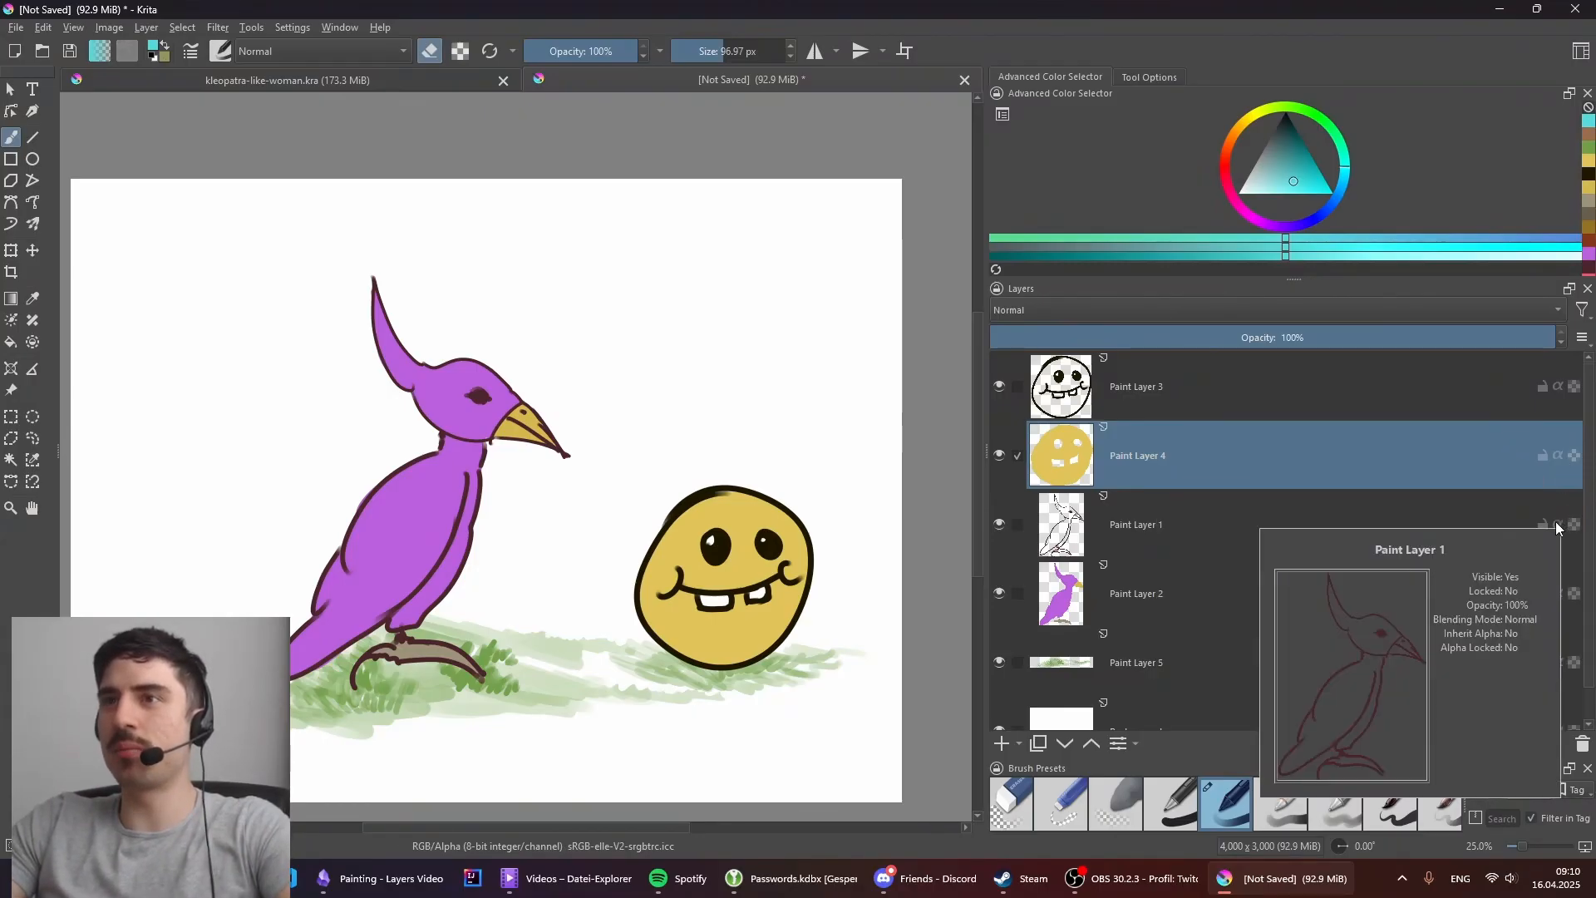
scroll(1544, 581, "down", 1)
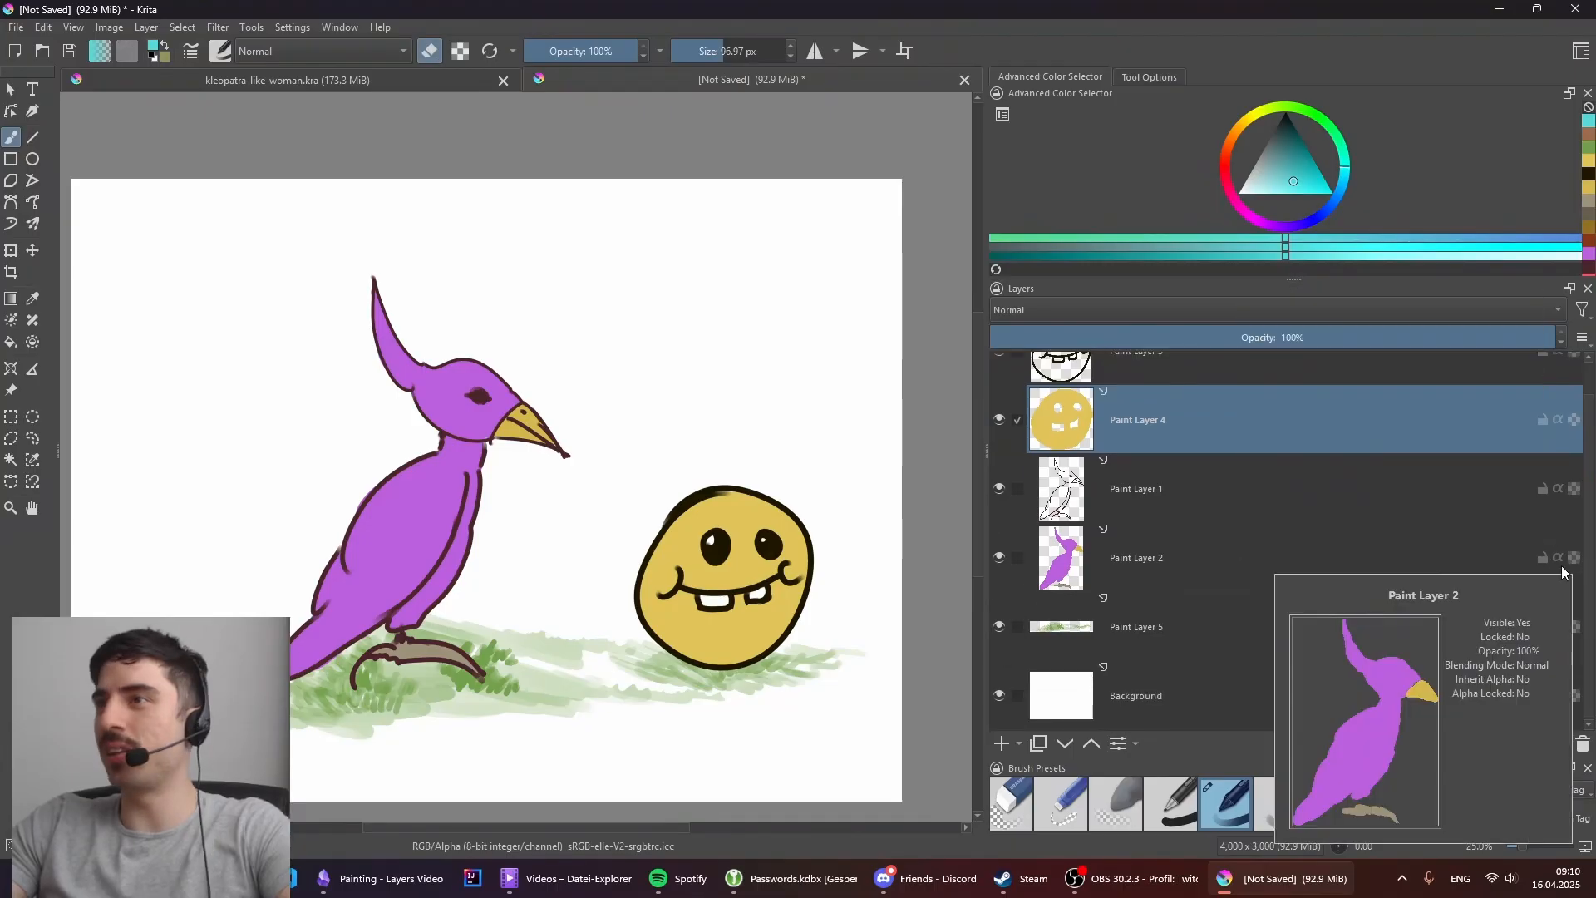
left_click(1574, 559)
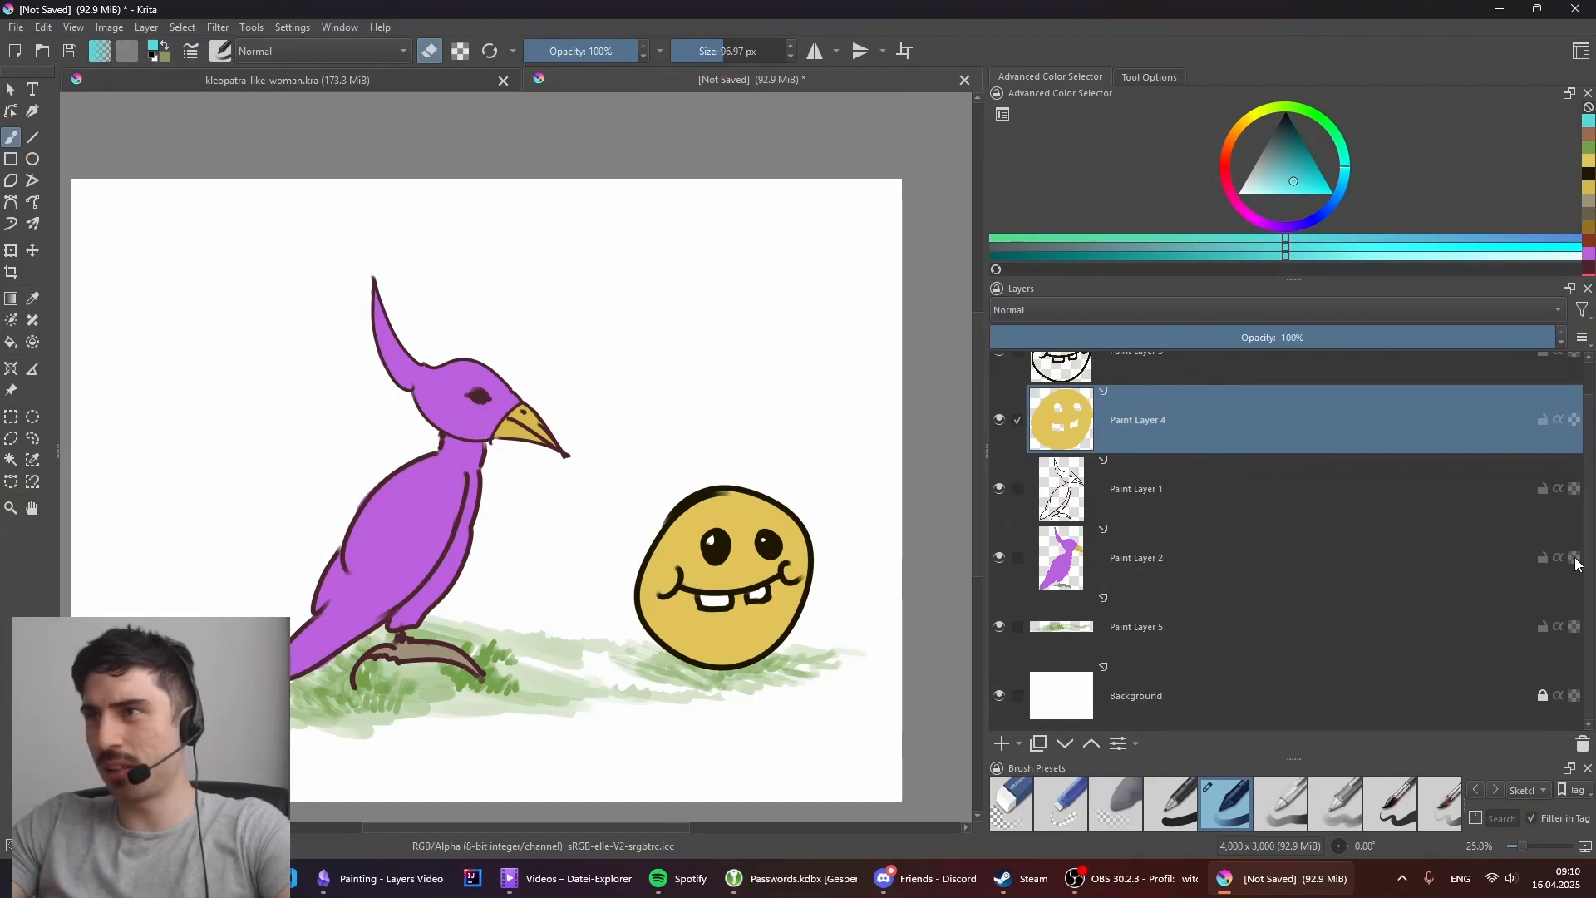
mouse_move(1579, 563)
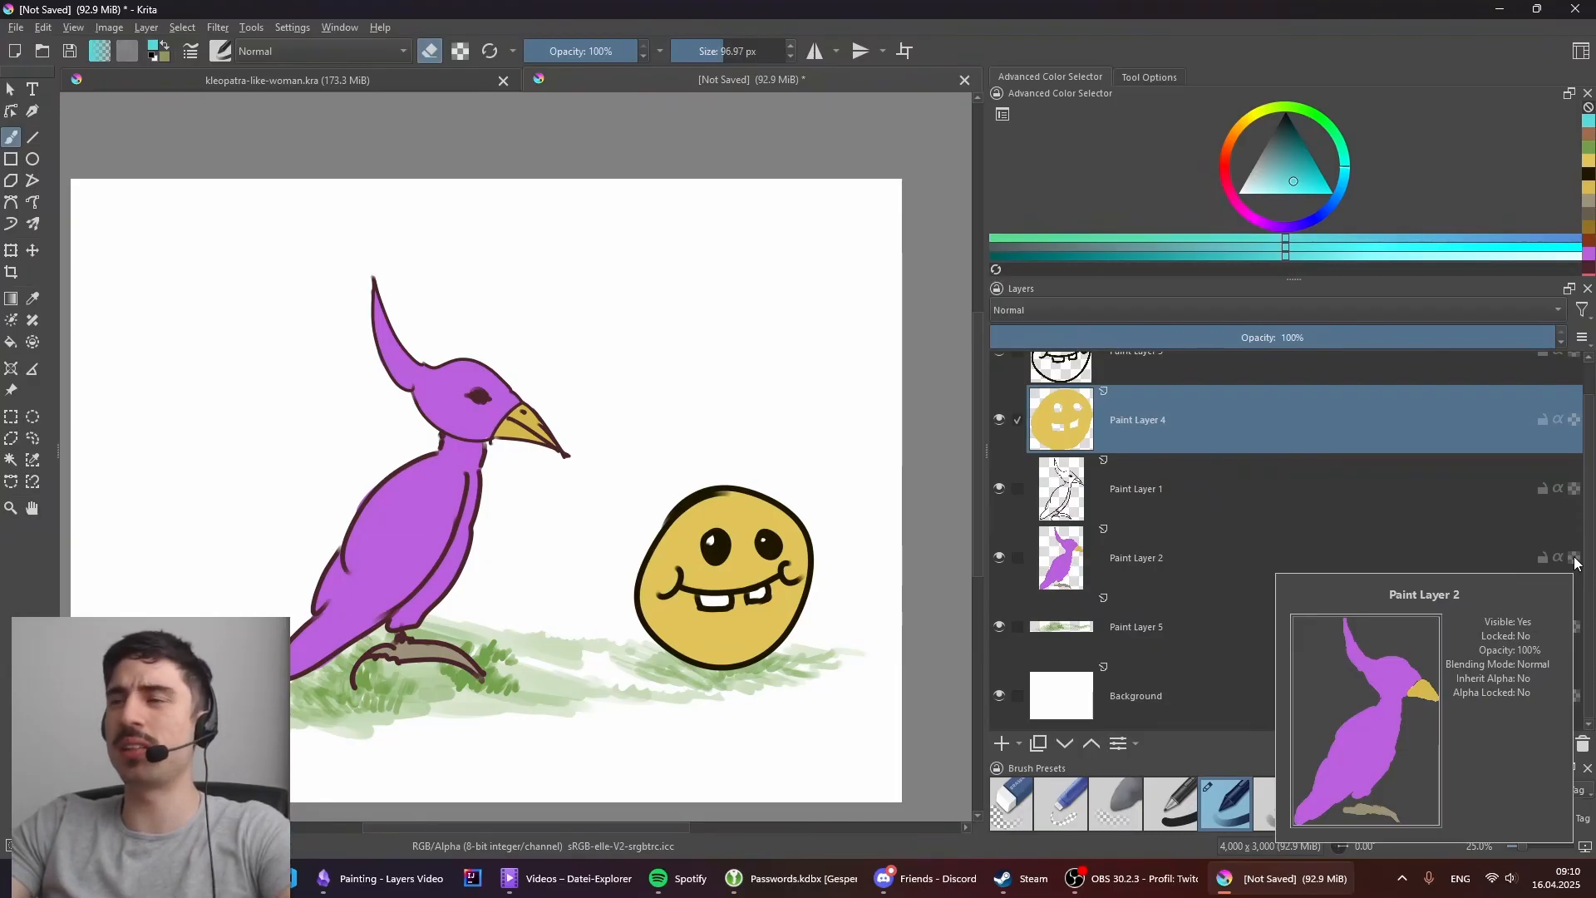
scroll(1574, 454, "up", 1)
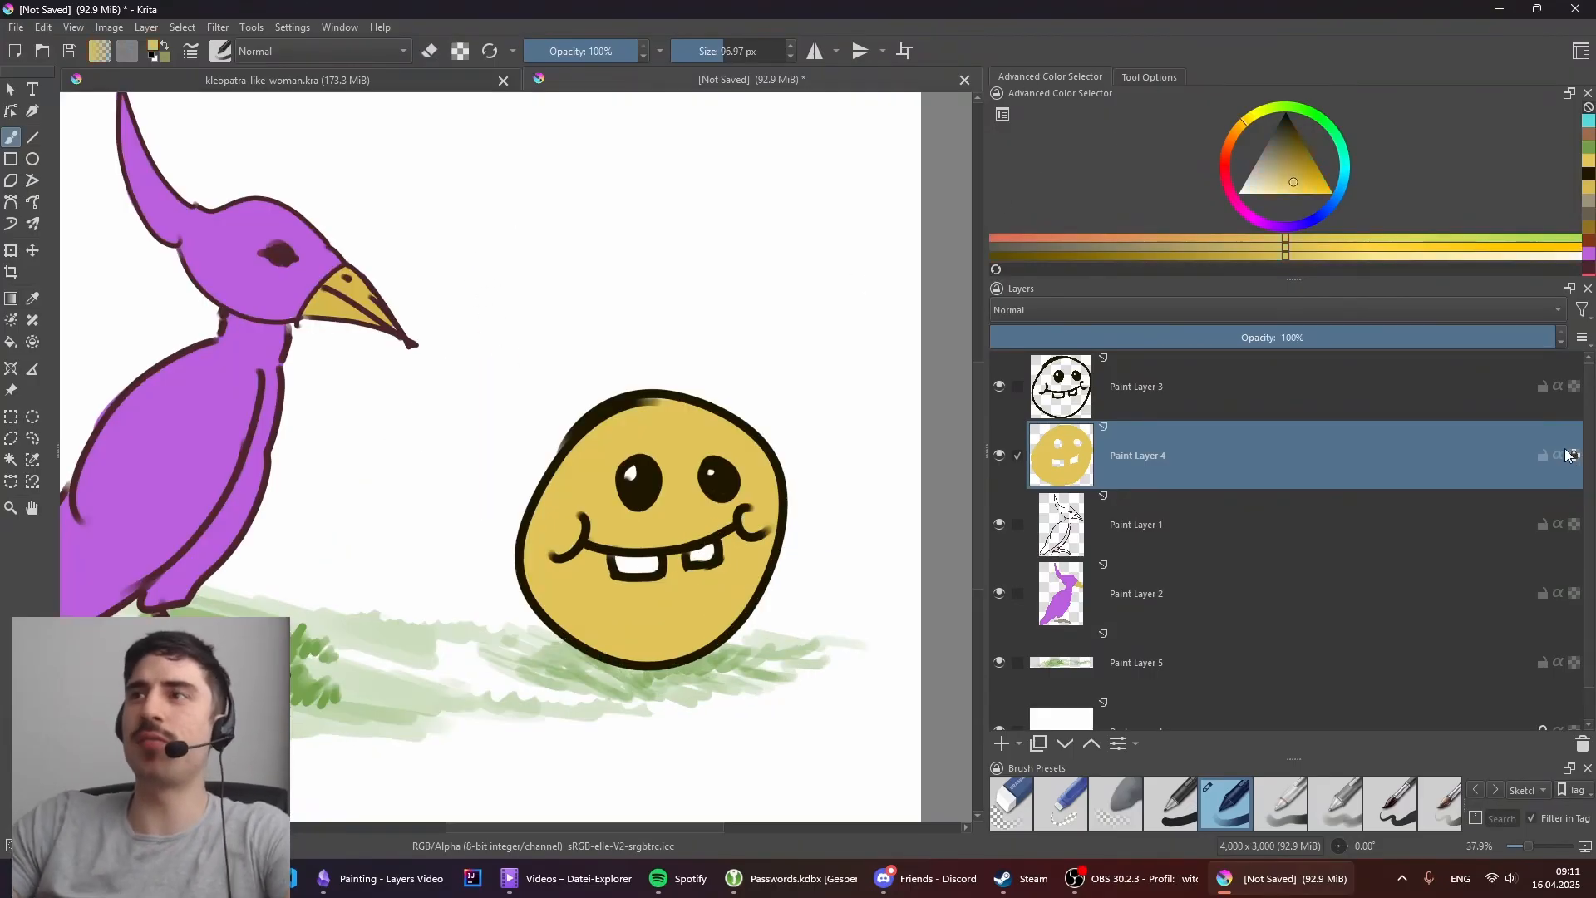
left_click(1434, 550)
left_click(1513, 478)
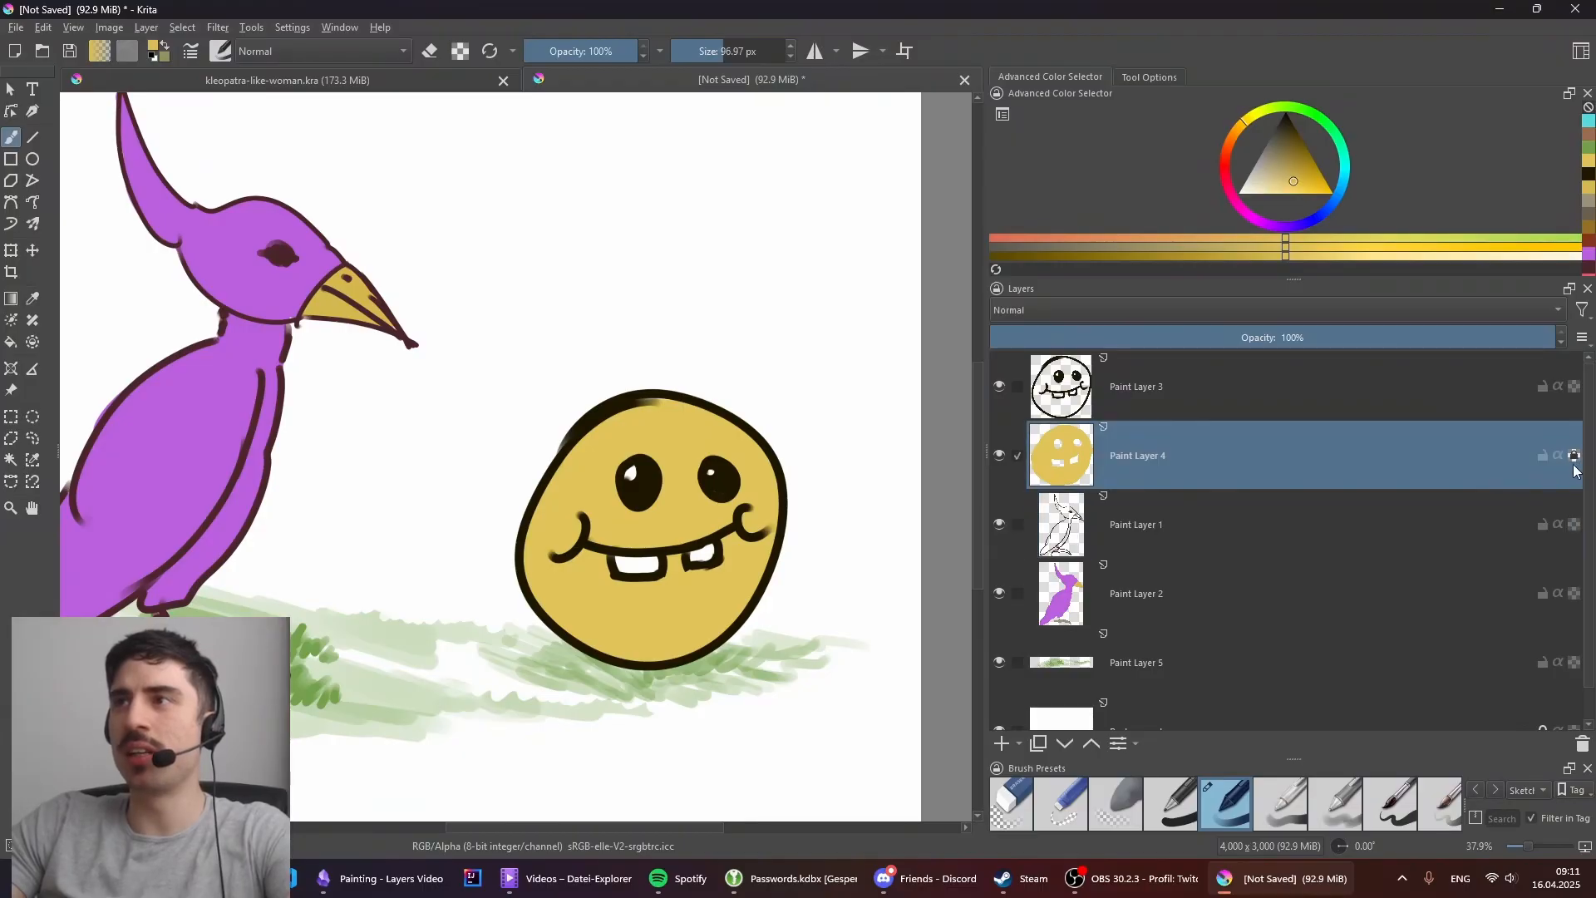
mouse_move(1577, 463)
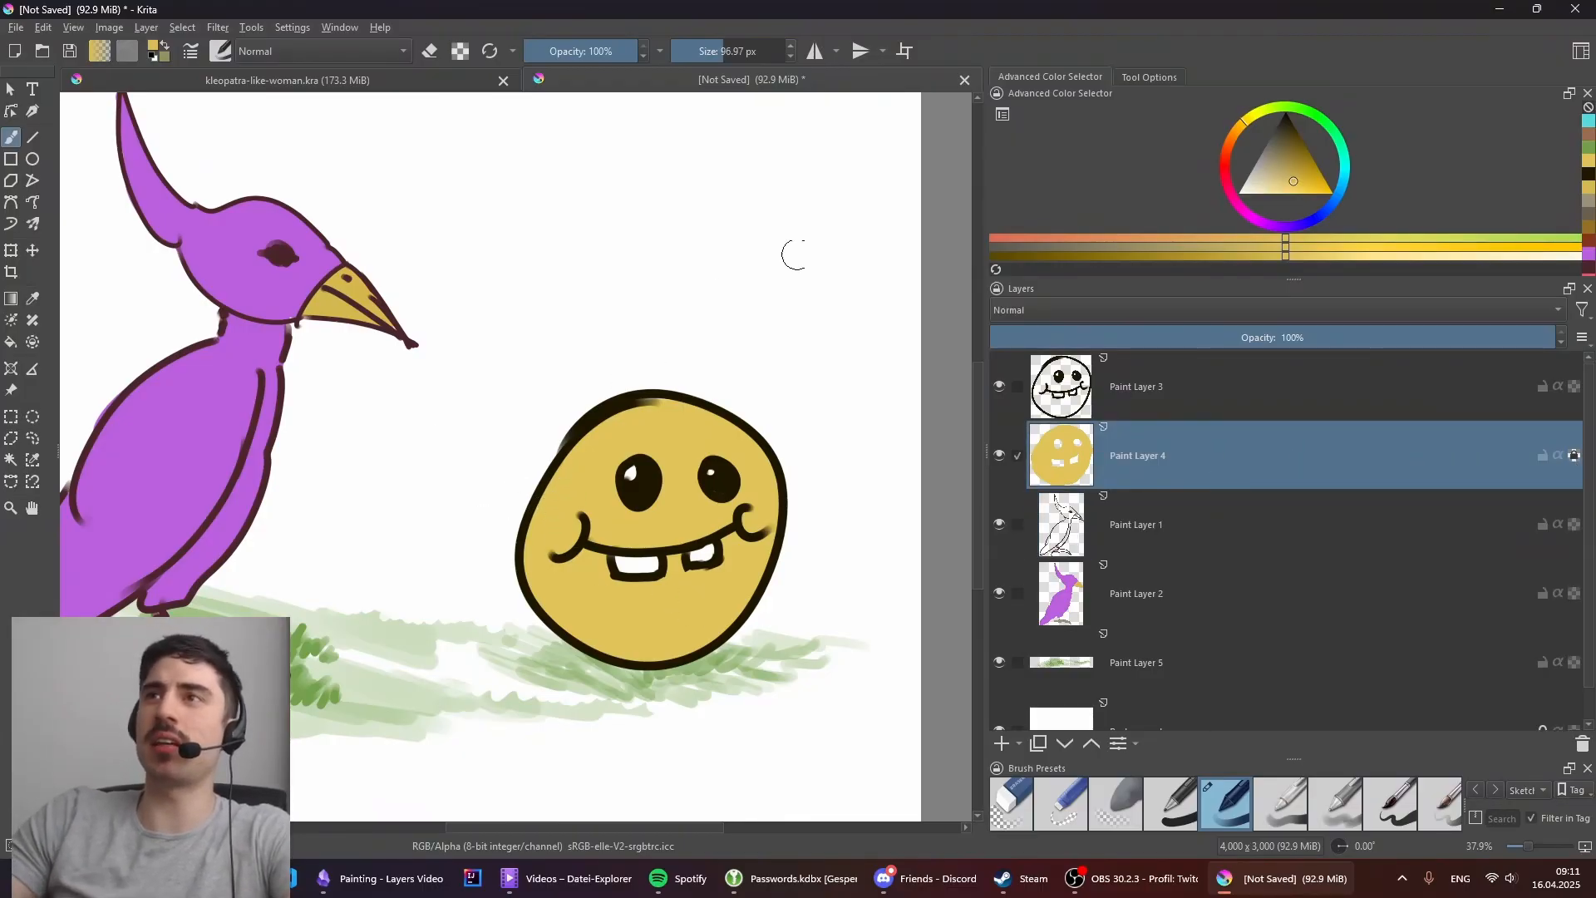
Step: Set the brush colour to dark orange and try a shading stroke across the lower part of the face
left_click_drag(1268, 117, 1233, 137)
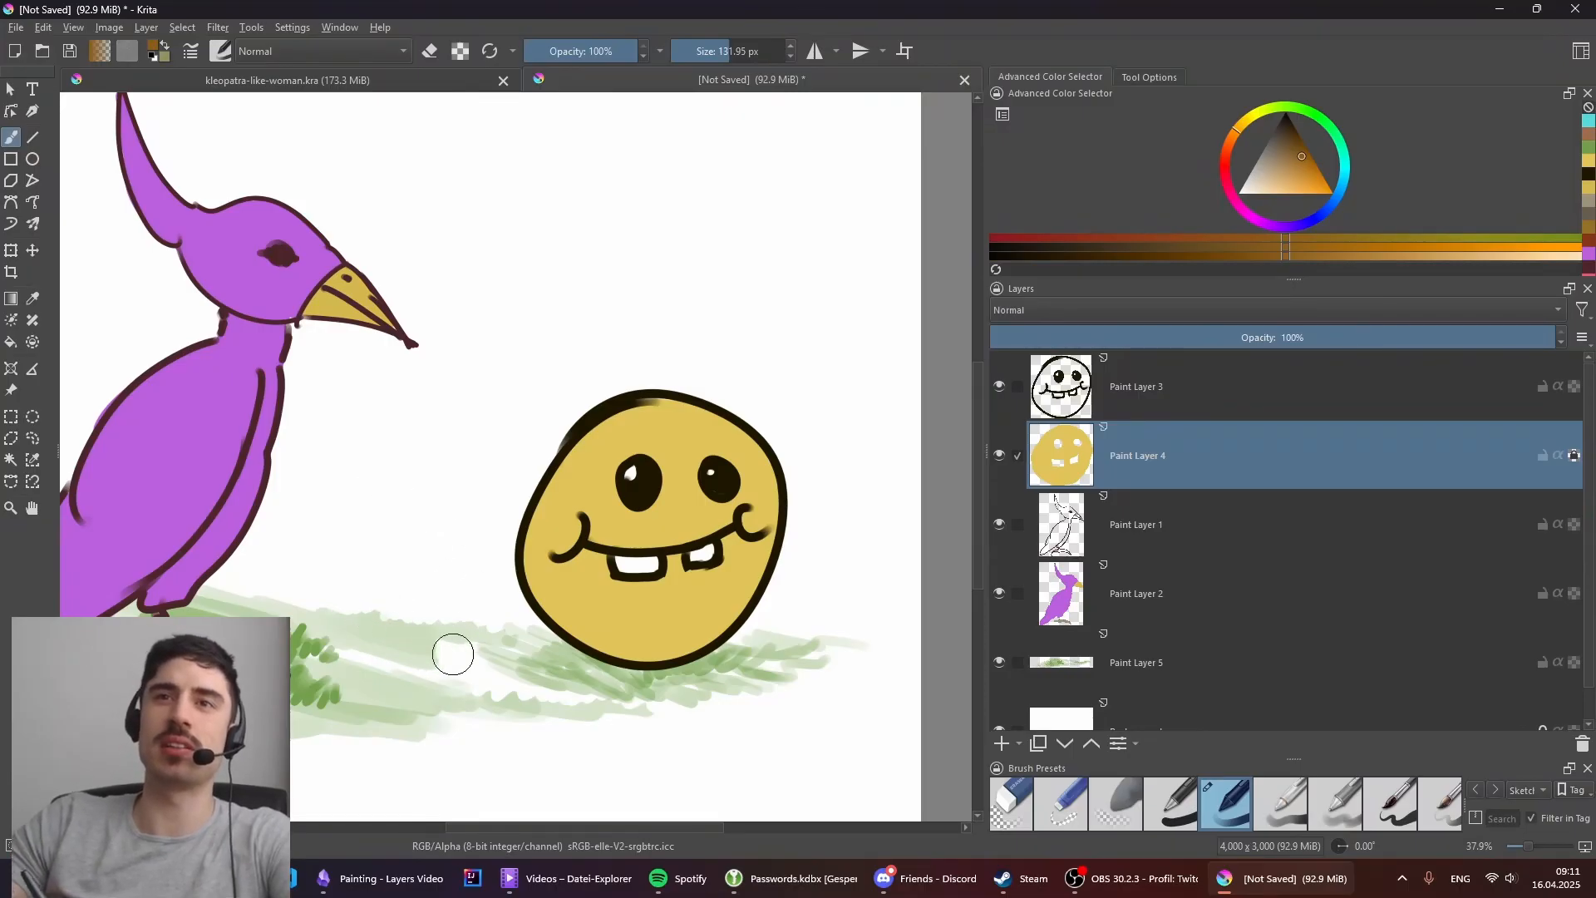
mouse_move(539, 603)
left_mouse_down()
mouse_move(749, 614)
mouse_move(567, 630)
mouse_move(713, 590)
mouse_move(587, 639)
mouse_move(738, 602)
left_mouse_up()
key("ctrl+z")
key("ctrl+z")
key("ctrl+z")
Step: Resize the brush and try a dark orange stroke along the face's lower left edge
mouse_move(605, 608)
left_mouse_down("shift")
mouse_move(640, 608)
mouse_move(596, 615)
left_mouse_up("shift")
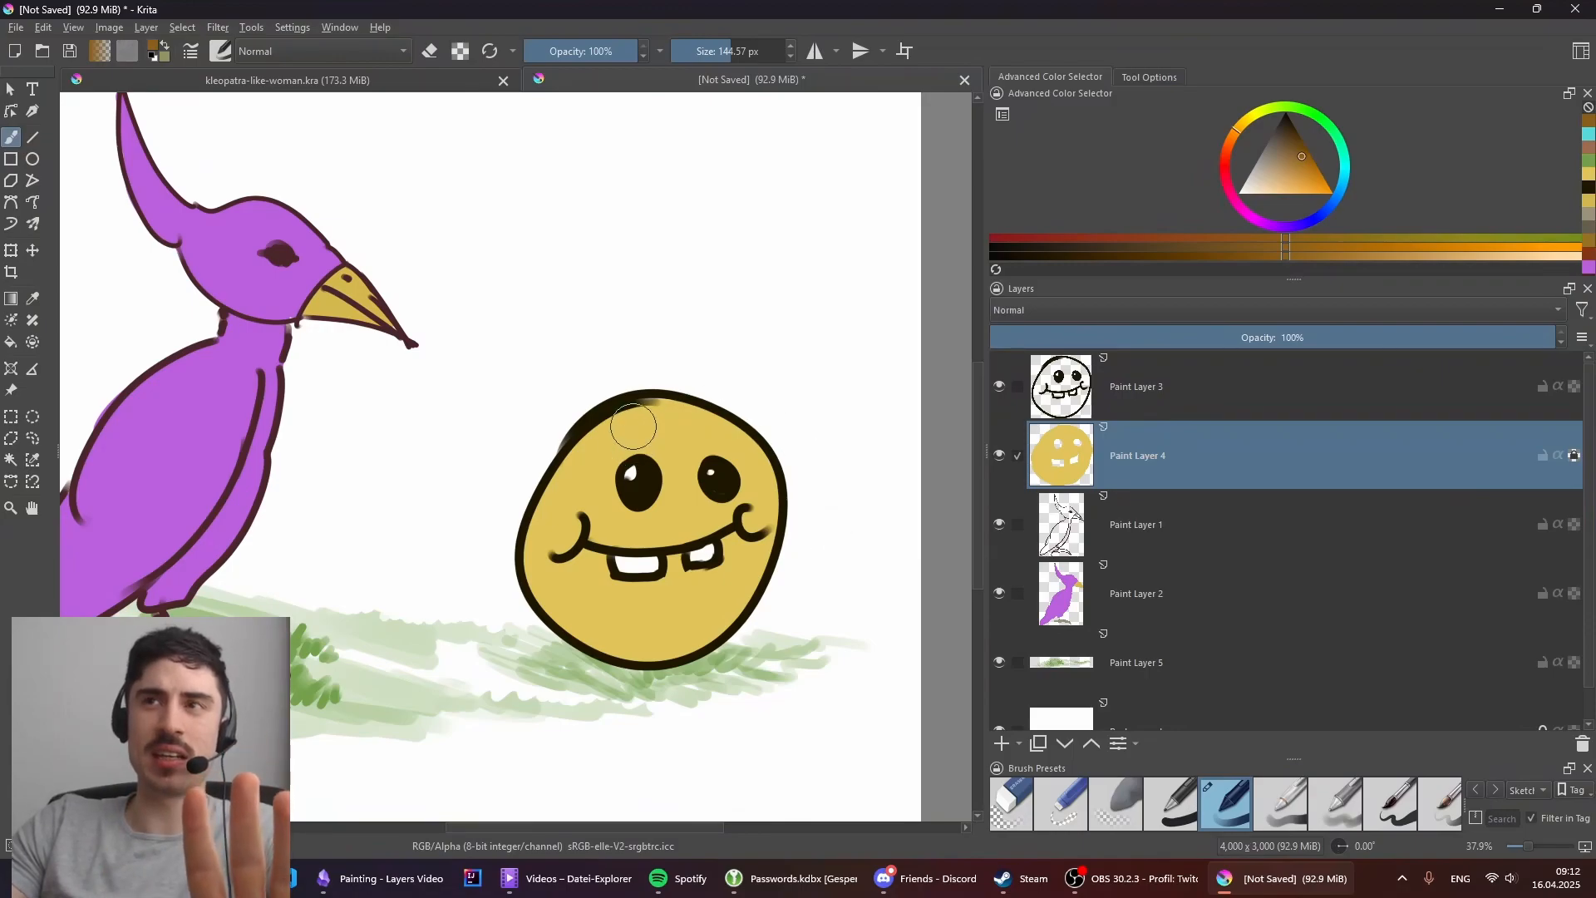
key("bracketleft")
key("bracketleft")
key("bracketleft")
key("bracketleft")
key("bracketleft")
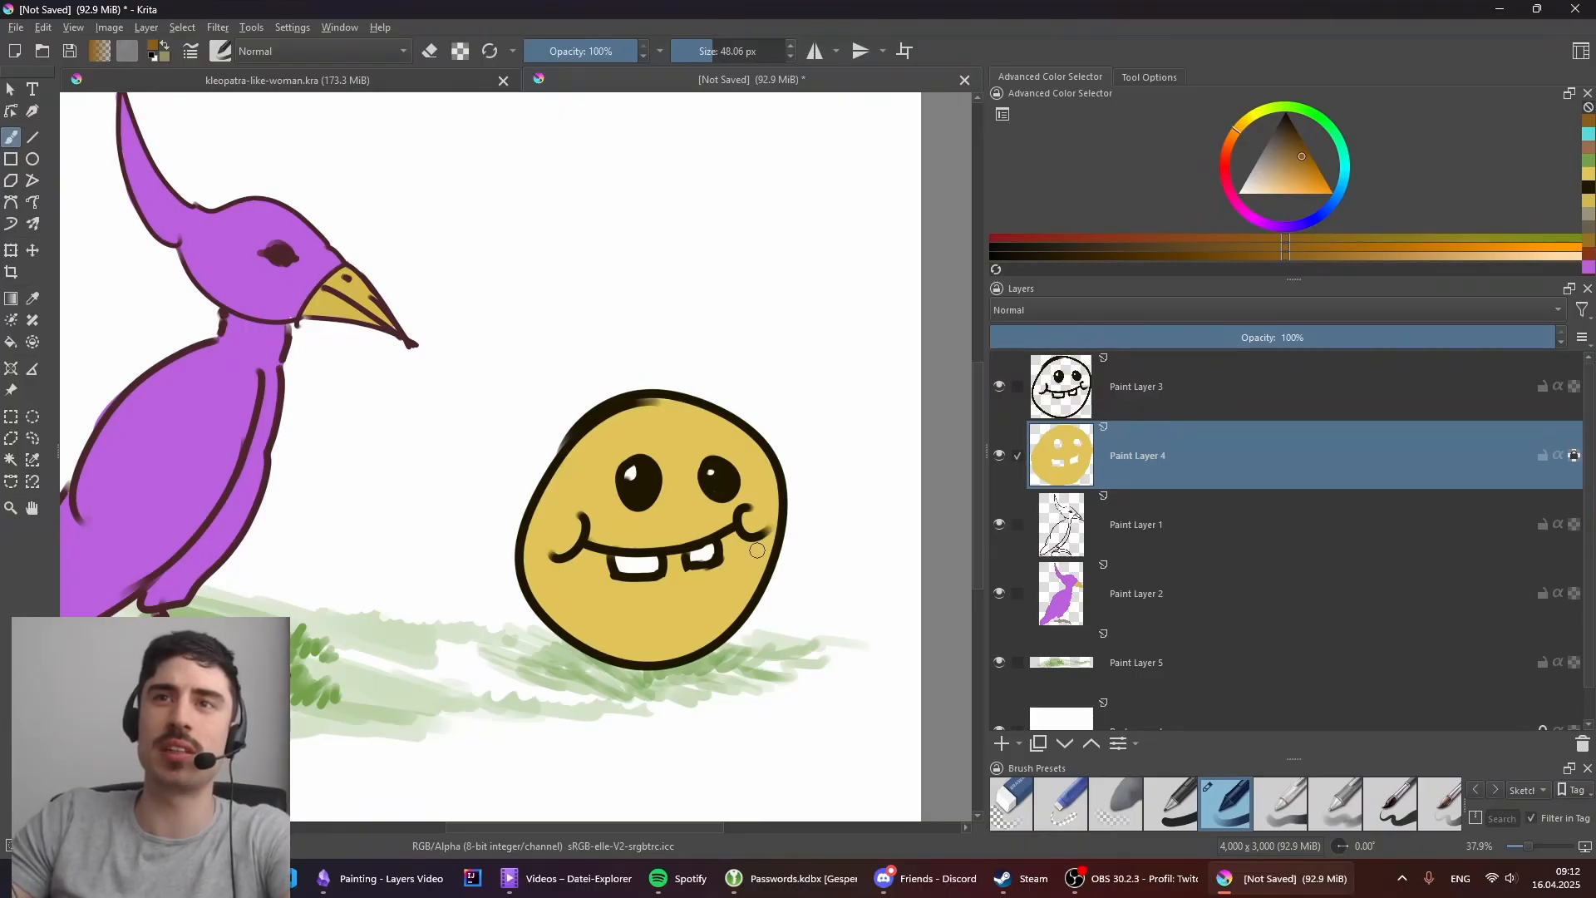
key("bracketright")
key("bracketright")
key("bracketright")
key("bracketright")
mouse_move(532, 552)
left_mouse_down()
mouse_move(544, 582)
mouse_move(650, 622)
left_mouse_up()
key("ctrl+z")
Step: Redo and undo the shading stroke for comparison, readjust the brush size and try another stroke on the chin
key("ctrl+shift+z")
key("ctrl+z")
key("bracketleft")
key("bracketleft")
key("ctrl+shift+z")
key("ctrl+z")
key("bracketright")
key("bracketright")
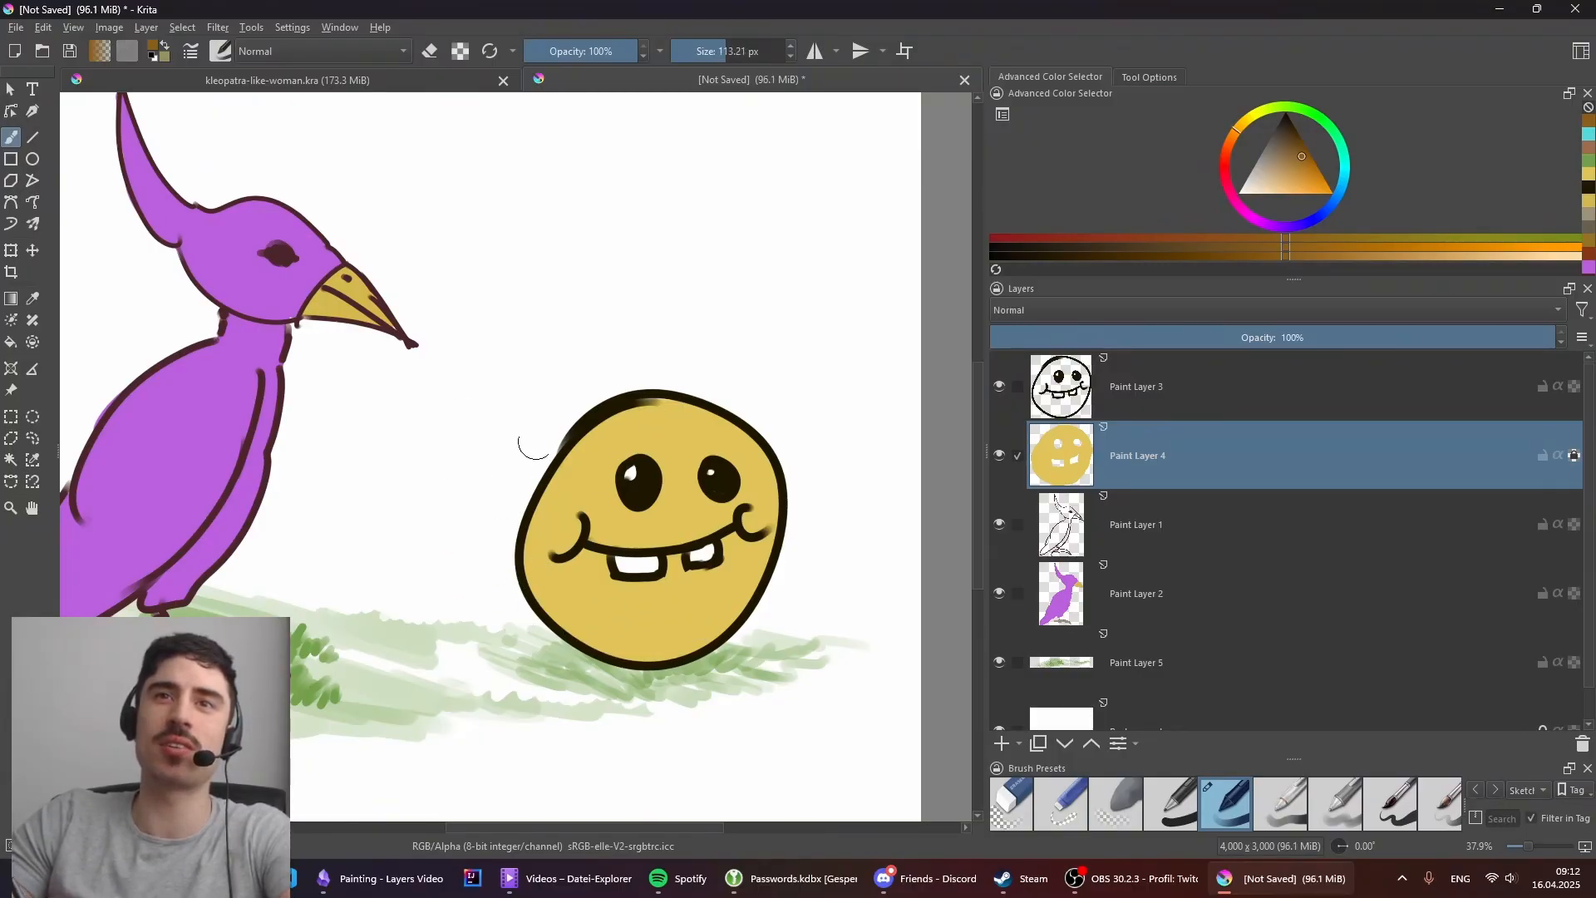
key("bracketleft")
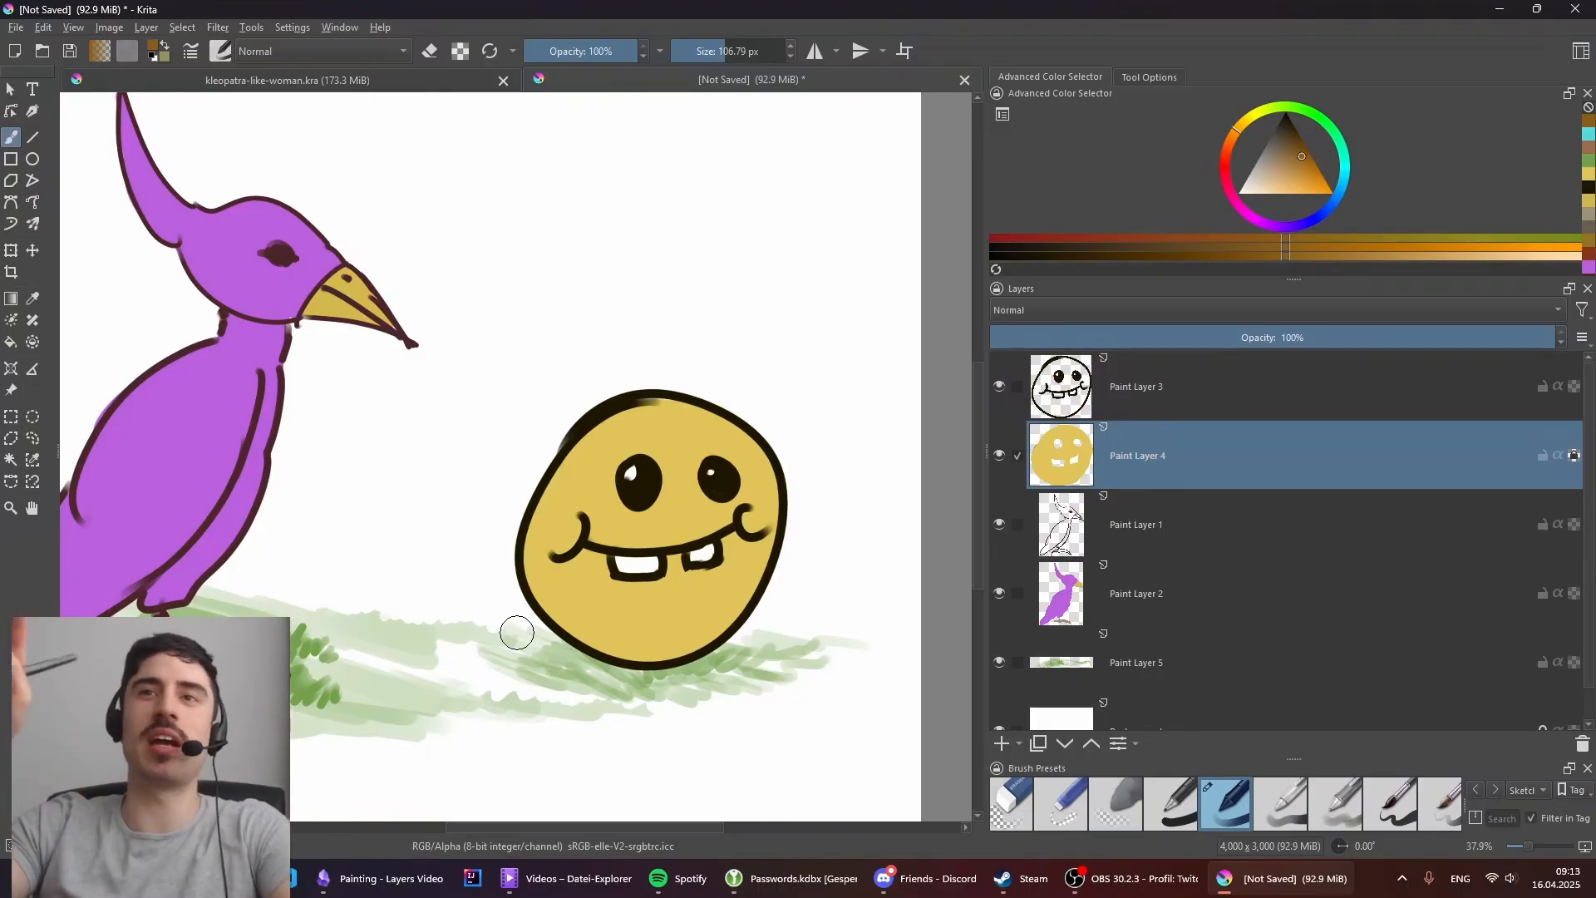
mouse_move(592, 597)
left_mouse_down("shift")
mouse_move(536, 597)
mouse_move(646, 657)
mouse_move(635, 639)
left_mouse_up("shift")
key("ctrl+z")
Step: Shade the lower part of the face in dark orange on Paint Layer 4, and soften the shading with another brush preset
mouse_move(545, 604)
left_mouse_down()
mouse_move(661, 652)
mouse_move(748, 595)
left_mouse_up()
left_click_drag(1293, 758, 1288, 568)
left_click(1262, 736)
mouse_move(523, 551)
left_mouse_down()
mouse_move(554, 584)
mouse_move(524, 559)
mouse_move(537, 595)
mouse_move(537, 563)
mouse_move(617, 630)
mouse_move(735, 604)
left_mouse_up()
mouse_move(536, 556)
left_mouse_down("shift")
mouse_move(732, 590)
mouse_move(582, 620)
mouse_move(693, 601)
mouse_move(621, 595)
mouse_move(615, 632)
mouse_move(715, 624)
left_mouse_up("shift")
key("slash")
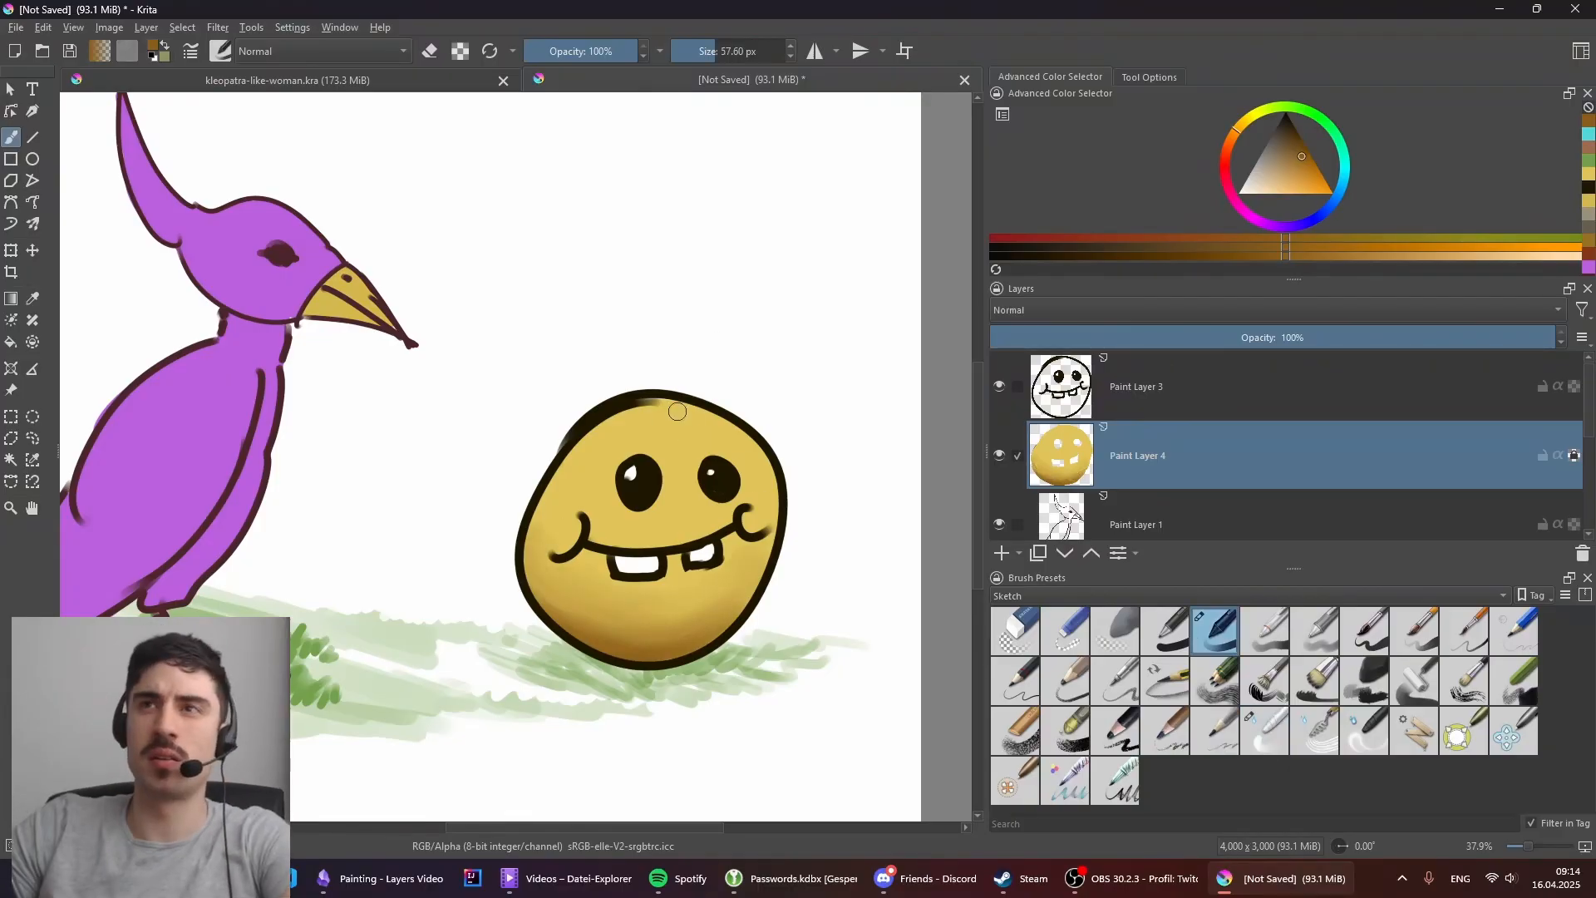
Step: Sample the face's yellow, lighten it to a pale yellow and paint a highlight along the face's upper left edge
left_click(663, 411, "ctrl")
left_click_drag(1291, 180, 1276, 192)
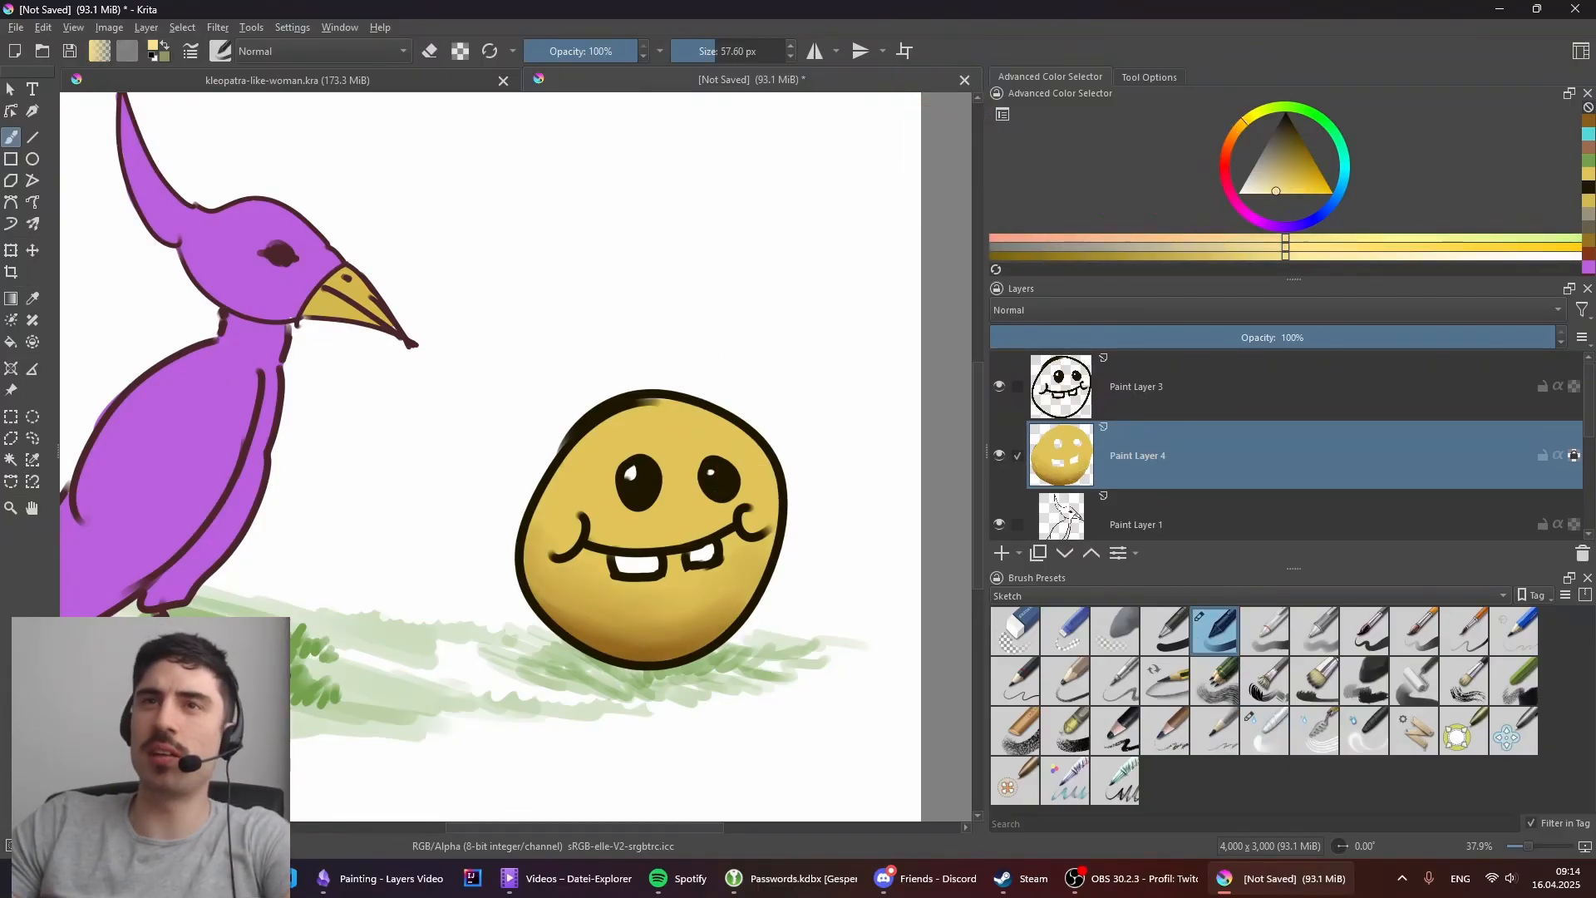
mouse_move(590, 444)
left_mouse_down("shift")
mouse_move(571, 443)
mouse_move(560, 488)
mouse_move(630, 426)
left_mouse_up("shift")
Step: Enlarge the brush to 219.55 px and switch the brush presets from the Sketch tag to All
left_click_drag(669, 414, 817, 413, "shift")
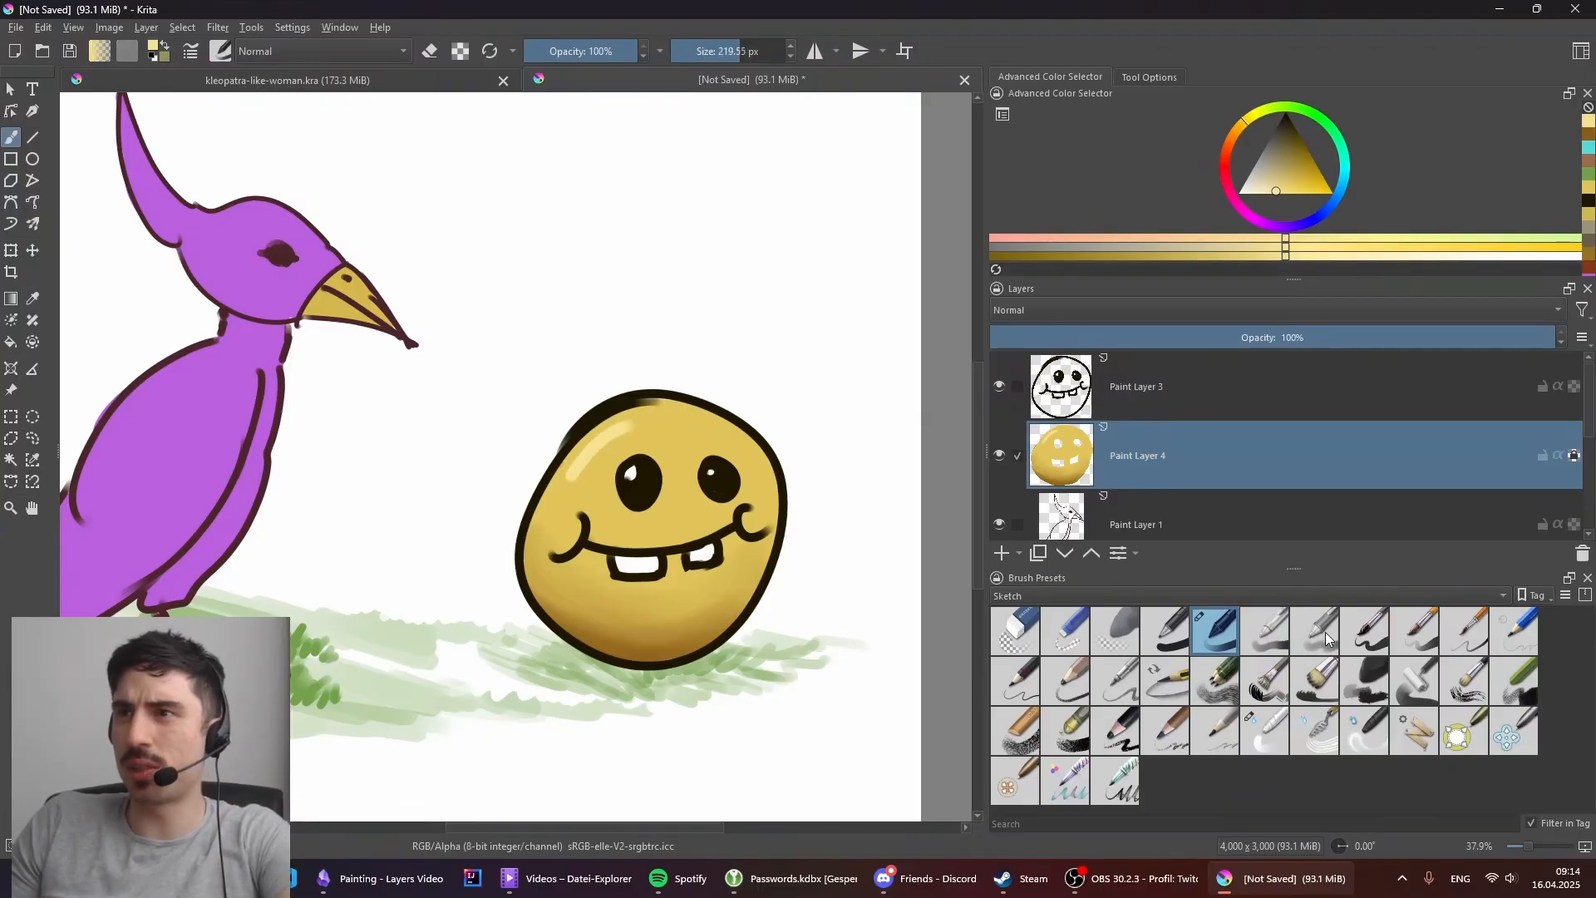
left_click(1268, 596)
left_click(1190, 447)
left_click(1243, 595)
left_click(1220, 591)
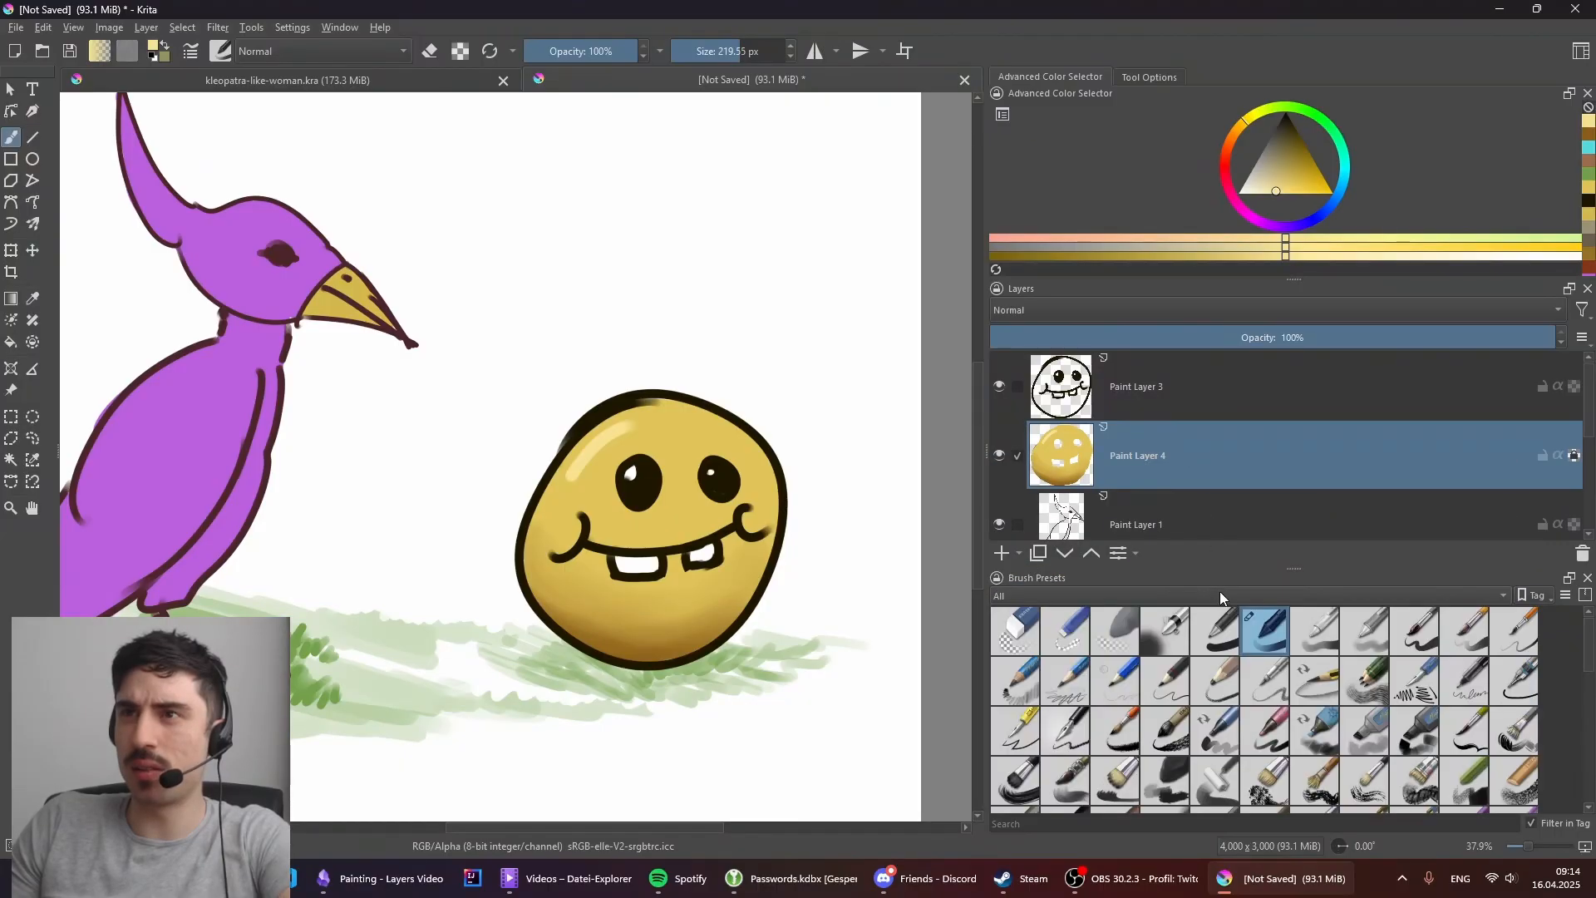
Step: Try soft airbrush strokes beyond the face outline with alpha lock off, pale yellow above and sampled brown below, and undo them
left_click(1165, 630)
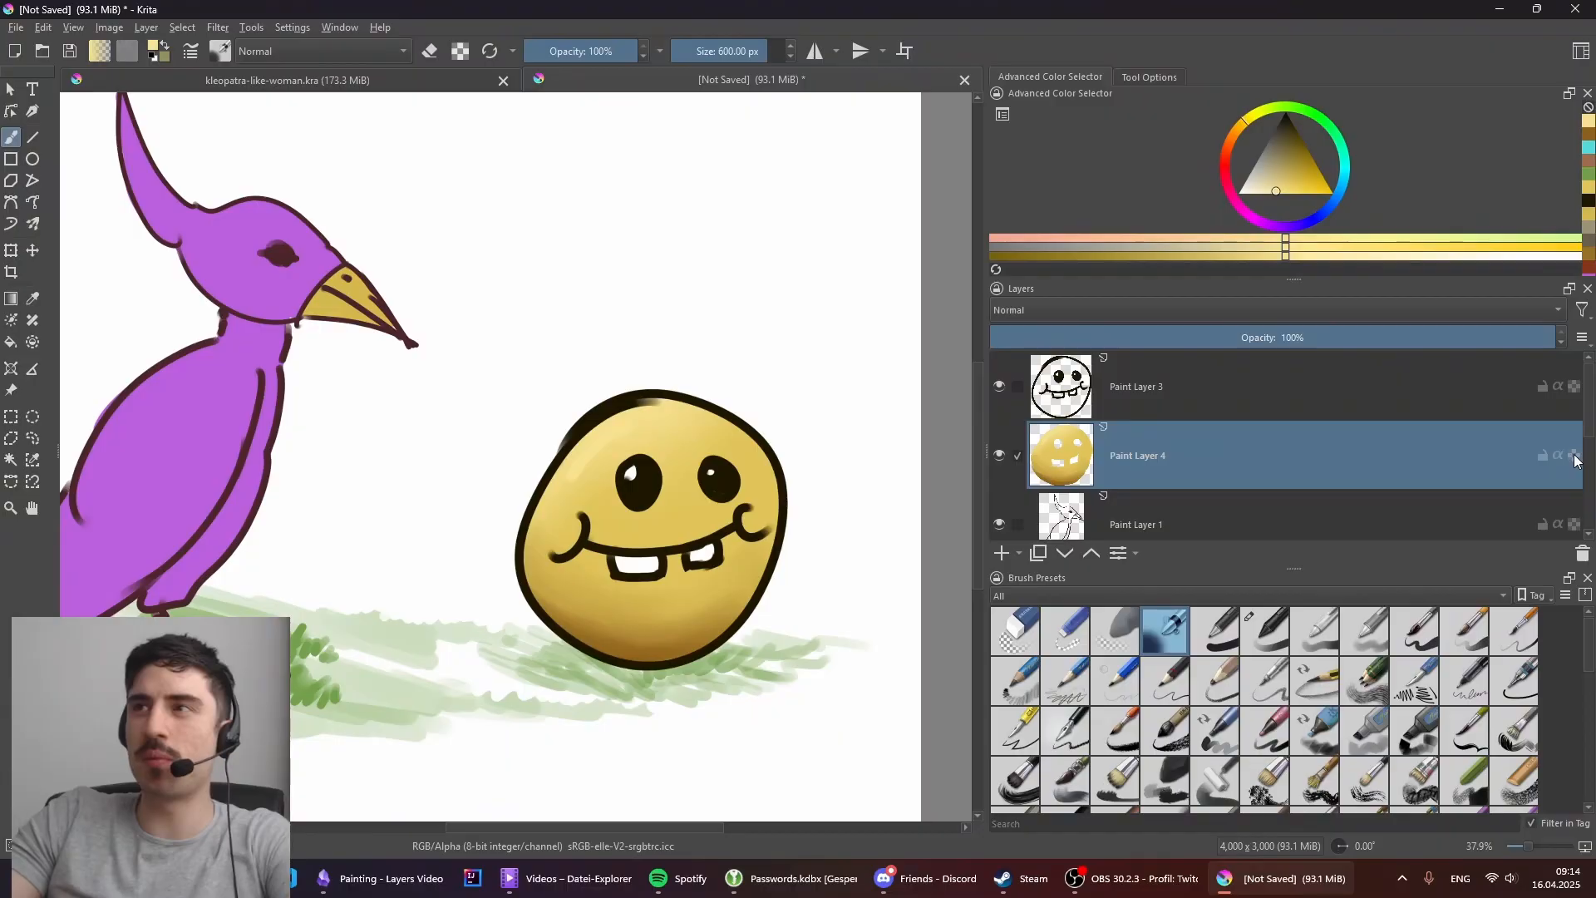
left_click_drag(731, 366, 551, 534)
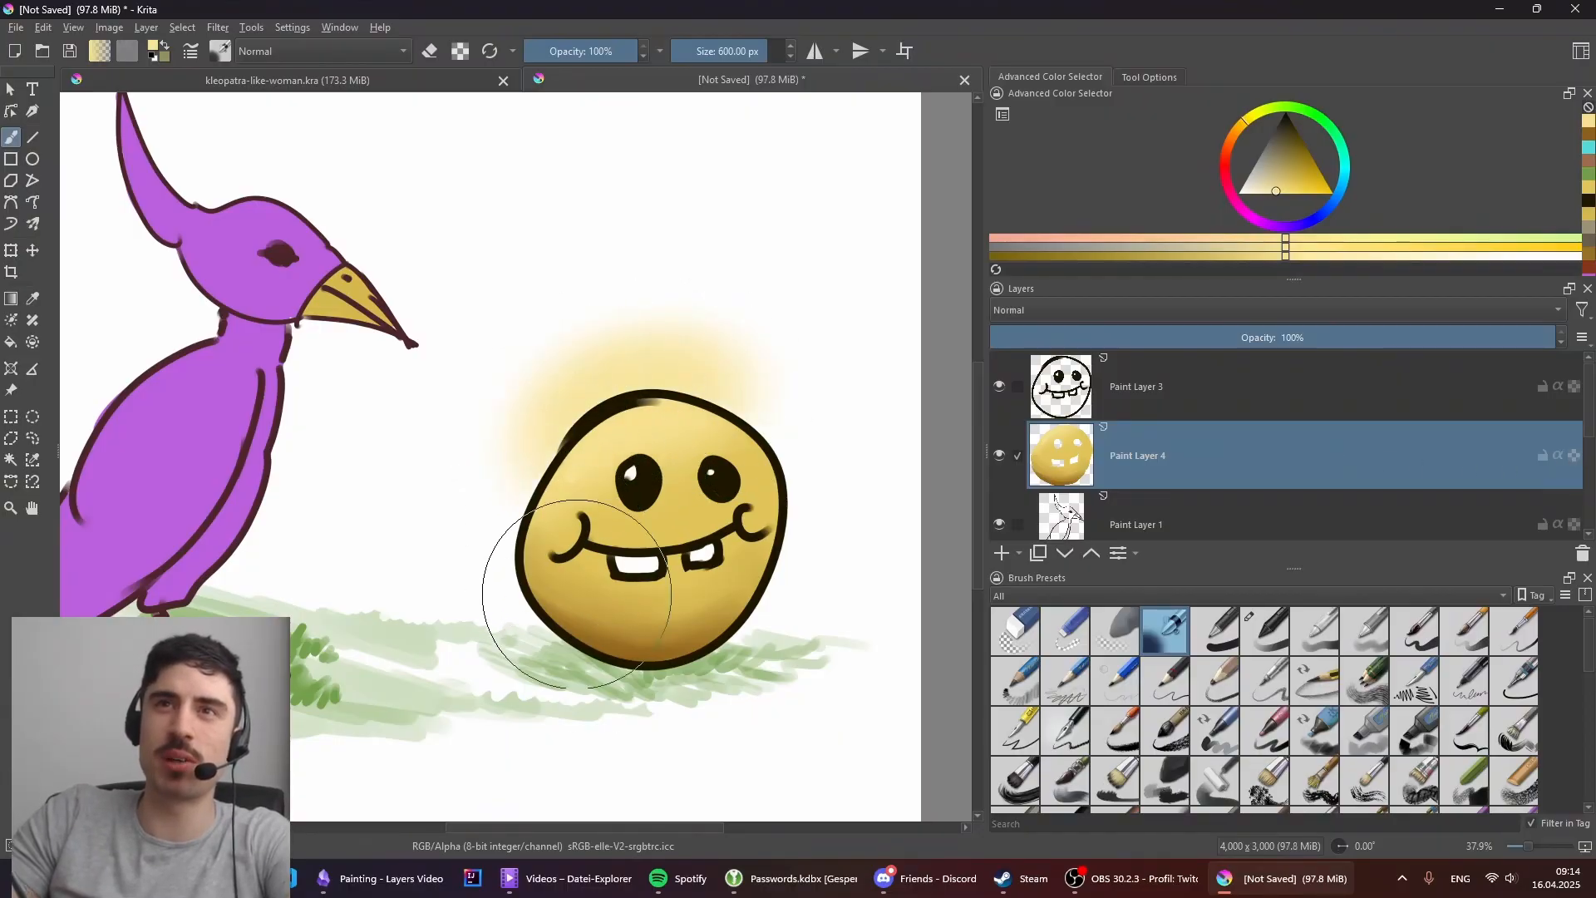
left_click_drag(609, 334, 581, 387)
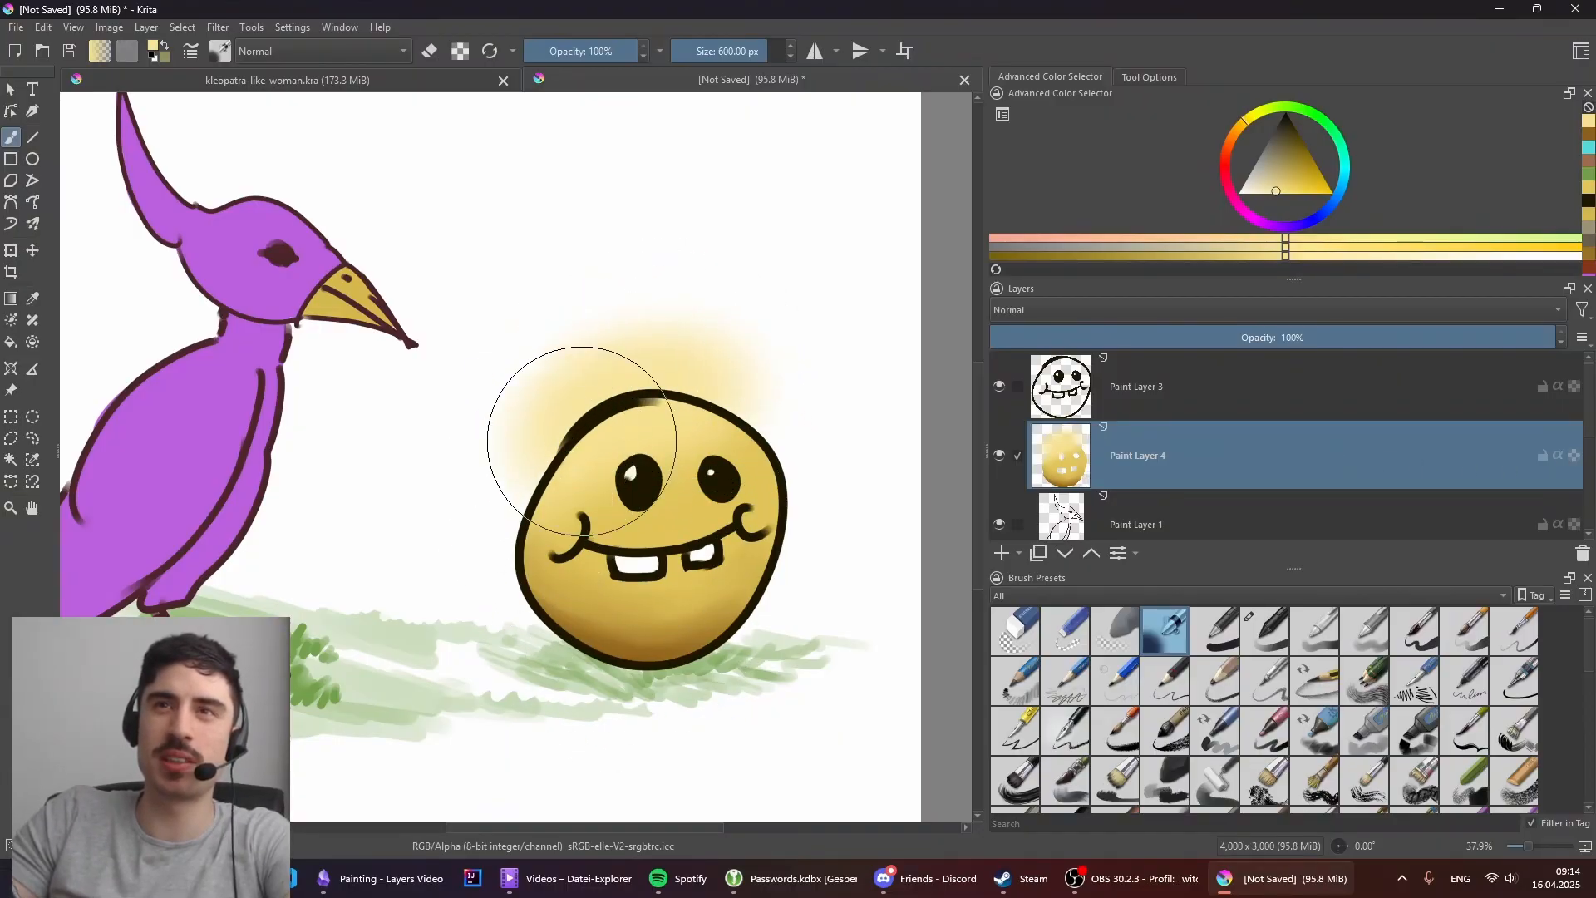
left_click(665, 640, "ctrl")
mouse_move(506, 615)
left_mouse_down()
mouse_move(534, 659)
mouse_move(812, 659)
left_mouse_up()
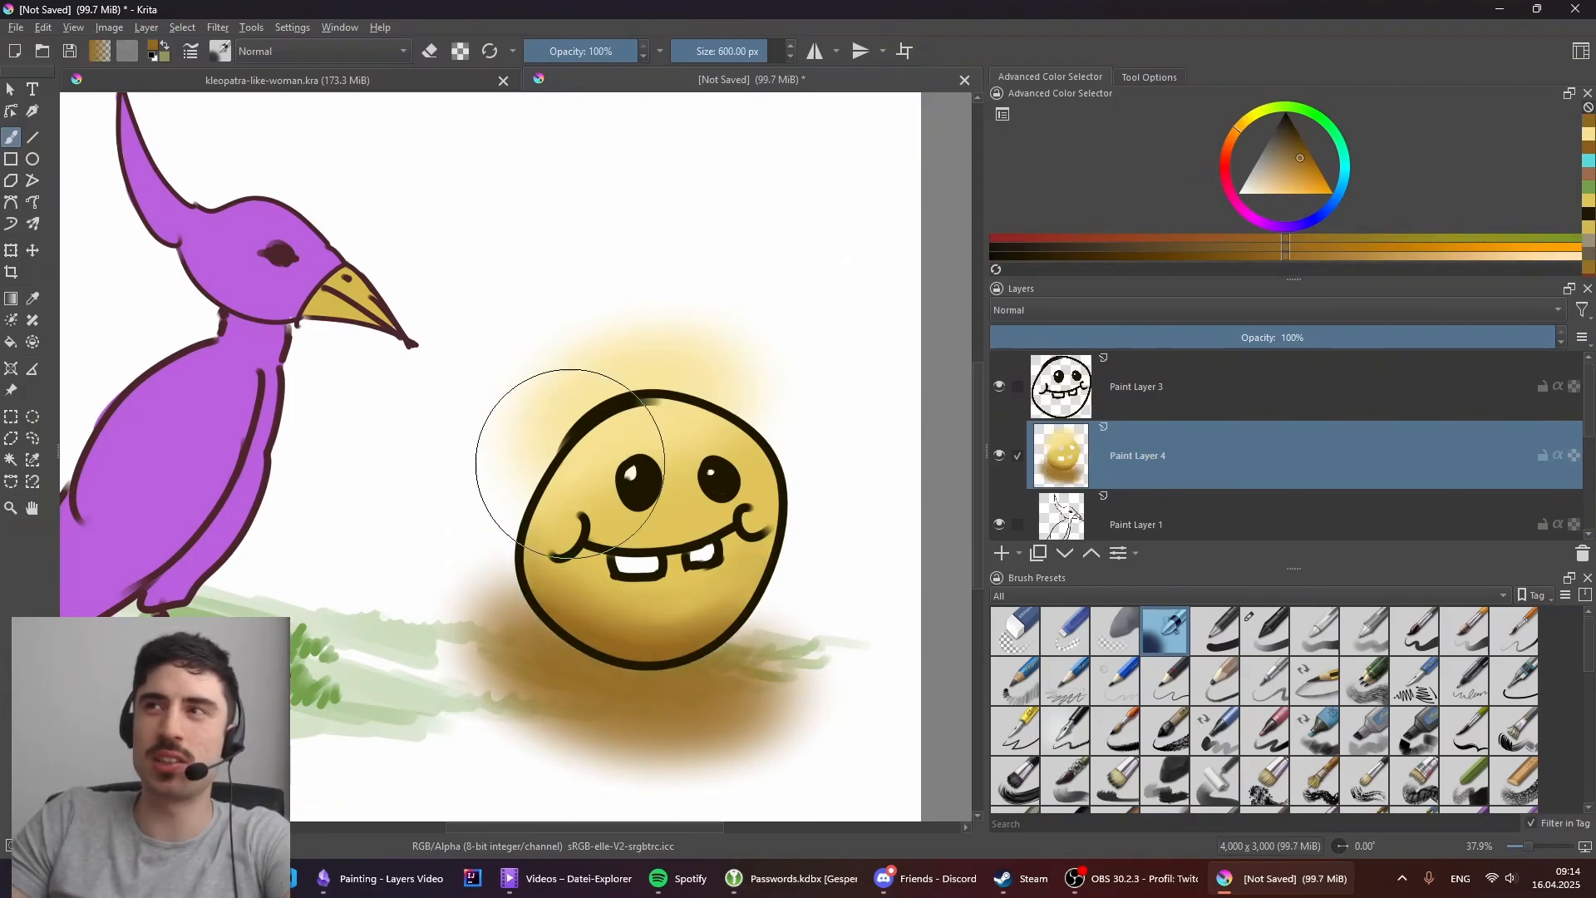
key("ctrl+z")
key("ctrl+z")
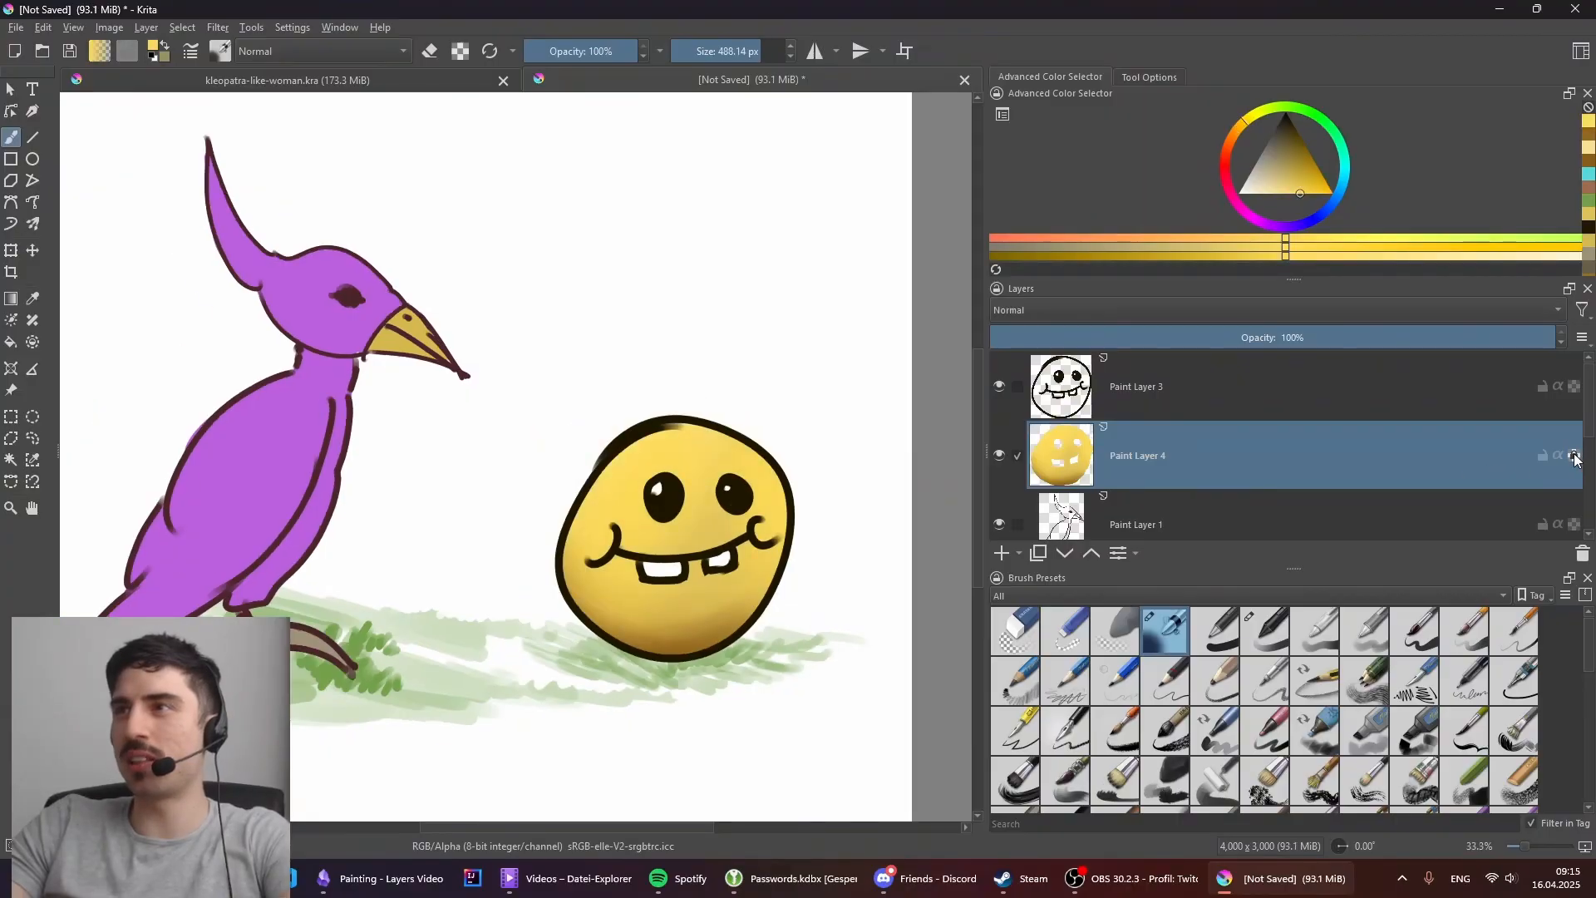
Step: Turn off alpha lock on Paint Layer 4 and shrink the brush to 61.90 px
mouse_move(1575, 458)
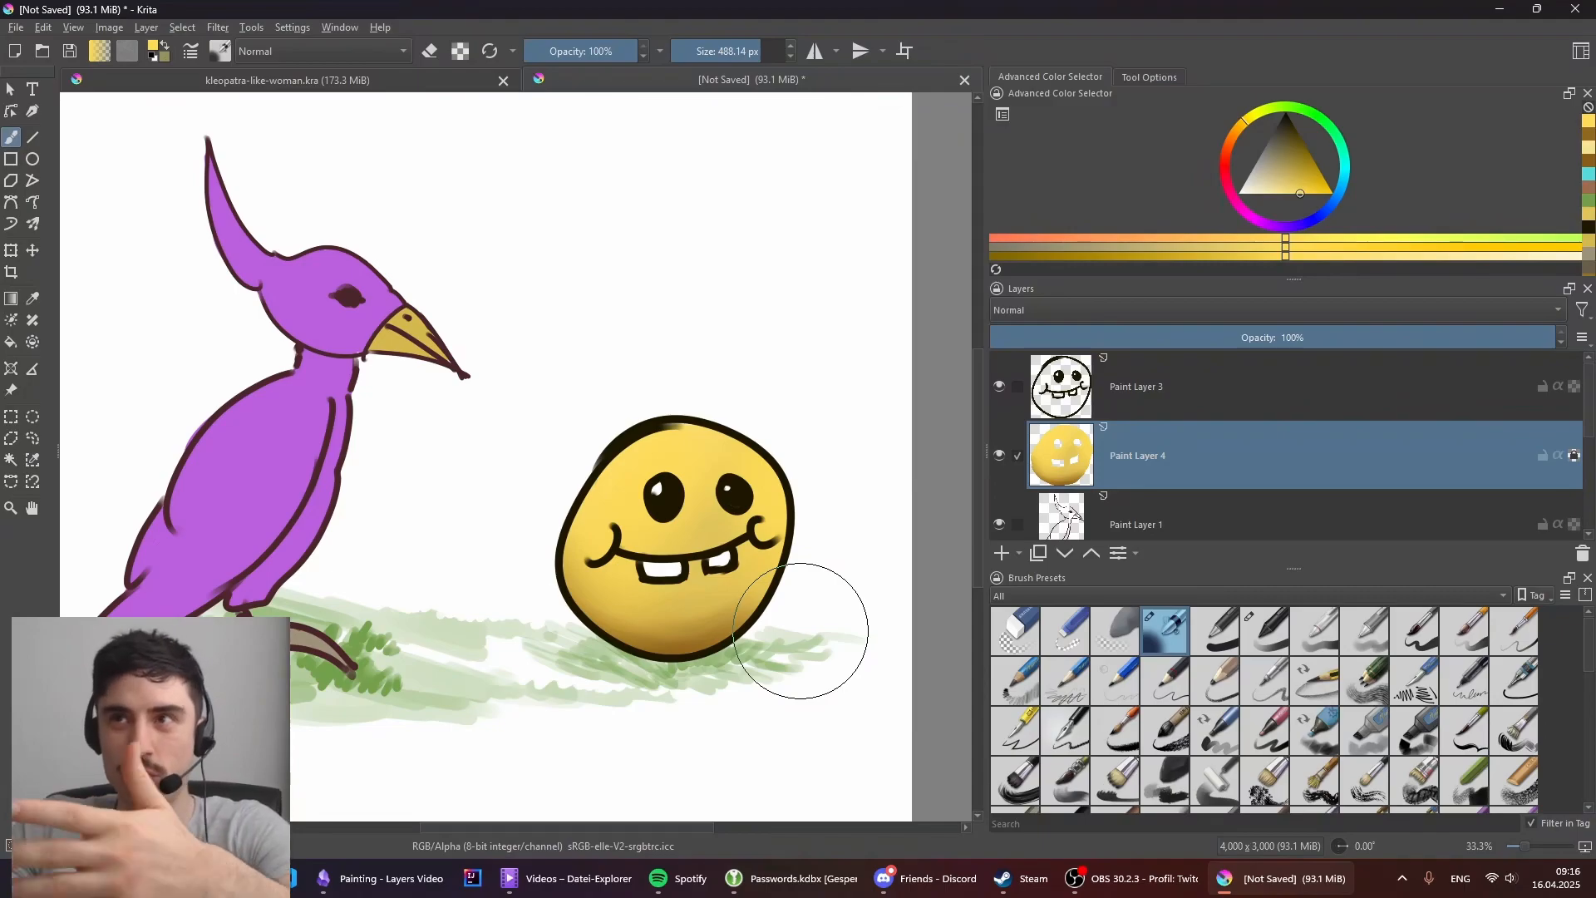
mouse_move(1380, 463)
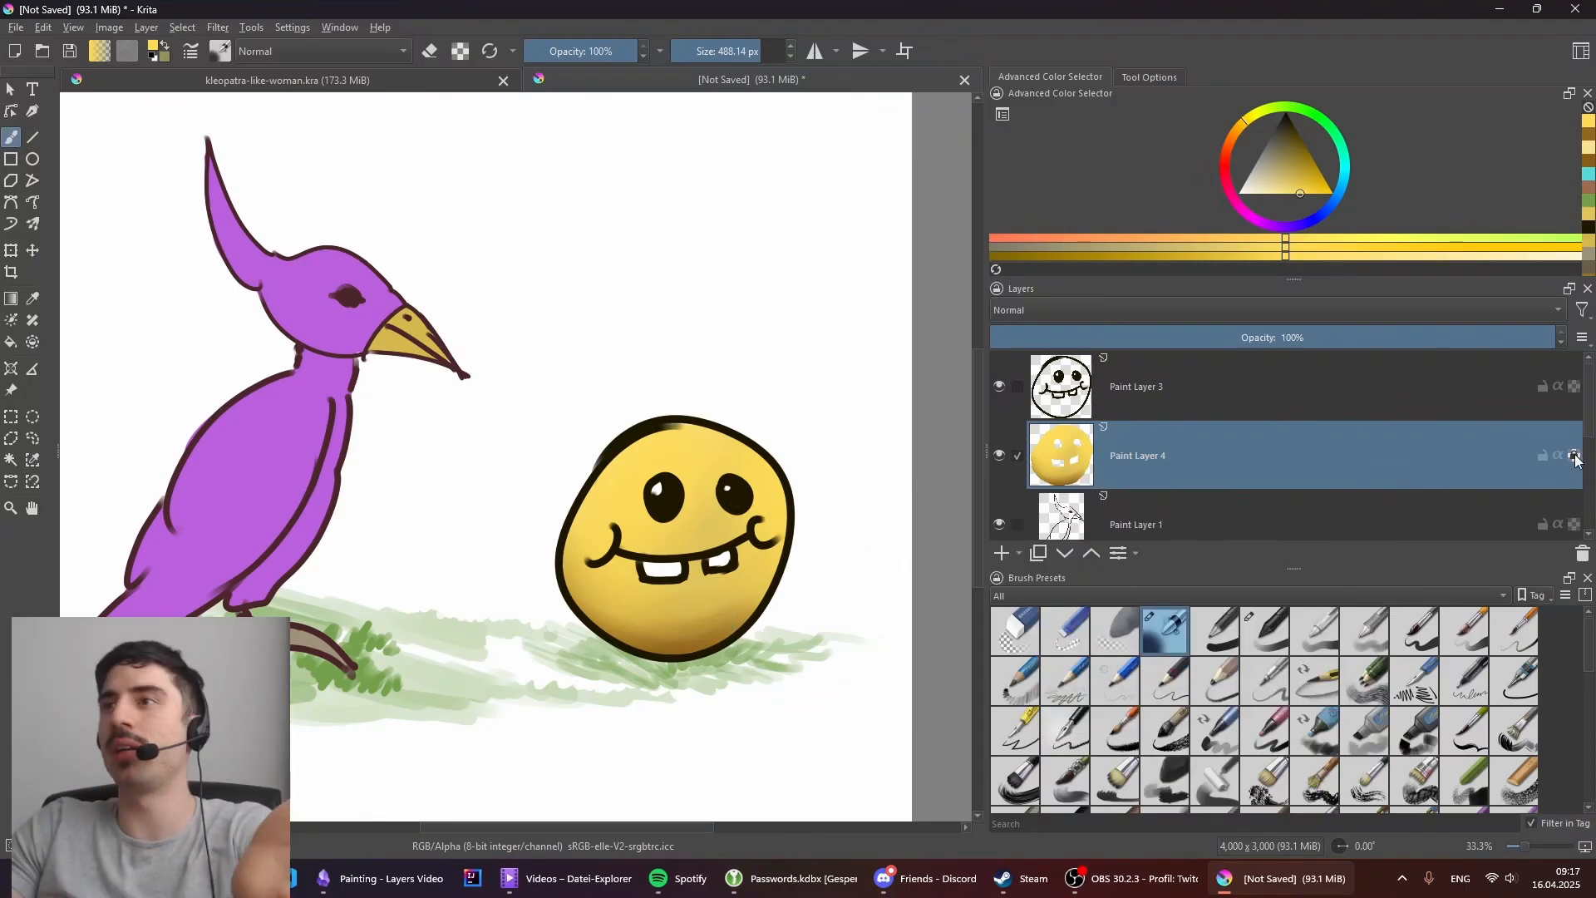
mouse_move(1455, 478)
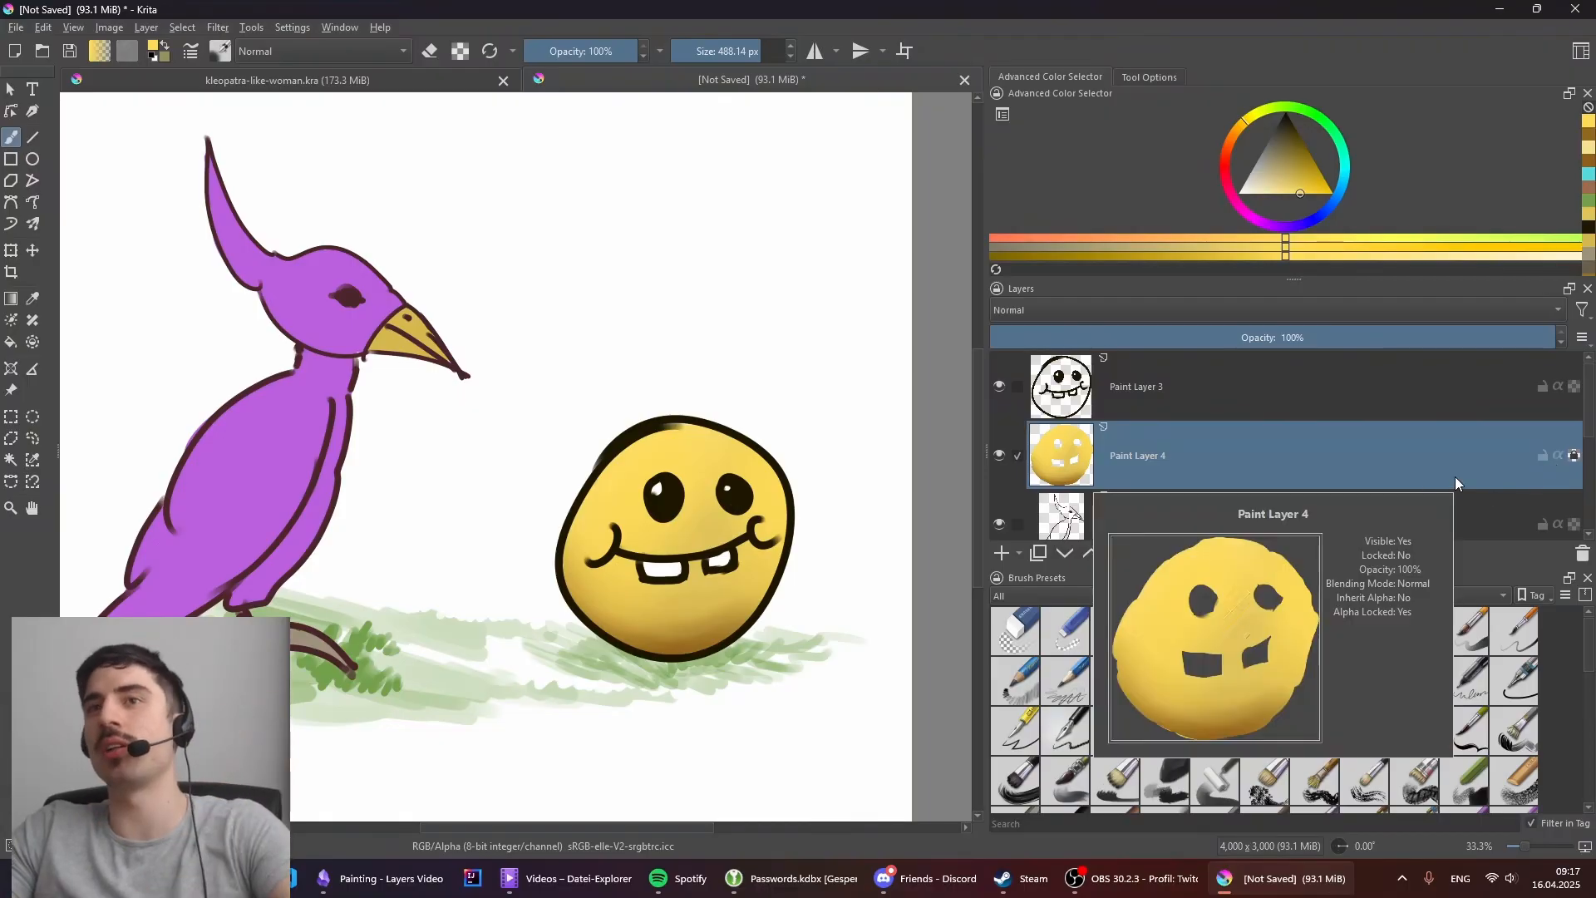
left_click(1575, 457)
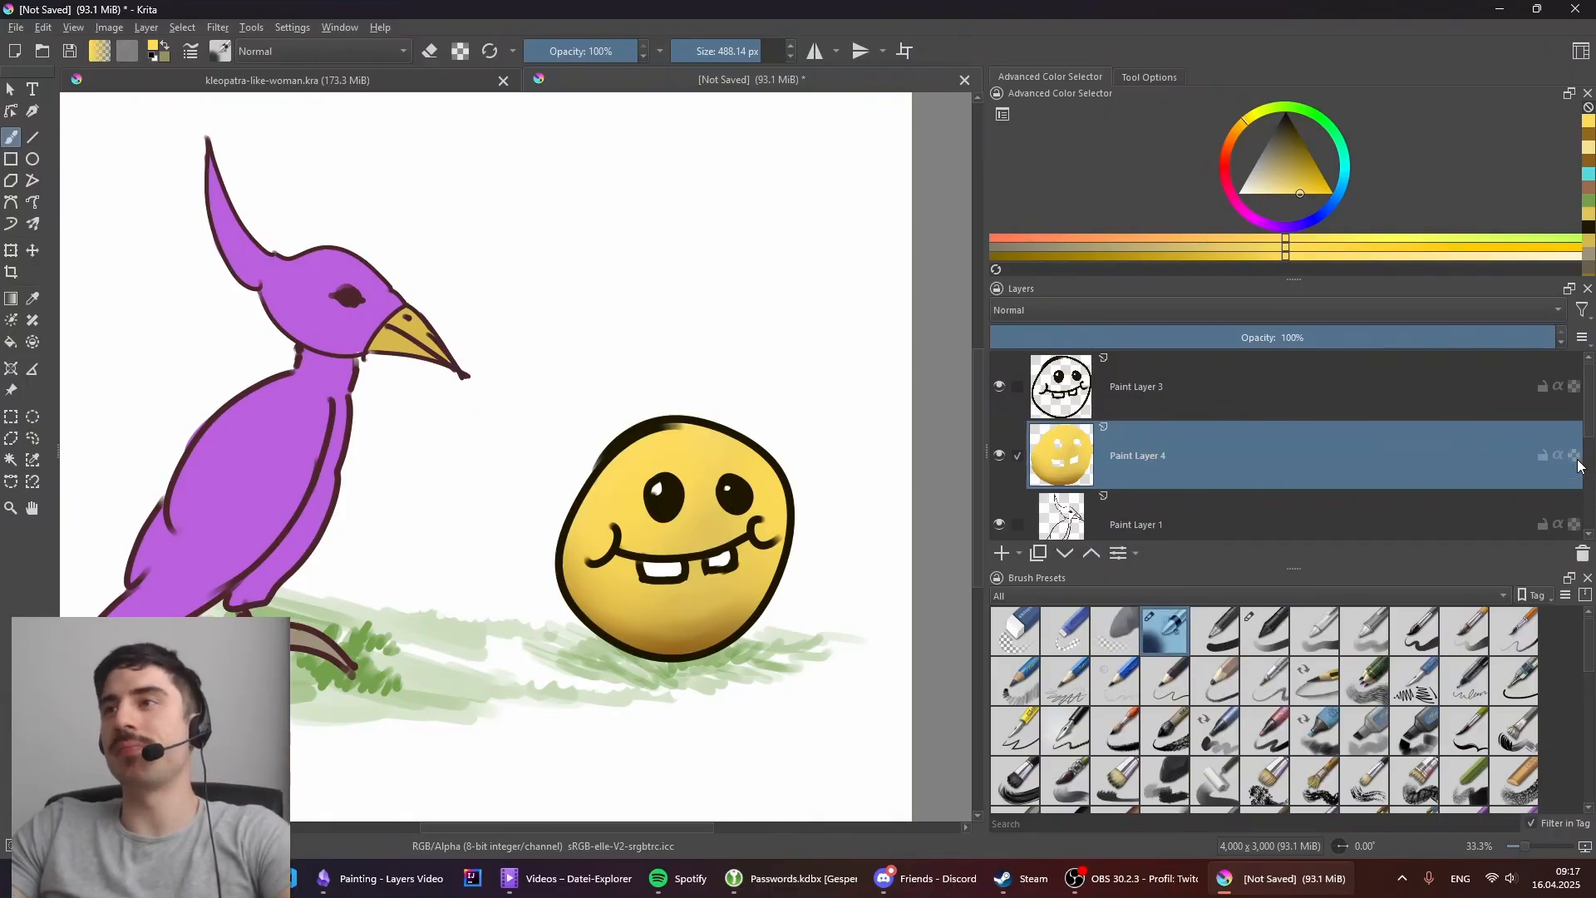
left_click_drag(498, 471, 380, 470, "shift")
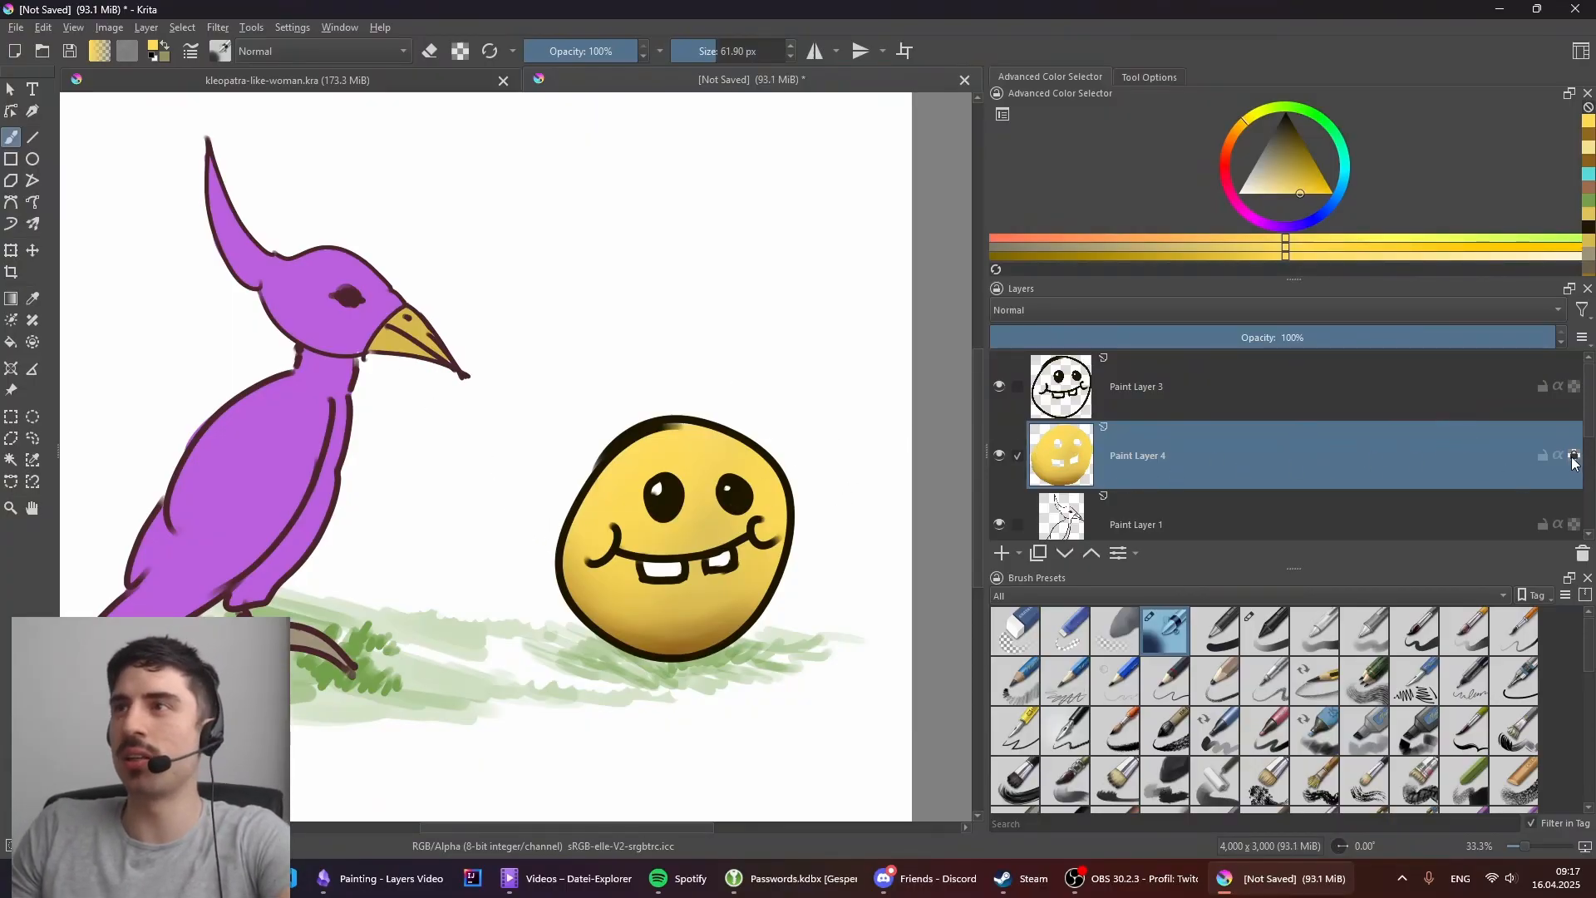
Step: Sketch yellow arms on both sides of the face on Paint Layer 4, and undo all of these strokes
mouse_move(540, 517)
left_mouse_down()
mouse_move(551, 559)
mouse_move(567, 494)
mouse_move(547, 527)
mouse_move(506, 529)
mouse_move(751, 496)
mouse_move(476, 528)
mouse_move(567, 526)
mouse_move(458, 550)
mouse_move(520, 547)
mouse_move(433, 548)
mouse_move(516, 423)
mouse_move(472, 542)
mouse_move(509, 405)
left_mouse_up()
mouse_move(814, 527)
left_mouse_down()
mouse_move(872, 535)
mouse_move(845, 415)
mouse_move(883, 488)
mouse_move(881, 526)
mouse_move(815, 427)
left_mouse_up()
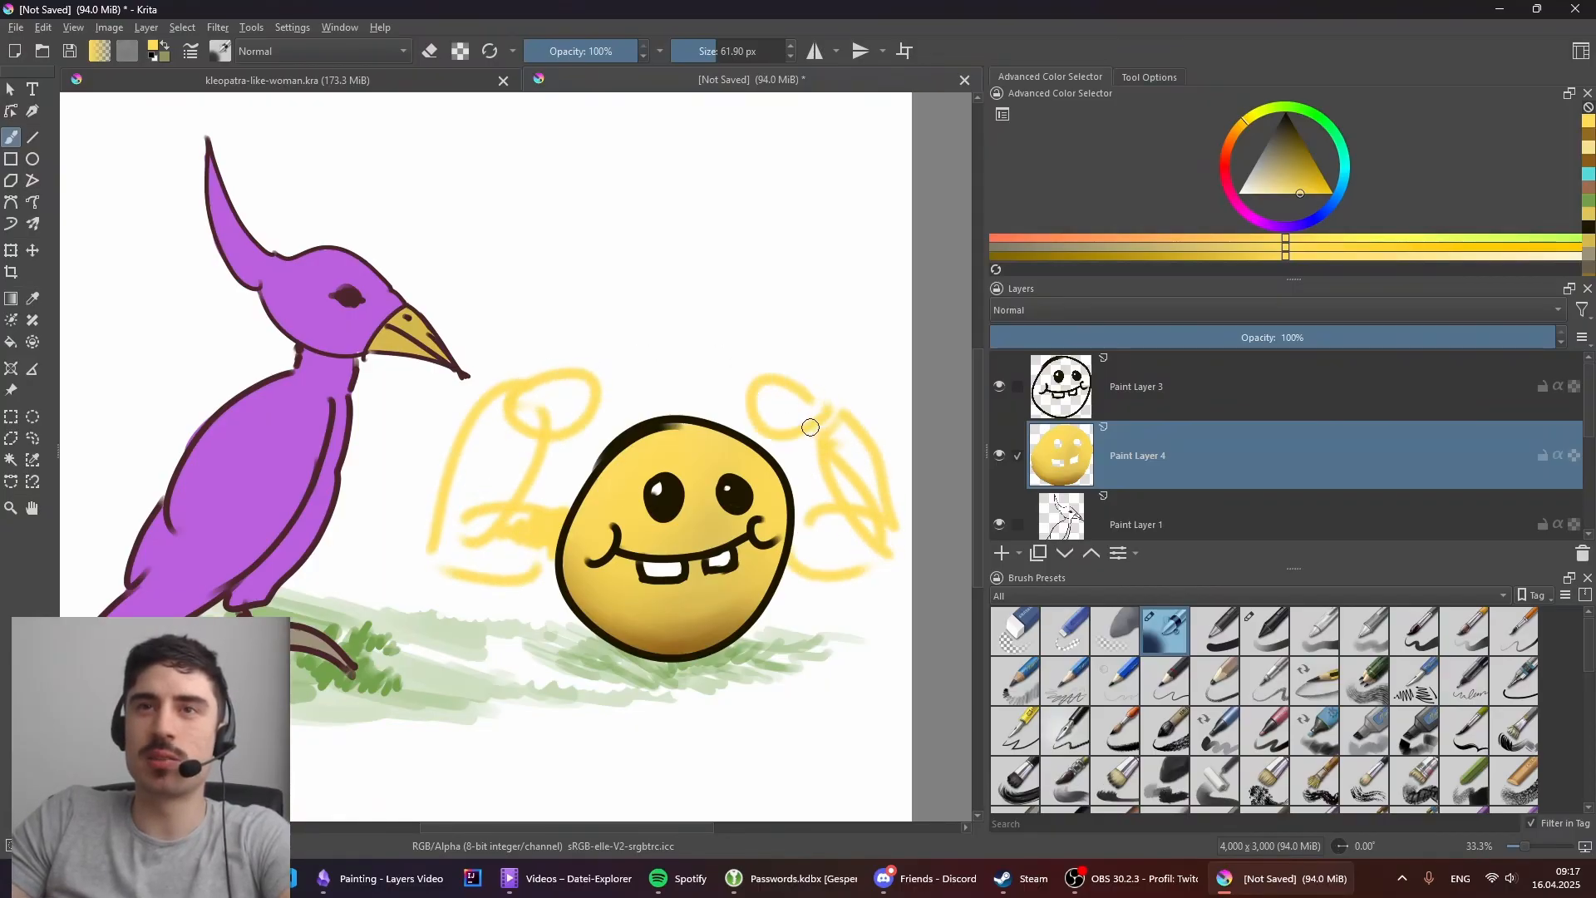
left_click_drag(542, 428, 567, 441)
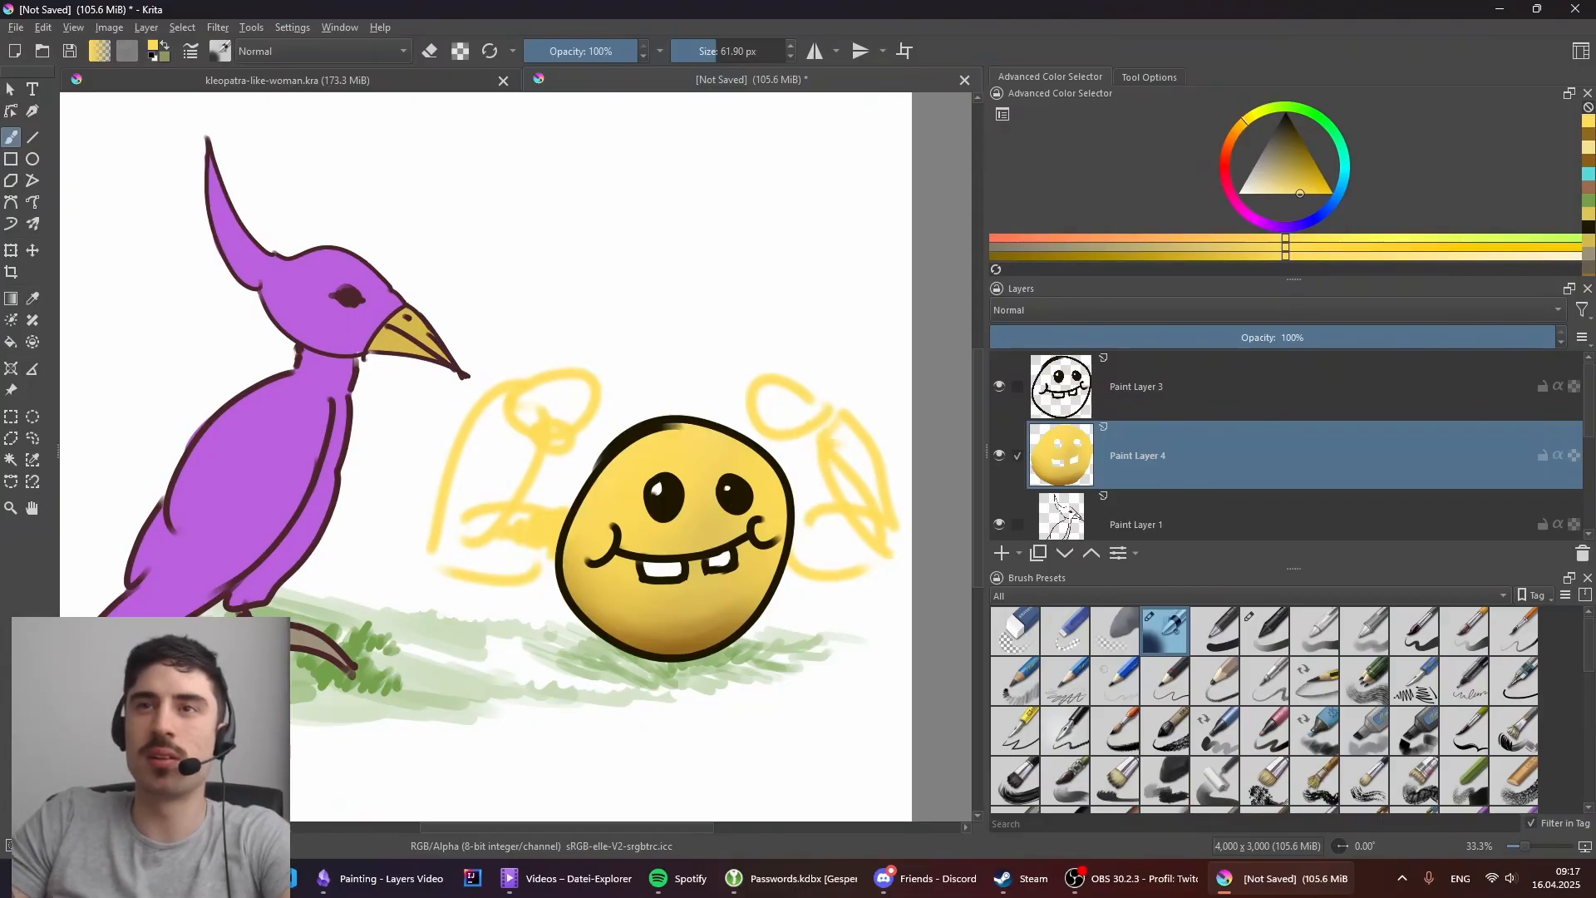
key("ctrl+z")
key("ctrl+z")
key("ctrl+z")
key("ctrl+z")
key("ctrl+z")
key("ctrl+z")
key("ctrl+z")
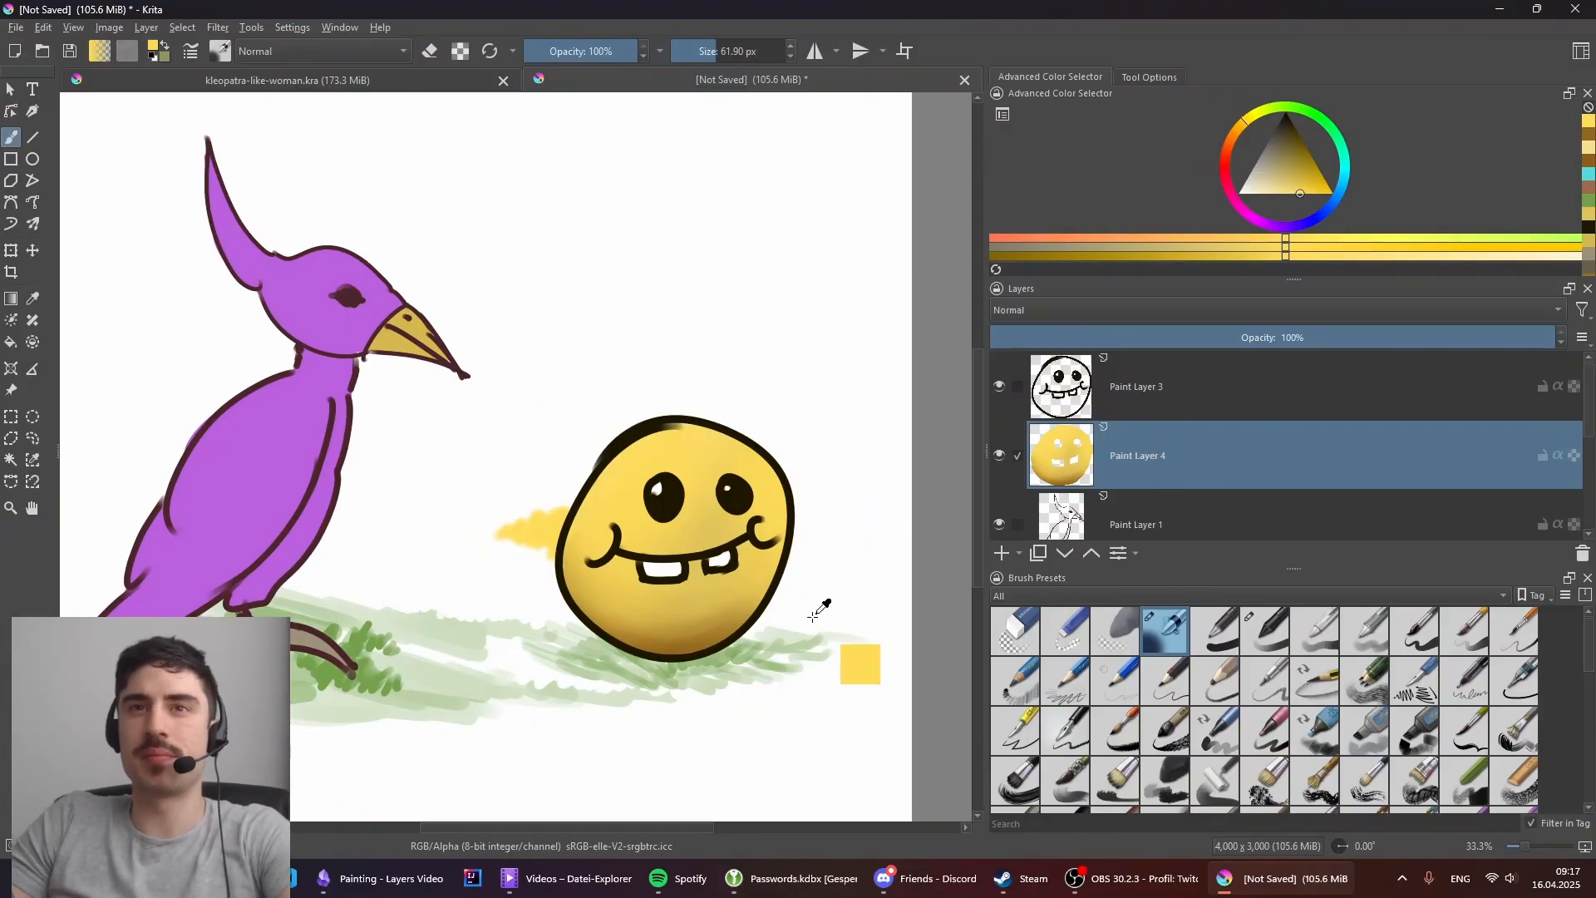
key("ctrl+z")
Step: Enlarge the layer list and combine Paint Layer 3 and Paint Layer 4 into a group with Quick Group
key("ctrl+minus")
left_click_drag(1293, 570, 1285, 682)
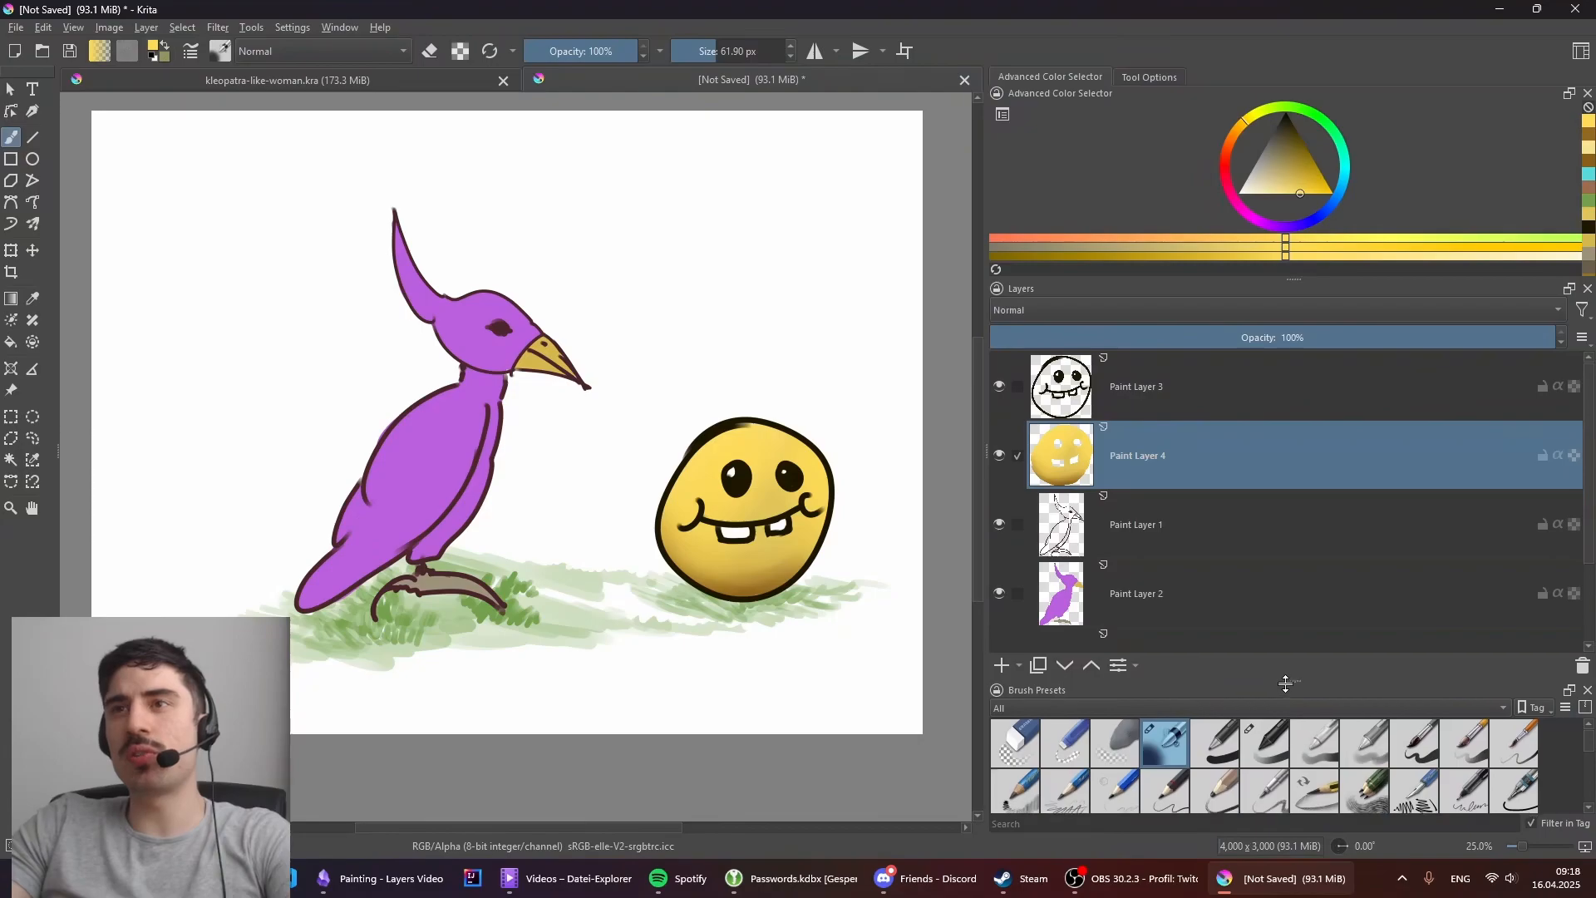
left_click(1246, 397, "ctrl")
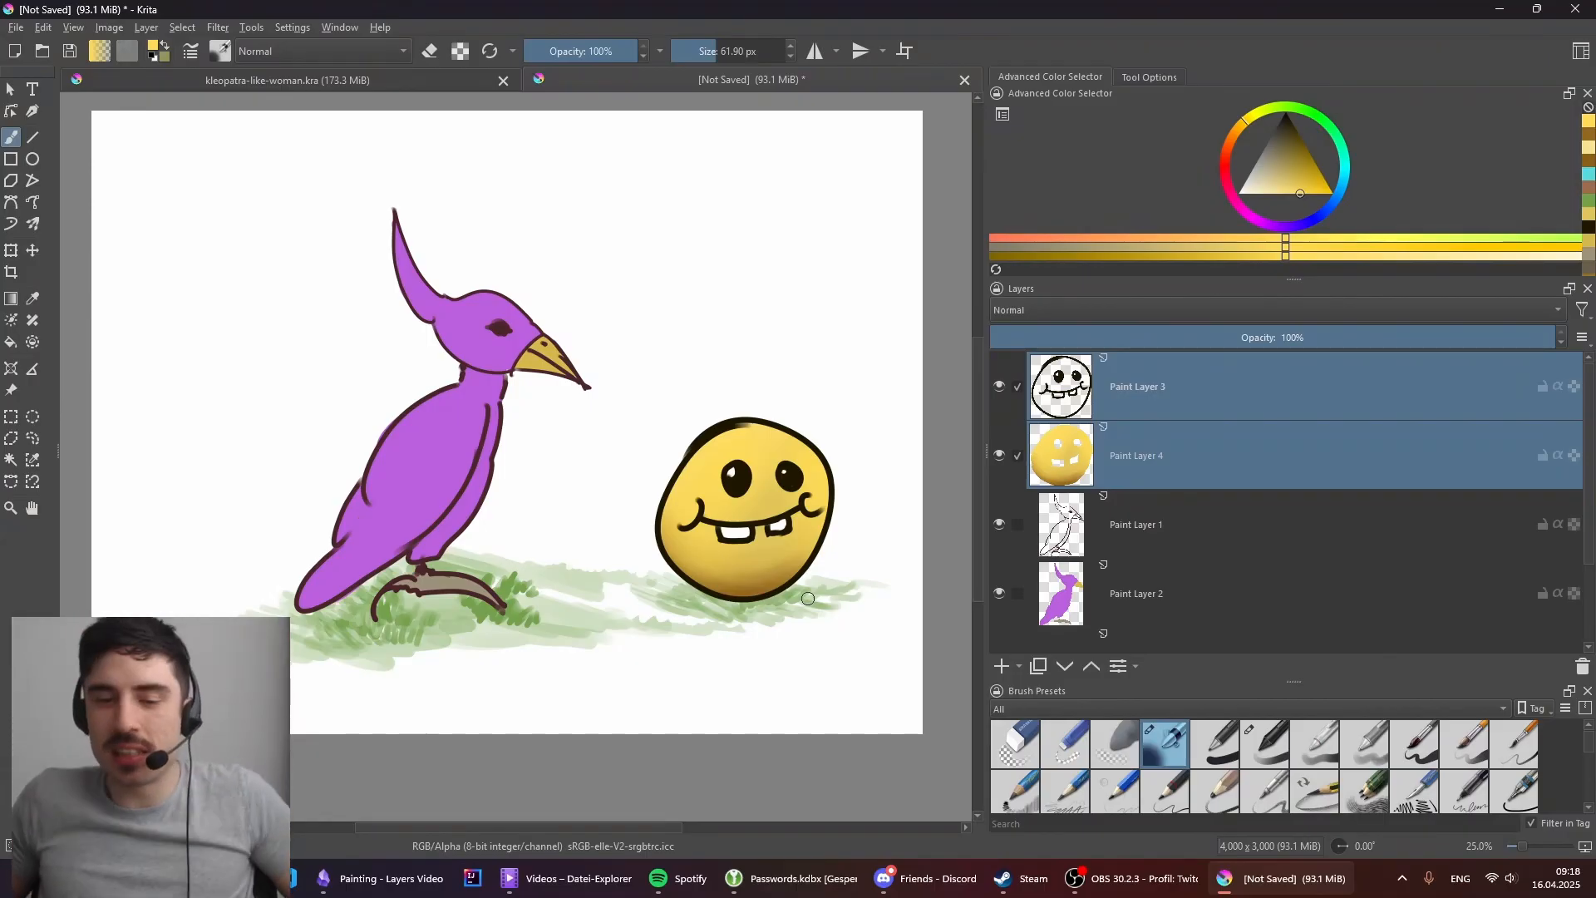
right_click(1135, 394)
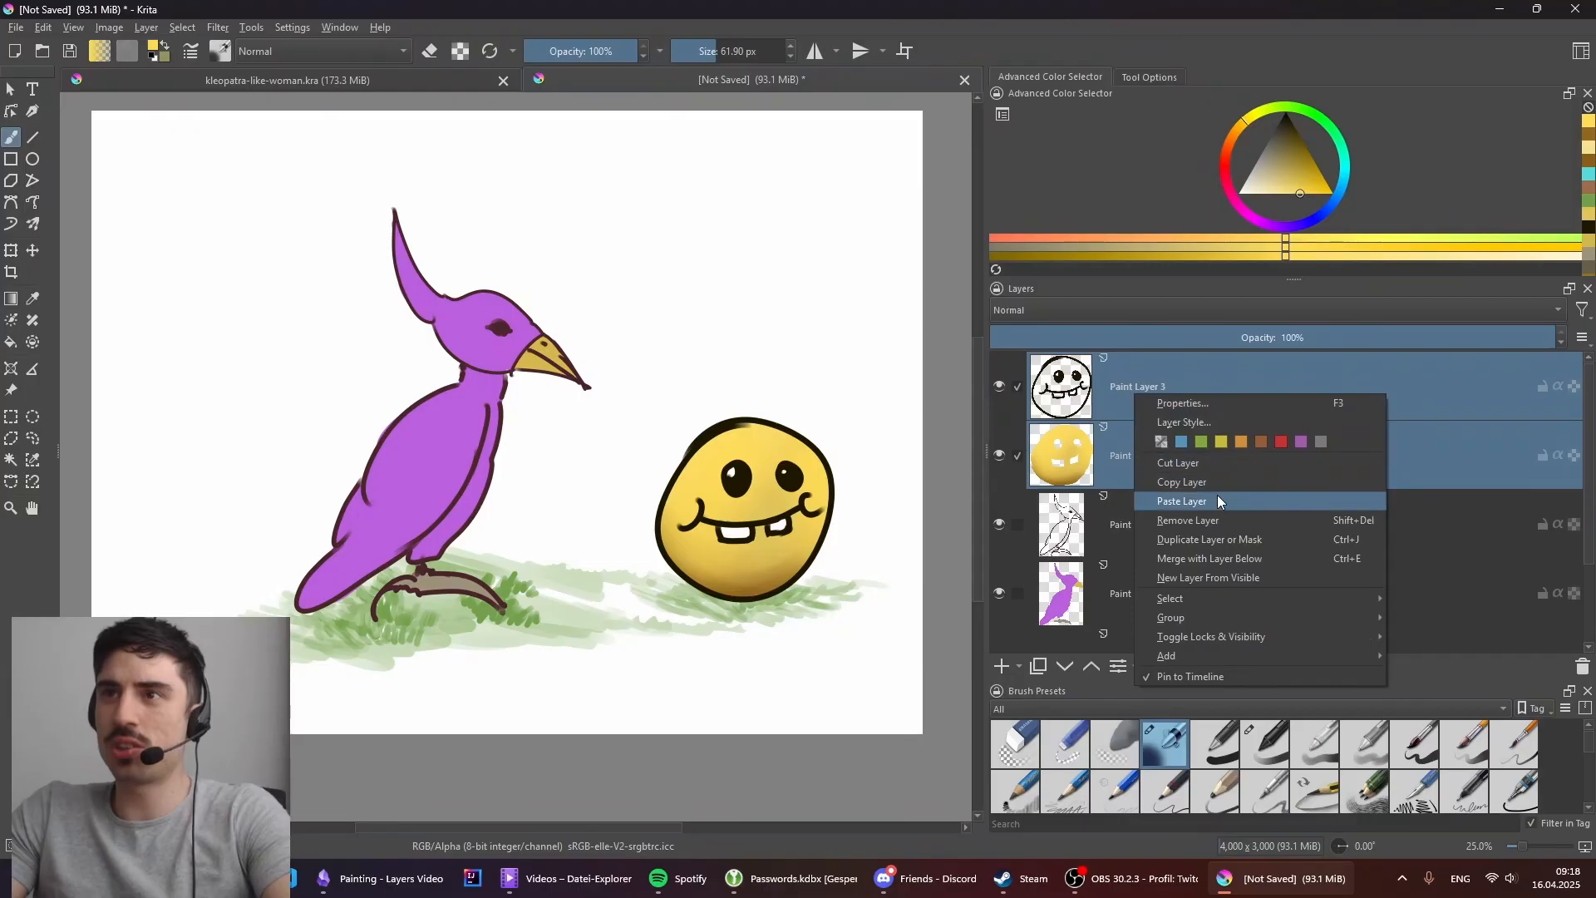
mouse_move(1223, 615)
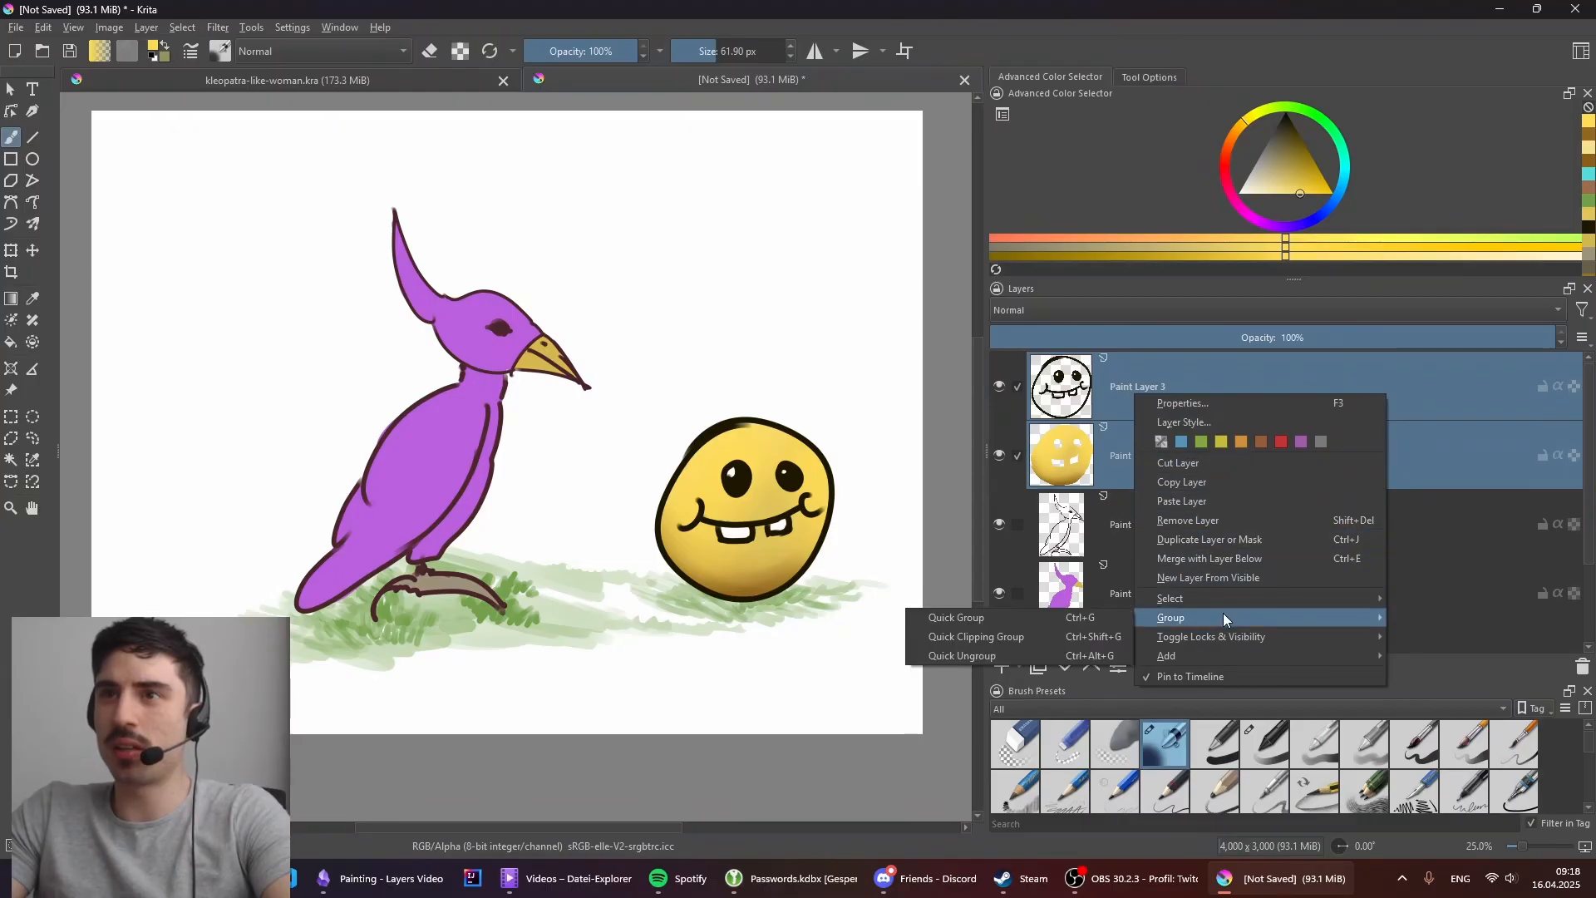
left_click(1052, 616)
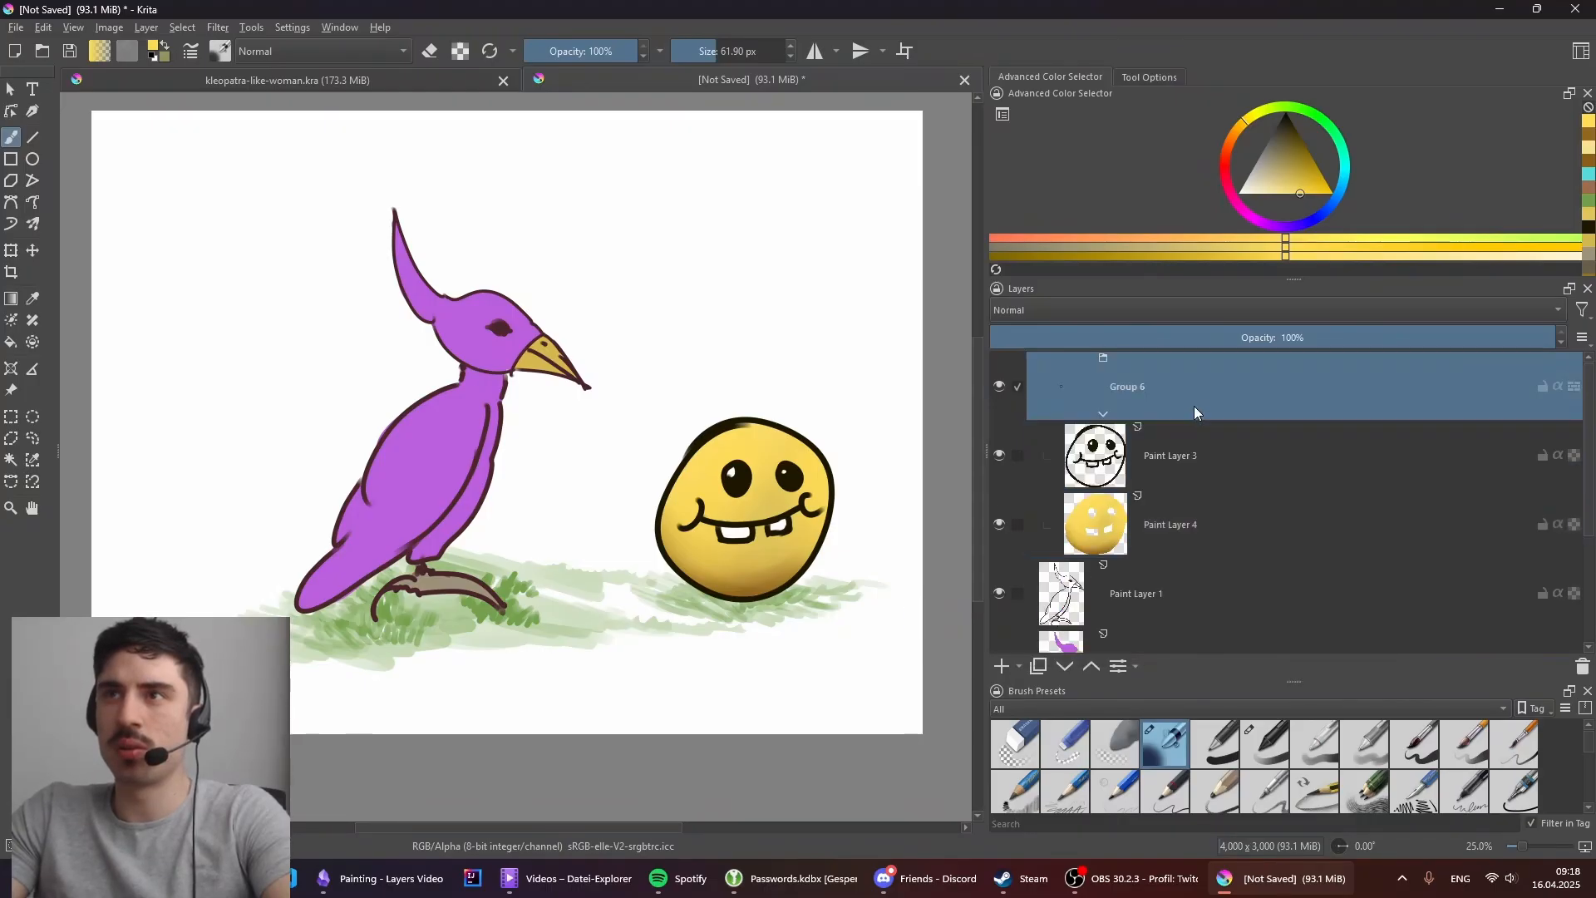
Step: Collapse and expand the new face group to examine how it holds its two paint layers
left_click(1190, 453)
left_click(1190, 413)
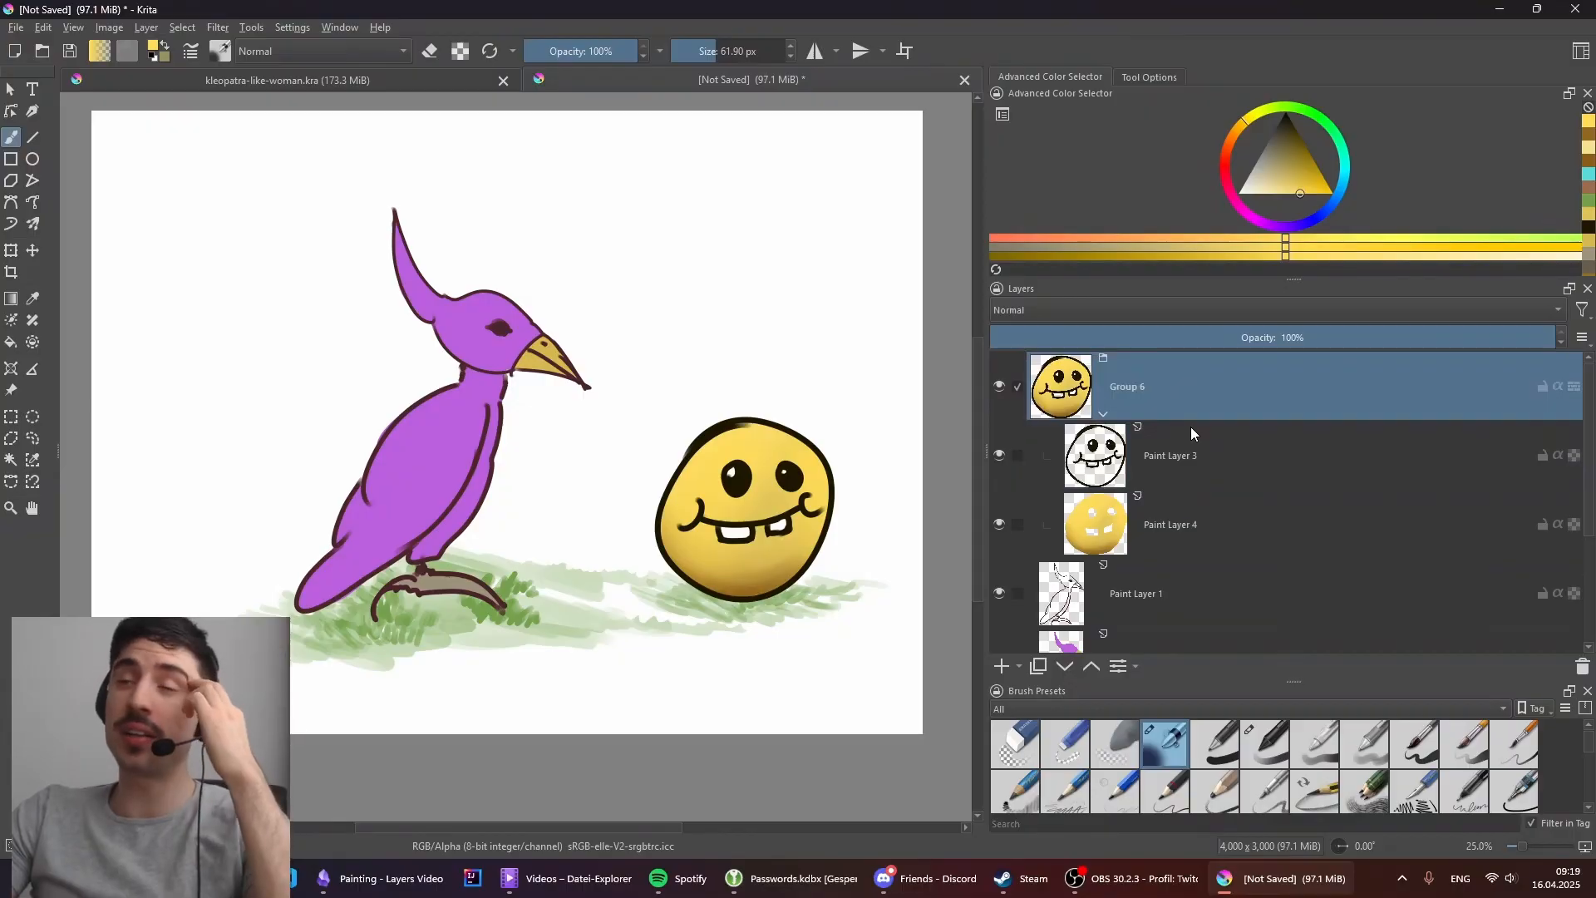
left_click(1103, 413)
left_click(1103, 413)
left_click(1103, 413)
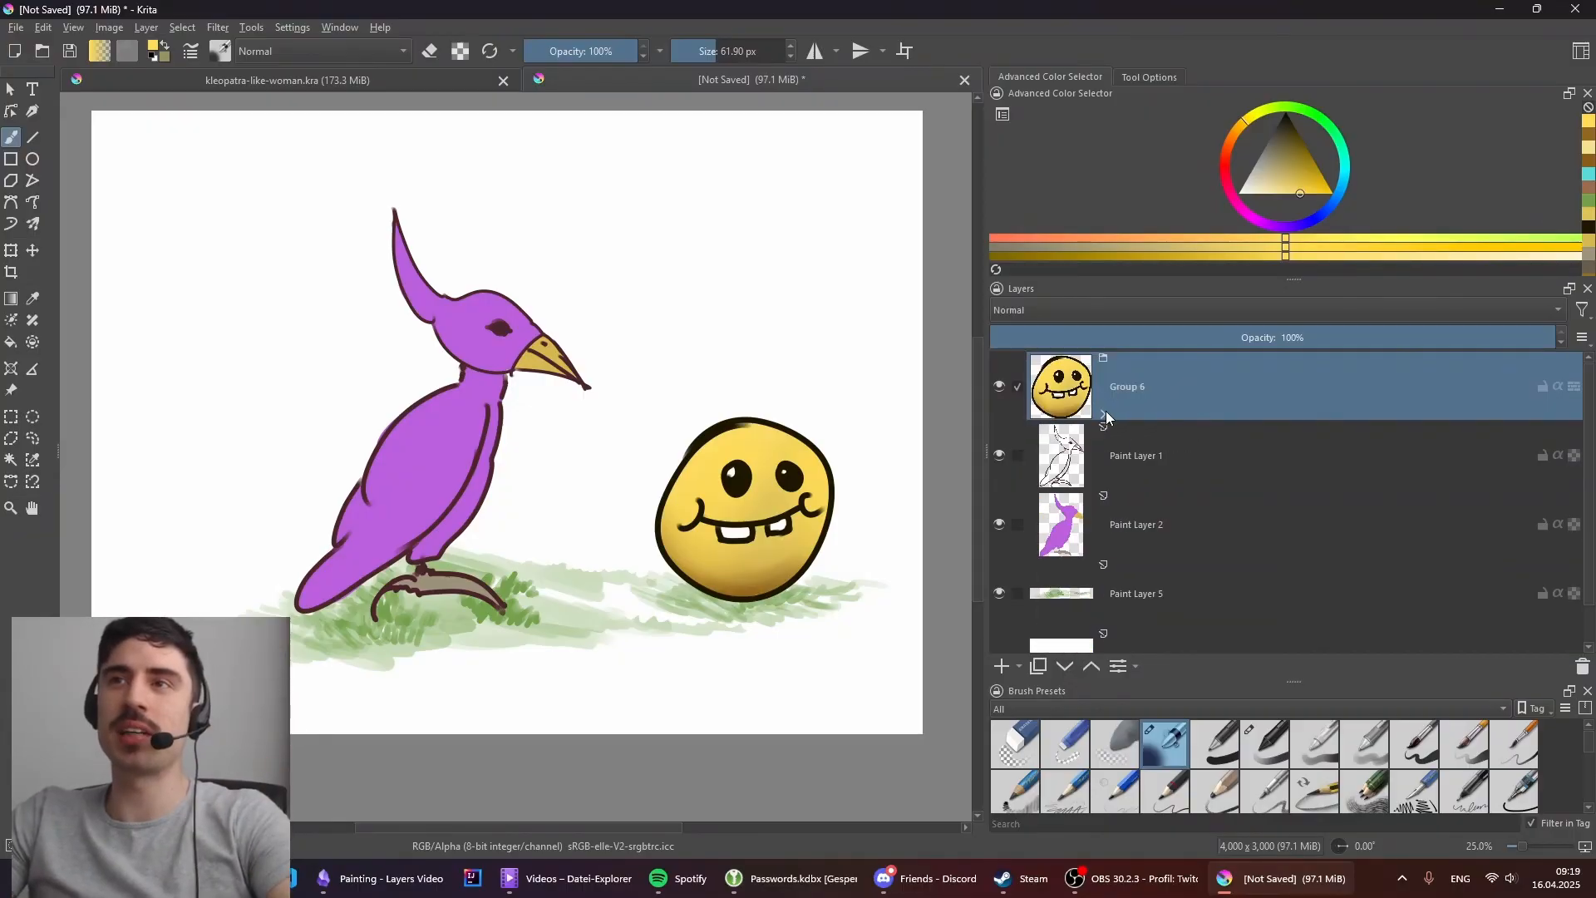
mouse_move(1103, 413)
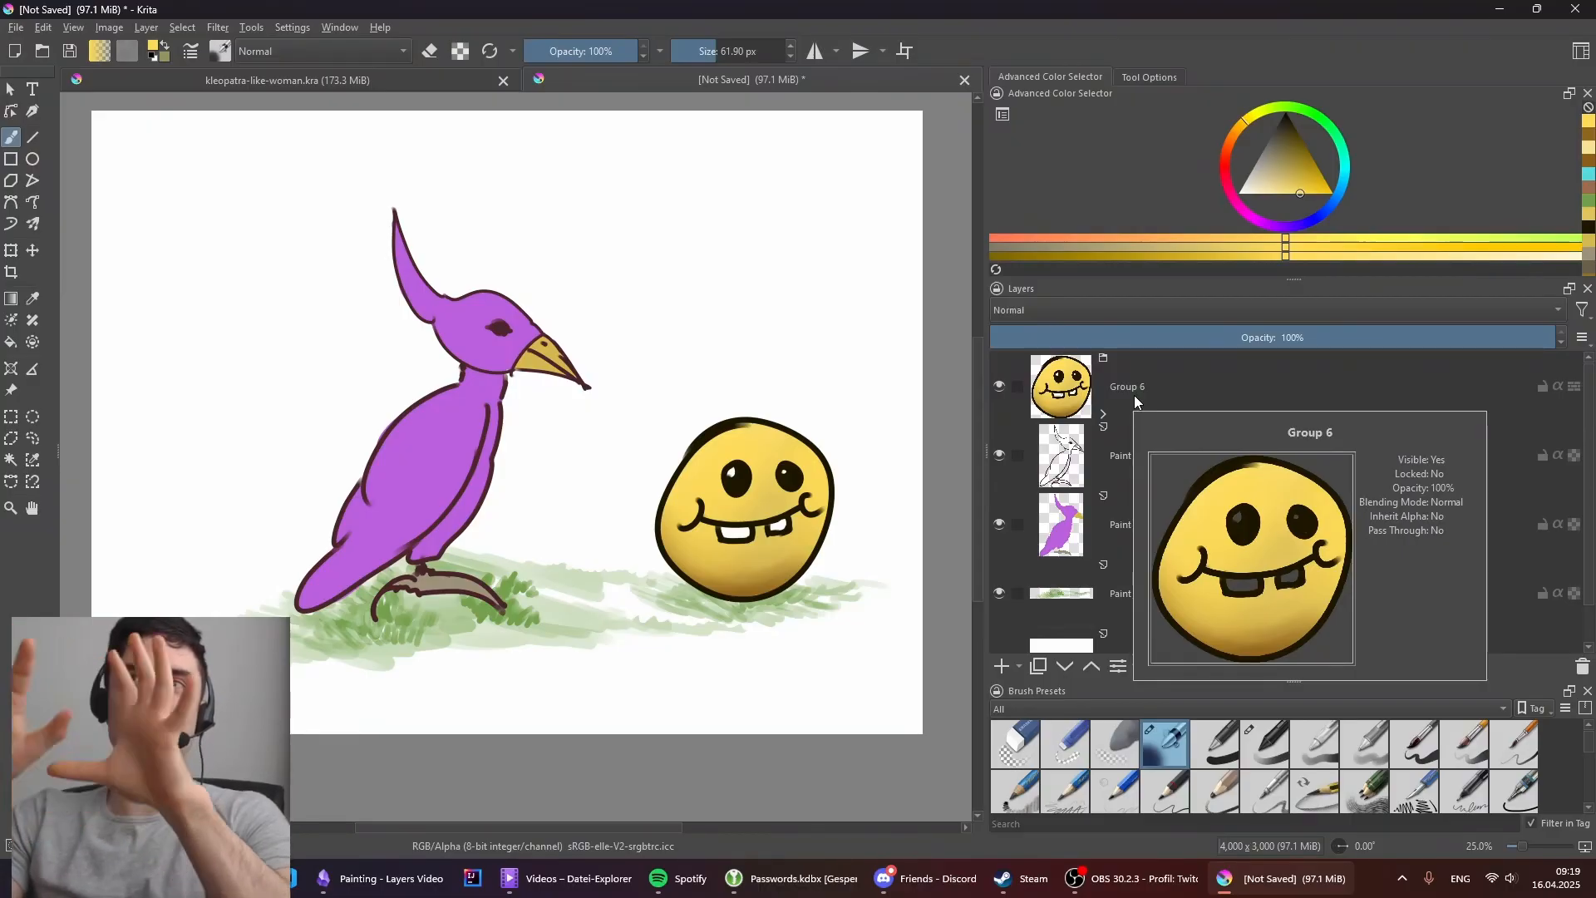
mouse_move(1199, 491)
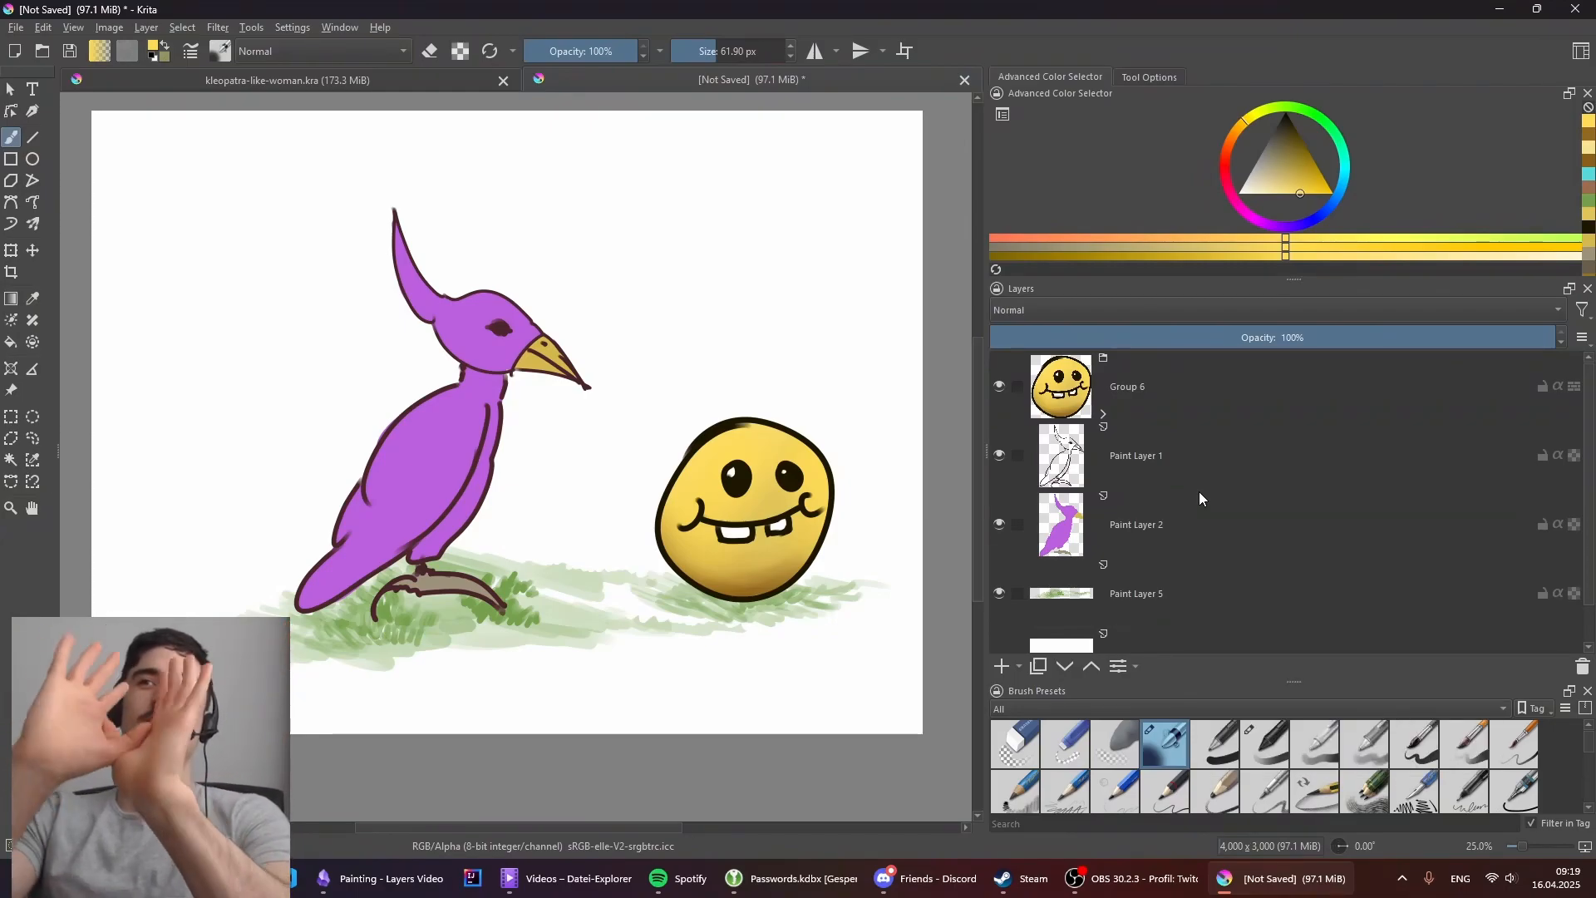
left_click(1104, 413)
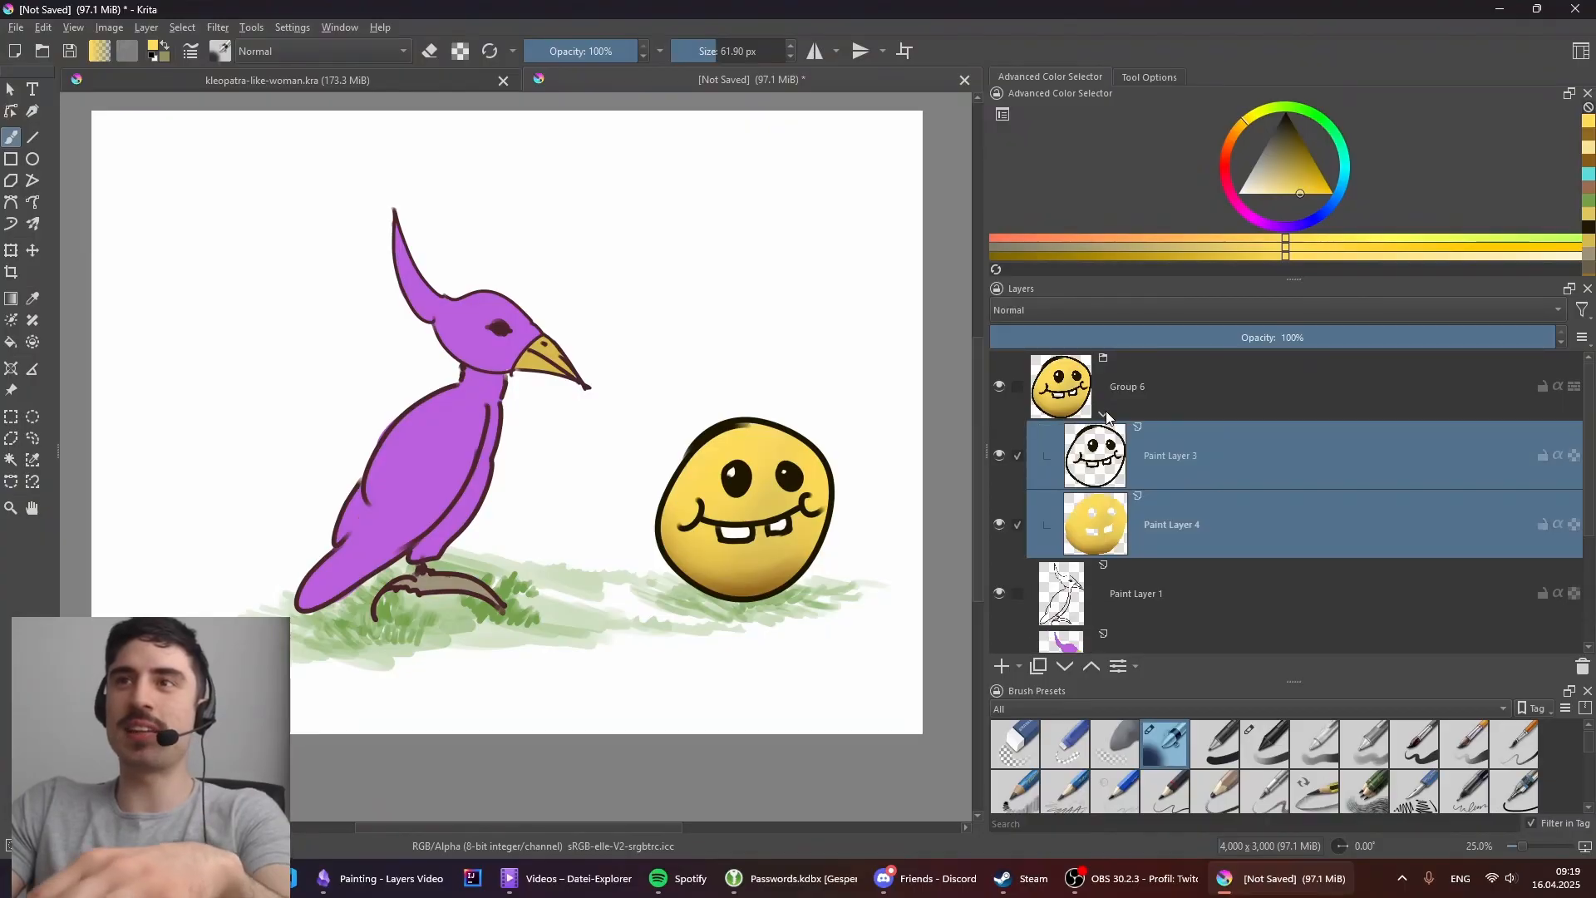
mouse_move(1229, 456)
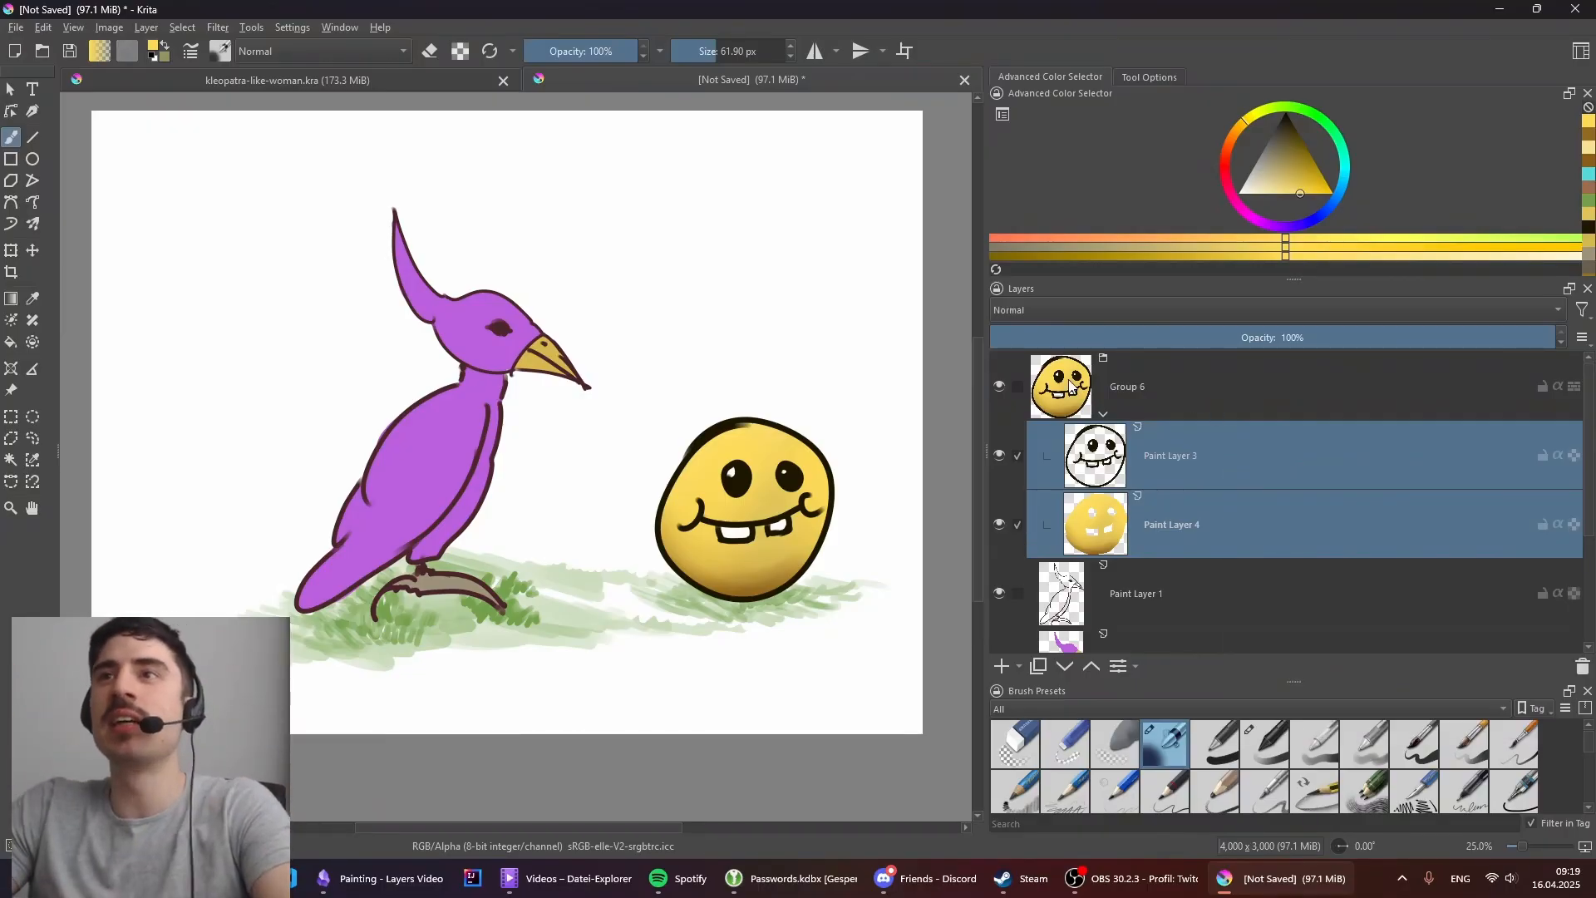
Step: Rename the face's layer group as SmileyGroup
double_click(1131, 388)
type("SmileyGroup")
key("Return")
Step: Rename the face's outline layer as Smiley Lines and its yellow color layer as Smiley Background
double_click(1204, 461)
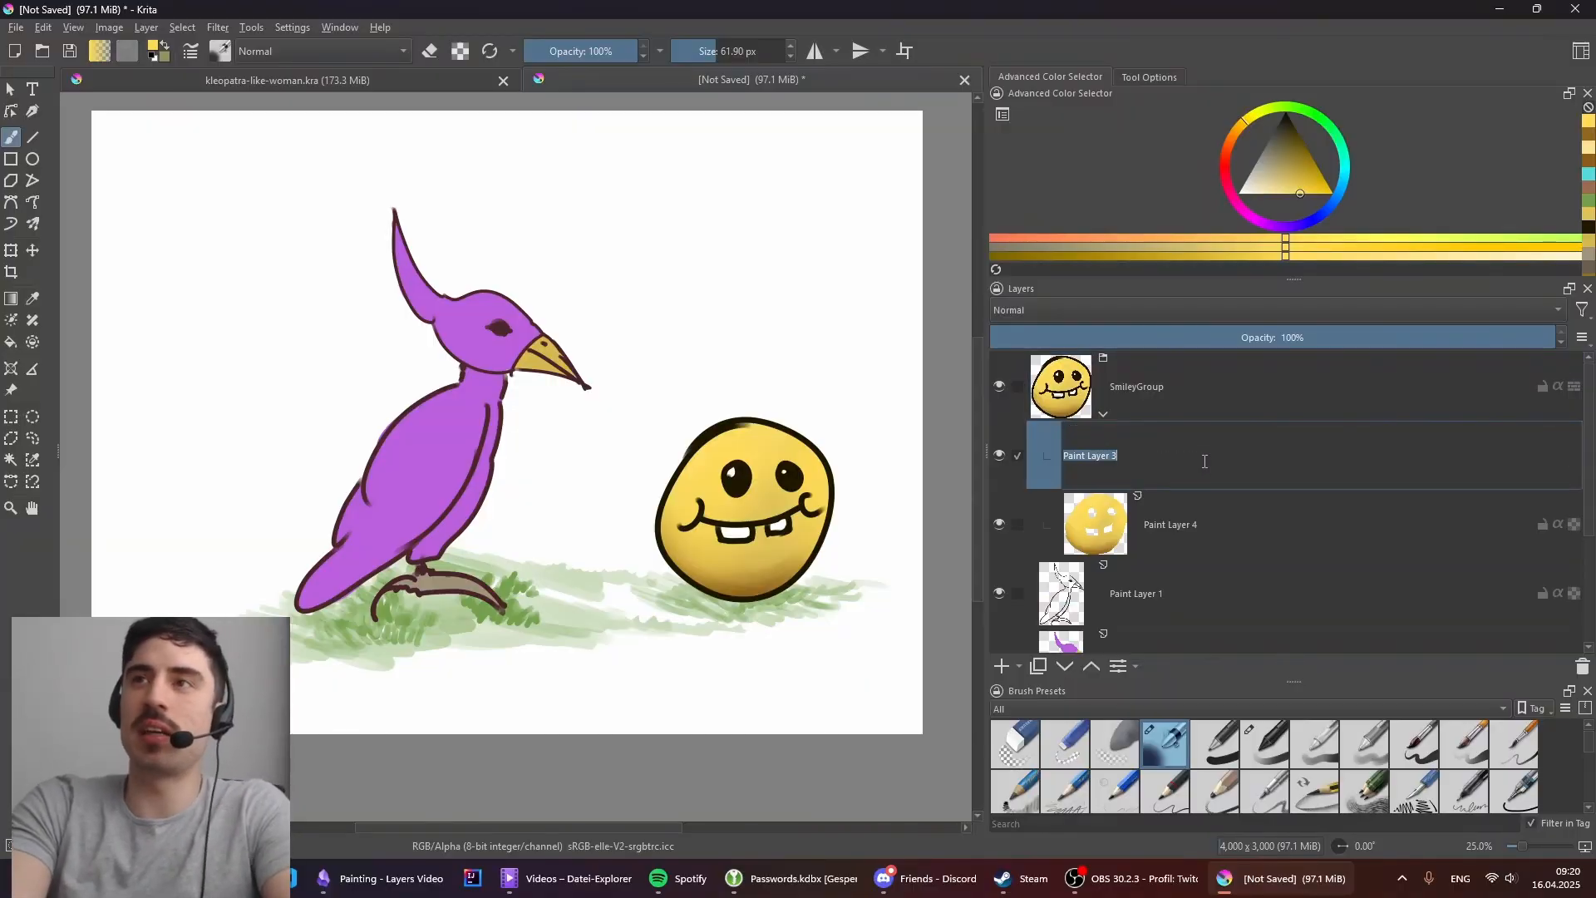
type("Smiley Lines")
key("Return")
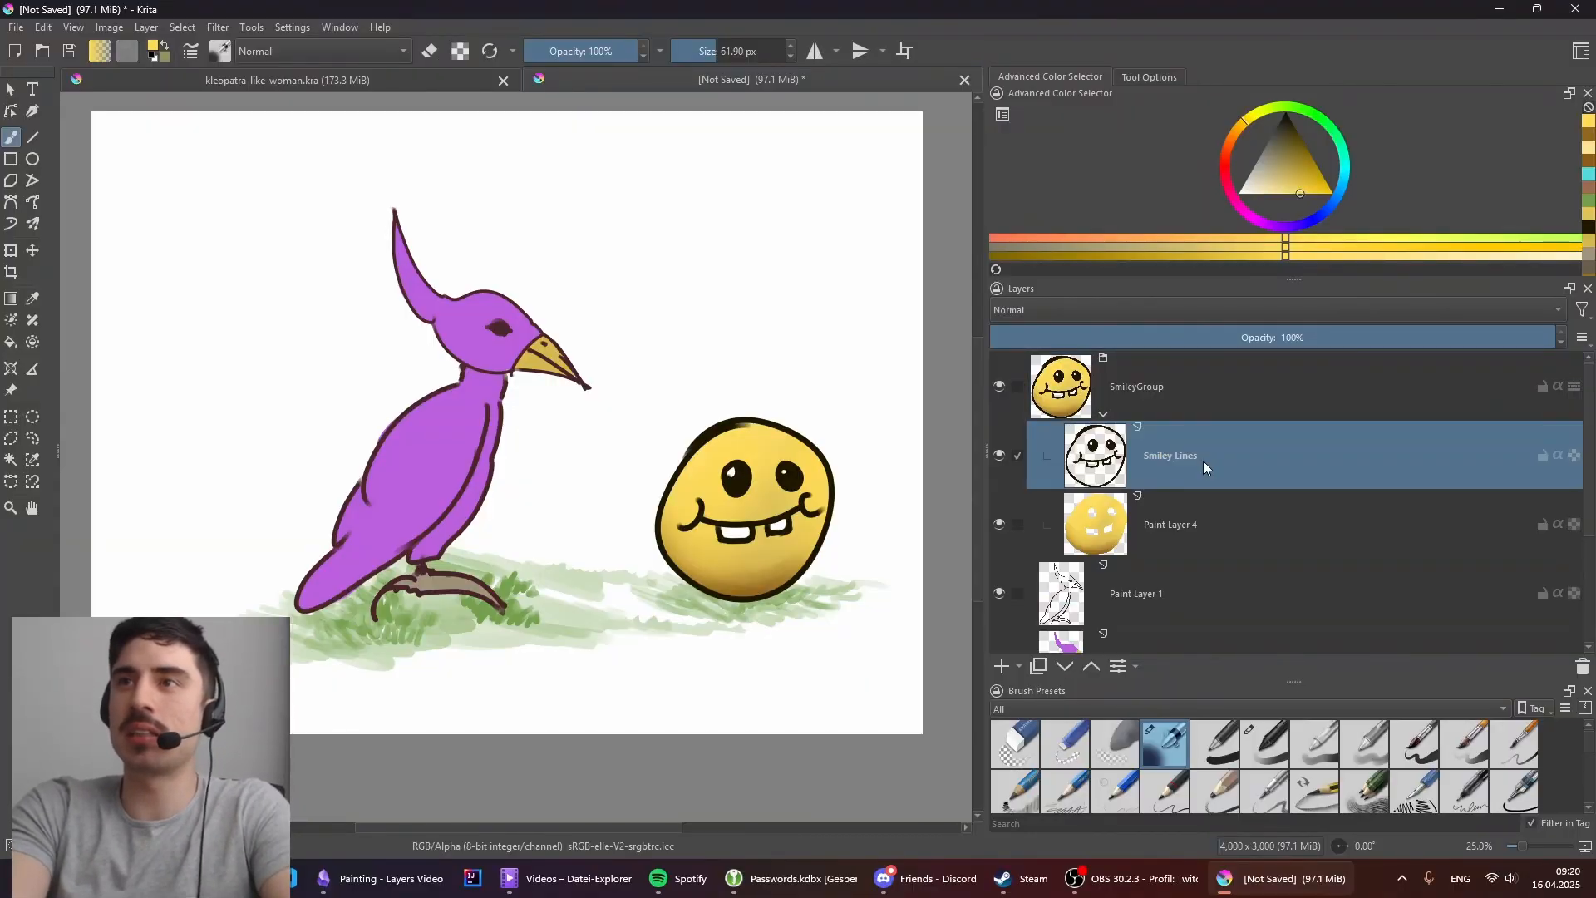
double_click(1180, 526)
type("Smiley Background")
key("Return")
Step: Collapse SmileyGroup, group the bird's Paint Layer 1 and Paint Layer 2, and name the group Bird
key("Down")
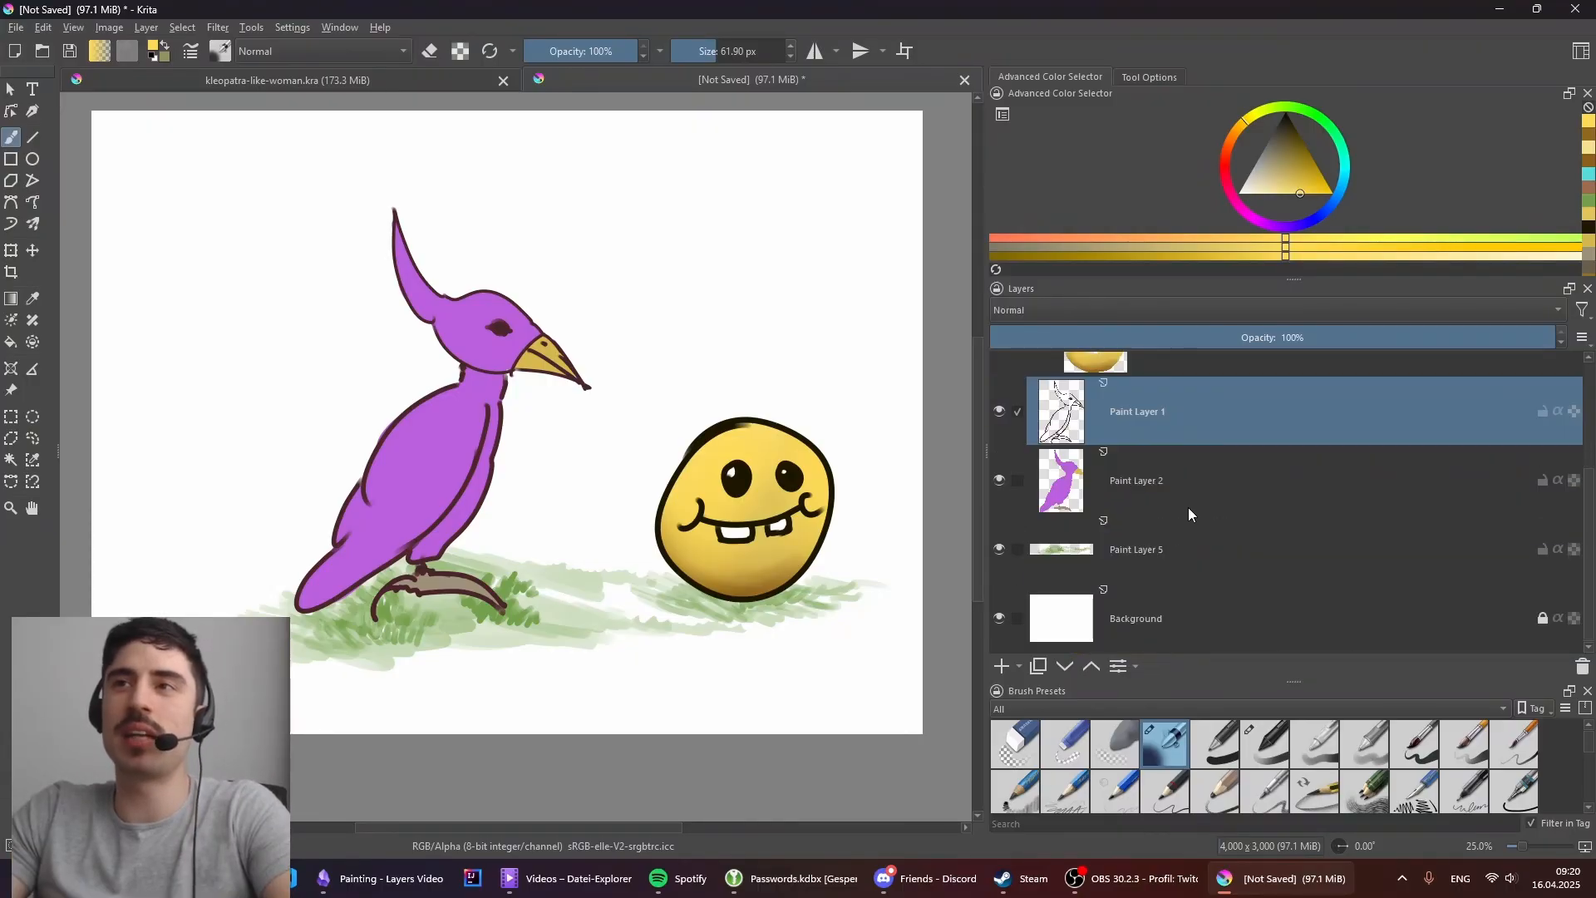
mouse_move(1190, 396)
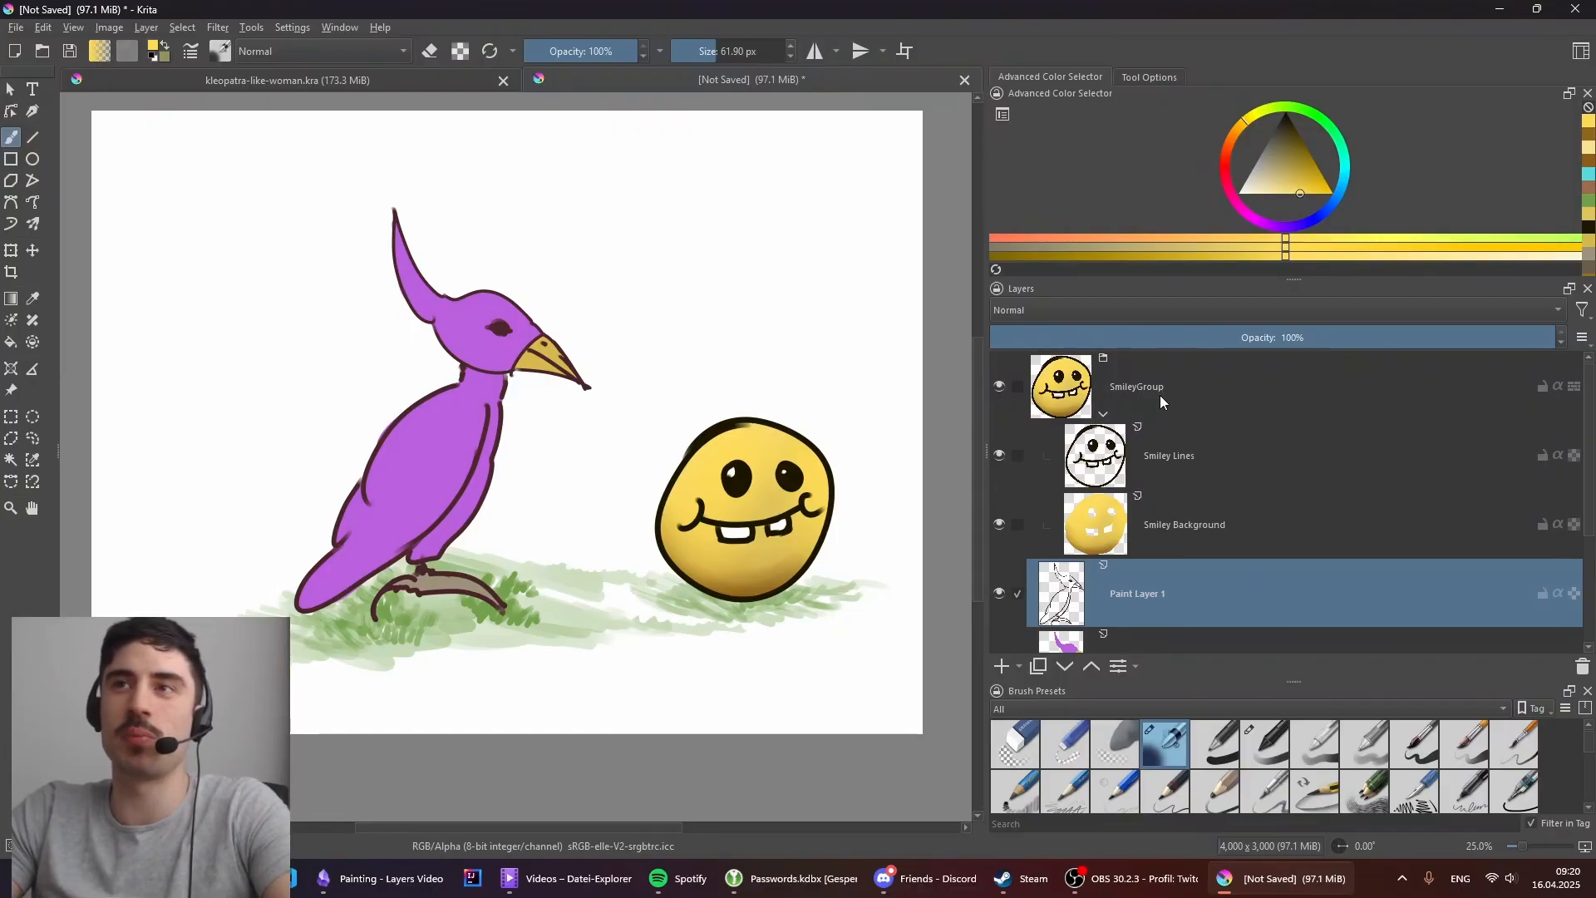
scroll(1223, 513, "down", 3)
scroll(1223, 513, "up", 3)
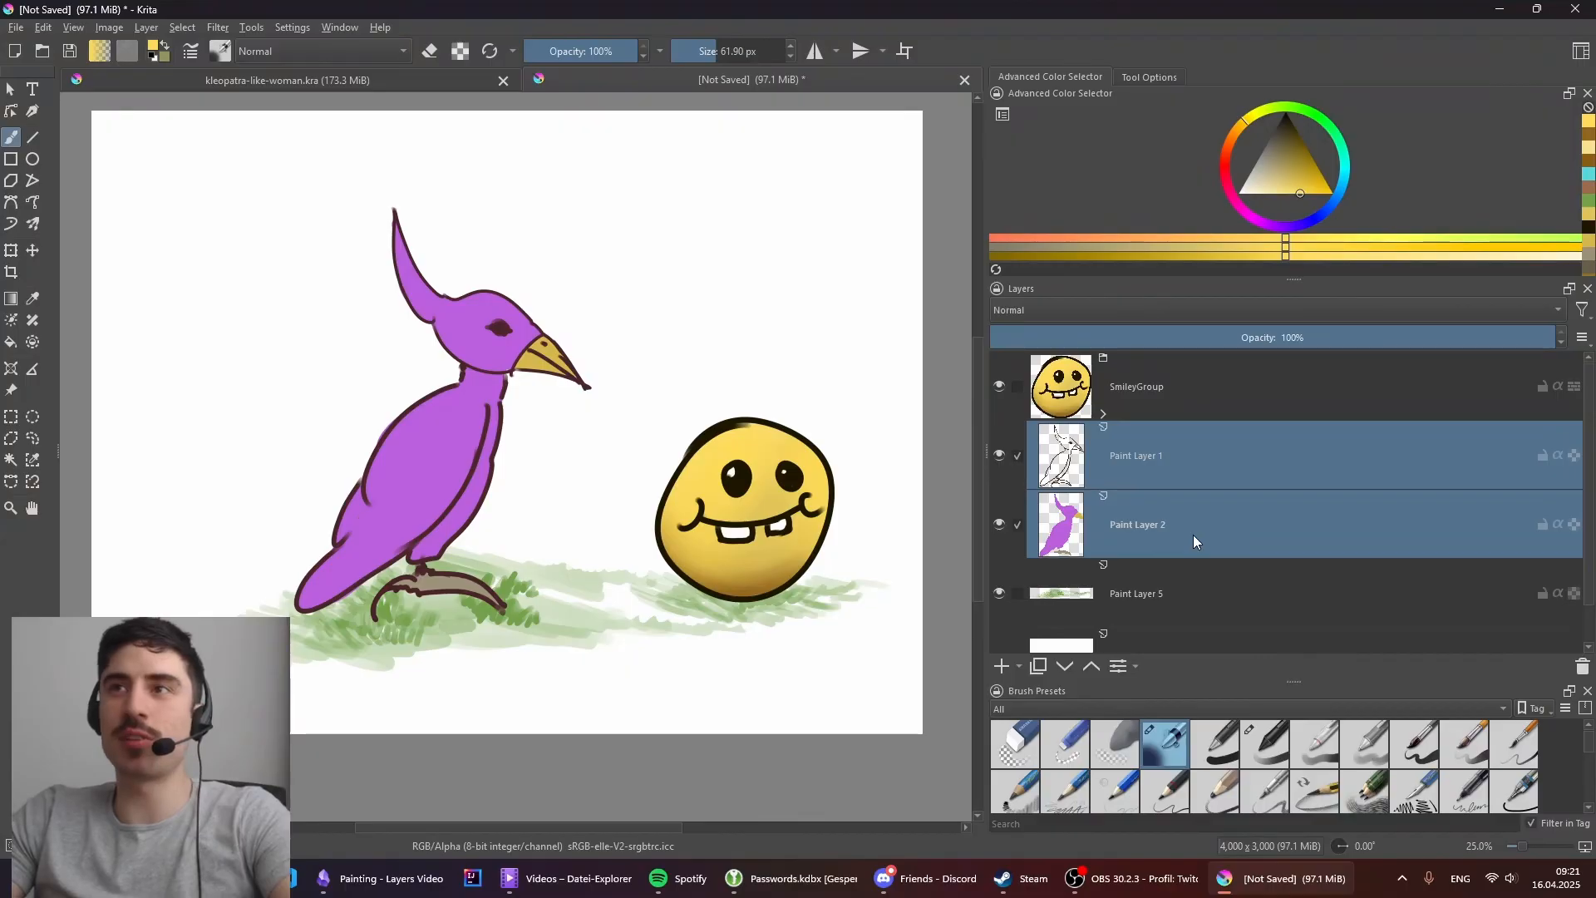
key("ctrl+g")
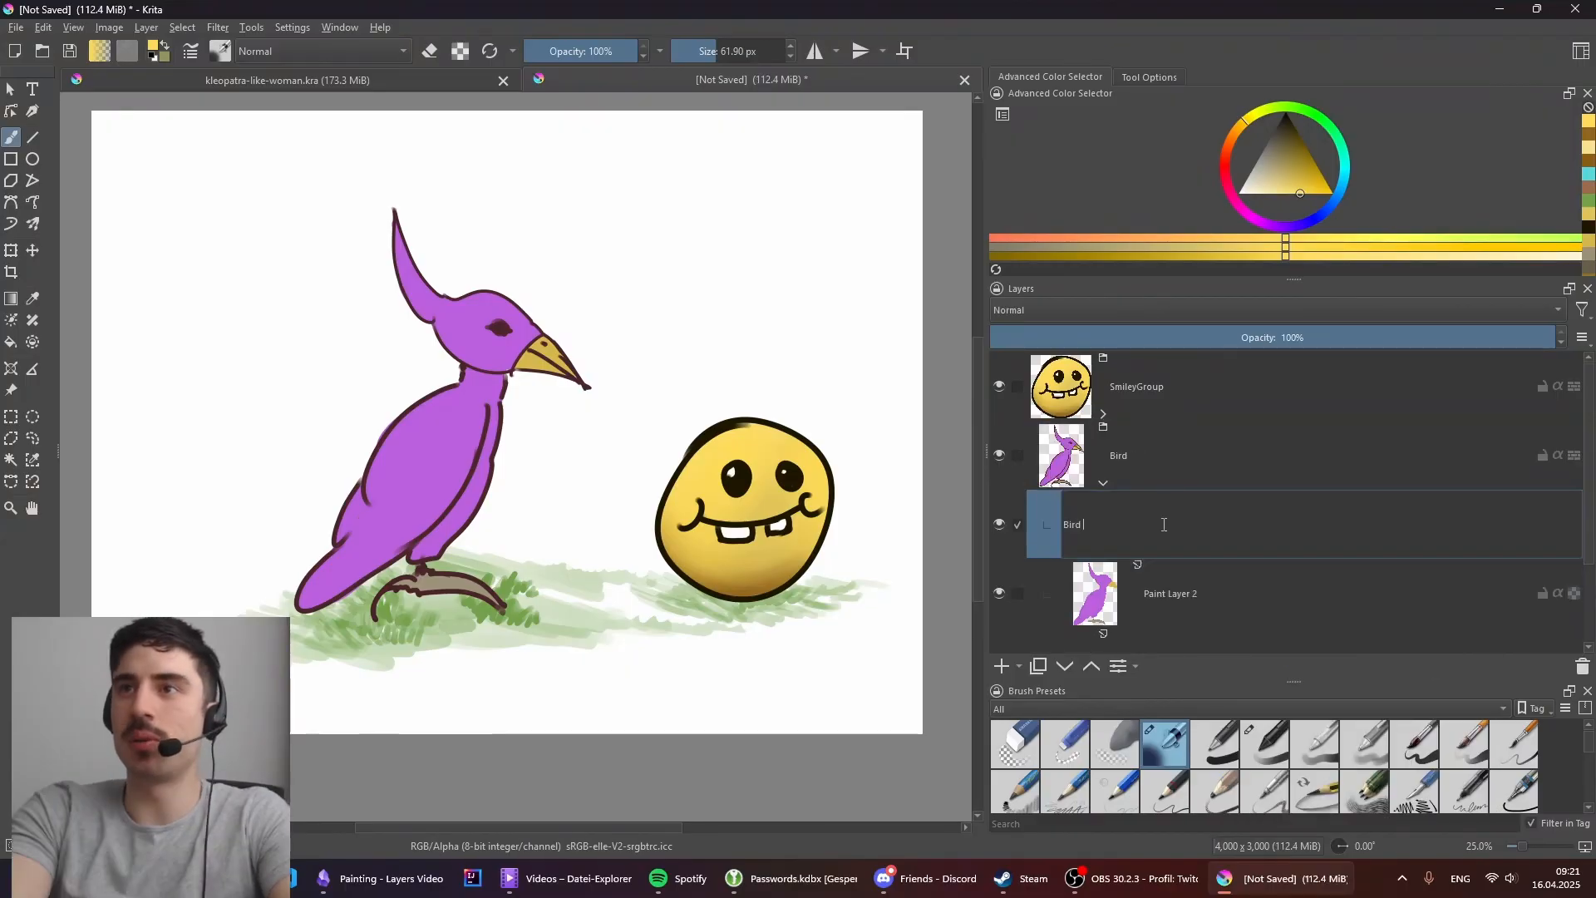
Step: Rename the bird's outline layer as Bird Lines and its purple color layer as Bird BG
type("Lines")
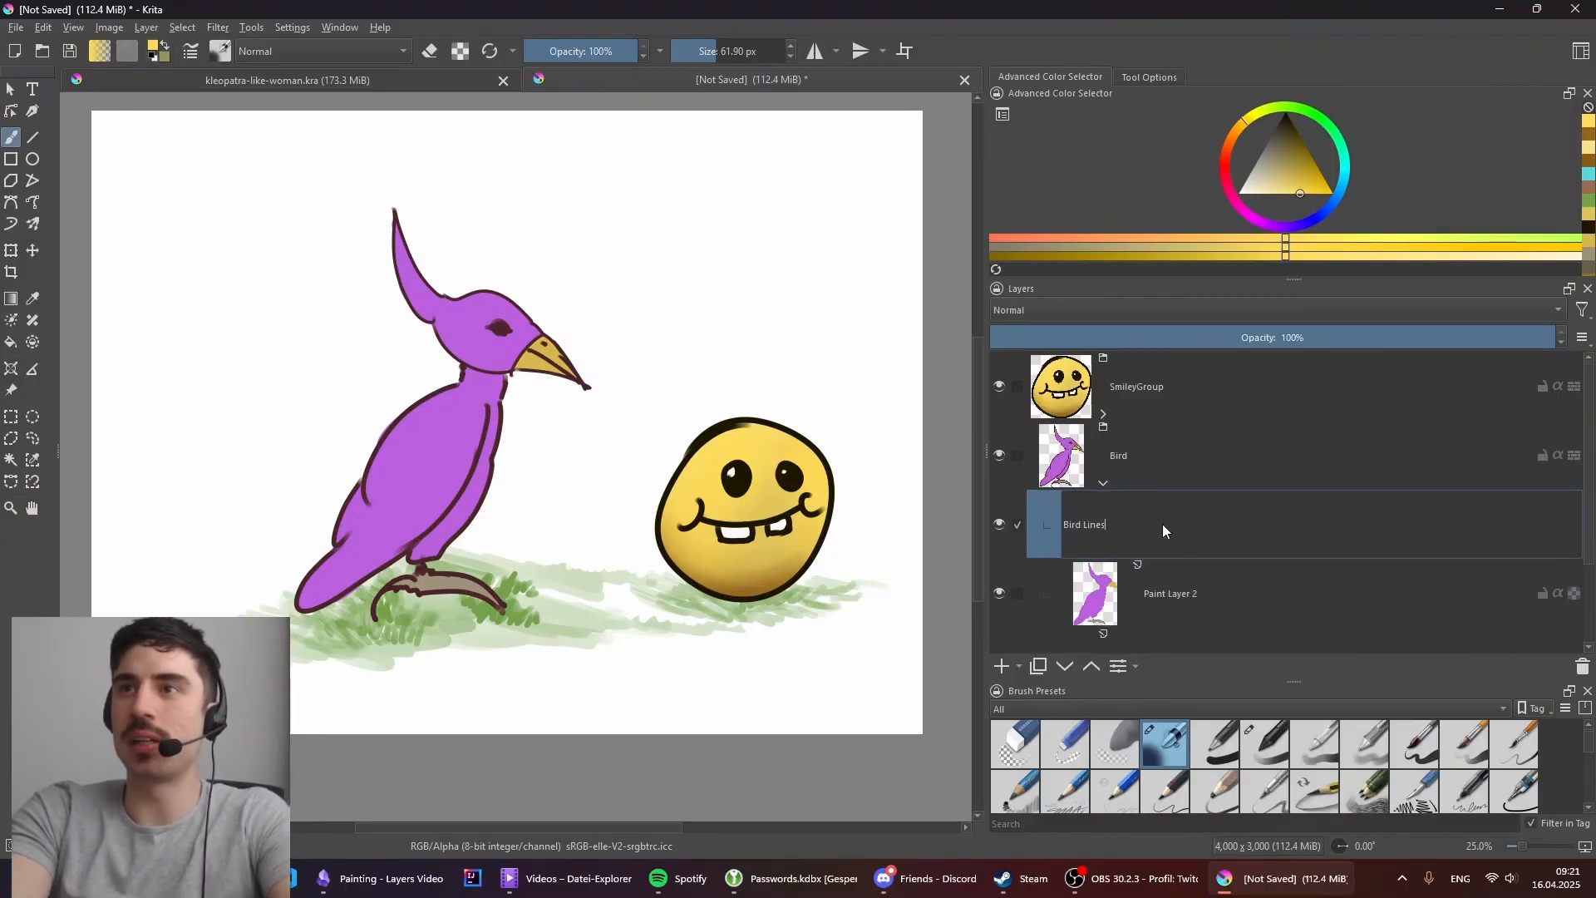
key("Return")
double_click(1191, 605)
type("Bi")
key("Return")
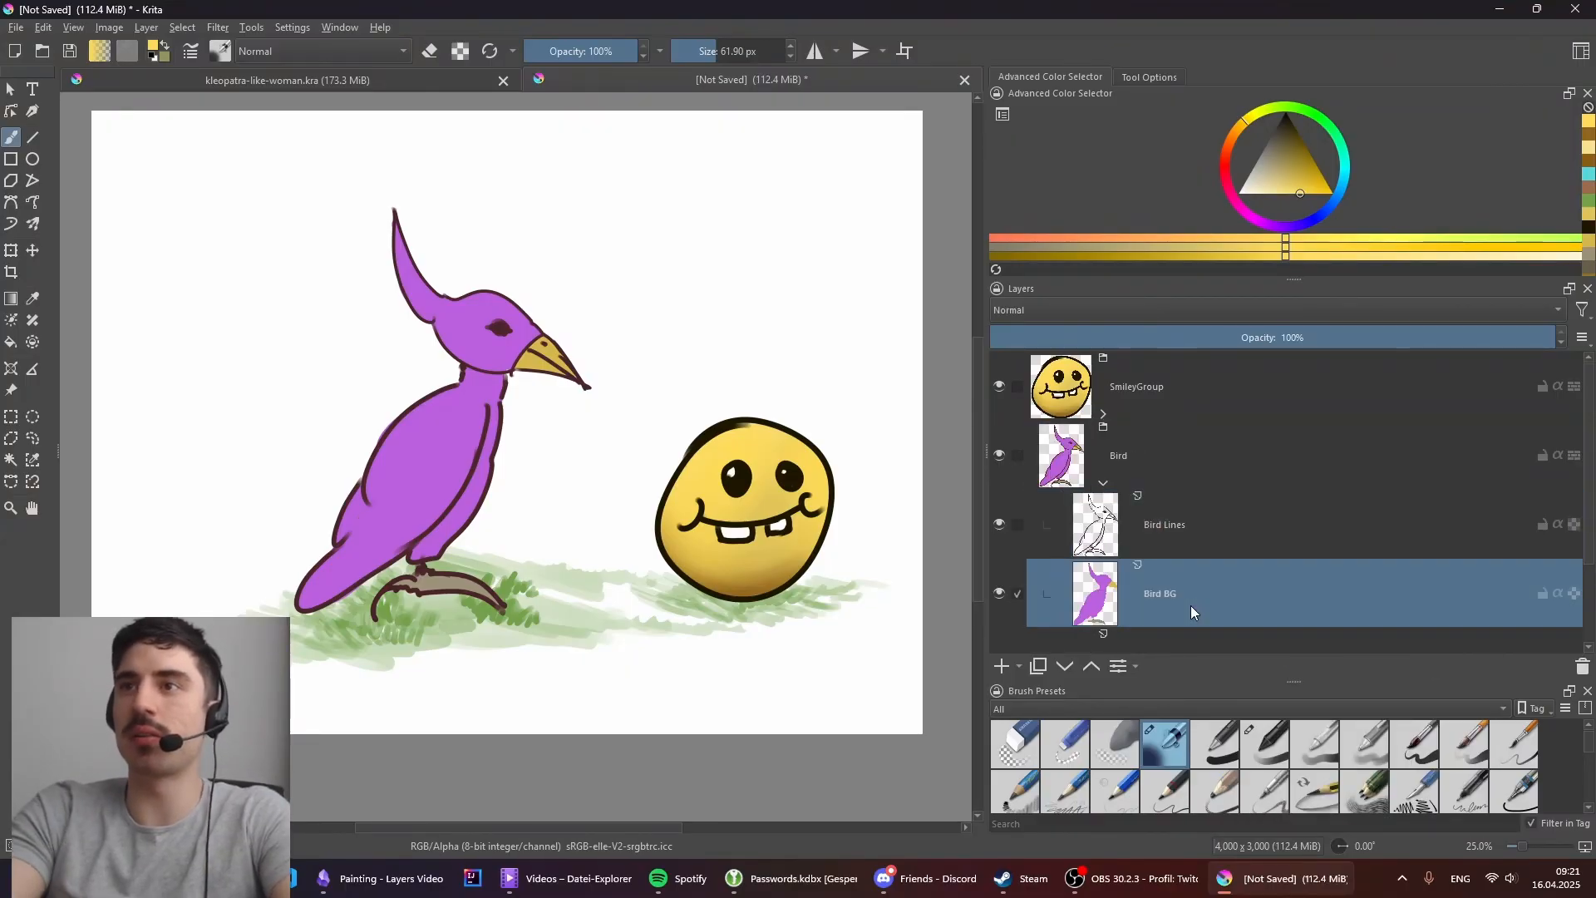
Step: Collapse the Bird group and make SmileyGroup the active layer
left_click(1103, 482)
left_click(1193, 405)
left_click(1180, 441)
left_click(1178, 395)
Step: Shrink the layer thumbnails to a small size and expand SmileyGroup
mouse_move(1244, 466)
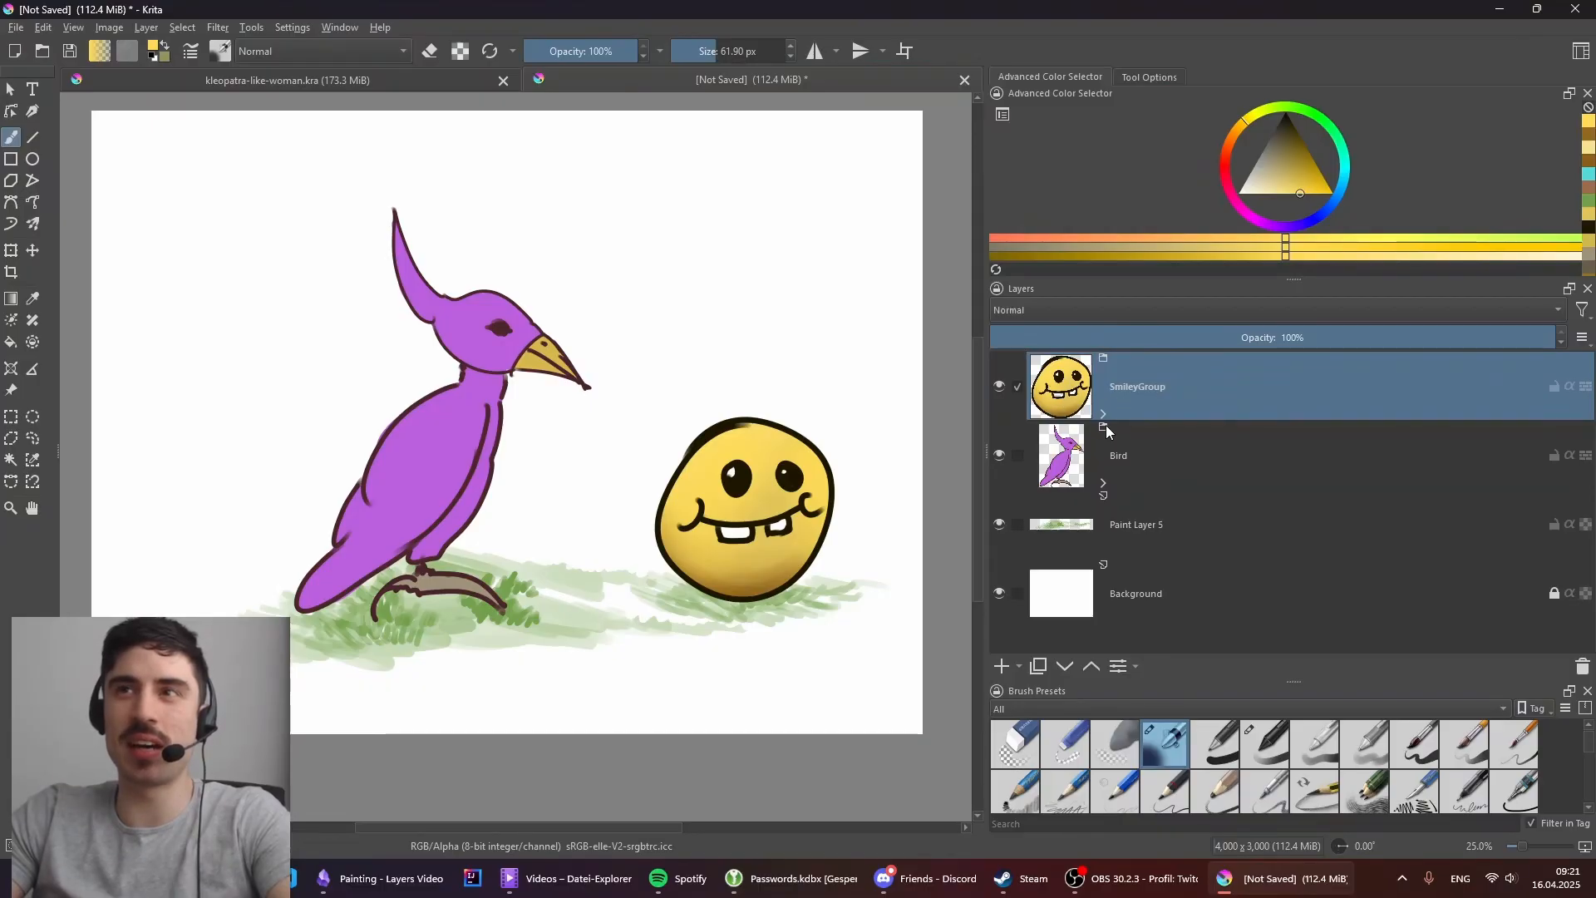
mouse_move(1108, 366)
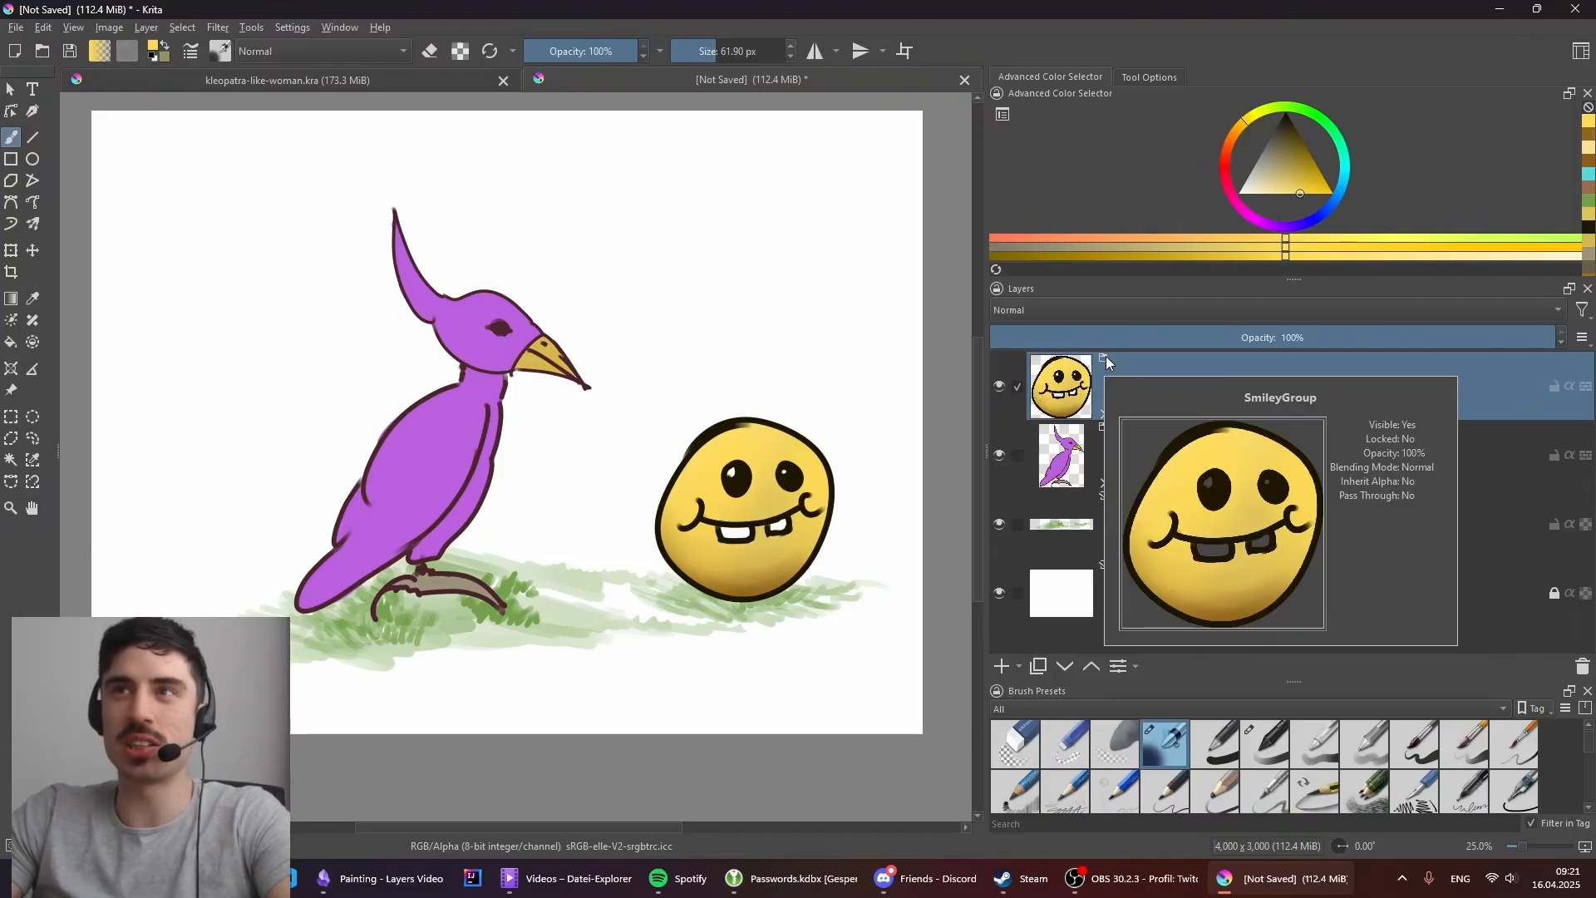
left_click(1582, 310)
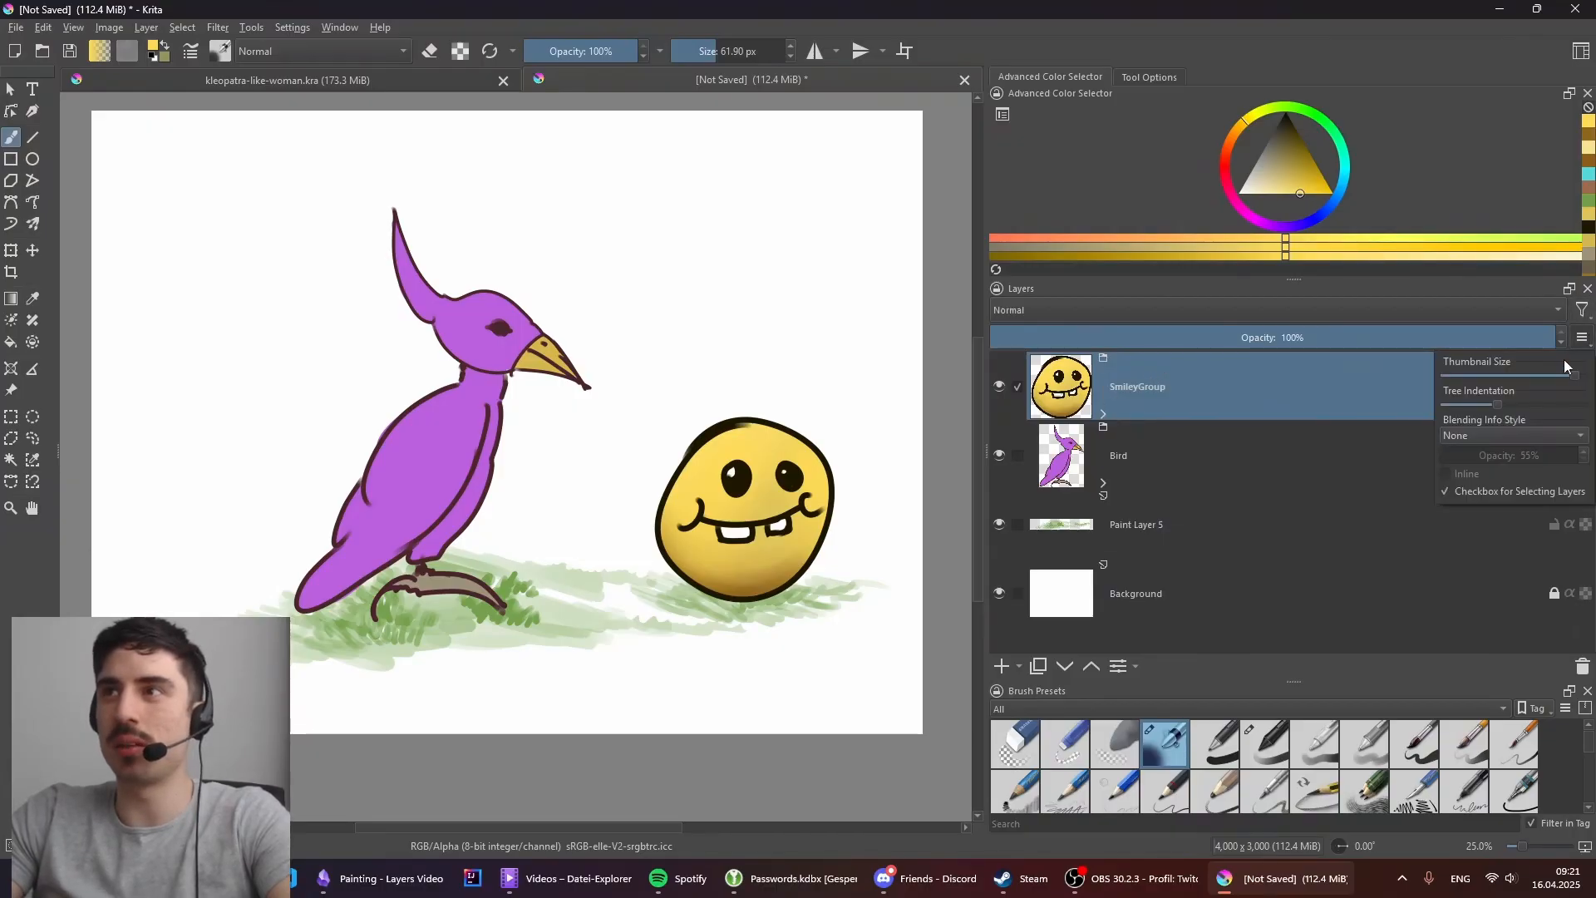
left_click_drag(1547, 375, 1113, 367)
left_click(1089, 372)
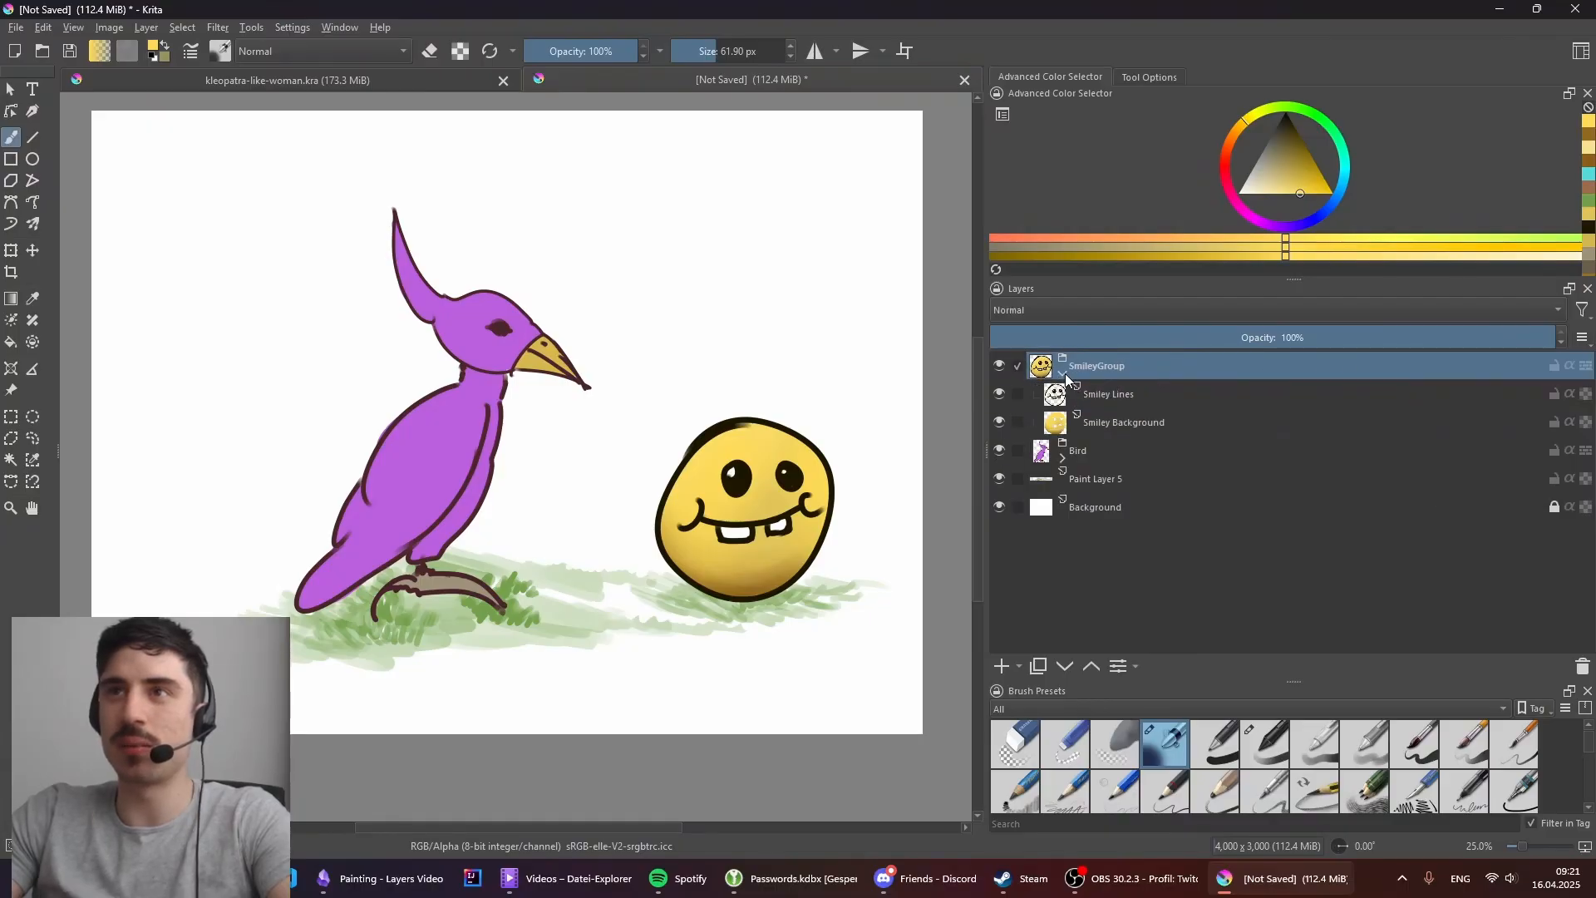
Step: Collapse SmileyGroup and enlarge the layer thumbnails to their maximum size
left_click(1581, 341)
left_click_drag(1484, 379, 1584, 376)
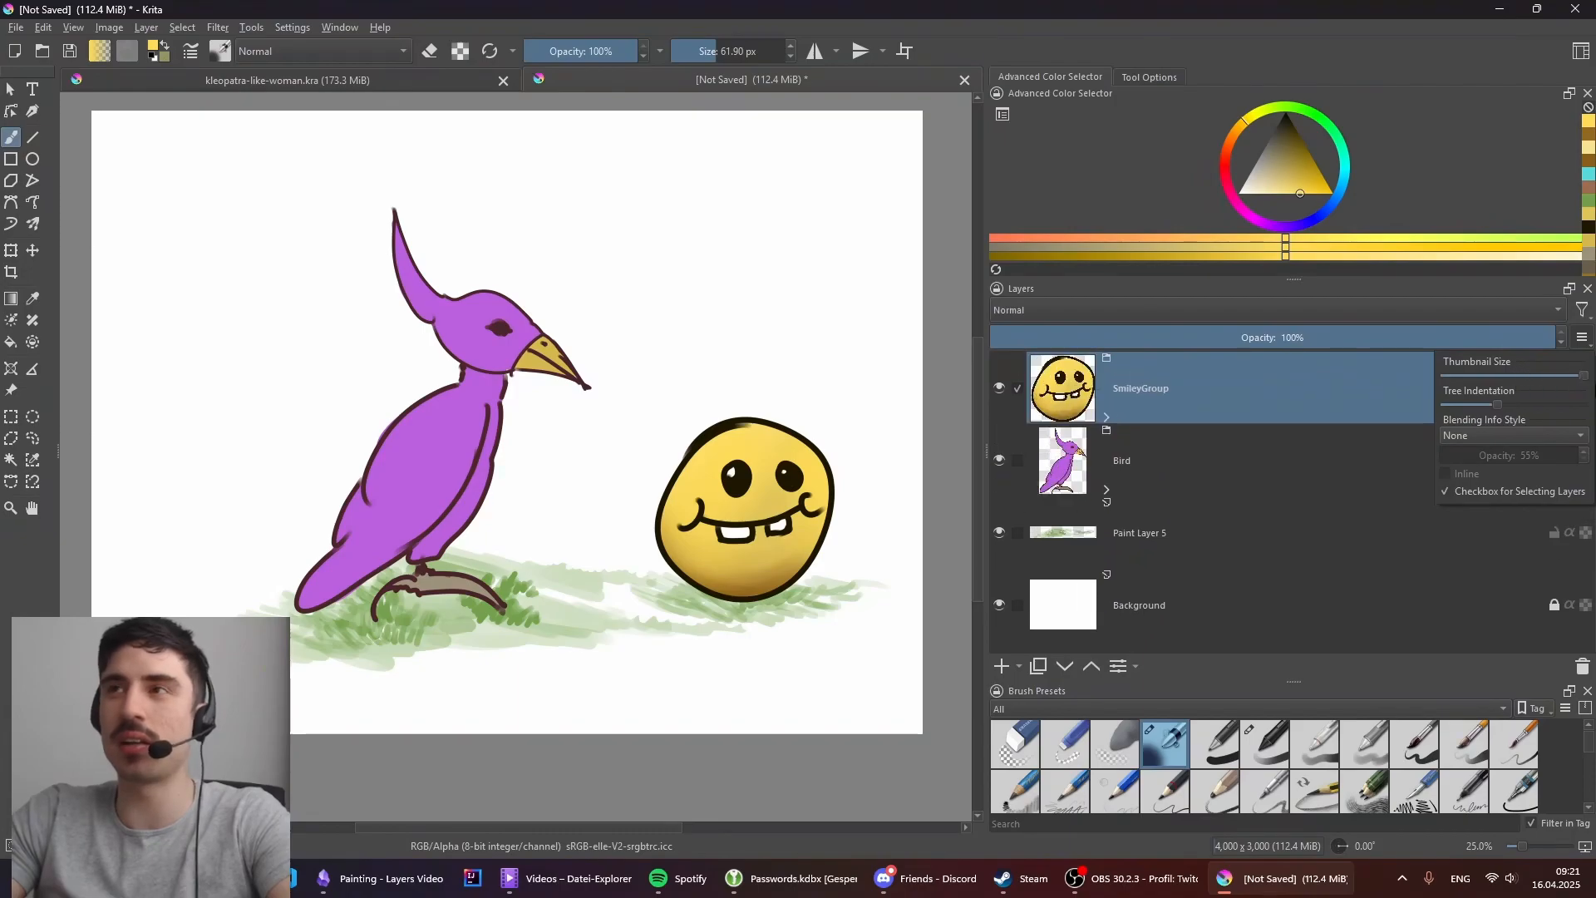
left_click(1347, 388)
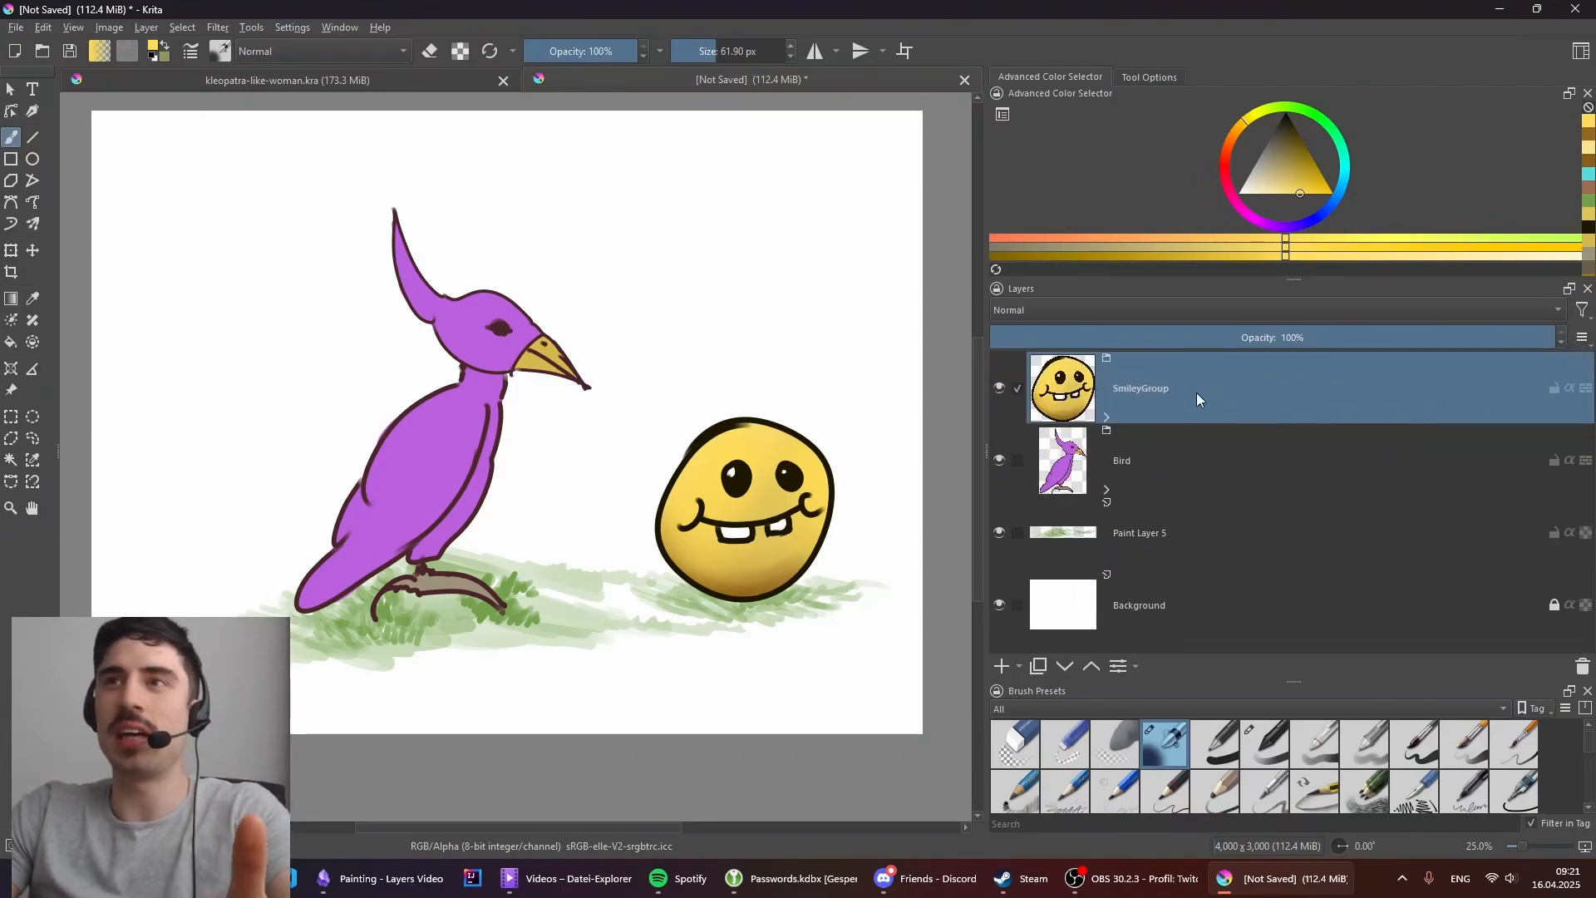
mouse_move(1124, 407)
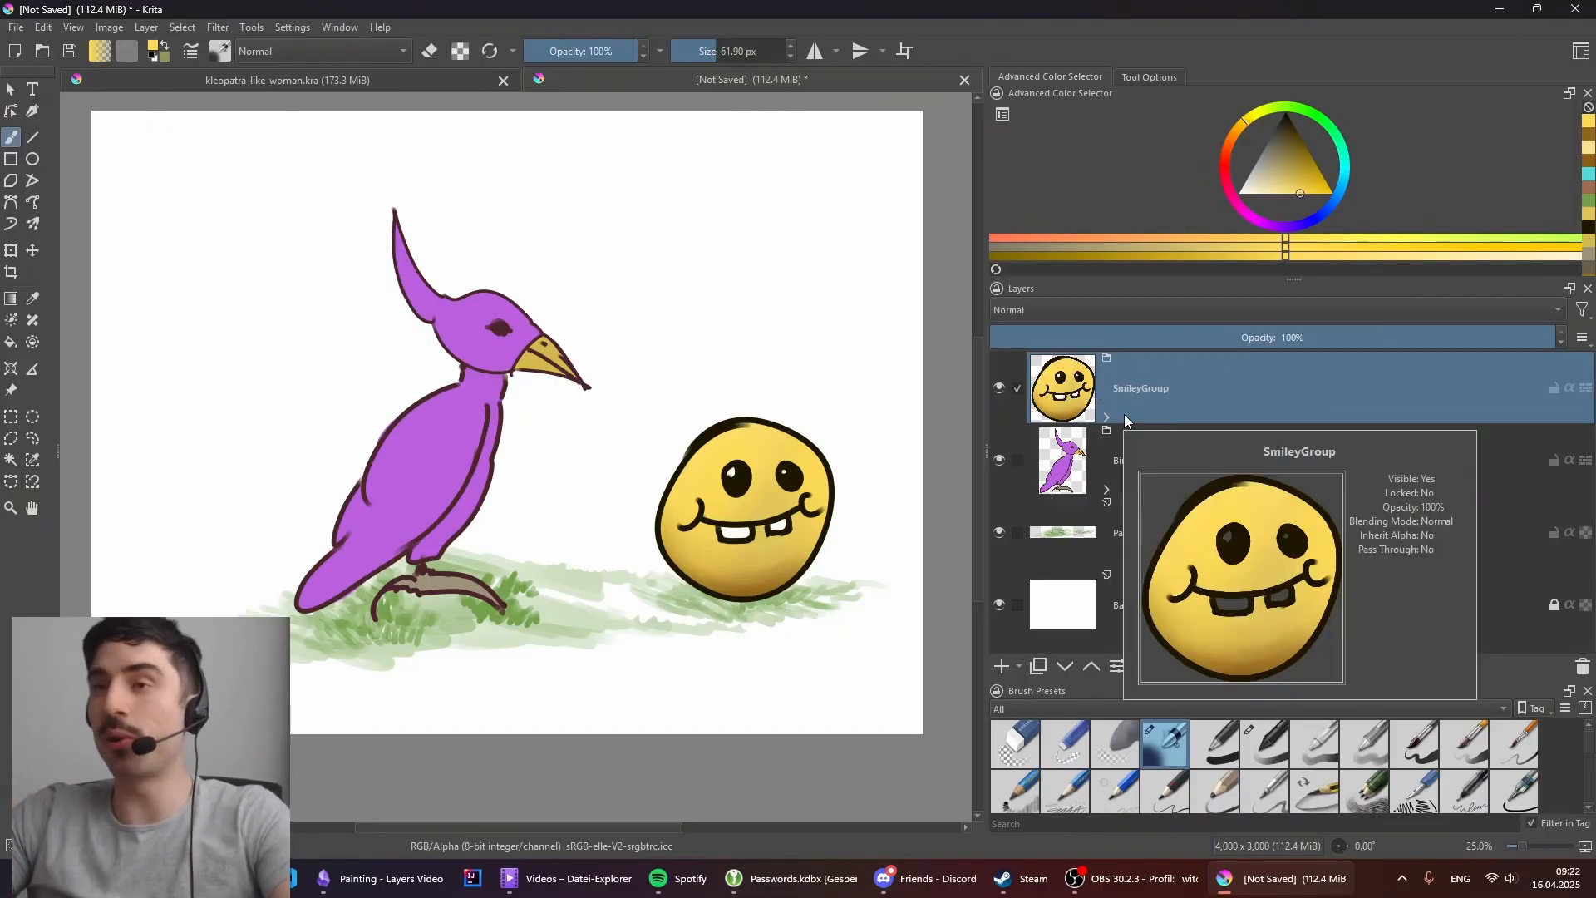
Step: Expand the Bird group and add a new paint layer directly above Bird BG
left_click(1106, 490)
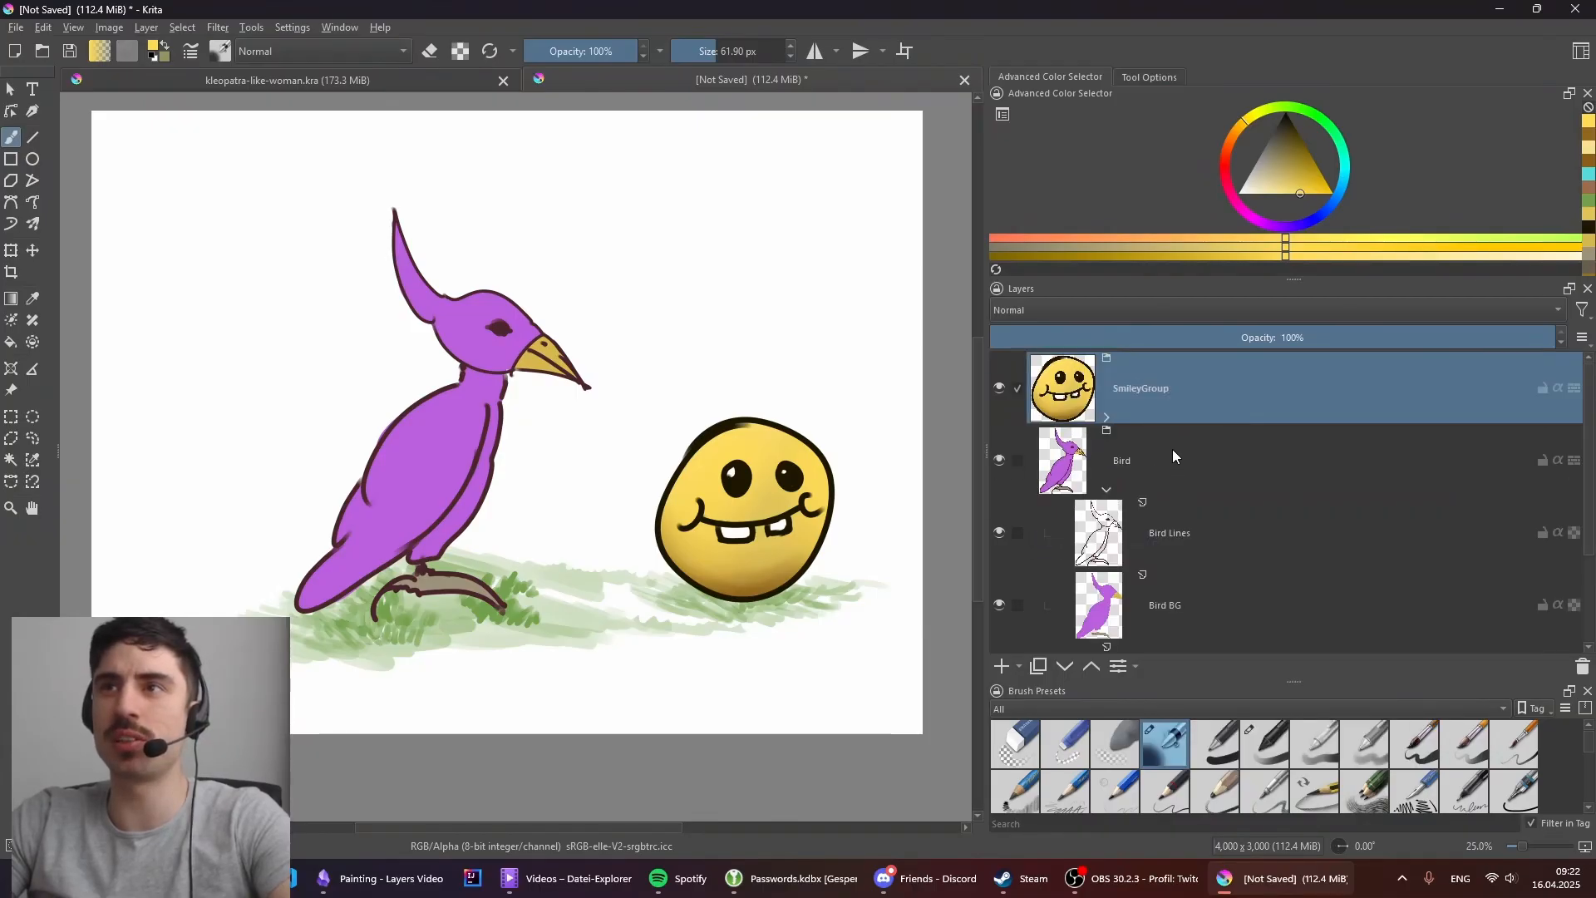
scroll(1173, 465, "down", 1)
left_click(1170, 557)
mouse_move(1173, 592)
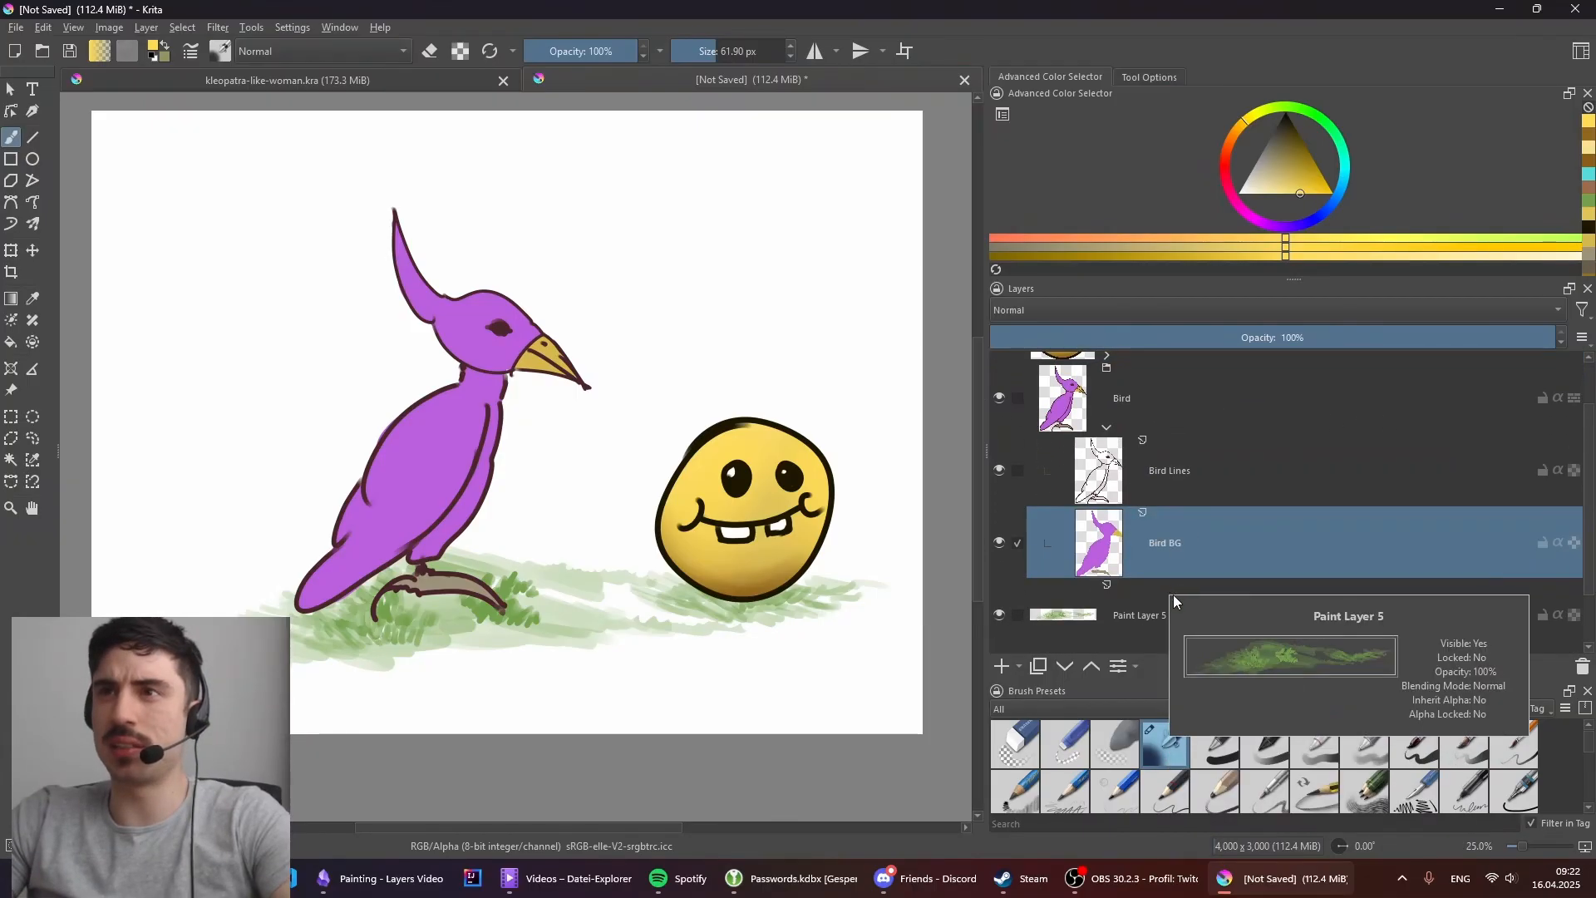
left_click(1001, 666)
scroll(1316, 531, "down", 2)
scroll(1265, 520, "up", 2)
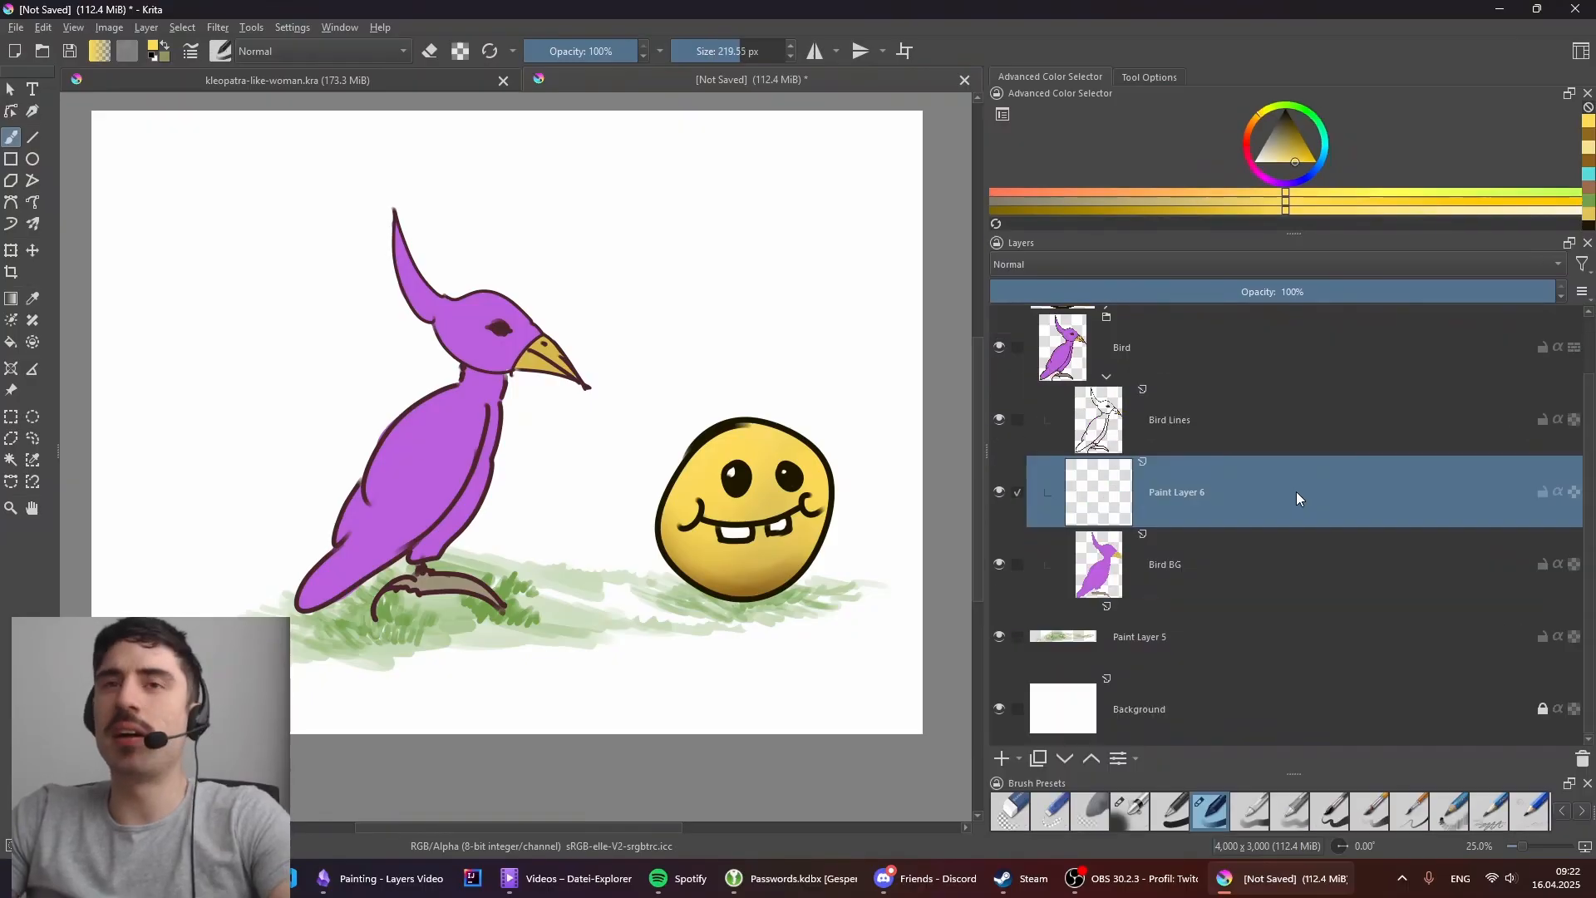
Step: Paint thin light purple highlights along the bird's wing, tail and crest on Paint Layer 6
left_click_drag(396, 350, 270, 350, "shift")
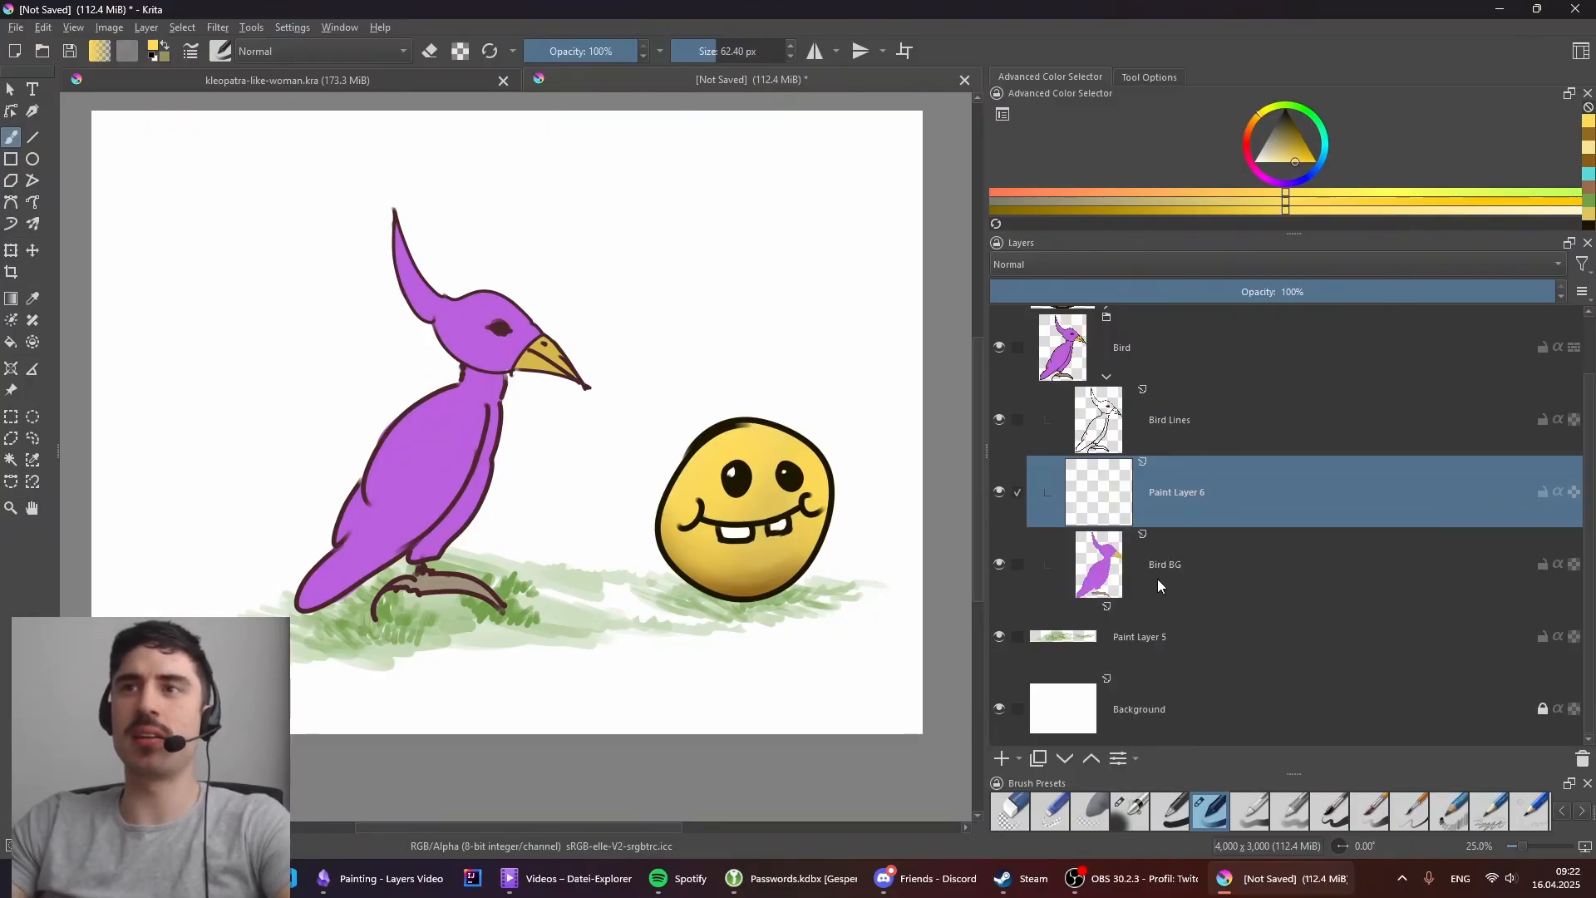
mouse_move(1160, 586)
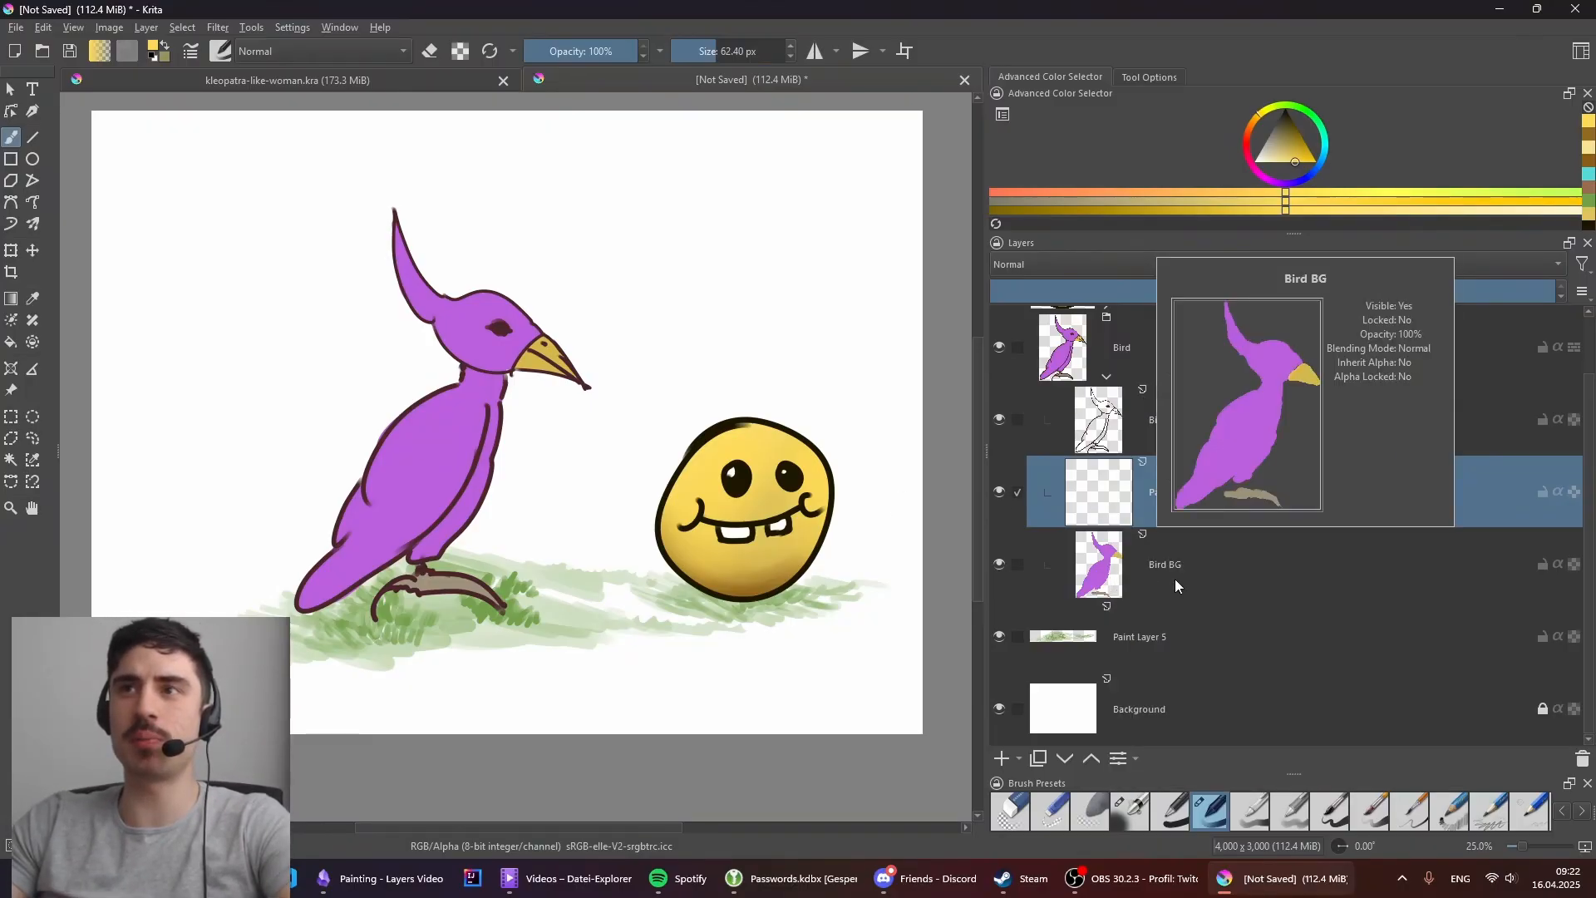
mouse_move(1104, 420)
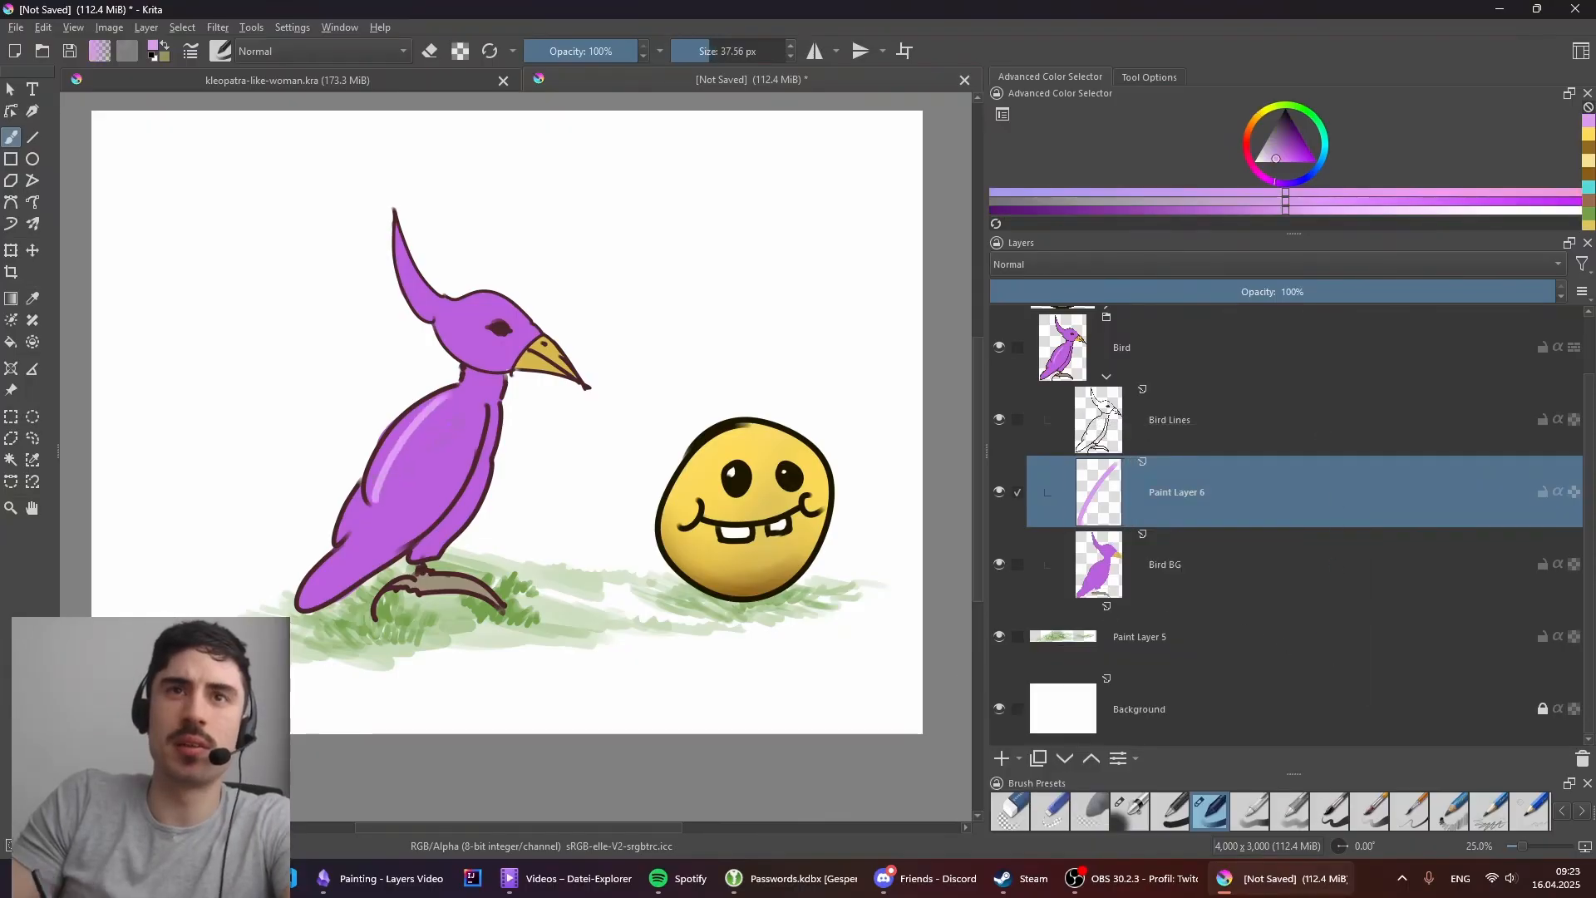
key("ctrl+z")
left_click_drag(374, 504, 452, 400)
left_click_drag(340, 530, 354, 507)
left_click_drag(306, 600, 384, 543)
key("bracketleft")
left_click_drag(400, 233, 439, 306)
left_click_drag(456, 313, 517, 311)
key("ctrl+z")
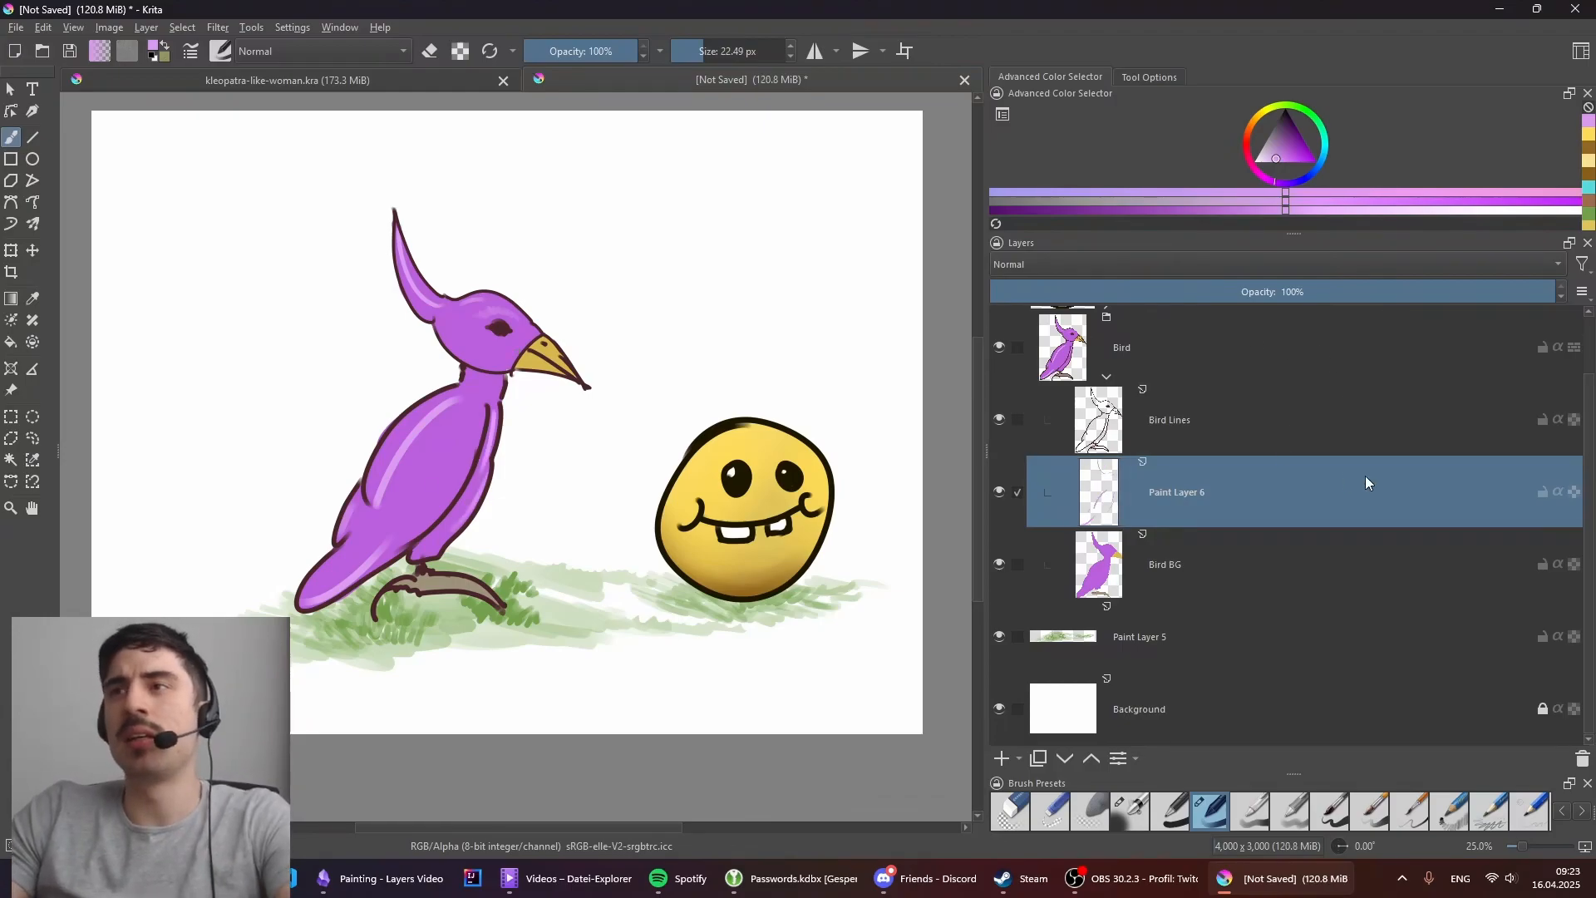
Step: Add another paint layer above Paint Layer 6 in the Bird group and turn on Inherit Alpha for it
left_click(1002, 758)
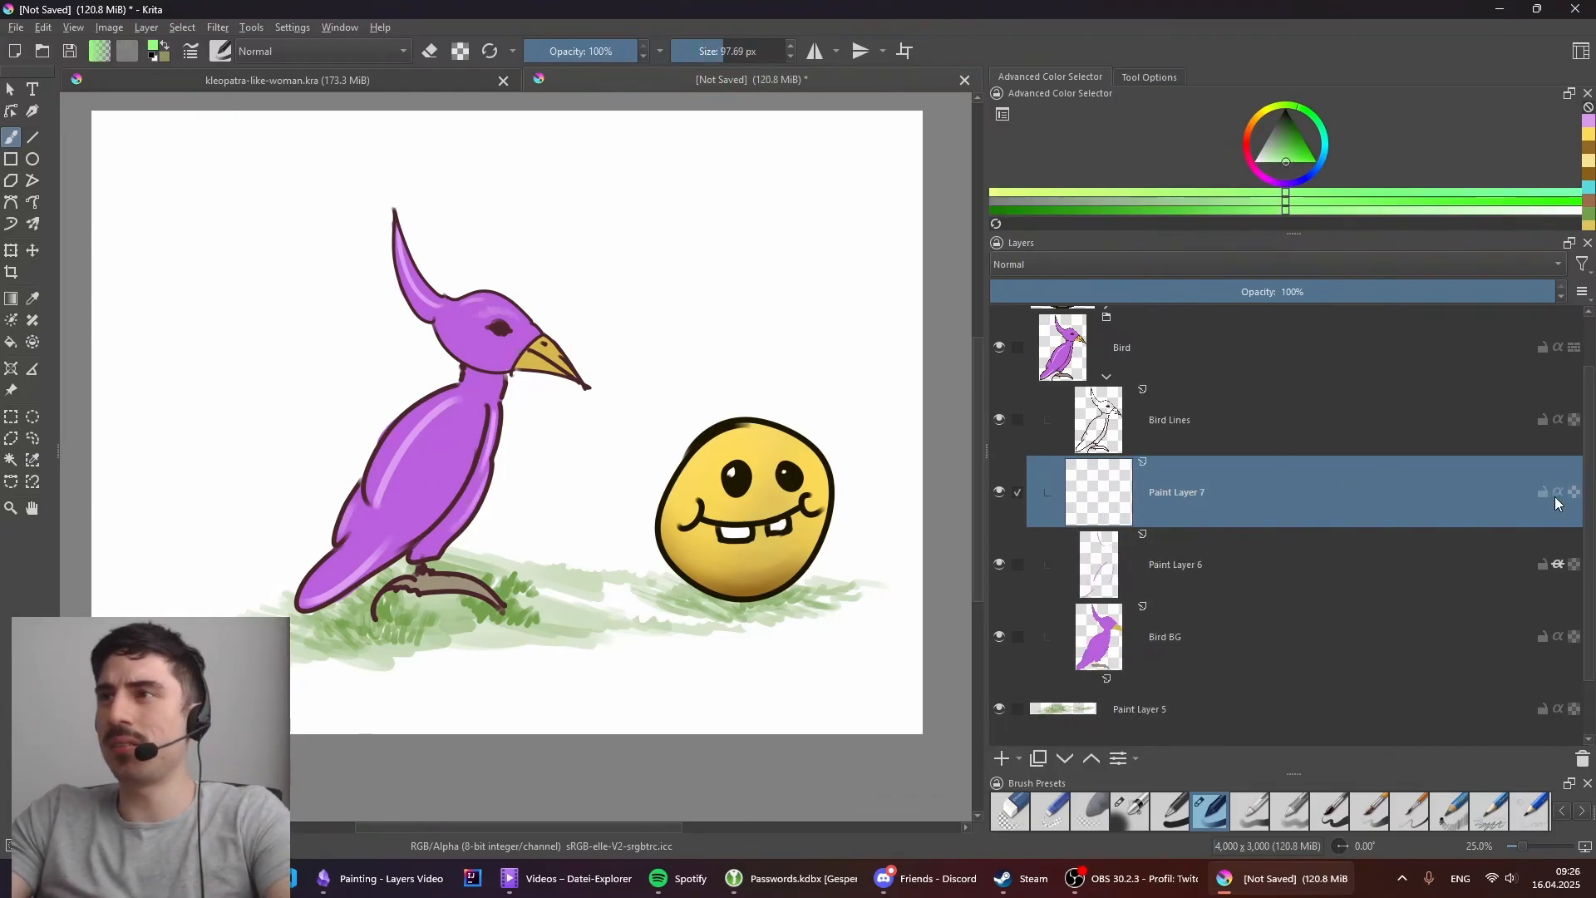
left_click(1557, 495)
key("bracketleft")
key("bracketleft")
key("bracketleft")
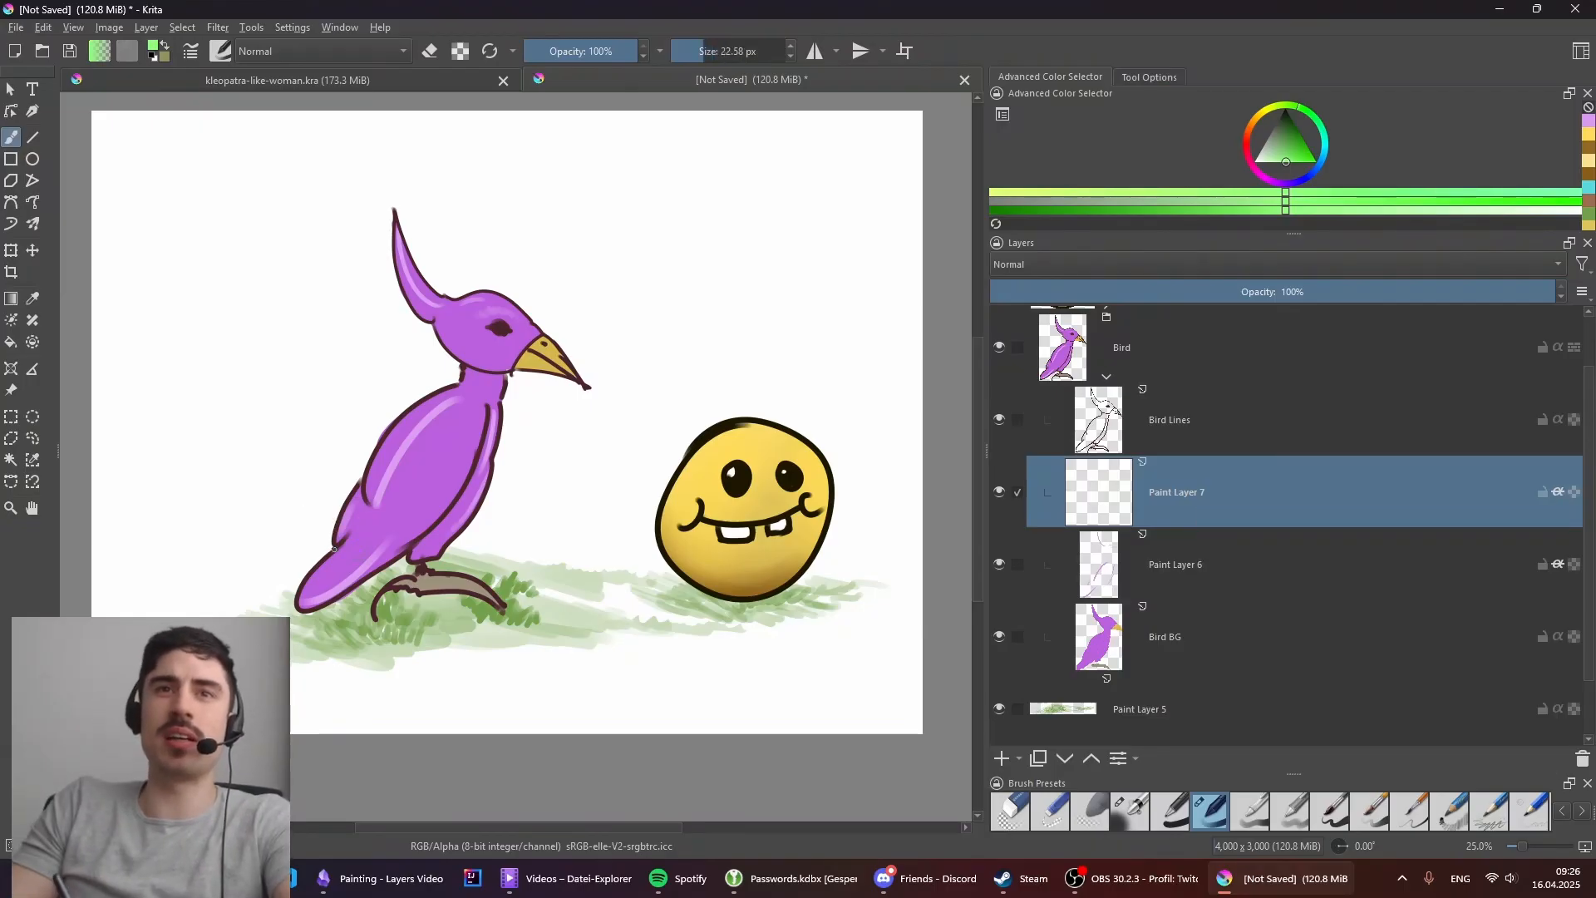
left_click(1560, 495)
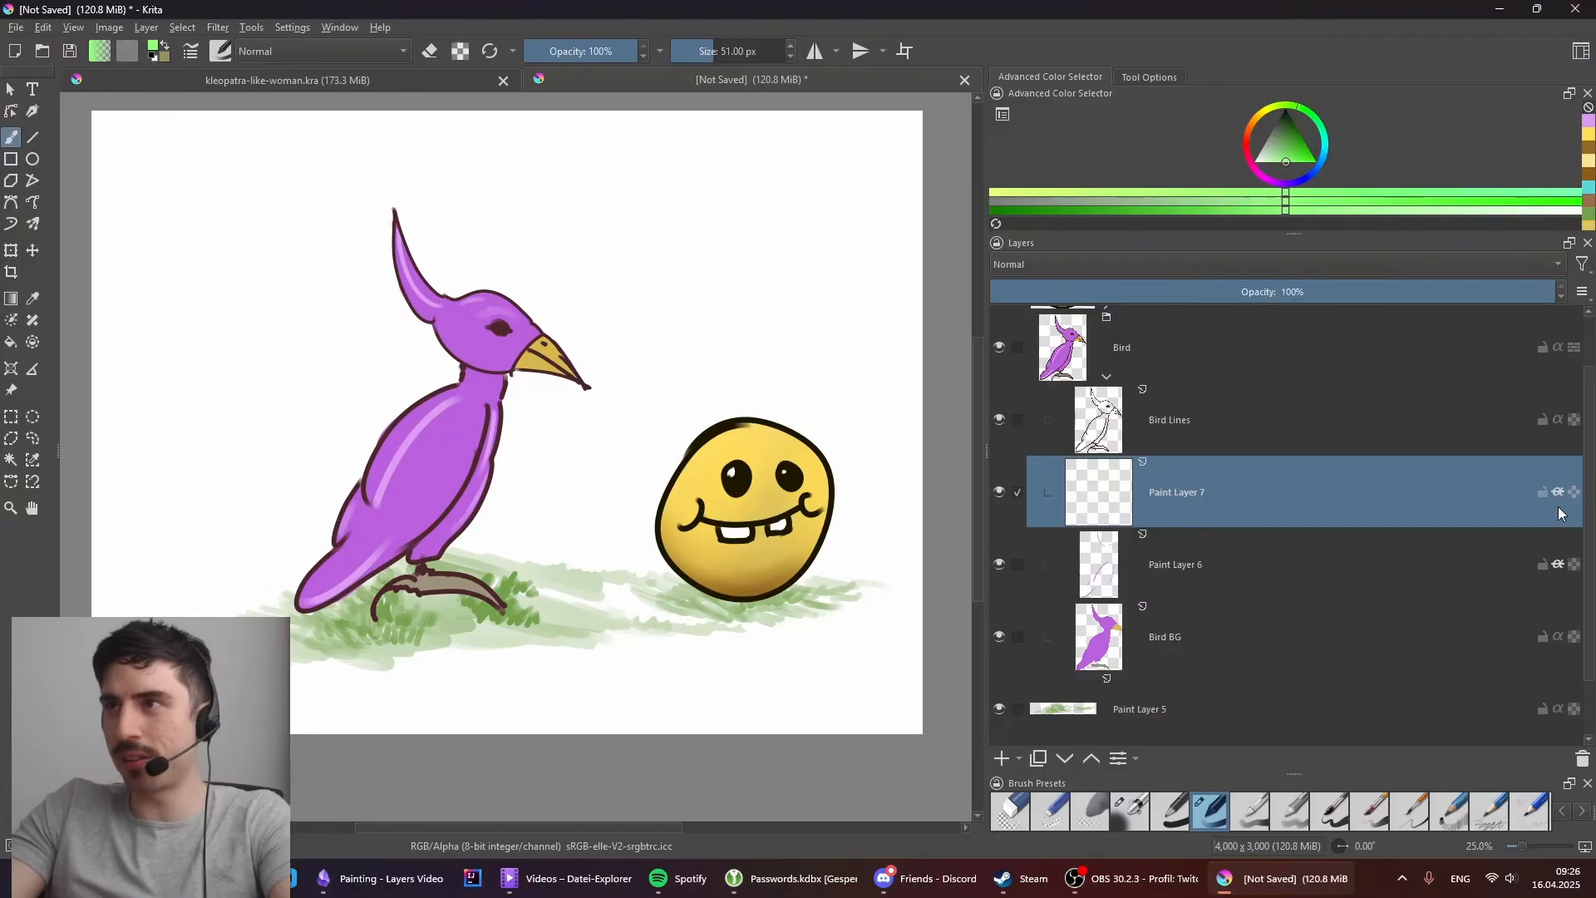
mouse_move(329, 570)
left_mouse_down("shift")
mouse_move(350, 570)
mouse_move(329, 557)
mouse_move(357, 536)
left_mouse_up("shift")
left_click_drag(322, 600, 316, 600, "shift")
left_click_drag(334, 532, 408, 407)
key("ctrl+z")
key("ctrl+z")
key("ctrl+z")
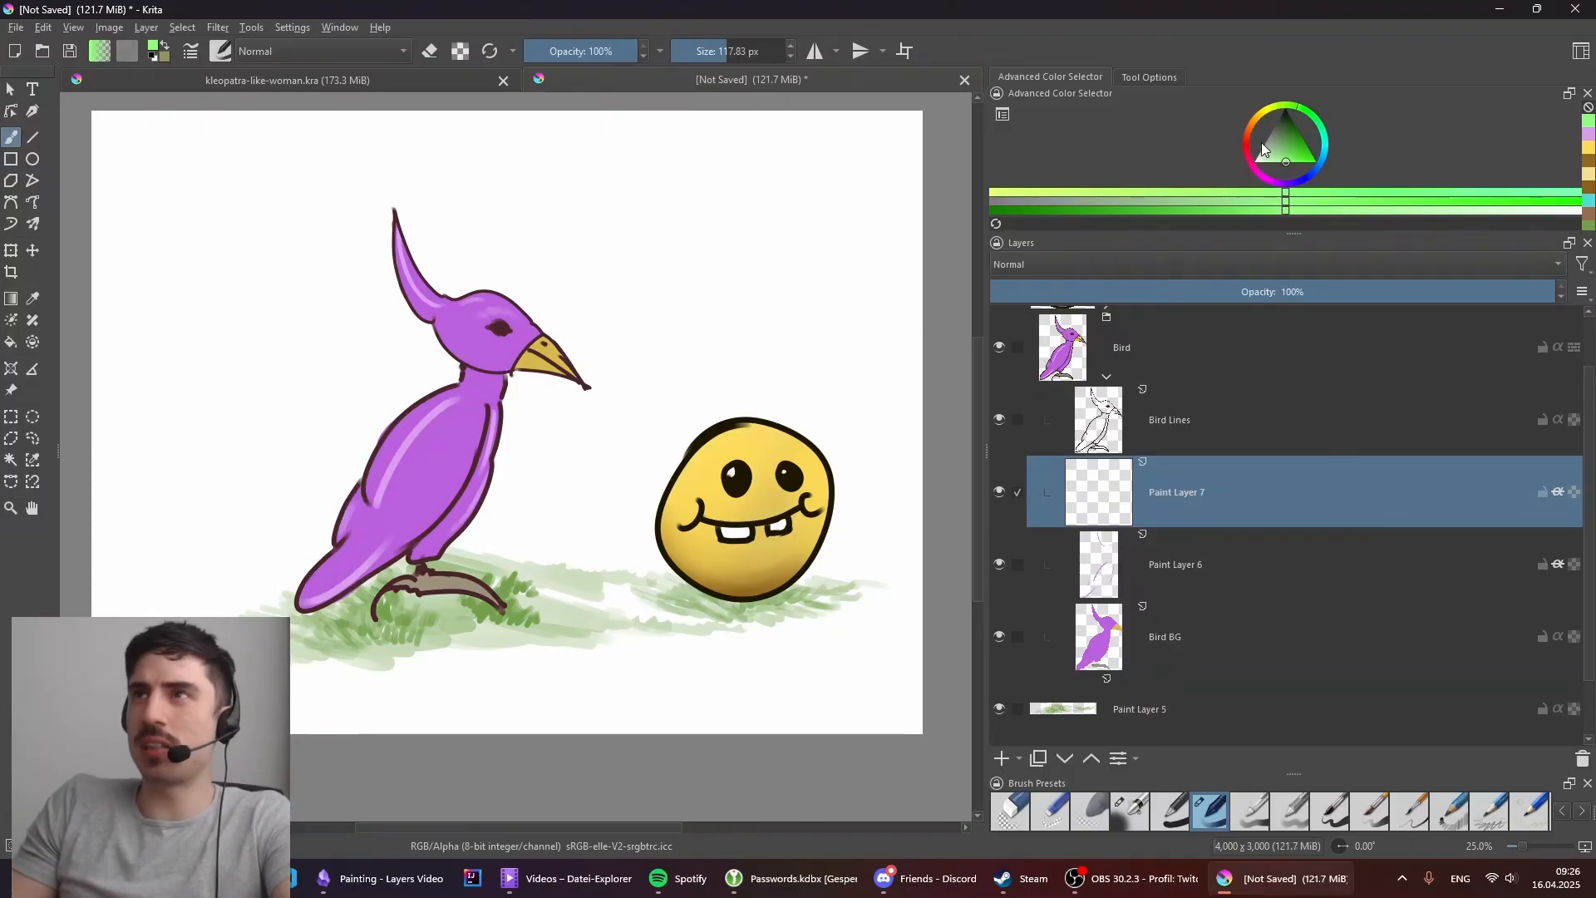
Step: Paint cyan shading along the back edge of the bird's tail, wing and neck on Paint Layer 7
left_click(1325, 153)
left_click(1294, 151)
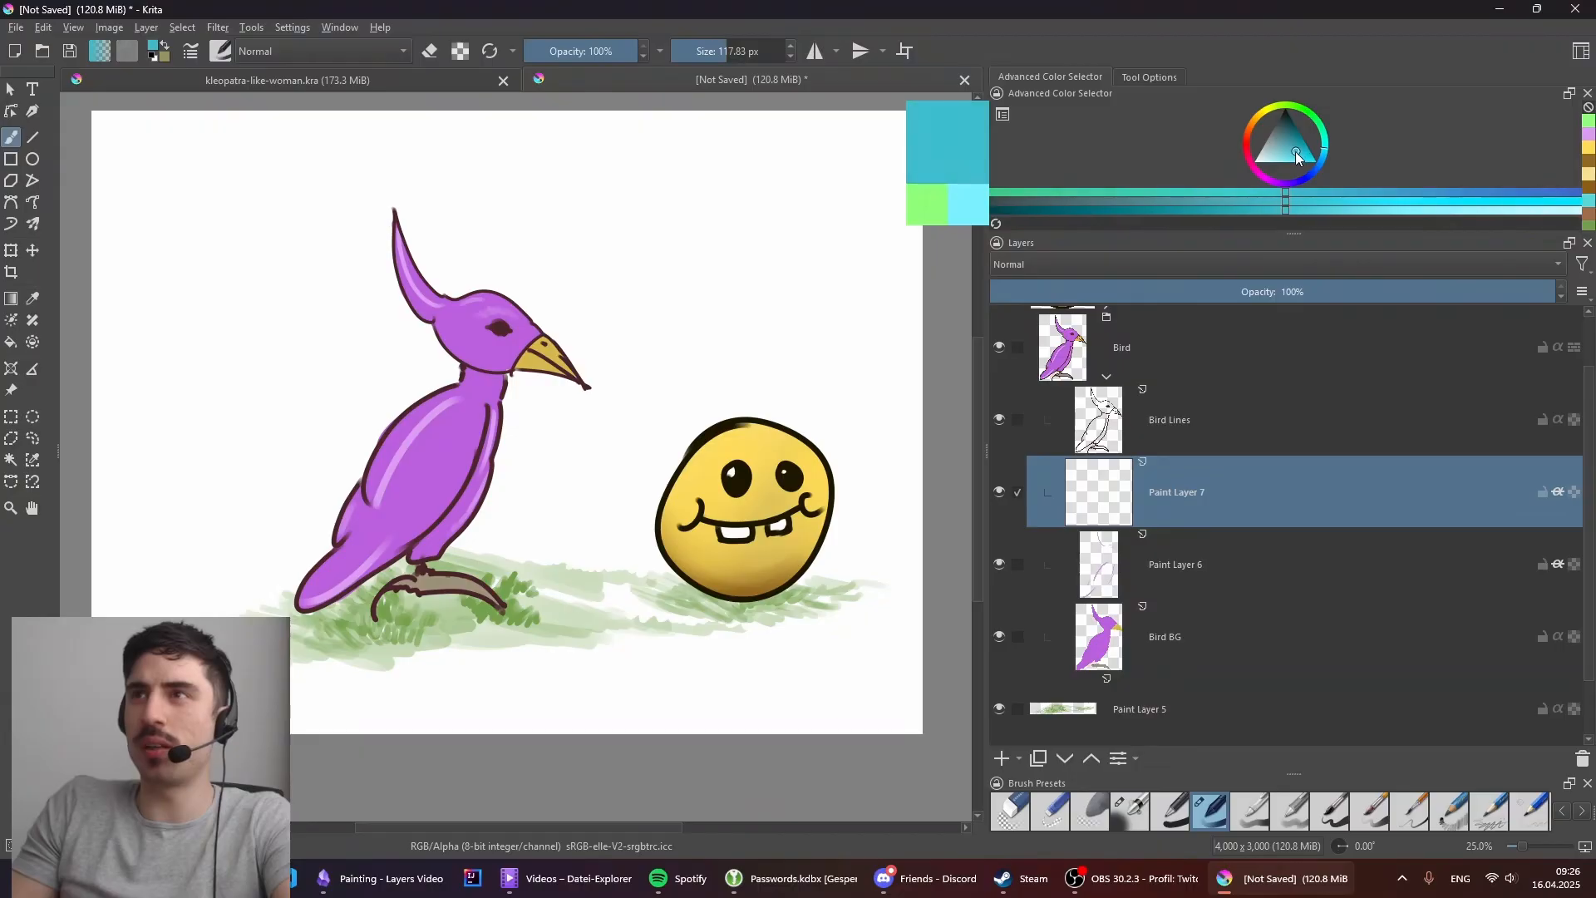
left_click_drag(349, 534, 334, 534, "shift")
mouse_move(306, 595)
left_mouse_down()
mouse_move(344, 548)
mouse_move(357, 488)
left_mouse_up()
mouse_move(370, 499)
left_mouse_down()
mouse_move(428, 400)
mouse_move(459, 385)
left_mouse_up()
mouse_move(465, 387)
left_mouse_down()
mouse_move(463, 339)
mouse_move(489, 363)
mouse_move(440, 321)
left_mouse_up()
key("ctrl+z")
mouse_move(442, 324)
left_mouse_down("shift")
mouse_move(403, 268)
mouse_move(447, 280)
left_mouse_up("shift")
Step: Paint orange shading down the front edge of the bird's body on Paint Layer 7
left_click(1252, 122)
left_click_drag(1293, 151, 1285, 161)
left_click_drag(487, 466, 442, 540)
mouse_move(494, 407)
left_mouse_down()
mouse_move(445, 525)
mouse_move(545, 496)
mouse_move(487, 417)
mouse_move(434, 532)
left_mouse_up()
key("e")
key("e")
left_click(1297, 161)
mouse_move(494, 409)
left_mouse_down()
mouse_move(467, 480)
mouse_move(490, 436)
left_mouse_up()
left_click(469, 495, "ctrl")
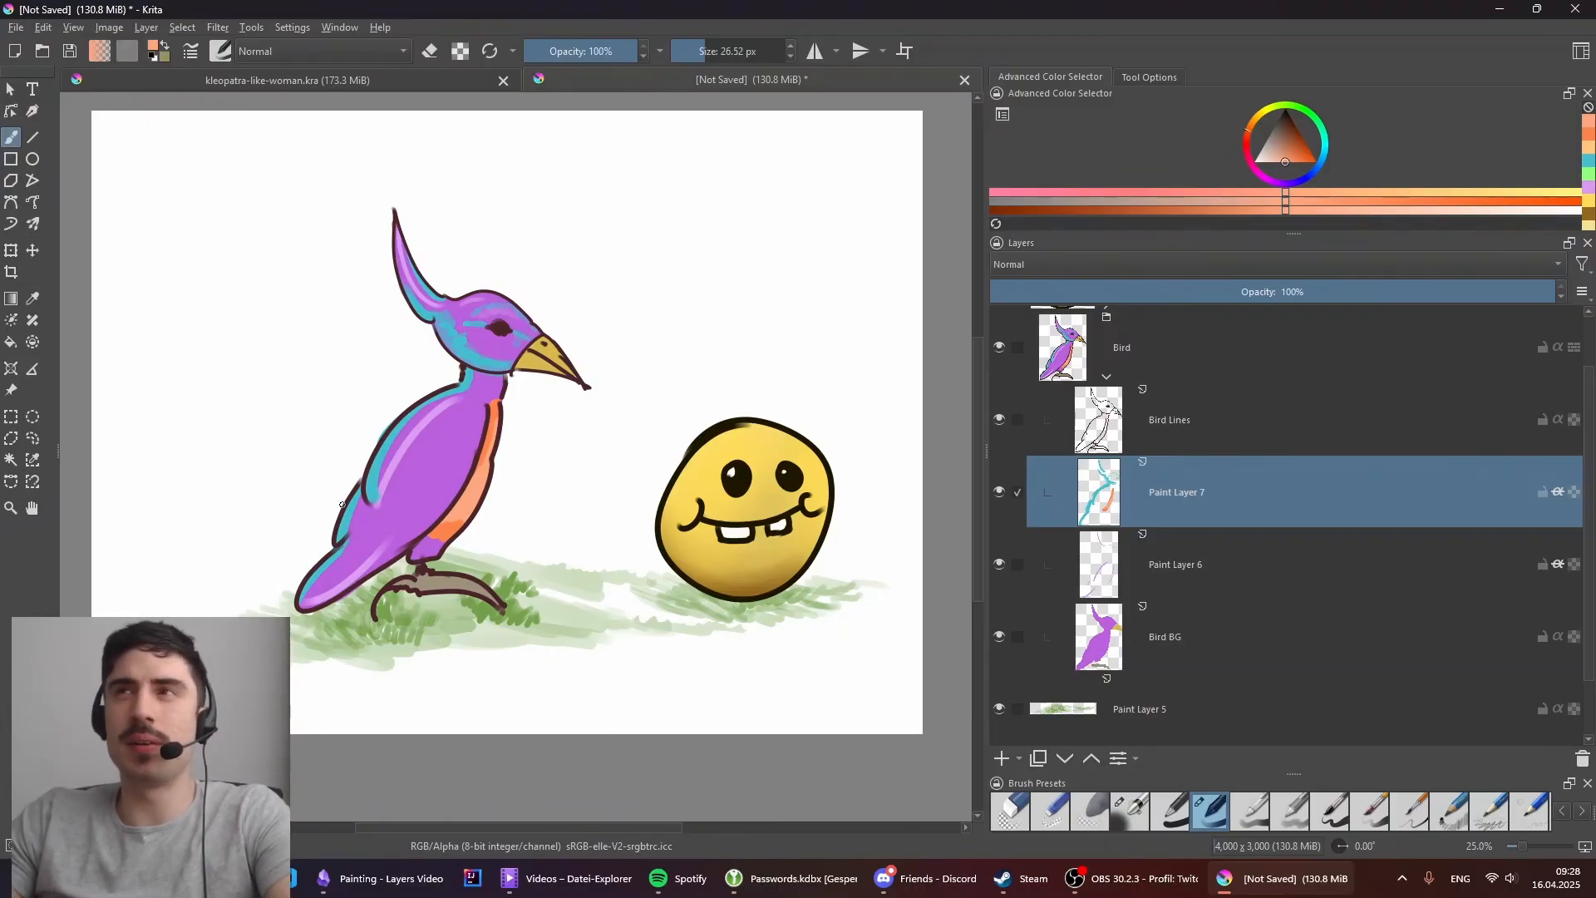
Step: Toggle Inherit Alpha off and on for Paint Layer 7 to compare the cyan strokes at the bird's edges, leaving it on
mouse_move(1084, 497)
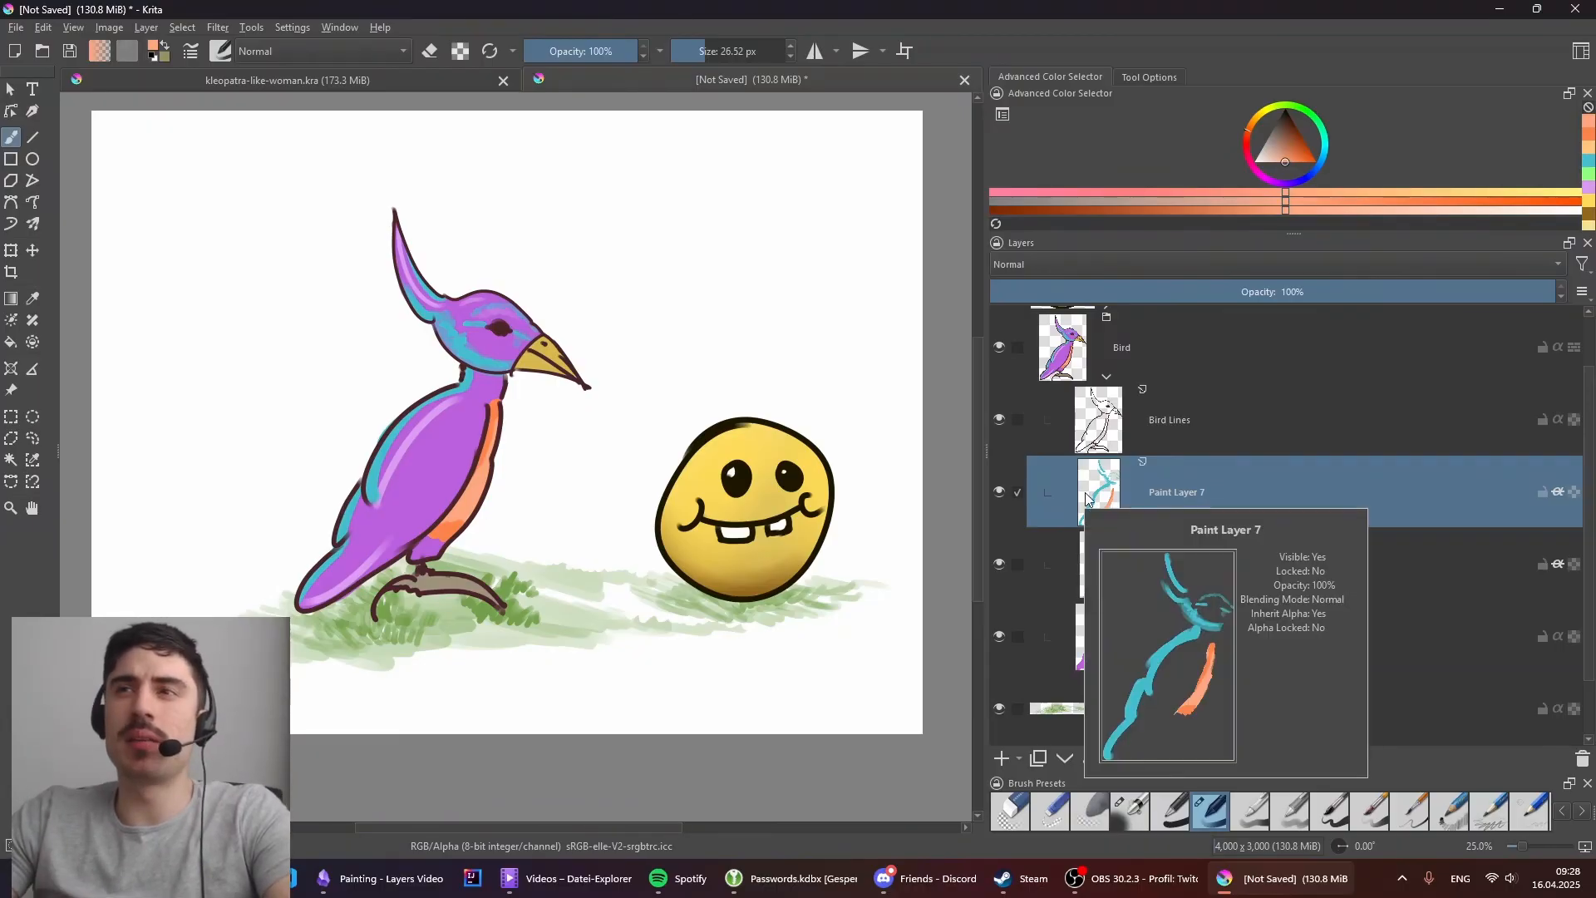
left_click(1556, 492)
left_click(1556, 492)
left_click(1556, 492)
left_click(1556, 492)
left_click(1556, 492)
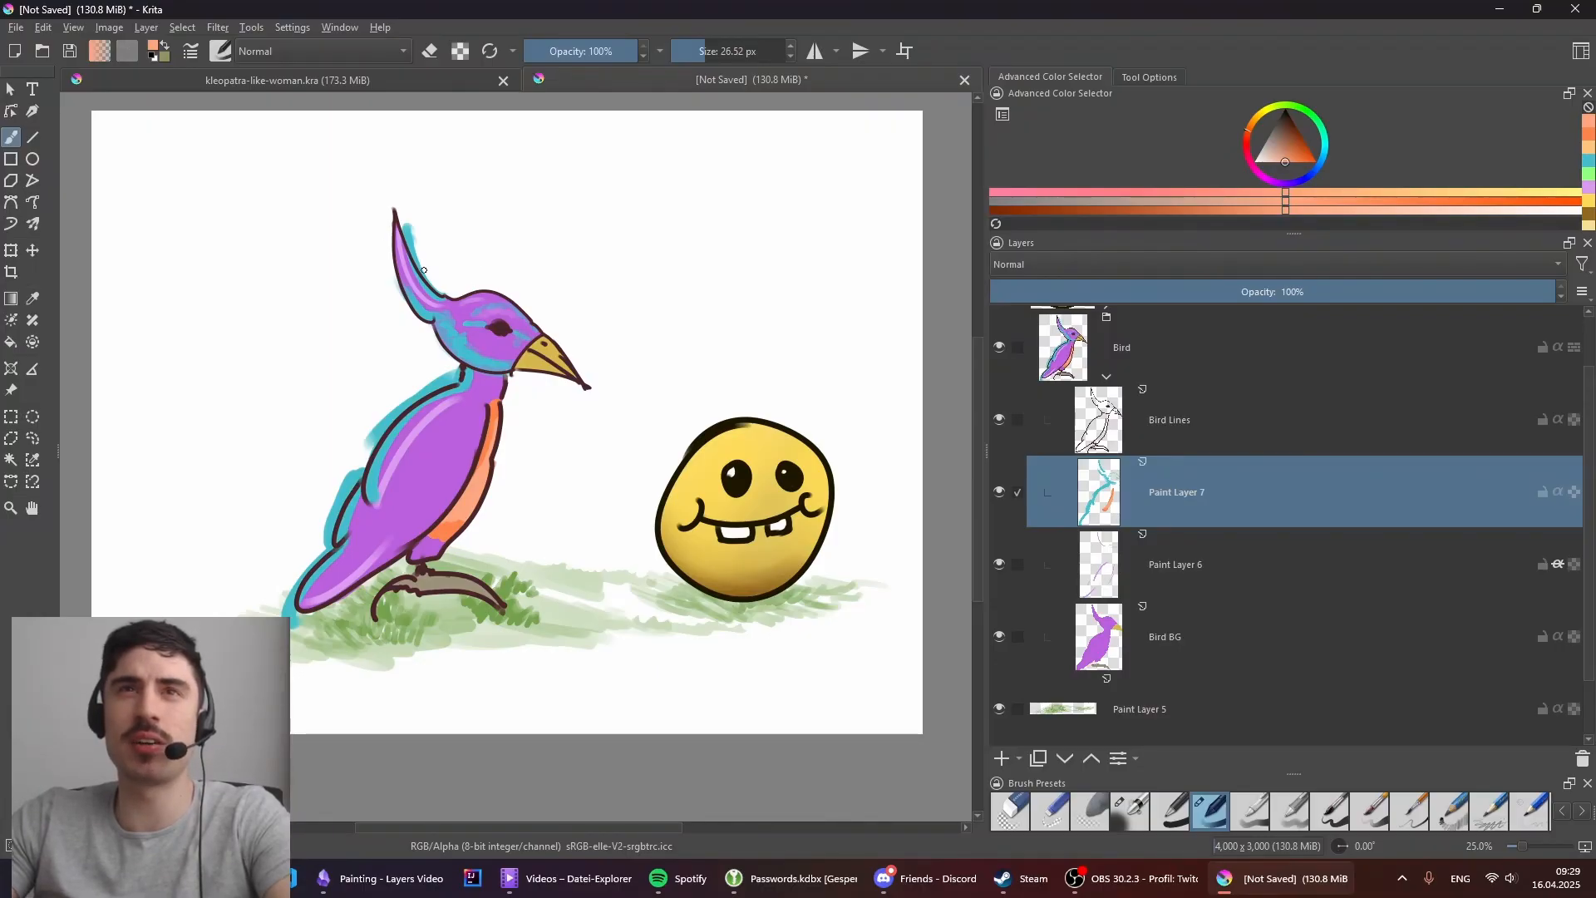
left_click(1558, 493)
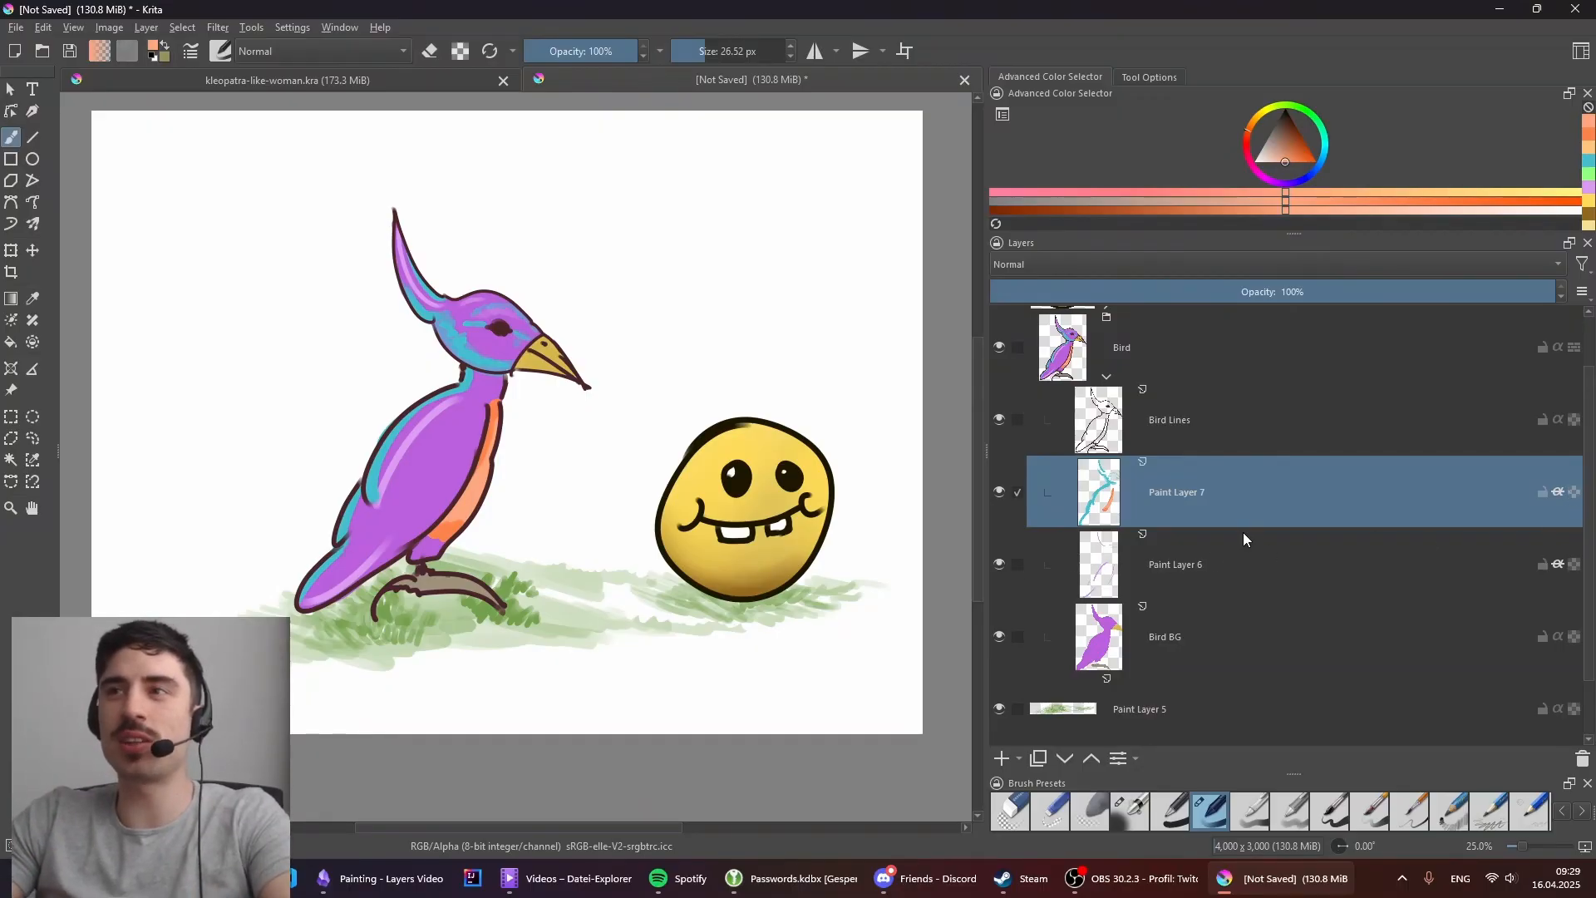
Step: Compare Bird BG with Paint Layer 6 and Paint Layer 7 by selecting the base layer and the two layers above it
left_click(1262, 626)
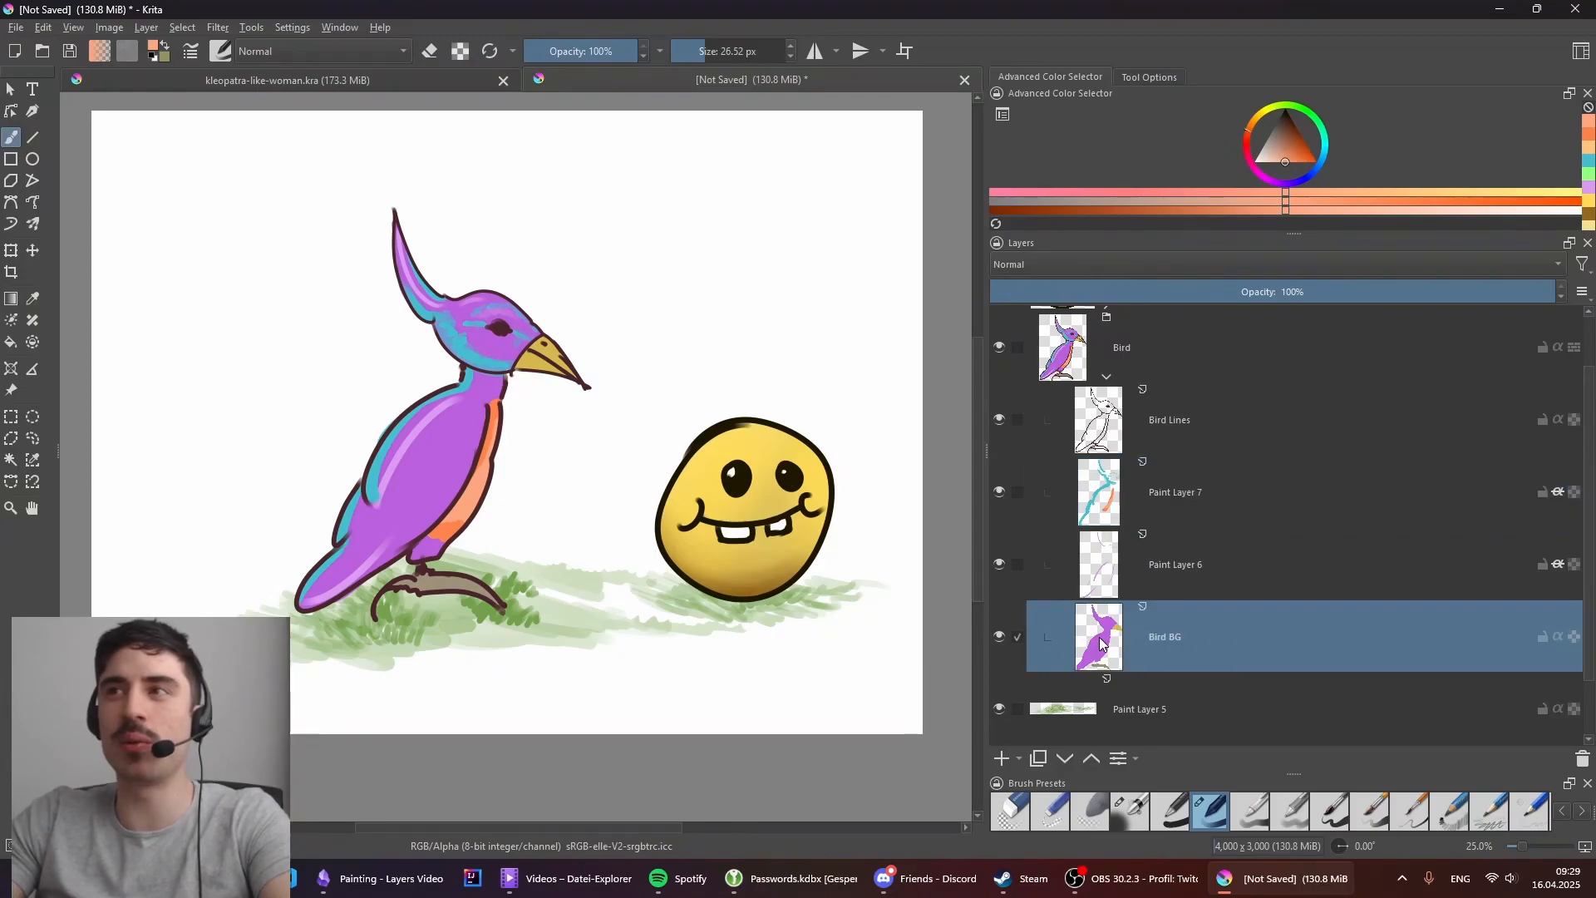
mouse_move(1095, 647)
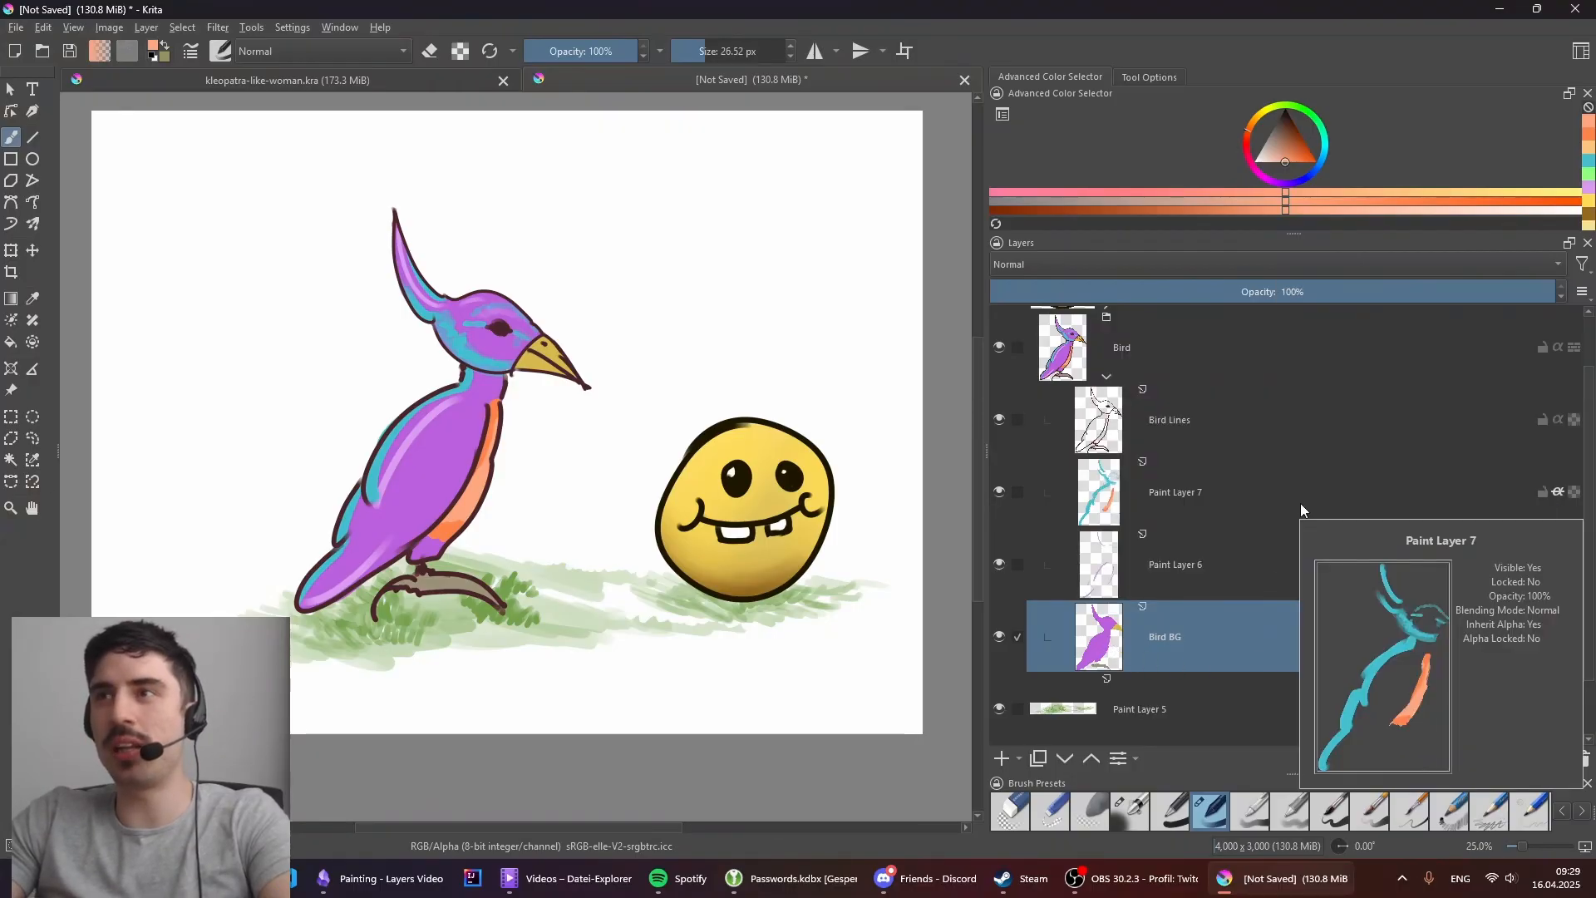
left_click(1299, 502)
left_click(1301, 545, "ctrl")
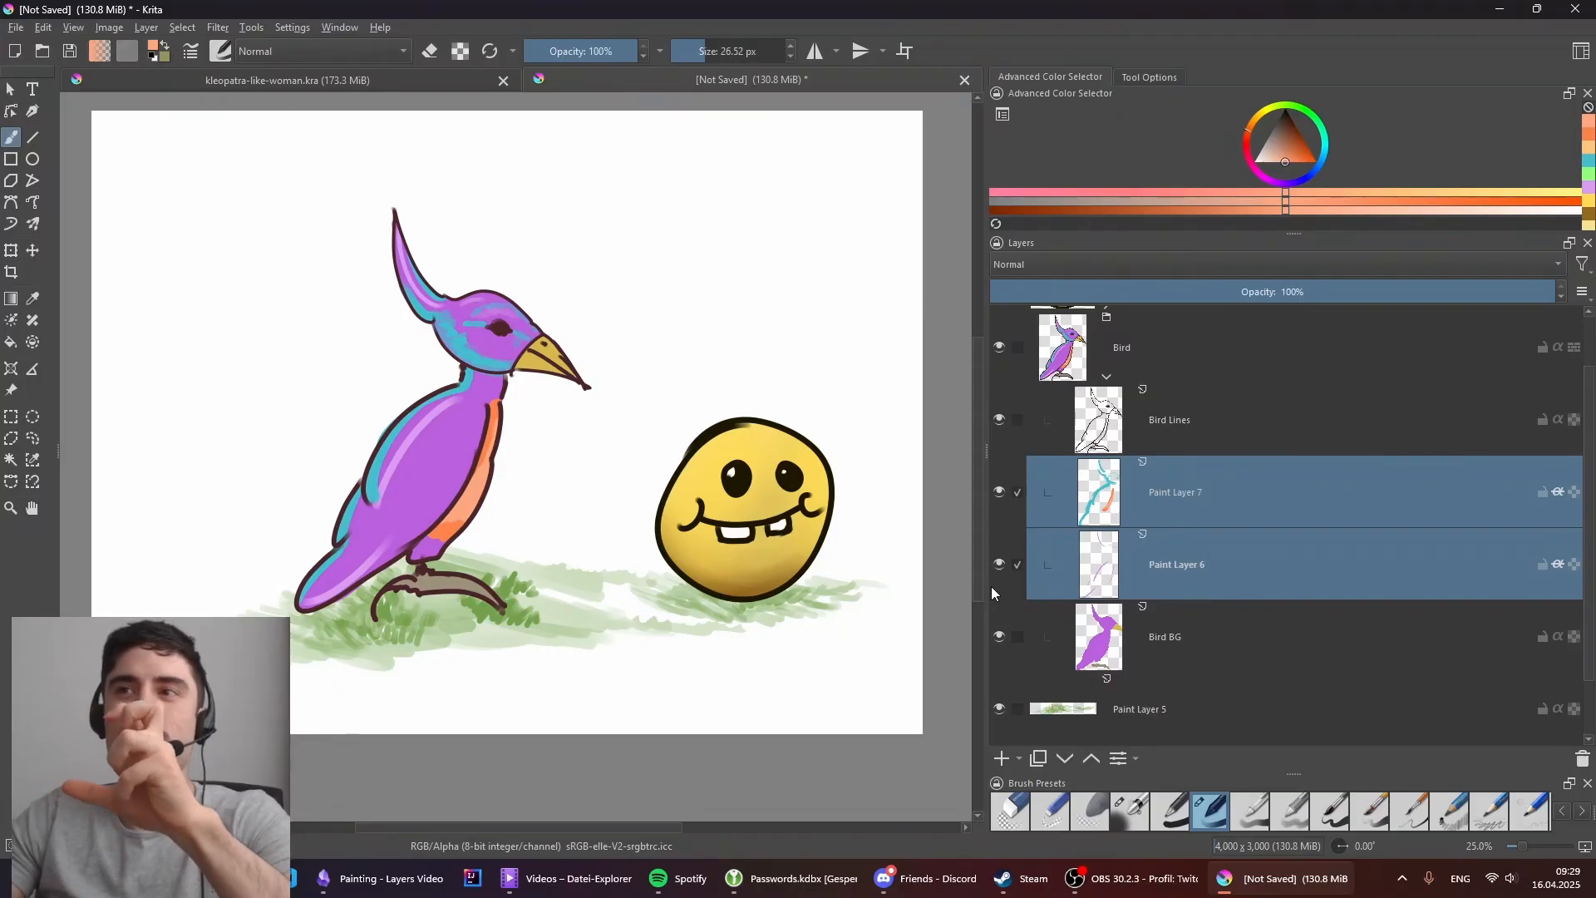
left_click(1253, 625)
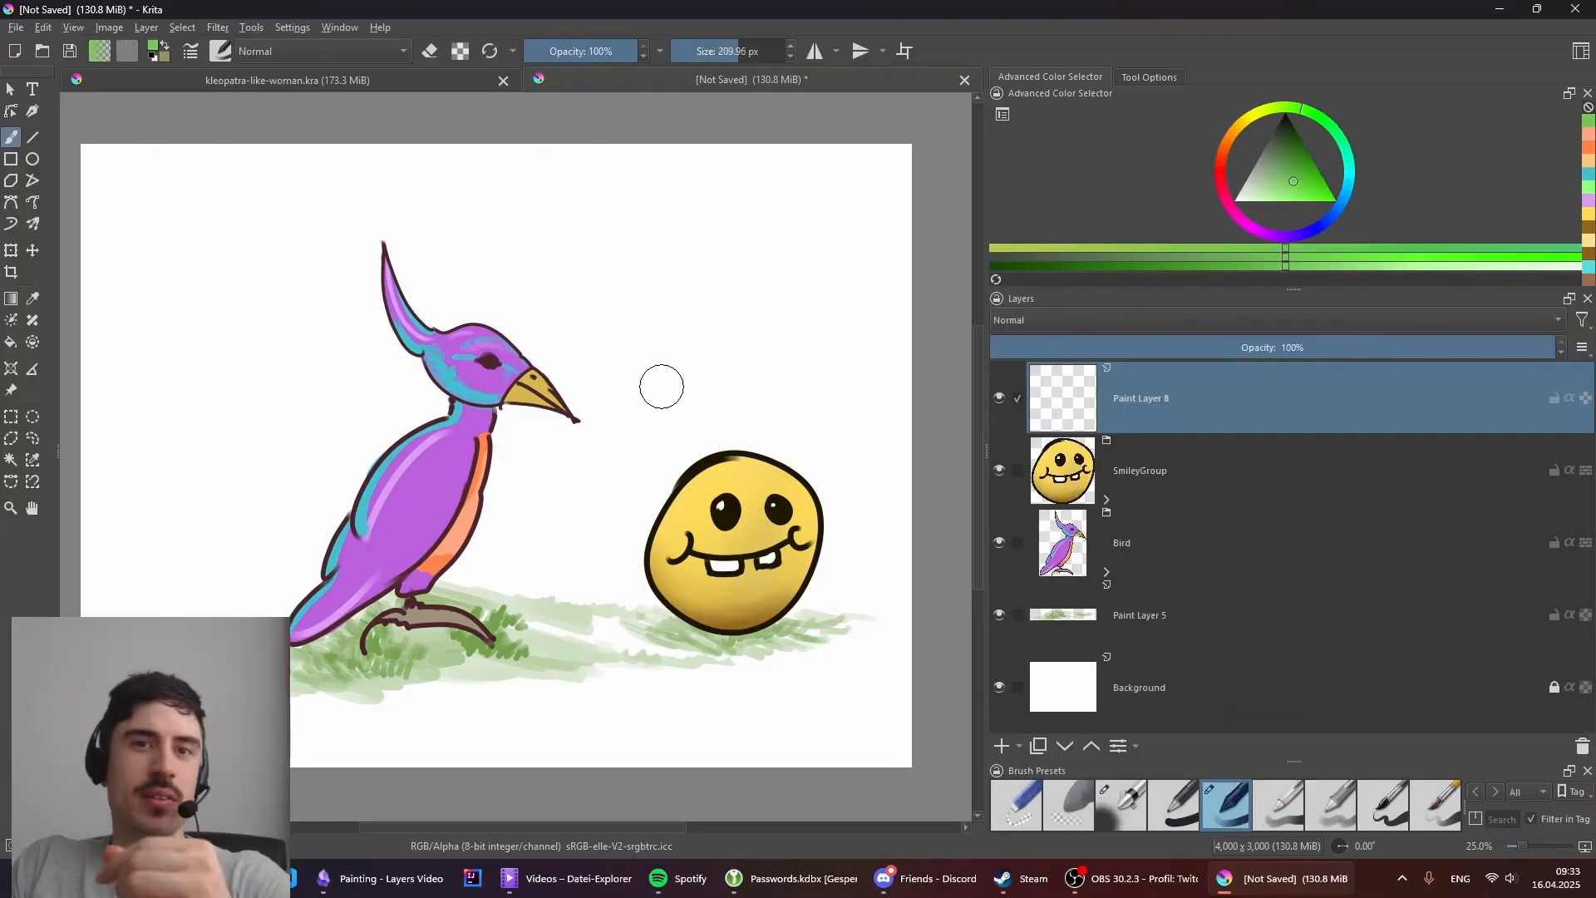
left_click(387, 891)
left_click(387, 891)
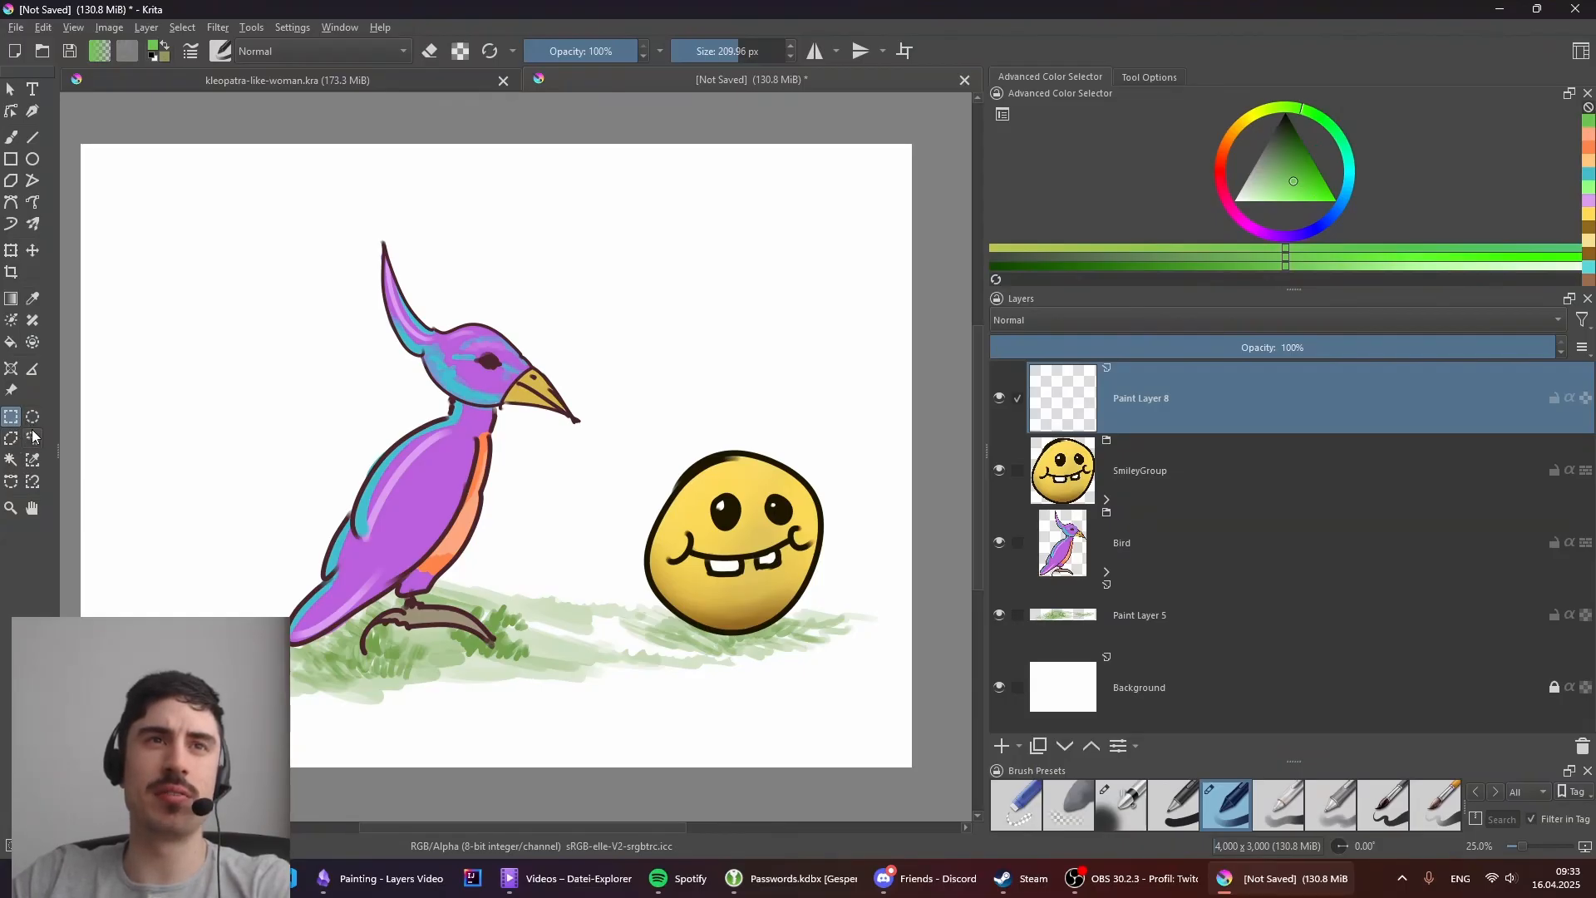
Step: Make a rectangular selection beside the bird's head and fill it with diagonal green brush strokes on Paint Layer 8
left_click(13, 421)
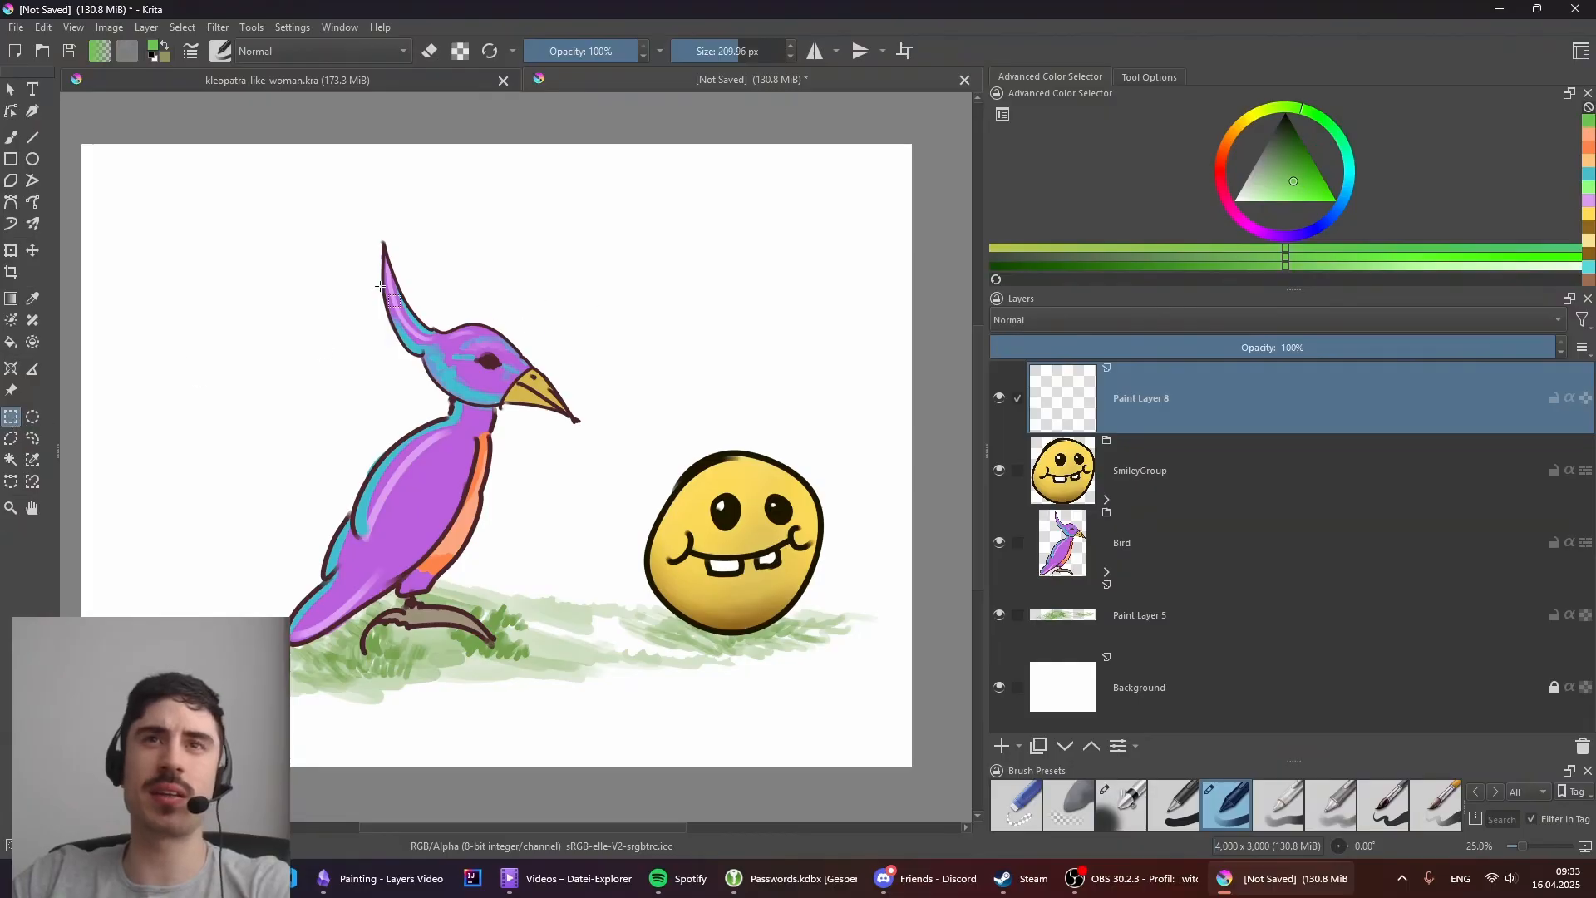
mouse_move(720, 412)
left_mouse_down()
mouse_move(580, 238)
mouse_move(535, 267)
mouse_move(483, 268)
left_mouse_up()
key("b")
key("ctrl+z")
key("ctrl+z")
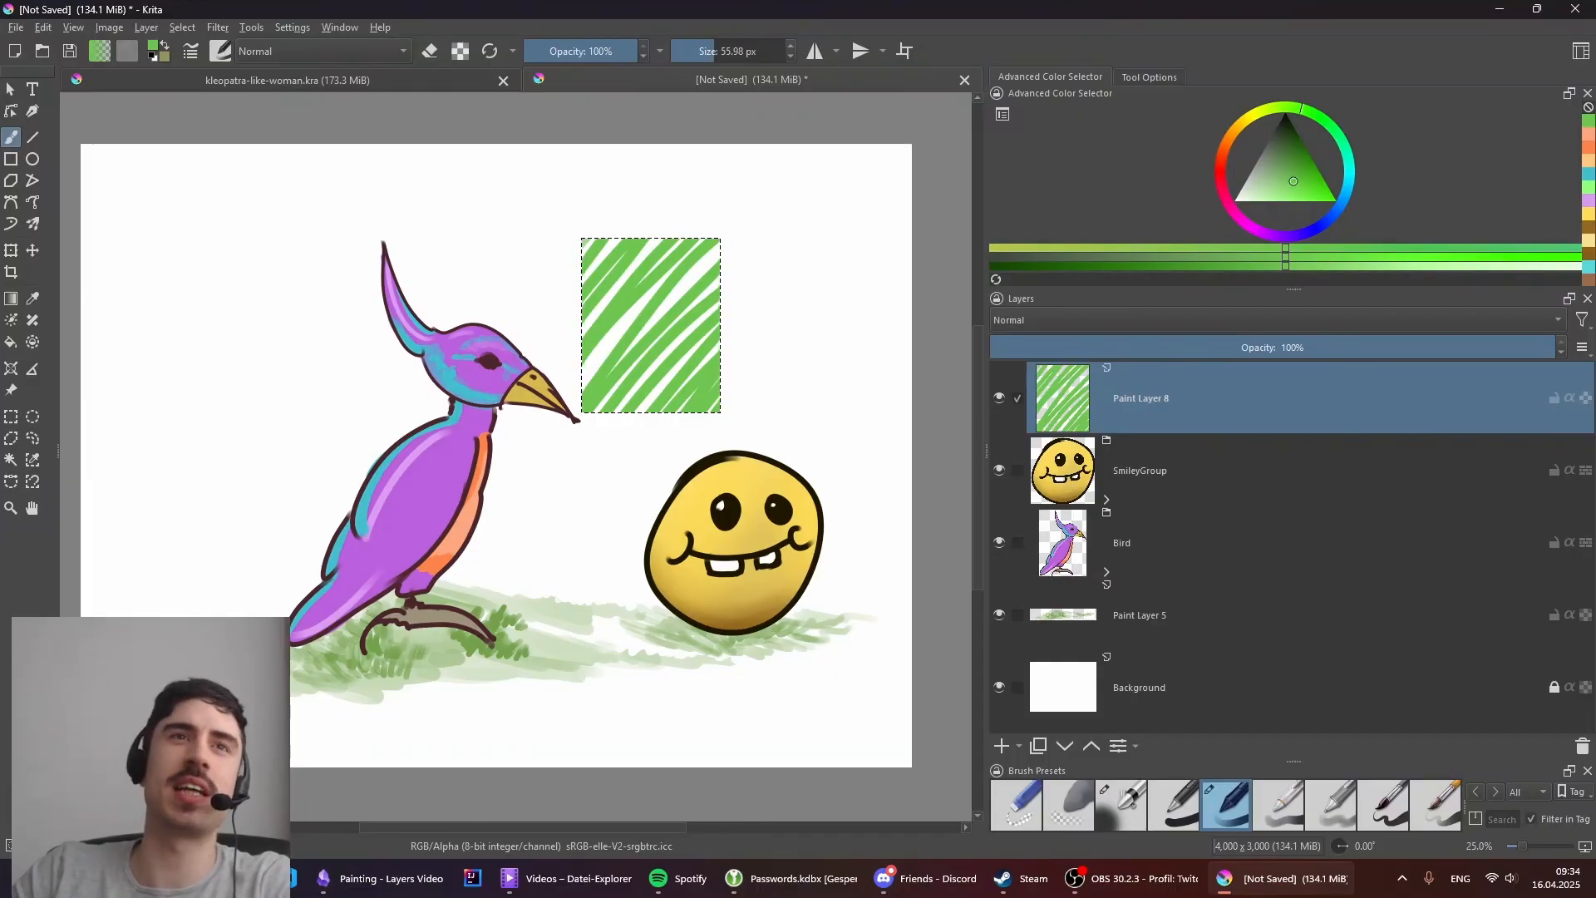
Step: Make a smaller rectangular selection beside the green hatched rectangle and fill it with green brush strokes
left_click(11, 416)
mouse_move(736, 248)
left_mouse_down()
mouse_move(812, 344)
mouse_move(800, 251)
left_mouse_up()
key("b")
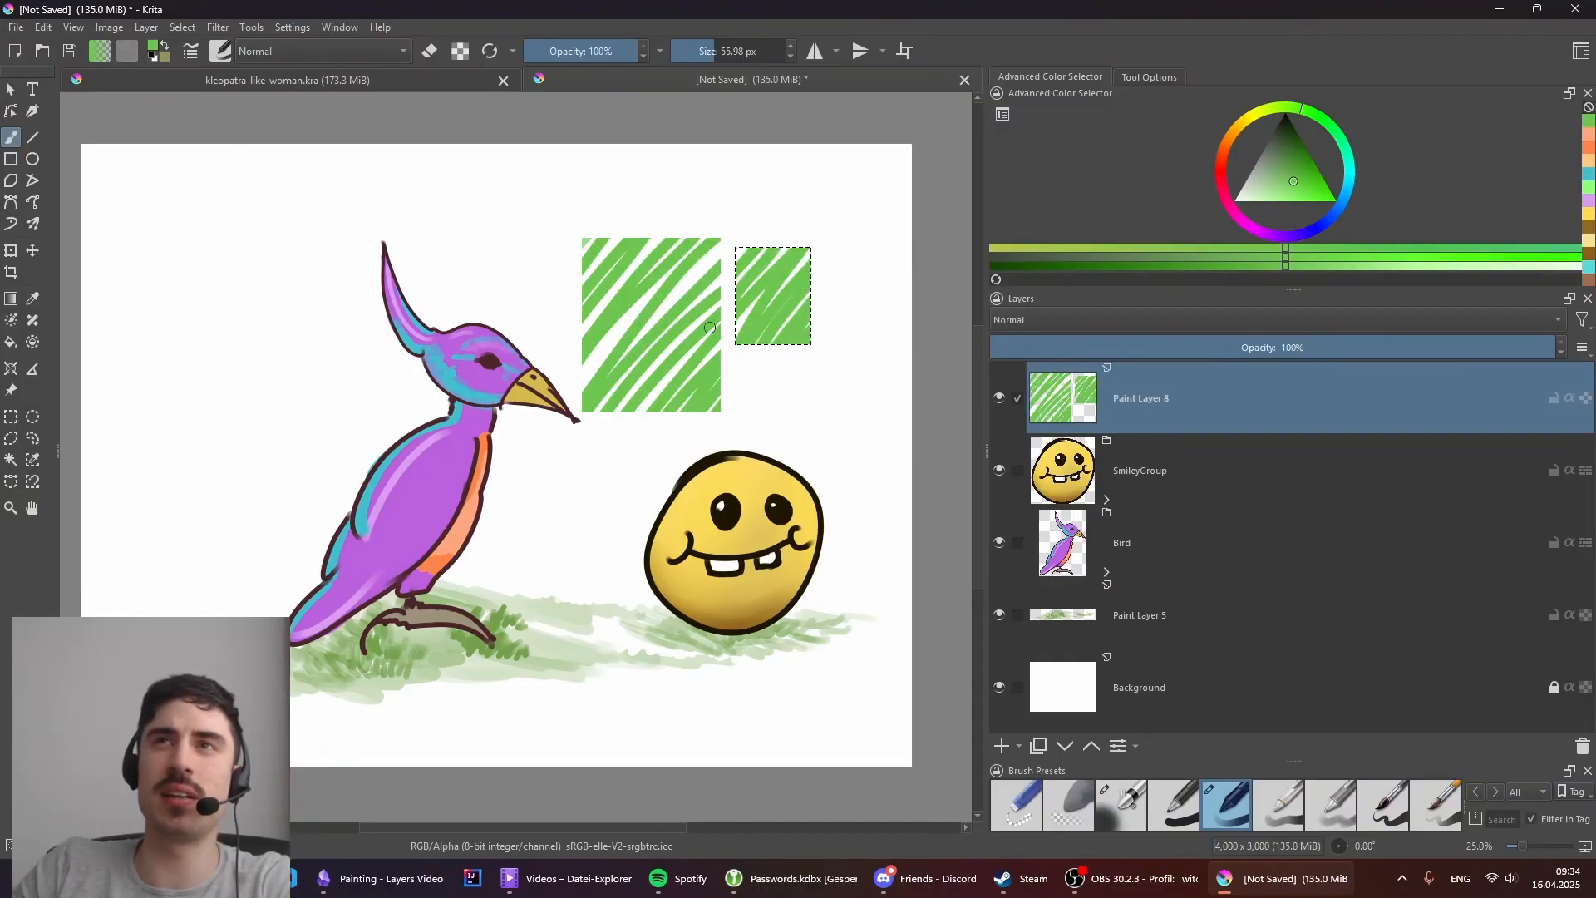
Step: Try deselecting the small green rectangle and painting a free stroke across the canvas, then undo both
scroll(834, 321, "up", 1)
scroll(723, 302, "down", 1)
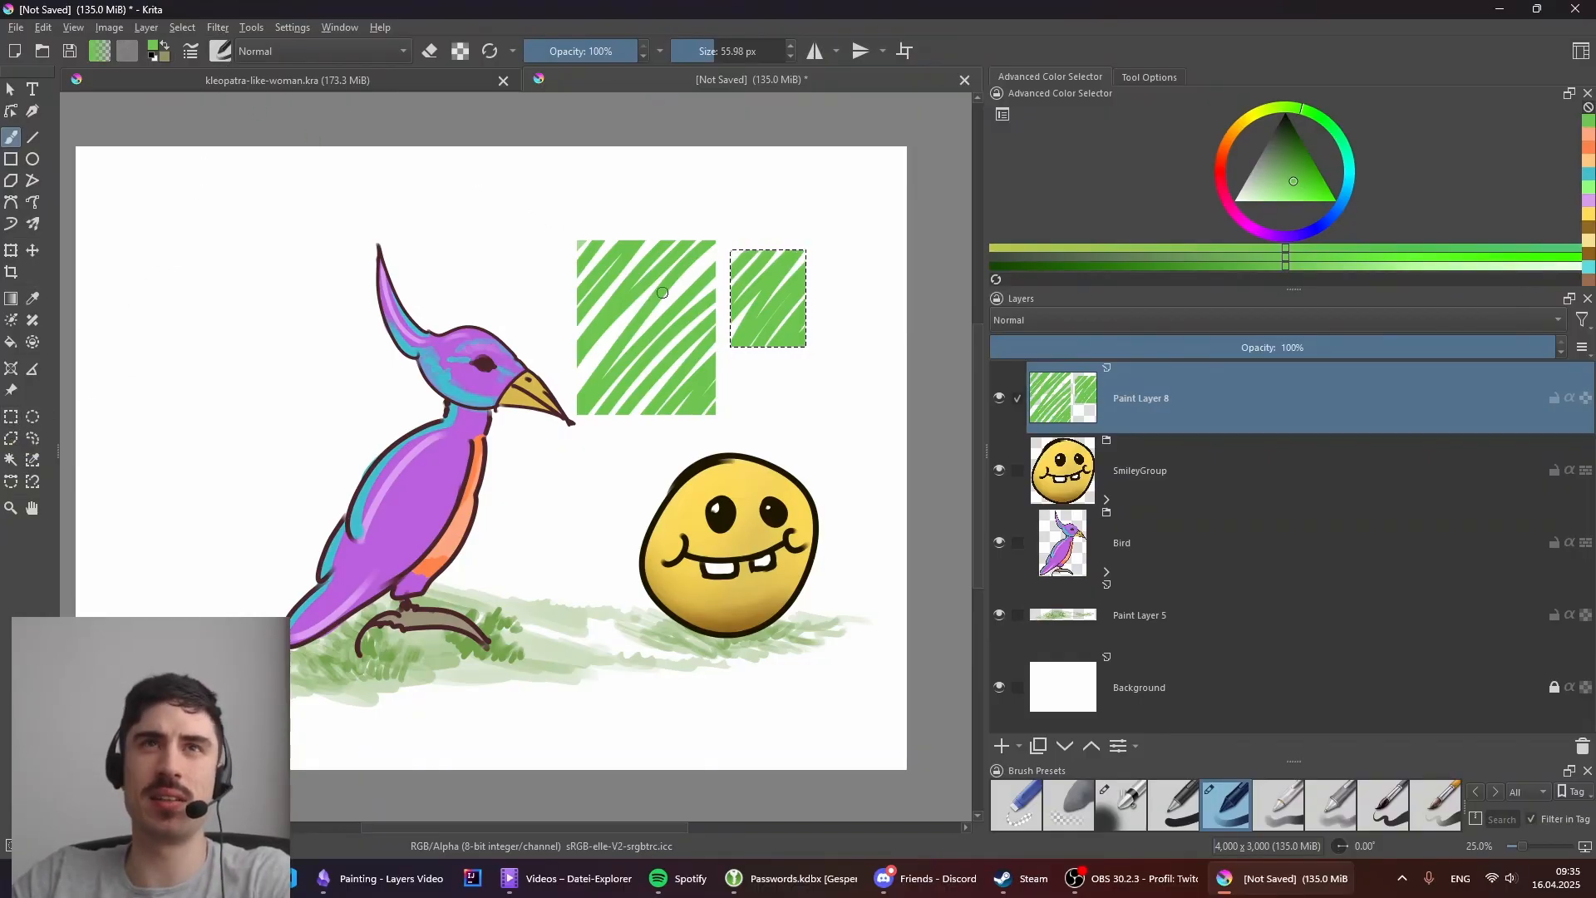
left_click(252, 30)
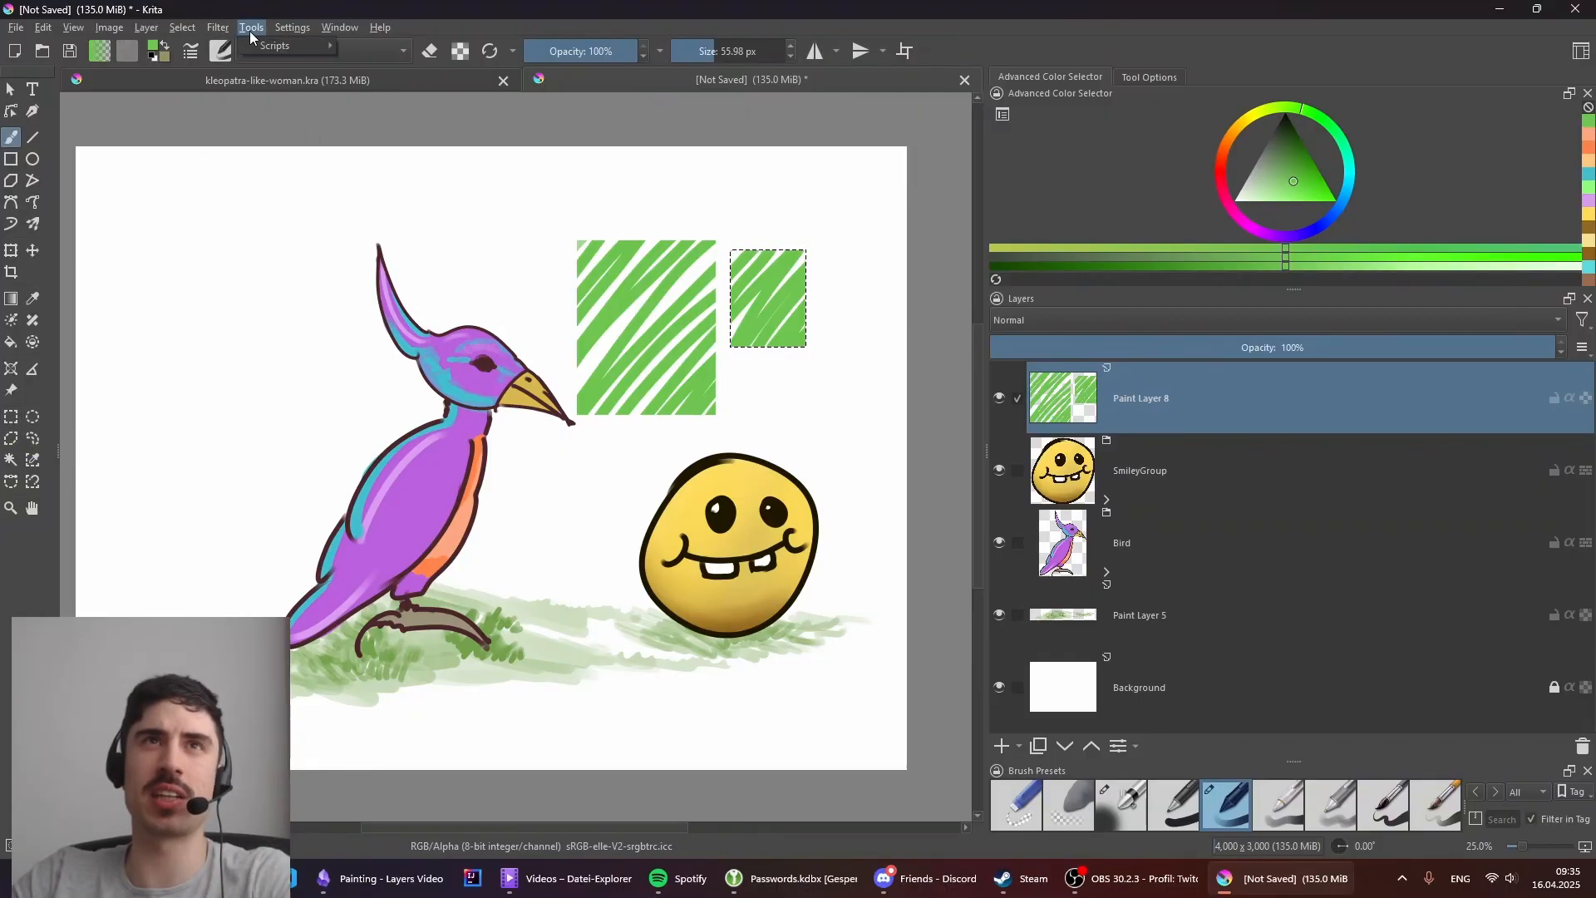
left_click(189, 28)
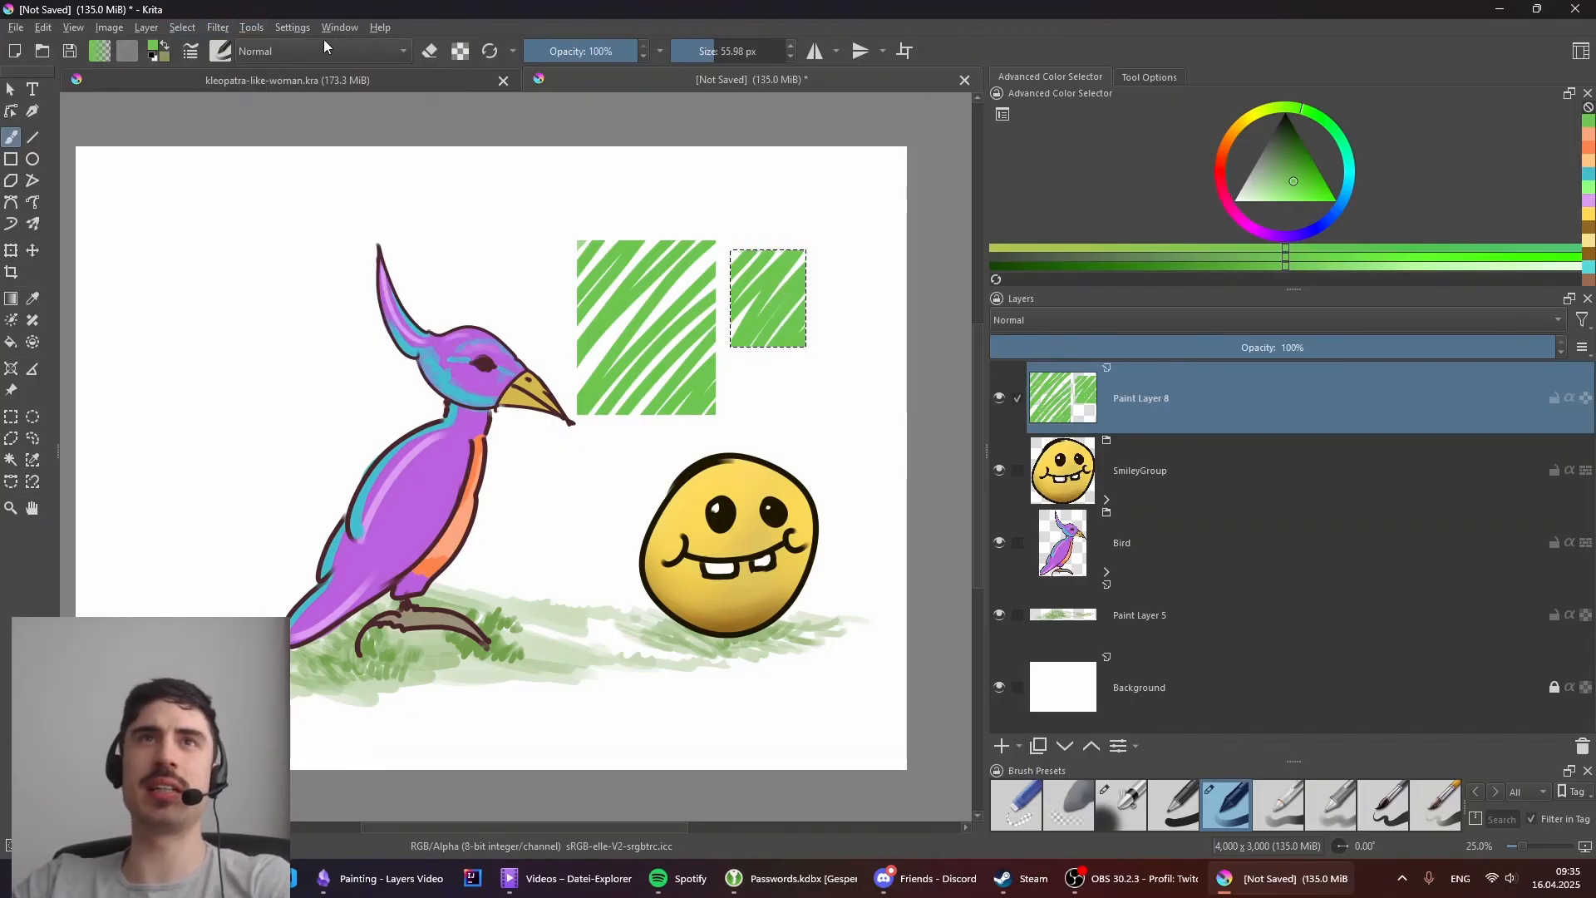
left_click(183, 29)
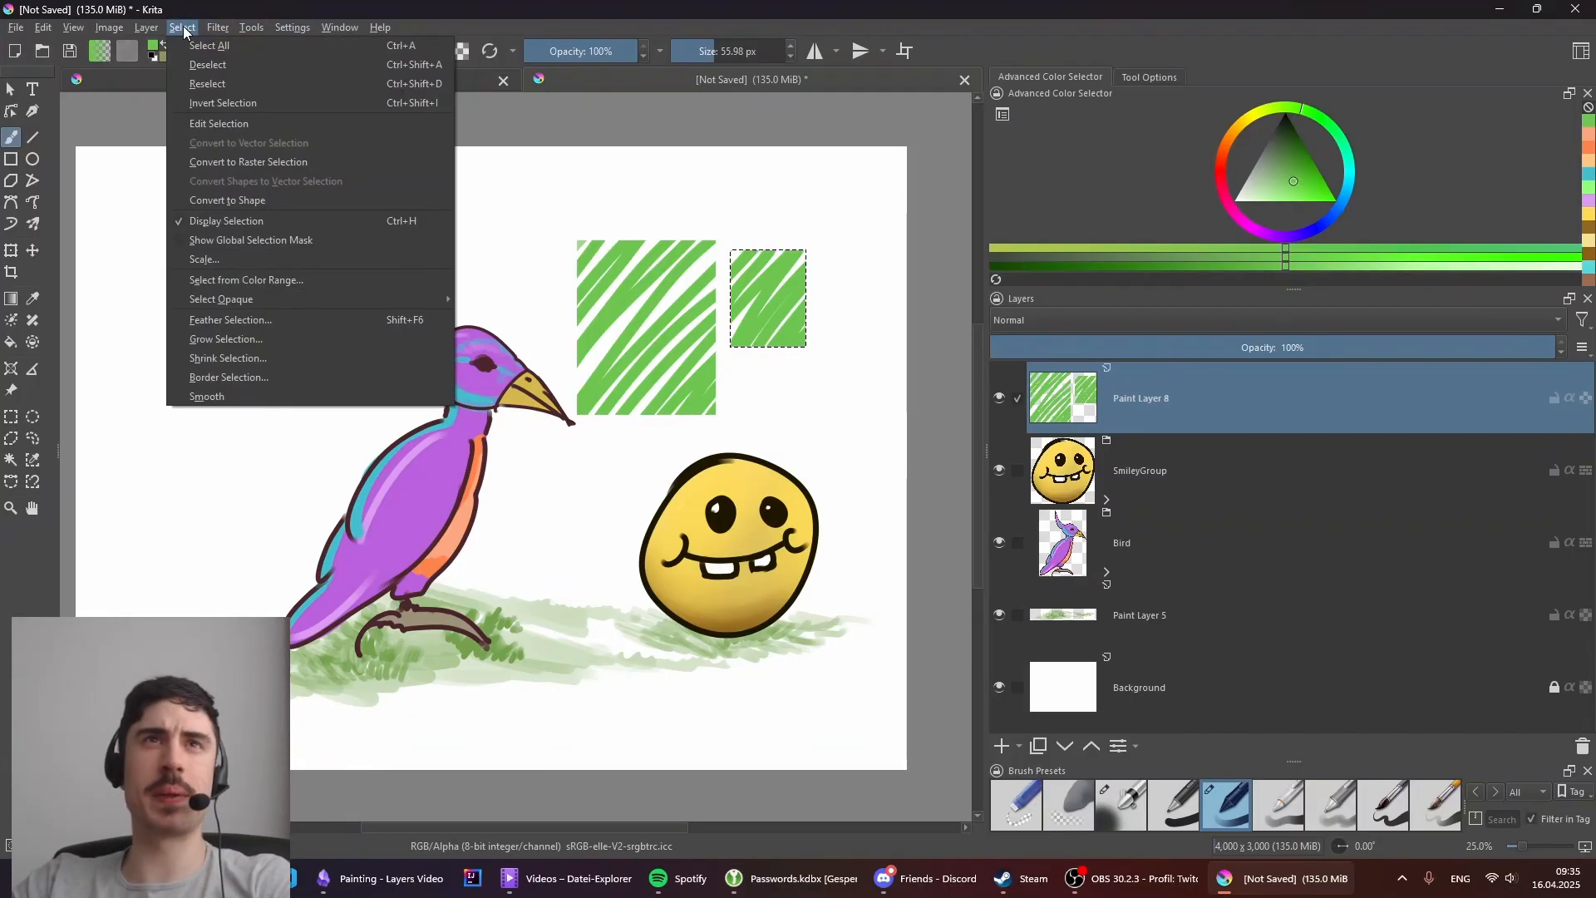
left_click(253, 70)
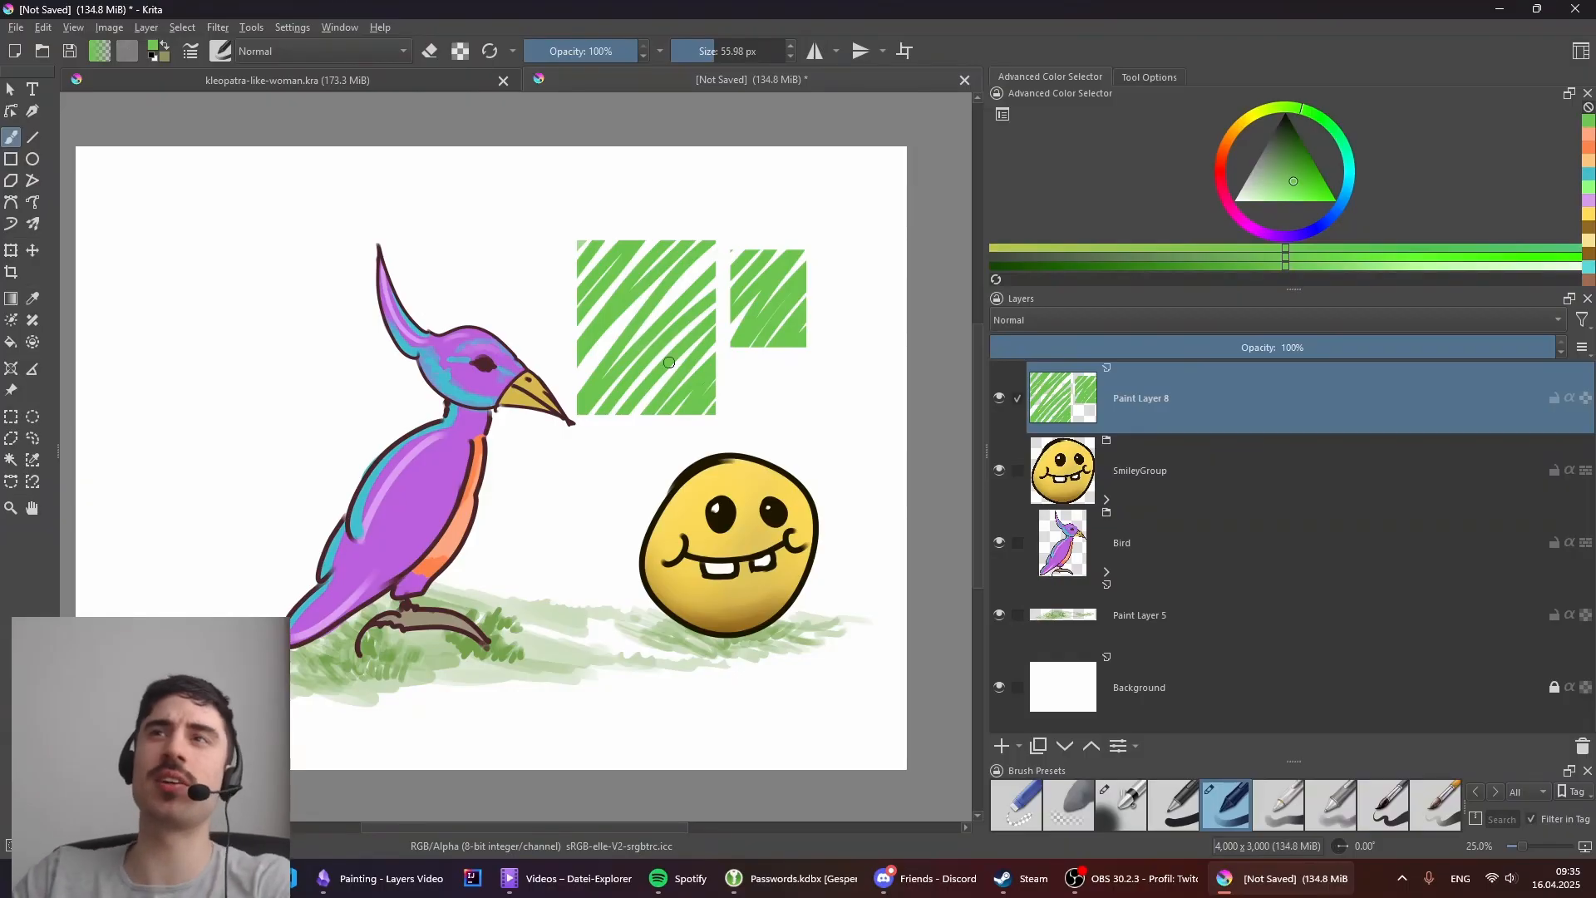
mouse_move(291, 274)
left_mouse_down()
mouse_move(407, 465)
mouse_move(731, 407)
left_mouse_up()
key("ctrl+z")
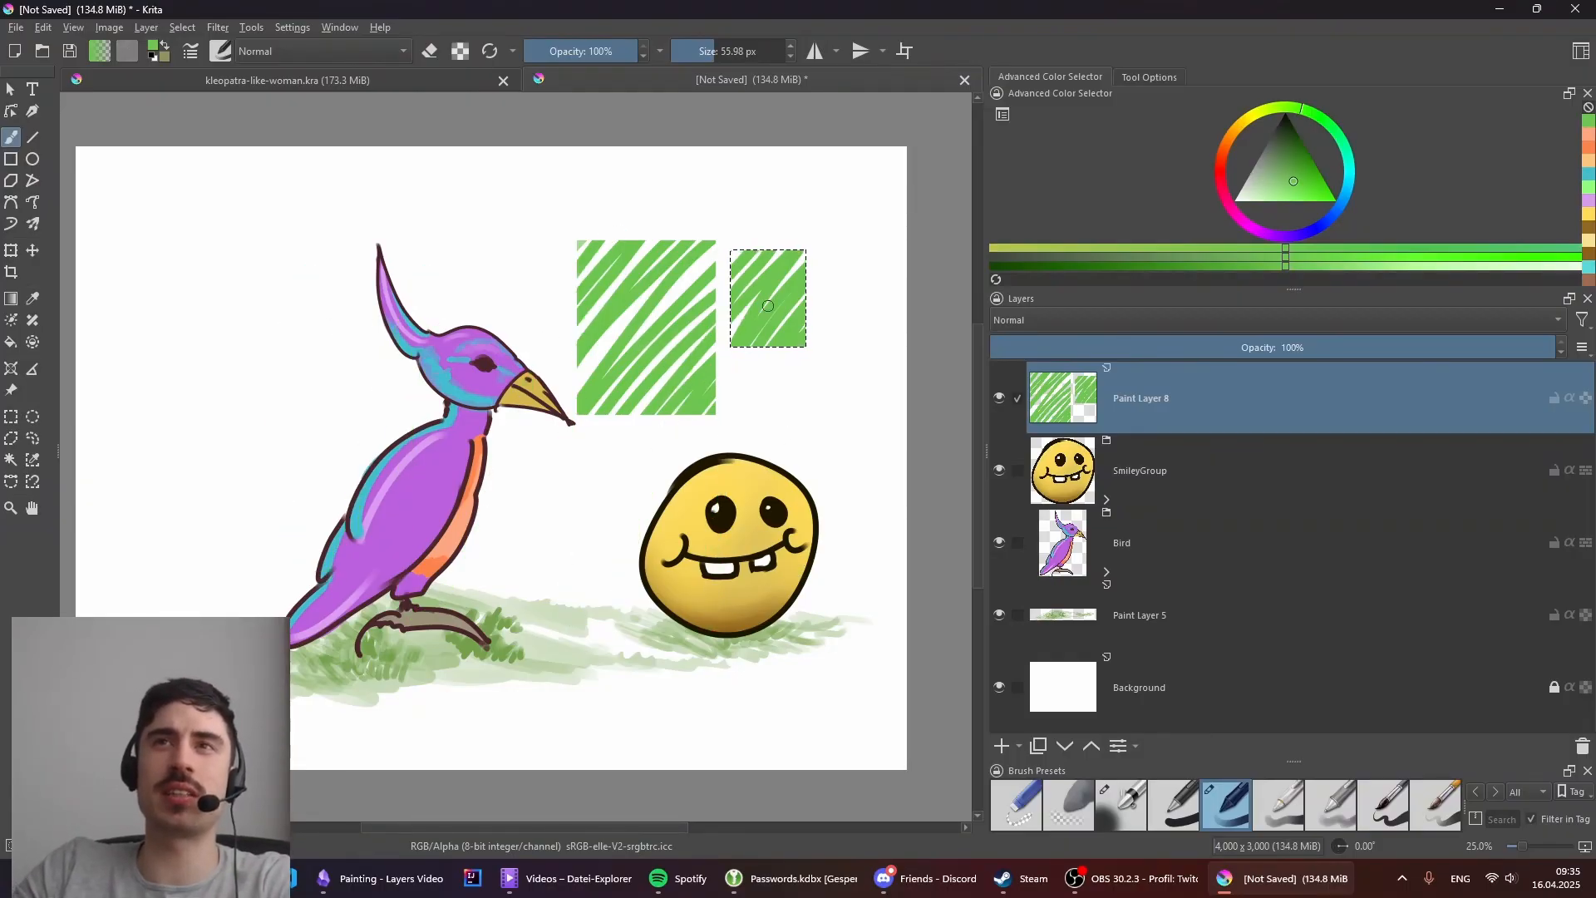
Step: Undo the latest hatching in the small green rectangle, and try deselecting the area again before restoring its selection
key("ctrl+z")
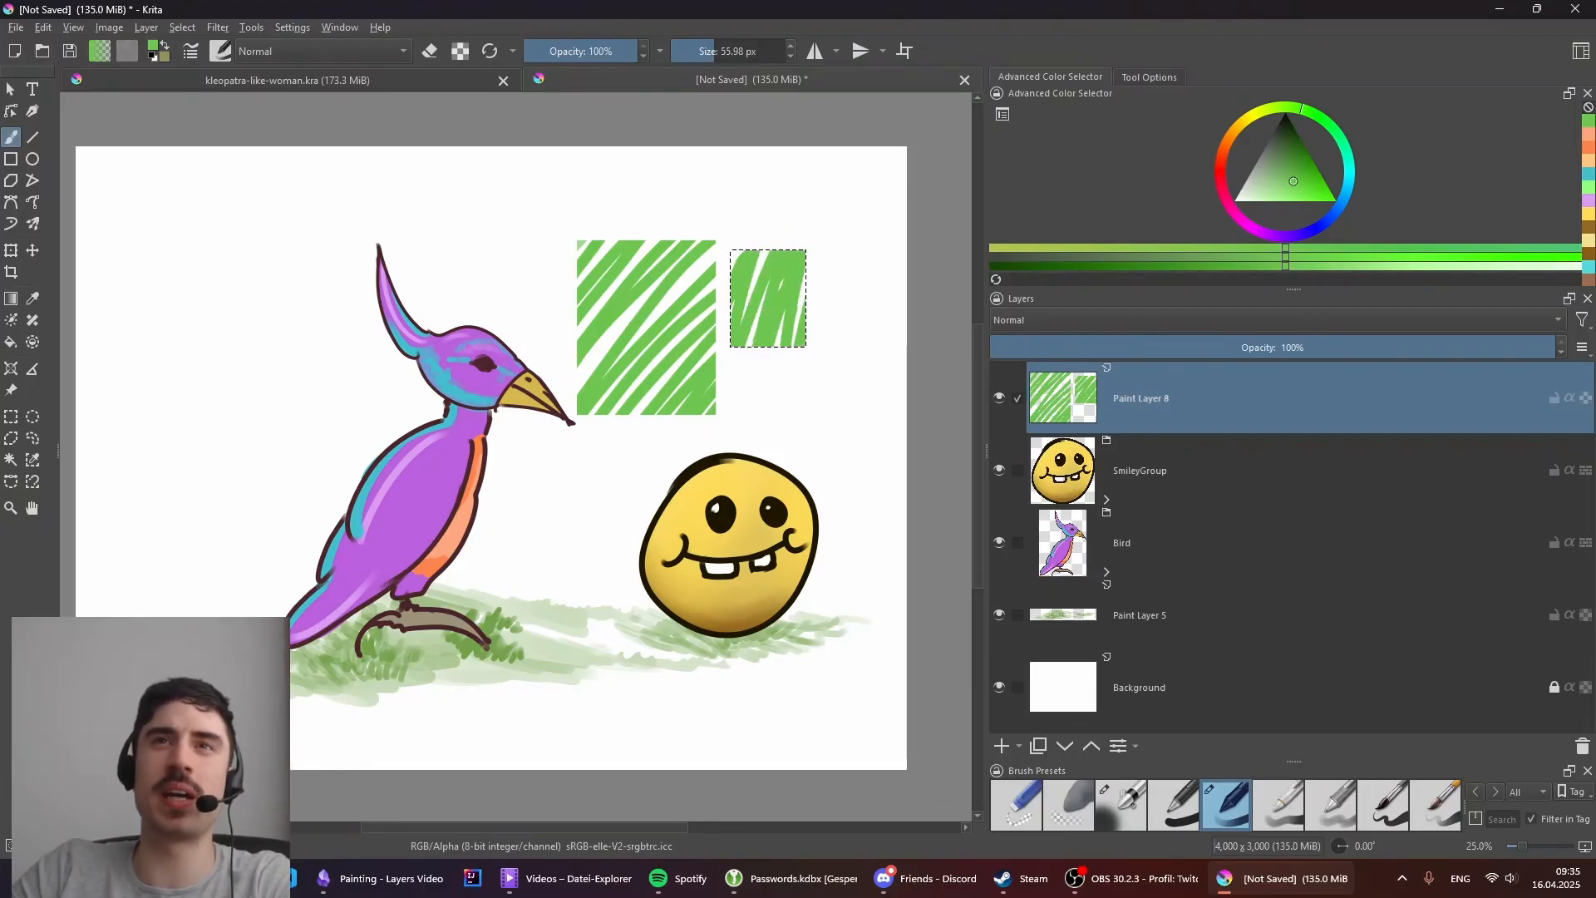
left_click(182, 27)
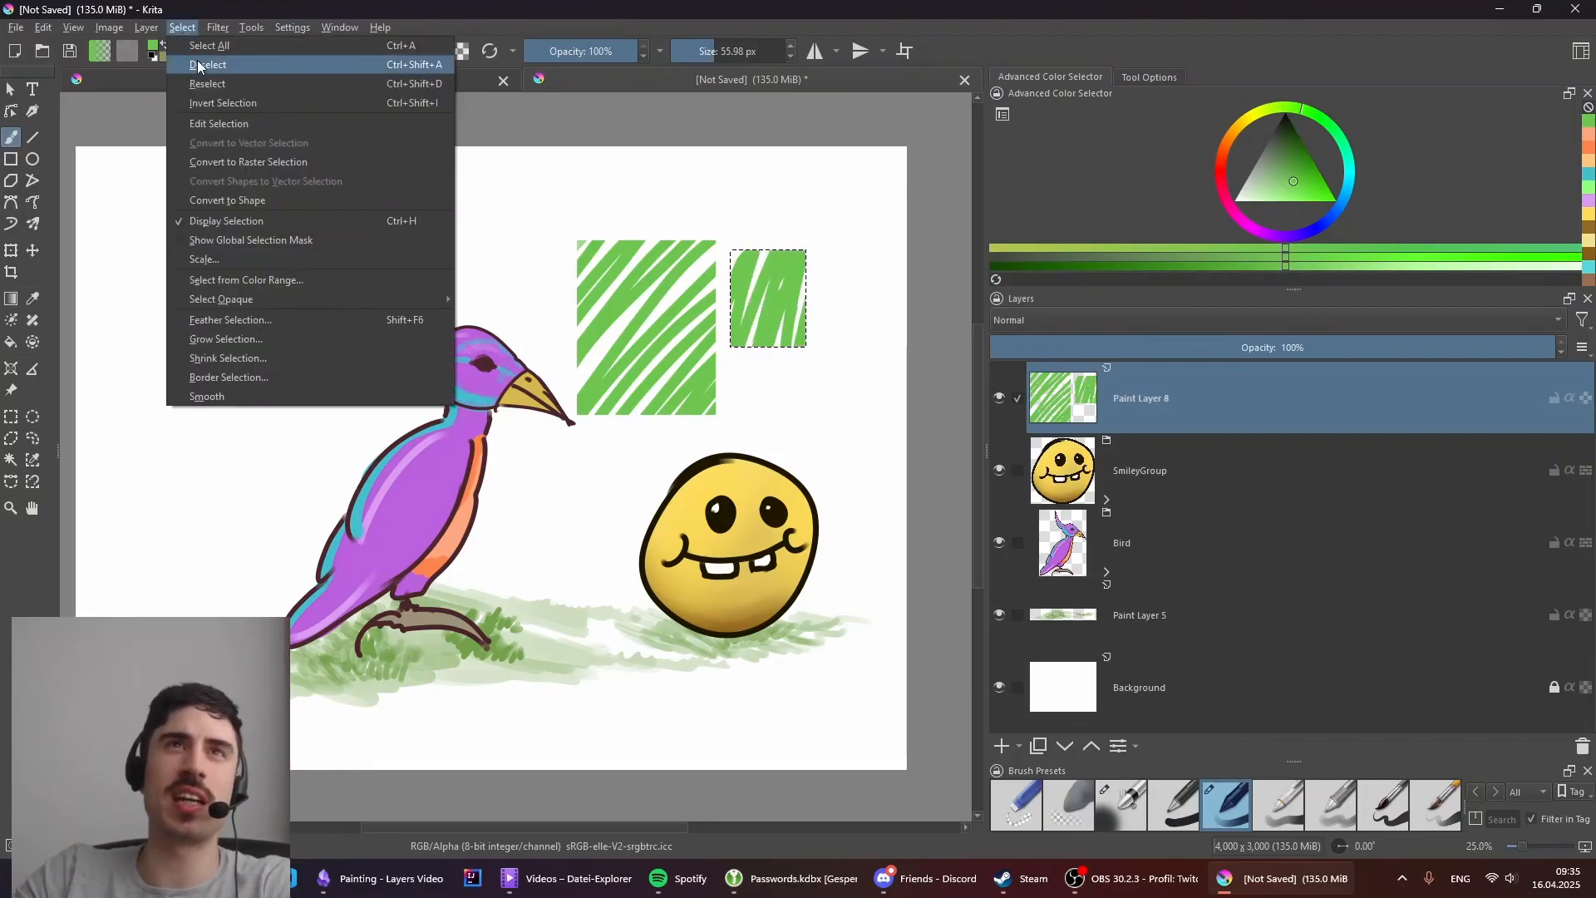
left_click(198, 67)
key("ctrl+z")
Step: Invert the rectangular selection and paint large blue zigzag strokes over the area around the small green rectangle
left_click(217, 29)
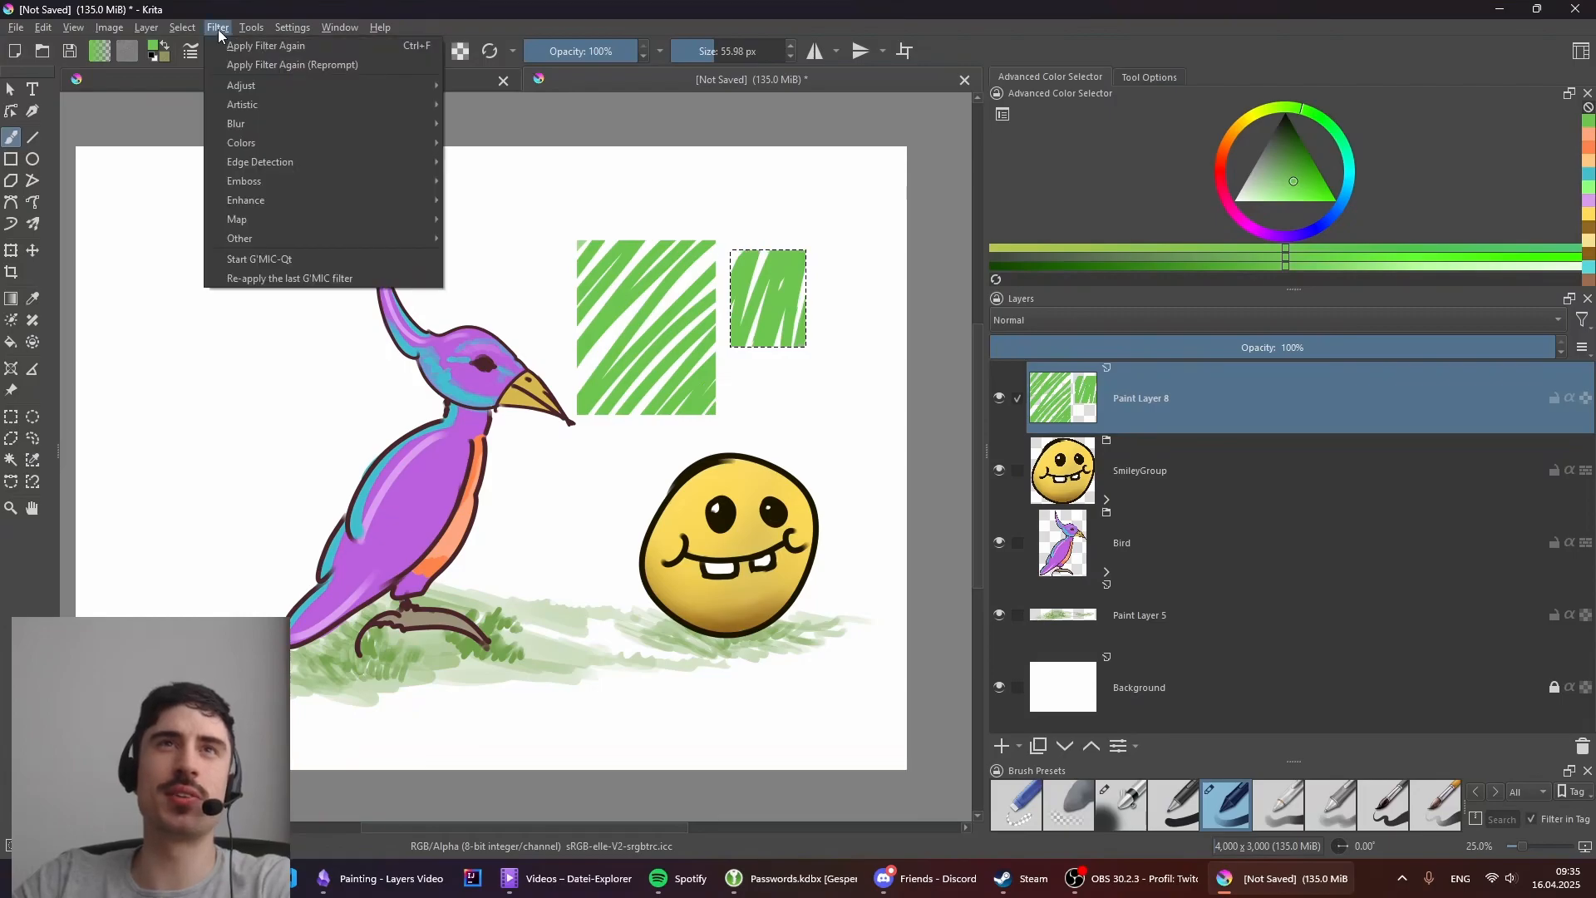
mouse_move(184, 29)
left_click(223, 102)
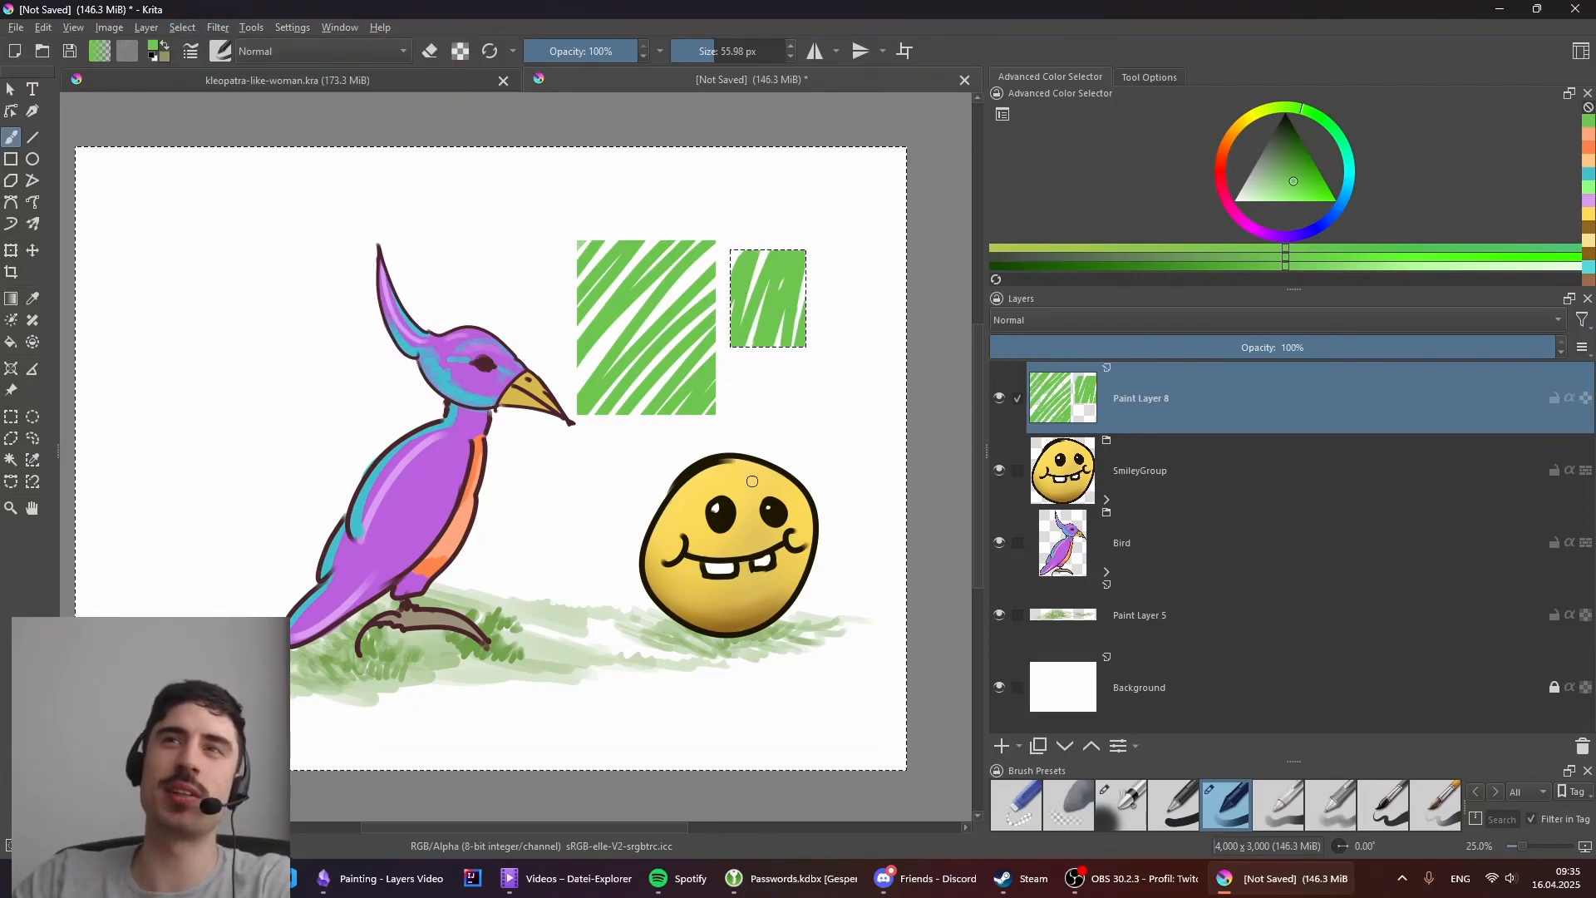
left_click_drag(1331, 122, 1341, 200)
mouse_move(739, 173)
left_mouse_down()
mouse_move(771, 253)
mouse_move(906, 324)
mouse_move(731, 153)
mouse_move(665, 158)
mouse_move(698, 507)
mouse_move(582, 287)
left_mouse_up()
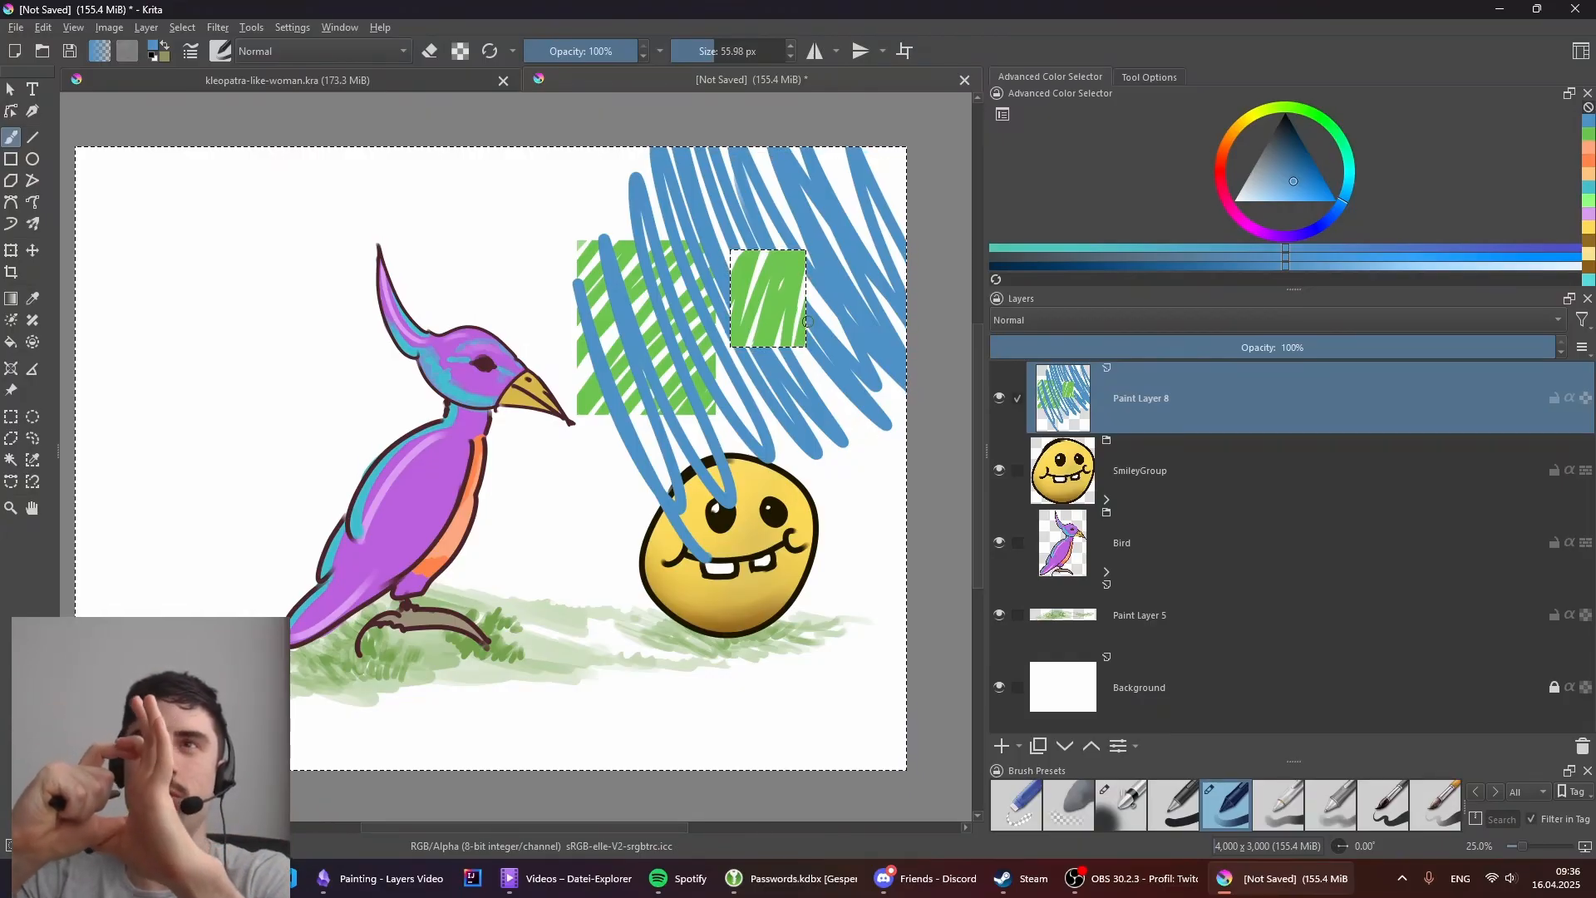
Step: Invert the selection back and paint light pink strokes over the green hatching inside the small rectangle
left_click(285, 29)
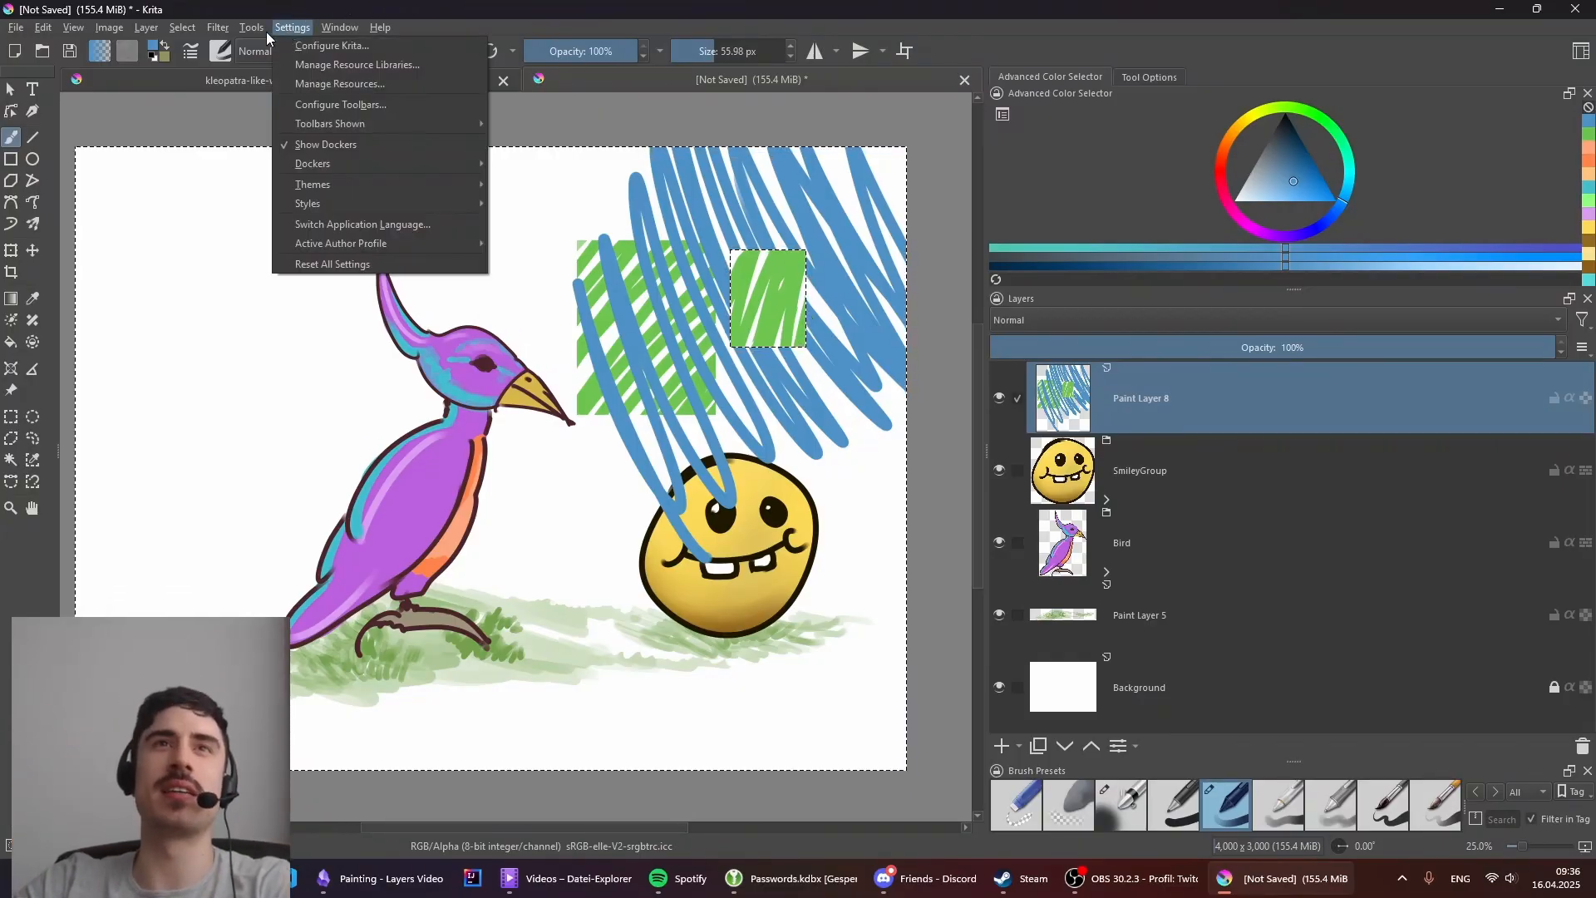
mouse_move(192, 27)
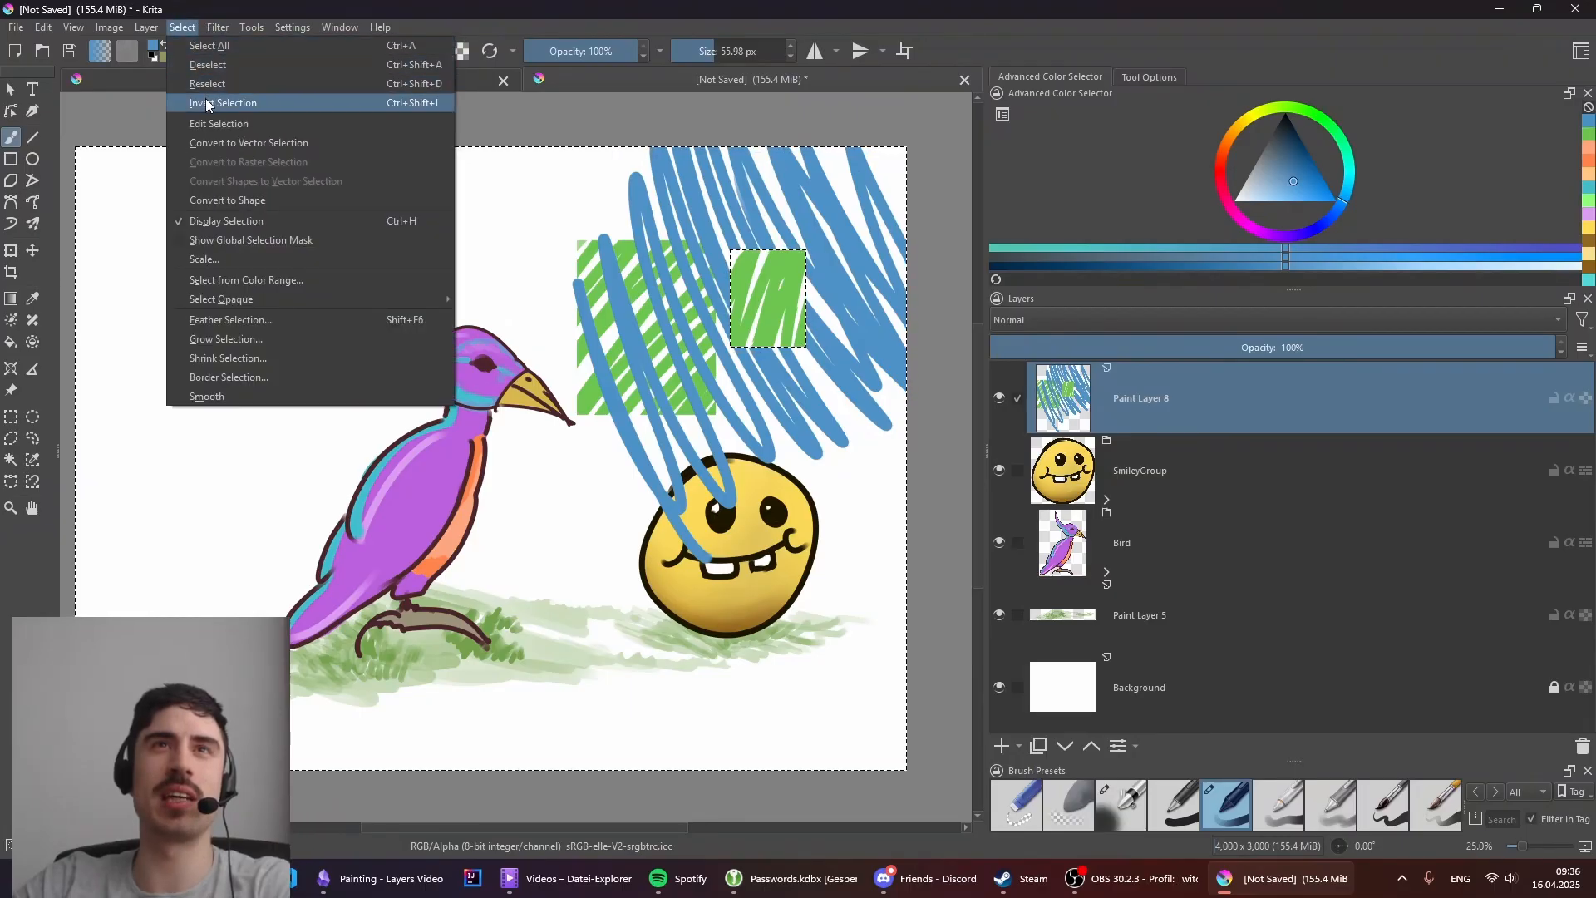
left_click(206, 100)
left_click_drag(1297, 148, 1268, 221)
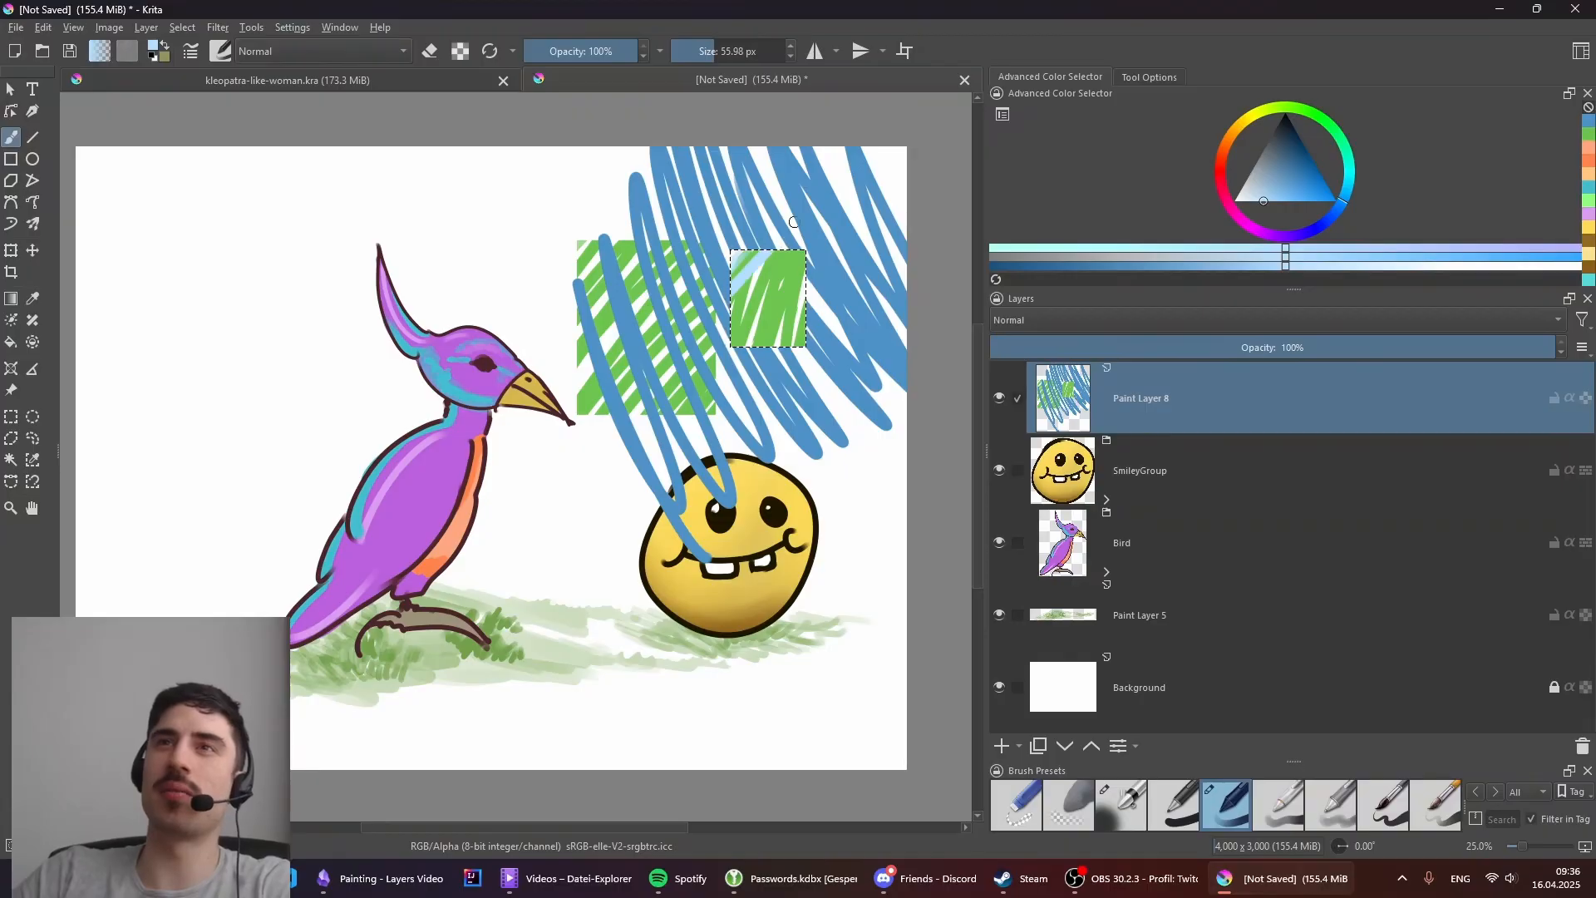
key("ctrl+z")
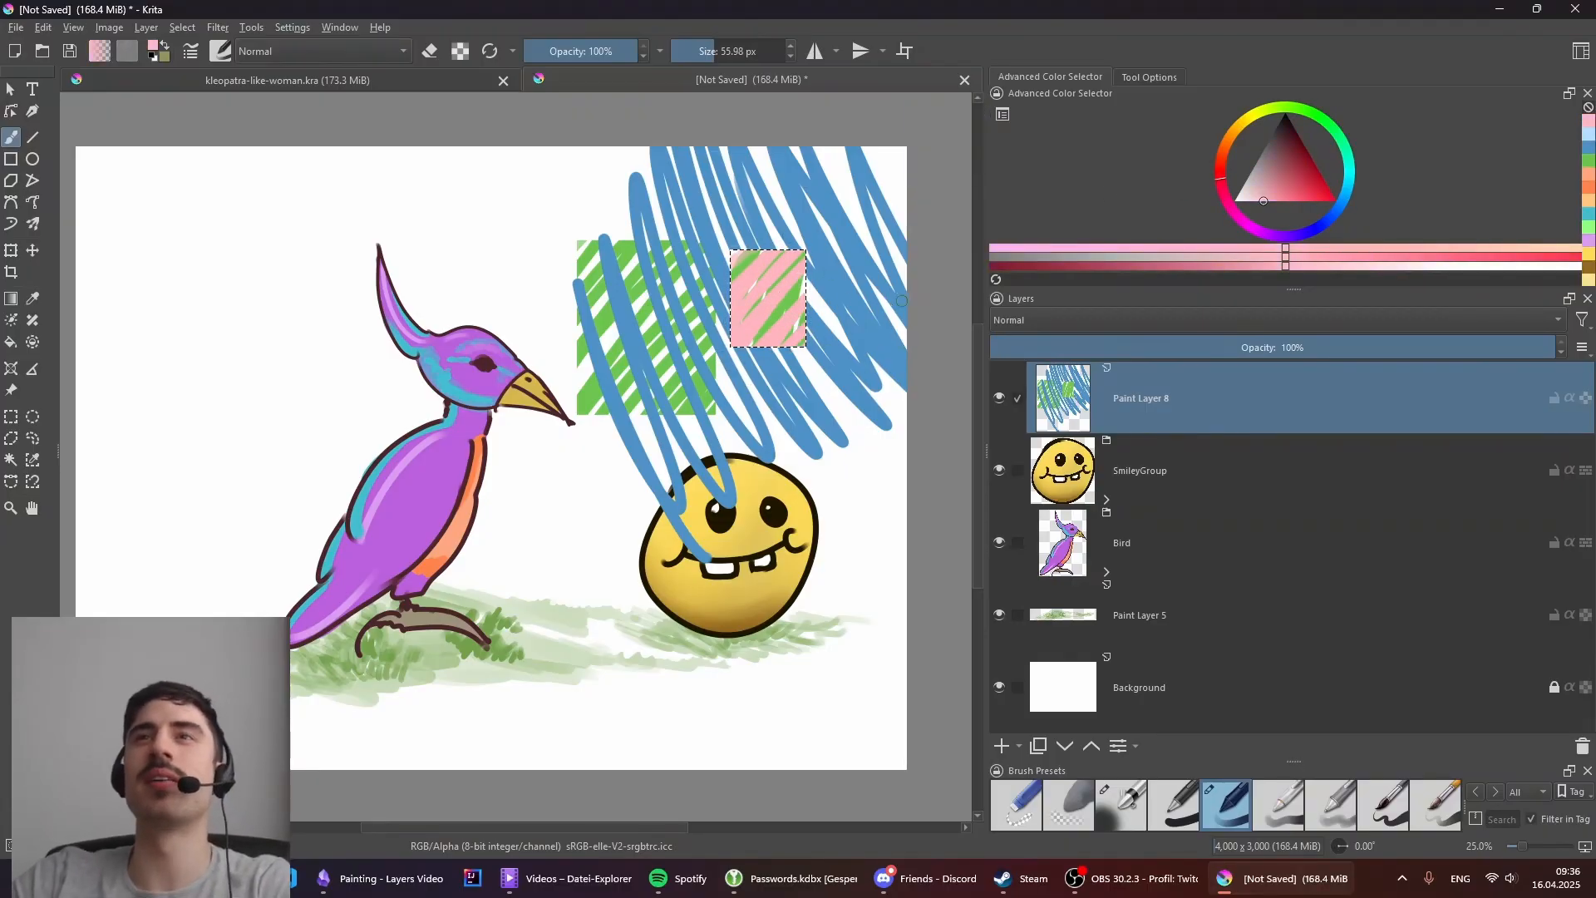
Step: Deselect the small rectangle and clear all the strokes from Paint Layer 8
left_click(202, 30)
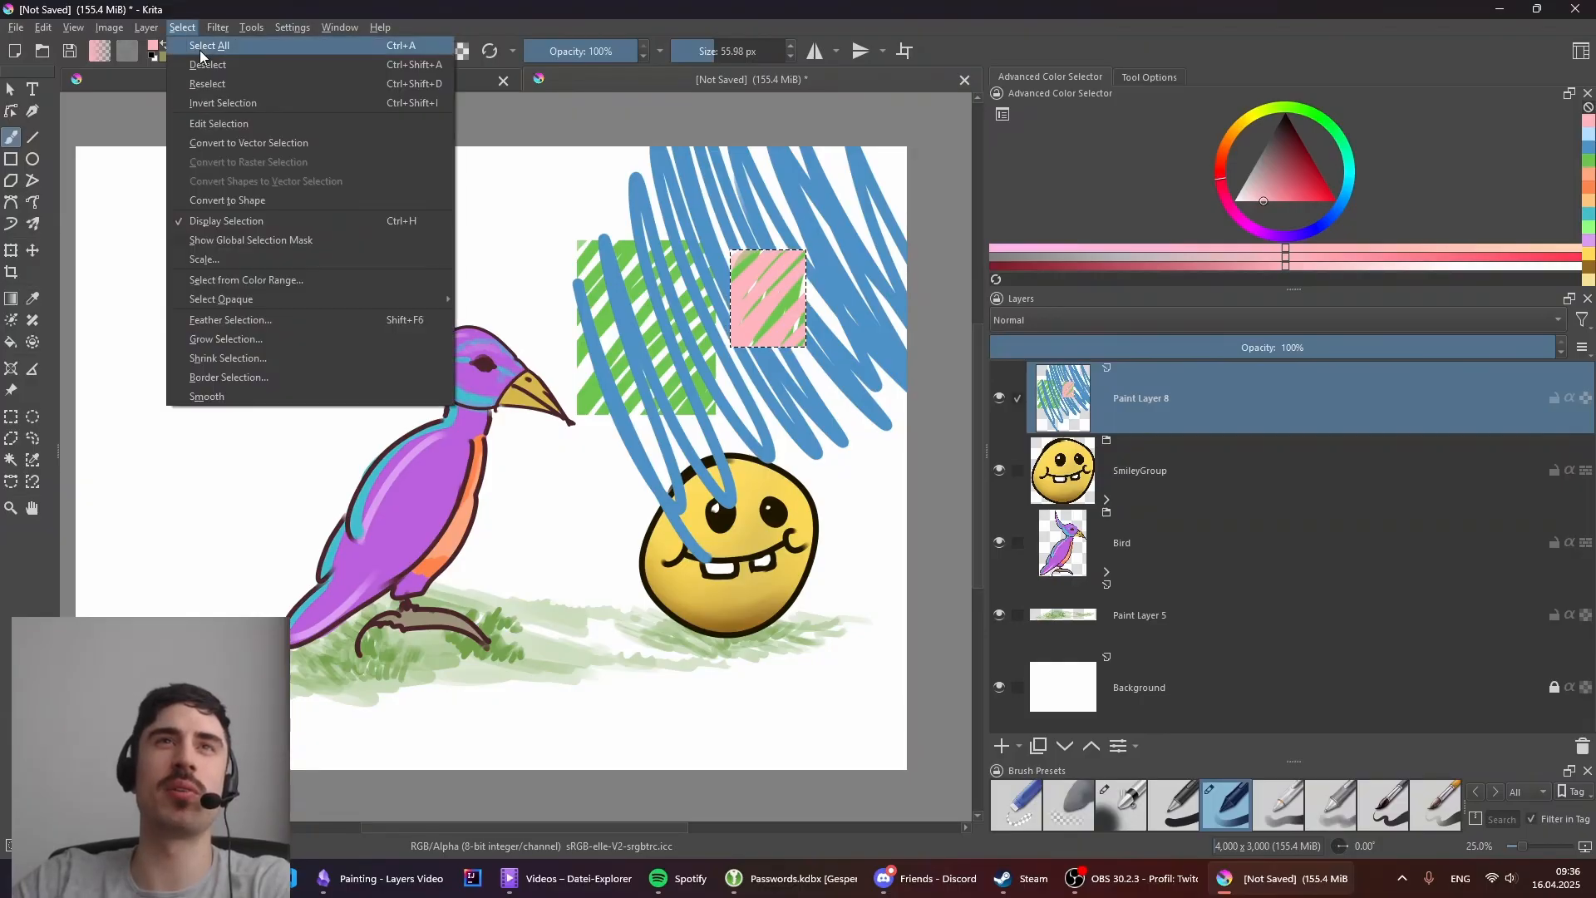
left_click(208, 61)
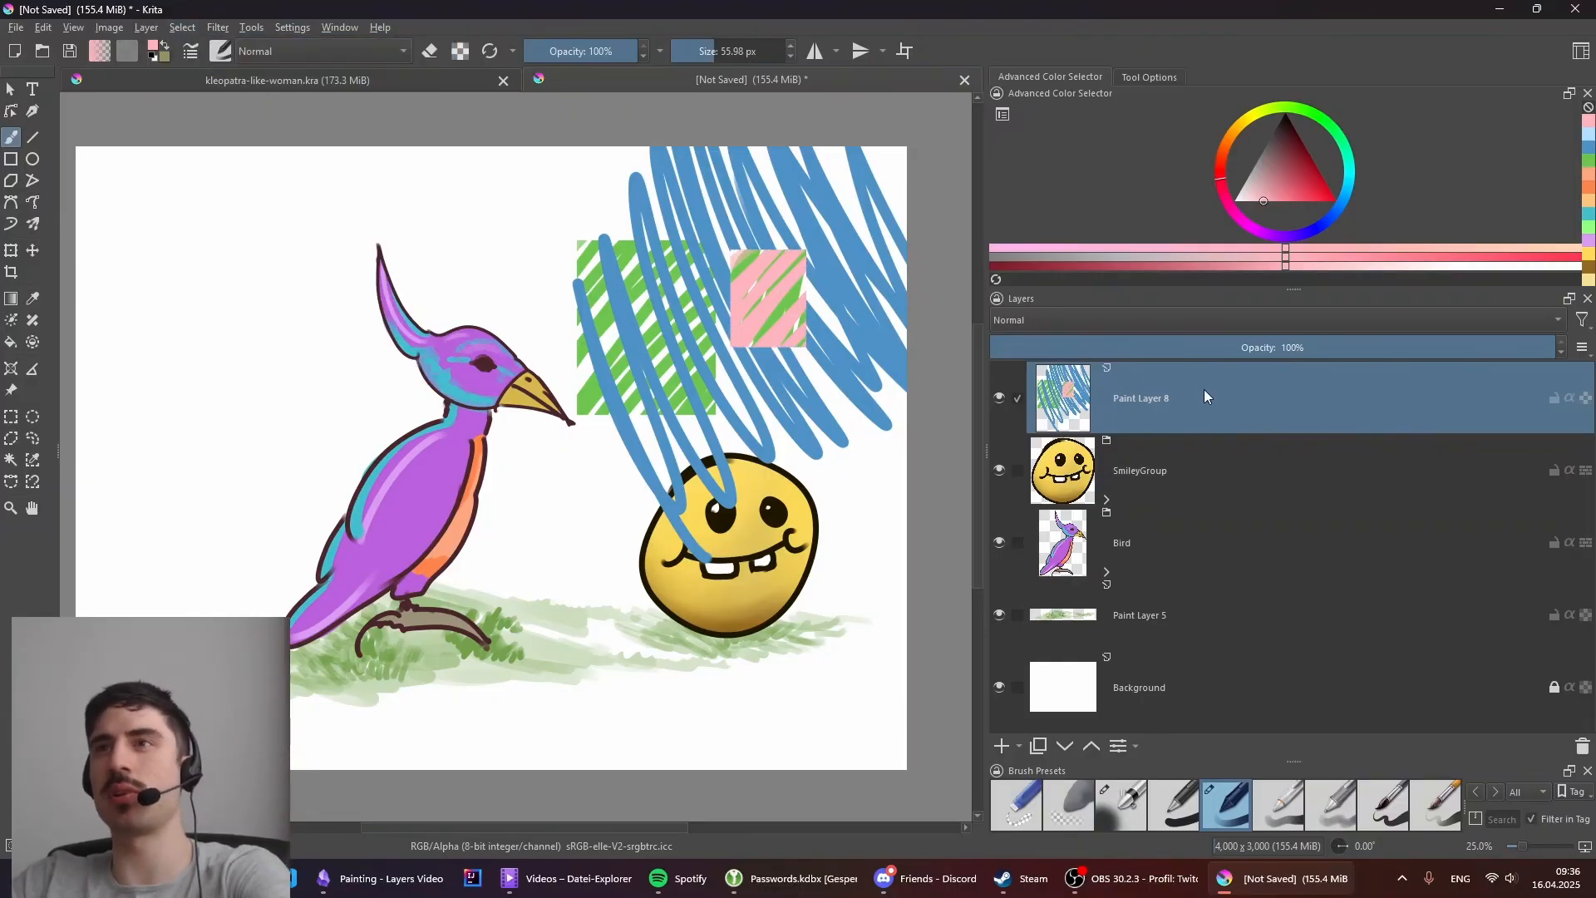
key("Delete")
Step: Make a circular selection above the smiley, paint soft pink strokes inside it with a 738.01 px brush, and deselect
key("j")
left_click_drag(597, 224, 803, 415)
key("b")
mouse_move(625, 324)
left_mouse_down()
mouse_move(713, 324)
mouse_move(728, 270)
left_mouse_up()
key("ctrl+z")
key("ctrl+z")
mouse_move(588, 338)
left_mouse_down()
mouse_move(762, 221)
mouse_move(629, 376)
mouse_move(768, 320)
left_mouse_up()
key("ctrl+z")
key("ctrl+z")
left_click_drag(628, 283, 712, 224)
key("ctrl+z")
mouse_move(680, 312)
left_mouse_down()
mouse_move(816, 312)
mouse_move(755, 336)
mouse_move(701, 221)
mouse_move(665, 308)
mouse_move(701, 326)
left_mouse_up()
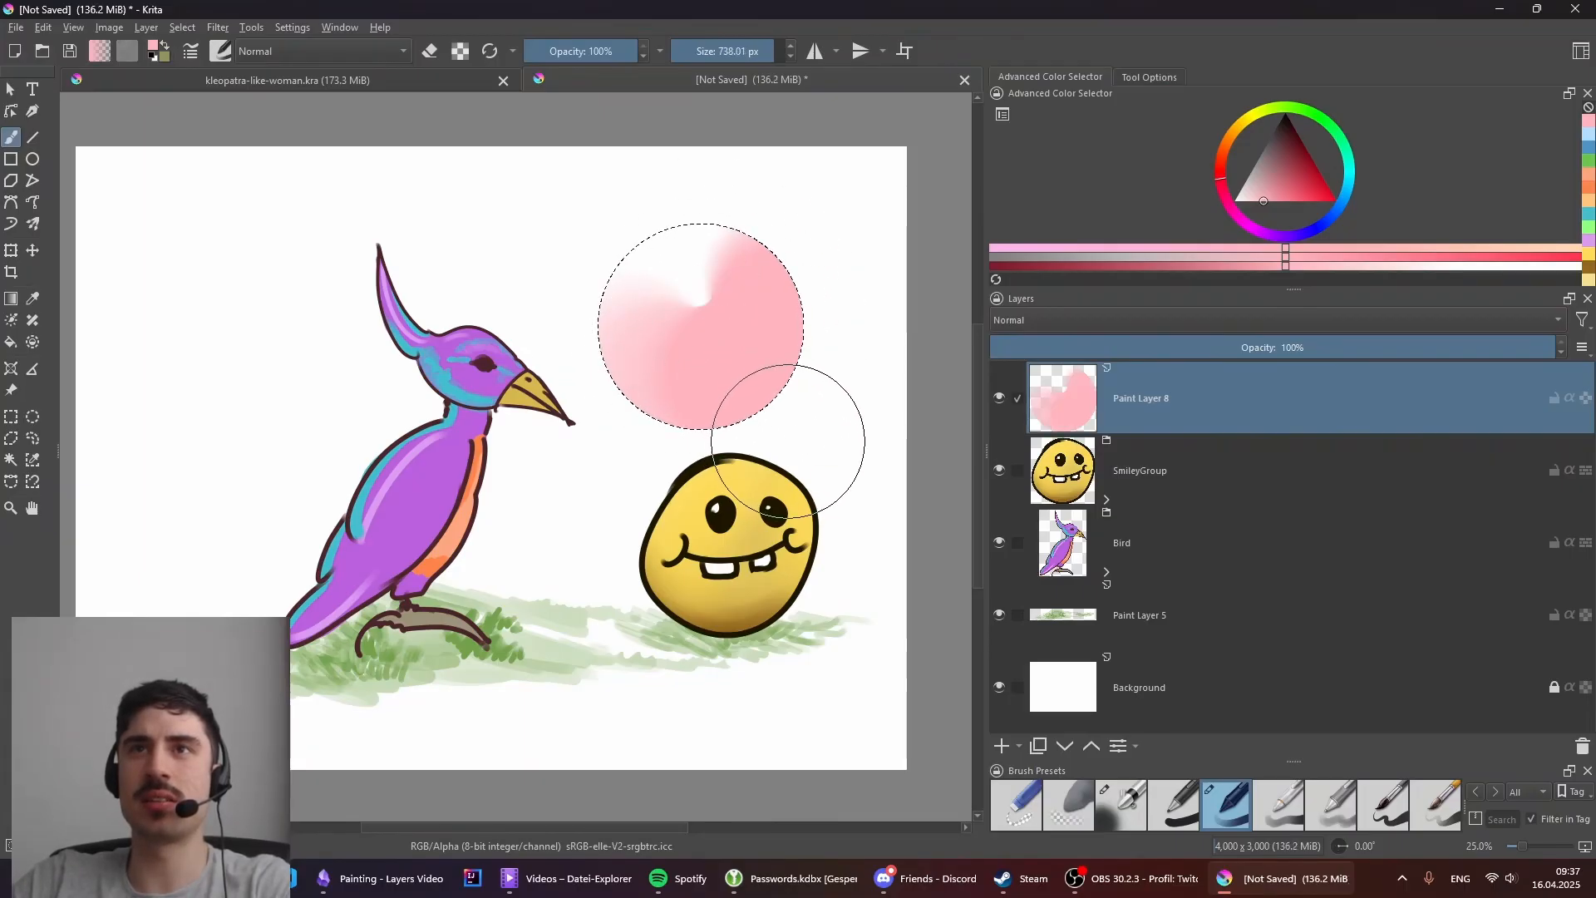
key("ctrl+shift+a")
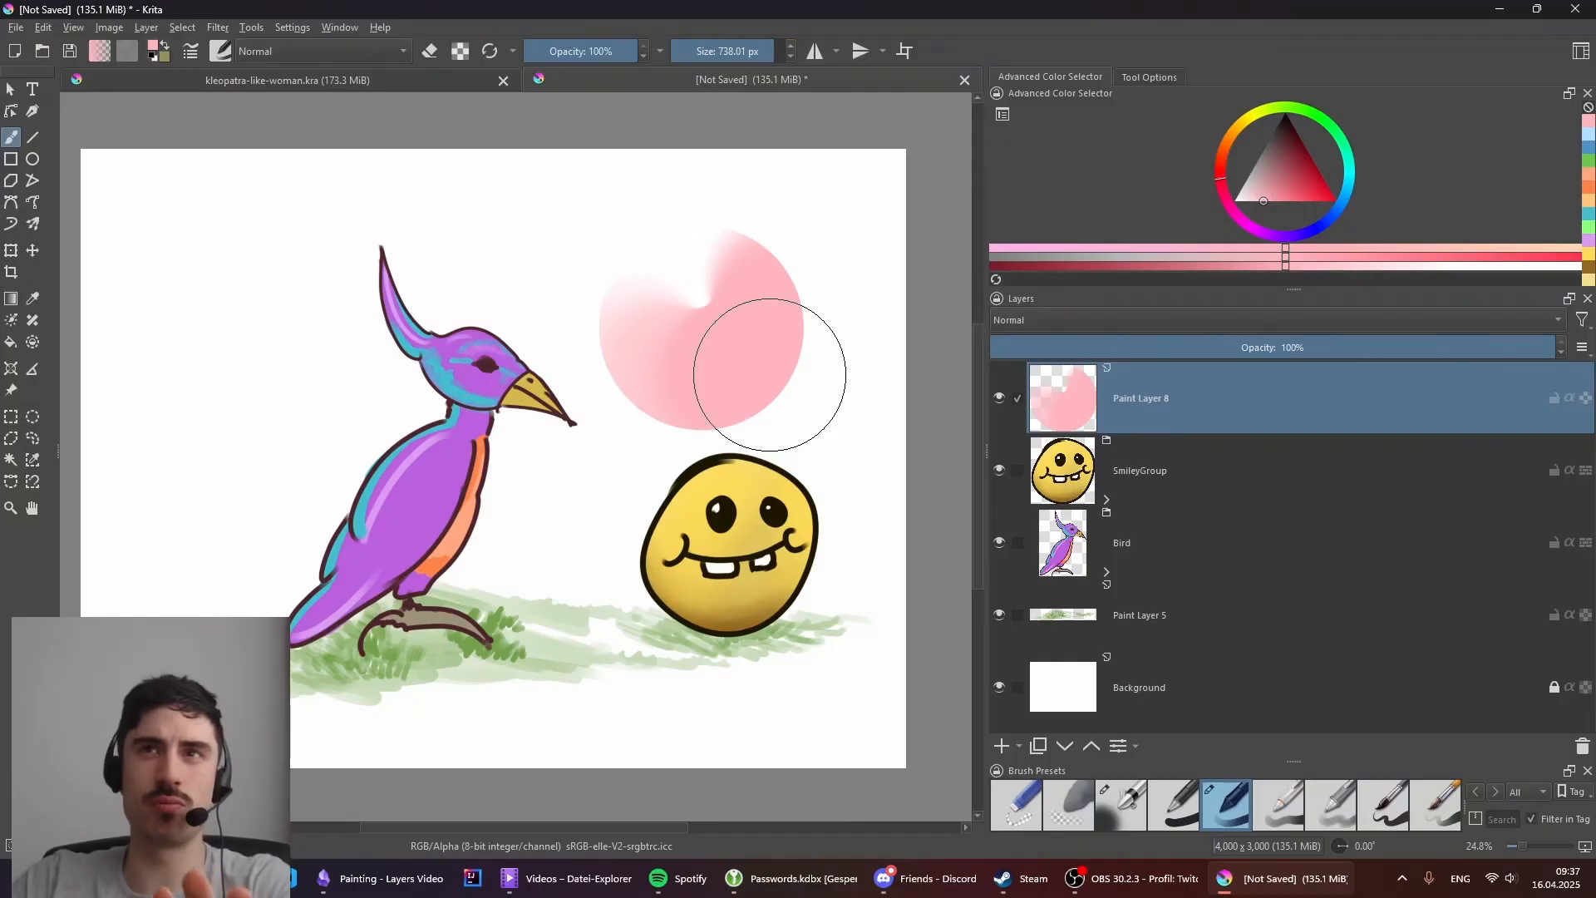
Step: Move the pink circle on Paint Layer 8 to the empty area behind the bird's head
left_click_drag(740, 346, 724, 317)
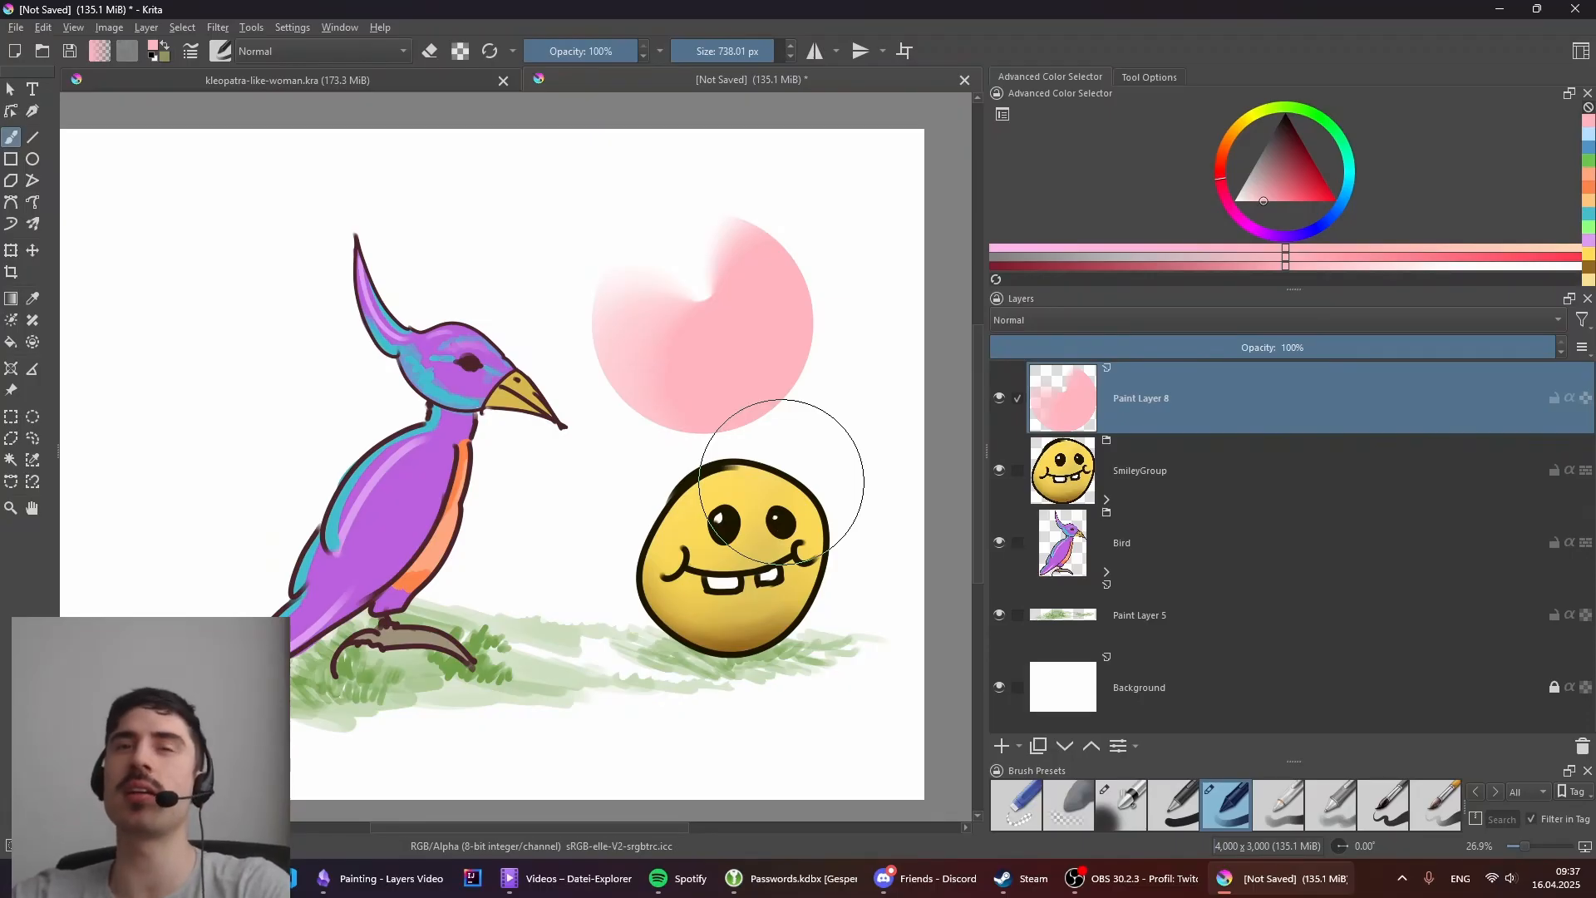
key("t")
mouse_move(751, 351)
left_mouse_down()
mouse_move(712, 338)
mouse_move(738, 338)
left_mouse_up()
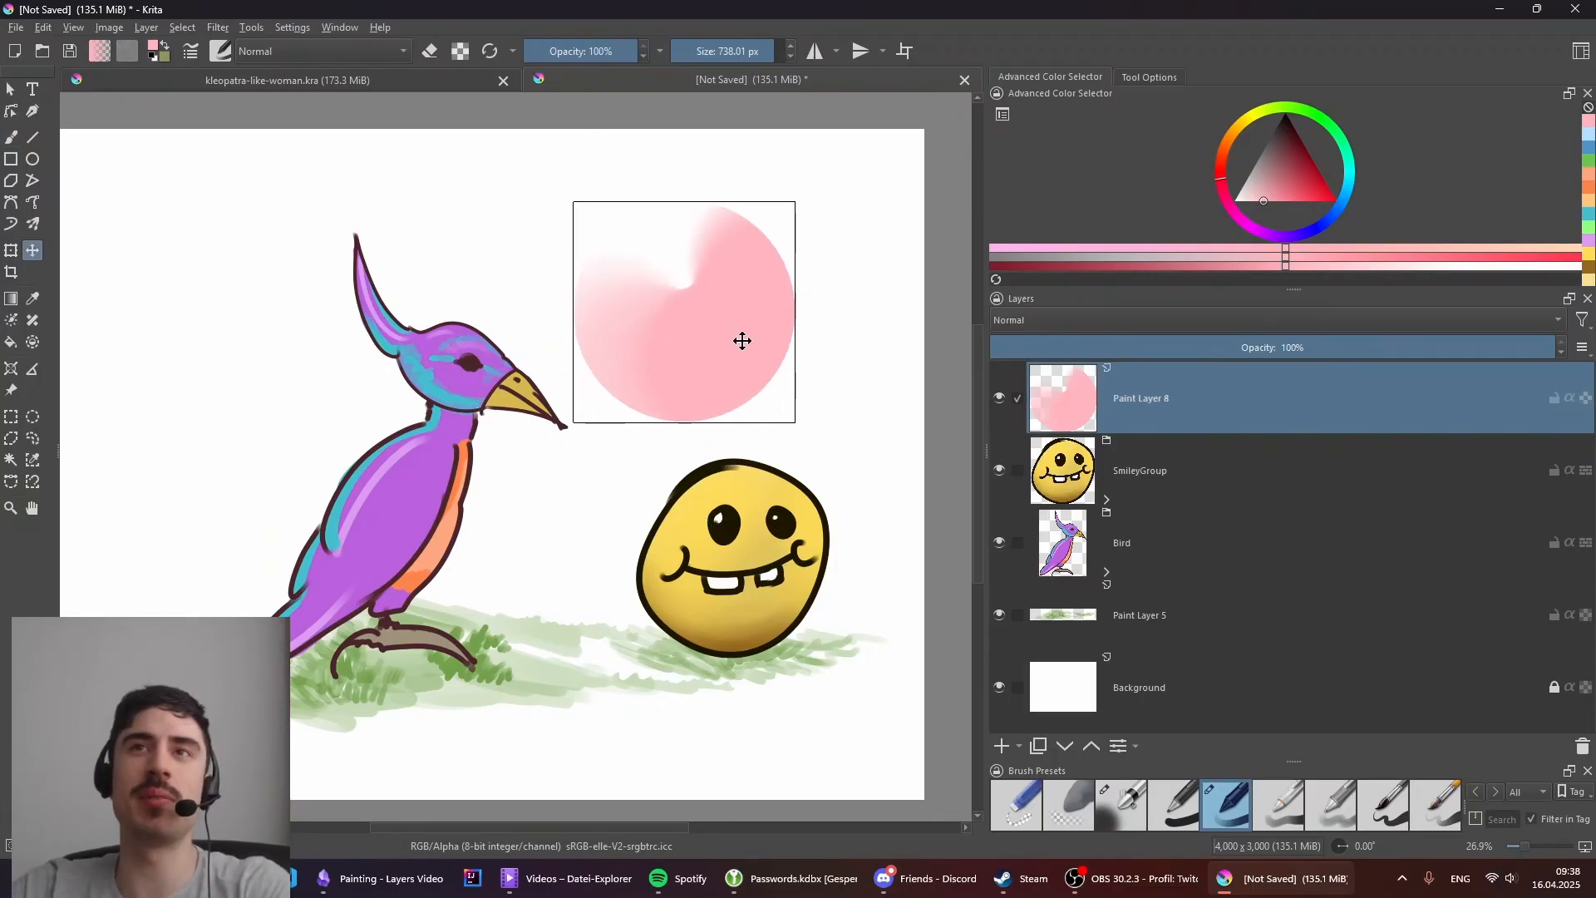
key("b")
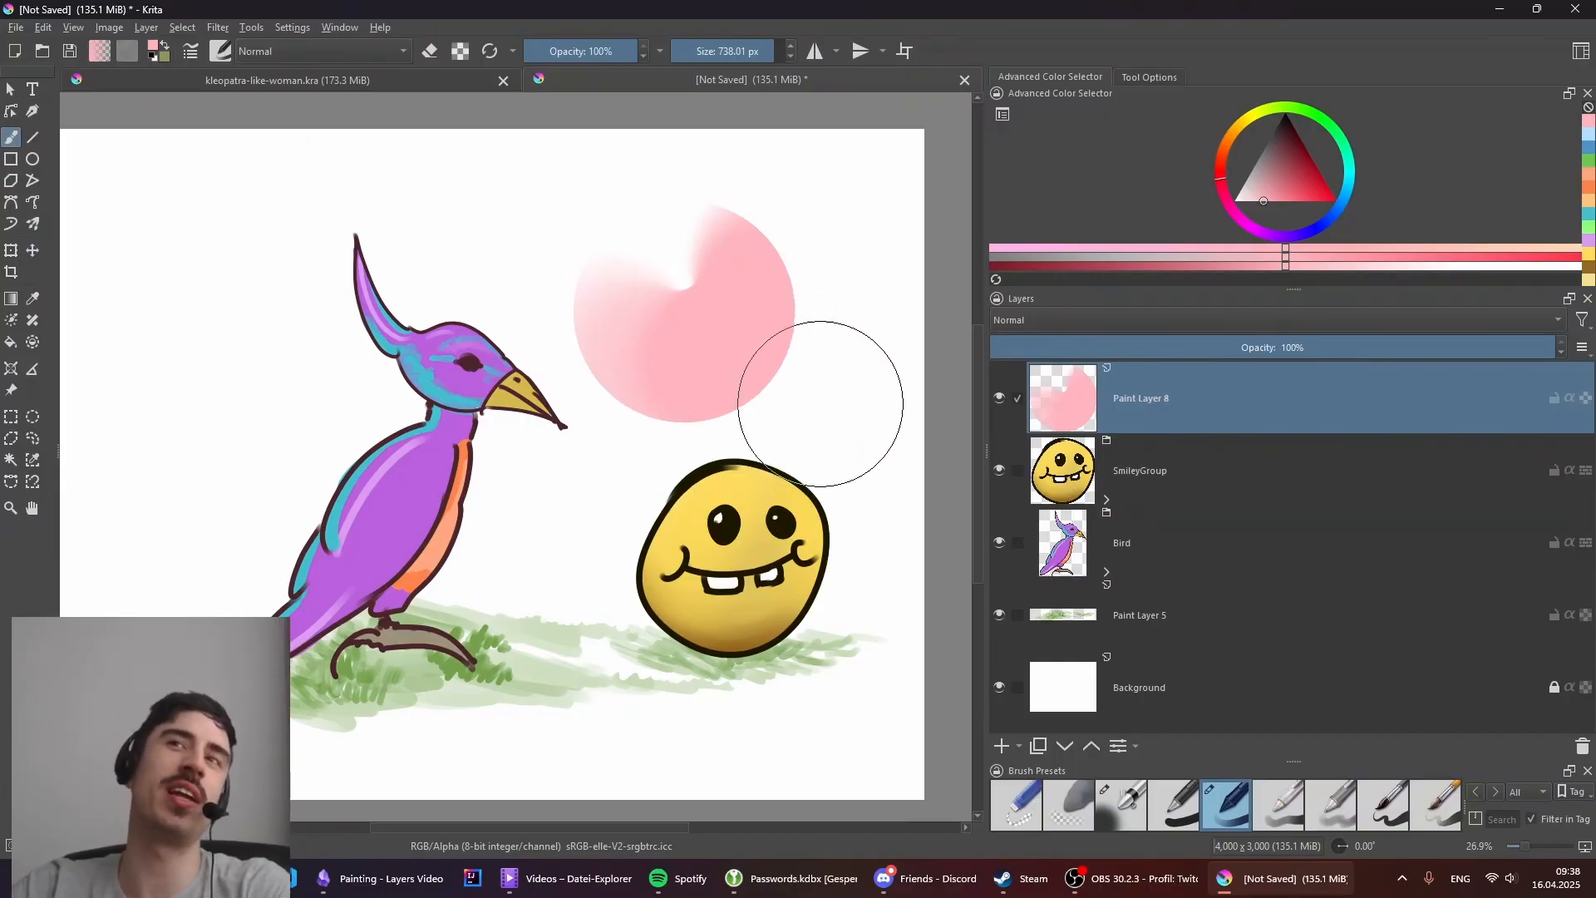
key("t")
left_click_drag(589, 376, 158, 399)
mouse_move(382, 315)
left_mouse_down()
mouse_move(521, 303)
mouse_move(433, 291)
left_mouse_up()
left_click_drag(433, 291, 323, 320)
Step: Add a new paint layer and draw a jagged, feather-like freehand selection in front of the bird's head
key("Insert")
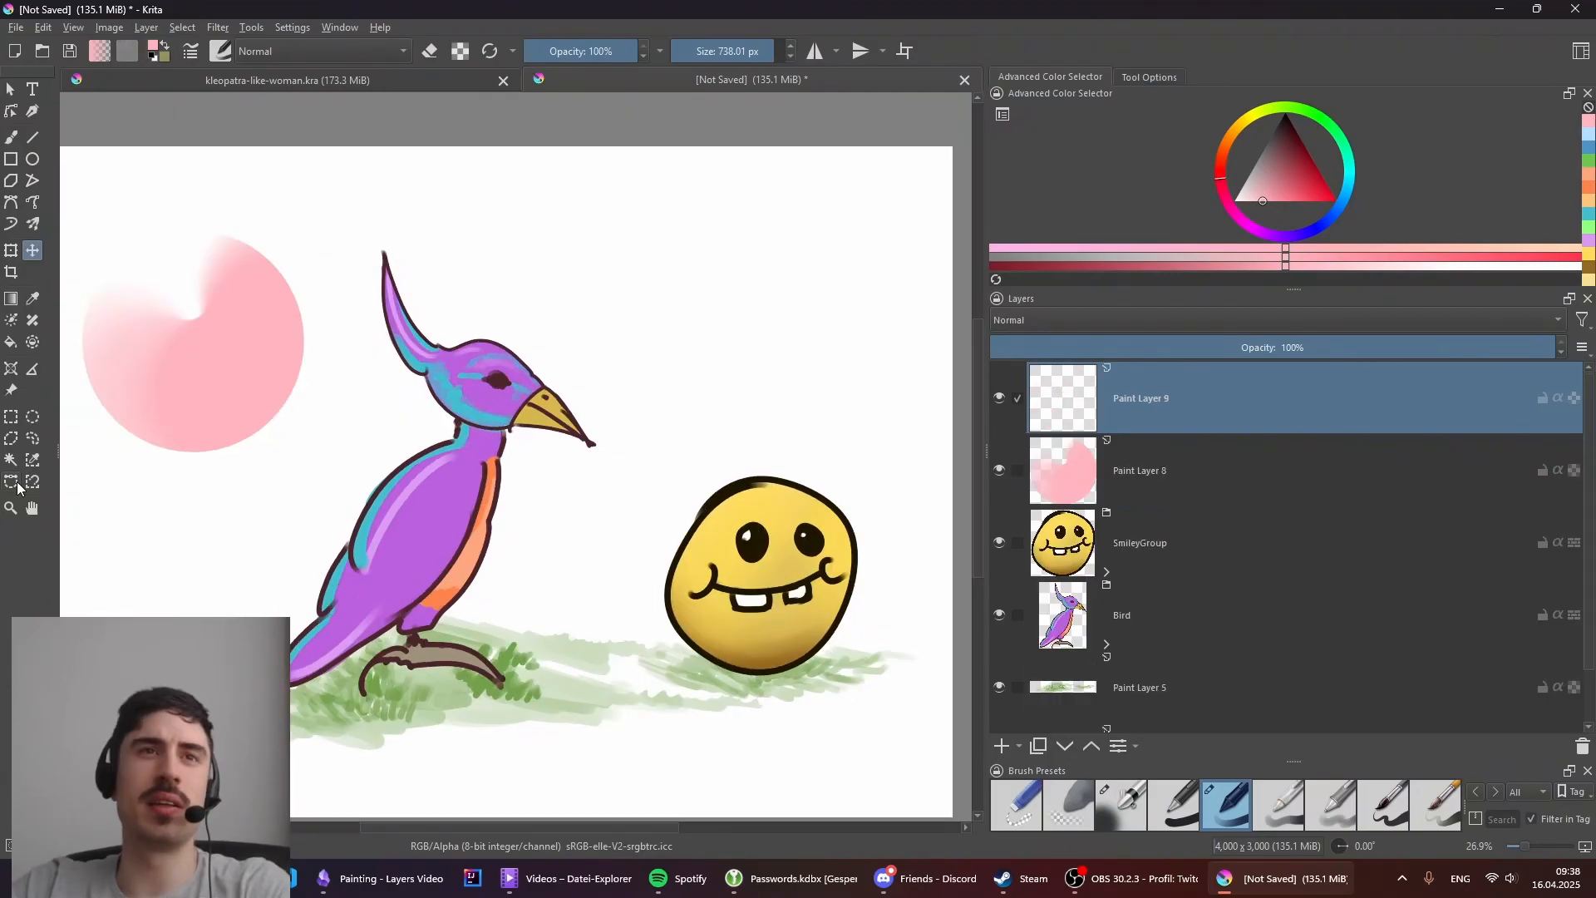
left_click(34, 443)
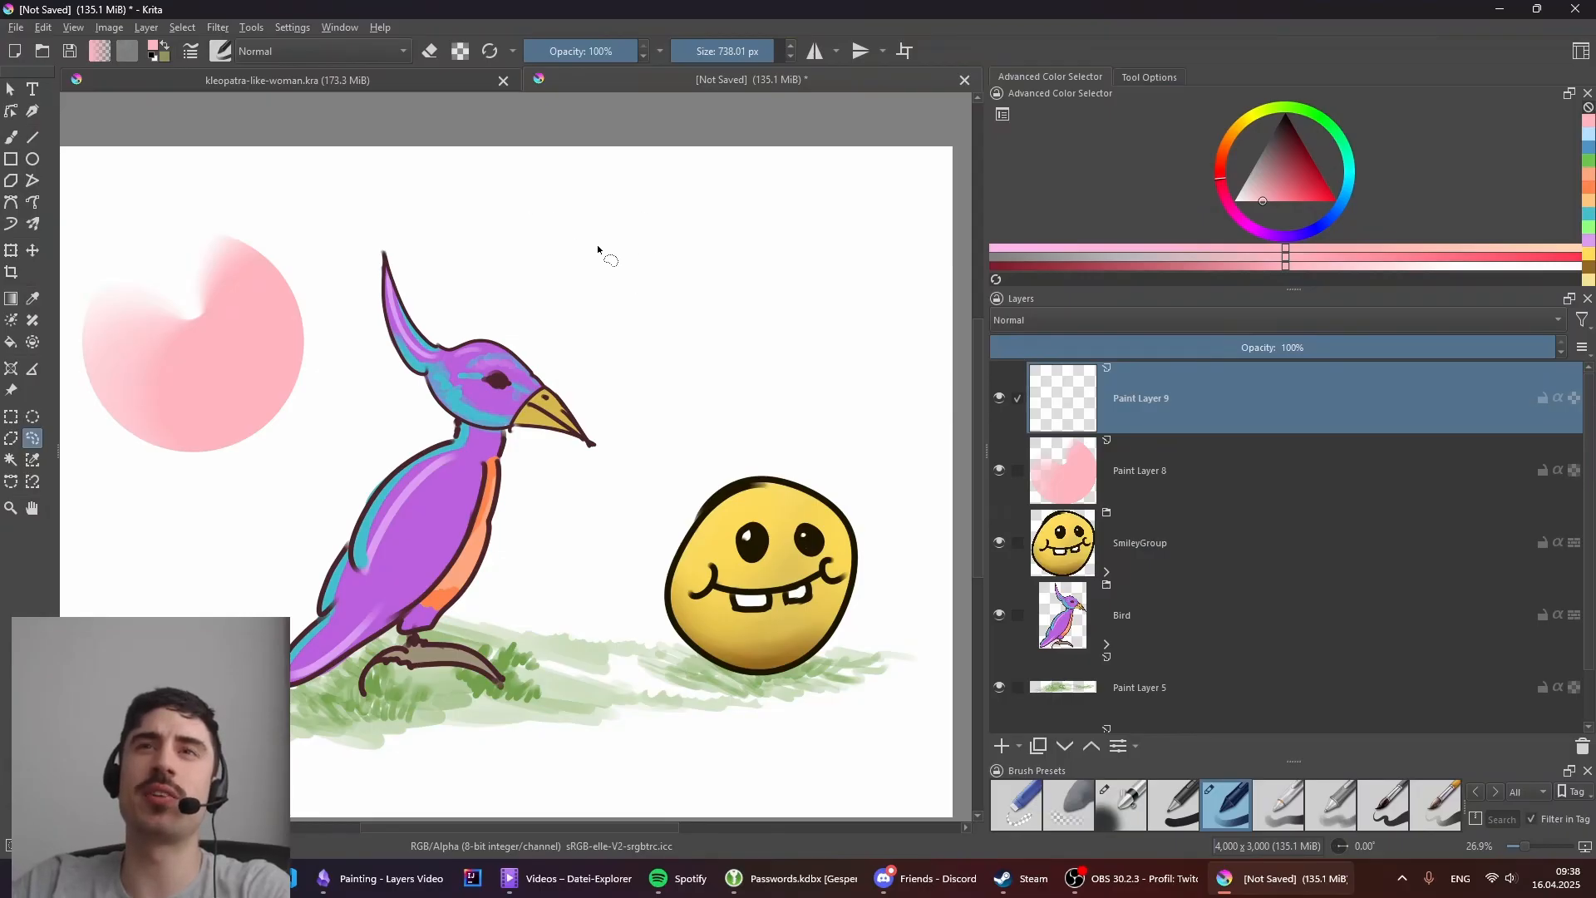
mouse_move(582, 208)
left_mouse_down()
mouse_move(595, 283)
mouse_move(651, 283)
mouse_move(608, 344)
left_mouse_up()
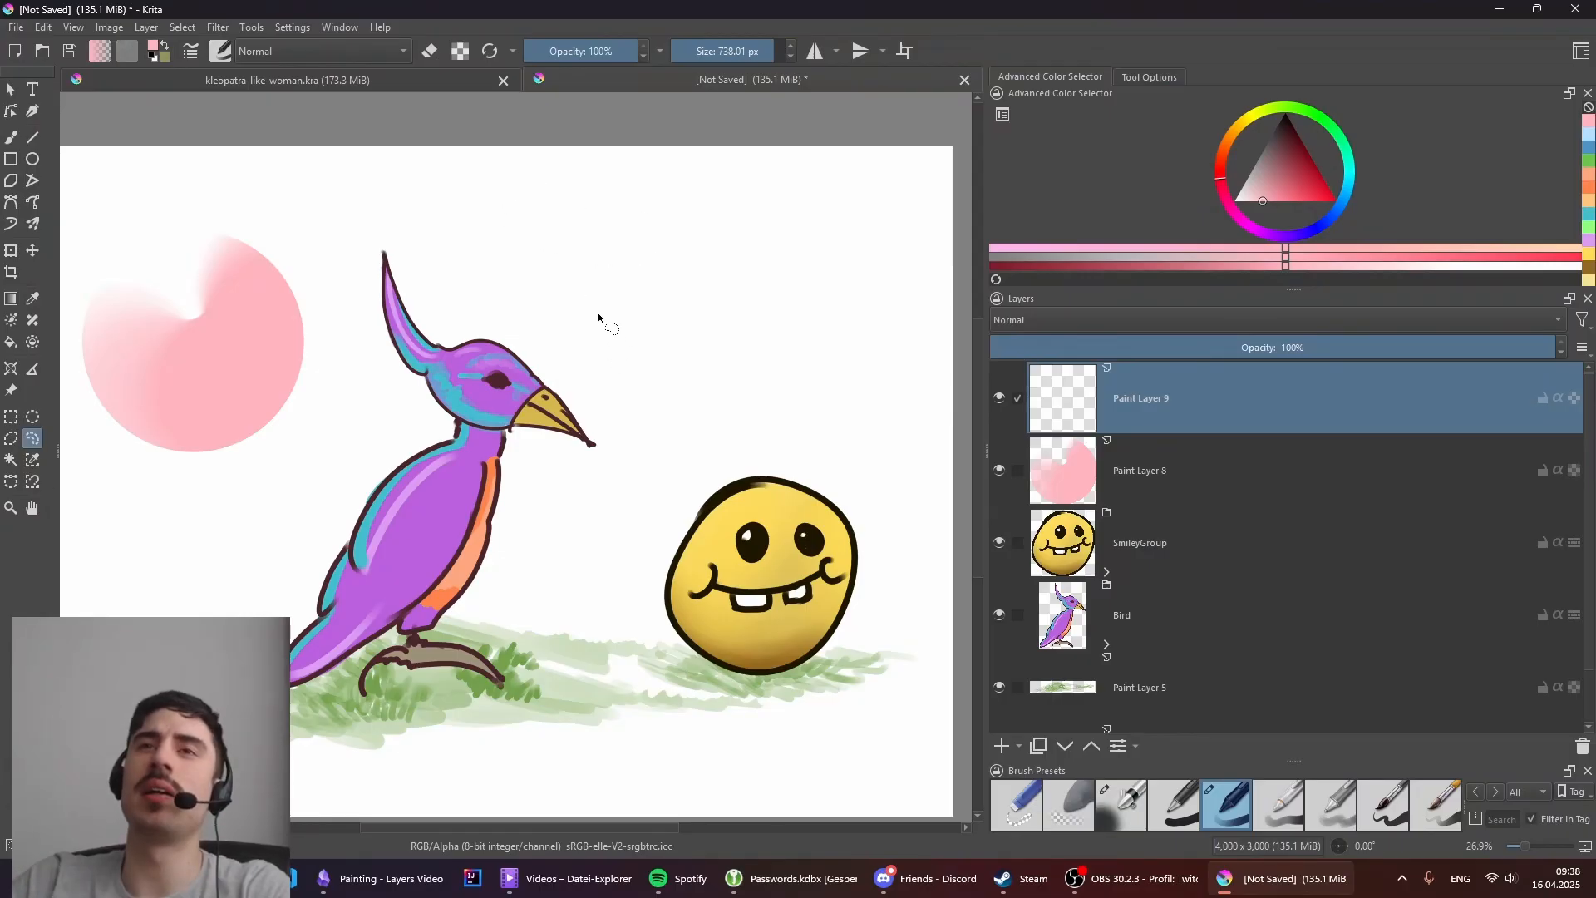
mouse_move(595, 271)
left_mouse_down()
mouse_move(600, 342)
mouse_move(637, 412)
mouse_move(624, 359)
left_mouse_up()
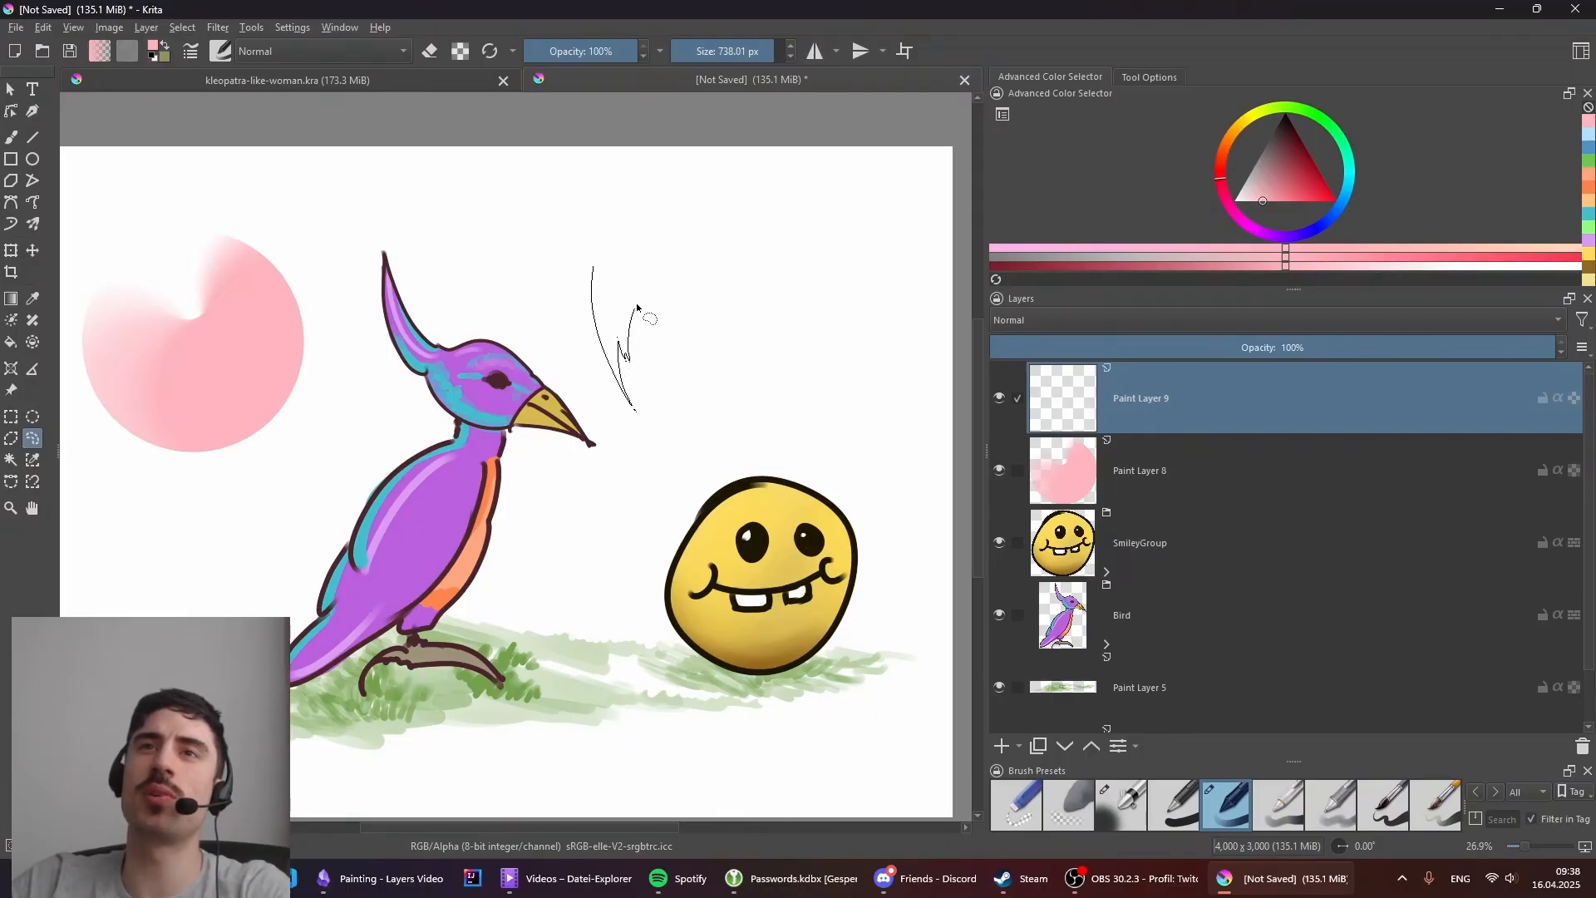
mouse_move(666, 266)
left_mouse_down()
mouse_move(683, 279)
mouse_move(822, 186)
left_mouse_up()
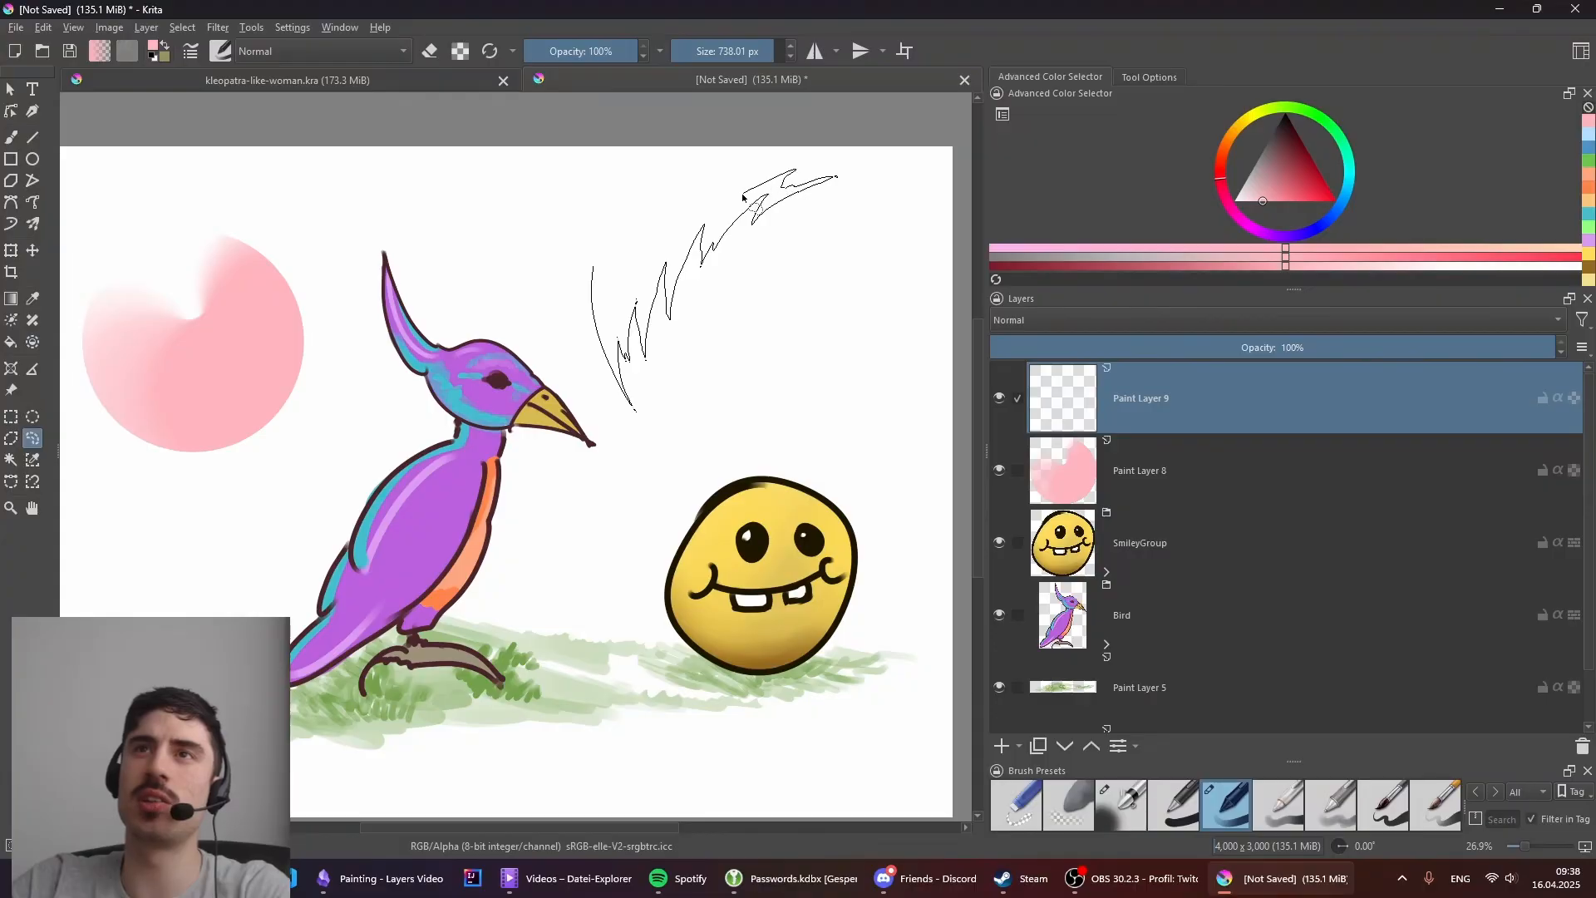
left_click_drag(721, 185, 669, 260)
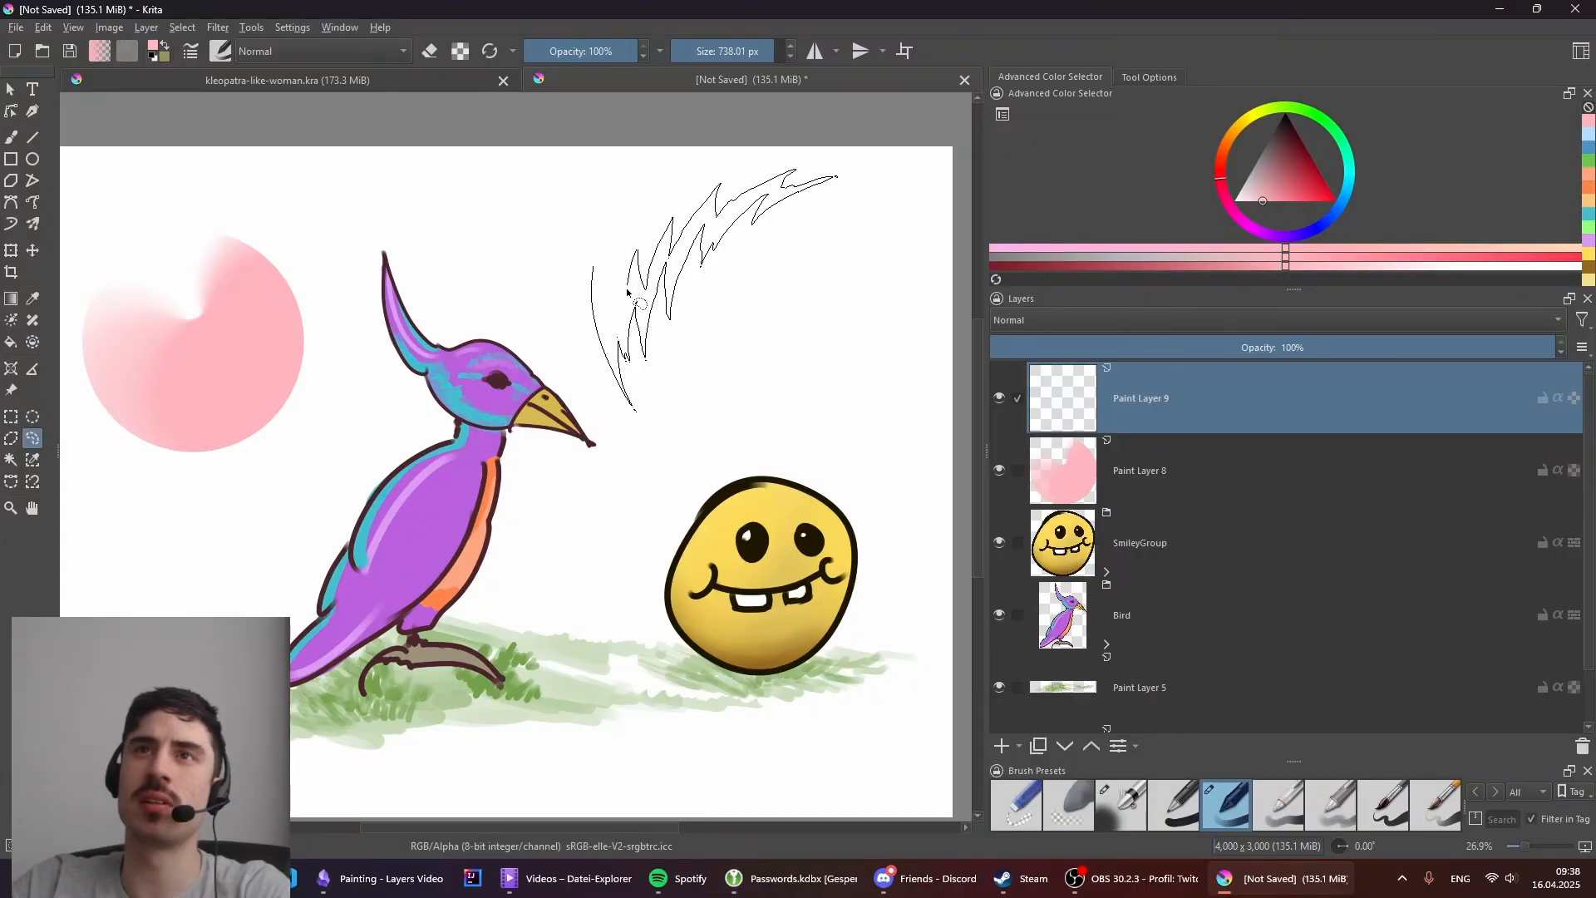
left_click_drag(596, 253, 599, 254)
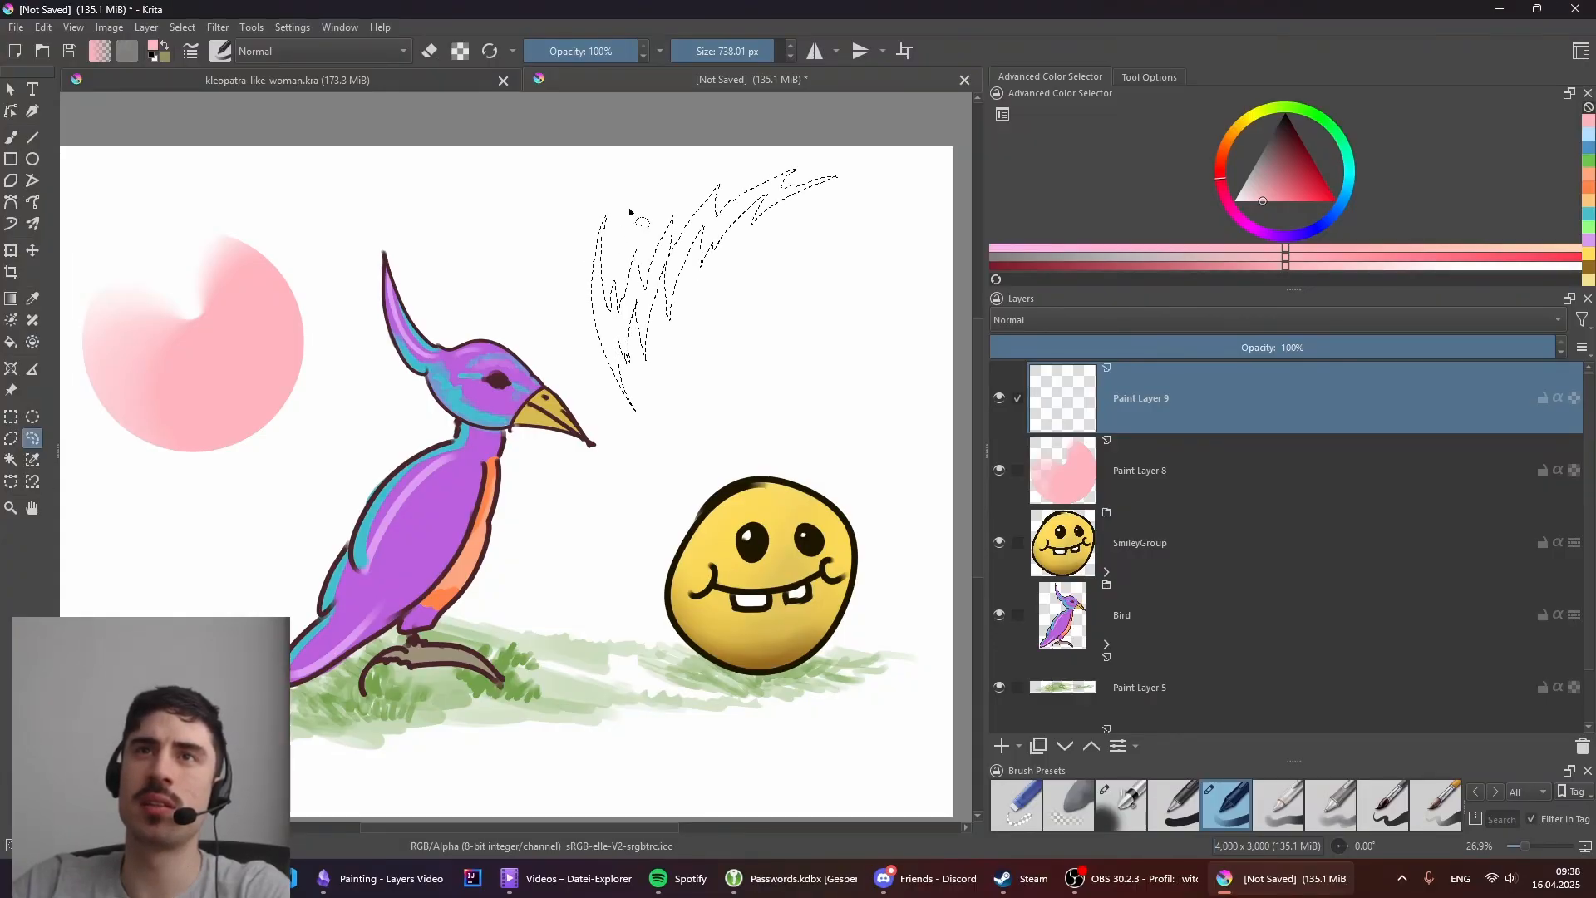
Step: Paint the jagged freehand selection with pink brush strokes on Paint Layer 9 and deselect it
key("b")
mouse_move(766, 160)
left_mouse_down()
mouse_move(677, 267)
mouse_move(613, 221)
mouse_move(690, 399)
left_mouse_up()
key("ctrl+shift+a")
left_click_drag(662, 296, 606, 392)
Step: With Paint Layer 9 hidden, fill a freehand oval selection above the smiley with pink on a new layer and deselect
left_click(36, 438)
scroll(516, 366, "down", 2)
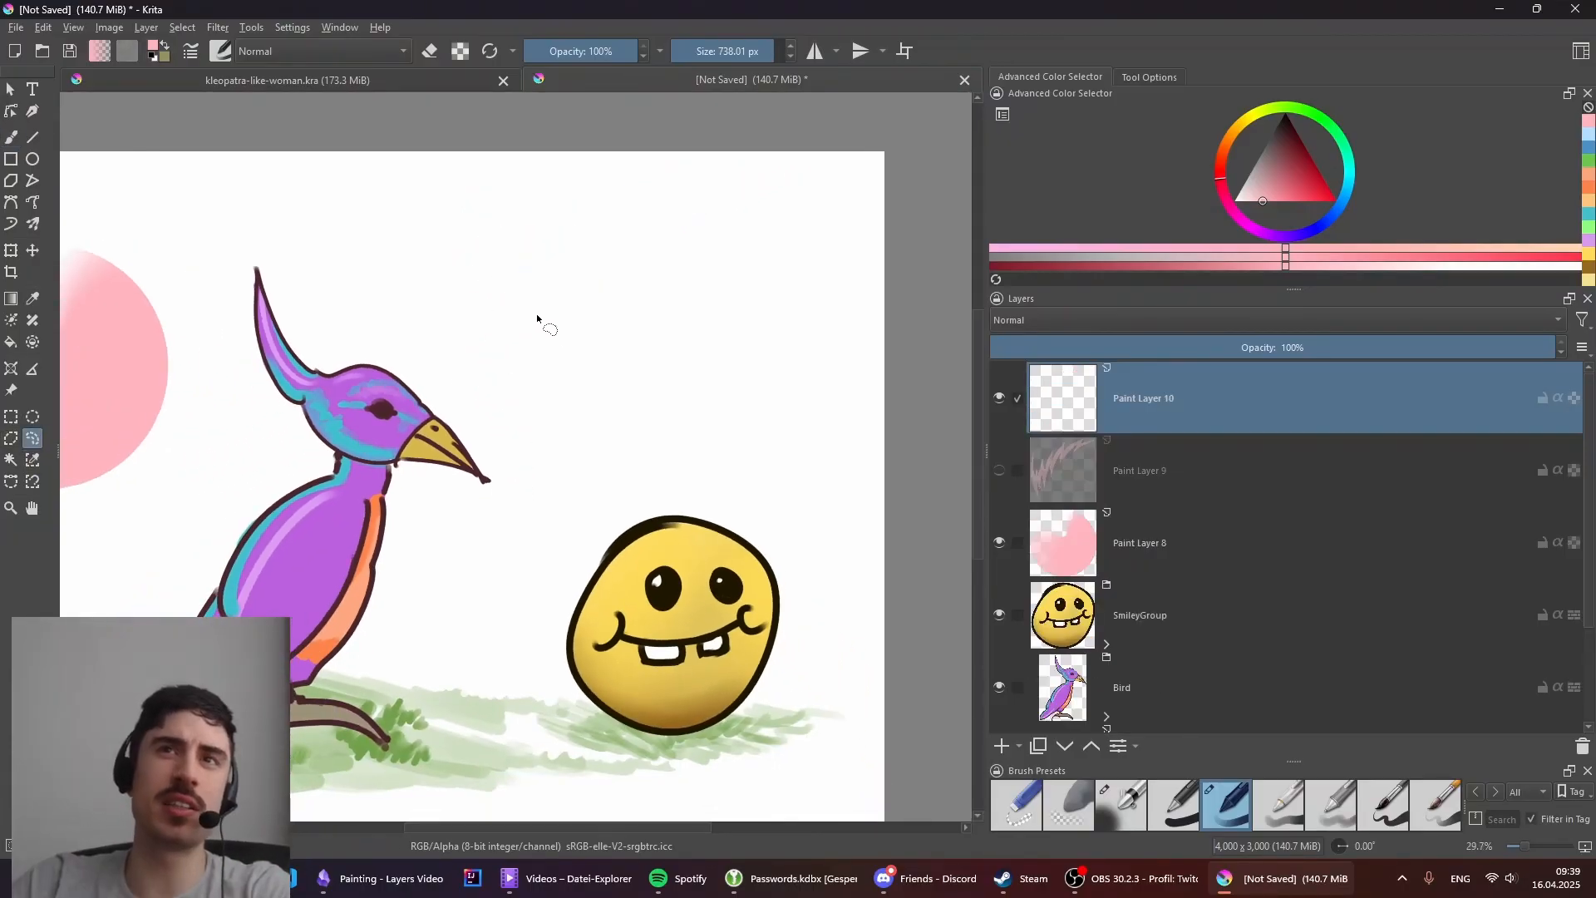
mouse_move(581, 261)
left_mouse_down()
mouse_move(609, 264)
mouse_move(626, 235)
mouse_move(559, 279)
mouse_move(625, 337)
mouse_move(654, 248)
mouse_move(565, 232)
left_mouse_up()
key("b")
mouse_move(574, 285)
left_mouse_down()
mouse_move(599, 257)
mouse_move(631, 277)
left_mouse_up()
key("ctrl+shift+a")
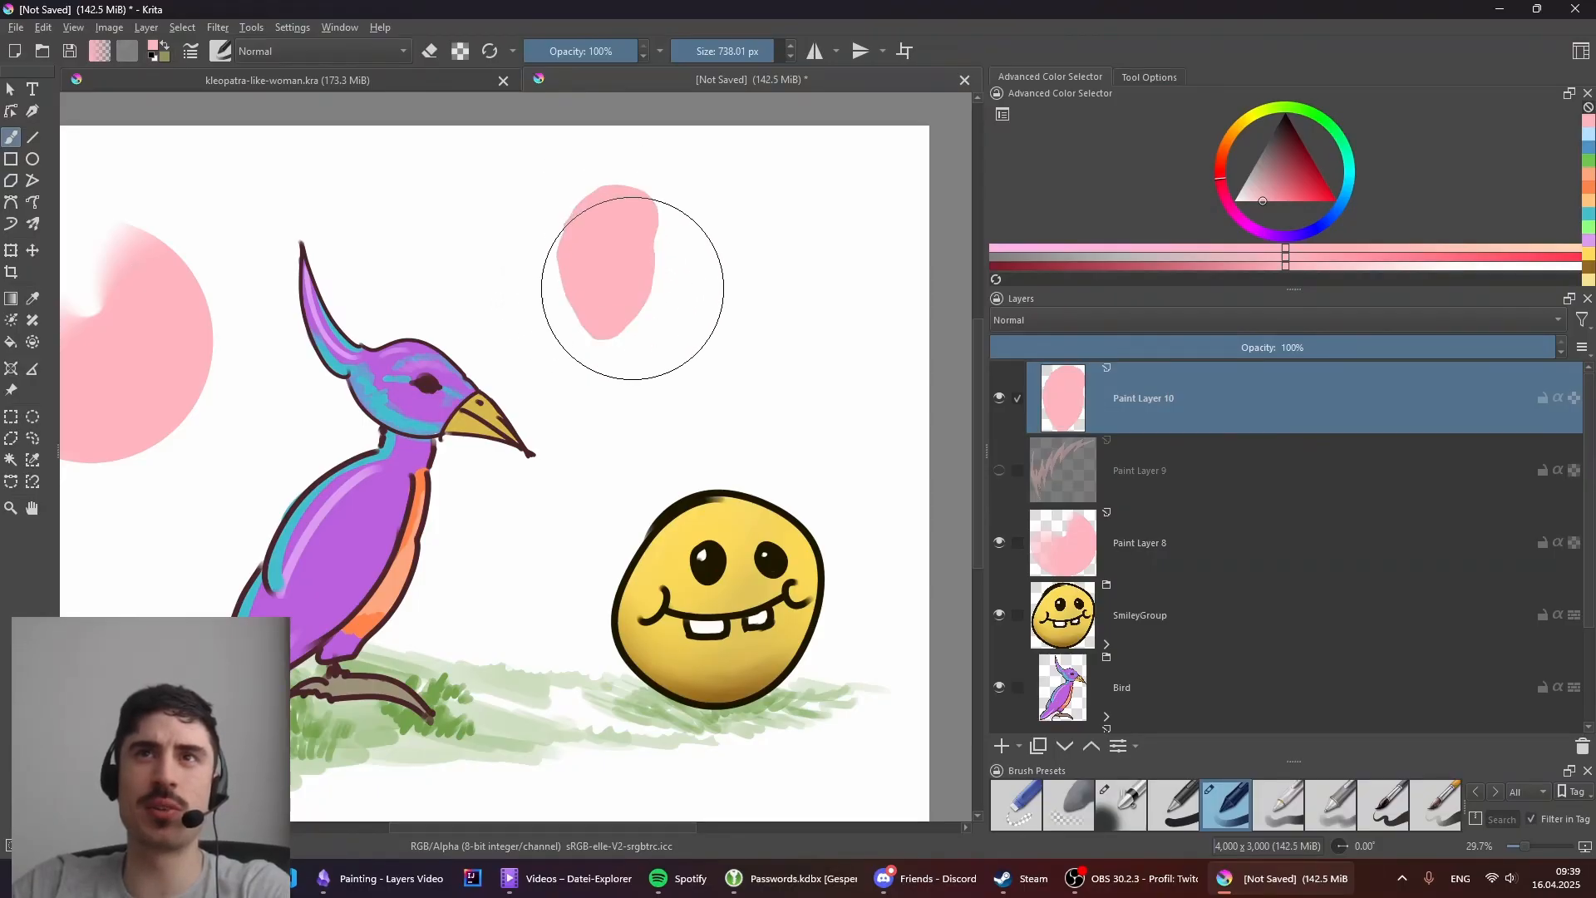
Step: Reselect the freehand oval area around the pink shape on Paint Layer 10
scroll(652, 200, "up", 3)
scroll(677, 153, "down", 1)
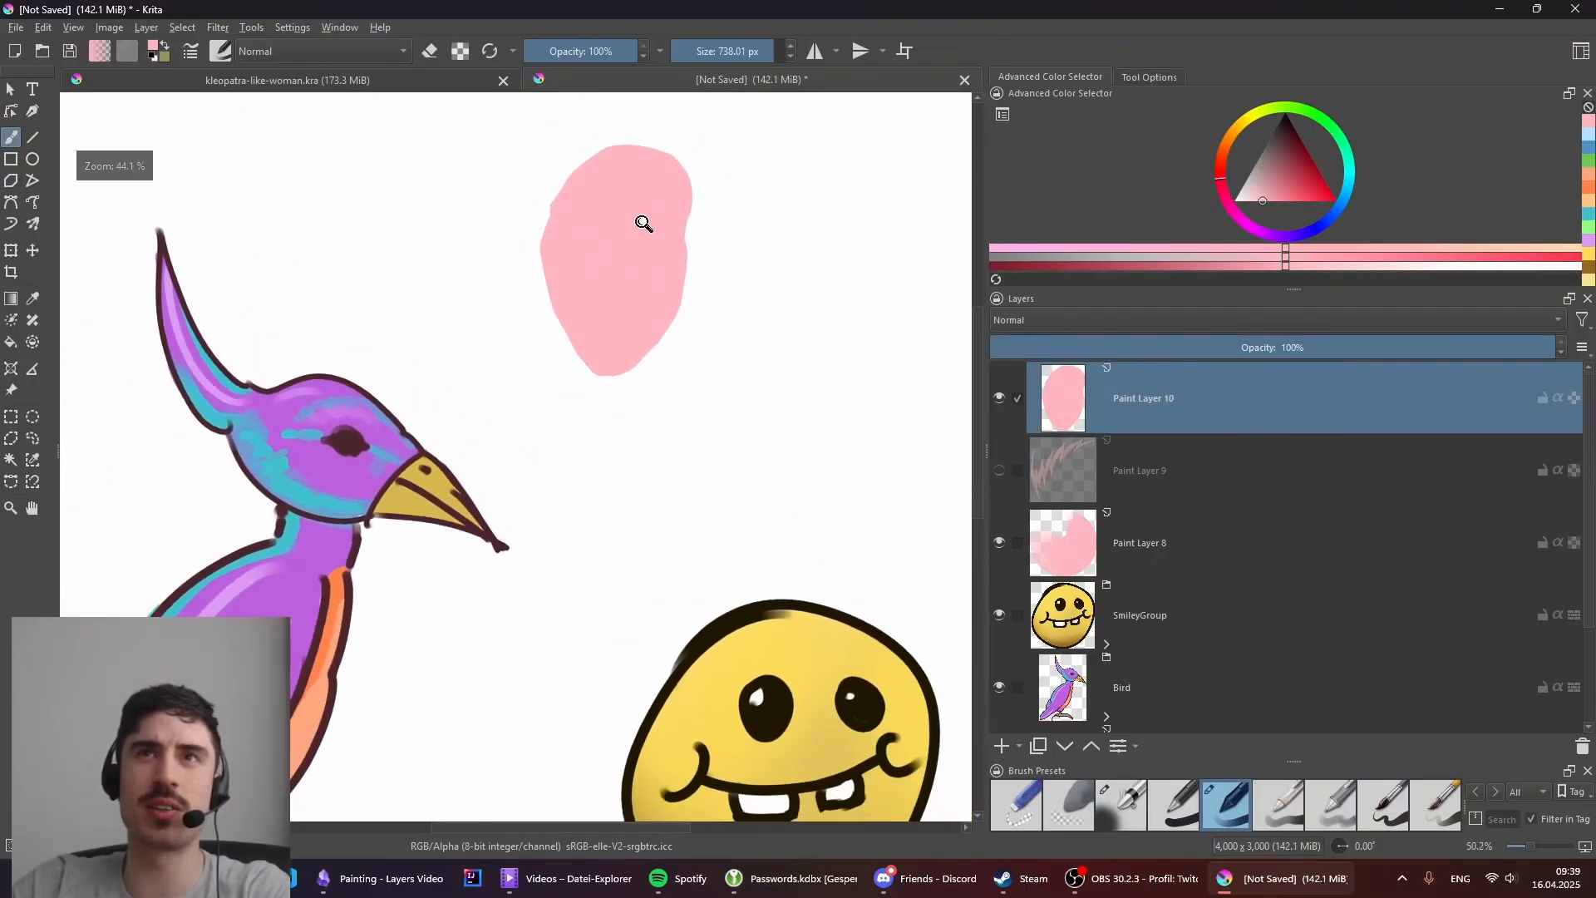
key("ctrl+shift+d")
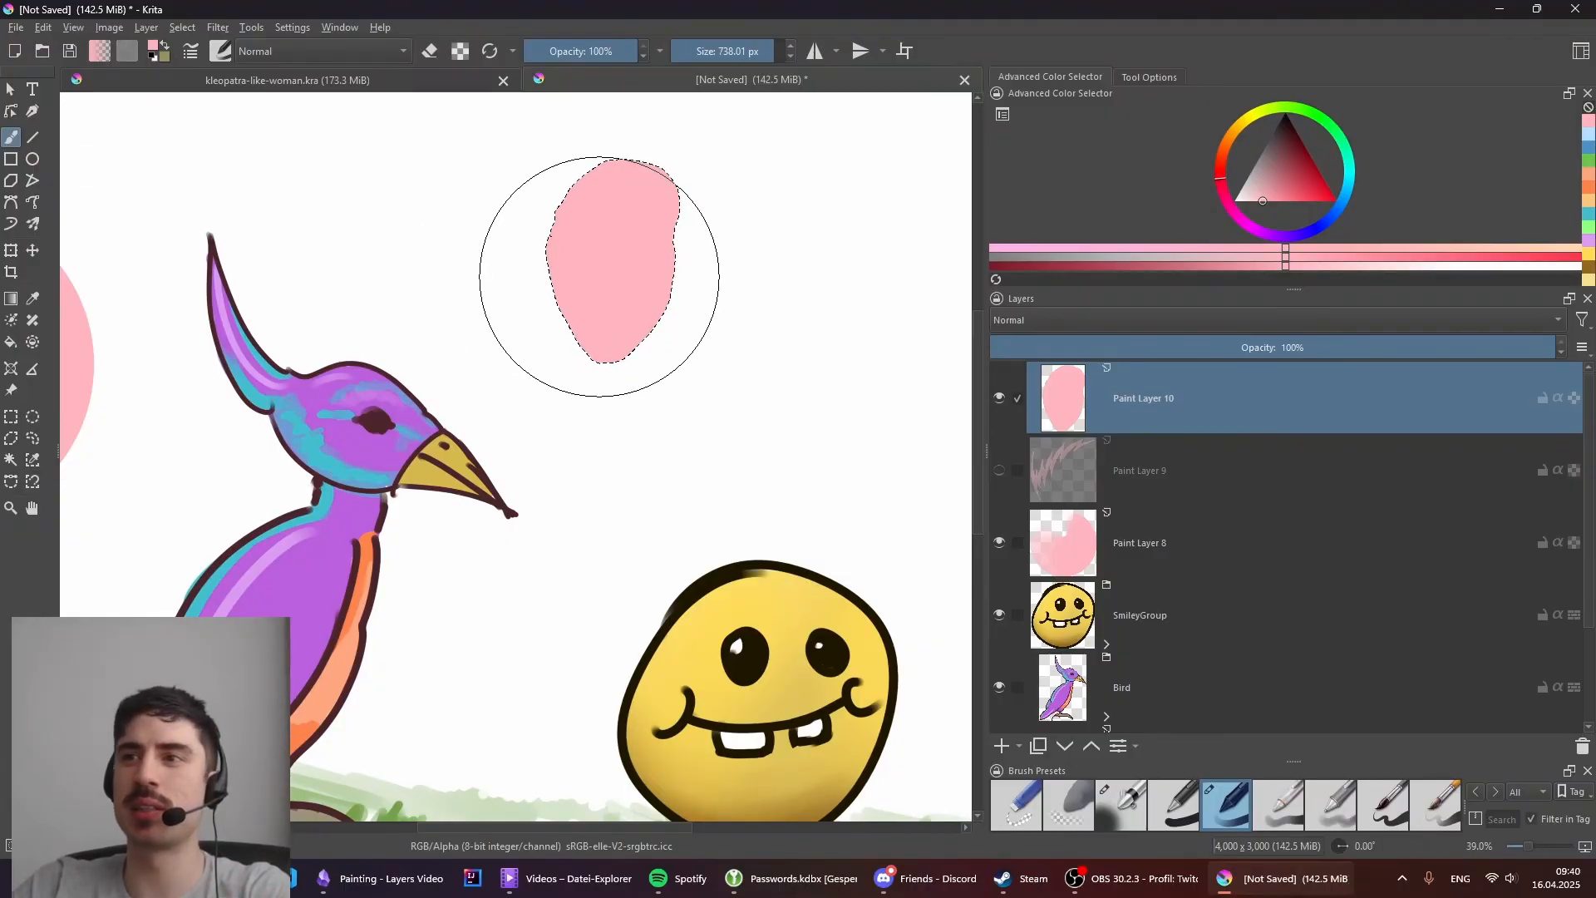
Step: Enlarge the brush presets list and choose the blue pen preset at its 40 px size
scroll(1246, 582, "down", 2)
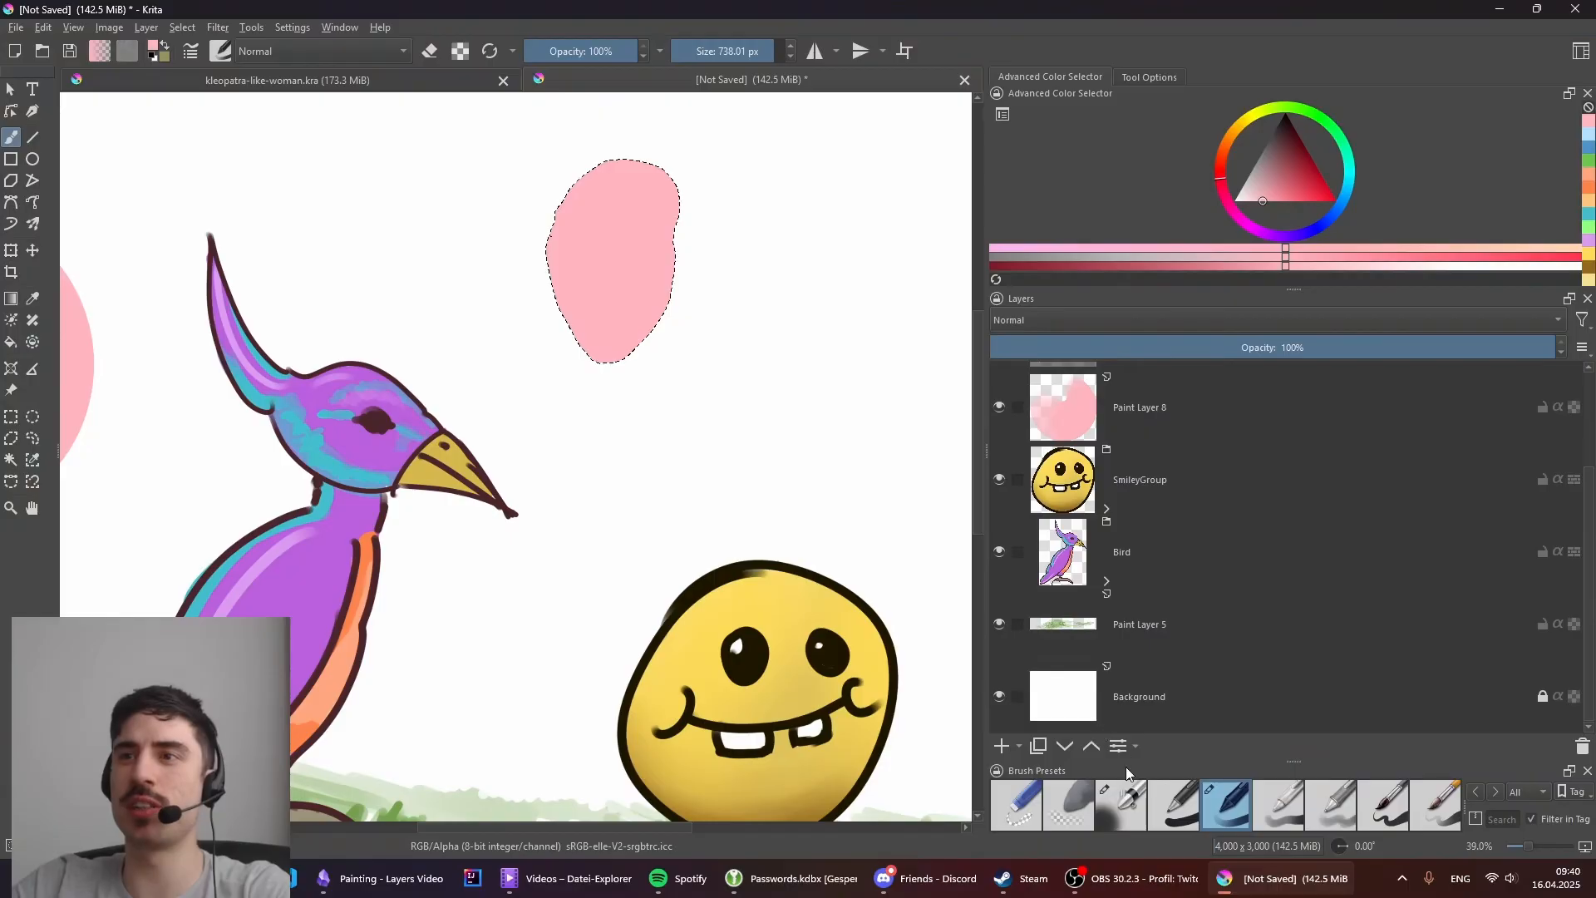
scroll(1138, 799, "down", 3)
left_click_drag(1230, 761, 1229, 628)
left_click(1213, 696)
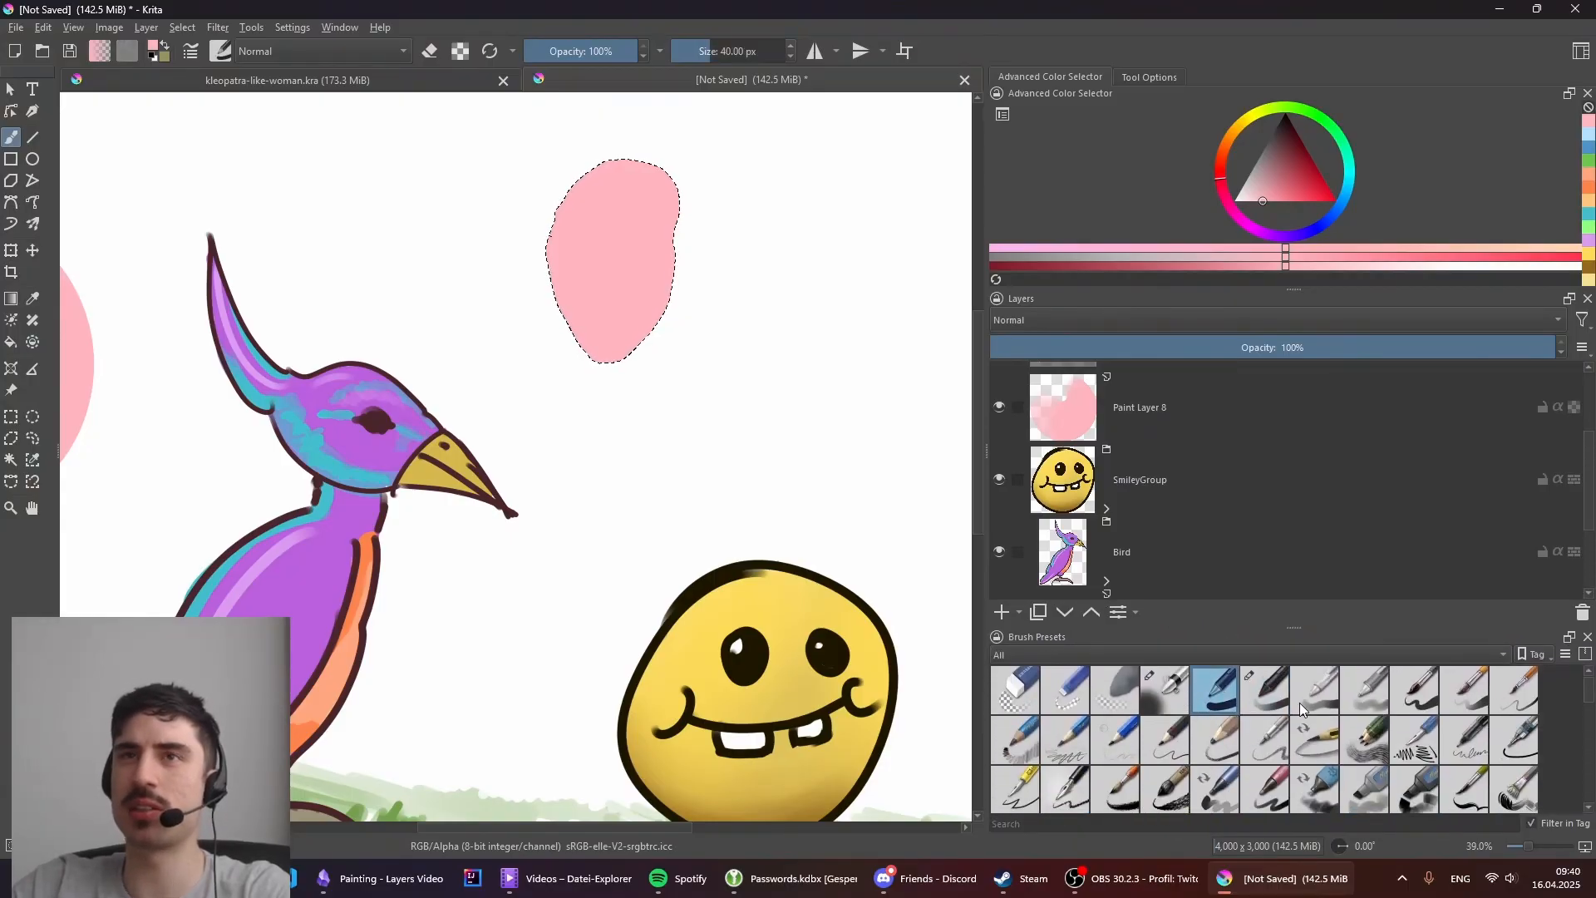
Step: Clear the selection and outline a second oval beside the pink shape with a thin pink line at brush size 7.74 px
left_click_drag(753, 278, 745, 277, "shift")
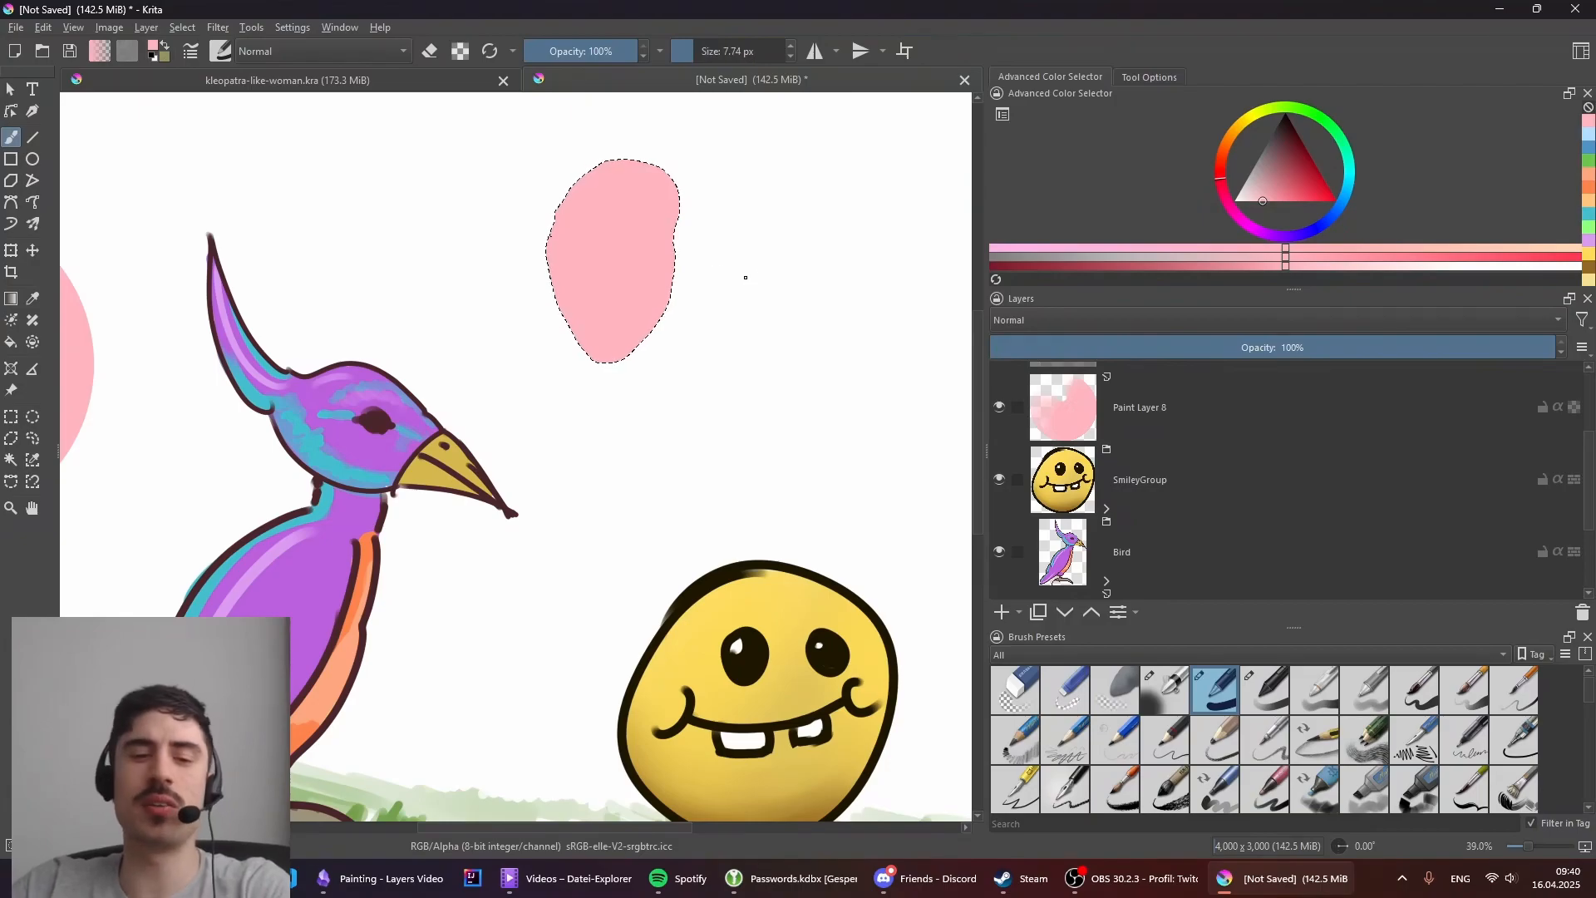
key("ctrl+z")
left_click_drag(754, 198, 725, 305)
key("ctrl+z")
left_click_drag(818, 170, 780, 169)
mouse_move(751, 318)
left_mouse_down()
mouse_move(800, 360)
mouse_move(856, 286)
left_mouse_up()
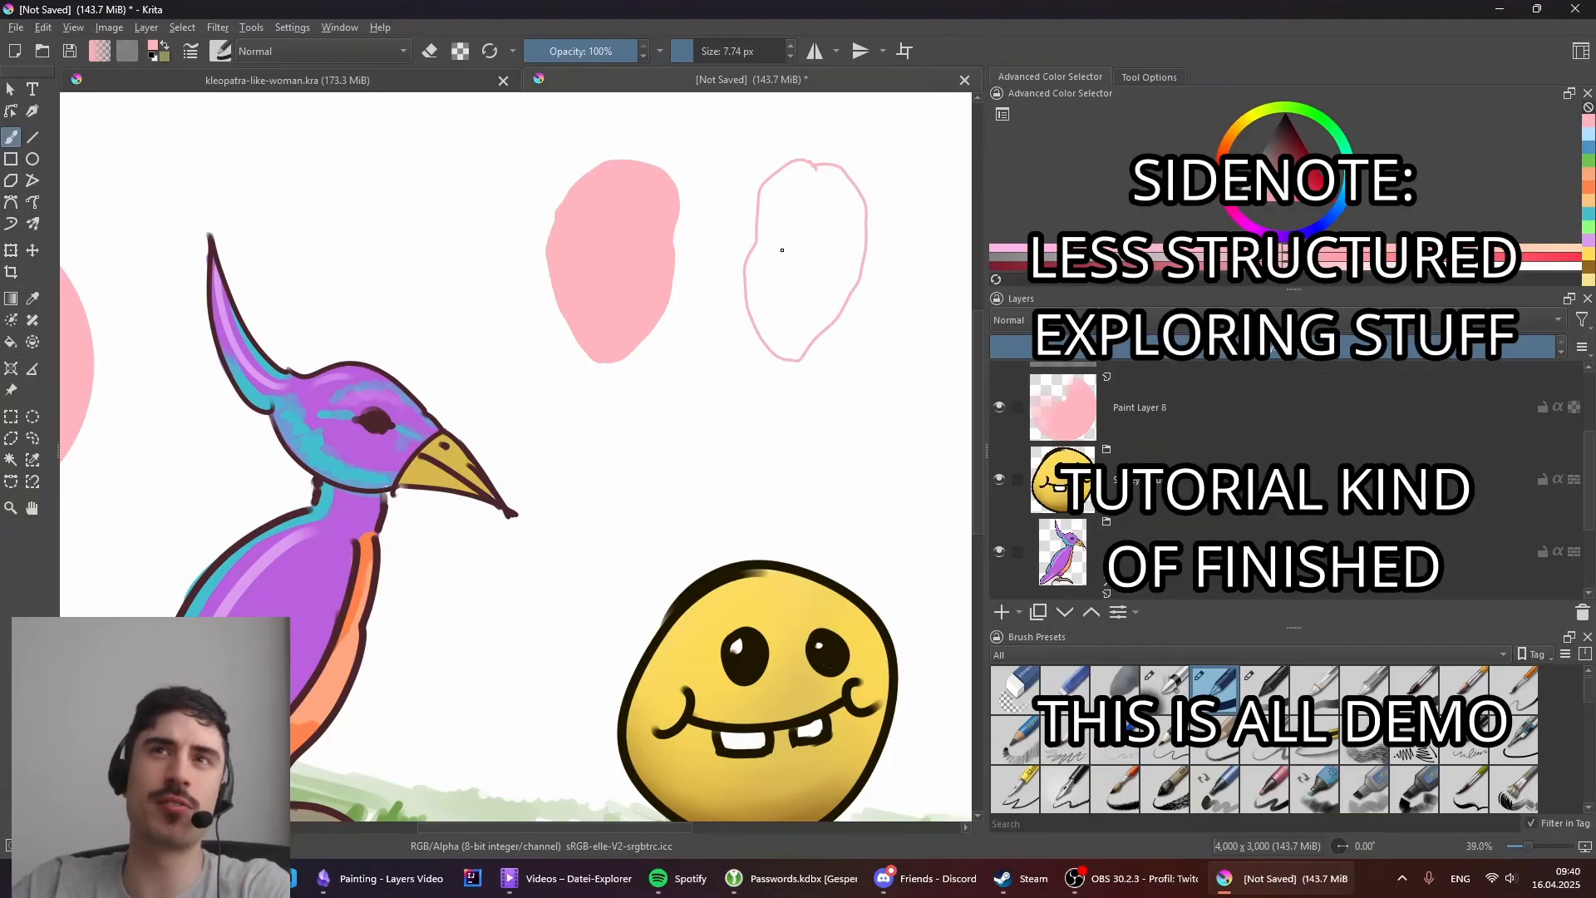
Step: Fill the outlined second oval with pink and inspect its edges up close
left_click(10, 343)
left_click(798, 299)
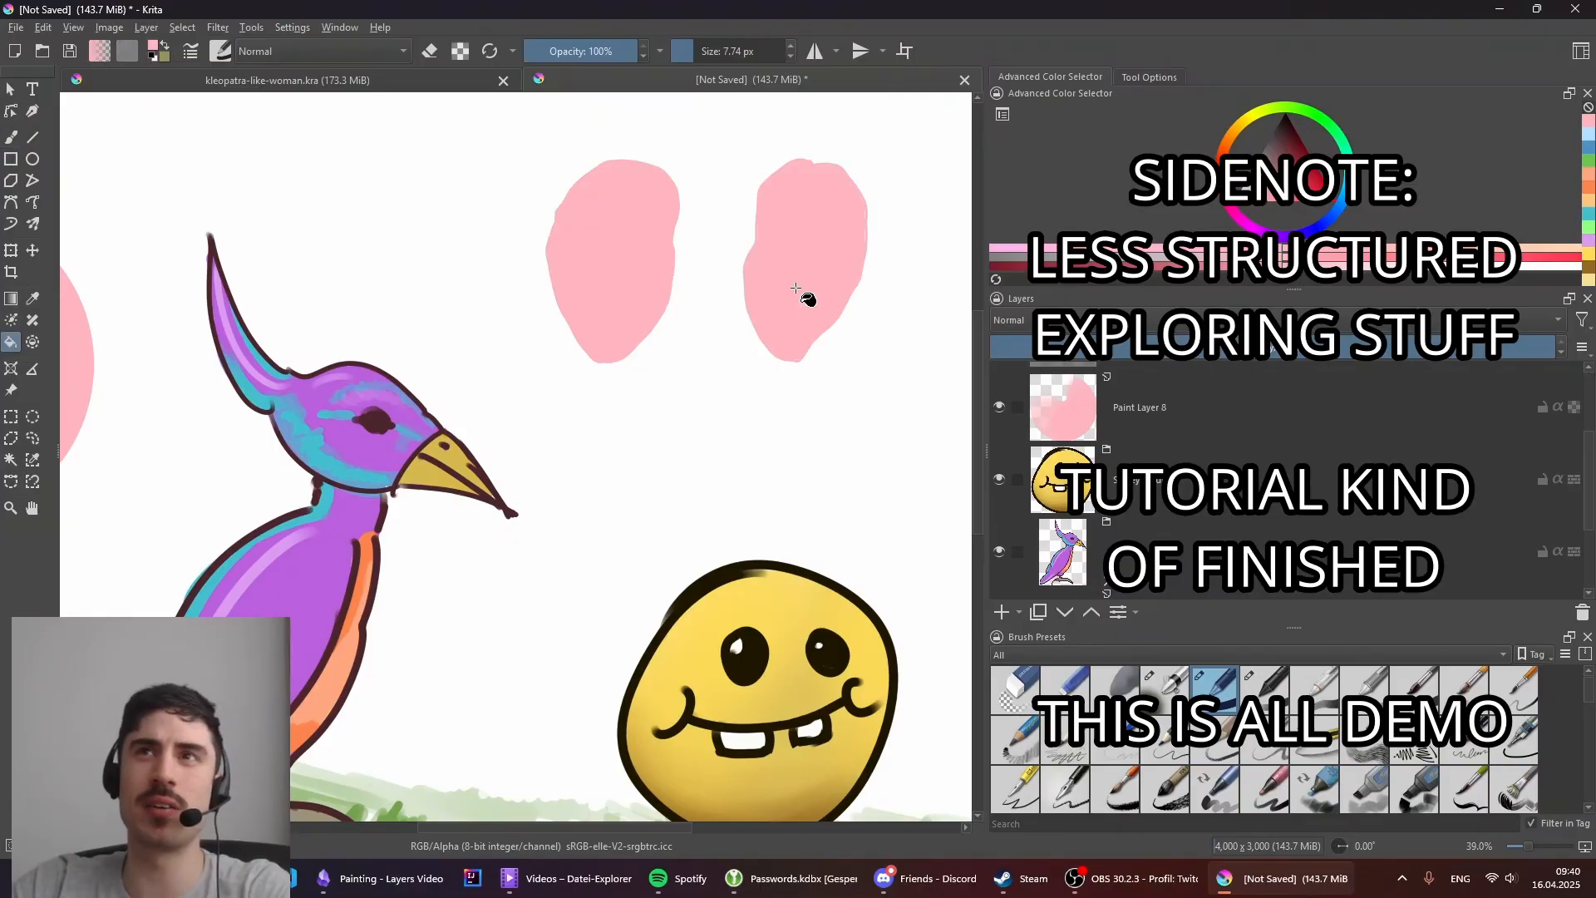
scroll(809, 299, "up", 4)
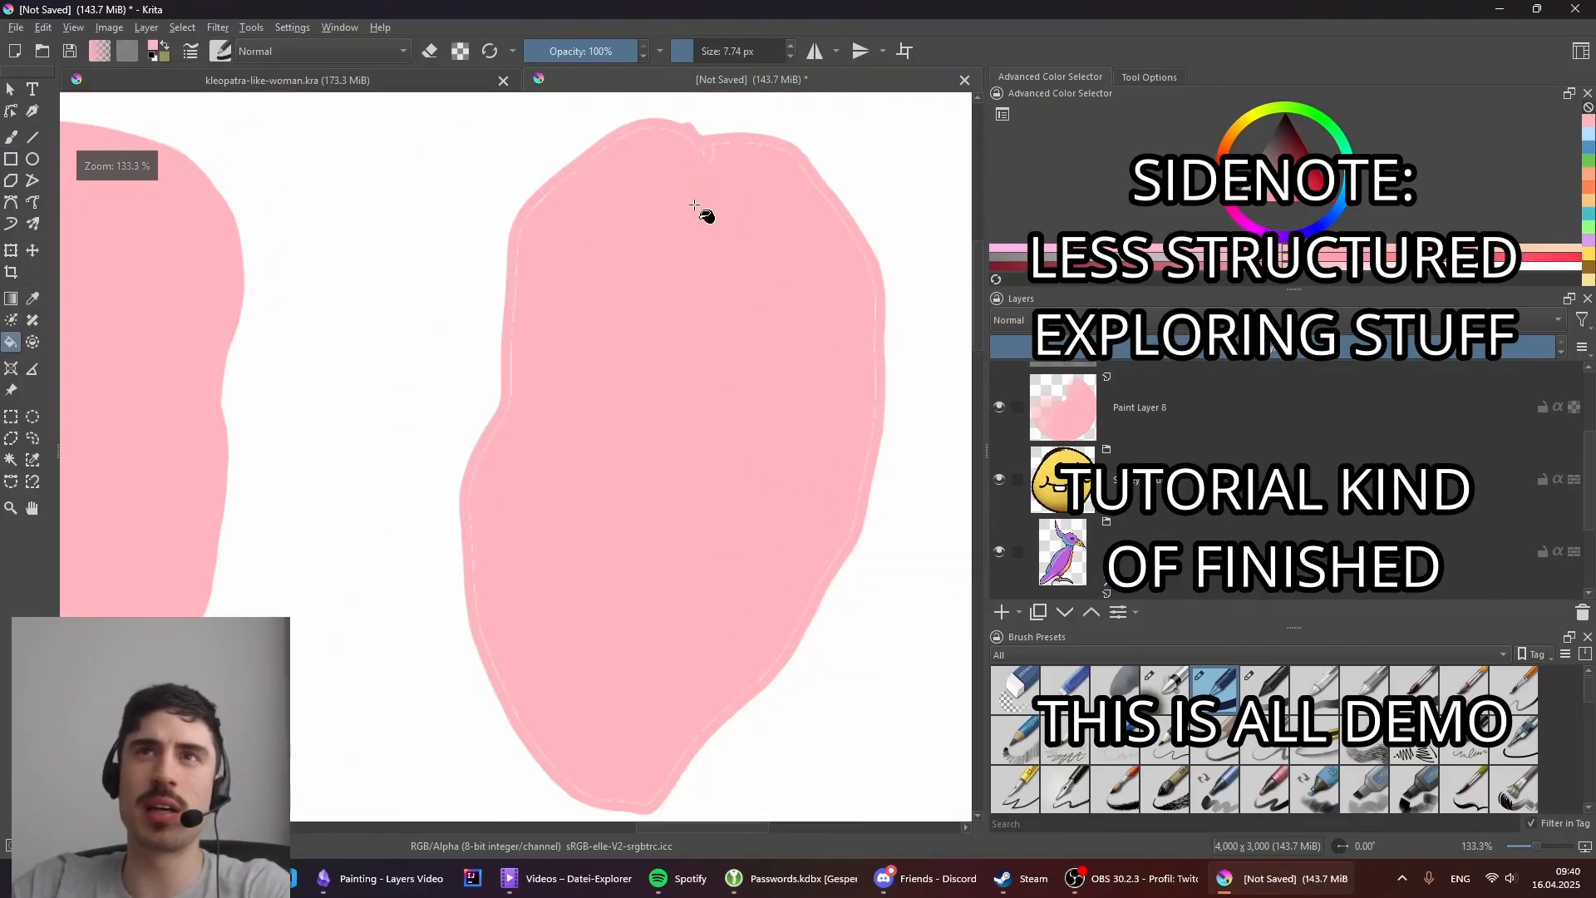
scroll(618, 344, "down", 1)
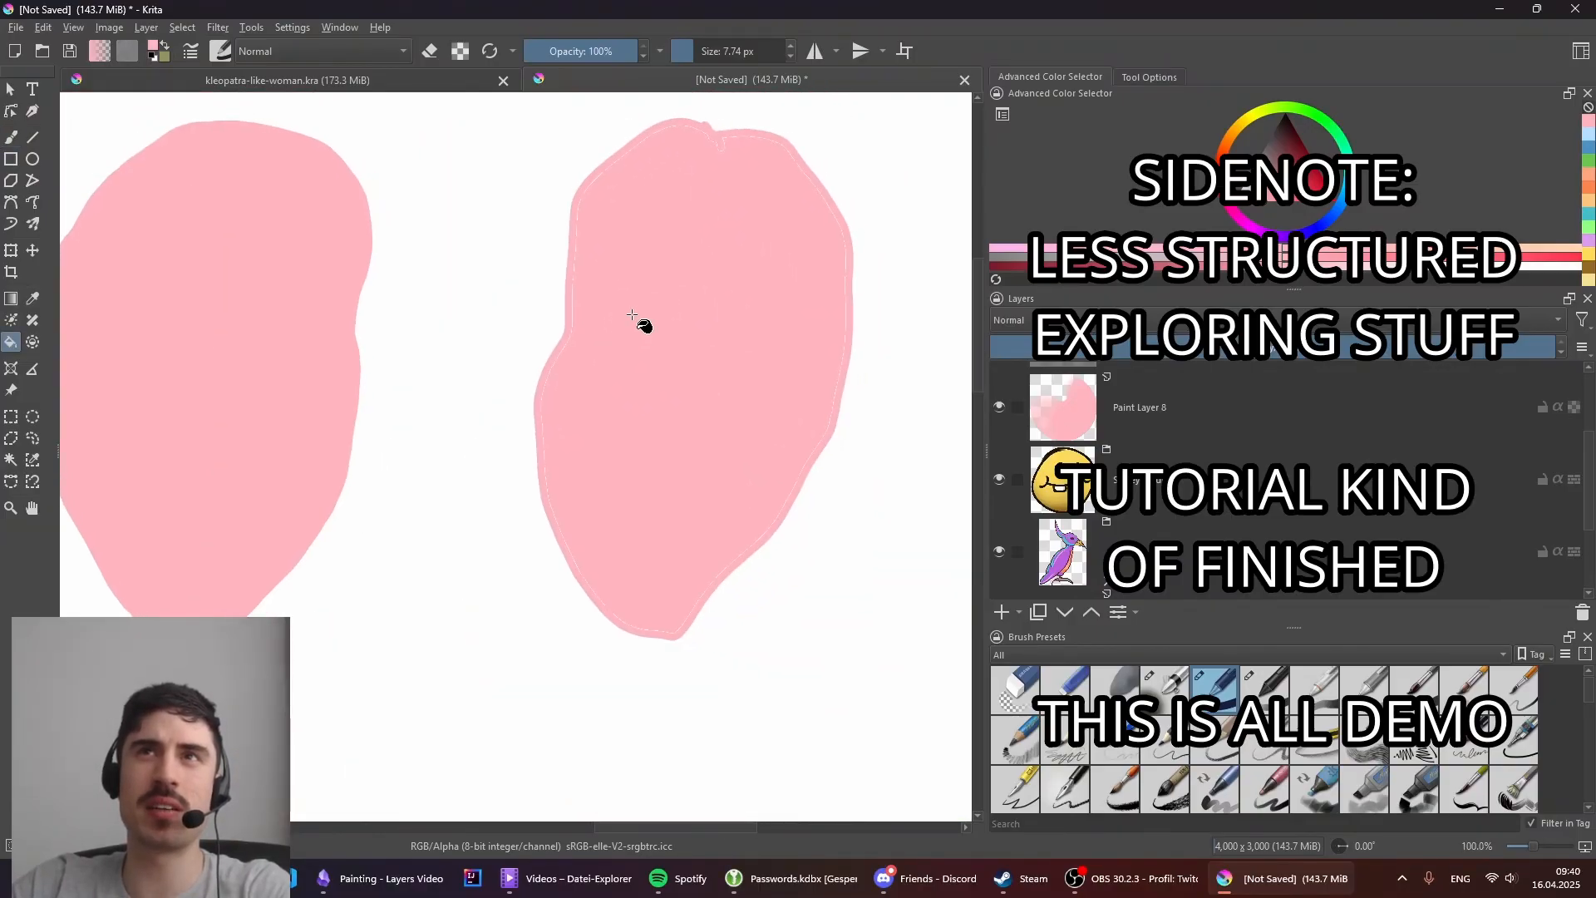
scroll(654, 172, "up", 6)
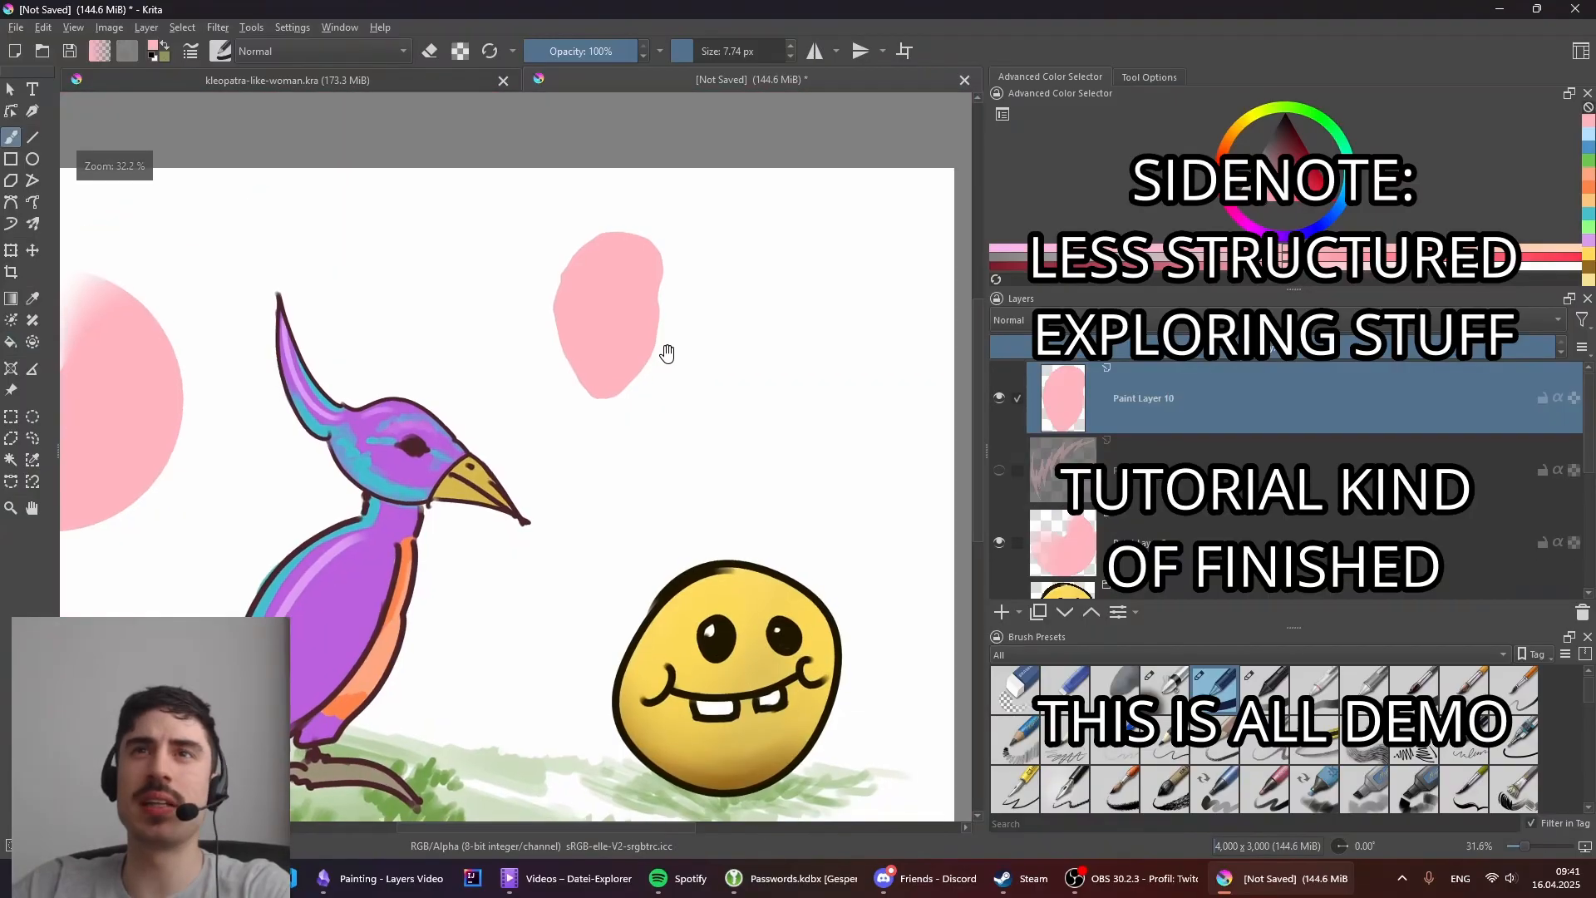
Step: Make a freehand arm-shaped selection that starts over the pink oval's lower edge and slopes down above the smiley
mouse_move(663, 349)
left_mouse_down()
mouse_move(813, 342)
mouse_move(733, 353)
left_mouse_up()
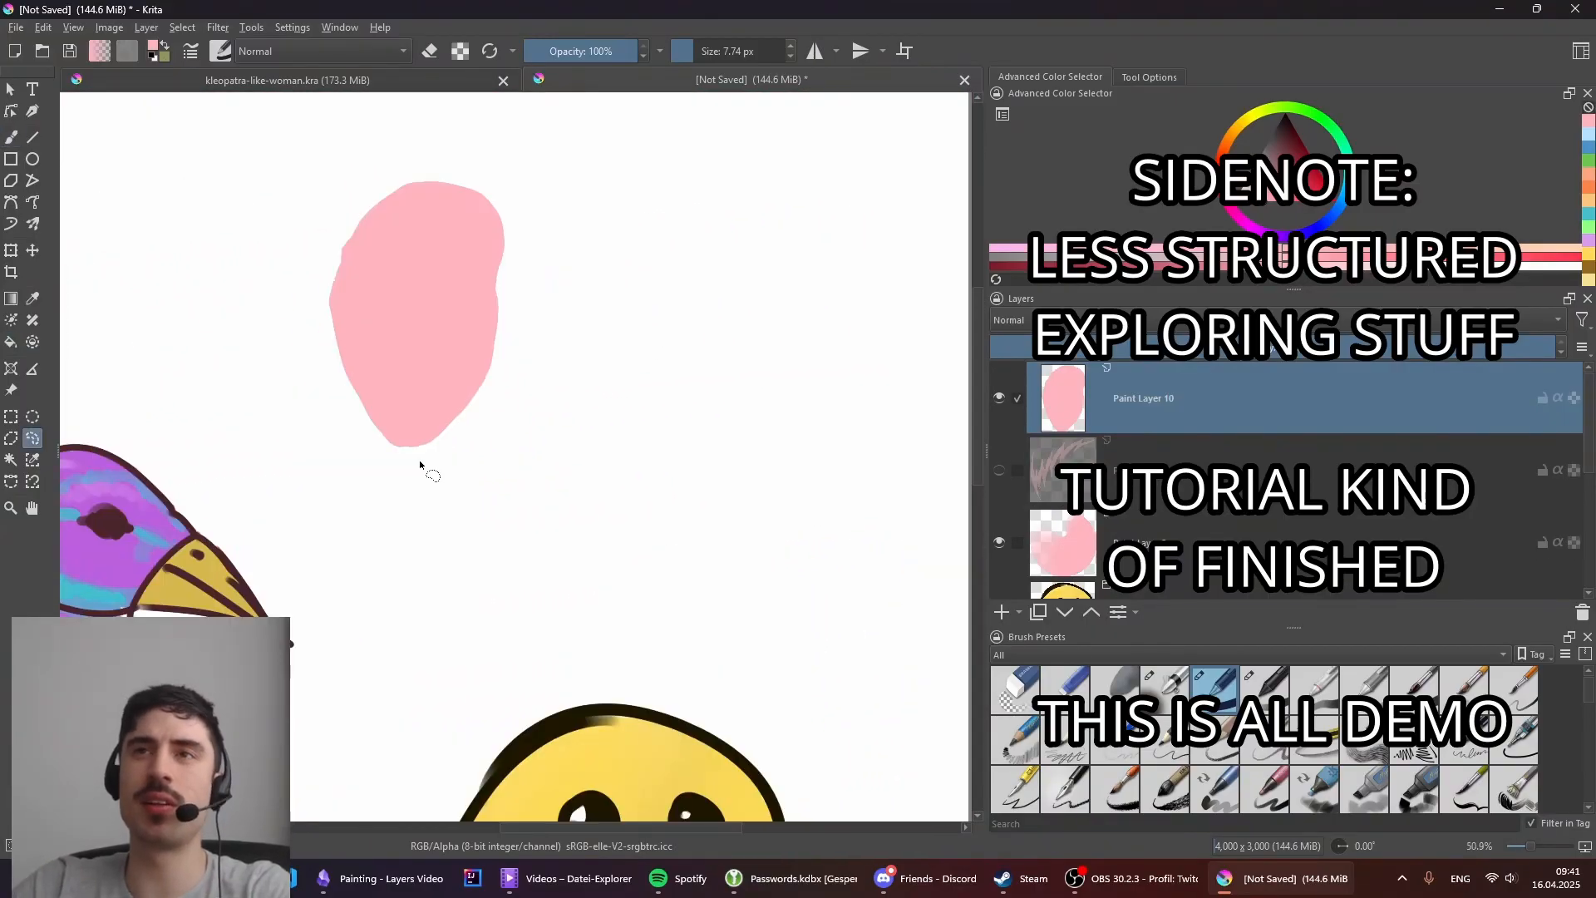
left_click_drag(629, 471, 544, 467)
mouse_move(496, 405)
left_mouse_down()
mouse_move(586, 583)
mouse_move(670, 601)
mouse_move(671, 534)
mouse_move(615, 445)
mouse_move(486, 344)
mouse_move(425, 329)
mouse_move(379, 379)
left_mouse_up()
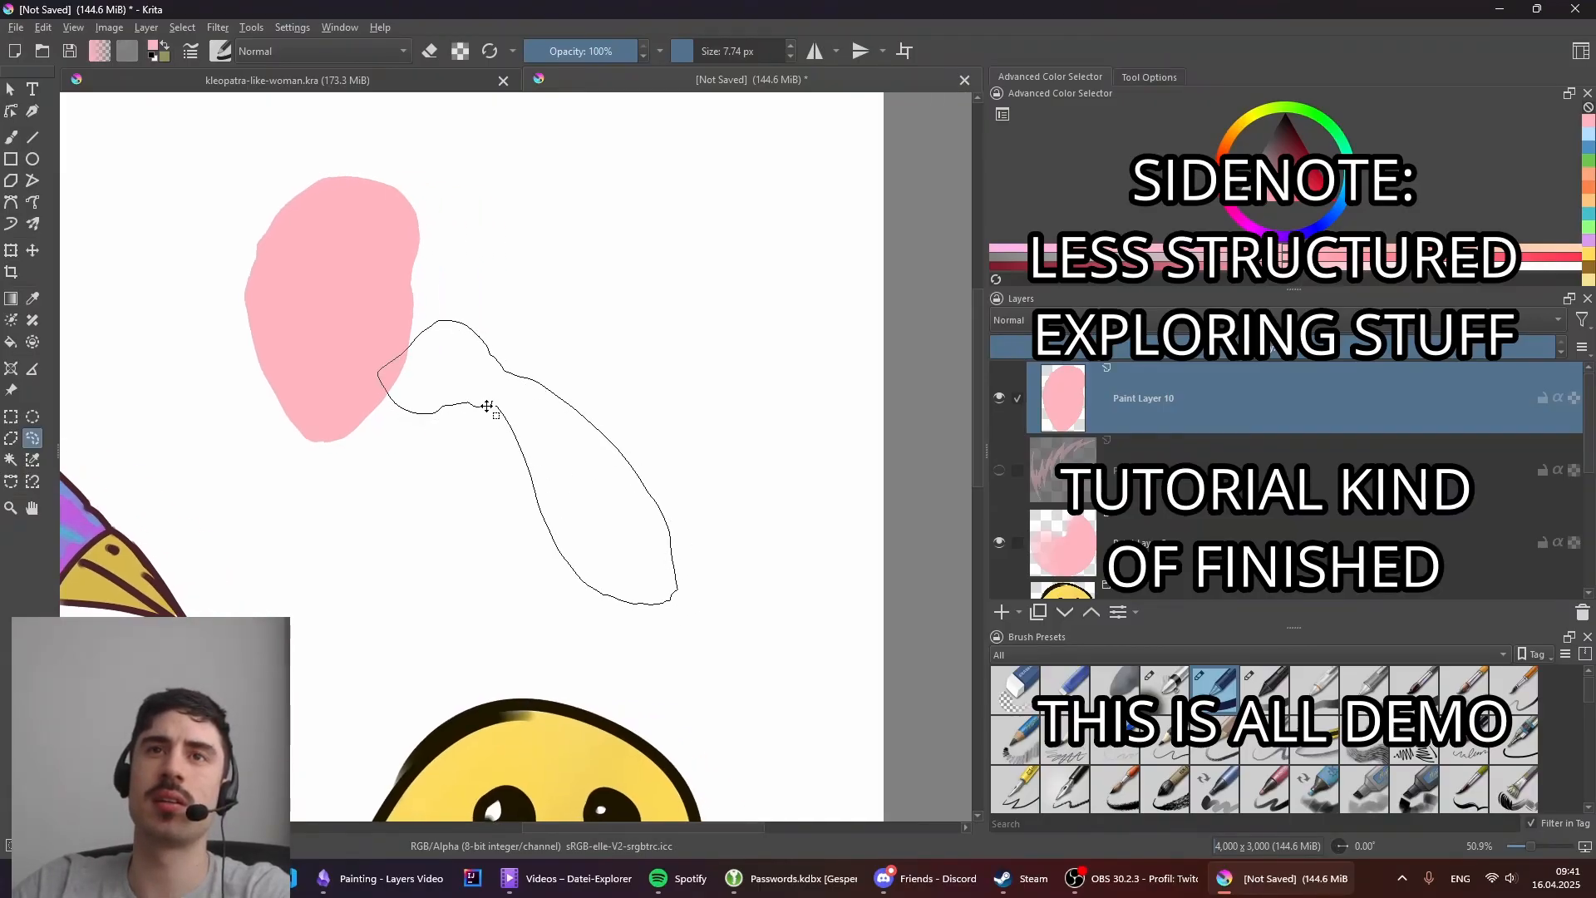
Step: On a new paint layer, paint the arm-shaped selection with a light skin tone at a 103.71 px brush size and deselect
key("b")
left_click_drag(559, 485, 610, 485, "shift")
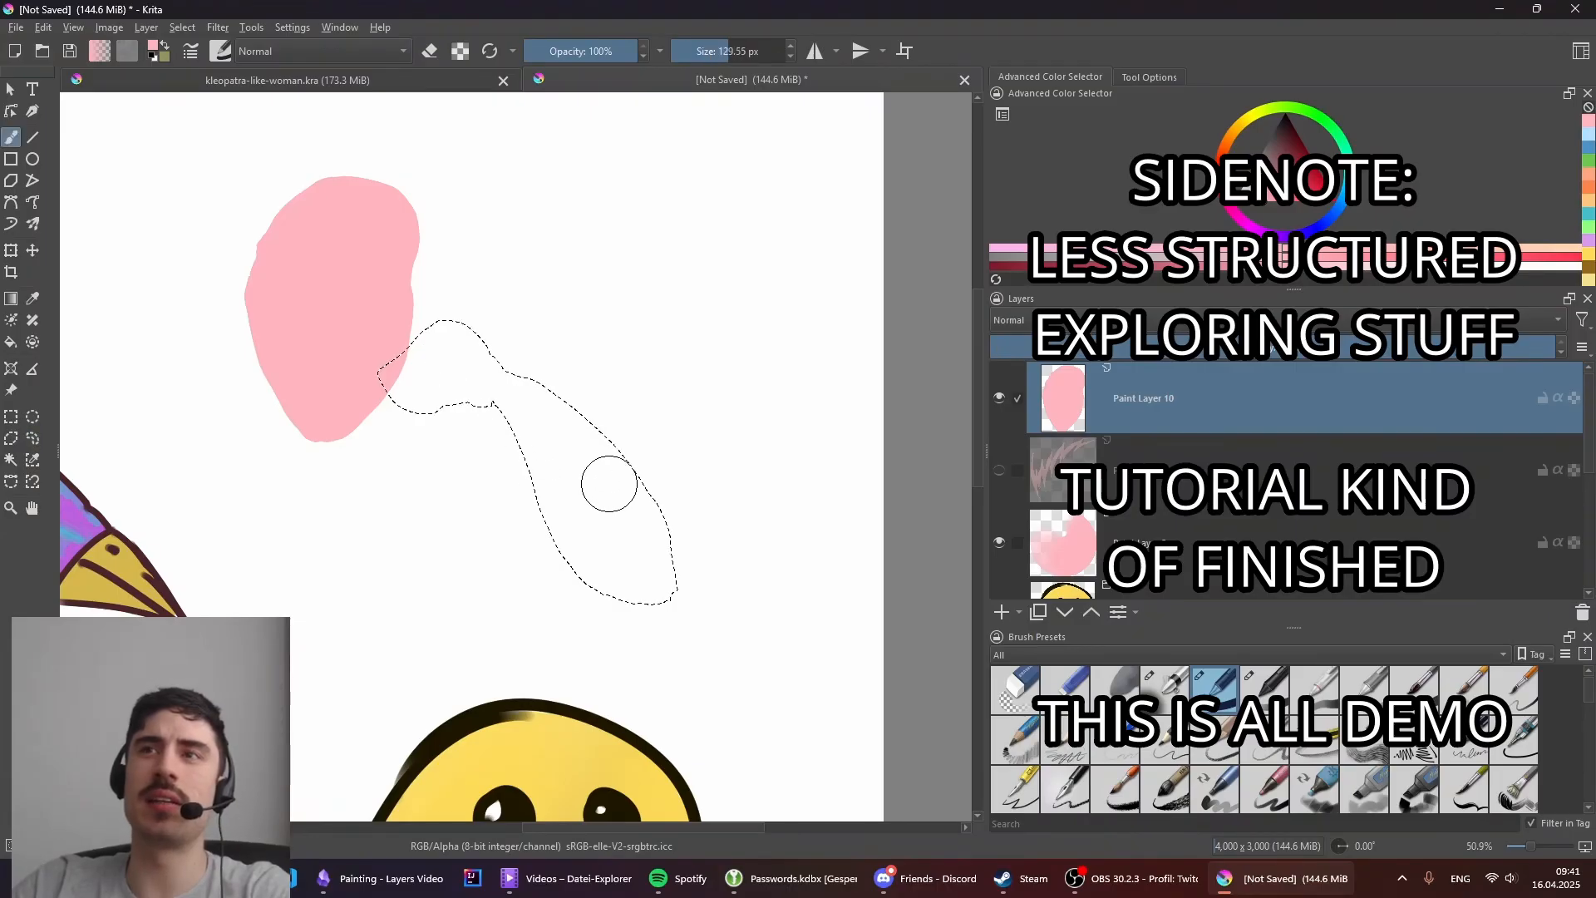
left_click(1001, 612)
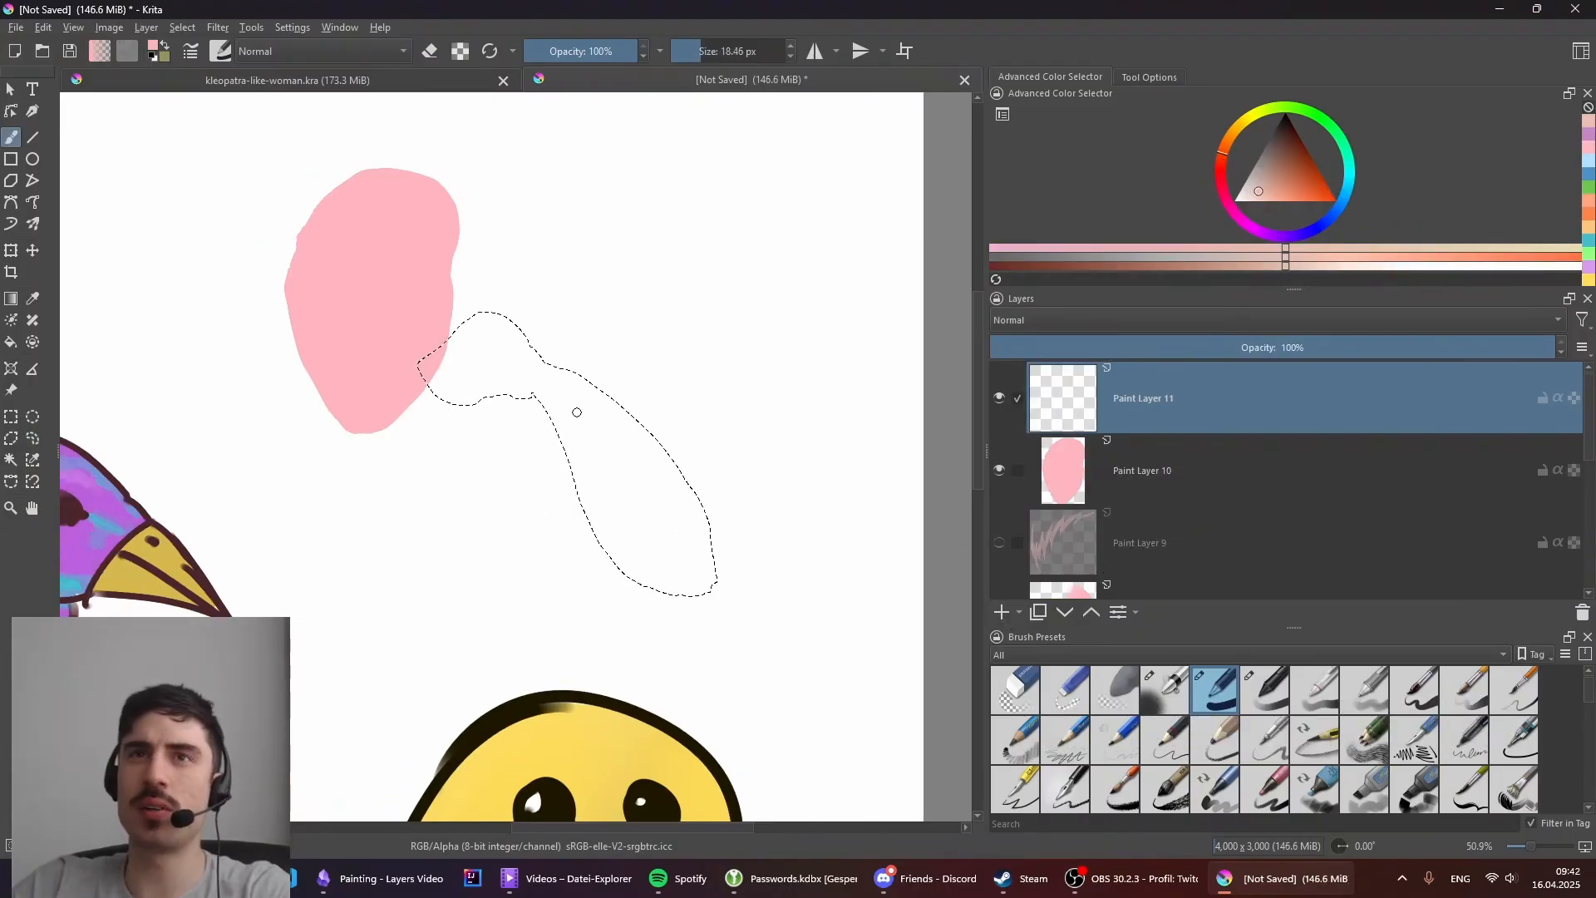
mouse_move(584, 407)
left_mouse_down("shift")
mouse_move(623, 406)
mouse_move(695, 606)
mouse_move(500, 294)
mouse_move(438, 296)
mouse_move(566, 346)
left_mouse_up("shift")
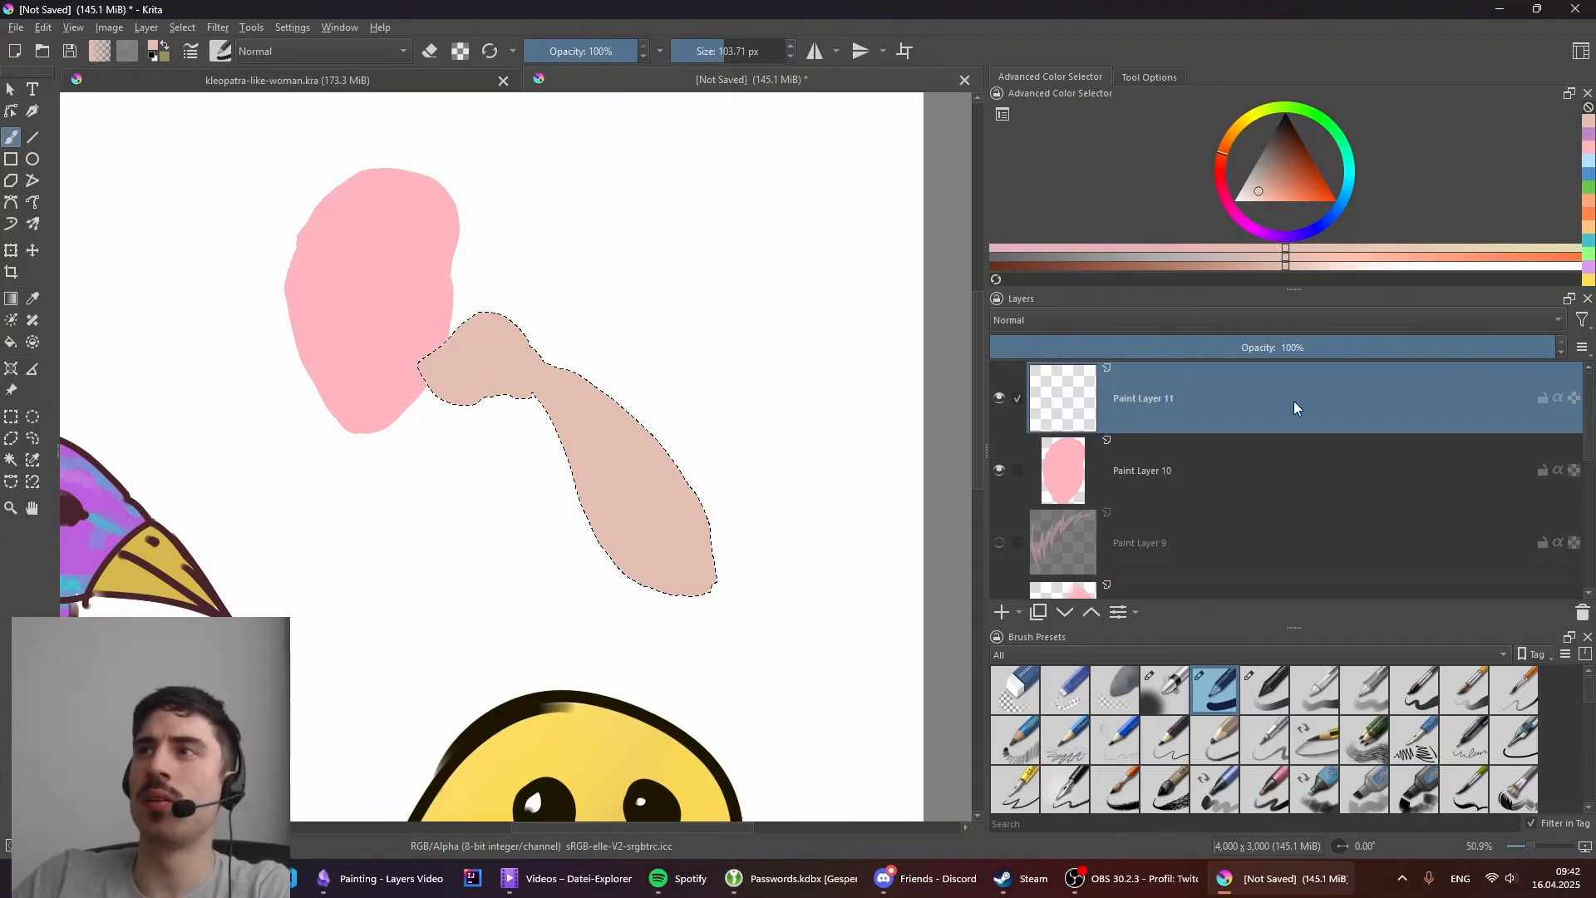
key("ctrl+shift+a")
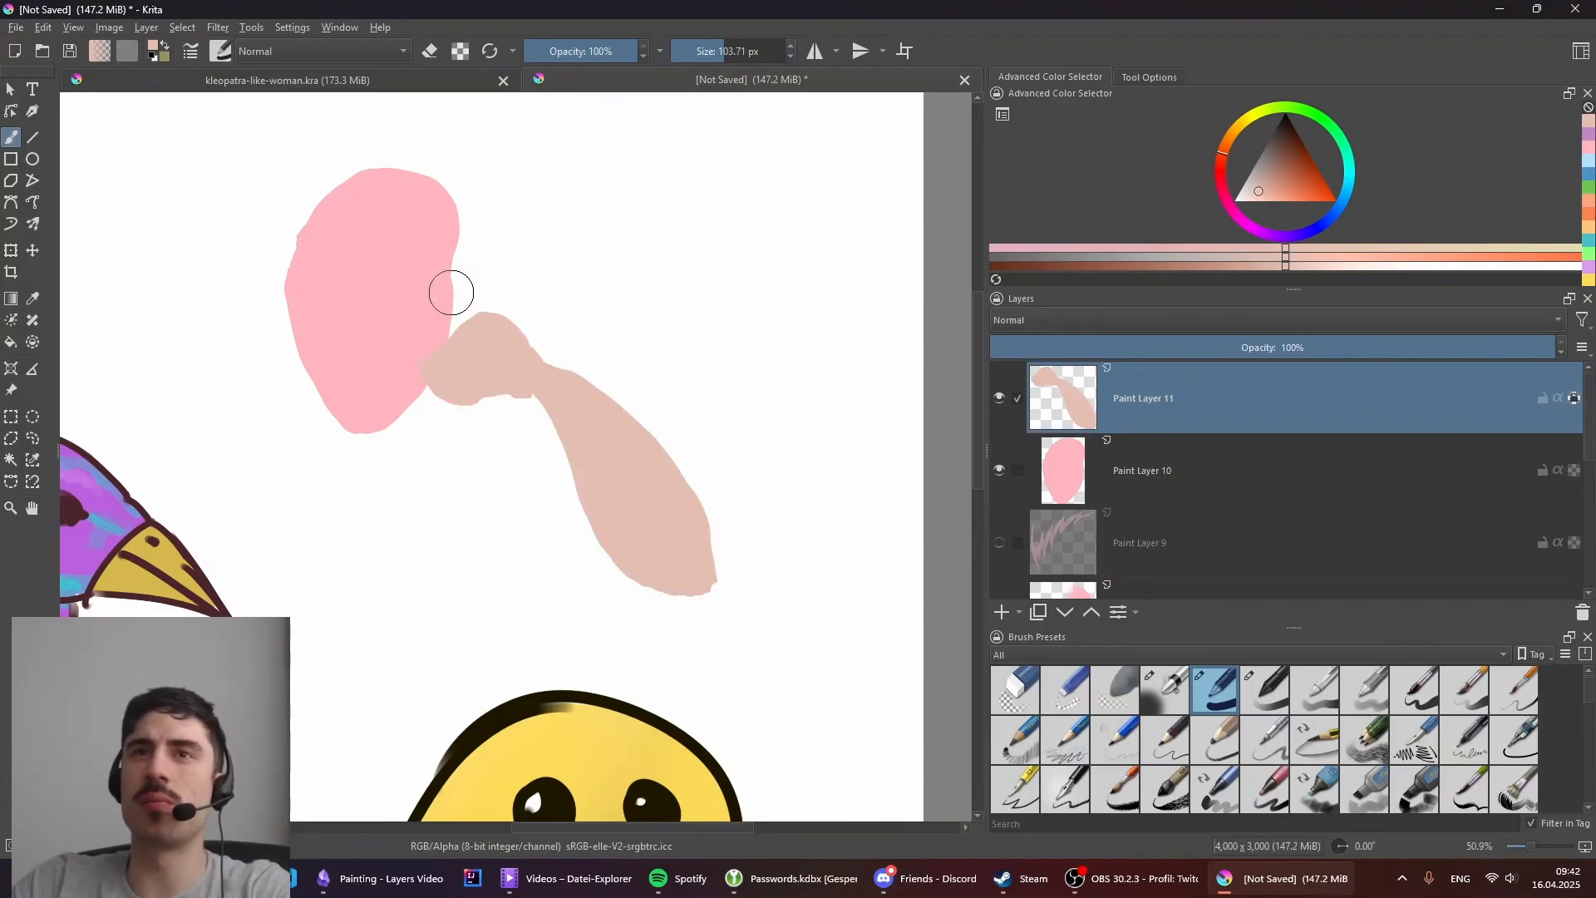
Step: With alpha locked on Paint Layer 11, shade the undersides of the fist and forearm in a darker skin tone using the soft airbrush preset
left_click_drag(617, 443, 595, 429, "shift")
left_click(1271, 177)
left_click_drag(640, 540, 598, 524, "shift")
left_click(1152, 707)
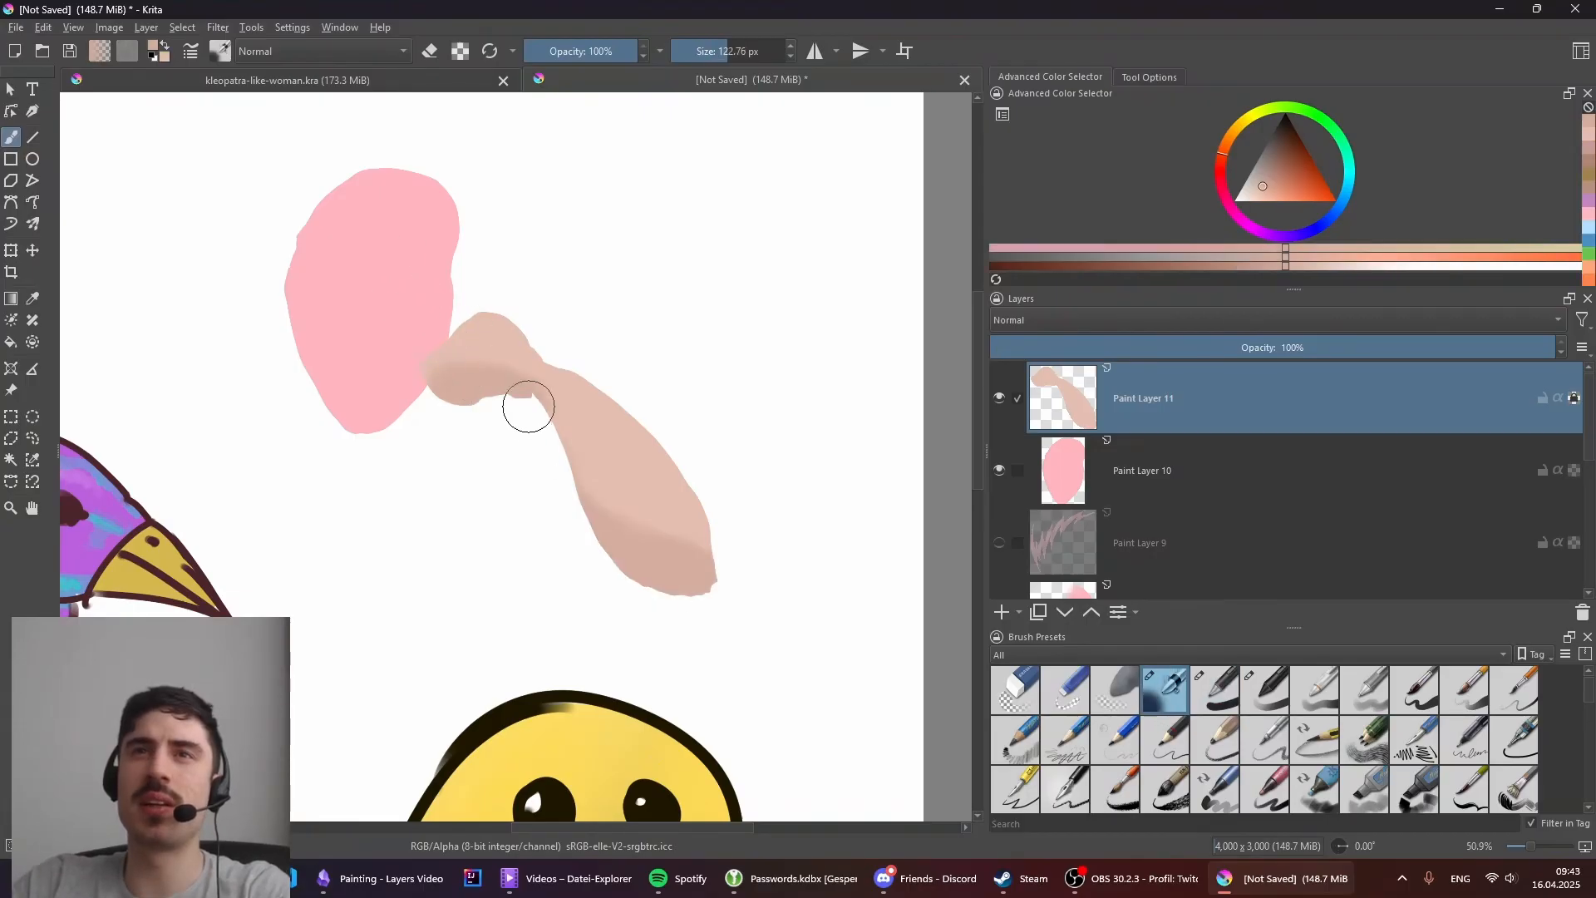
left_click_drag(569, 457, 581, 457)
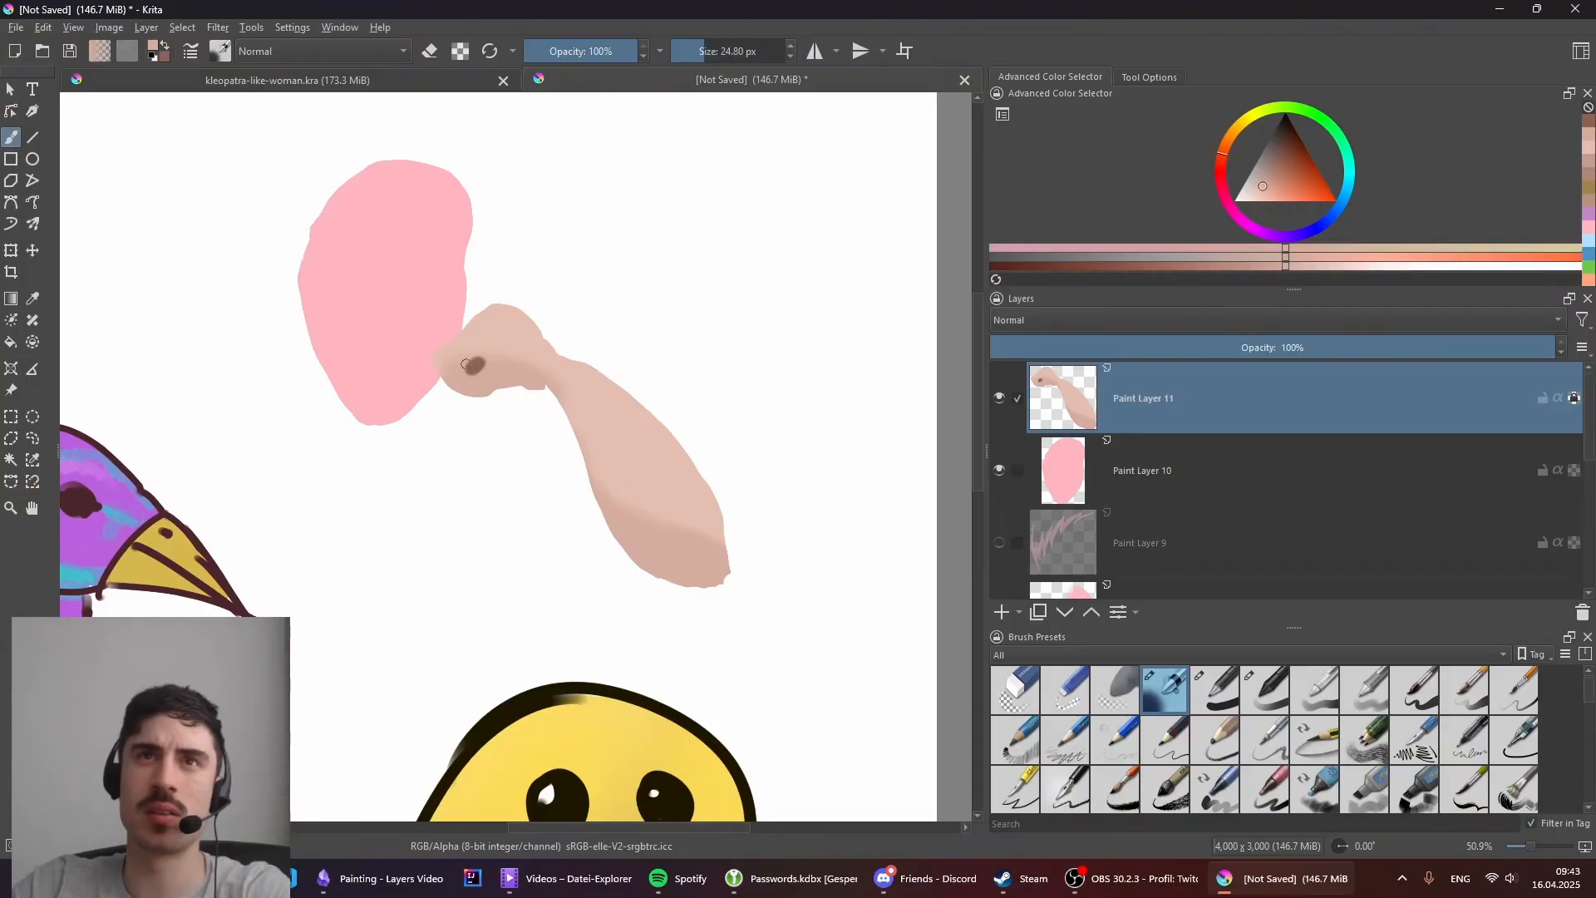
Step: Paint the finger folds and muscle shading on the fist and forearm with skin tones sampled from the arm at 24.80 px
left_click(474, 365, "ctrl")
mouse_move(471, 370)
left_mouse_down()
mouse_move(509, 379)
mouse_move(497, 366)
mouse_move(516, 362)
left_mouse_up()
key("e")
key("e")
left_click(476, 366, "ctrl")
left_click(483, 357, "ctrl")
left_click(499, 354, "ctrl")
mouse_move(484, 314)
left_mouse_down()
mouse_move(534, 339)
mouse_move(507, 369)
mouse_move(536, 374)
mouse_move(630, 532)
left_mouse_up()
left_click(499, 331, "ctrl")
left_click(476, 365, "ctrl")
left_click(635, 480, "ctrl")
scroll(702, 493, "down", 2)
scroll(698, 463, "up", 2)
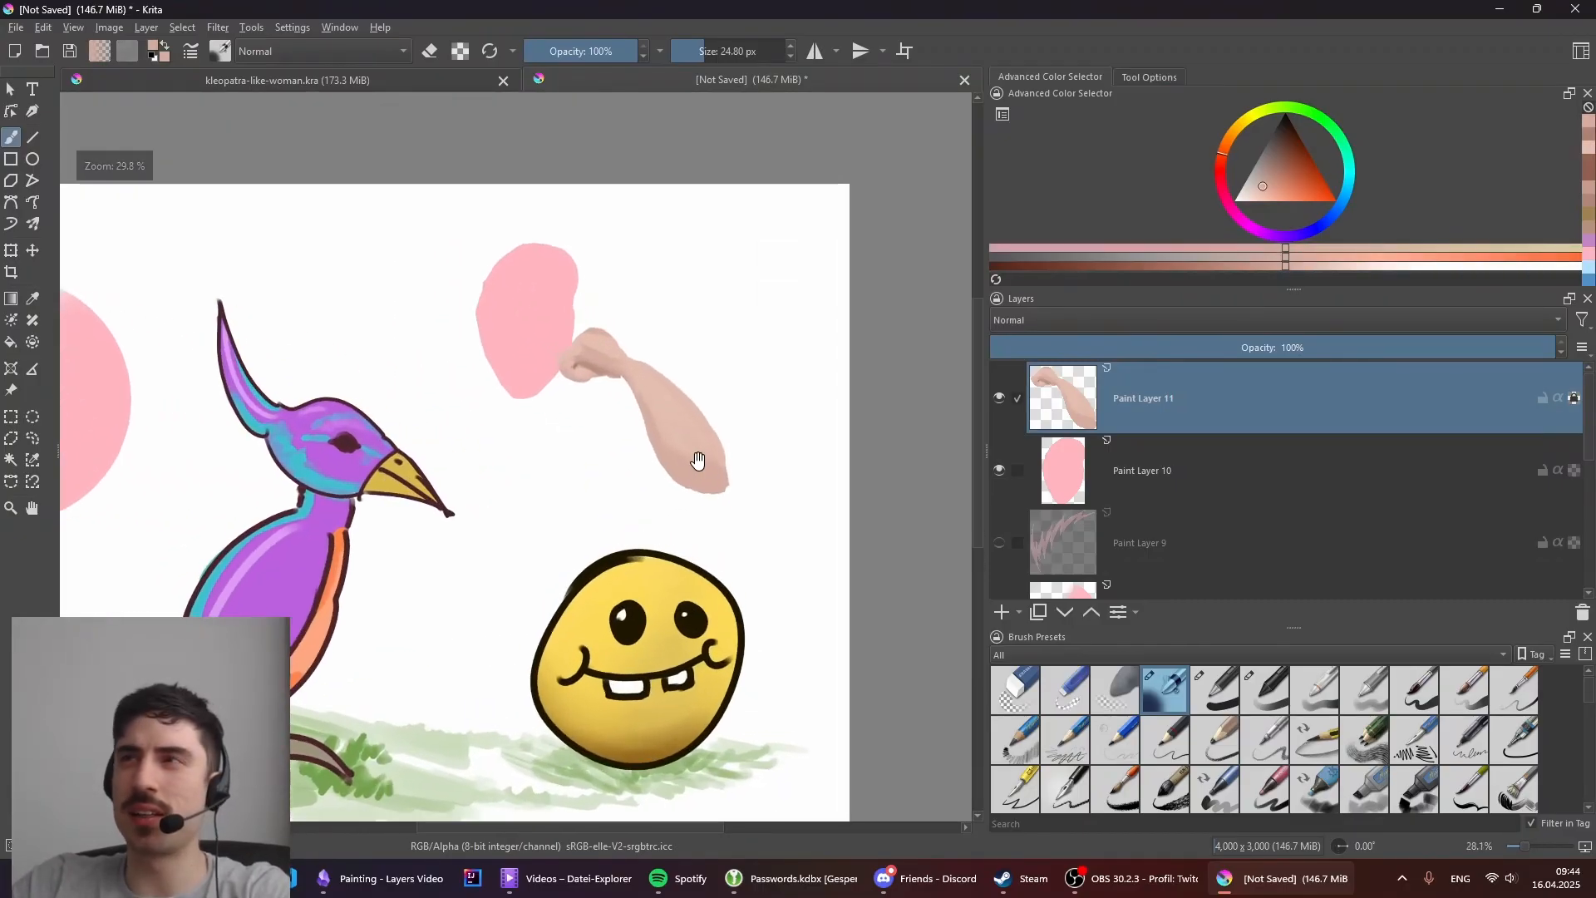
Step: Paint two dark pink eyes on the pink oval on Paint Layer 10, undoing unsatisfactory strokes
left_click(1473, 446)
scroll(486, 308, "up", 2)
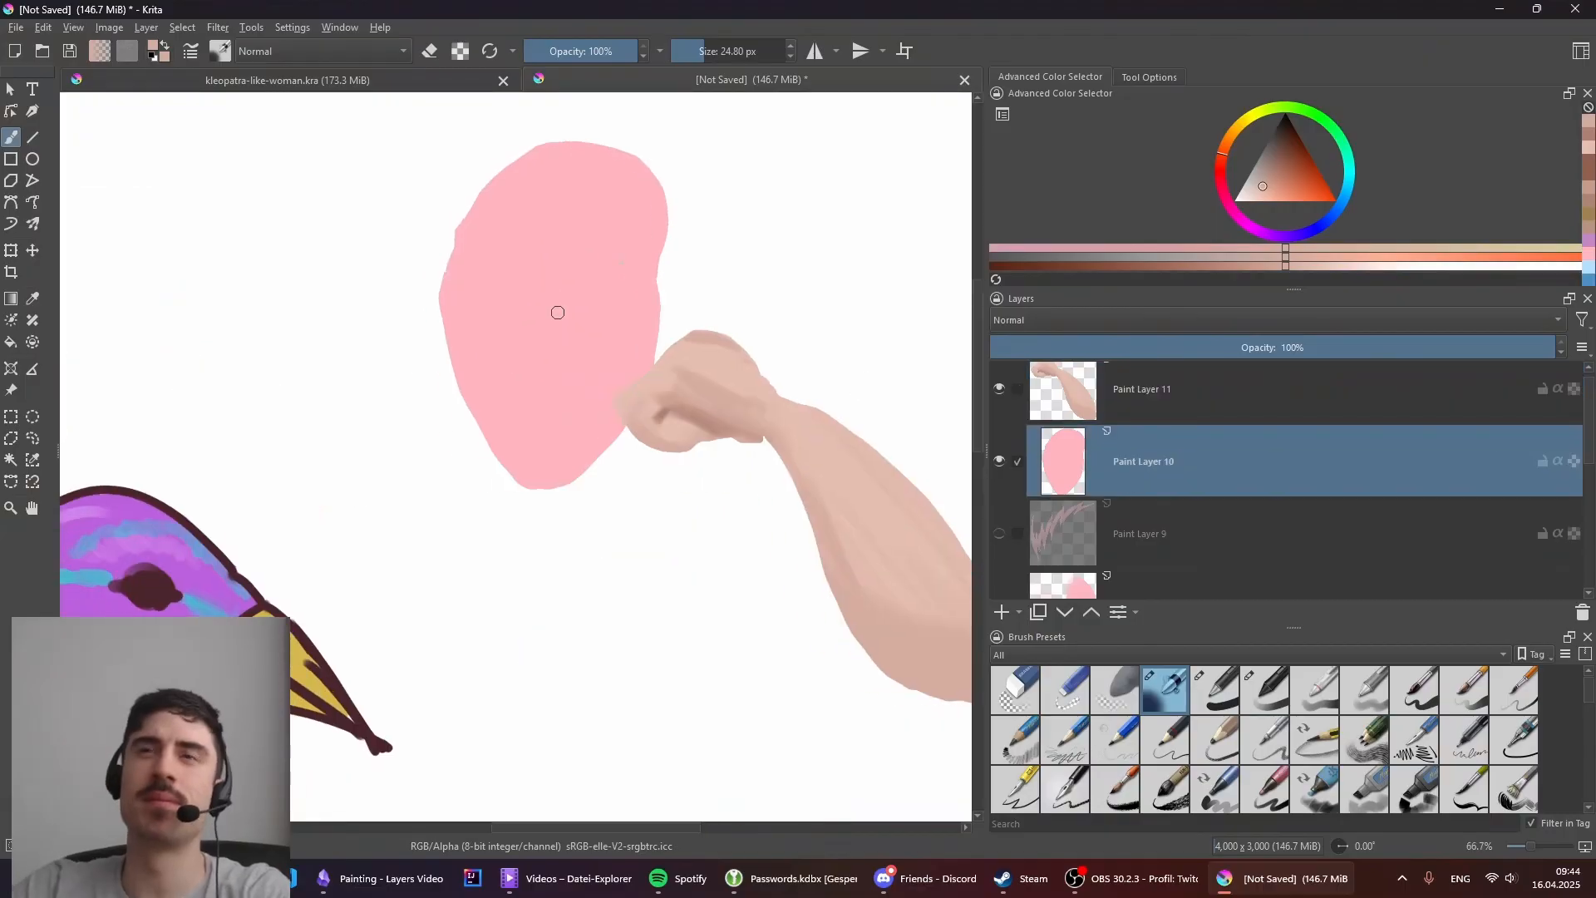
left_click(486, 303, "ctrl")
left_click_drag(482, 294, 477, 294)
left_click_drag(467, 309, 515, 314)
left_click_drag(482, 301, 499, 303)
key("ctrl+z")
key("ctrl+z")
key("ctrl+z")
key("ctrl+z")
mouse_move(462, 293)
left_mouse_down()
mouse_move(507, 281)
mouse_move(607, 303)
left_mouse_up()
left_click_drag(568, 294, 631, 296)
scroll(545, 360, "down", 1)
Step: Paint an open smiling mouth with white teeth on the pink face and refine the upper eyelids
left_click_drag(495, 373, 572, 388)
left_click(428, 391, "ctrl")
scroll(613, 339, "up", 2)
left_click(487, 278, "ctrl")
left_click_drag(432, 273, 632, 265)
left_click(449, 276, "ctrl")
key("ctrl+z")
left_click_drag(583, 281, 597, 268)
mouse_move(447, 409)
left_mouse_down()
mouse_move(547, 414)
mouse_move(481, 432)
mouse_move(531, 419)
mouse_move(509, 436)
left_mouse_up()
left_click_drag(591, 366, 580, 487)
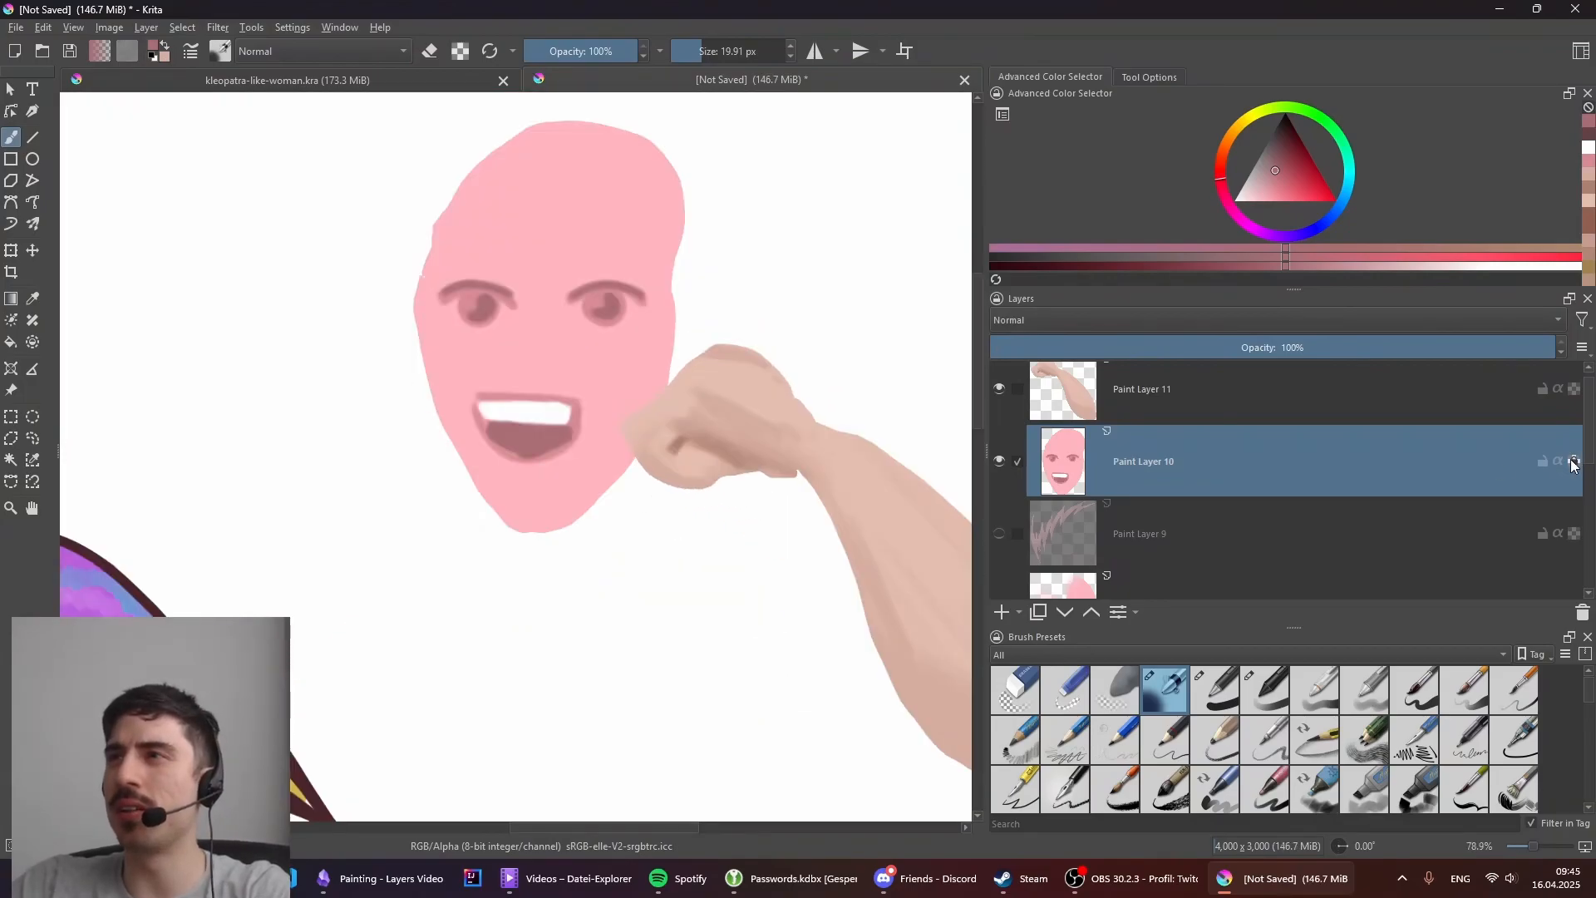
Step: With alpha locked on Paint Layer 10, shade the side of the forehead and the jaw in darker pink
left_click(648, 225, "ctrl")
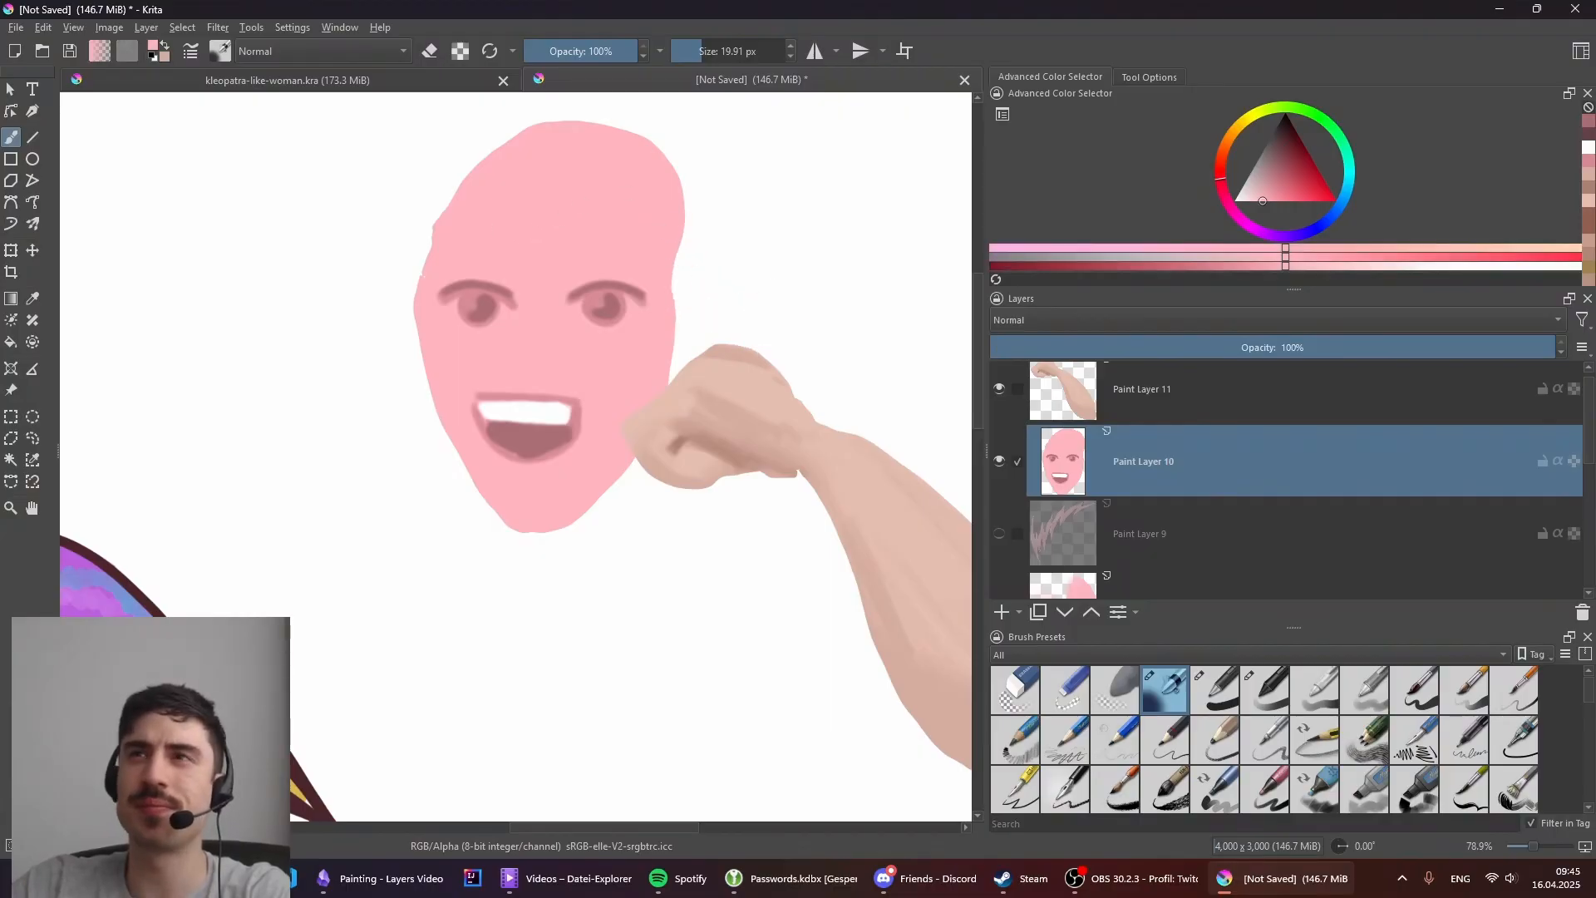
left_click(635, 285, "ctrl")
left_click_drag(655, 249, 726, 249, "shift")
mouse_move(663, 232)
left_mouse_down()
mouse_move(655, 149)
mouse_move(672, 244)
mouse_move(606, 125)
mouse_move(670, 242)
mouse_move(579, 128)
left_mouse_up()
key("ctrl+z")
key("ctrl+z")
mouse_move(687, 214)
left_mouse_down()
mouse_move(658, 254)
mouse_move(634, 192)
left_mouse_up()
mouse_move(611, 499)
left_mouse_down()
mouse_move(558, 482)
mouse_move(493, 518)
mouse_move(606, 485)
mouse_move(666, 356)
left_mouse_up()
Step: Paint a nose and two eyebrows on the pink face in darker pink at a 23.39 px brush size
mouse_move(402, 338)
left_mouse_down("shift")
mouse_move(440, 339)
mouse_move(383, 338)
left_mouse_up("shift")
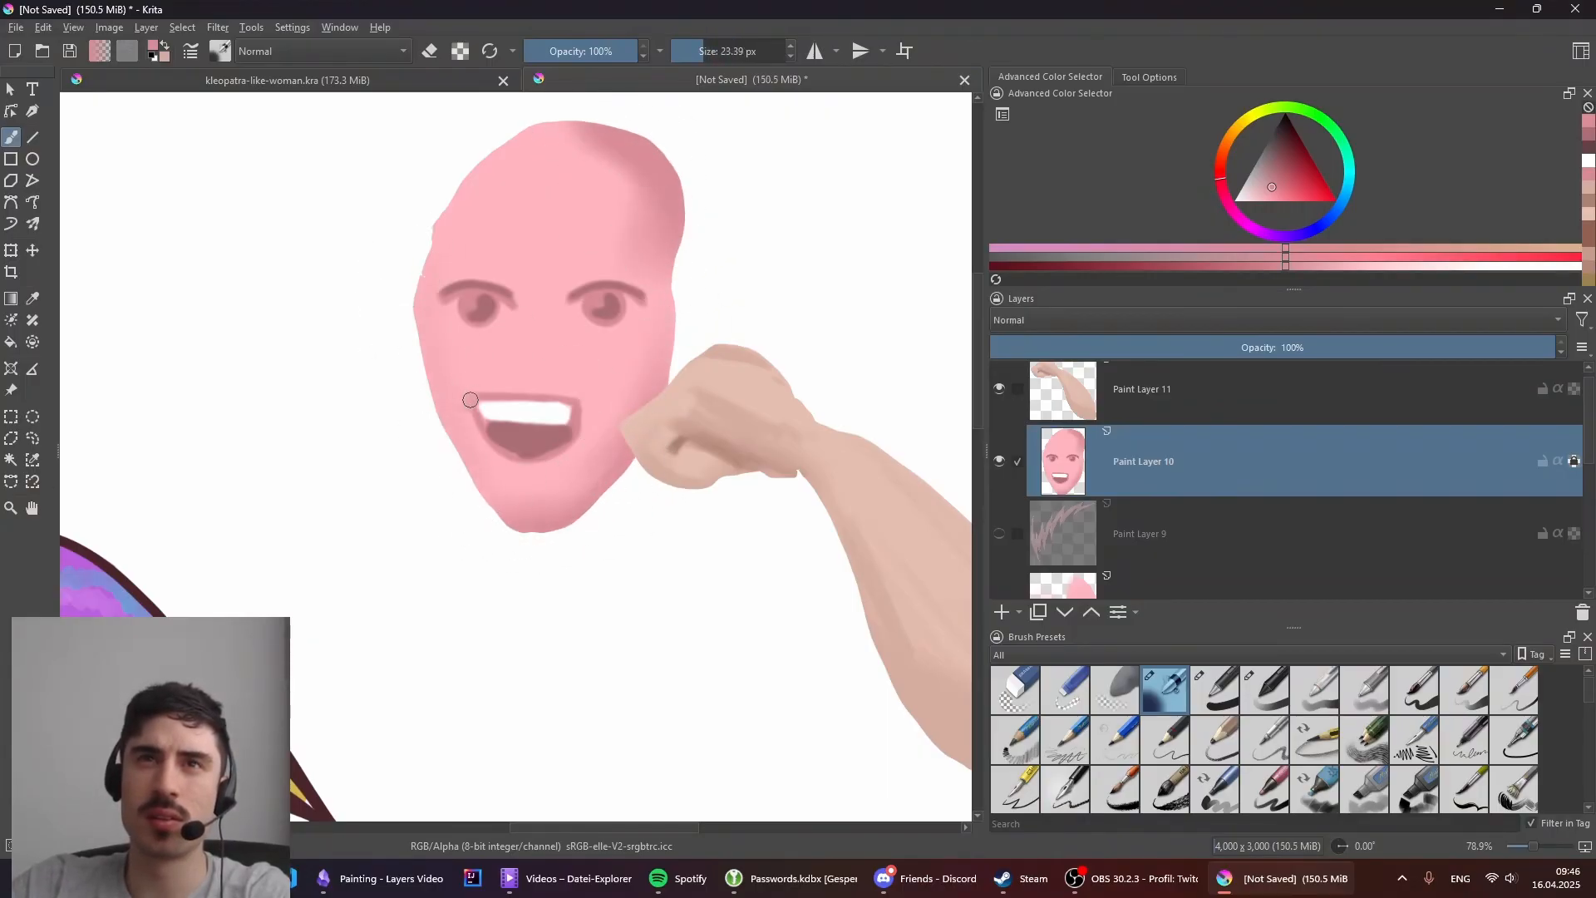
left_click_drag(509, 366, 591, 372)
scroll(506, 332, "up", 2)
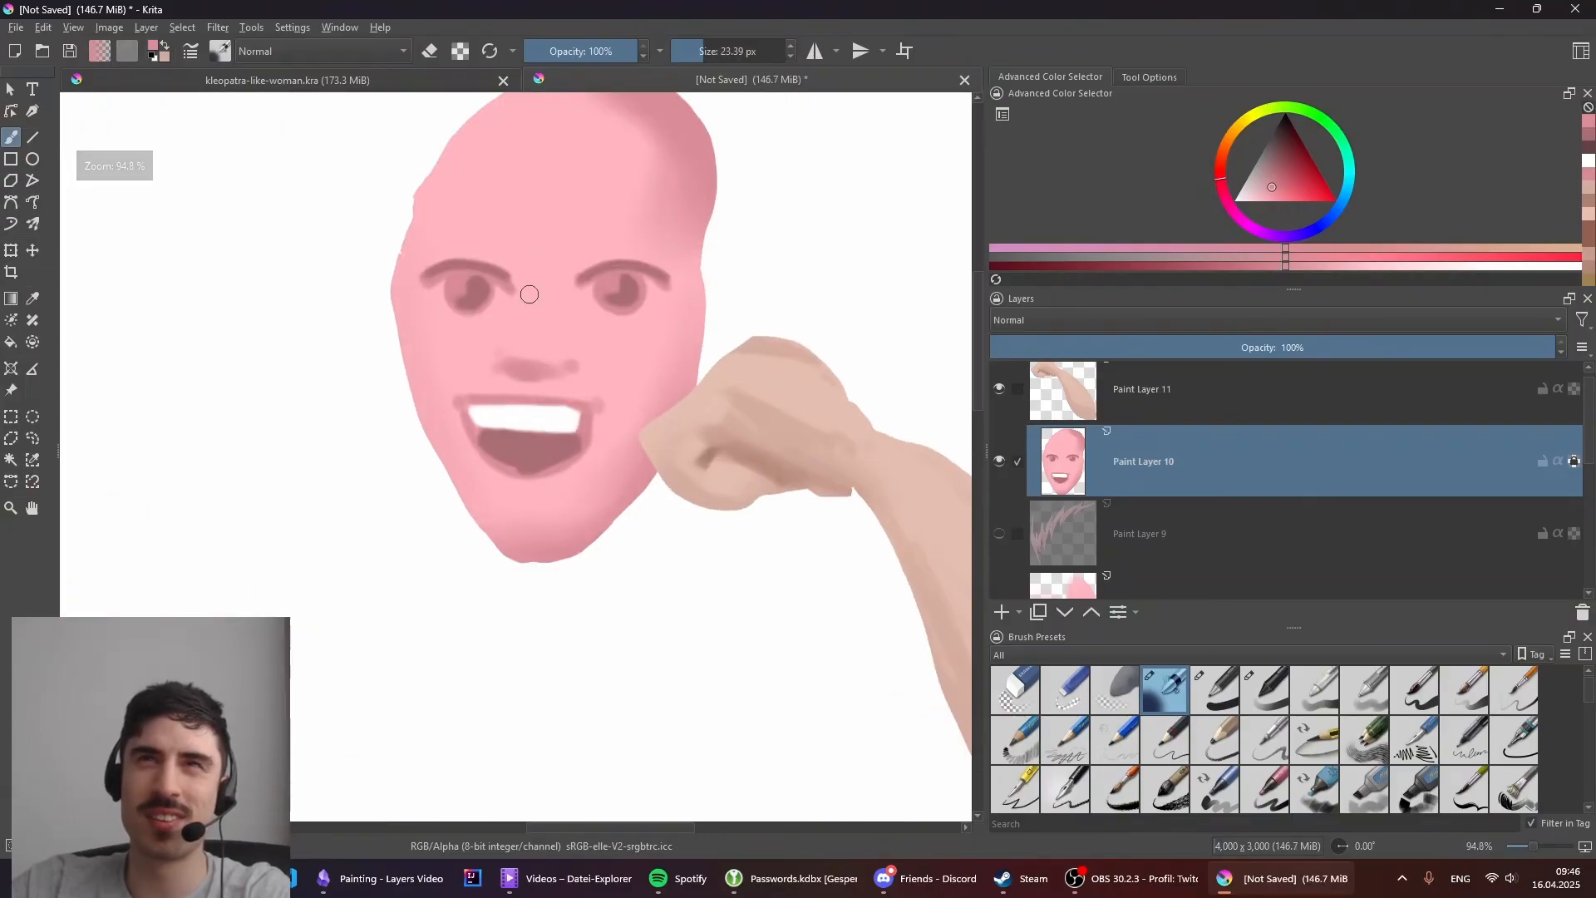
left_click_drag(481, 254, 520, 249)
mouse_move(588, 249)
left_mouse_down()
mouse_move(678, 243)
mouse_move(665, 239)
left_mouse_up()
scroll(695, 186, "down", 2)
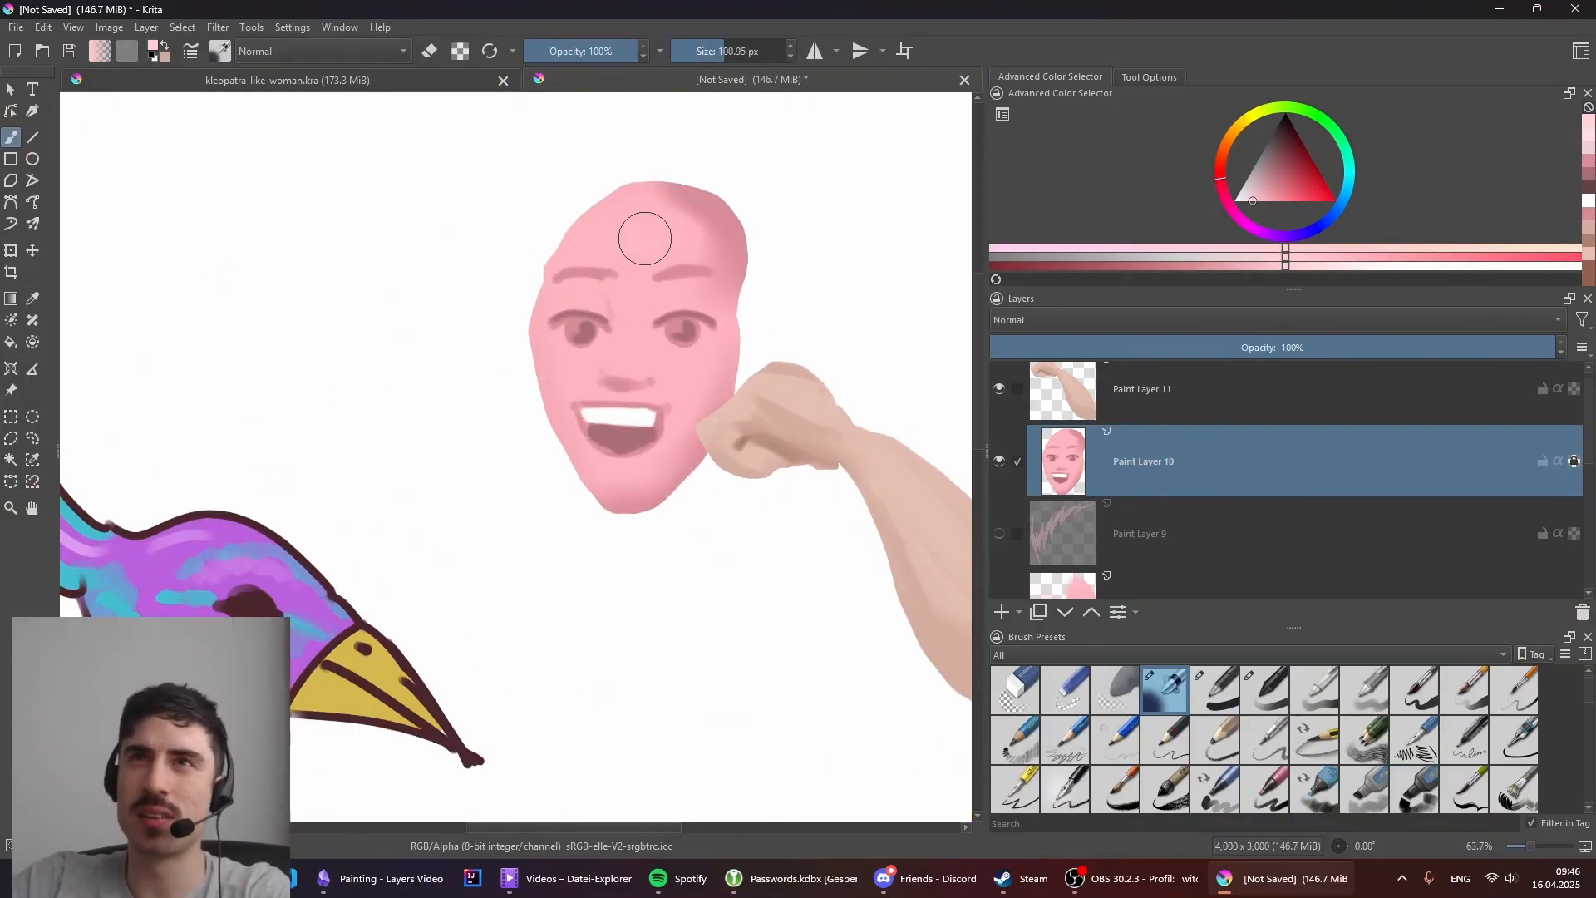
Step: Add lighter pink highlights to the face's forehead and nose, reducing the brush to 24.39 px for the small areas
left_click(1258, 202)
left_click(1252, 200)
left_click_drag(628, 322, 582, 322, "shift")
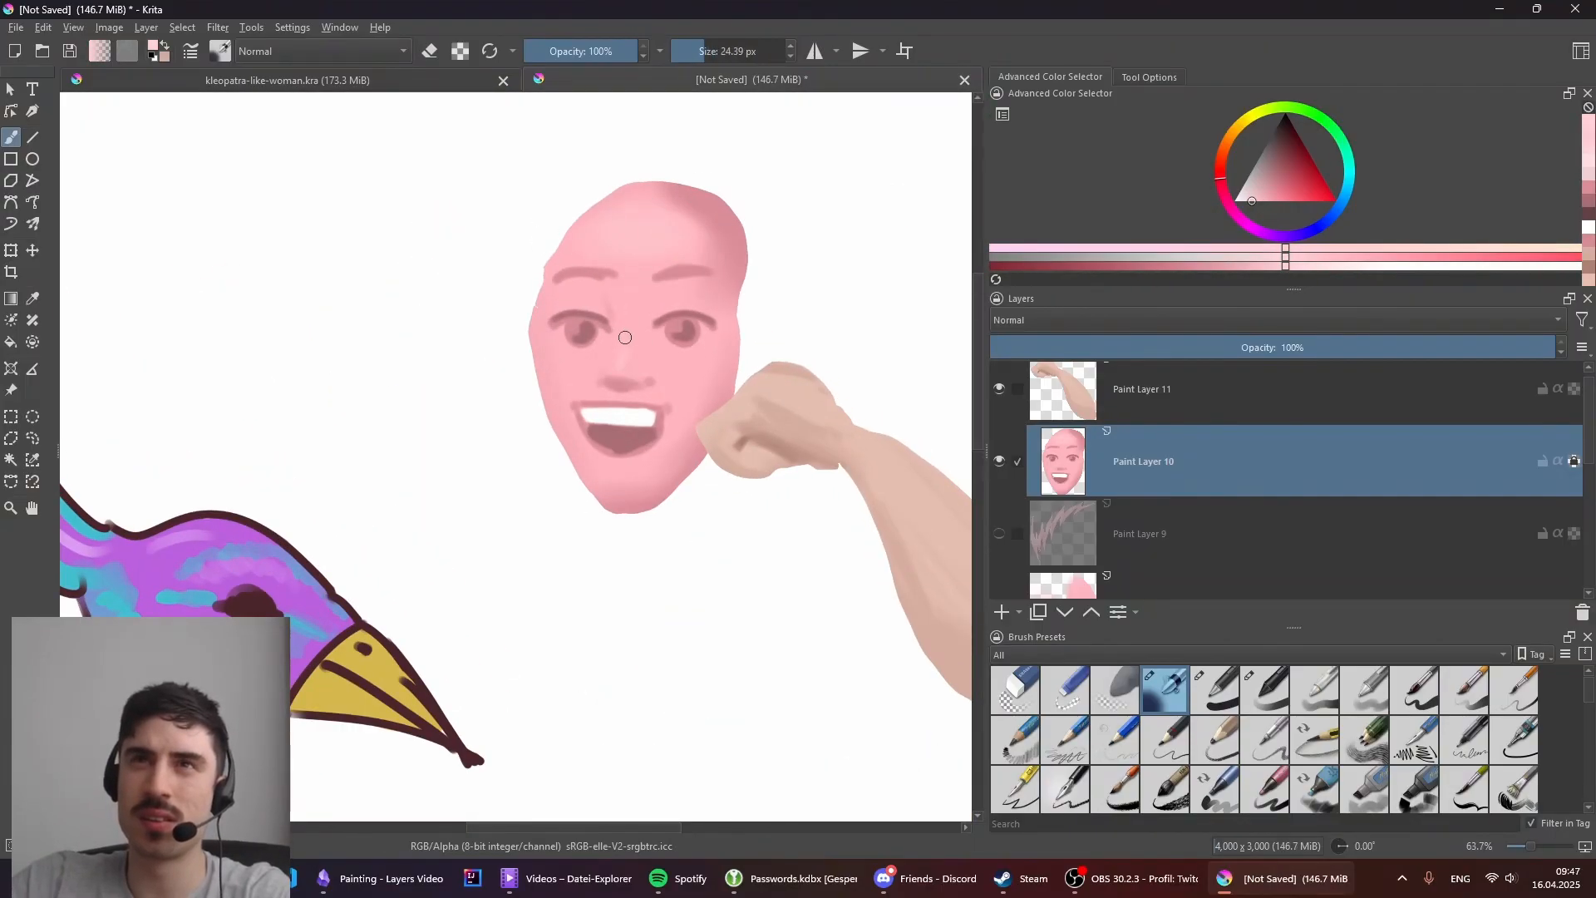
scroll(682, 438, "down", 2)
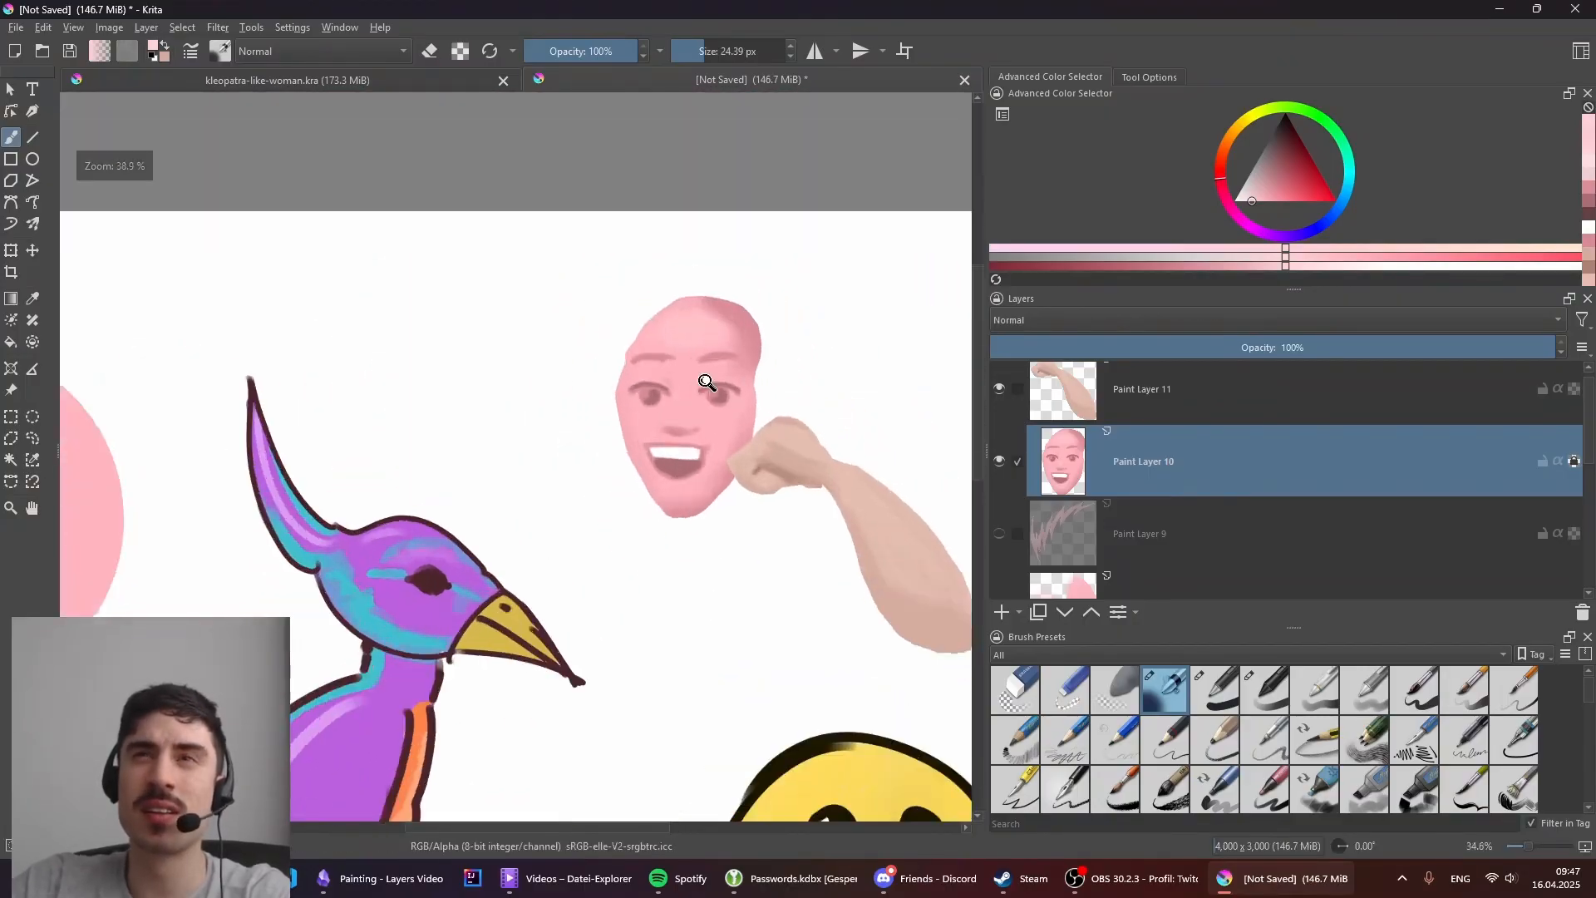
Step: On Paint Layer 11 without alpha lock, paint a skin-toned patch over the bird's beak at a 38.30 px brush size
scroll(682, 438, "up", 3)
left_click(682, 438, "ctrl")
scroll(731, 477, "down", 3)
mouse_move(571, 436)
left_mouse_down()
mouse_move(542, 463)
mouse_move(503, 442)
left_mouse_up()
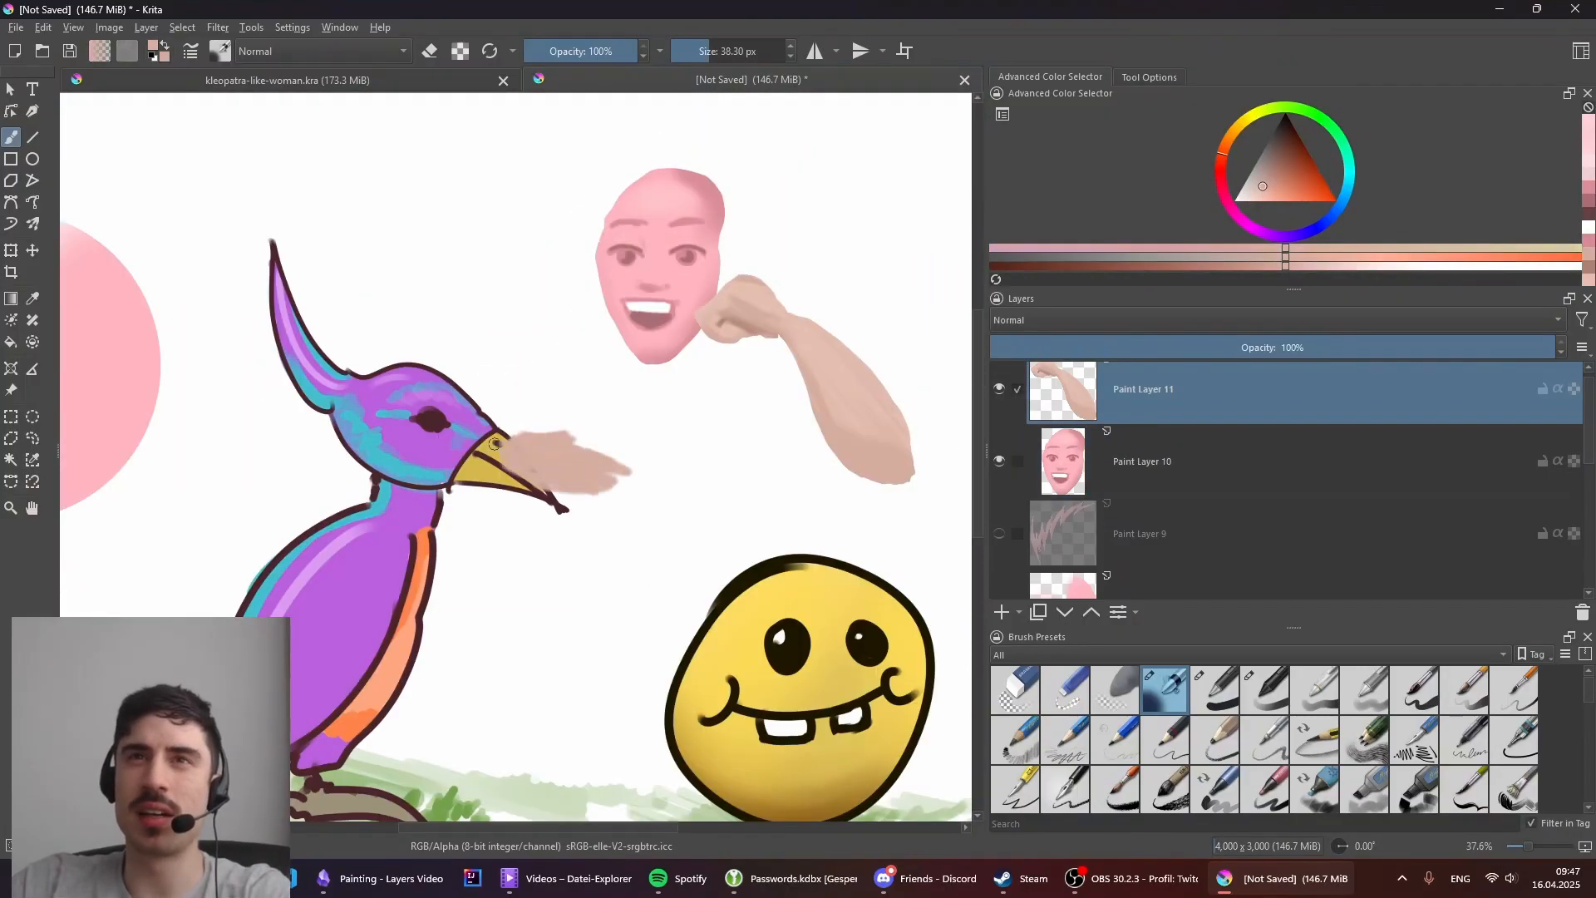
scroll(599, 499, "down", 3)
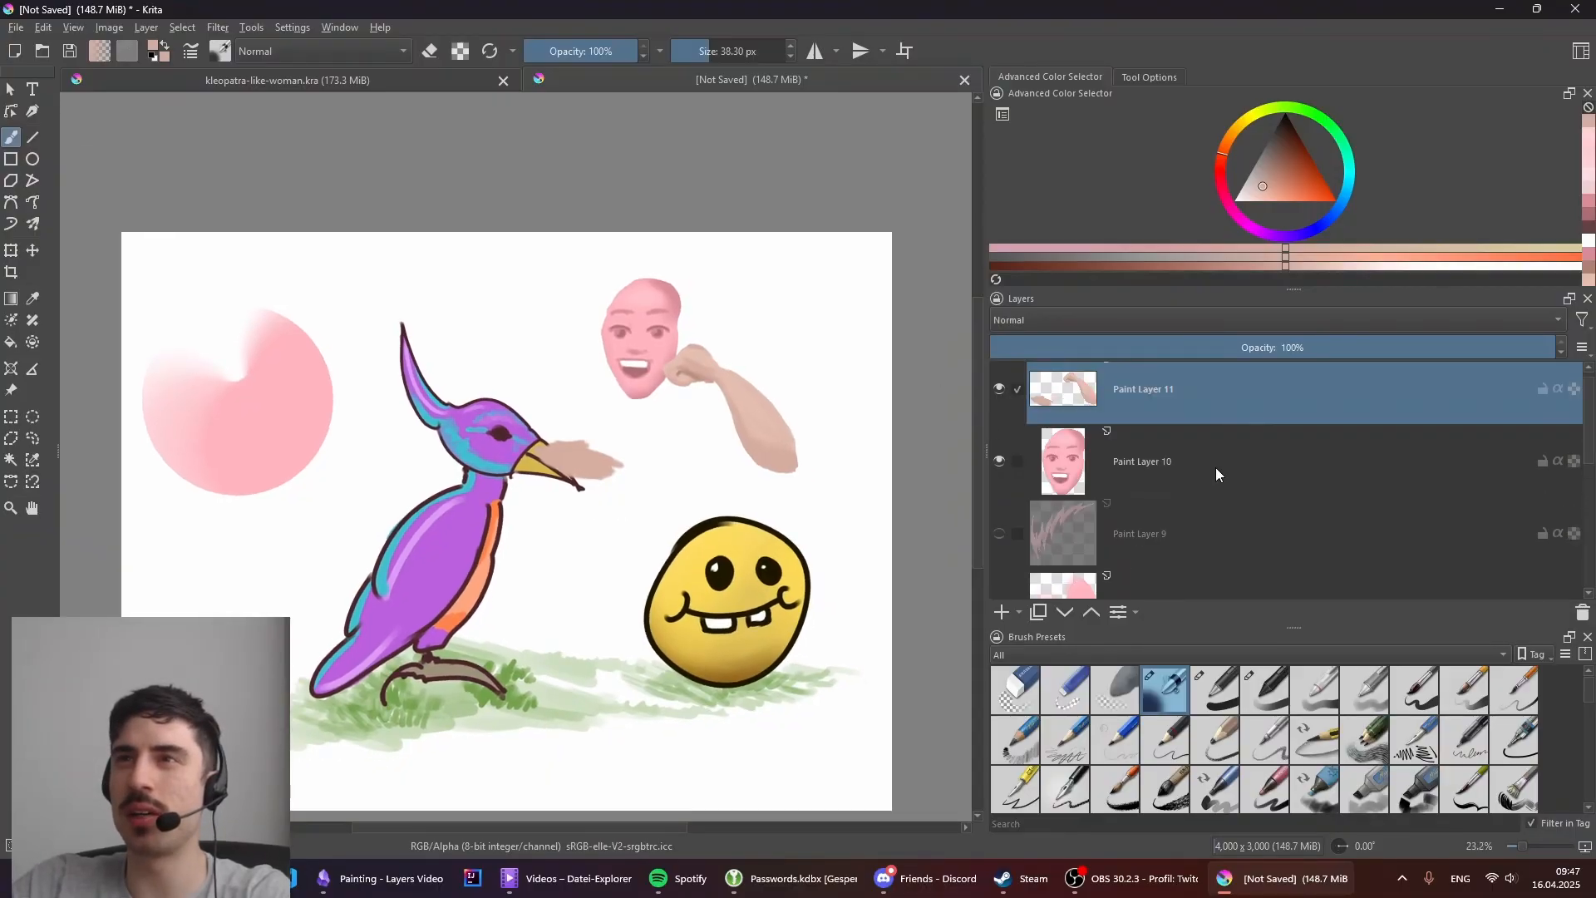
Step: Delete the hidden Paint Layer 9 and move Paint Layers 11 and 10 together below the Bird group
left_click(1409, 562)
left_click(1581, 612)
scroll(1175, 462, "up", 1)
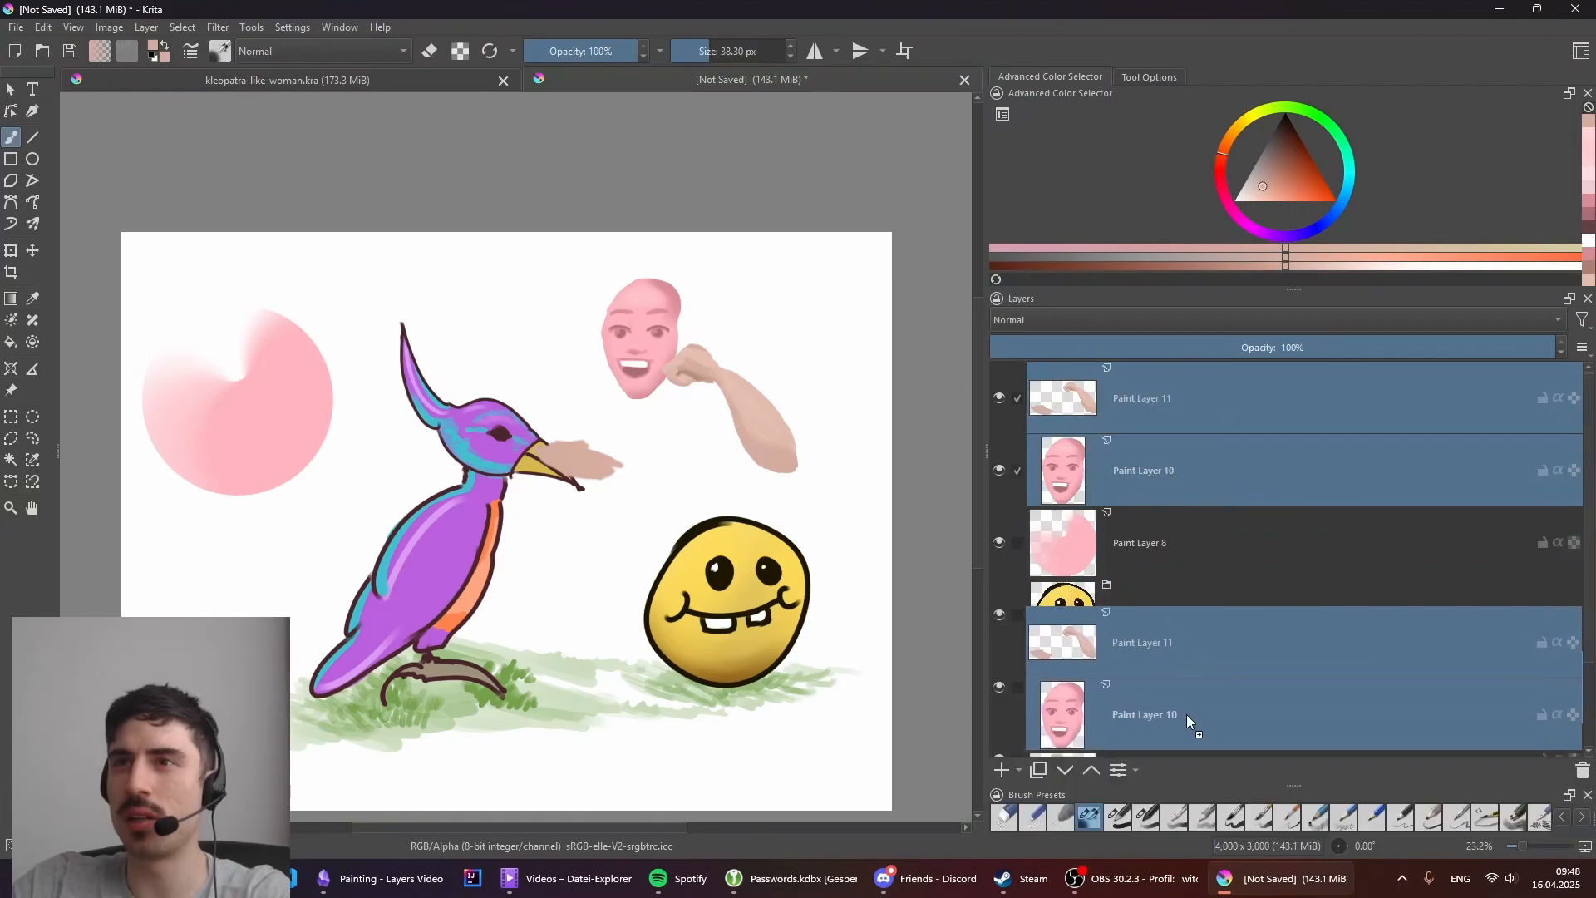
mouse_move(1185, 715)
left_mouse_down()
mouse_move(1207, 731)
mouse_move(1268, 696)
mouse_move(1274, 733)
left_mouse_up()
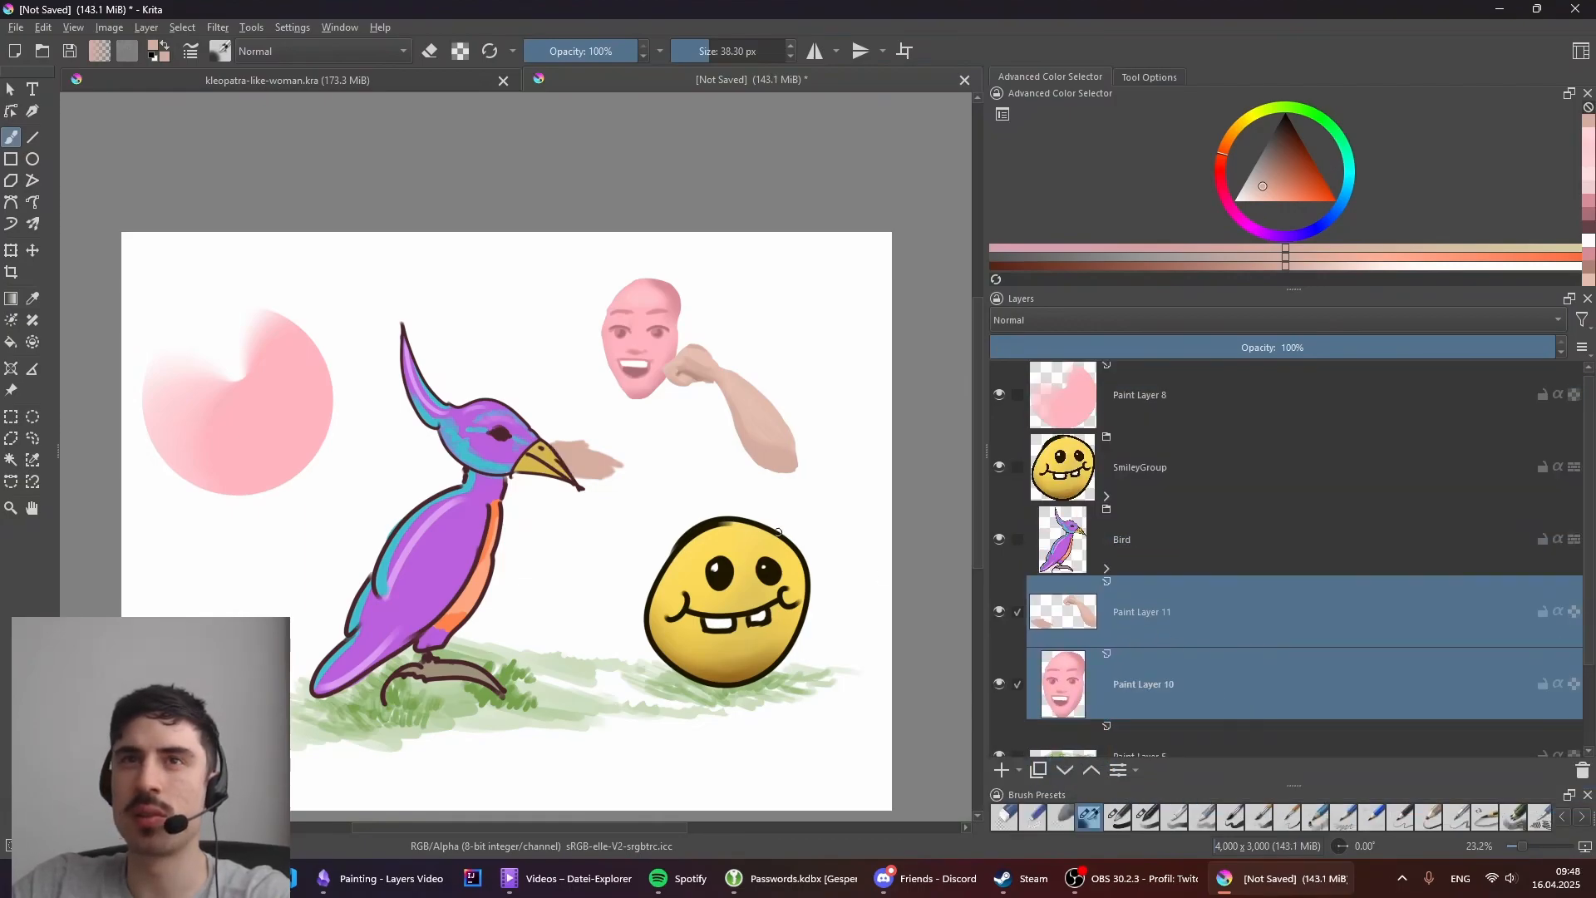
Step: Undo the trial stroke beside the bird's beak and erase the skin-toned patch there from Paint Layer 11
left_click(1162, 629)
scroll(691, 425, "up", 3)
mouse_move(552, 442)
left_mouse_down()
mouse_move(545, 492)
mouse_move(513, 523)
mouse_move(428, 540)
mouse_move(500, 515)
mouse_move(453, 503)
mouse_move(503, 477)
left_mouse_up()
scroll(519, 516, "down", 1)
key("e")
key("e")
key("ctrl+z")
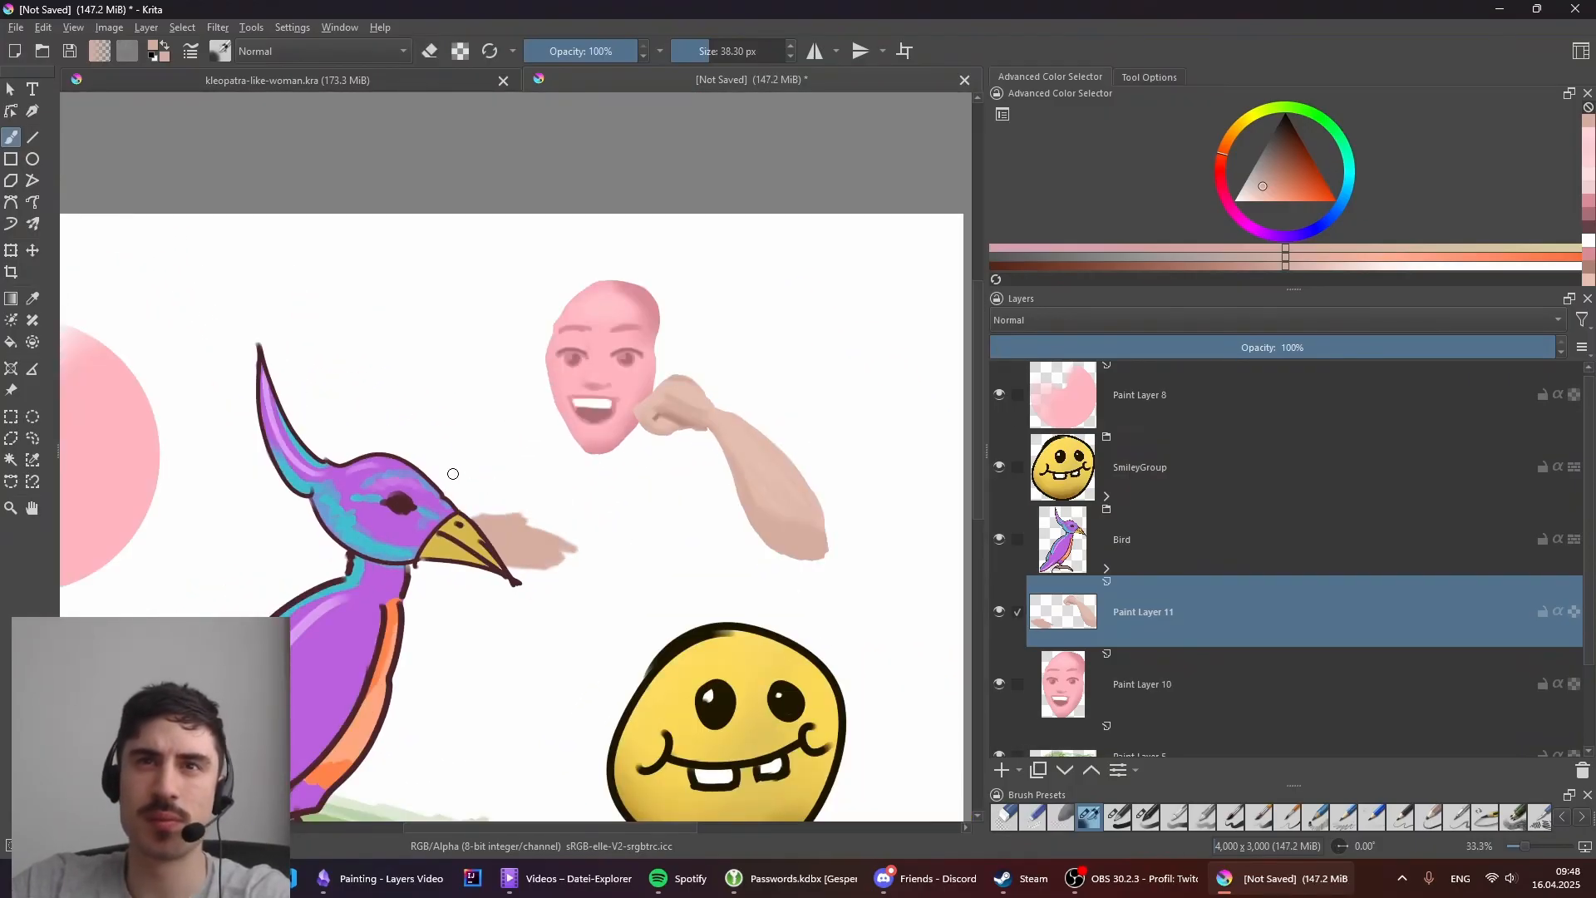
key("e")
left_click_drag(552, 540, 548, 584)
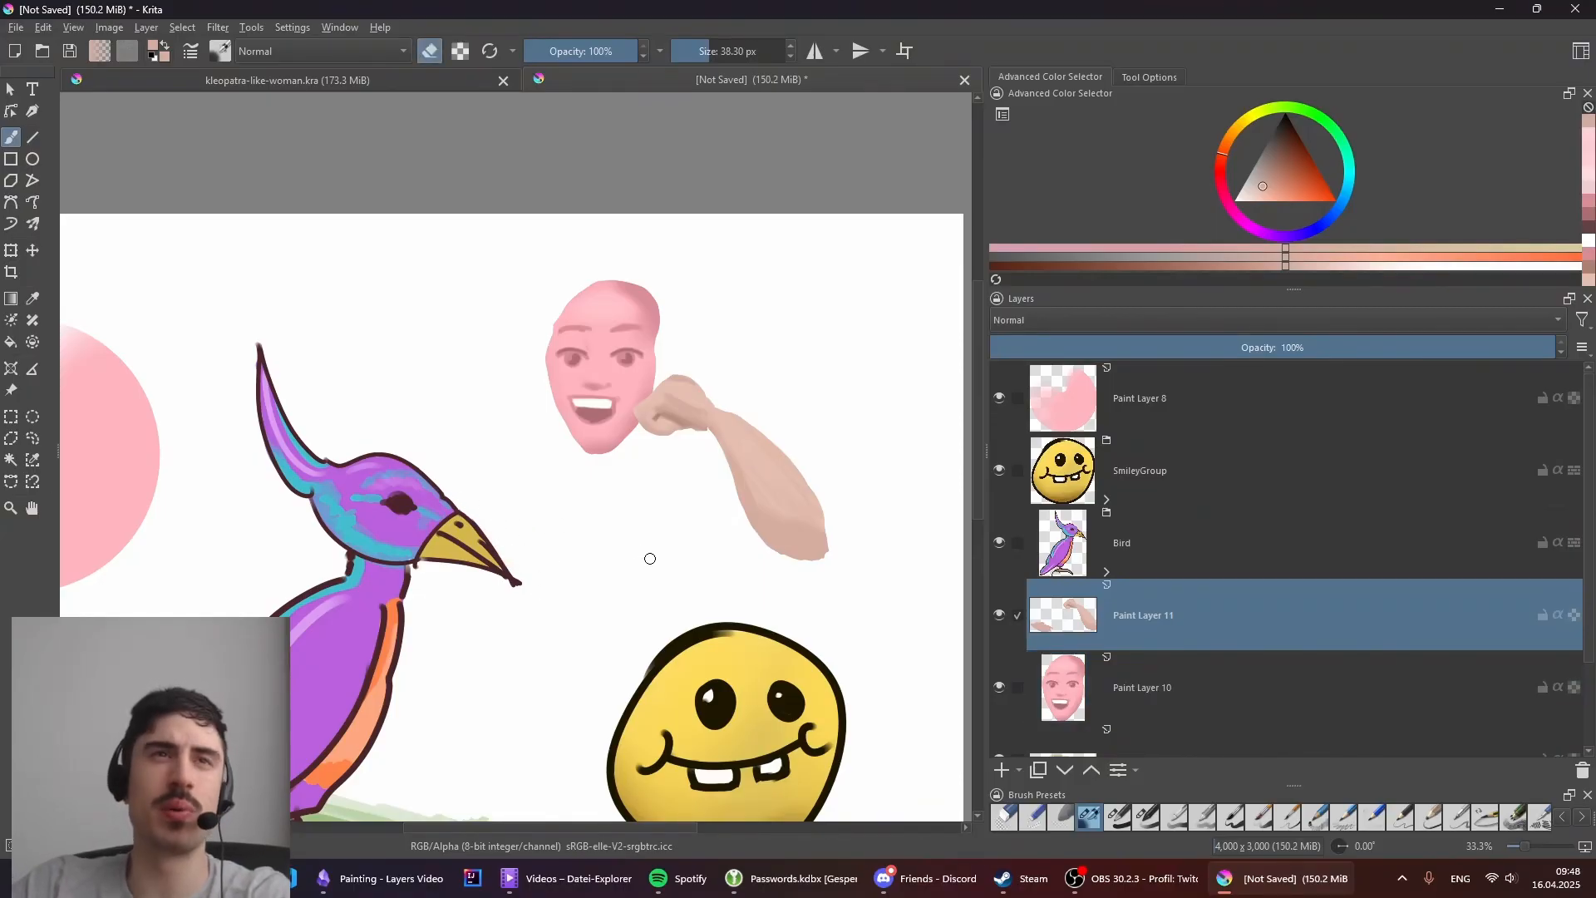
Step: Make a freehand selection of a branching arm-like shape extending out from behind the bird's beak
left_click(32, 438)
left_click_drag(568, 425, 526, 447)
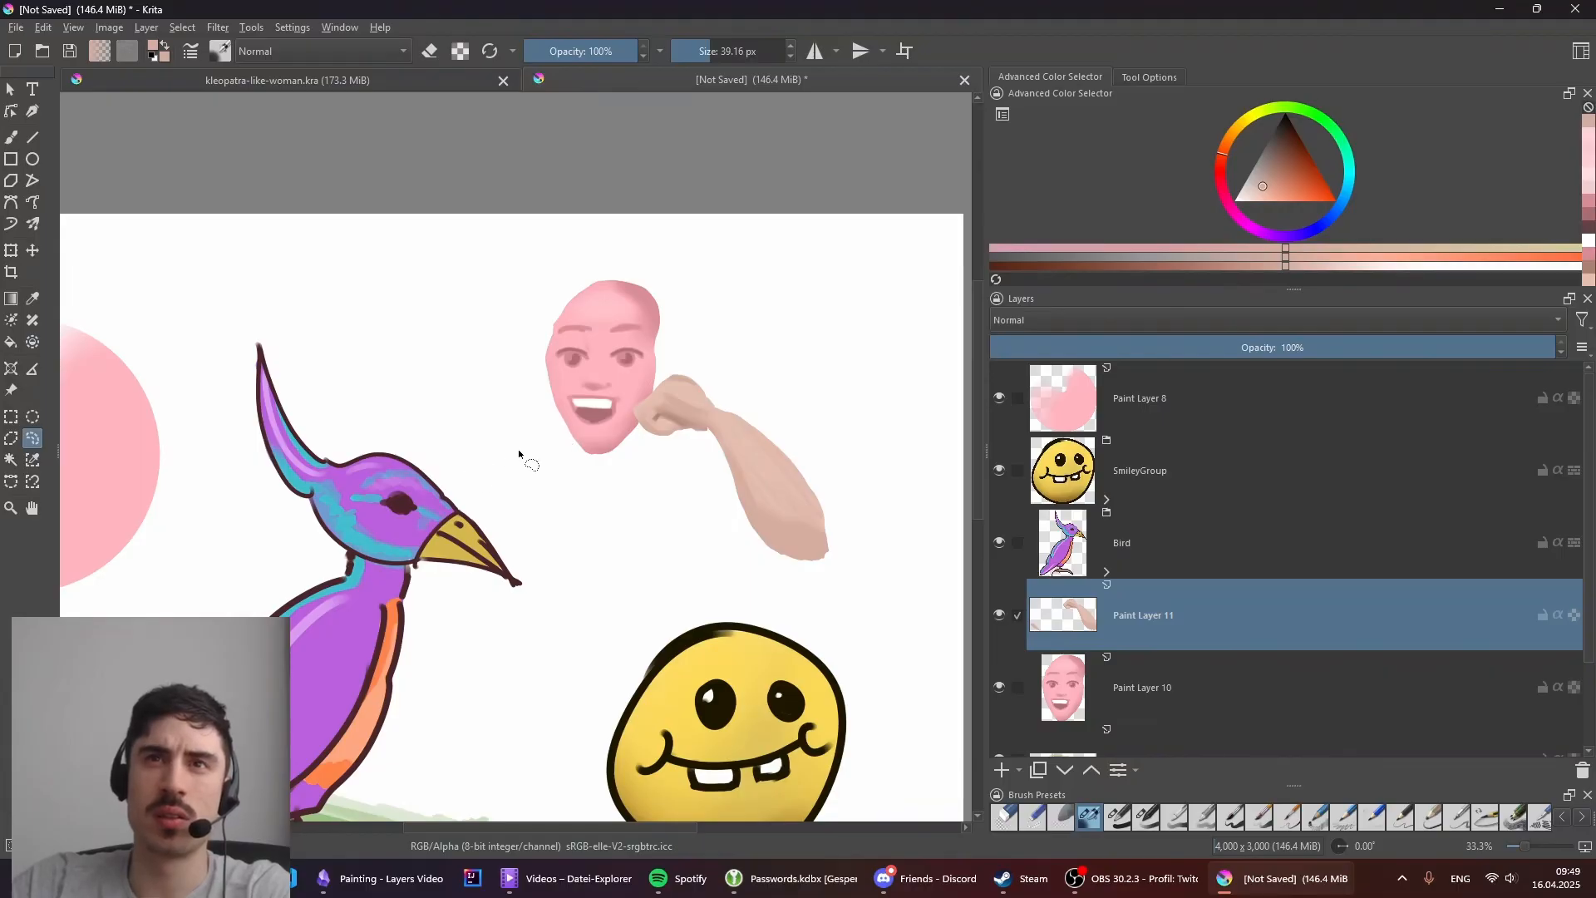
left_click_drag(410, 521, 412, 522)
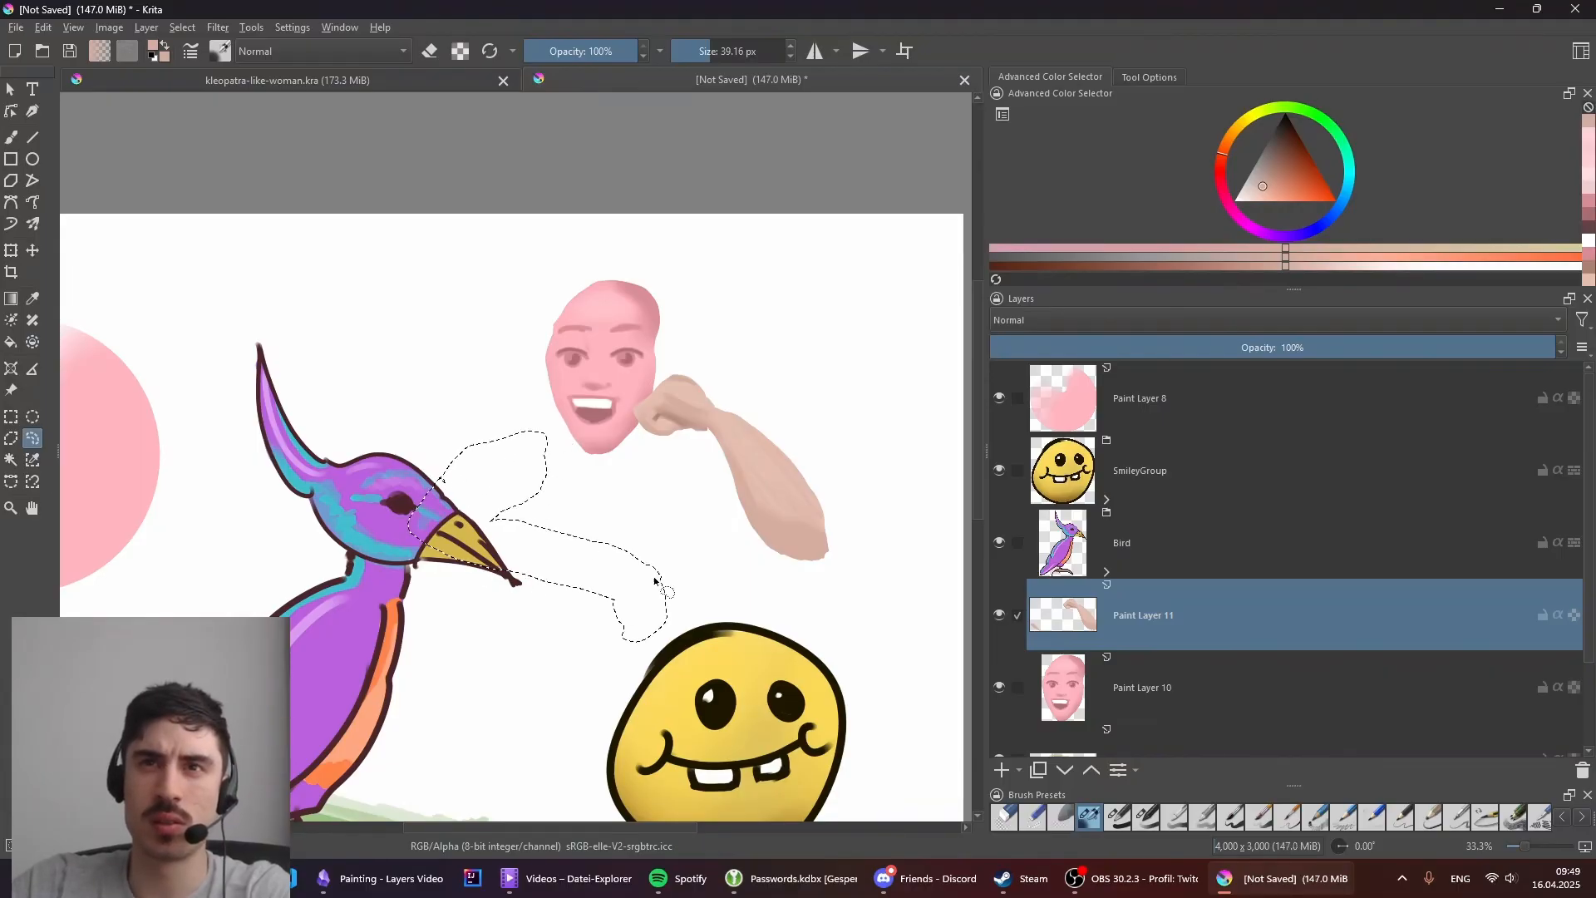
Step: Try to reshape the selection's lower branch into a long downward bend, and undo those selection changes
left_click_drag(591, 513, 570, 559)
mouse_move(586, 619)
left_mouse_down()
mouse_move(595, 670)
mouse_move(613, 612)
mouse_move(554, 586)
mouse_move(595, 630)
left_mouse_up()
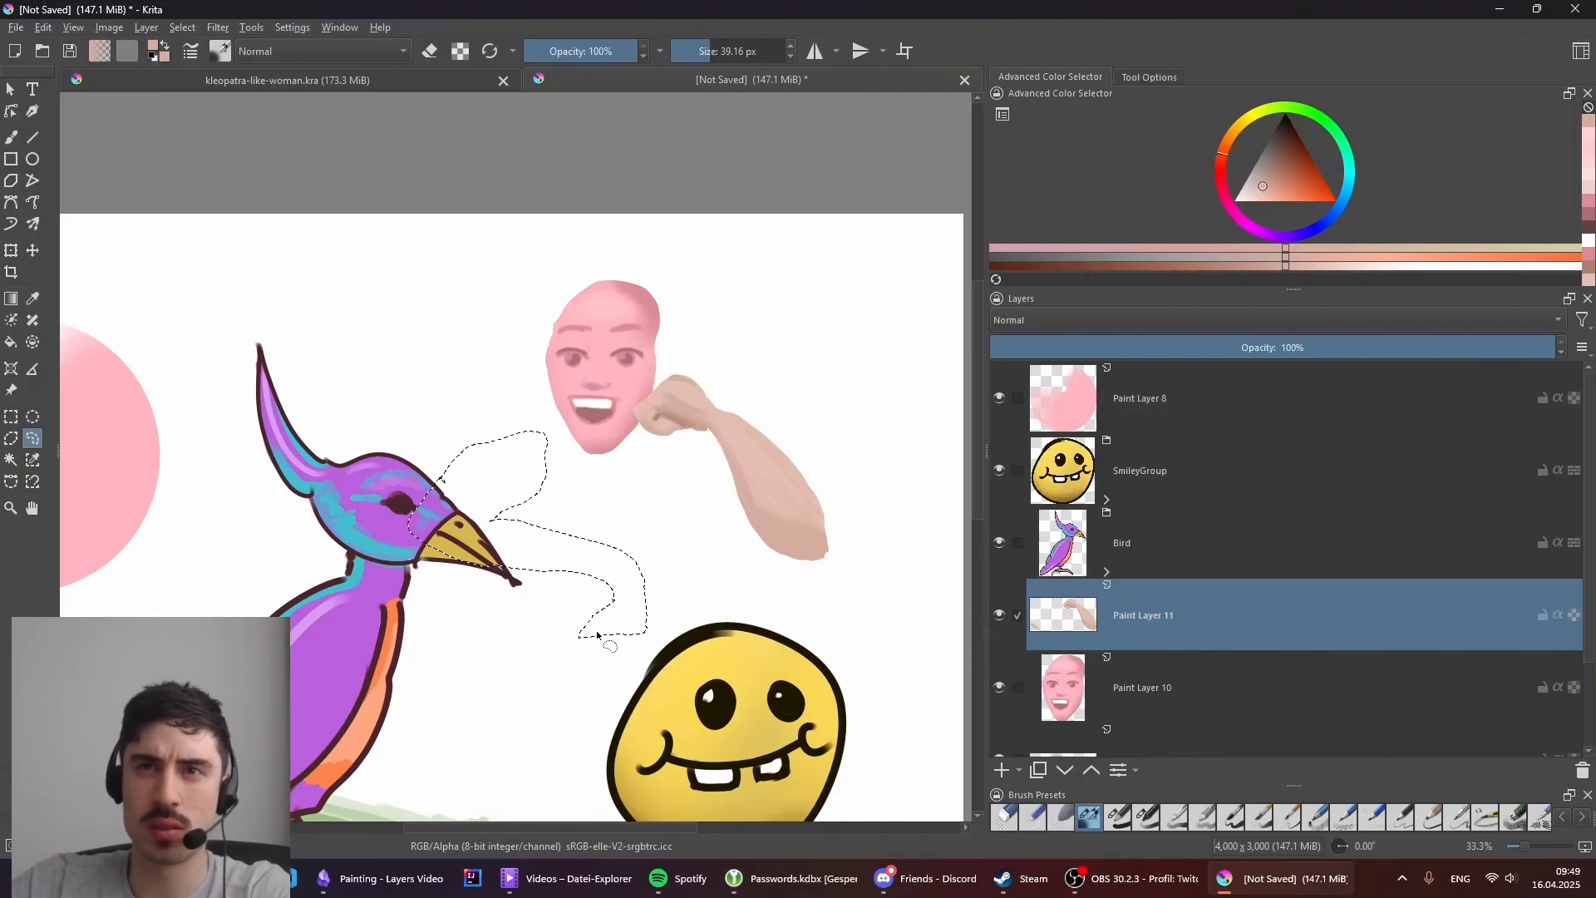
key("ctrl+z")
key("ctrl+z")
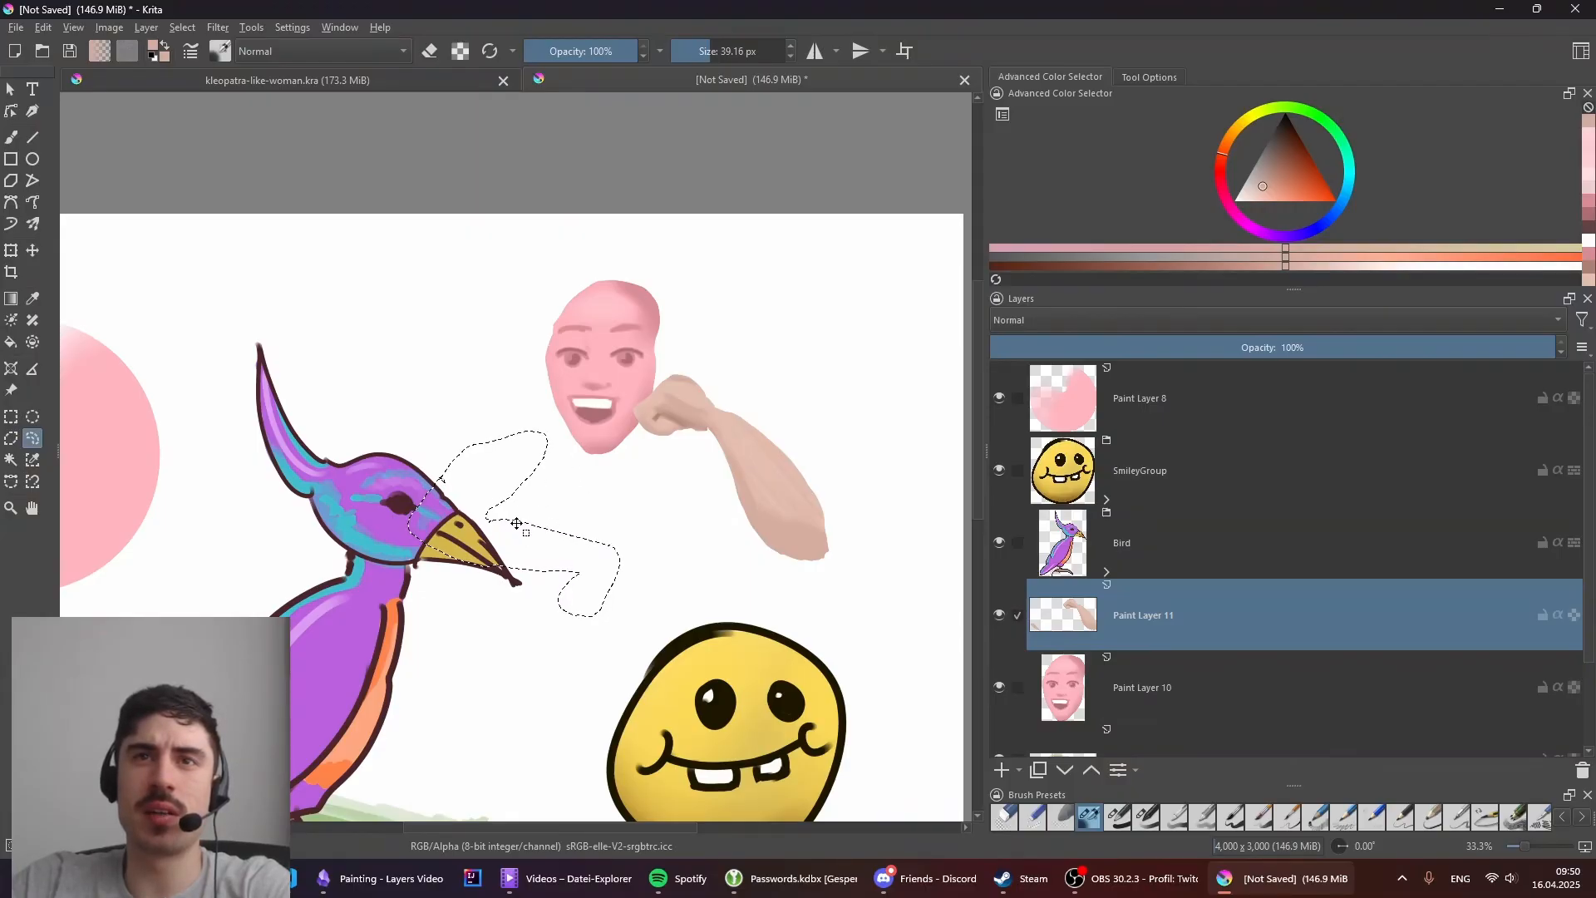
Step: Enlarge and round the upper branch of the arm selection and extend its lower hand end with freehand selection changes
mouse_move(539, 487)
left_mouse_down()
mouse_move(541, 431)
mouse_move(488, 439)
mouse_move(516, 486)
left_mouse_up()
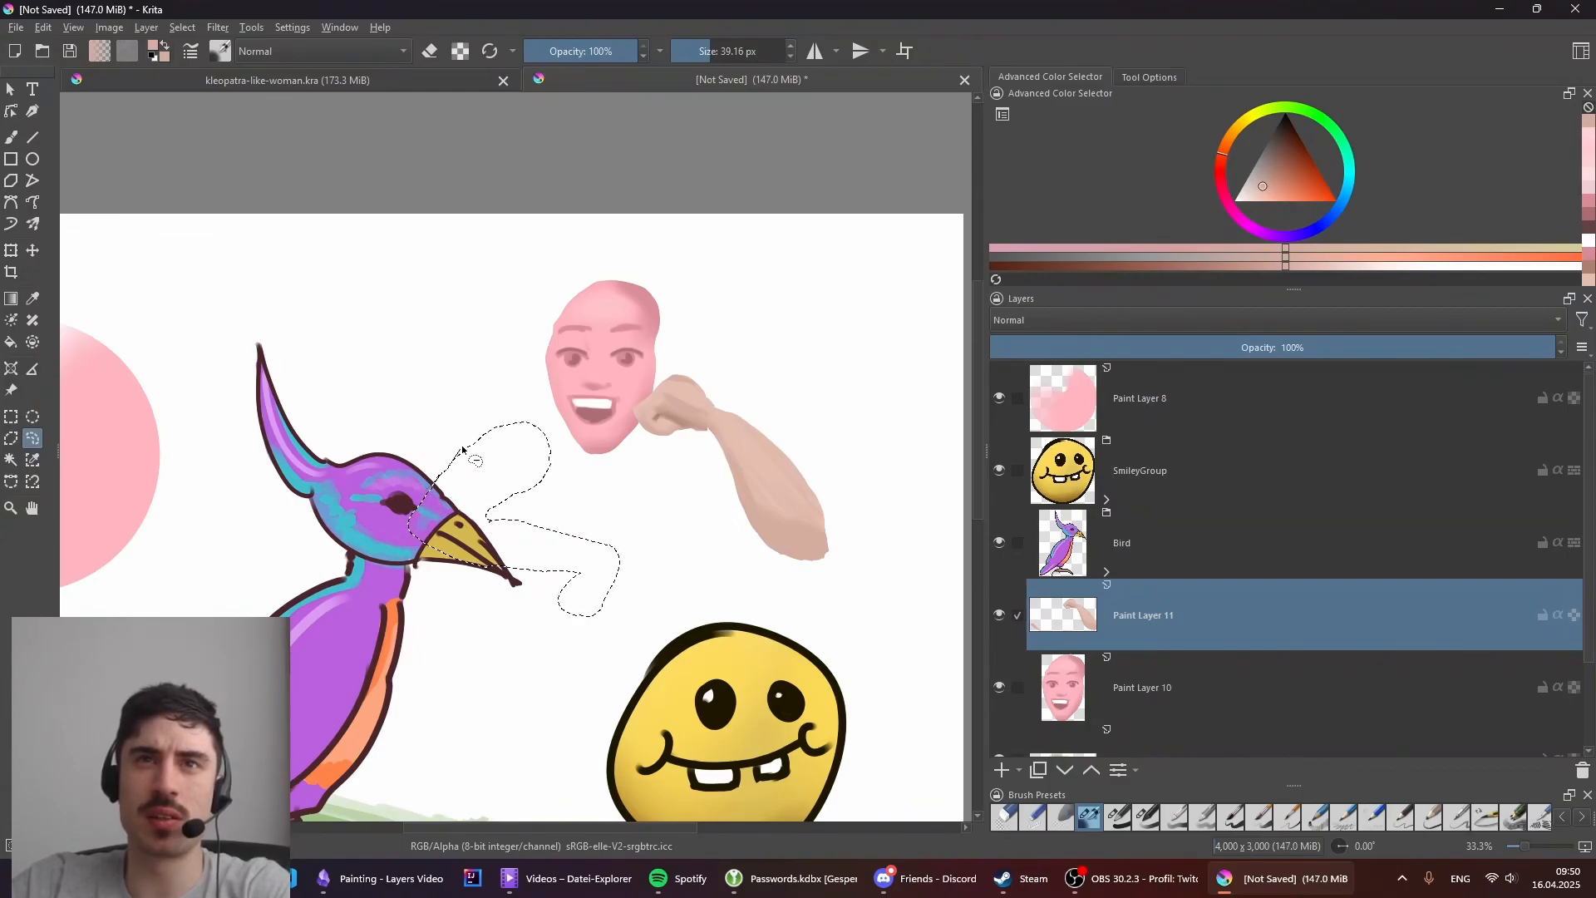
key("b")
key("l")
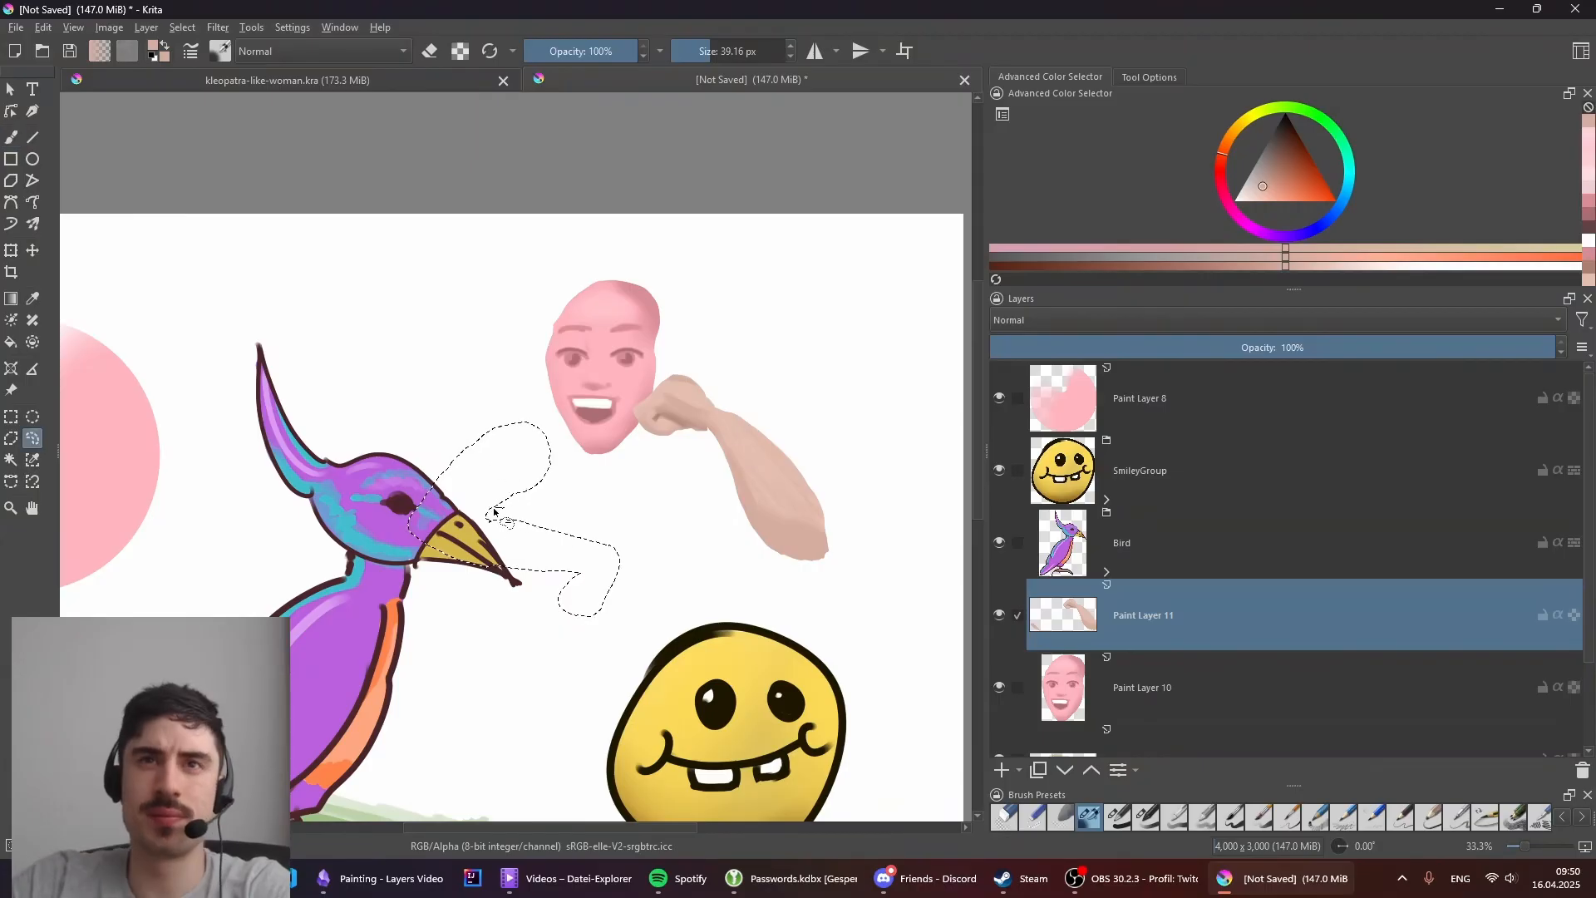
key("b")
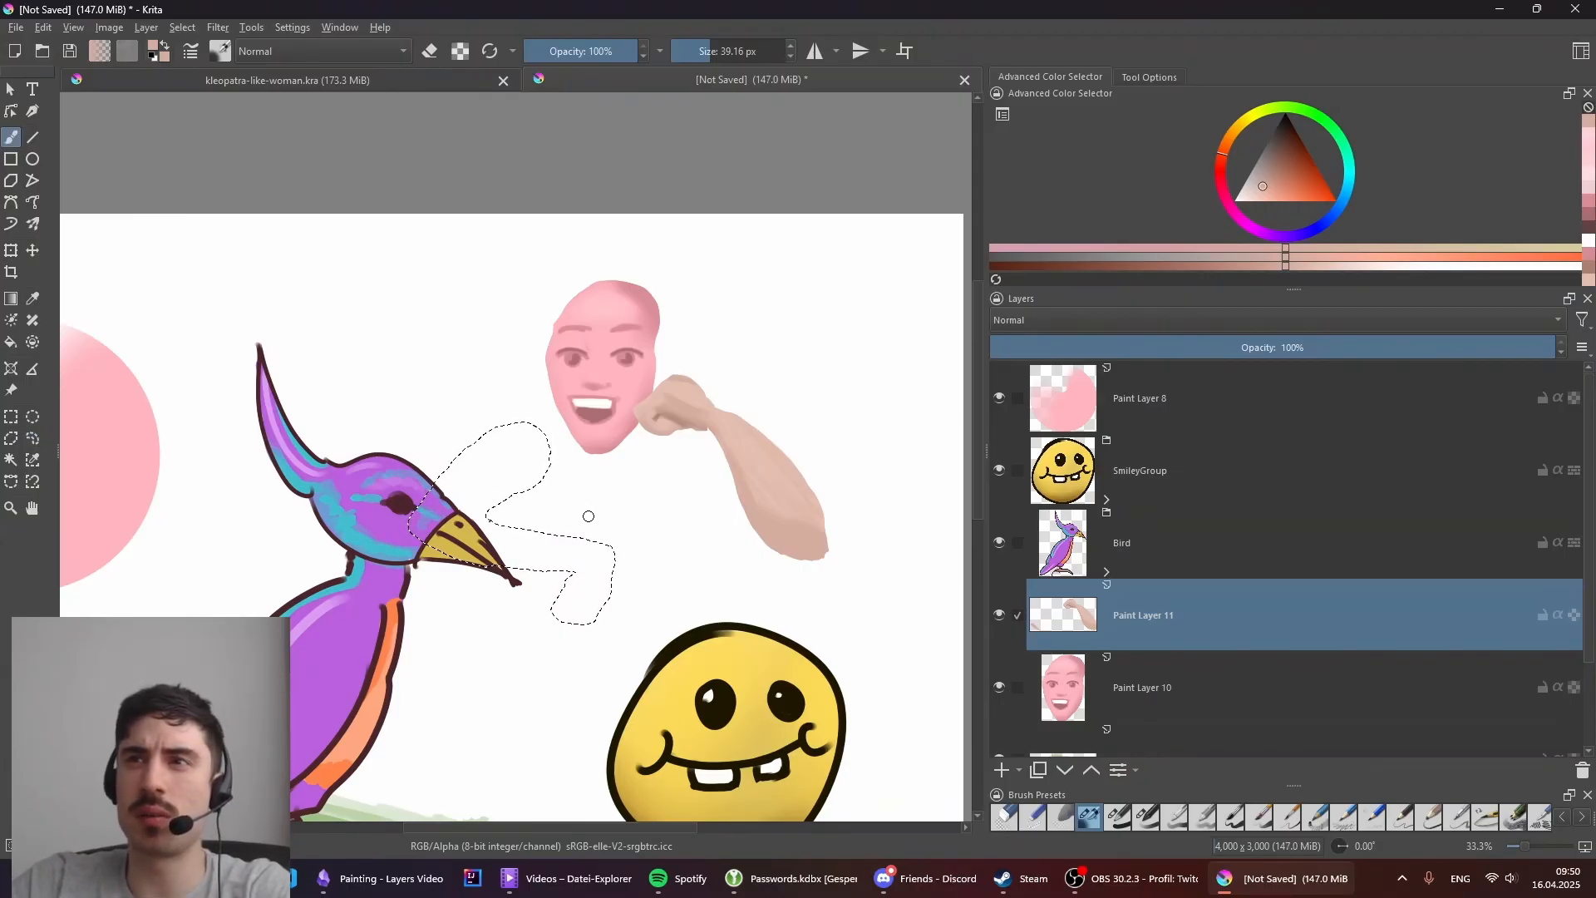
Step: Fill the arm selection with a skin tone on Paint Layer 11, deselect, and lock the layer's alpha
mouse_move(462, 479)
left_mouse_down("shift")
mouse_move(516, 461)
mouse_move(461, 495)
mouse_move(481, 539)
mouse_move(581, 575)
mouse_move(577, 605)
left_mouse_up("shift")
key("ctrl+shift+a")
key("e")
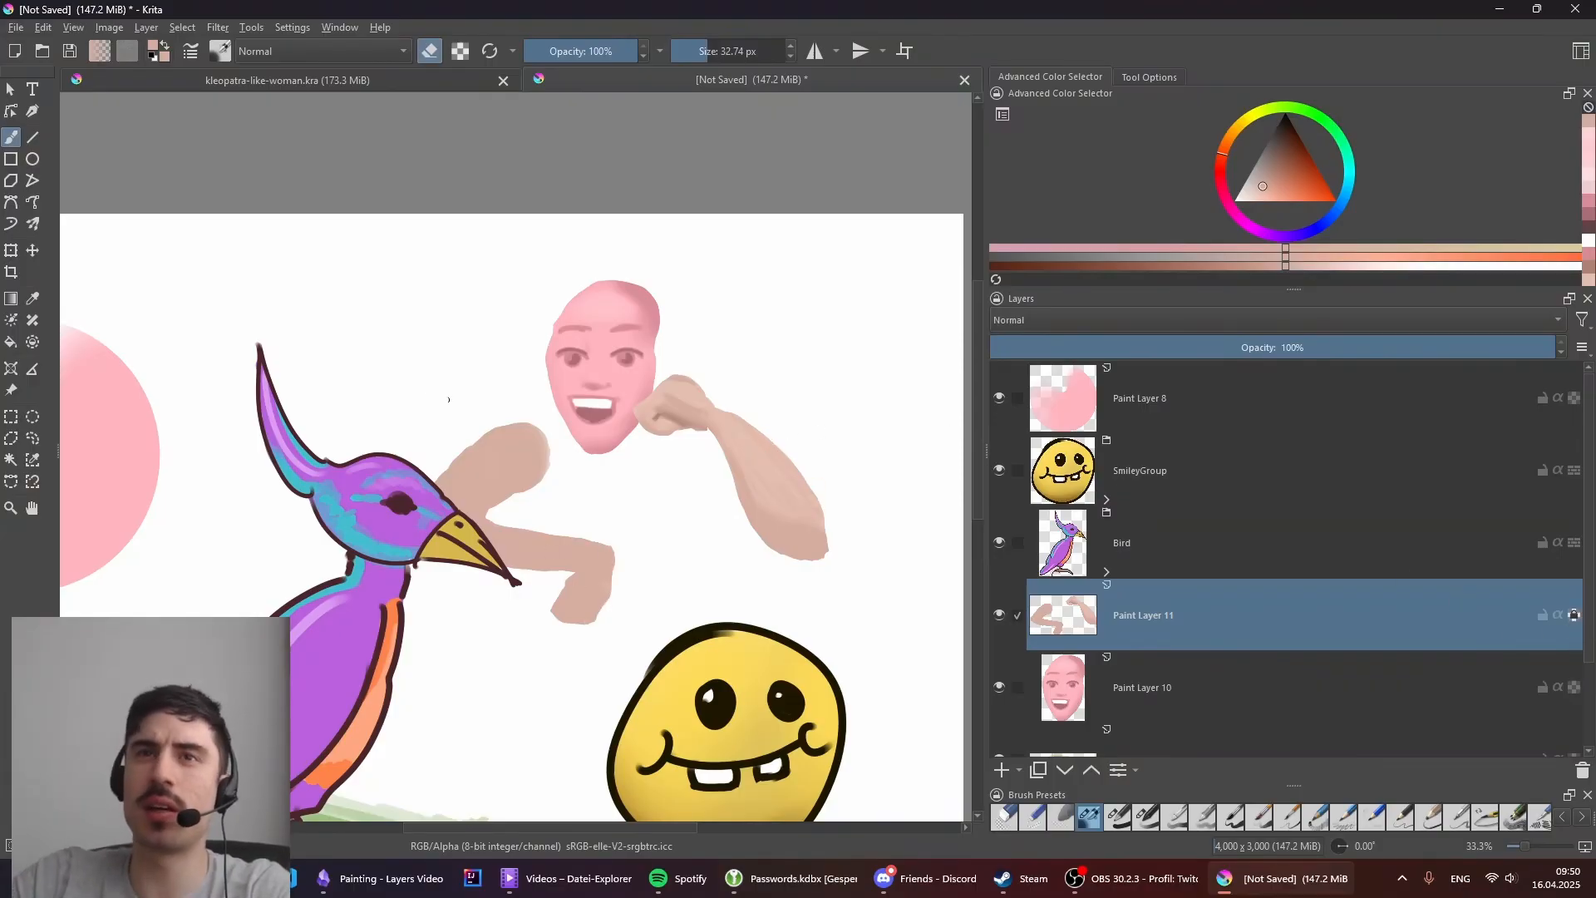
Step: Shade the new forearm and bent hand using lighter and darker skin tones sampled from the arms
left_click(711, 416, "ctrl")
mouse_move(527, 471)
left_mouse_down()
mouse_move(502, 465)
mouse_move(541, 552)
mouse_move(595, 600)
left_mouse_up()
scroll(612, 570, "down", 1)
mouse_move(612, 570)
left_mouse_down("shift")
mouse_move(586, 592)
mouse_move(587, 572)
mouse_move(585, 594)
left_mouse_up("shift")
scroll(582, 597, "up", 1)
left_click(570, 529, "ctrl")
left_click(577, 582, "ctrl")
left_click(589, 577, "ctrl")
mouse_move(570, 551)
left_mouse_down("shift")
mouse_move(608, 564)
mouse_move(575, 578)
left_mouse_up("shift")
left_click(606, 550, "ctrl")
left_click(594, 558, "ctrl")
left_click(591, 570, "ctrl")
left_click(580, 588, "ctrl")
left_click_drag(577, 578, 576, 598)
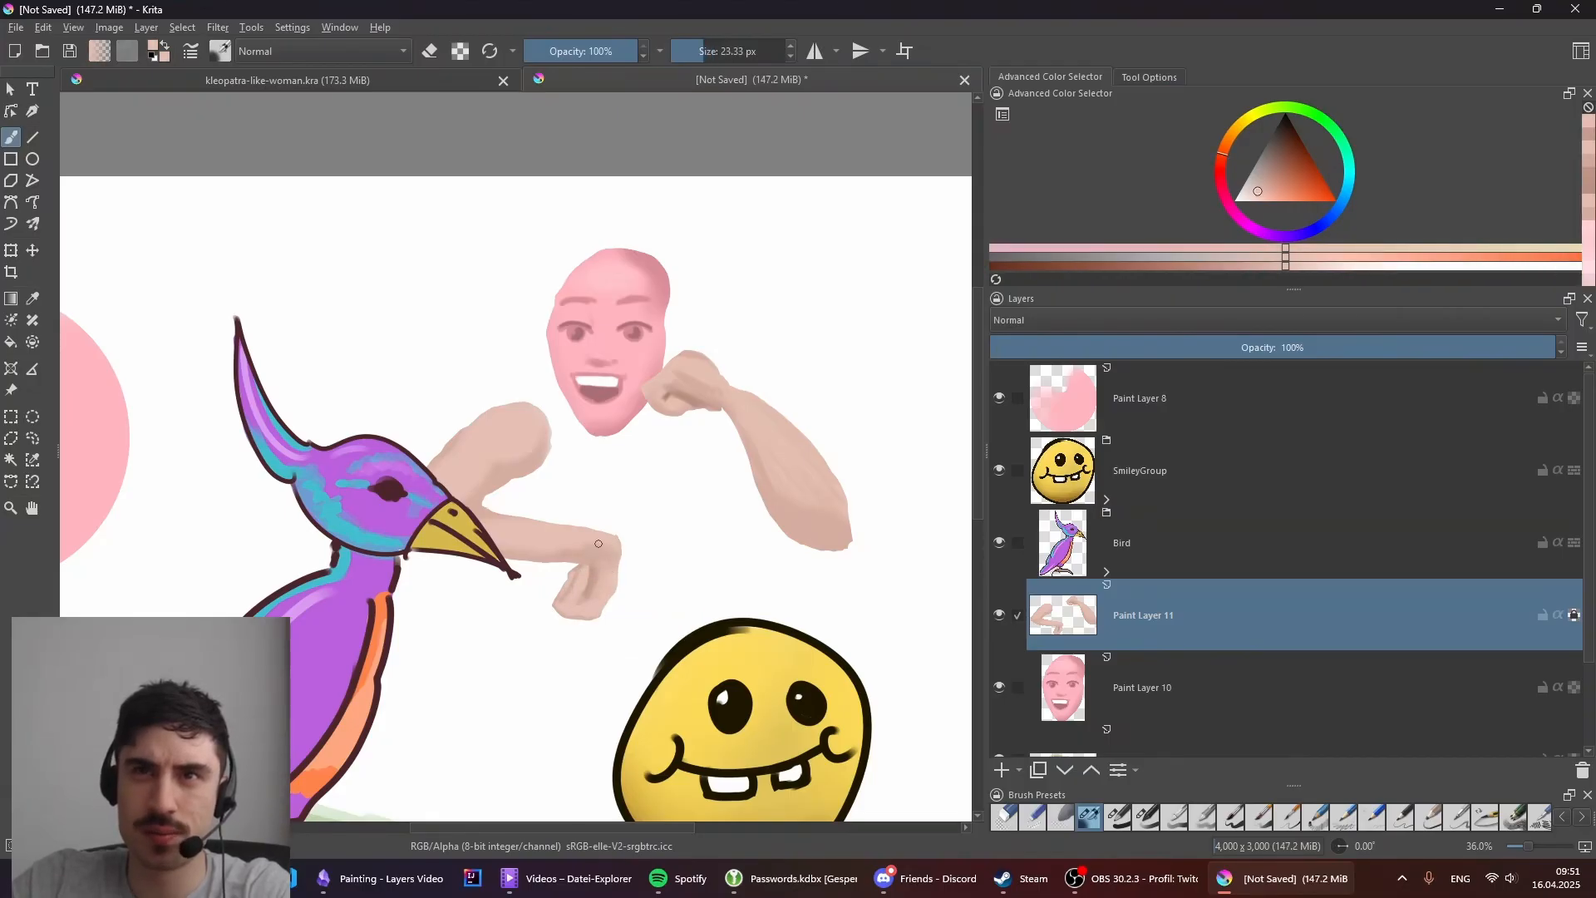
Step: Blend sampled skin tones over the shoulder and upper arm beside the bird's head using a larger brush
left_click_drag(598, 544, 612, 544, "shift")
left_click(498, 472, "ctrl")
left_click_drag(528, 449, 495, 462)
left_click_drag(601, 457, 612, 419)
left_click_drag(607, 535, 779, 414, "ctrl")
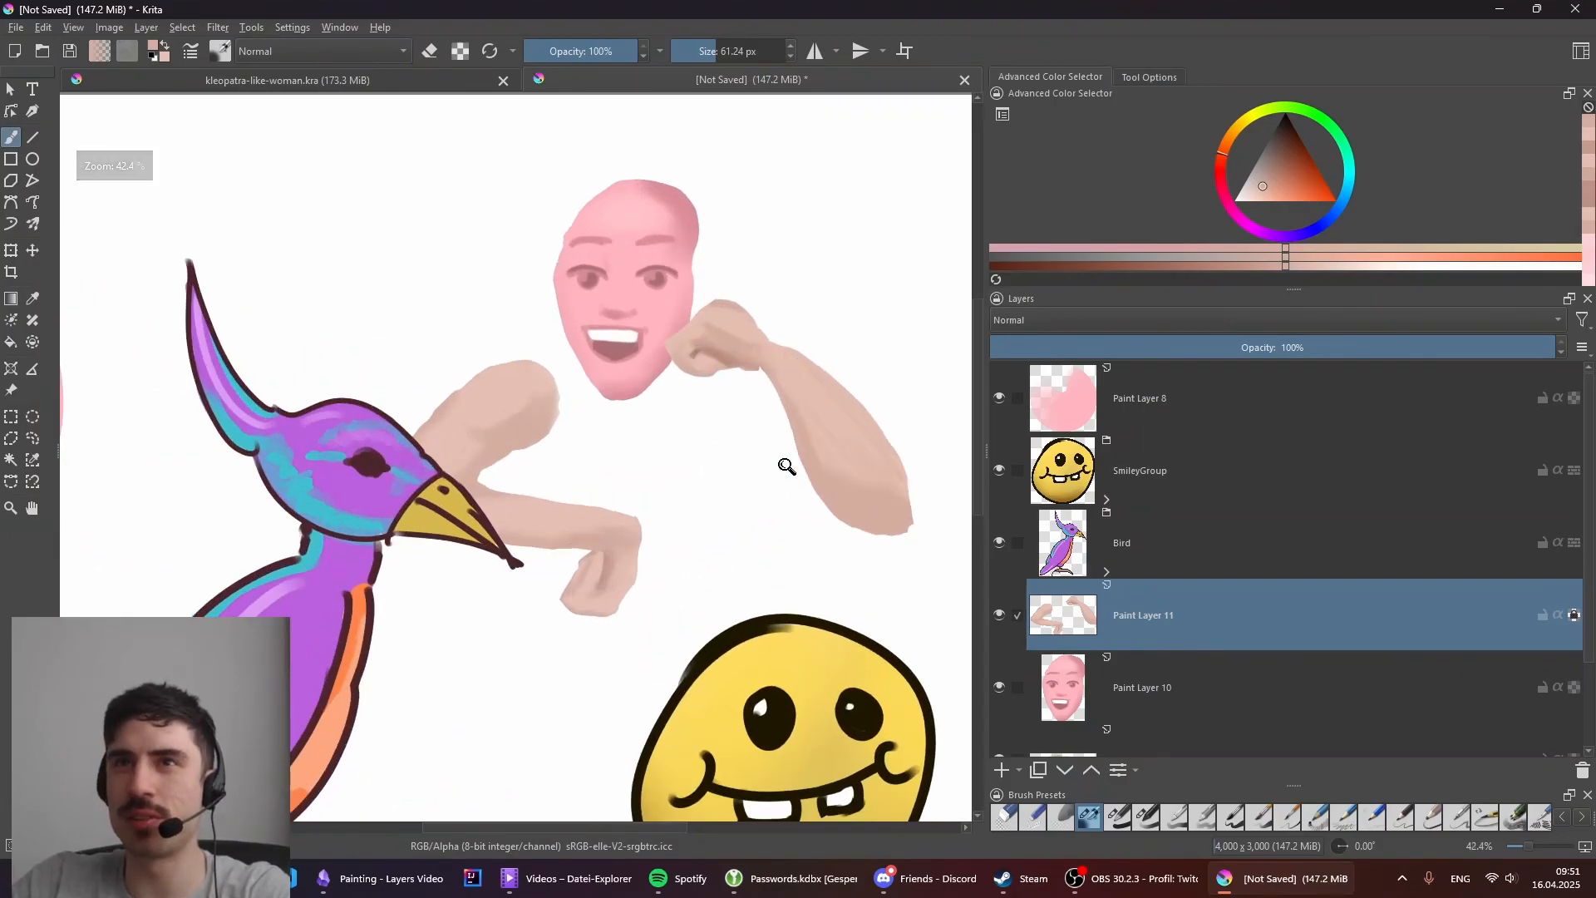
scroll(789, 457, "down", 1)
Step: Add a new paint layer and move it below Paint Layer 10
left_click(1000, 770)
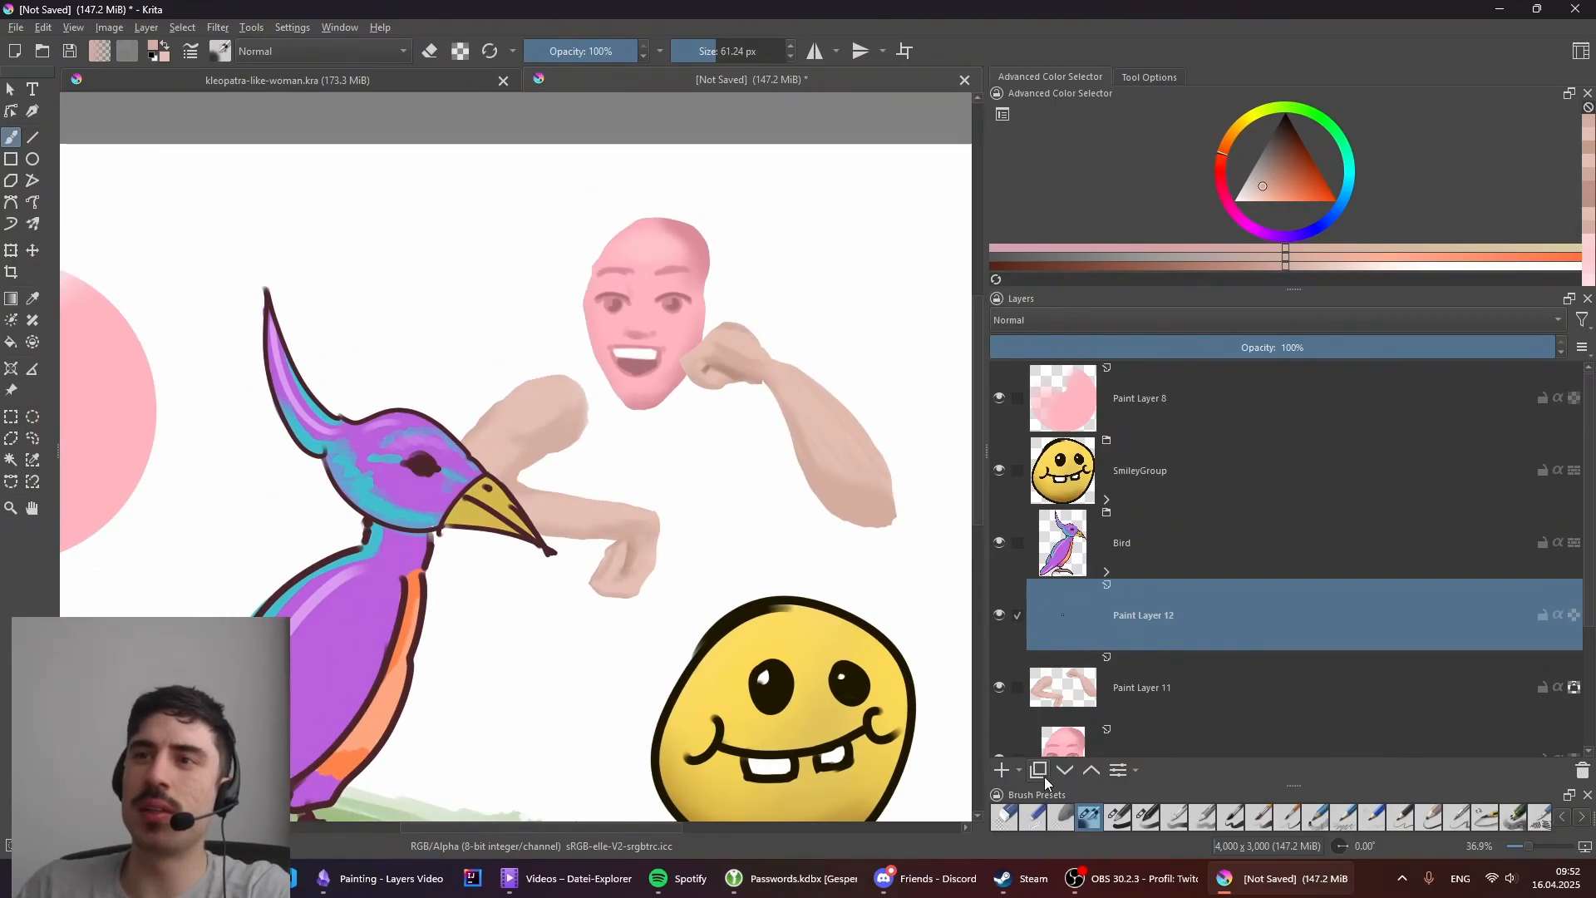
scroll(1153, 744, "down", 1)
mouse_move(1154, 744)
left_mouse_down()
mouse_move(1155, 701)
mouse_move(1089, 670)
left_mouse_up()
Step: Paint a pale yellow shirt behind the head and arms on Paint Layer 12 and clean up its edges
mouse_move(594, 386)
left_mouse_down()
mouse_move(561, 446)
mouse_move(720, 394)
mouse_move(616, 575)
mouse_move(704, 606)
mouse_move(582, 602)
mouse_move(709, 606)
left_mouse_up()
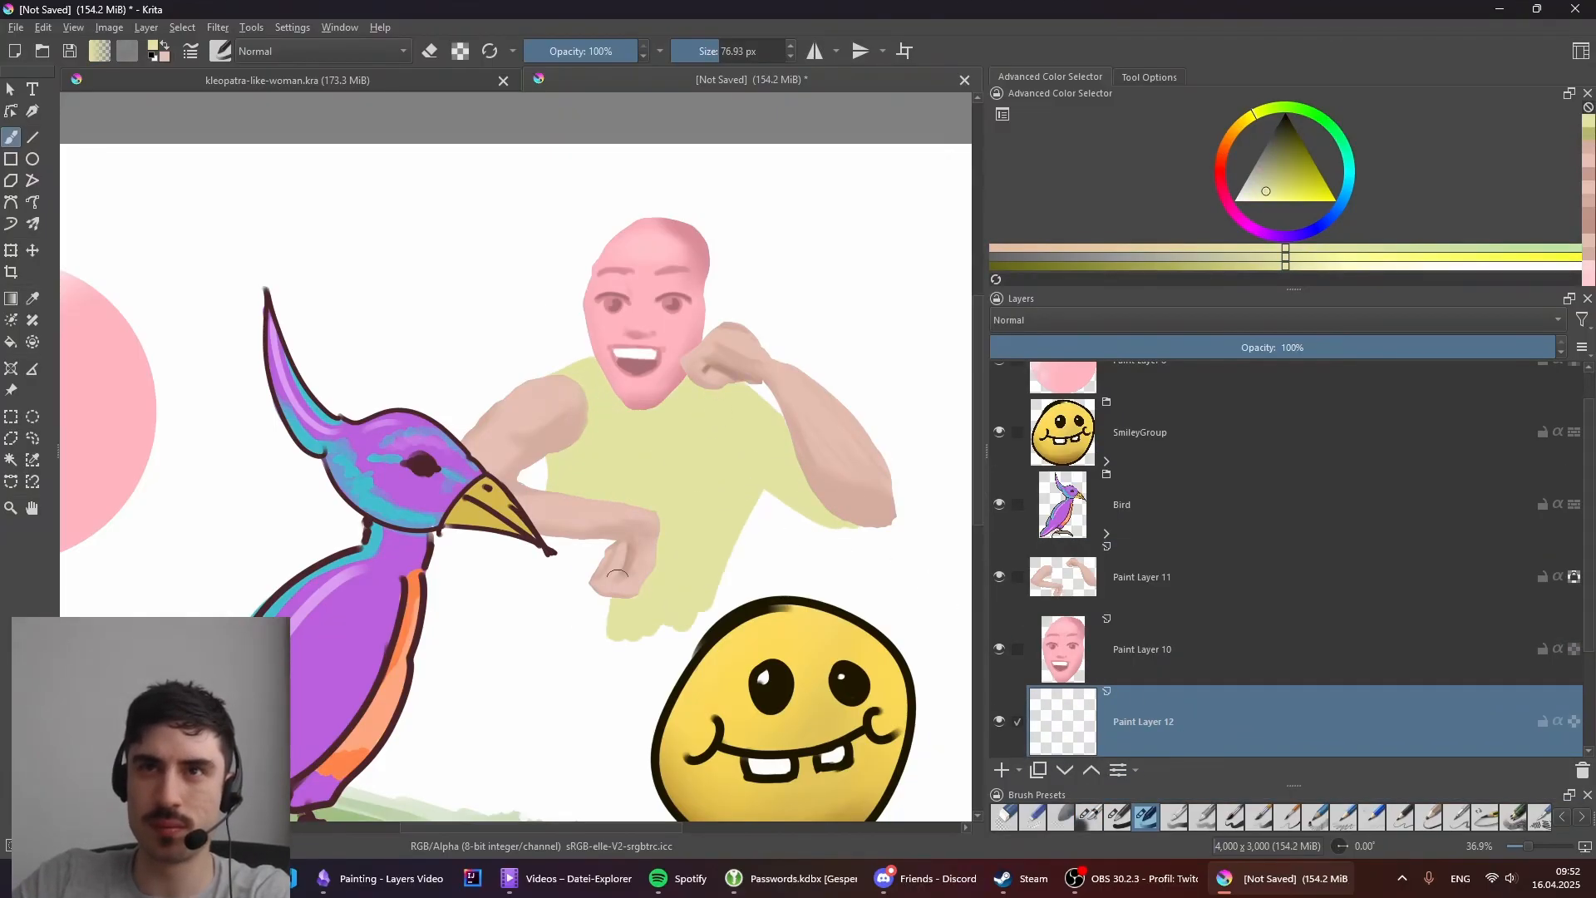
key("e")
key("e")
left_click_drag(540, 462, 536, 486)
left_click_drag(720, 463, 660, 520)
left_click_drag(679, 393, 715, 317)
Step: Add a paint layer above the shirt layer, try purple and red for the hair, and clear the trial paint
left_click(1002, 768)
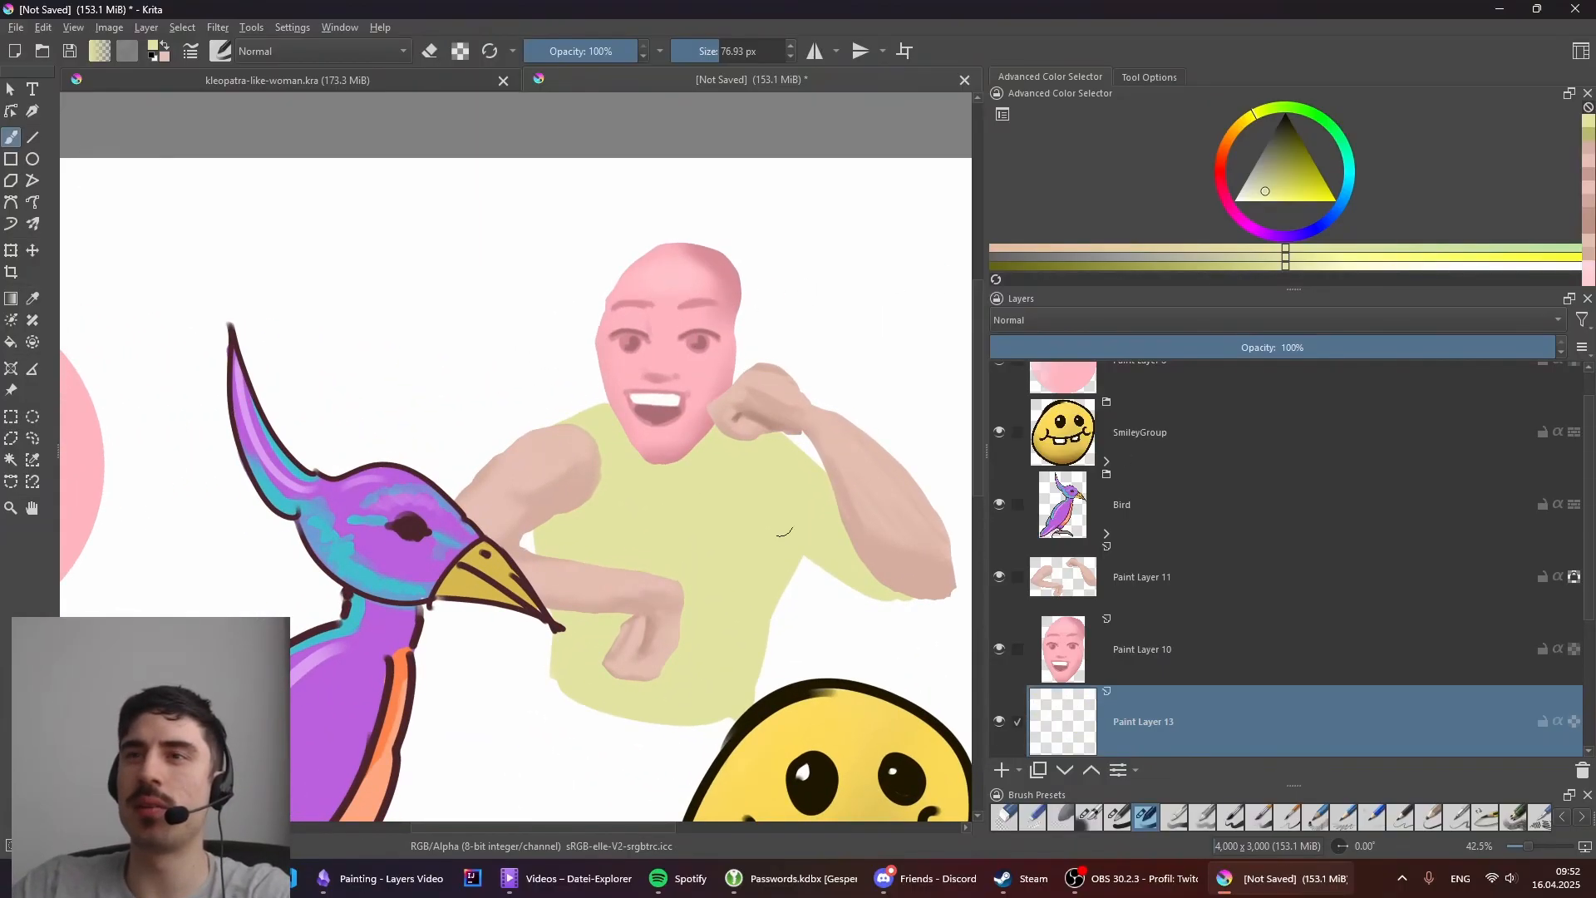
left_click(1227, 151)
left_click(1267, 236)
left_click(1291, 189)
mouse_move(615, 324)
left_mouse_down("shift")
mouse_move(595, 324)
mouse_move(625, 267)
mouse_move(677, 223)
mouse_move(744, 366)
mouse_move(581, 329)
mouse_move(574, 241)
left_mouse_up("shift")
left_click(1219, 183)
key("Delete")
Step: Paint blue hair on Paint Layer 13, arching over the head and sweeping out behind it above the raised fist
left_click(1342, 199)
left_click(1282, 181)
left_click_drag(582, 339, 590, 339, "shift")
mouse_move(592, 341)
left_mouse_down()
mouse_move(666, 227)
mouse_move(848, 316)
left_mouse_up()
left_click_drag(736, 341, 848, 341)
left_click_drag(778, 224, 858, 329)
left_click_drag(735, 342, 753, 343, "shift")
left_click_drag(768, 329, 852, 362)
left_click_drag(594, 324, 781, 241)
left_click_drag(665, 241, 835, 324)
mouse_move(838, 301)
left_mouse_down("ctrl")
mouse_move(826, 346)
mouse_move(837, 301)
left_mouse_up("ctrl")
left_click_drag(811, 229, 848, 316)
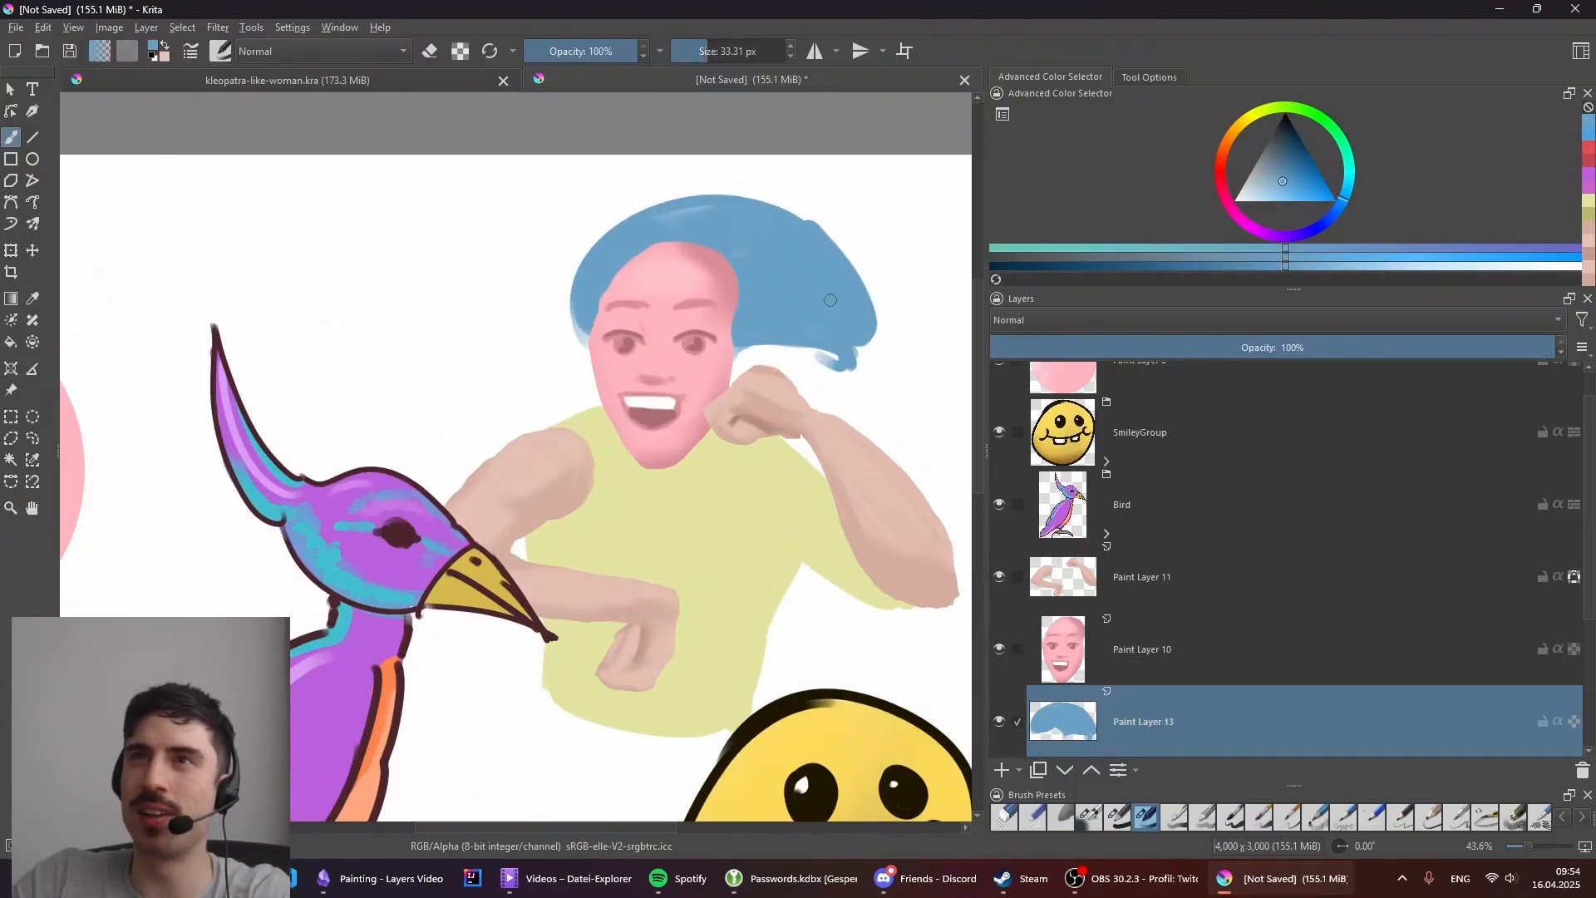
Step: Try lighter blue highlight strokes along the front of the hair, varying the hue, and undo them
mouse_move(820, 280)
left_mouse_down("ctrl")
mouse_move(812, 367)
mouse_move(819, 265)
left_mouse_up("ctrl")
left_click(1260, 190)
mouse_move(609, 207)
left_mouse_down()
mouse_move(536, 332)
mouse_move(537, 316)
left_mouse_up()
key("ctrl+z")
left_click(1348, 164)
left_click(1346, 191)
mouse_move(555, 235)
left_mouse_down()
mouse_move(540, 274)
mouse_move(562, 283)
left_mouse_up()
mouse_move(538, 320)
left_mouse_down()
mouse_move(581, 249)
mouse_move(515, 316)
mouse_move(578, 225)
left_mouse_up()
key("ctrl+z")
Step: Paint light cyan highlight strands across the crown and down the trailing end of the blue hair
left_click(1273, 201)
left_click(1348, 175)
key("ctrl+z")
left_click_drag(534, 291, 710, 204, "shift")
mouse_move(593, 229)
left_mouse_down("shift")
mouse_move(570, 228)
mouse_move(789, 207)
left_mouse_up("shift")
left_click(632, 218, "ctrl")
left_click_drag(807, 274, 871, 378)
left_click_drag(844, 292, 825, 292, "shift")
mouse_move(825, 292)
left_mouse_down("ctrl")
mouse_move(810, 374)
mouse_move(739, 267)
mouse_move(736, 282)
left_mouse_up("ctrl")
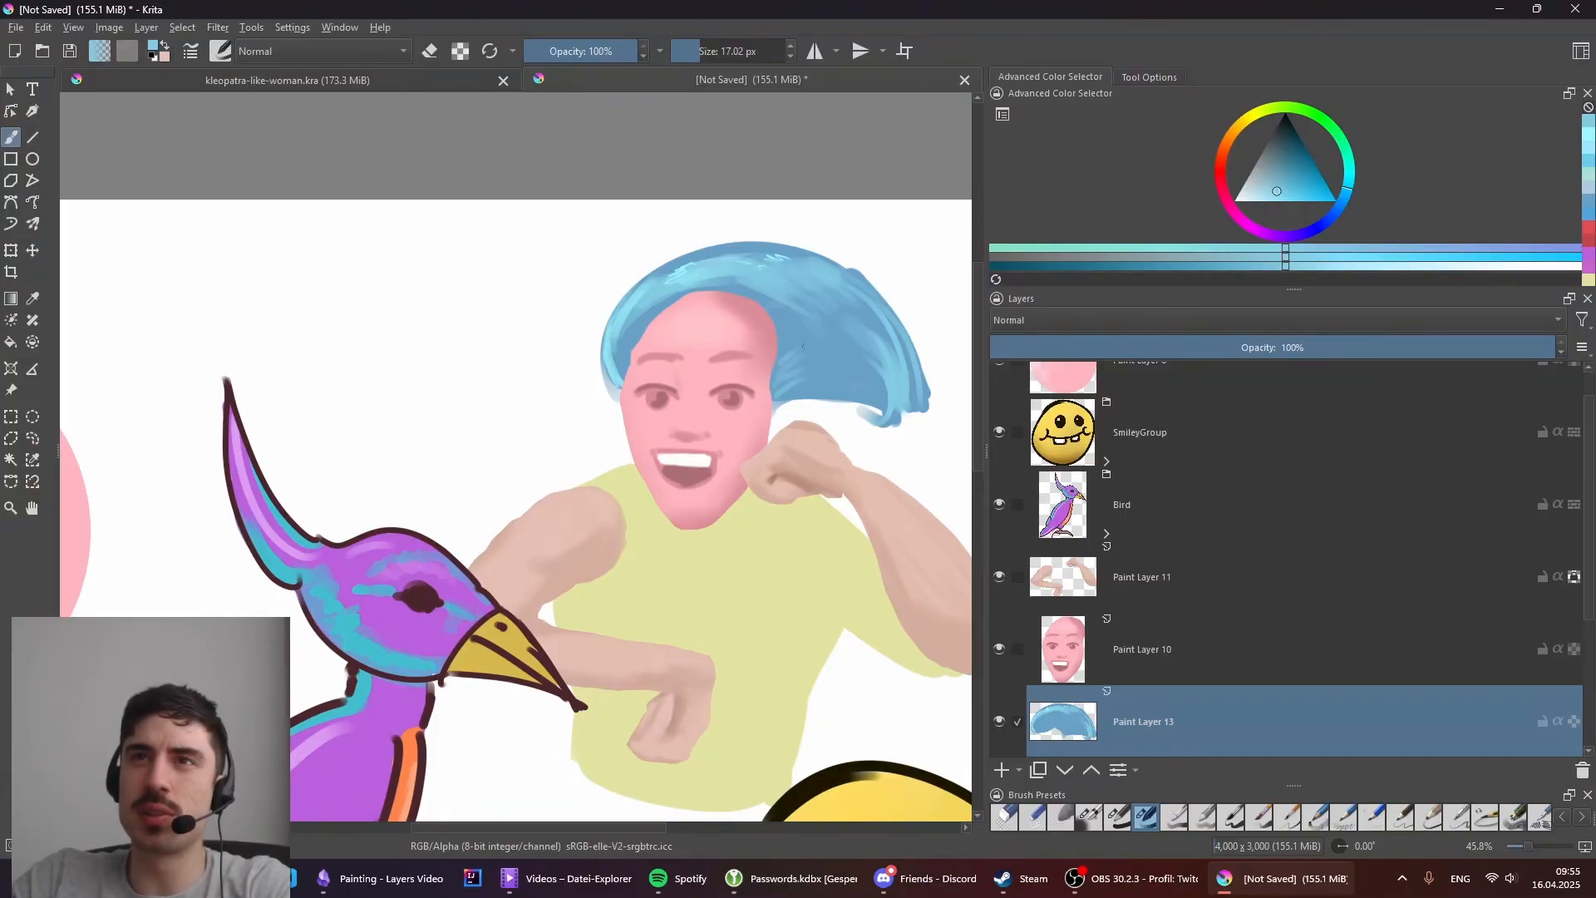
Step: Paint the eyebrows and upper eyelid lines on Paint Layer 10 with the blue sampled from the hair
mouse_move(821, 336)
left_mouse_down("ctrl")
mouse_move(812, 398)
mouse_move(781, 249)
left_mouse_up("ctrl")
key("Page_Up")
mouse_move(607, 359)
left_mouse_down()
mouse_move(641, 348)
mouse_move(622, 355)
left_mouse_up()
left_click(674, 267, "ctrl")
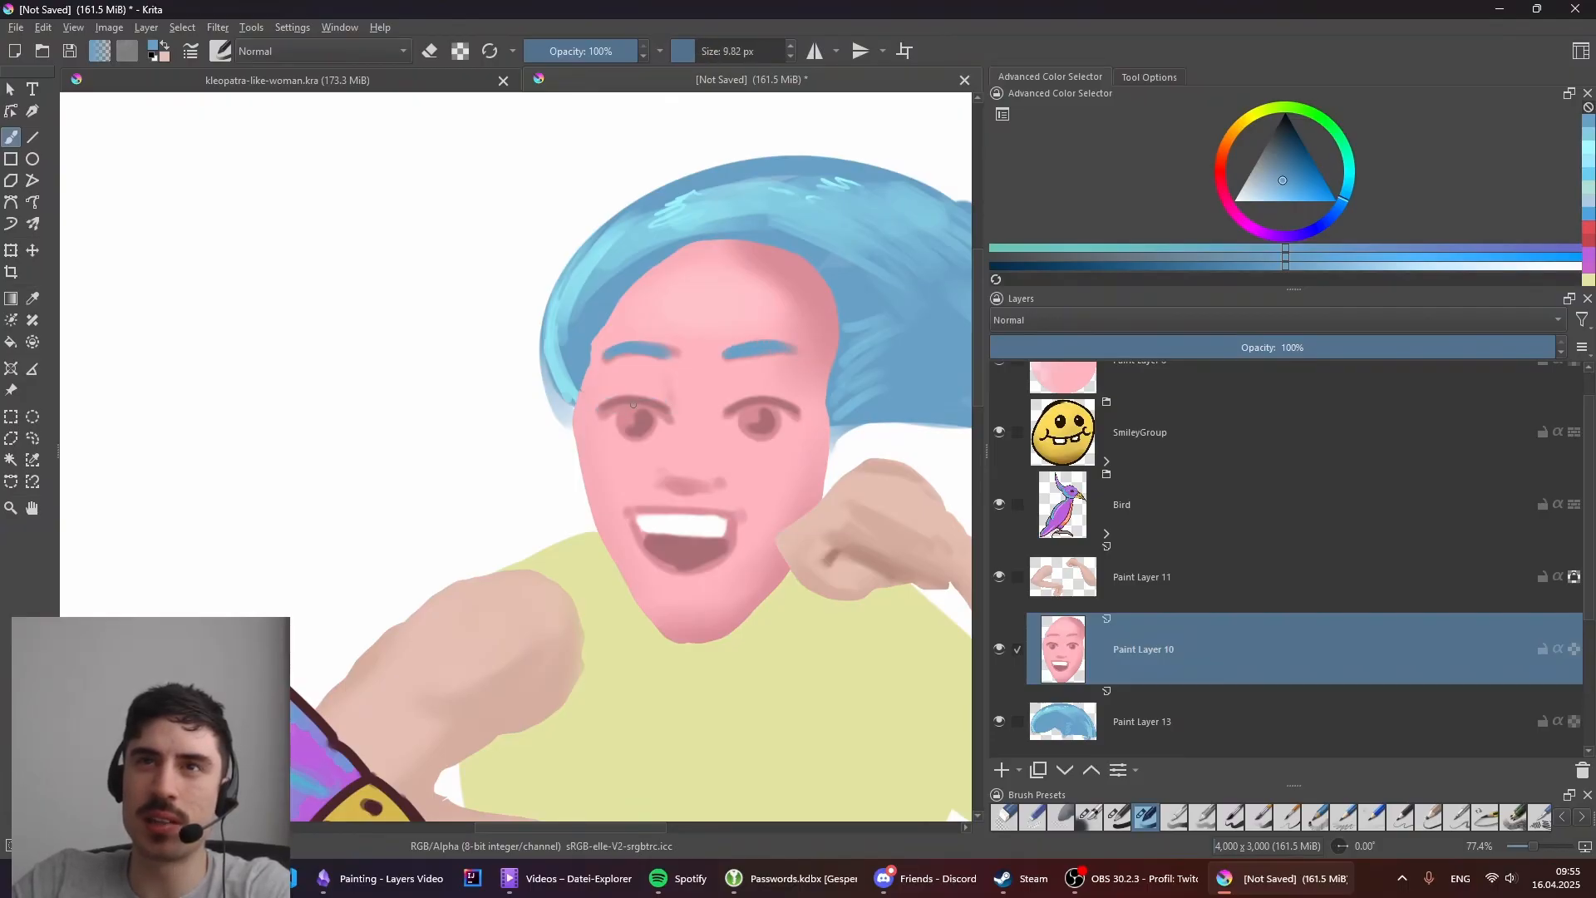
mouse_move(616, 371)
left_mouse_down()
mouse_move(663, 477)
mouse_move(648, 486)
left_mouse_up()
Step: Paint a curled blue moustache between the nose and the mouth on Paint Layer 10
left_click_drag(609, 493, 639, 510)
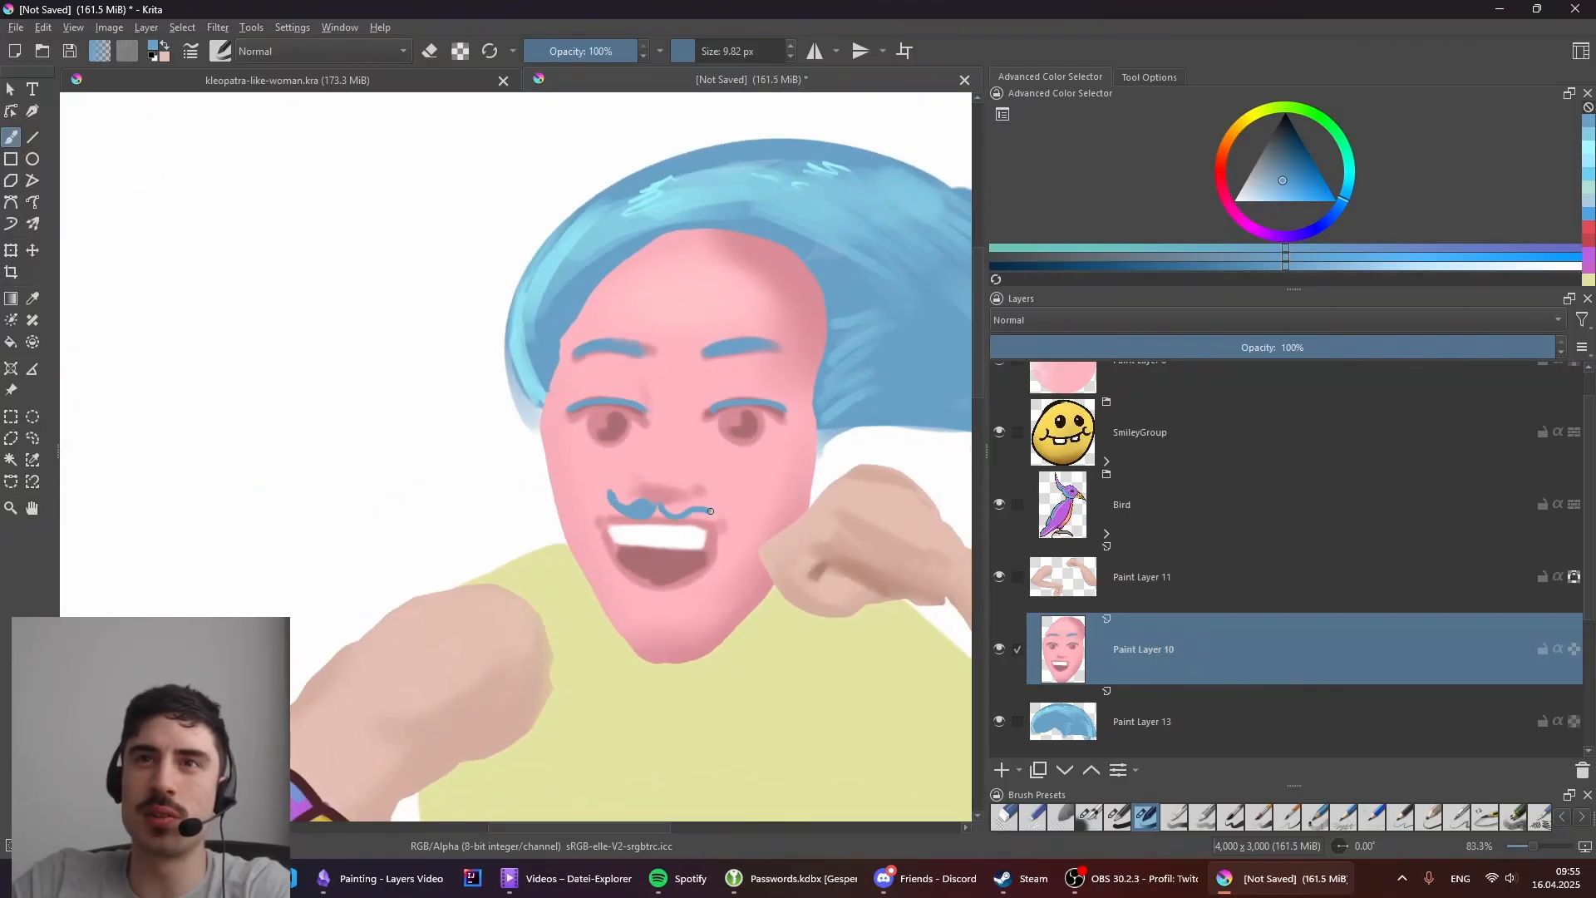
left_click_drag(680, 514, 686, 503)
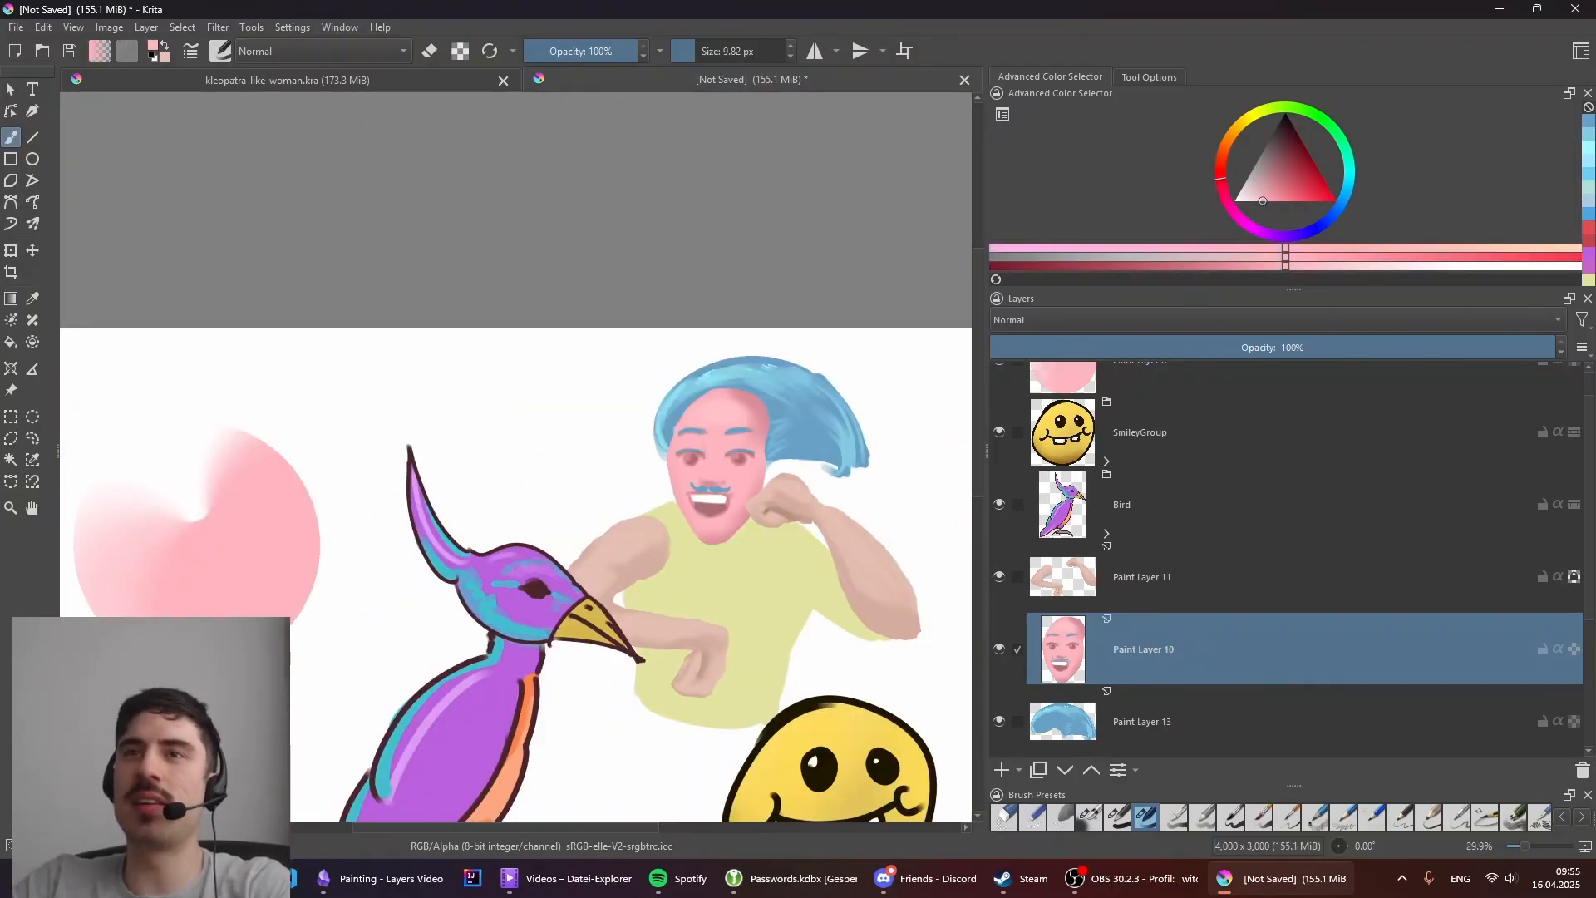
scroll(515, 574, "down", 5)
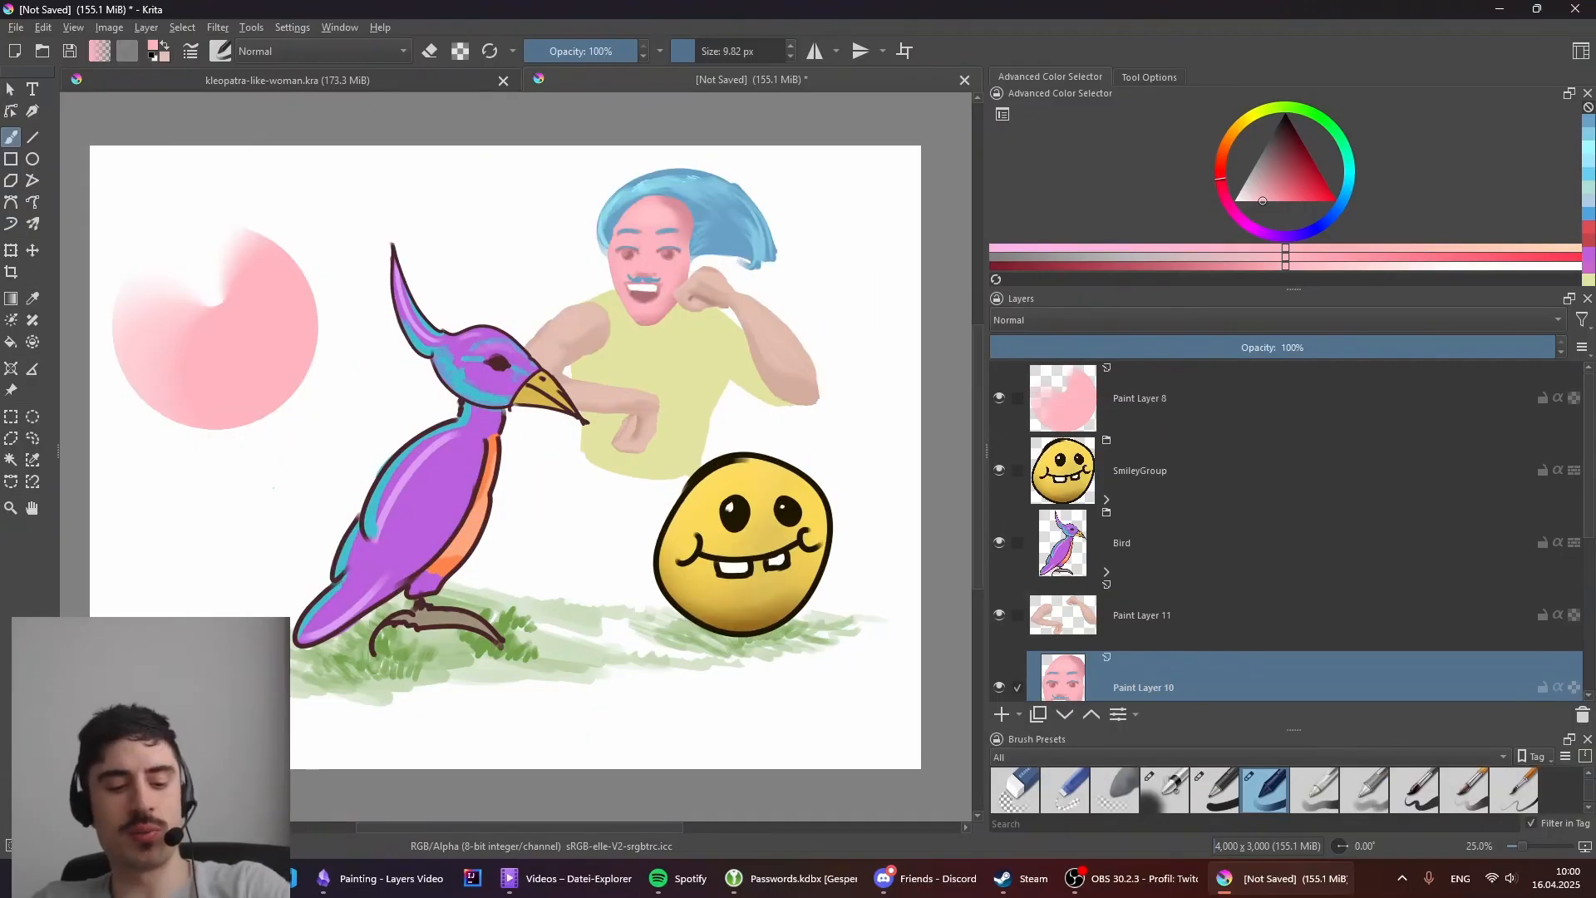